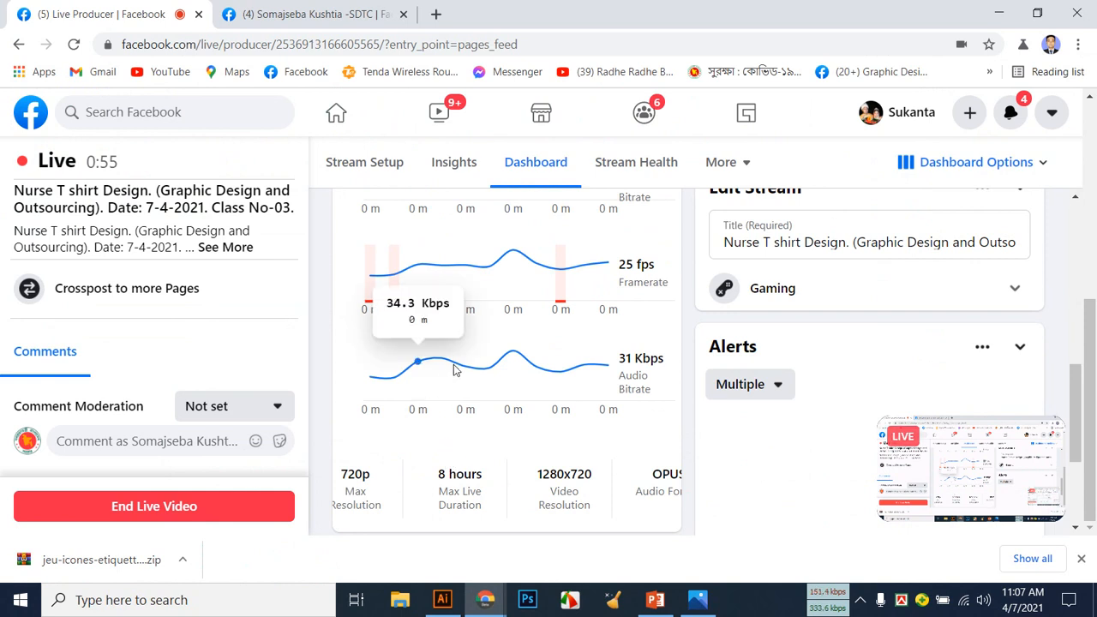
Reload the Somajseba Kushtia -SDTC page and check the live video post for the nurse T-shirt design class.
{"action": "left_click", "coordinate": [323, 20]}
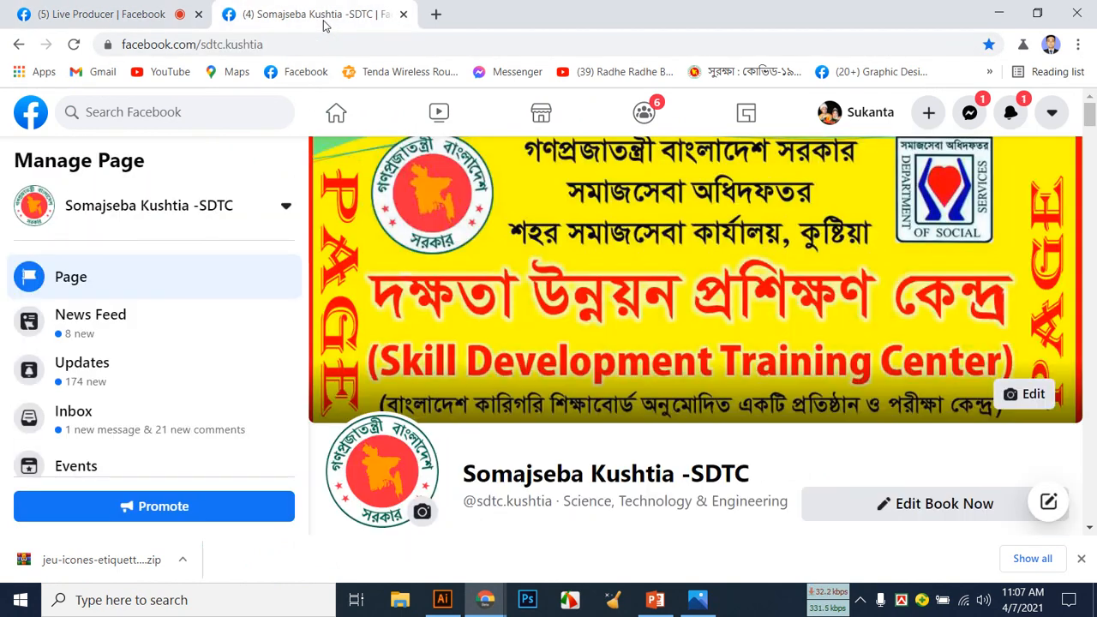
{"action": "scroll", "coordinate": [696, 368], "scroll_direction": "down", "scroll_amount": 3}
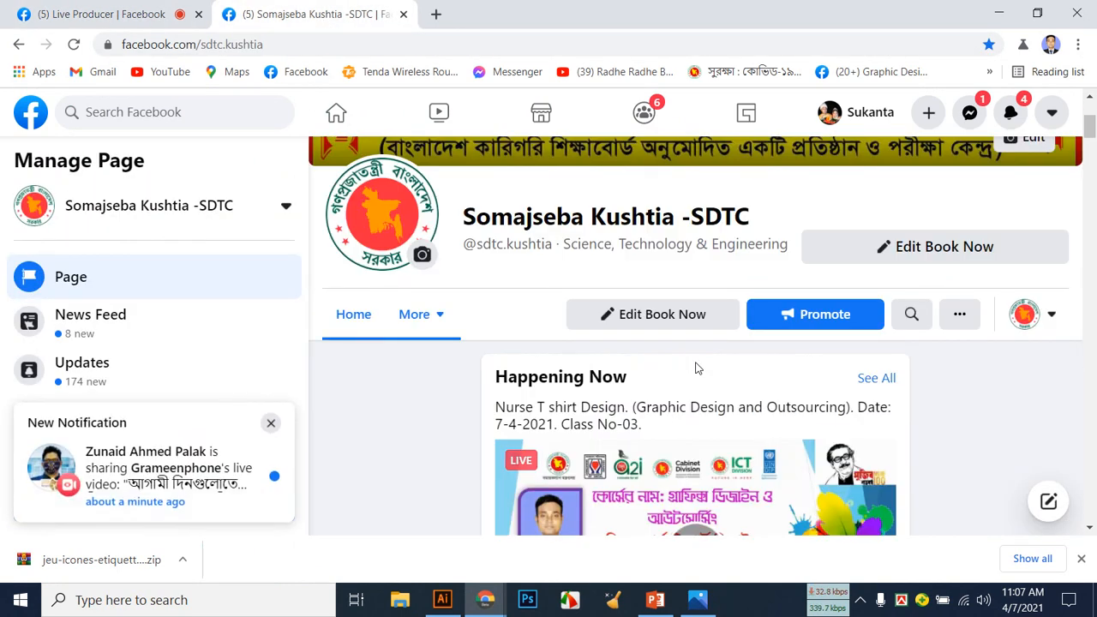
{"action": "left_click", "coordinate": [75, 46]}
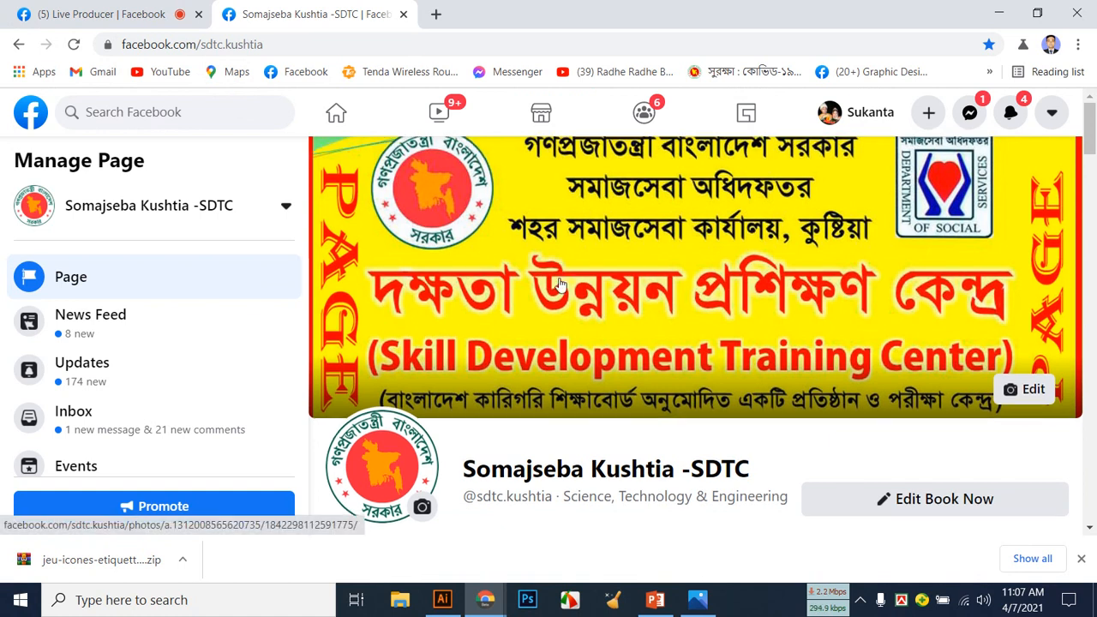
{"action": "scroll", "coordinate": [574, 302], "scroll_direction": "down", "scroll_amount": 8}
{"action": "scroll", "coordinate": [868, 277], "scroll_direction": "up", "scroll_amount": 1}
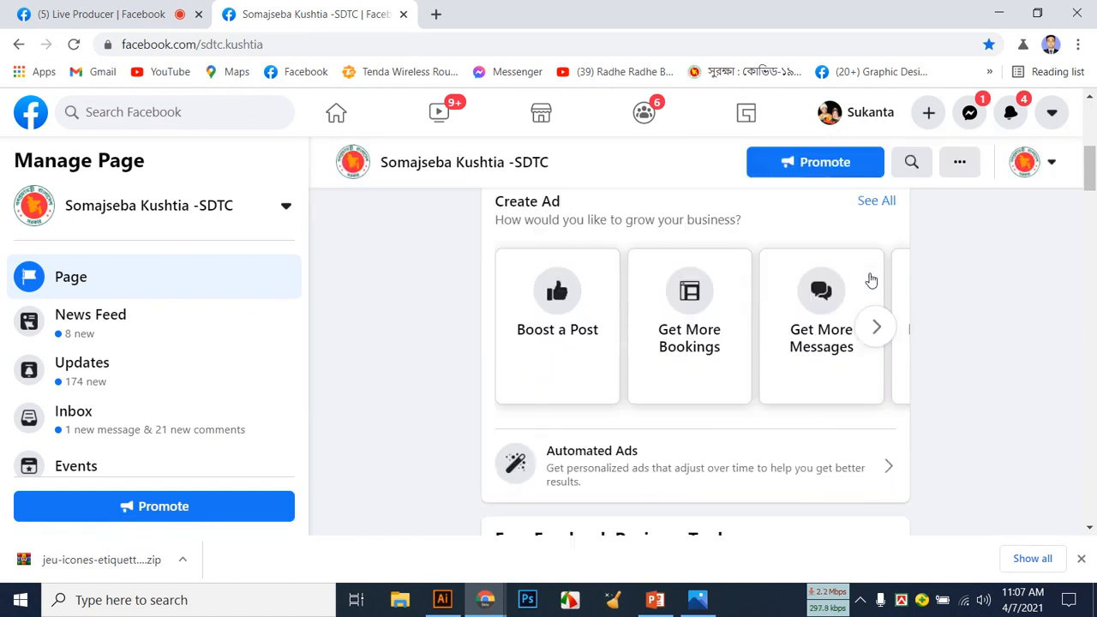
{"action": "scroll", "coordinate": [871, 278], "scroll_direction": "down", "scroll_amount": 3}
{"action": "scroll", "coordinate": [871, 278], "scroll_direction": "down", "scroll_amount": 6}
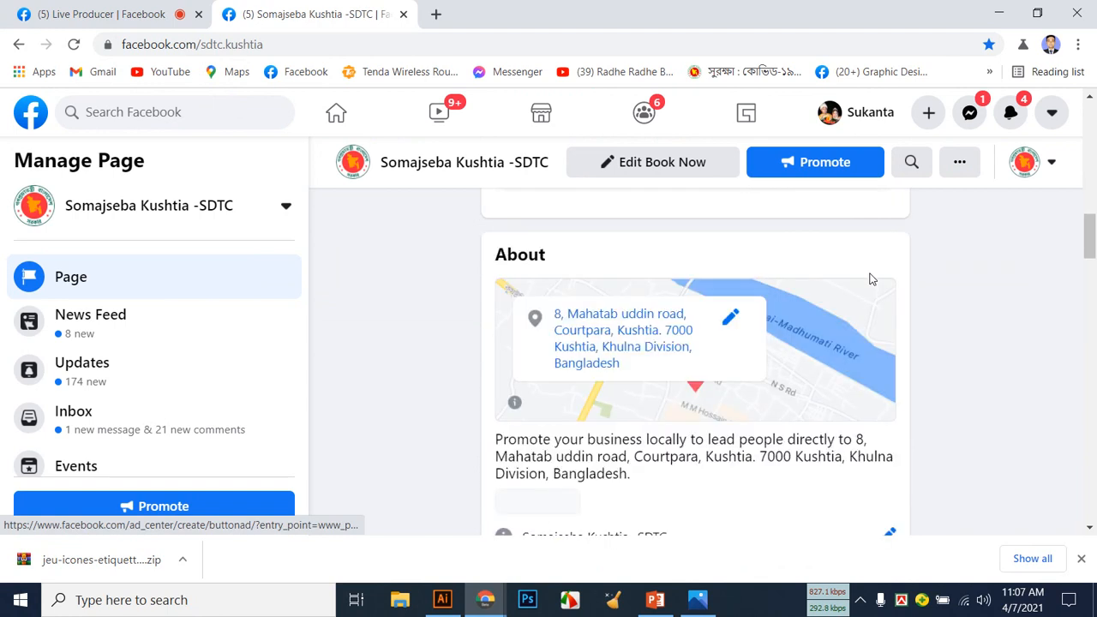
{"action": "scroll", "coordinate": [870, 278], "scroll_direction": "down", "scroll_amount": 10}
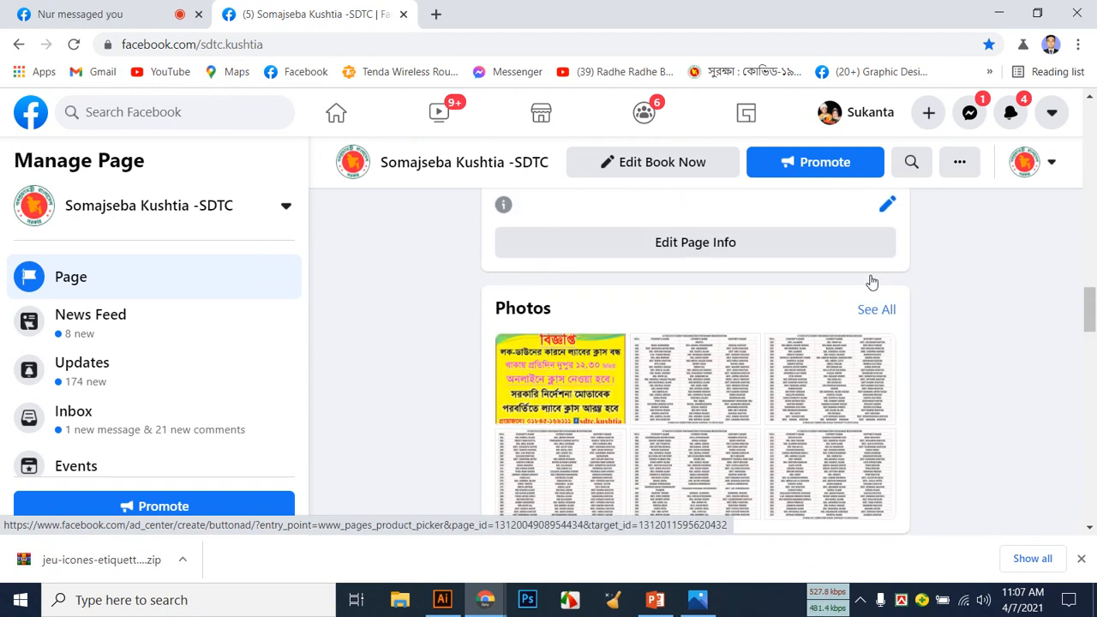
{"action": "scroll", "coordinate": [871, 282], "scroll_direction": "down", "scroll_amount": 8}
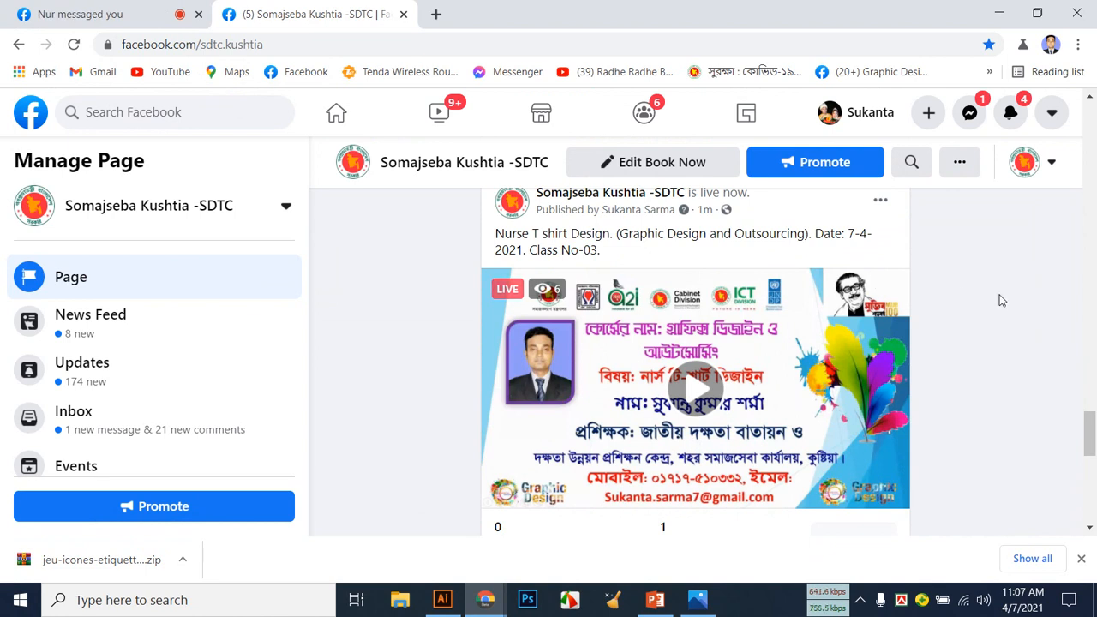
{"action": "scroll", "coordinate": [1001, 300], "scroll_direction": "down", "scroll_amount": 1}
{"action": "scroll", "coordinate": [1001, 300], "scroll_direction": "up", "scroll_amount": 1}
{"action": "scroll", "coordinate": [1001, 300], "scroll_direction": "down", "scroll_amount": 1}
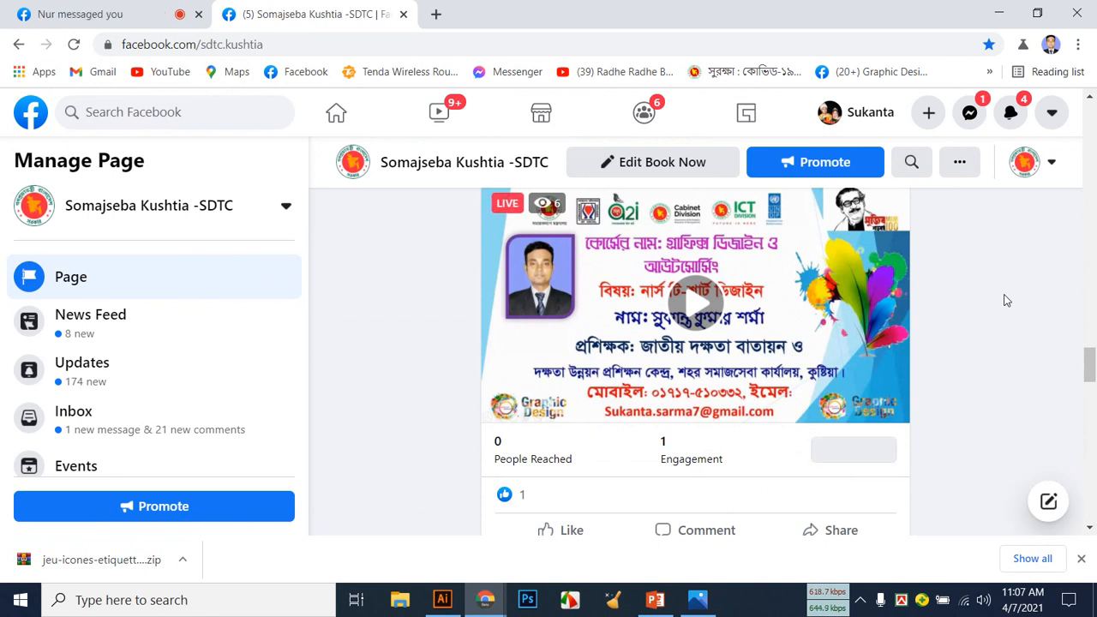
{"action": "scroll", "coordinate": [1006, 300], "scroll_direction": "down", "scroll_amount": 1}
{"action": "scroll", "coordinate": [1006, 300], "scroll_direction": "up", "scroll_amount": 1}
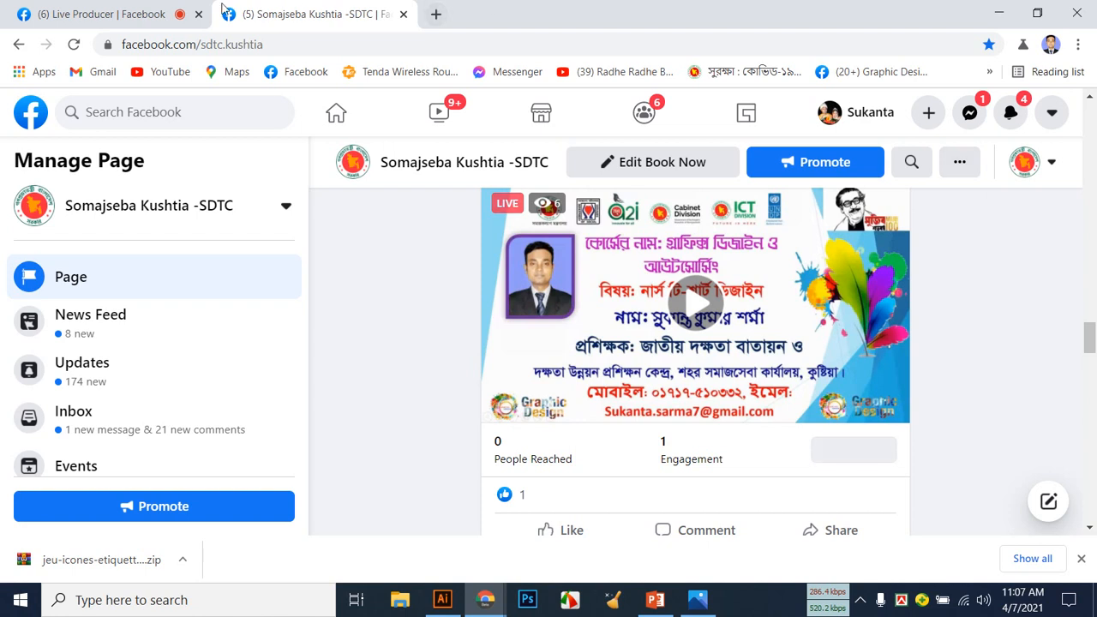
{"action": "left_click", "coordinate": [138, 14]}
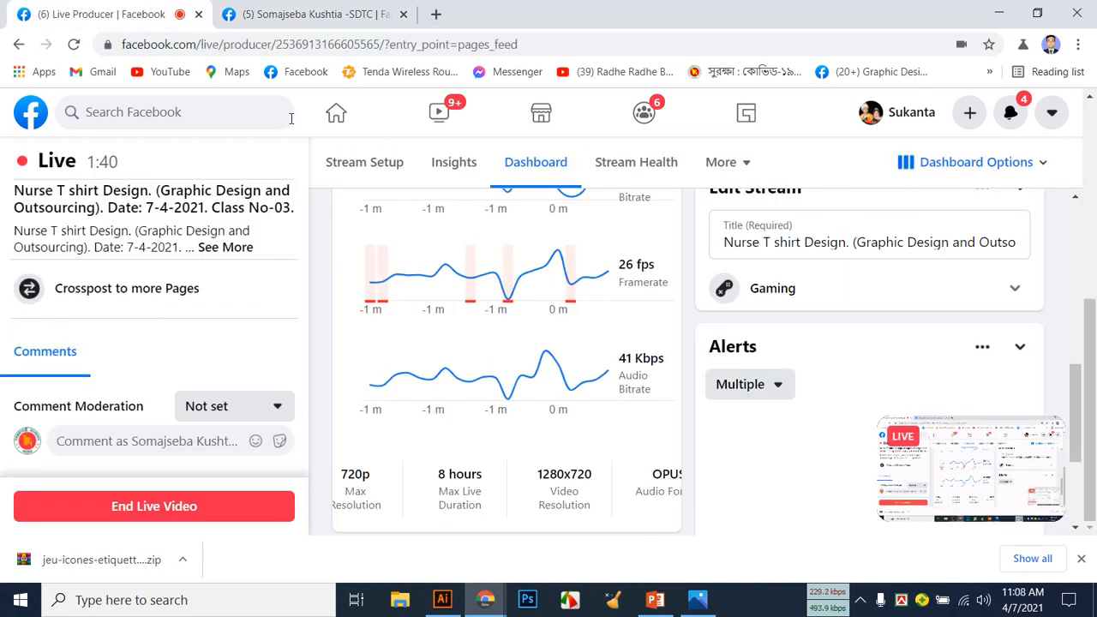
{"action": "left_click", "coordinate": [311, 21]}
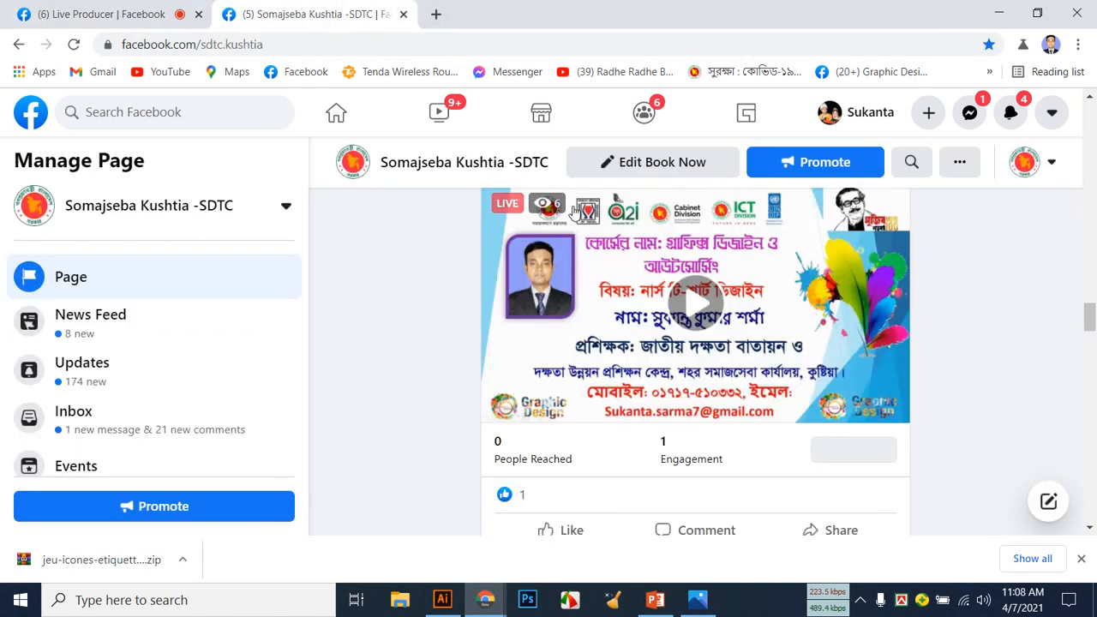
View the nurse T-shirt reference image in Photos, and open a blank new tab in Chrome.
{"action": "left_click", "coordinate": [698, 600]}
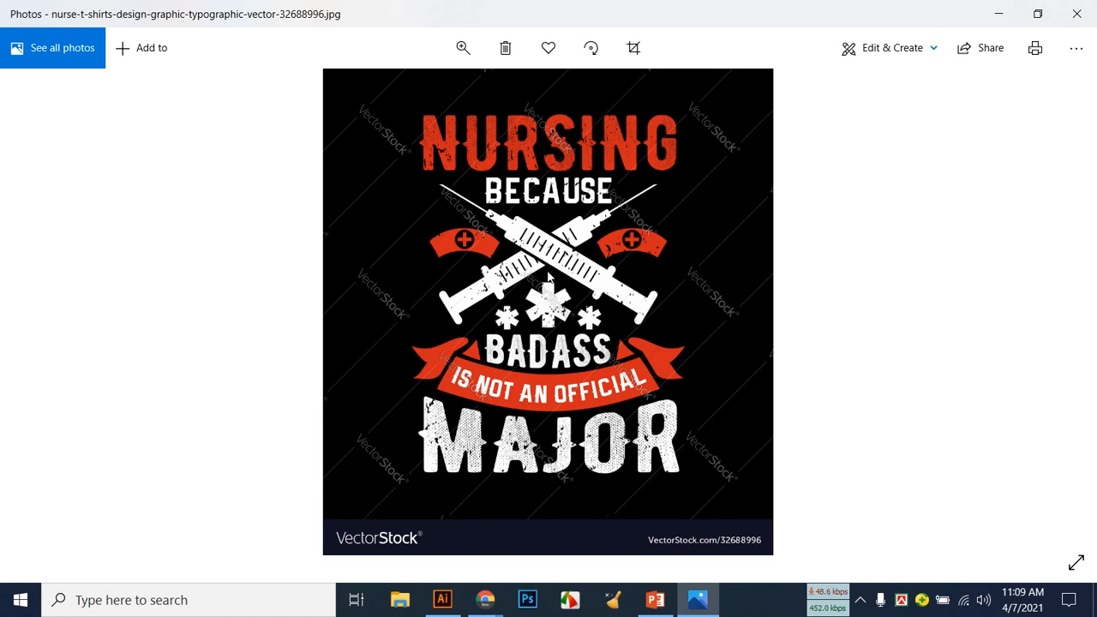
{"action": "mouse_move", "coordinate": [490, 591]}
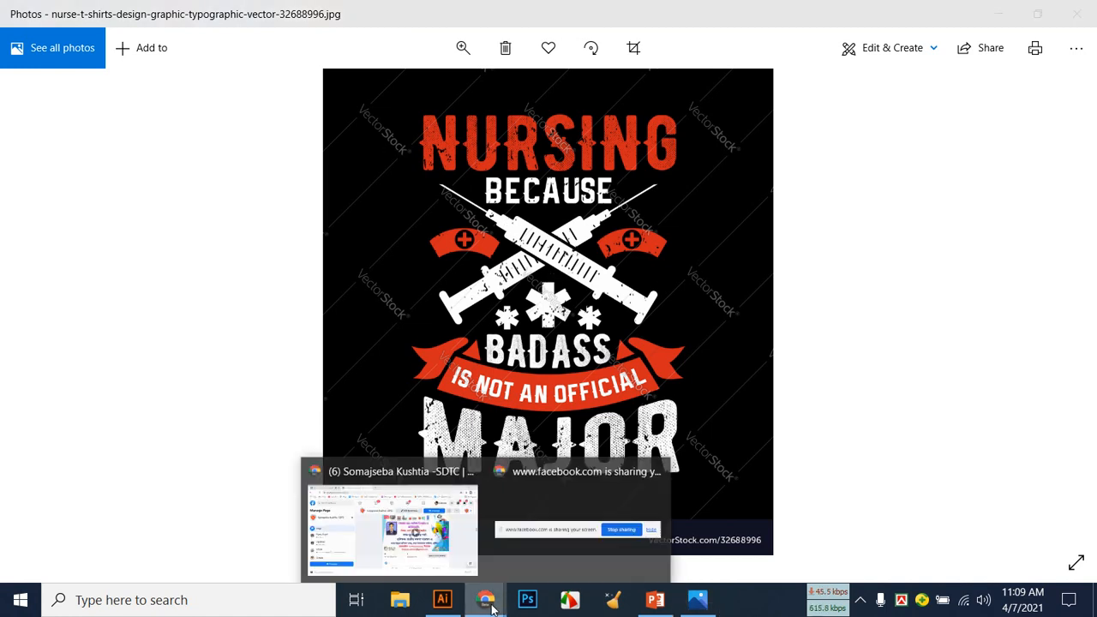
{"action": "left_click", "coordinate": [442, 552]}
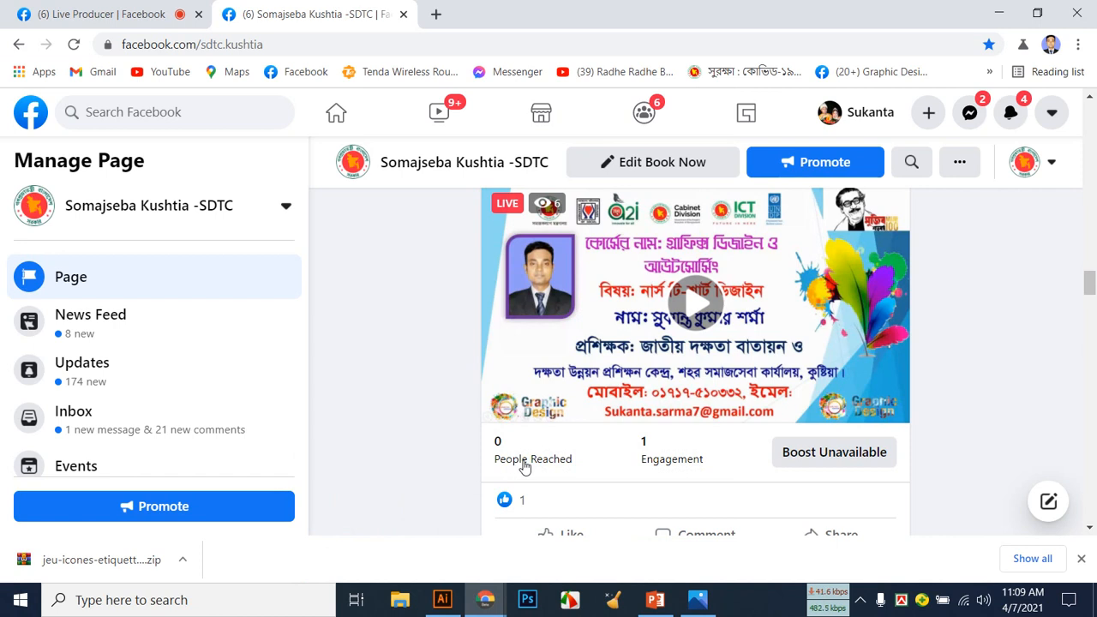
{"action": "left_click", "coordinate": [435, 13]}
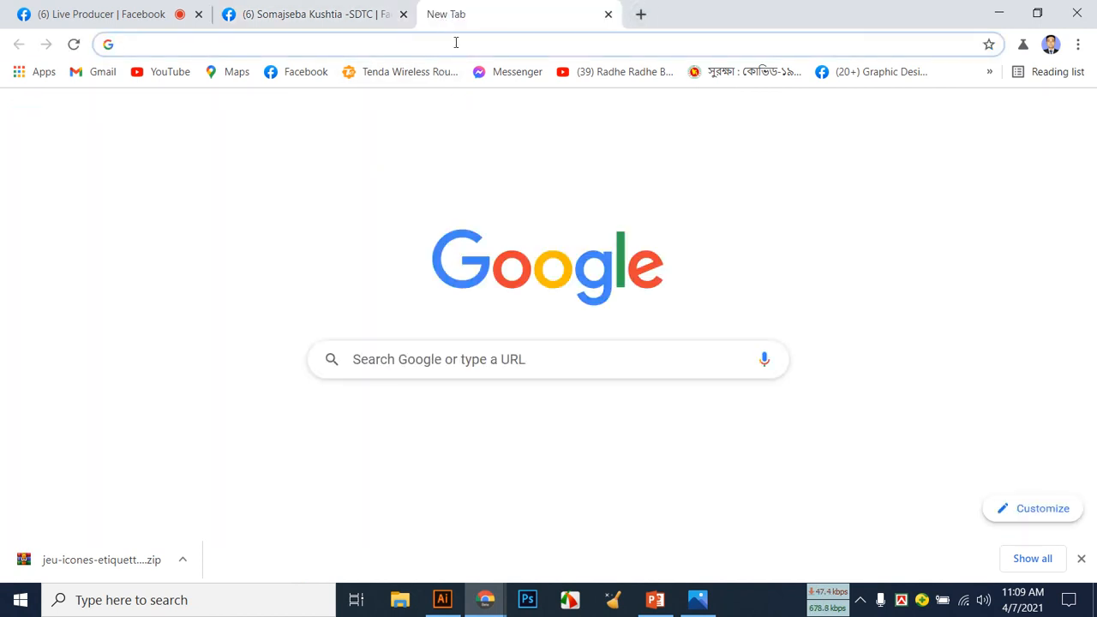
Clear the desktop by minimizing the browser and reference image, and close the Skill presentation without saving its changes.
{"action": "left_click", "coordinate": [1000, 12]}
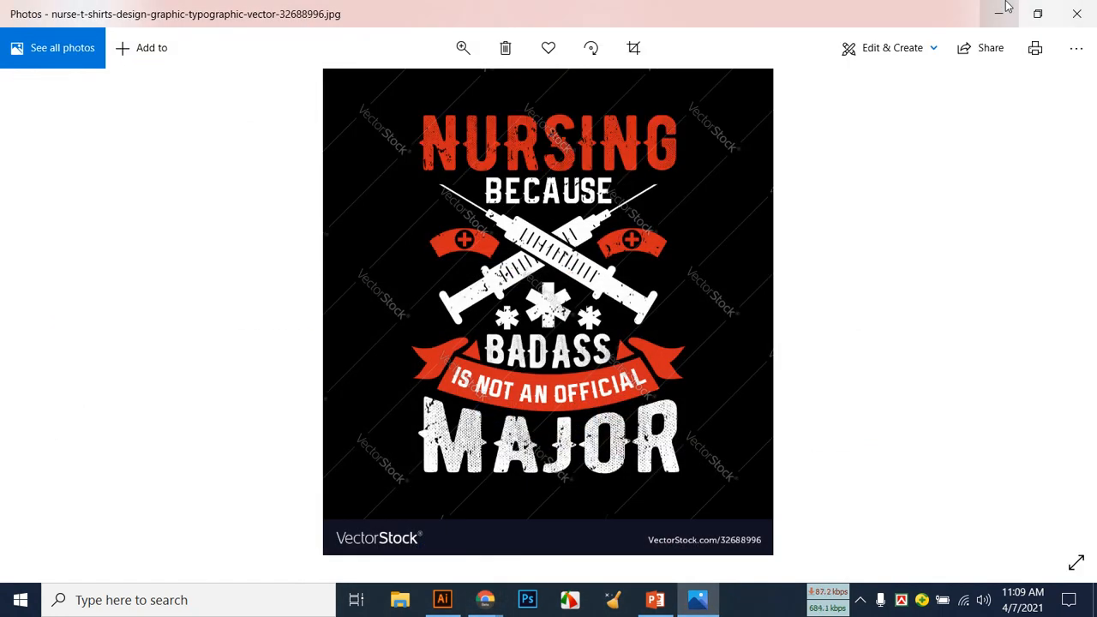
{"action": "left_click", "coordinate": [1001, 9]}
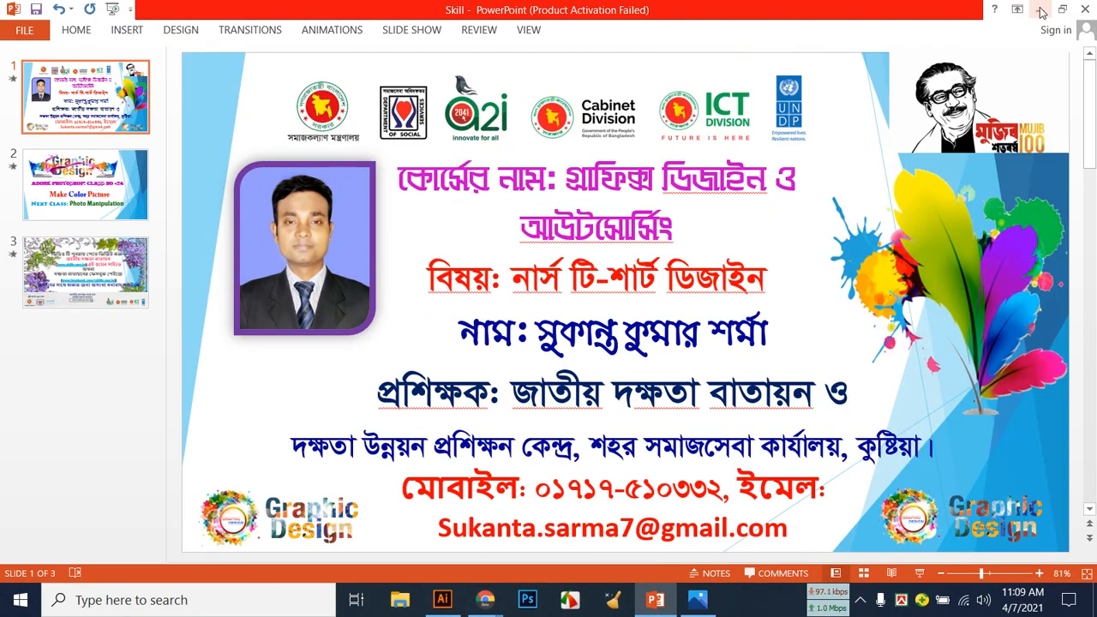
{"action": "left_click", "coordinate": [1085, 9]}
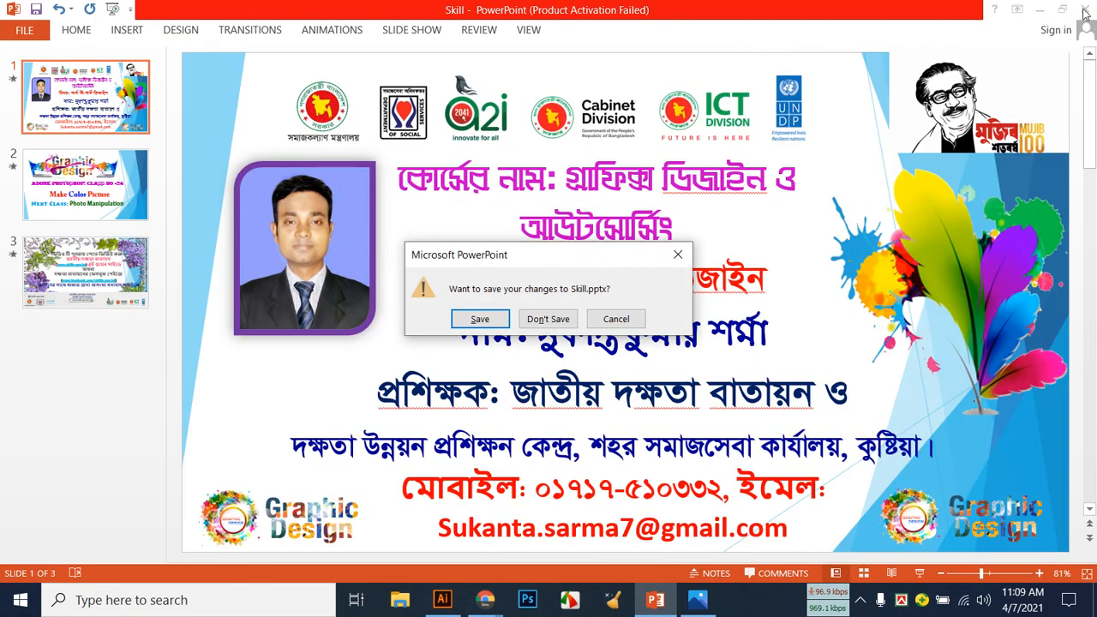
{"action": "left_click", "coordinate": [557, 321]}
{"action": "right_click", "coordinate": [405, 139]}
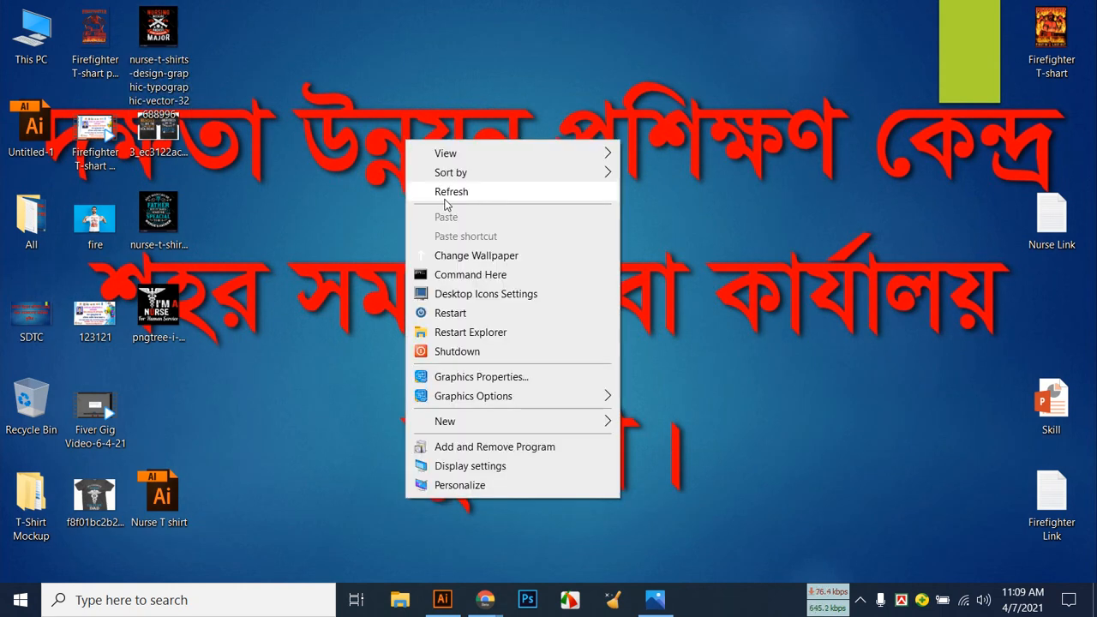
{"action": "left_click", "coordinate": [446, 193]}
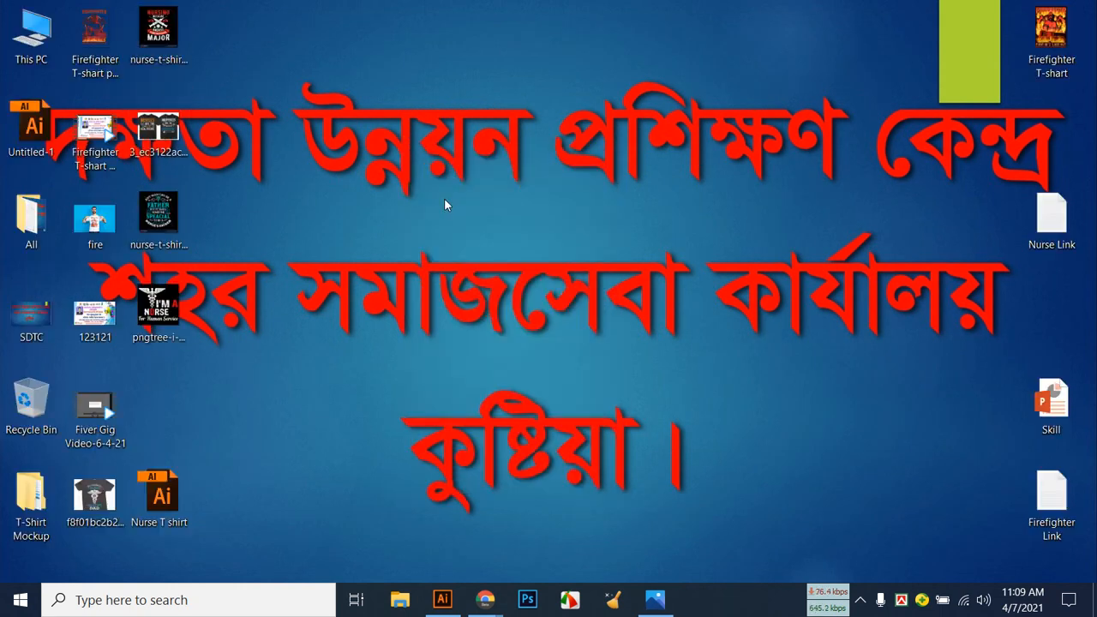
Open the Nurse Link text file from the desktop, maximize it, and copy the Freepik medical seamless pattern link.
{"action": "double_click", "coordinate": [1067, 236]}
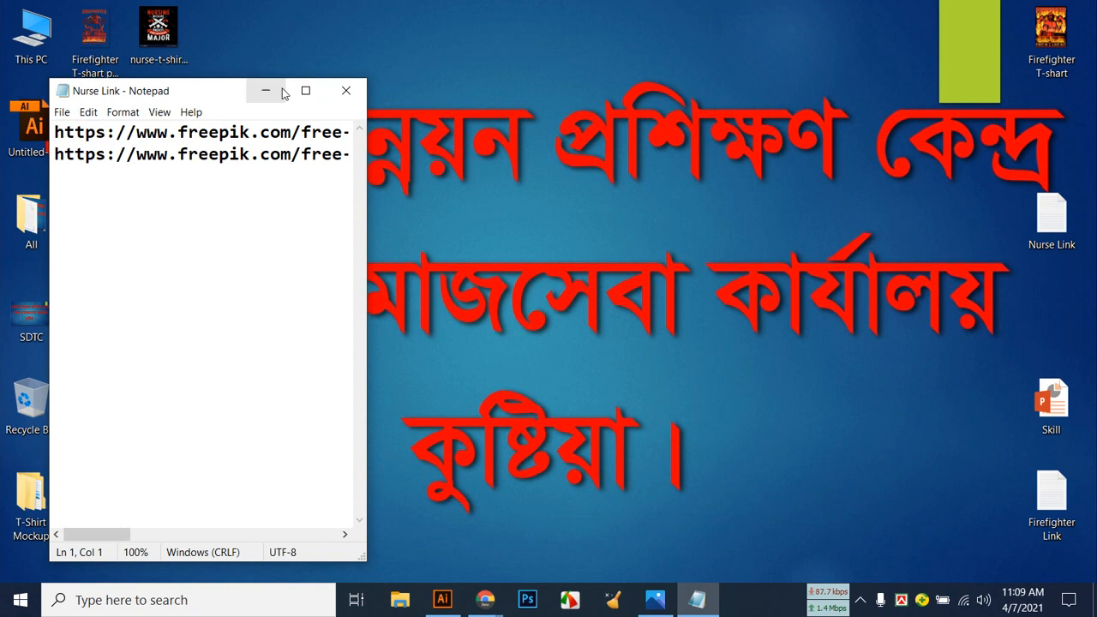
{"action": "left_click", "coordinate": [305, 91]}
{"action": "left_click_drag", "start_coordinate": [4, 48], "coordinate": [1054, 48]}
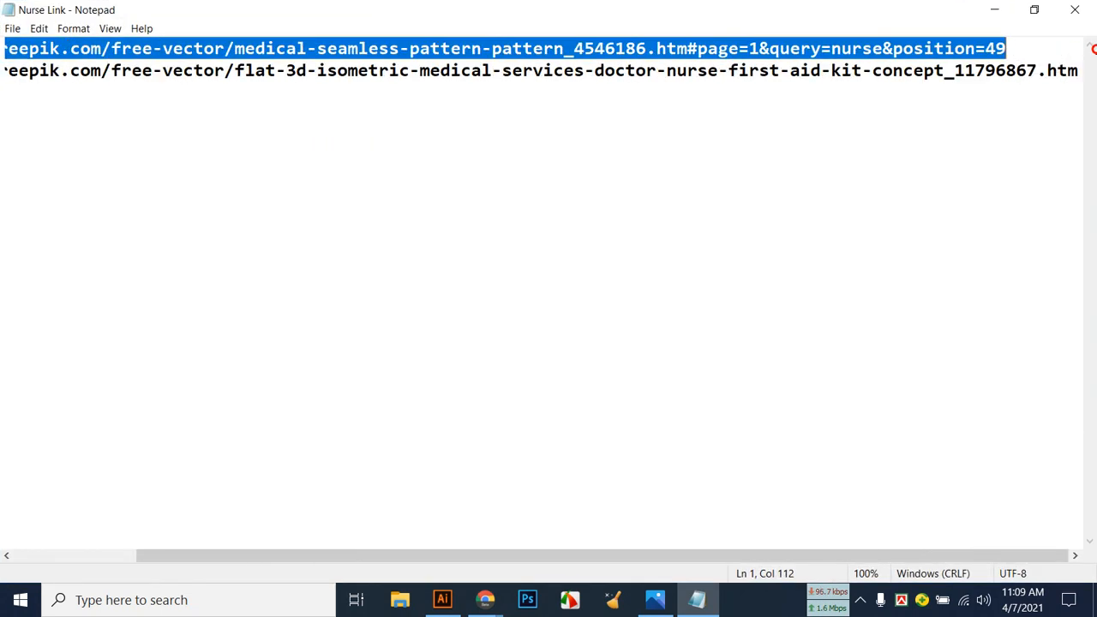
{"action": "right_click", "coordinate": [853, 56]}
{"action": "left_click", "coordinate": [887, 101]}
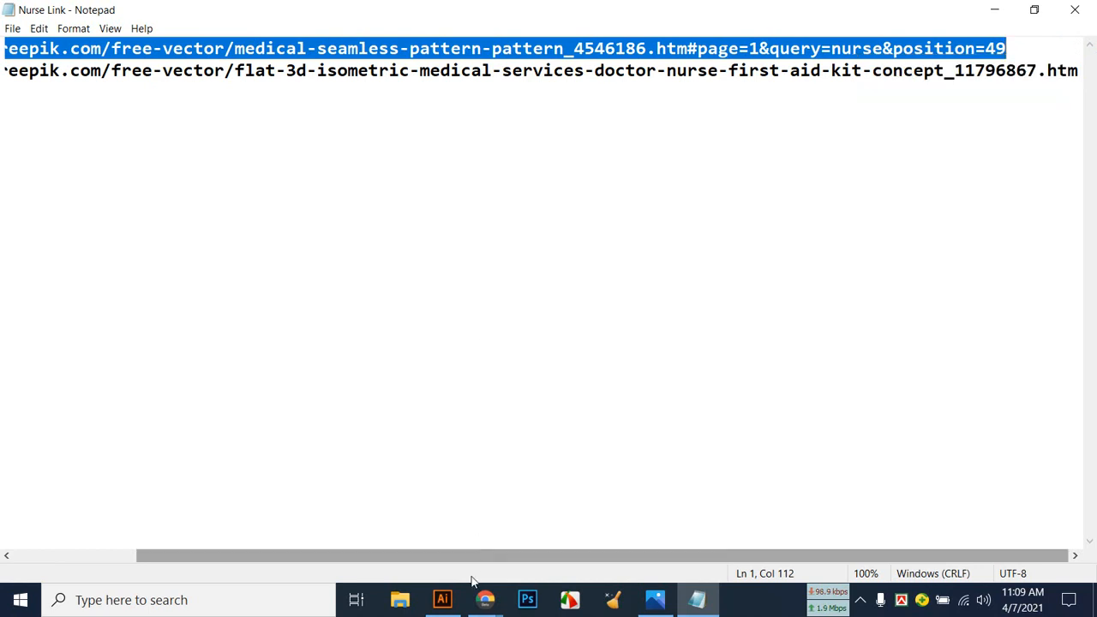
Switch to Chrome and search Google for "nurse vector png" in the blank tab.
{"action": "mouse_move", "coordinate": [479, 592]}
{"action": "left_click", "coordinate": [408, 545]}
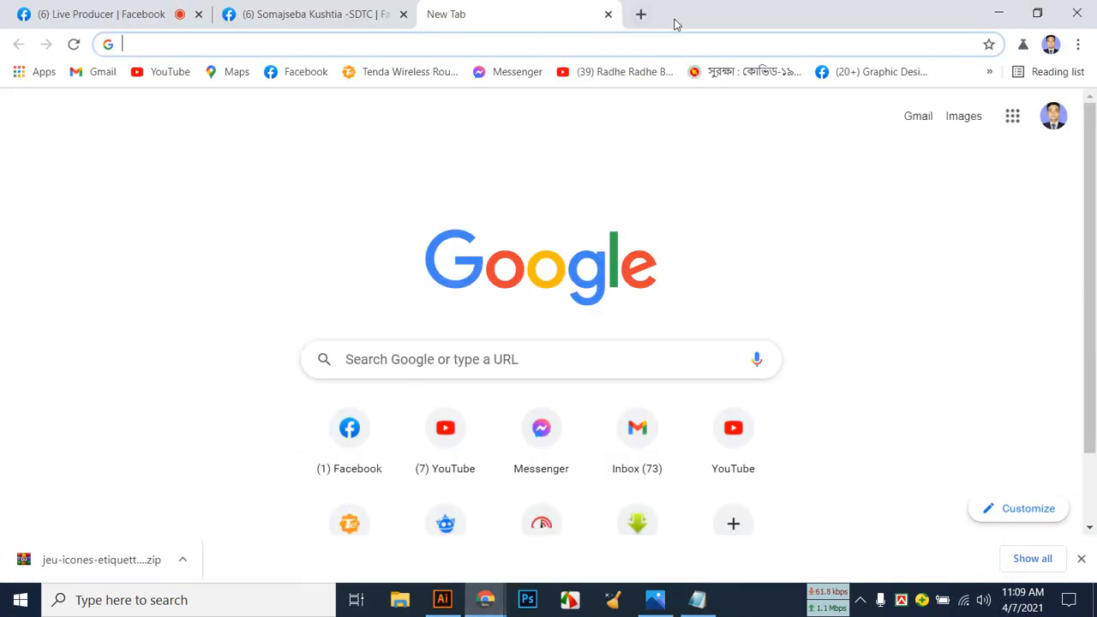
{"action": "left_click", "coordinate": [558, 46]}
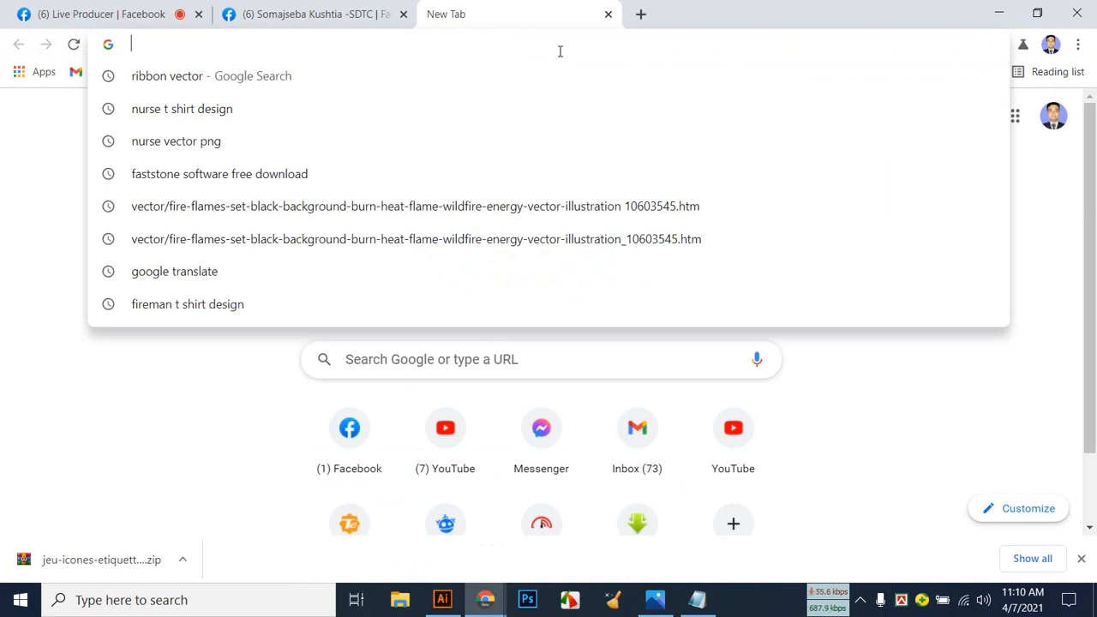
{"action": "left_click", "coordinate": [236, 147]}
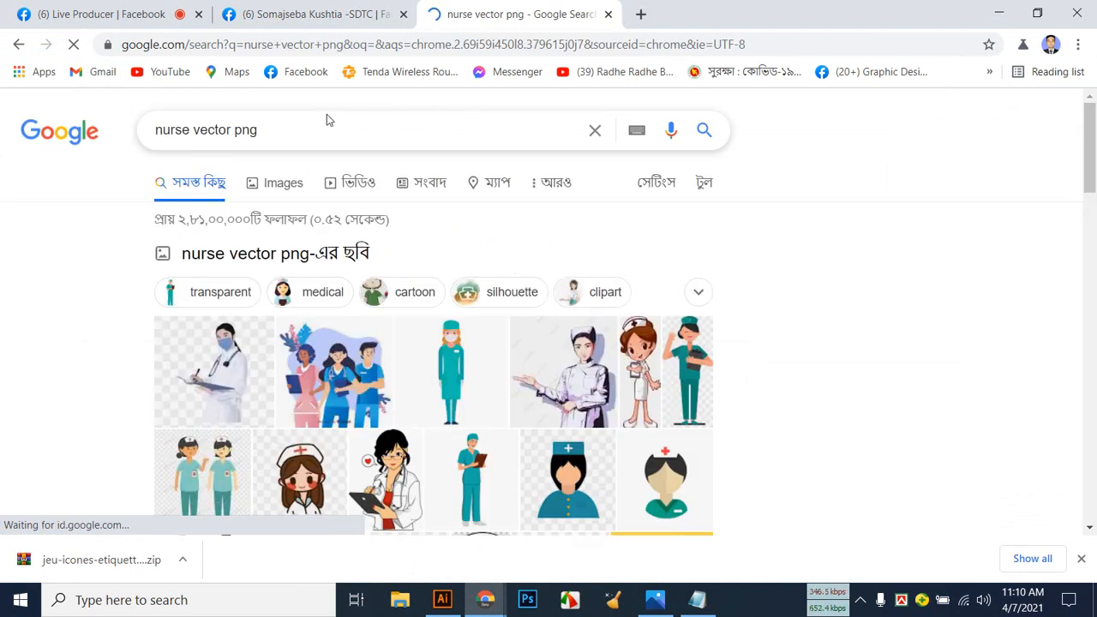
Open the Freepik "Nurse Images" search result in a new tab and switch to that tab.
{"action": "scroll", "coordinate": [502, 291], "scroll_direction": "down", "scroll_amount": 5}
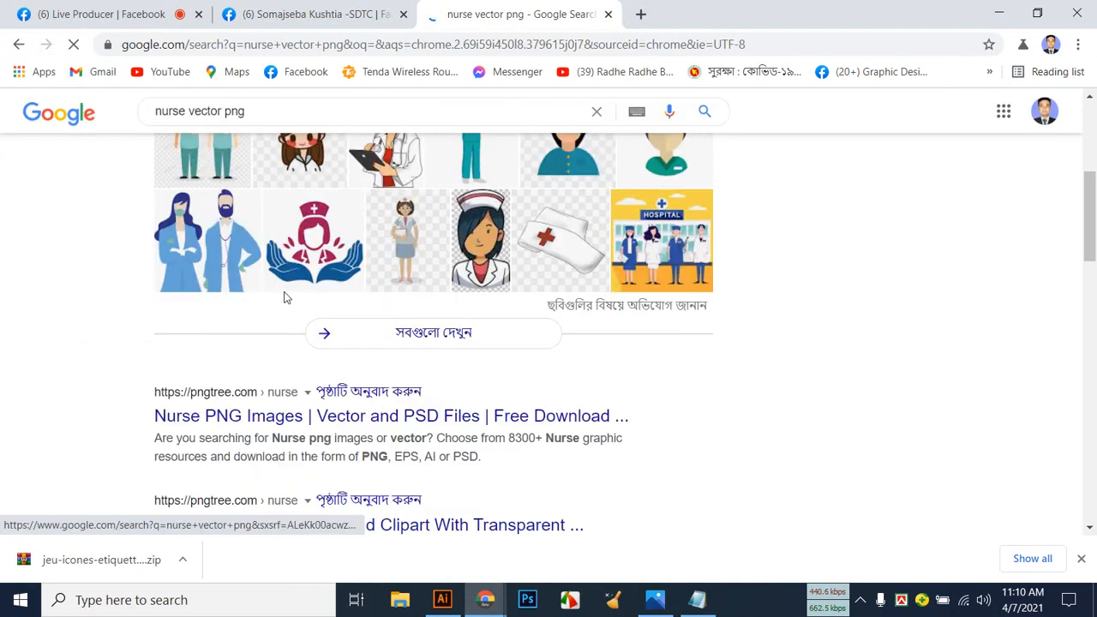
{"action": "scroll", "coordinate": [502, 291], "scroll_direction": "down", "scroll_amount": 3}
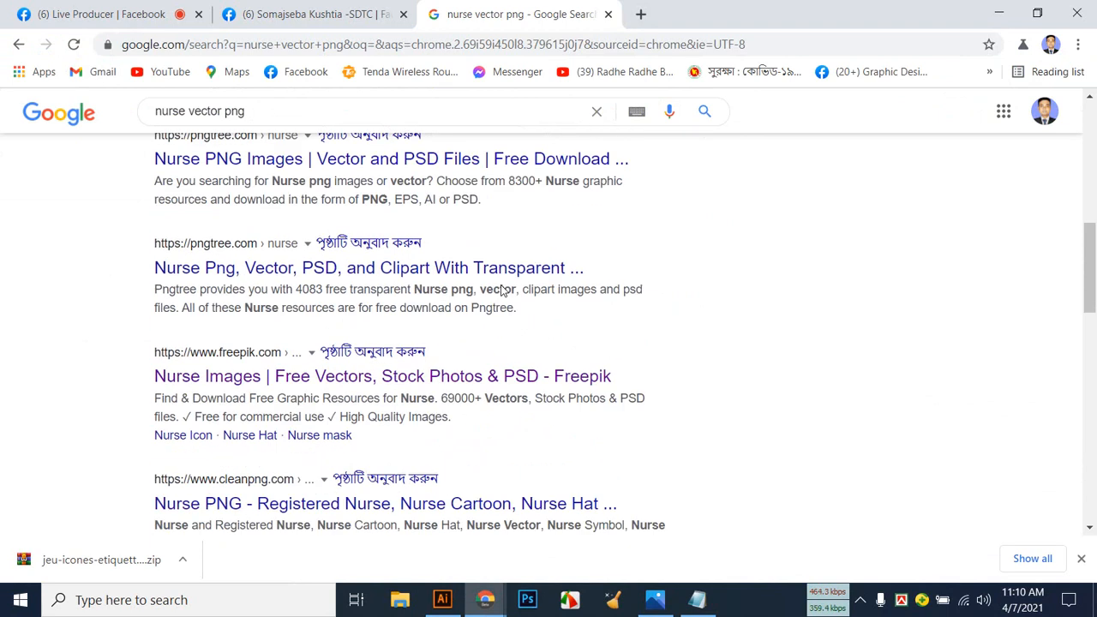
{"action": "scroll", "coordinate": [385, 308], "scroll_direction": "down", "scroll_amount": 1}
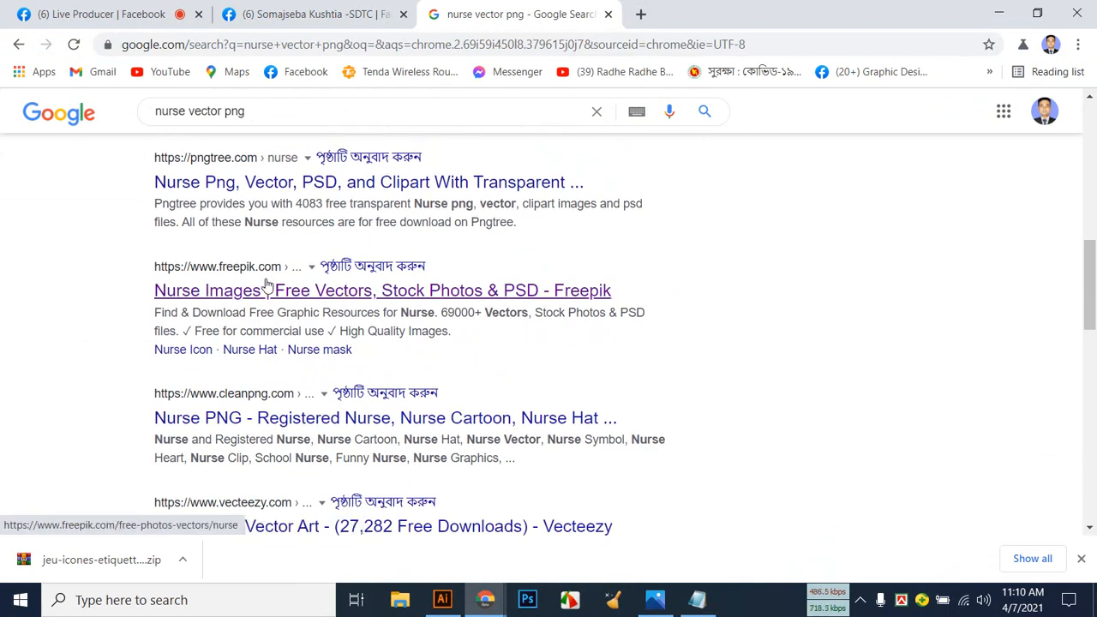
{"action": "right_click", "coordinate": [351, 295]}
{"action": "left_click", "coordinate": [390, 306]}
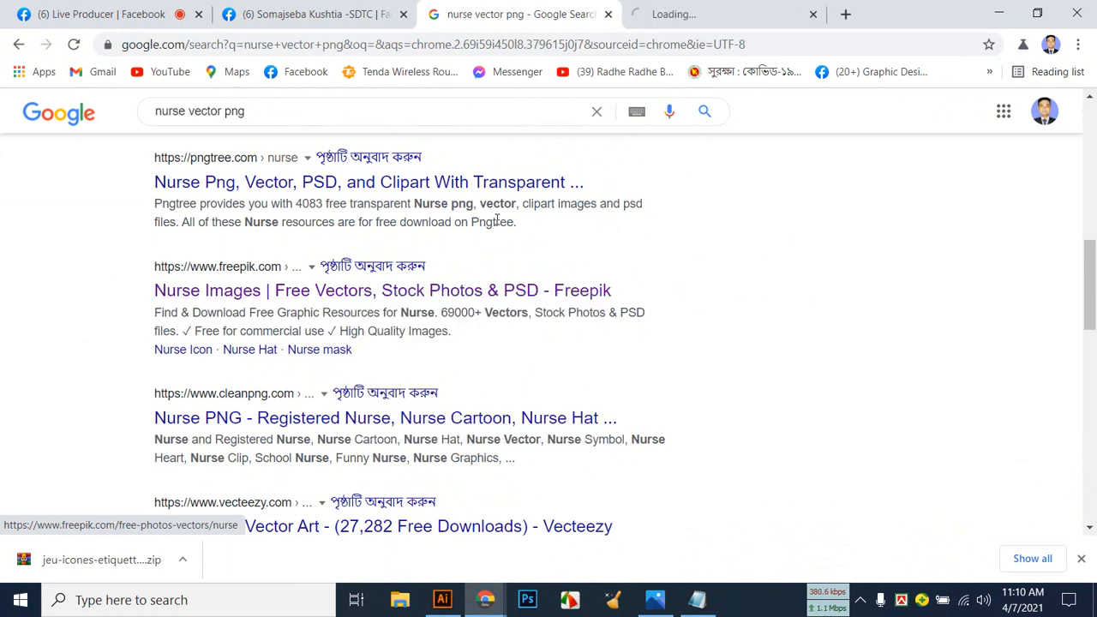
{"action": "left_click", "coordinate": [694, 12]}
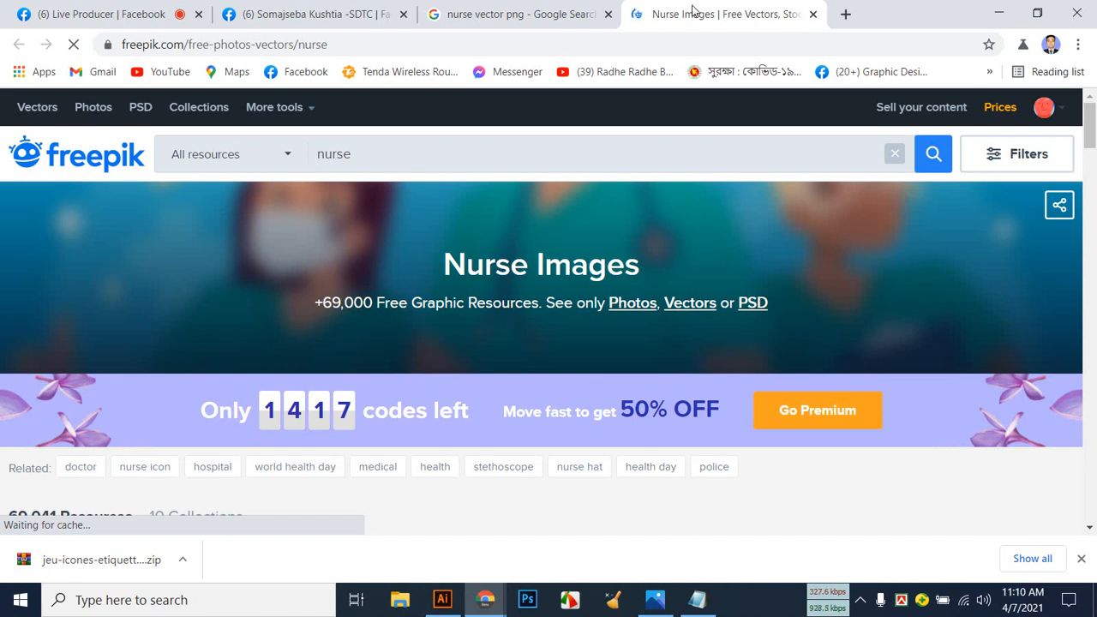
Browse the Freepik nurse results for medical icon and pattern artwork suitable for the T-shirt design.
{"action": "scroll", "coordinate": [883, 225], "scroll_direction": "down", "scroll_amount": 3}
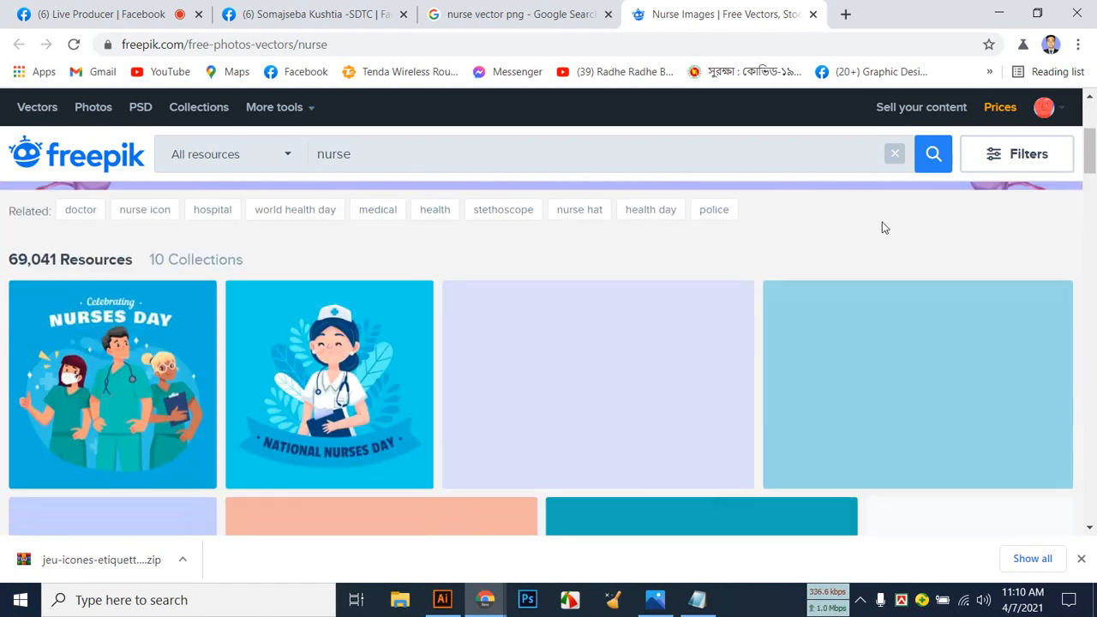
{"action": "scroll", "coordinate": [844, 204], "scroll_direction": "down", "scroll_amount": 6}
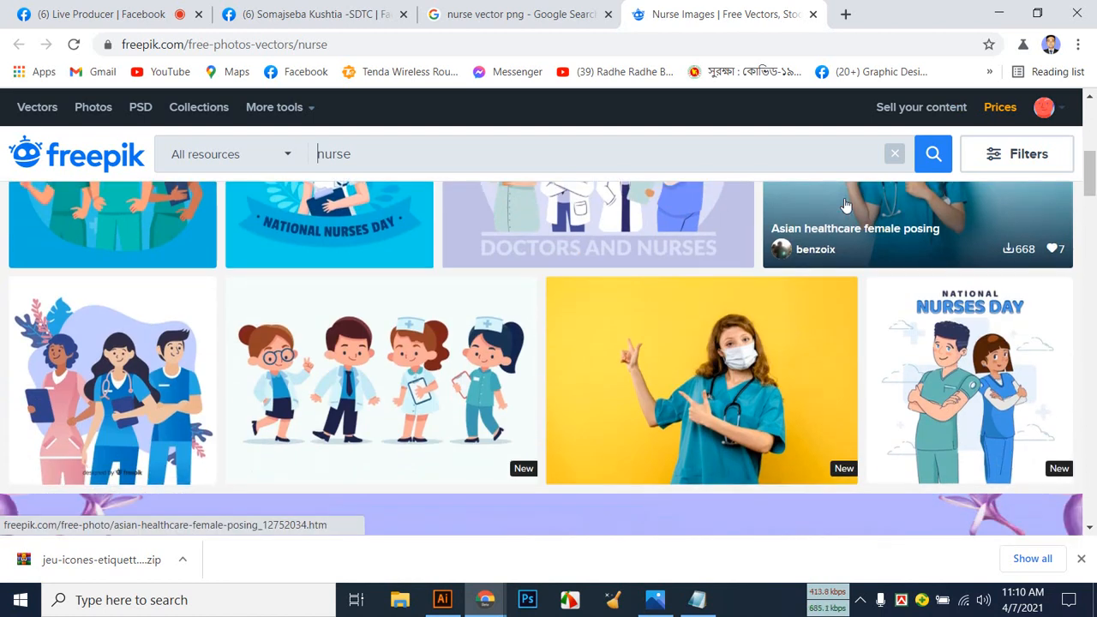
{"action": "scroll", "coordinate": [844, 204], "scroll_direction": "up", "scroll_amount": 2}
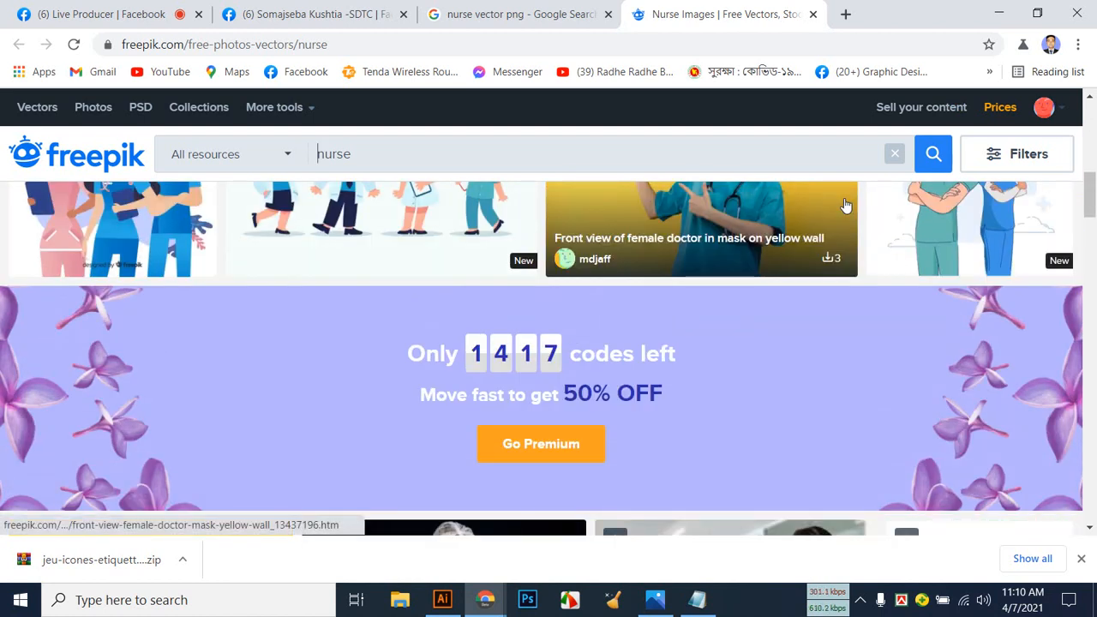
{"action": "scroll", "coordinate": [844, 206], "scroll_direction": "up", "scroll_amount": 2}
{"action": "scroll", "coordinate": [842, 206], "scroll_direction": "down", "scroll_amount": 8}
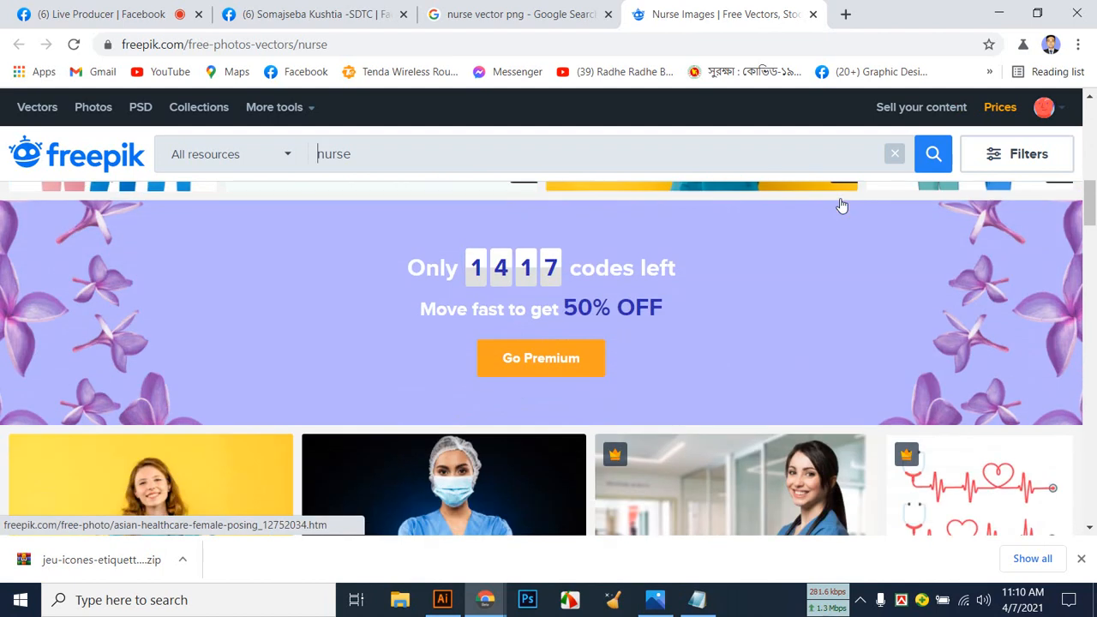
{"action": "scroll", "coordinate": [840, 206], "scroll_direction": "down", "scroll_amount": 8}
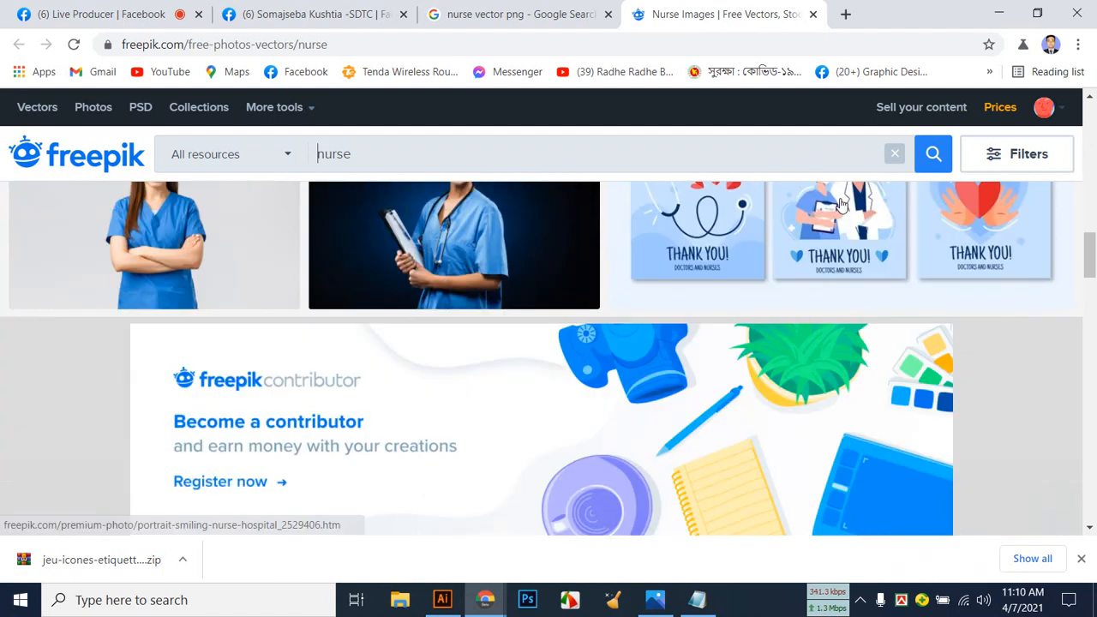
{"action": "scroll", "coordinate": [840, 205], "scroll_direction": "down", "scroll_amount": 6}
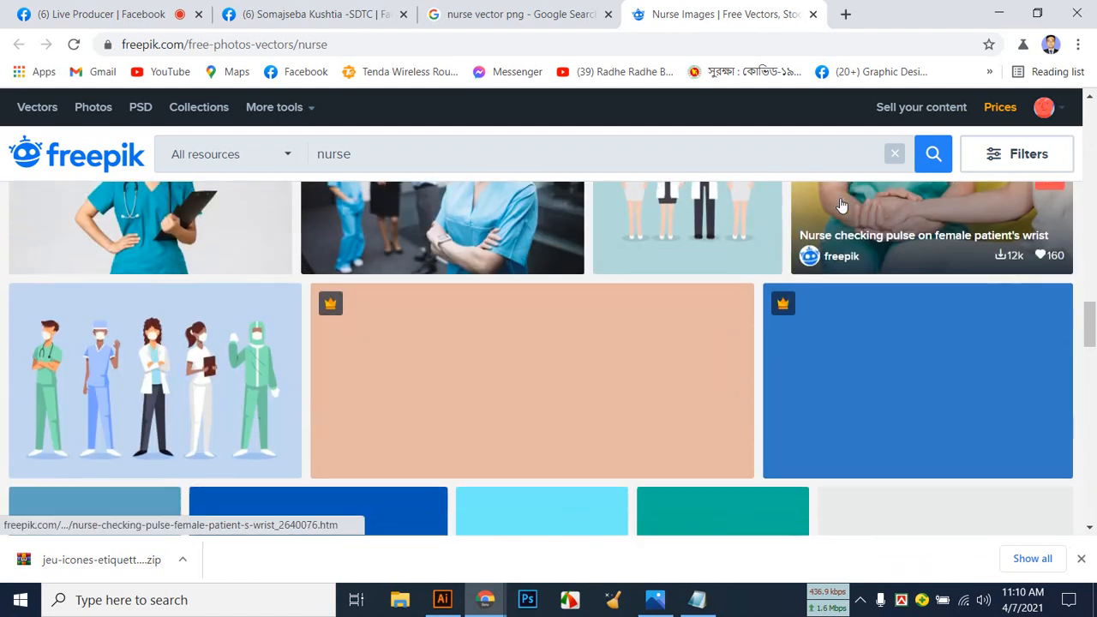
{"action": "scroll", "coordinate": [841, 205], "scroll_direction": "down", "scroll_amount": 6}
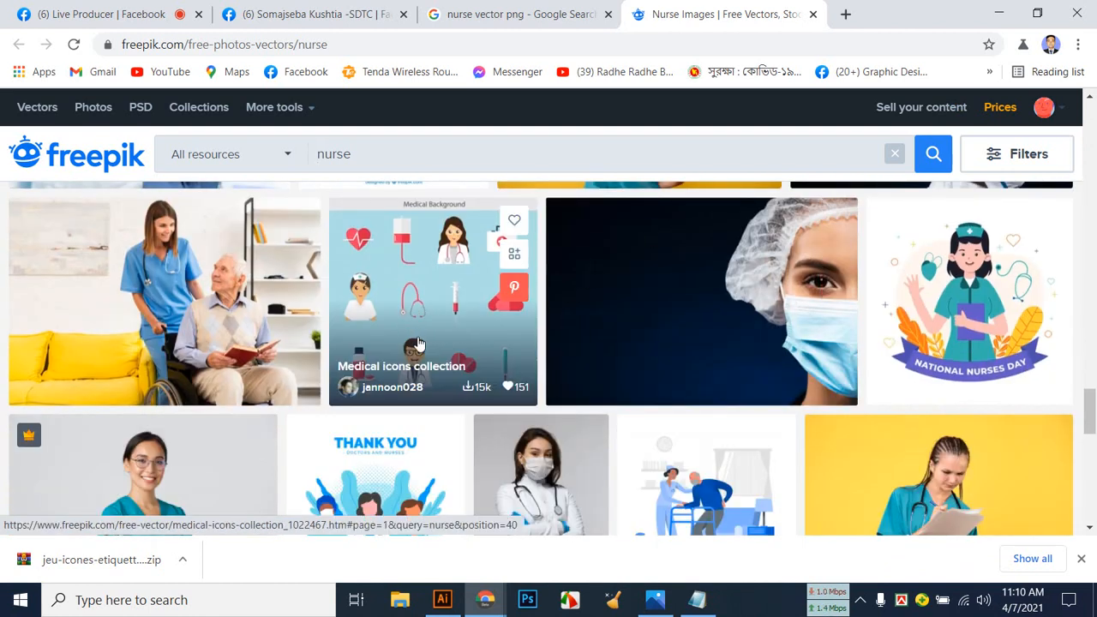
{"action": "scroll", "coordinate": [416, 318], "scroll_direction": "down", "scroll_amount": 2}
{"action": "scroll", "coordinate": [395, 247], "scroll_direction": "up", "scroll_amount": 1}
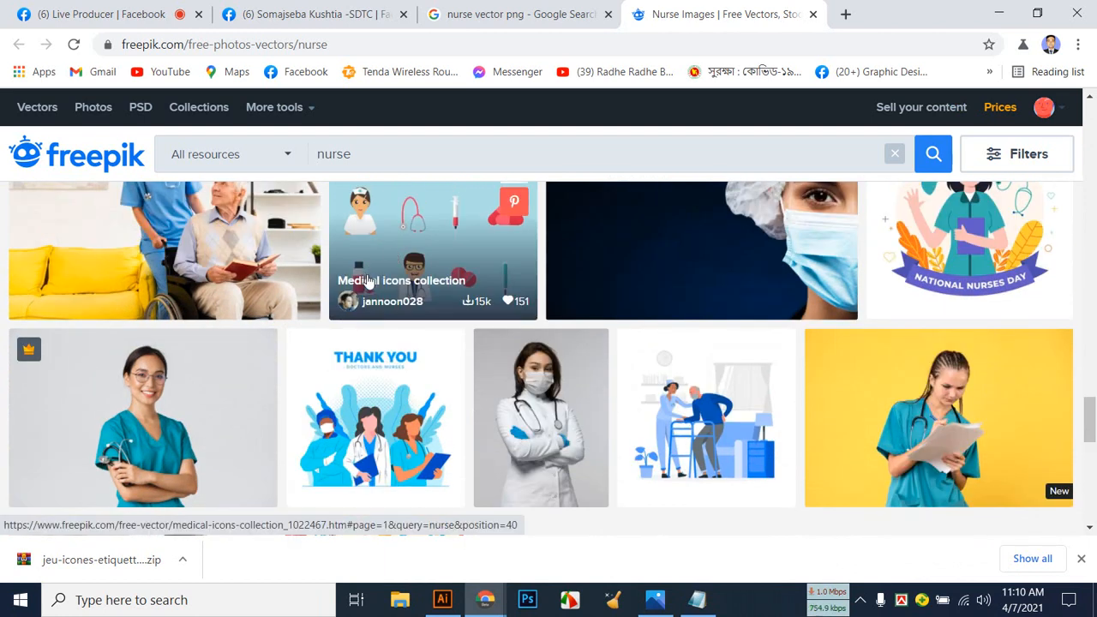
{"action": "scroll", "coordinate": [463, 255], "scroll_direction": "down", "scroll_amount": 4}
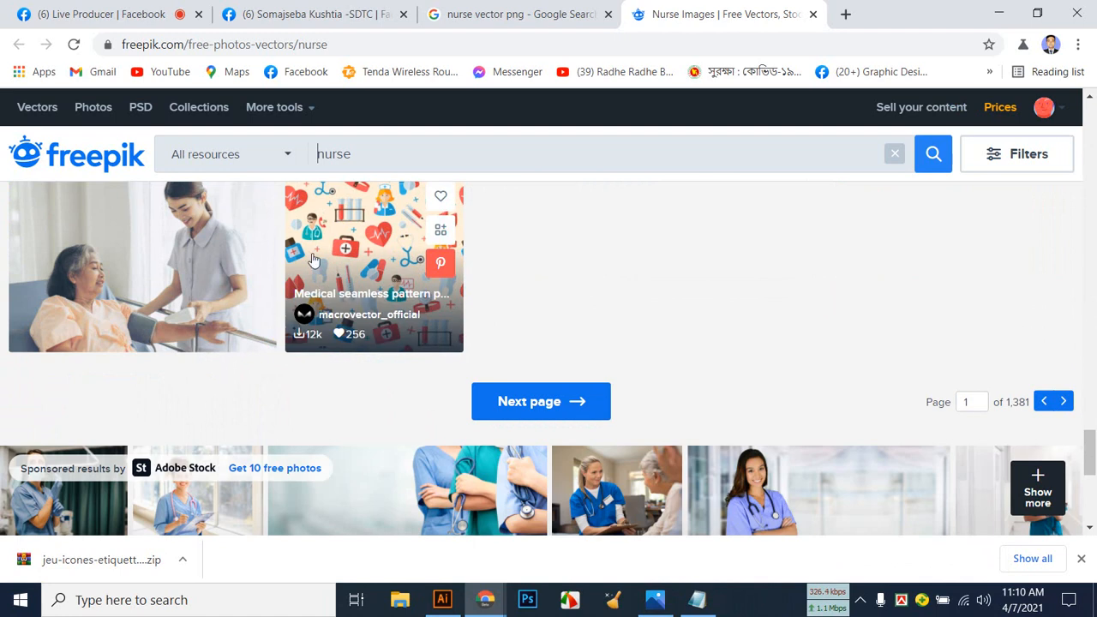
Open the Medical seamless pattern vector from the nurse results in a new tab and view its page.
{"action": "right_click", "coordinate": [332, 250]}
{"action": "left_click", "coordinate": [390, 257]}
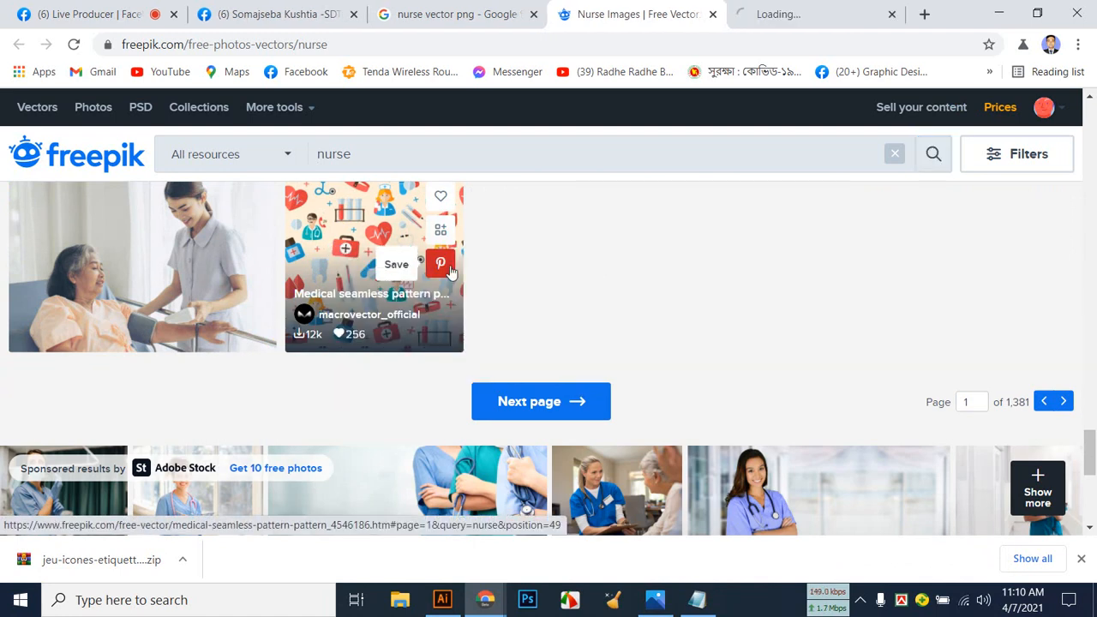
{"action": "left_click", "coordinate": [802, 14]}
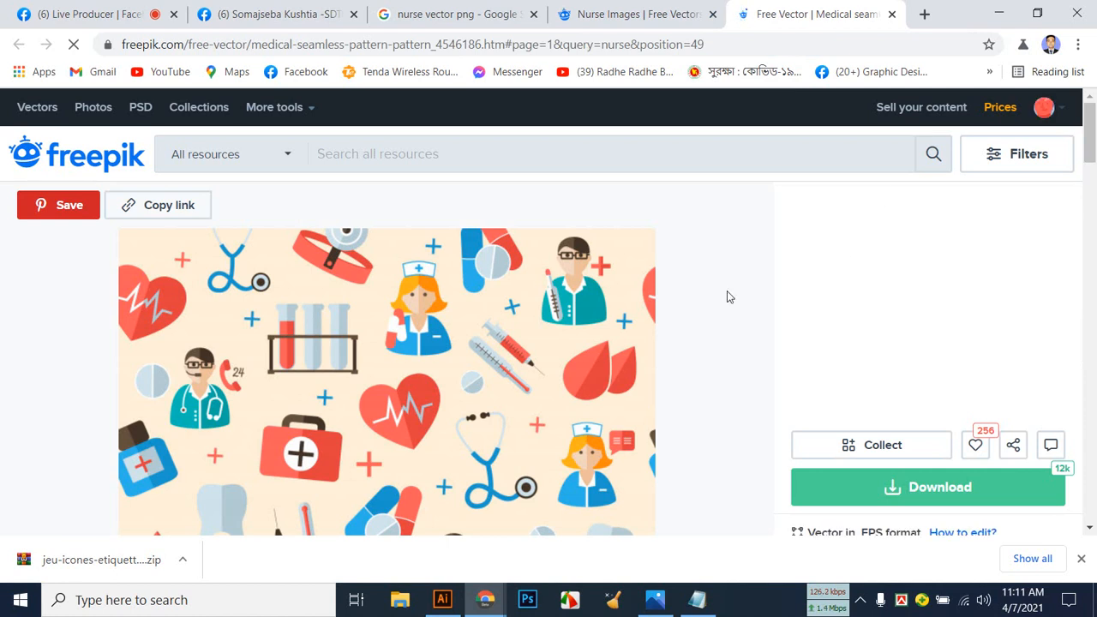
{"action": "scroll", "coordinate": [727, 291], "scroll_direction": "down", "scroll_amount": 2}
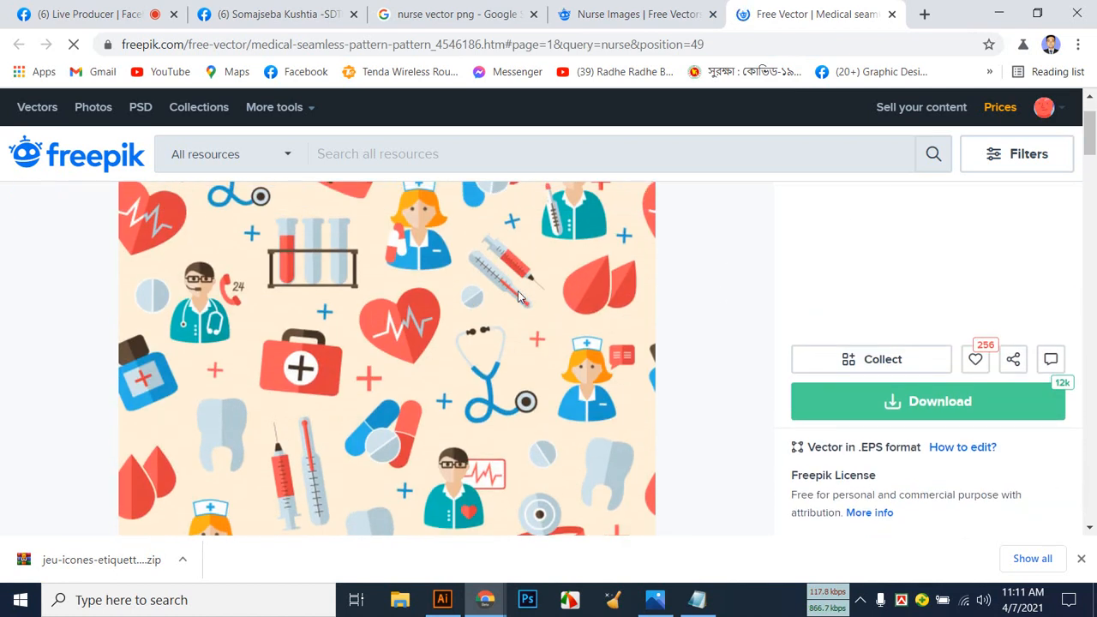
{"action": "scroll", "coordinate": [509, 311], "scroll_direction": "down", "scroll_amount": 2}
{"action": "scroll", "coordinate": [506, 305], "scroll_direction": "up", "scroll_amount": 2}
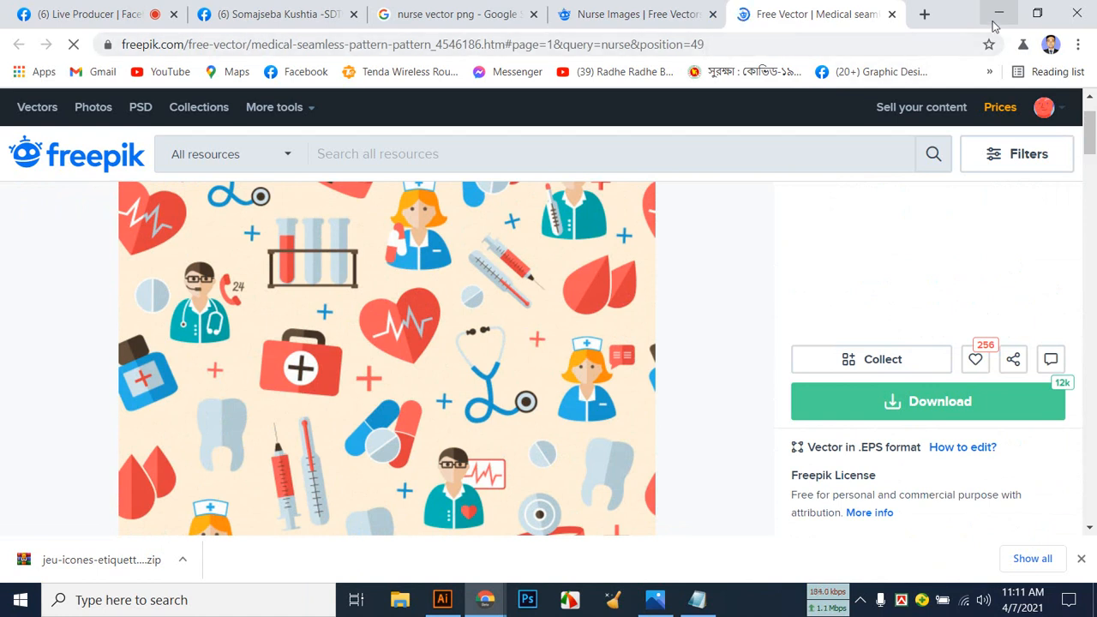
{"action": "left_click", "coordinate": [924, 14]}
{"action": "right_click", "coordinate": [766, 40]}
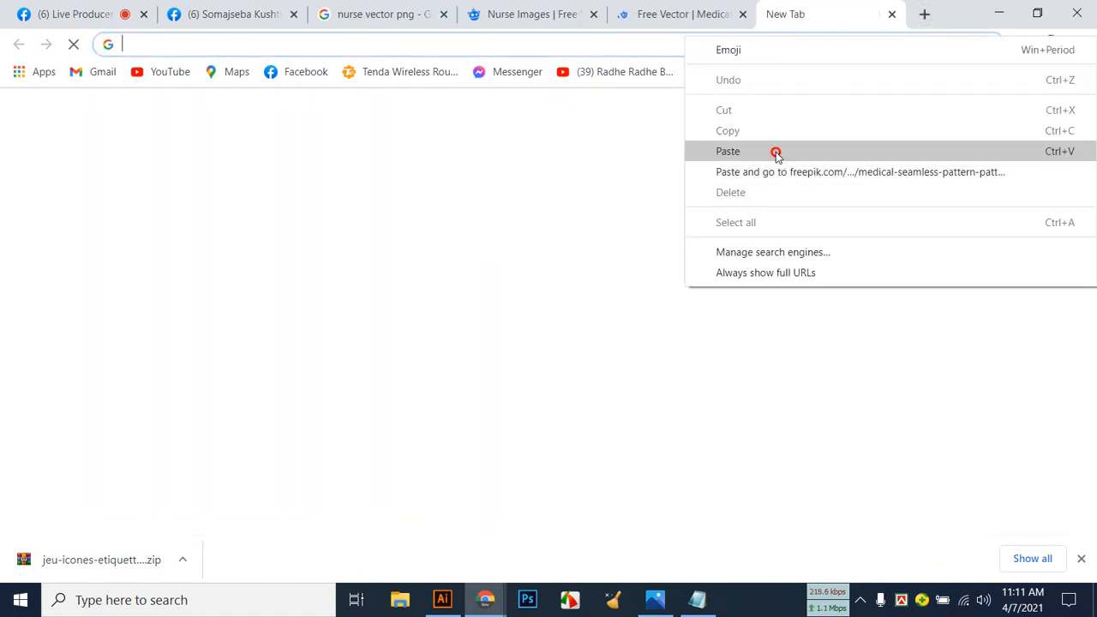
{"action": "left_click", "coordinate": [776, 152]}
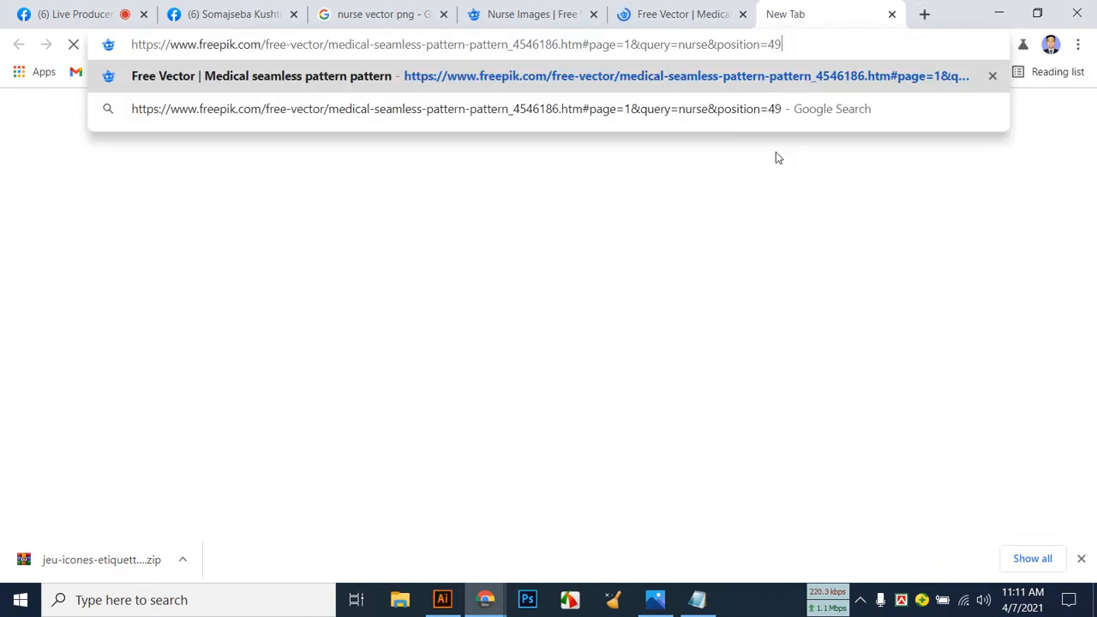
{"action": "left_click", "coordinate": [892, 15]}
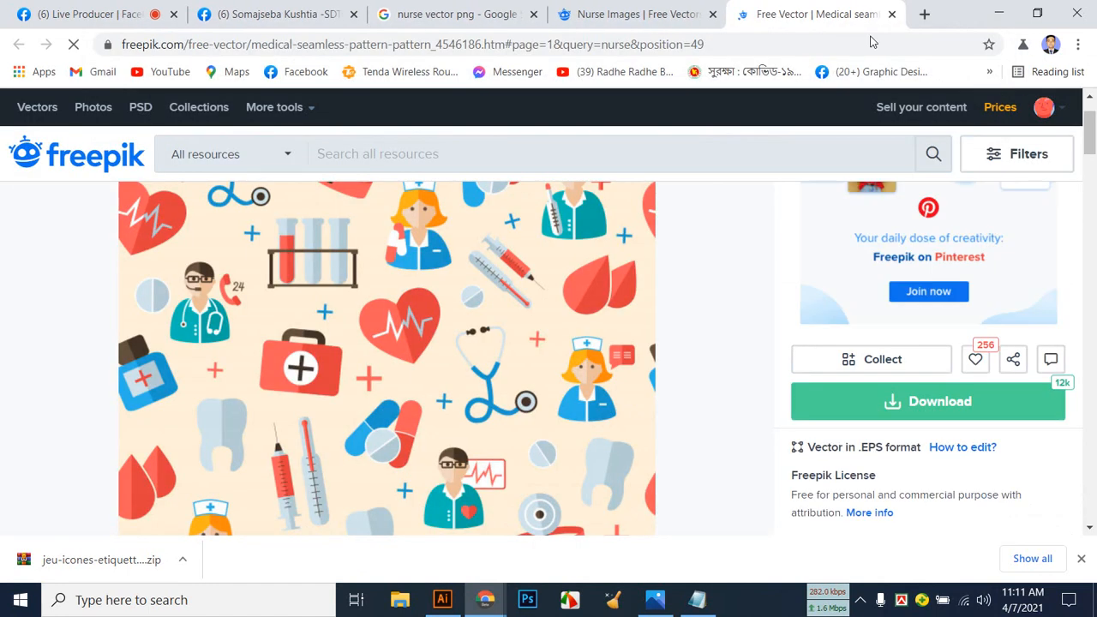
Check the saved link in the Nurse Link text file and return to the Freepik pattern page in Chrome.
{"action": "scroll", "coordinate": [591, 304], "scroll_direction": "up", "scroll_amount": 1}
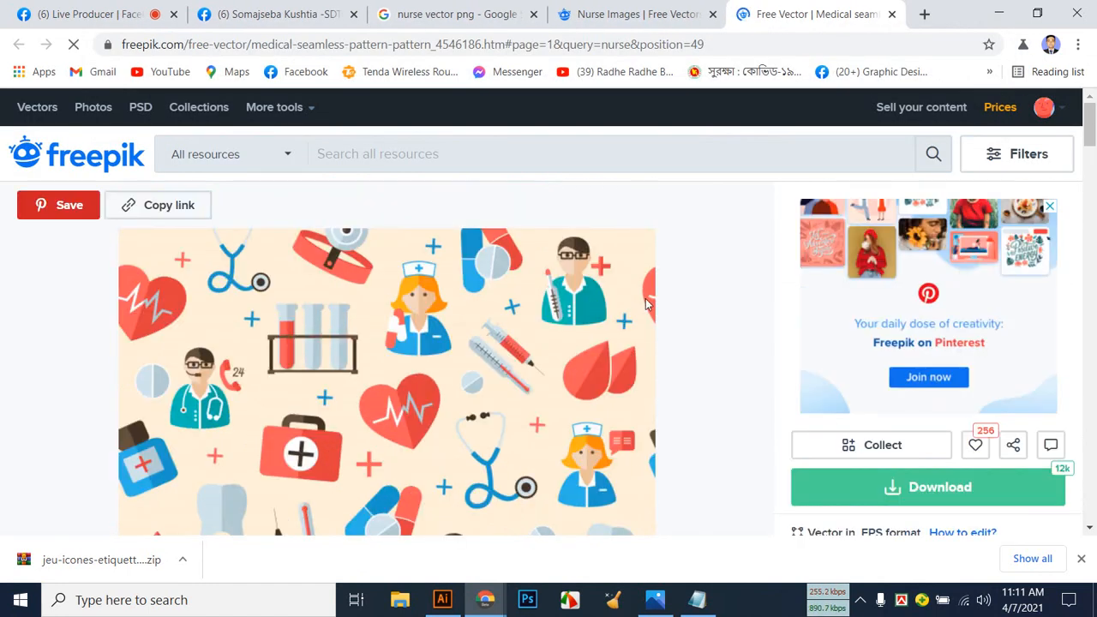
{"action": "left_click", "coordinate": [697, 600]}
{"action": "left_click", "coordinate": [393, 109]}
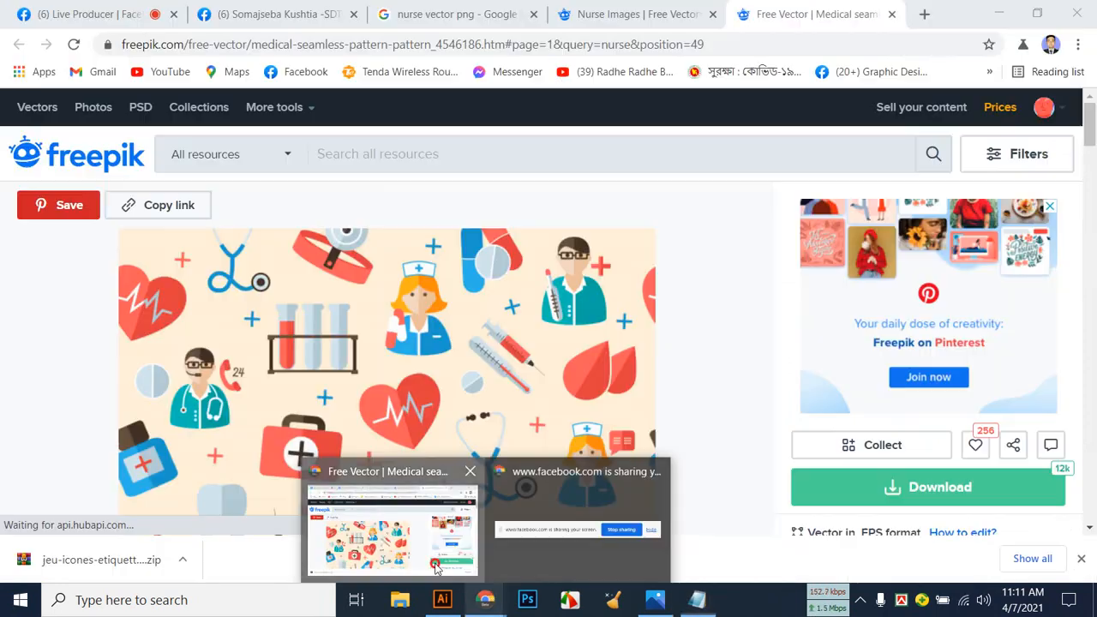
{"action": "left_click", "coordinate": [434, 566]}
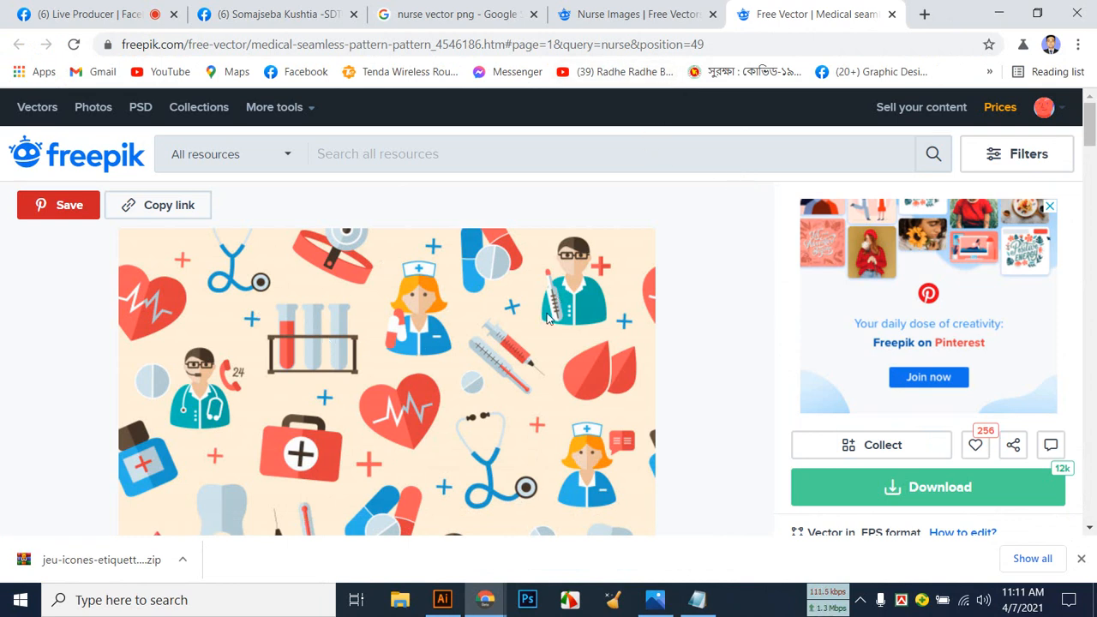
Examine the icons in the medical seamless pattern and compare the page with its thumbnail in the nurse results.
{"action": "scroll", "coordinate": [547, 317], "scroll_direction": "down", "scroll_amount": 3}
{"action": "scroll", "coordinate": [547, 318], "scroll_direction": "up", "scroll_amount": 3}
{"action": "scroll", "coordinate": [547, 317], "scroll_direction": "down", "scroll_amount": 1}
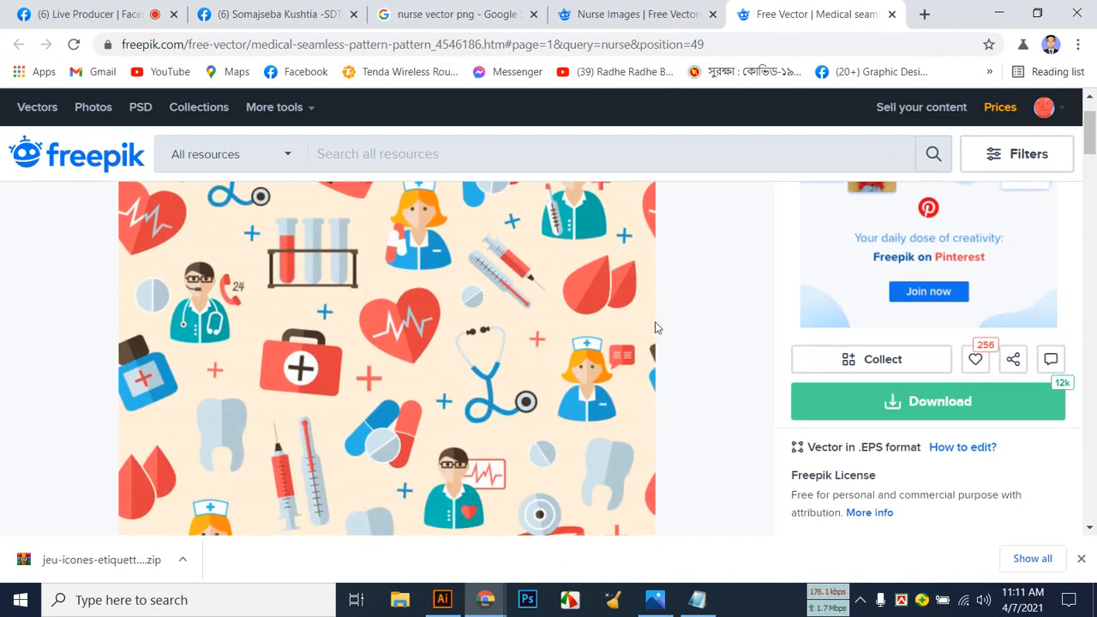
{"action": "scroll", "coordinate": [474, 353], "scroll_direction": "up", "scroll_amount": 1}
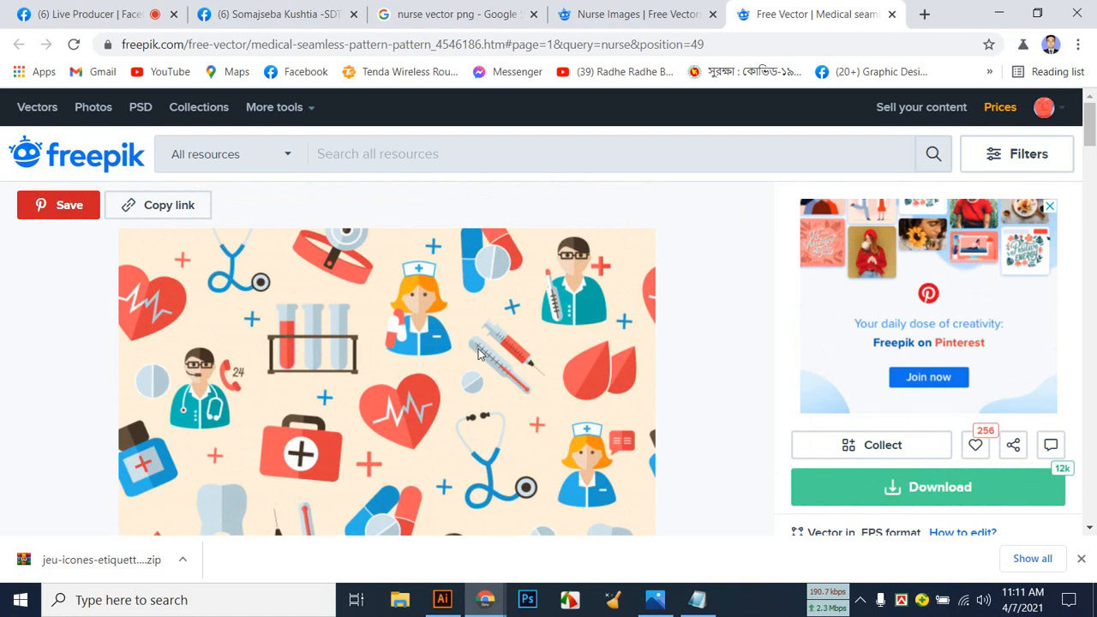
{"action": "left_click", "coordinate": [656, 17]}
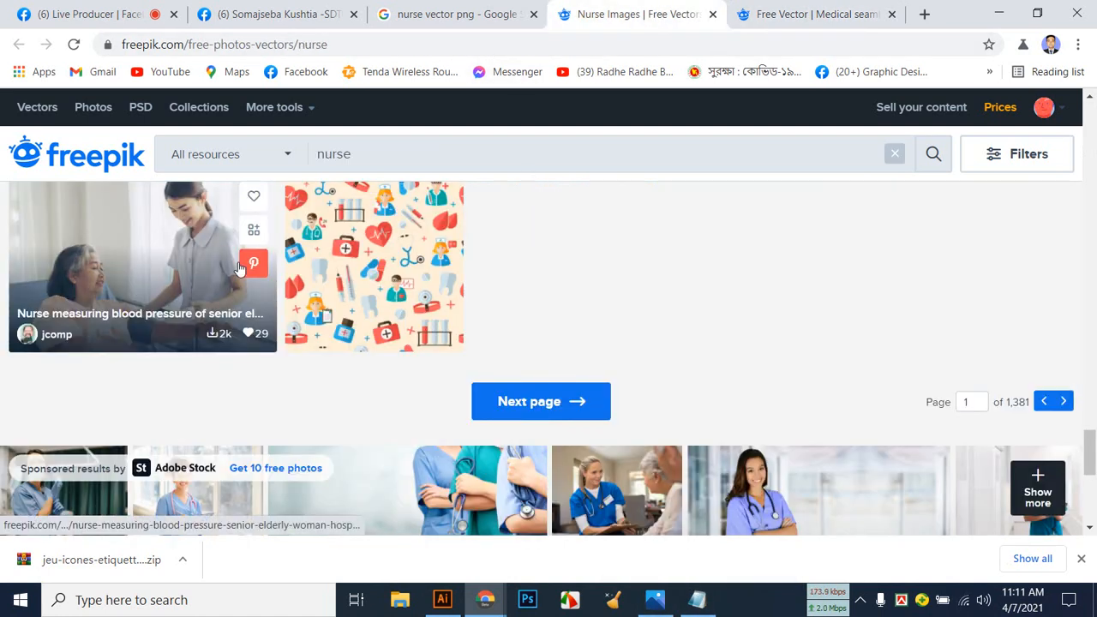
{"action": "left_click", "coordinate": [774, 10]}
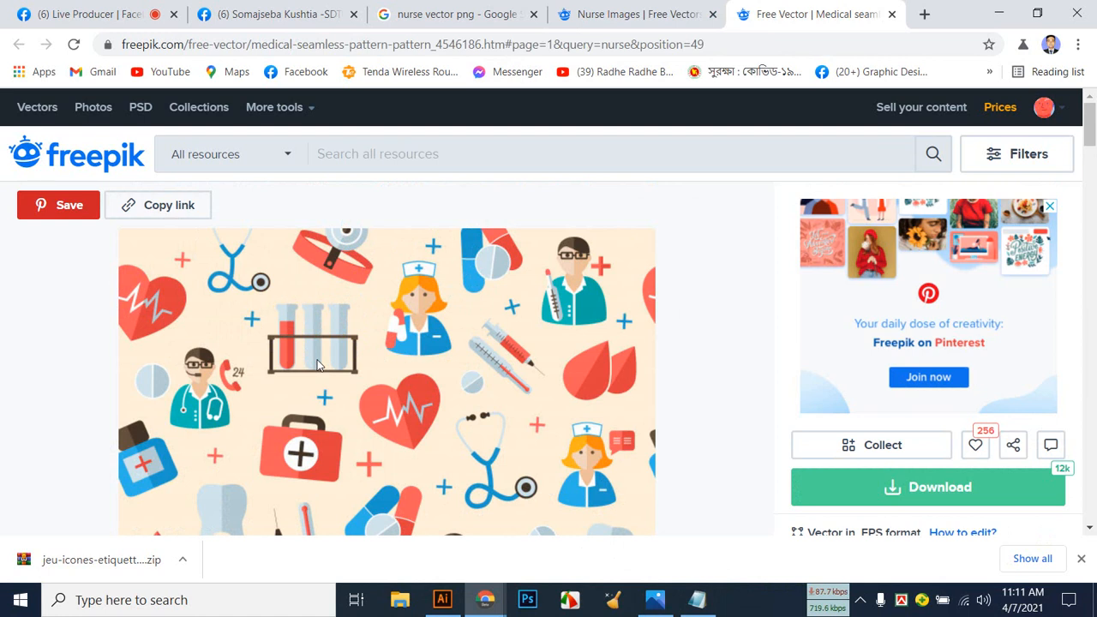
{"action": "scroll", "coordinate": [317, 364], "scroll_direction": "down", "scroll_amount": 2}
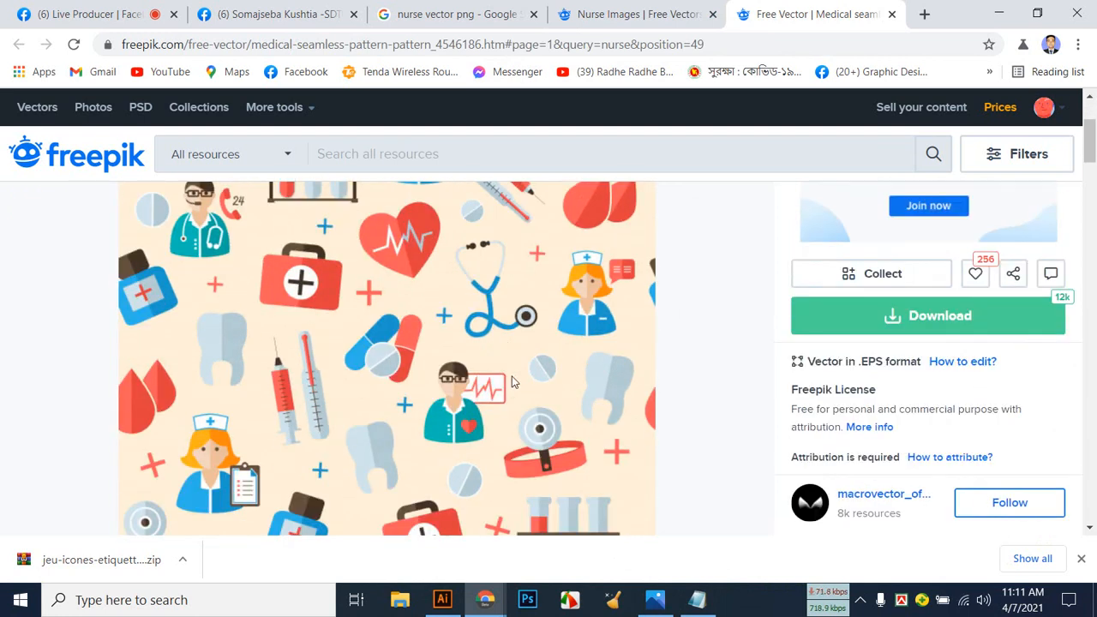
{"action": "scroll", "coordinate": [511, 381], "scroll_direction": "up", "scroll_amount": 1}
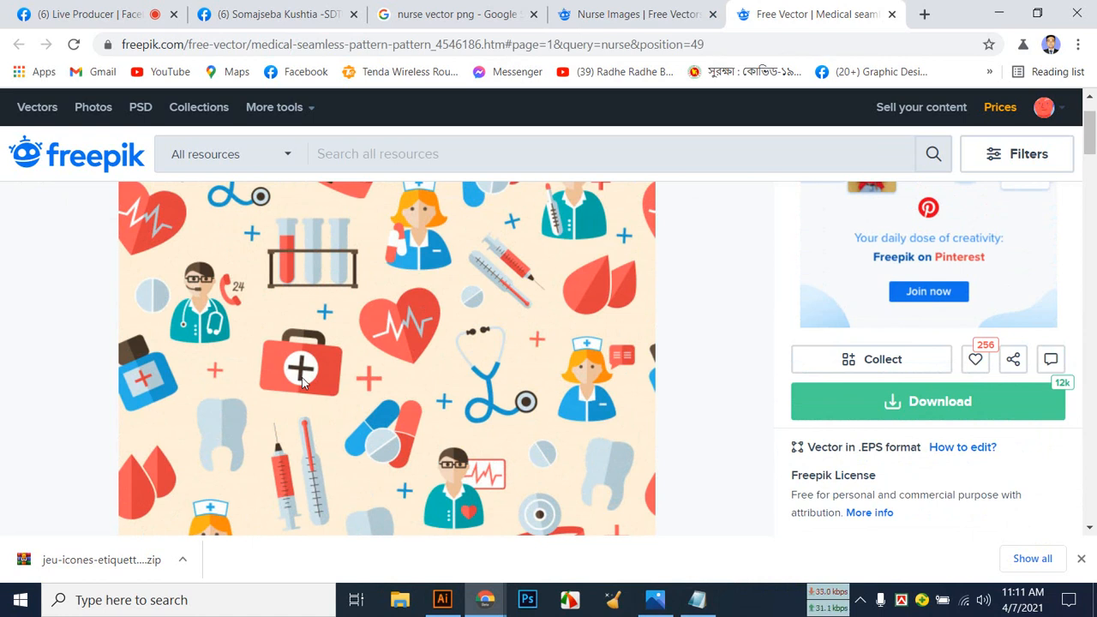
{"action": "scroll", "coordinate": [301, 381], "scroll_direction": "down", "scroll_amount": 5}
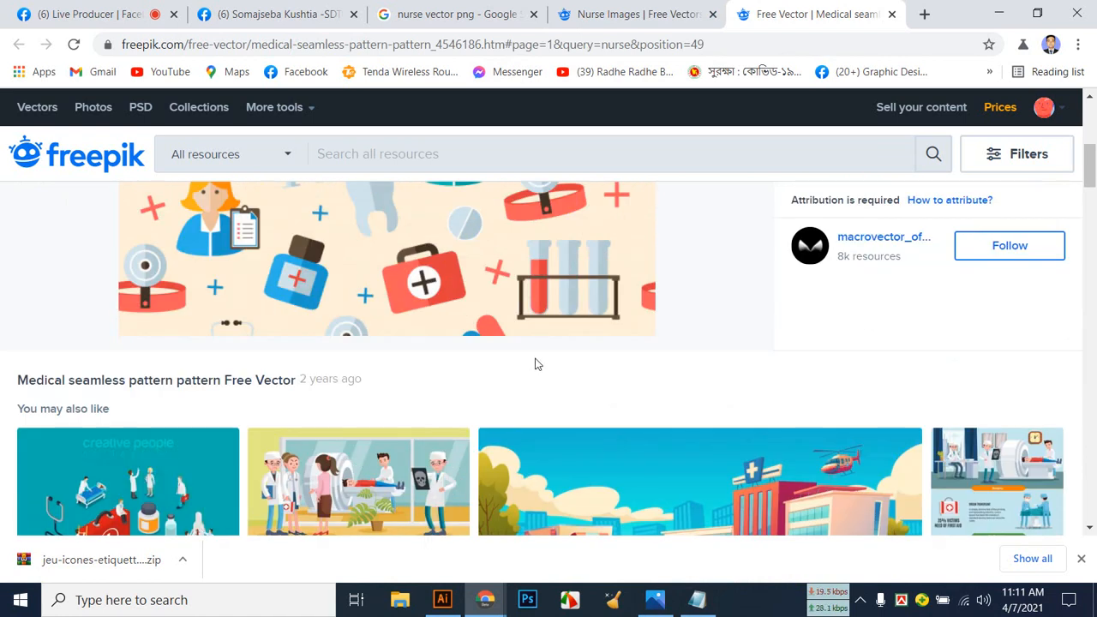
{"action": "scroll", "coordinate": [535, 364], "scroll_direction": "up", "scroll_amount": 8}
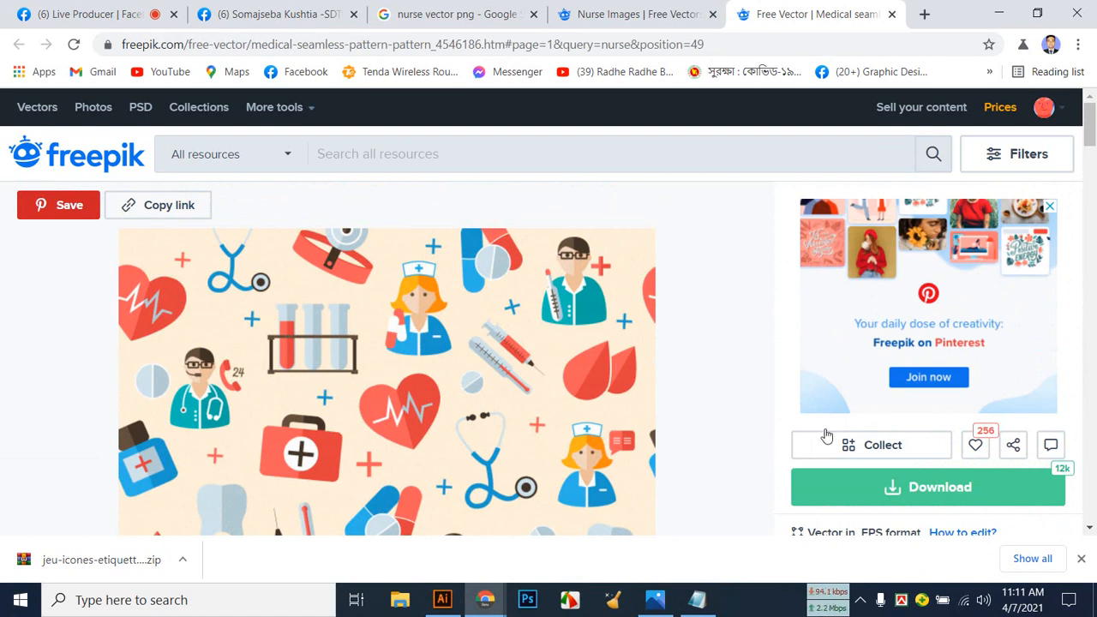
Download the medical seamless pattern vector with the free, attribution-required option.
{"action": "left_click", "coordinate": [953, 487]}
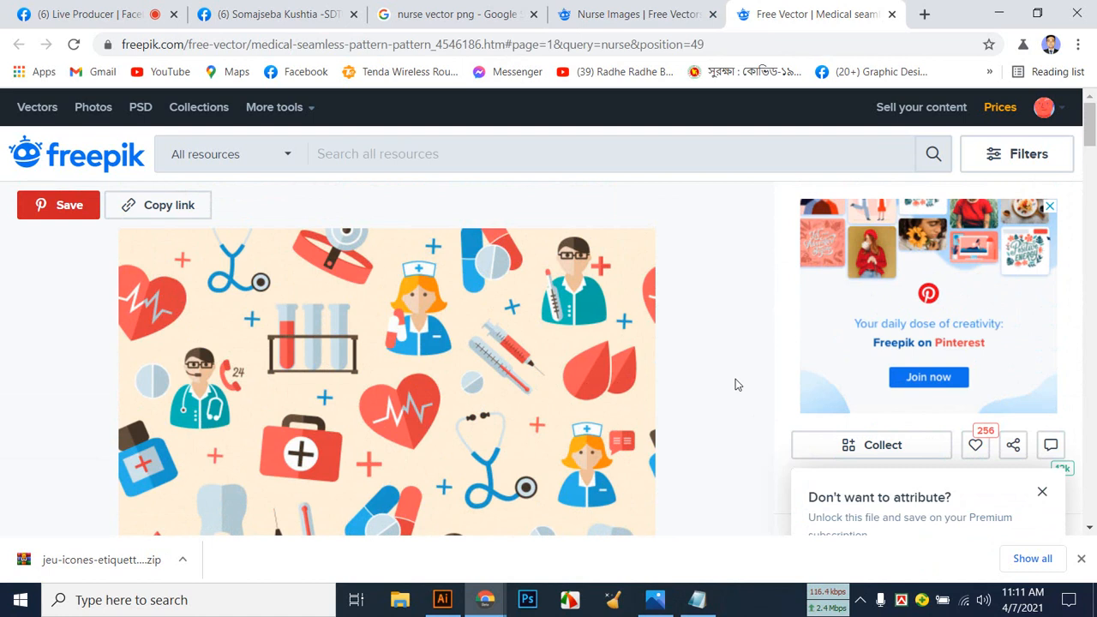
{"action": "scroll", "coordinate": [913, 331], "scroll_direction": "down", "scroll_amount": 4}
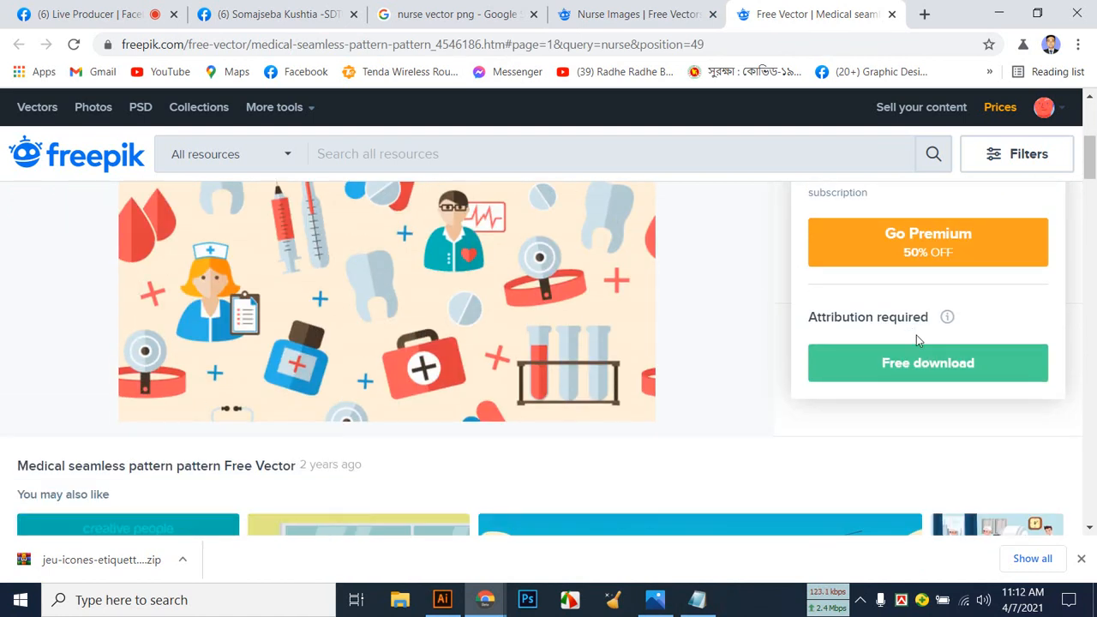
{"action": "left_click", "coordinate": [998, 374]}
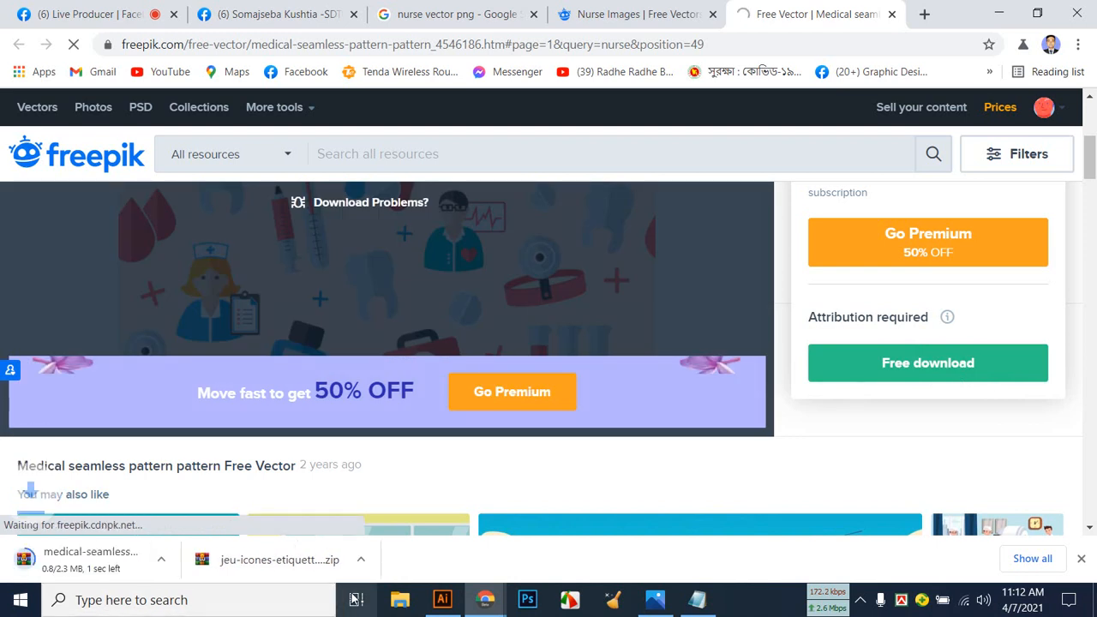
{"action": "scroll", "coordinate": [175, 511], "scroll_direction": "down", "scroll_amount": 2}
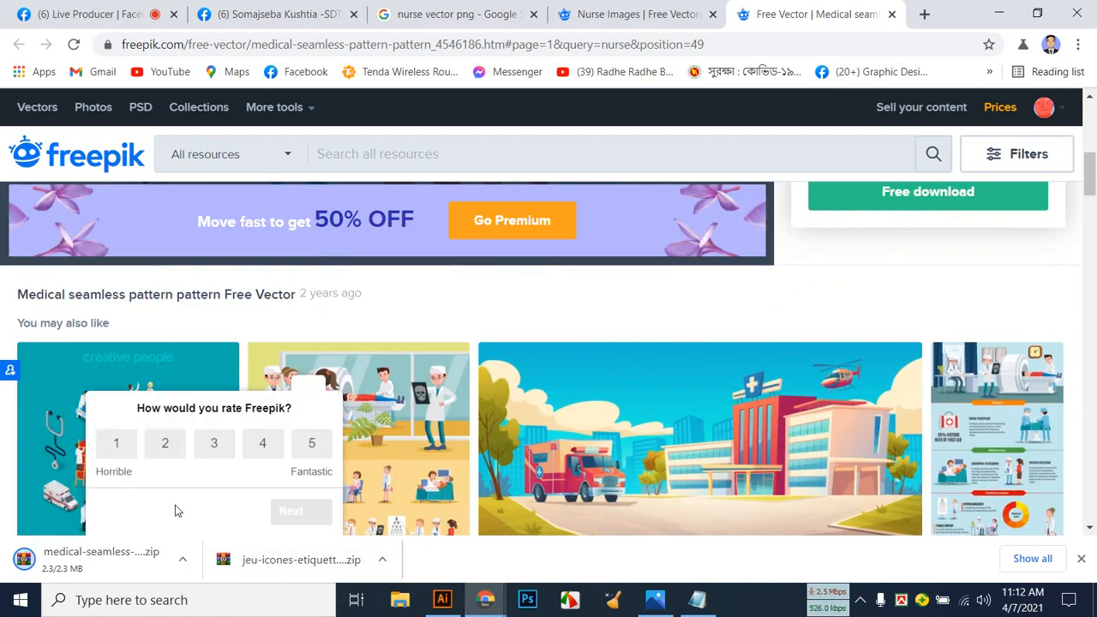
Return to the nurse results tab and show the downloaded medical seamless pattern archive in its folder.
{"action": "left_click", "coordinate": [182, 560]}
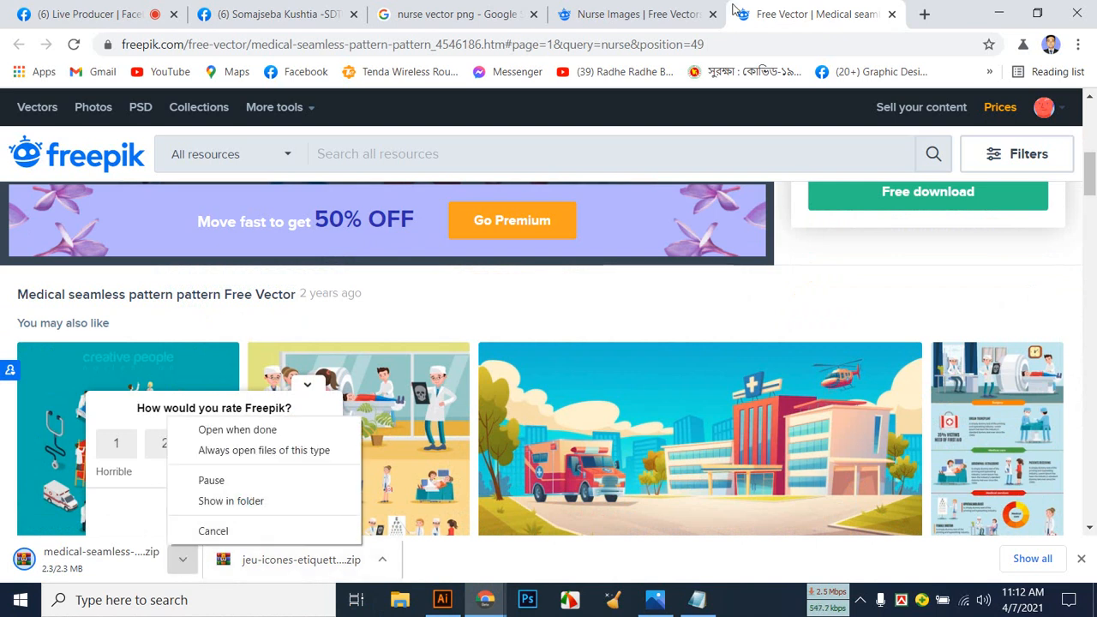
{"action": "left_click", "coordinate": [665, 12]}
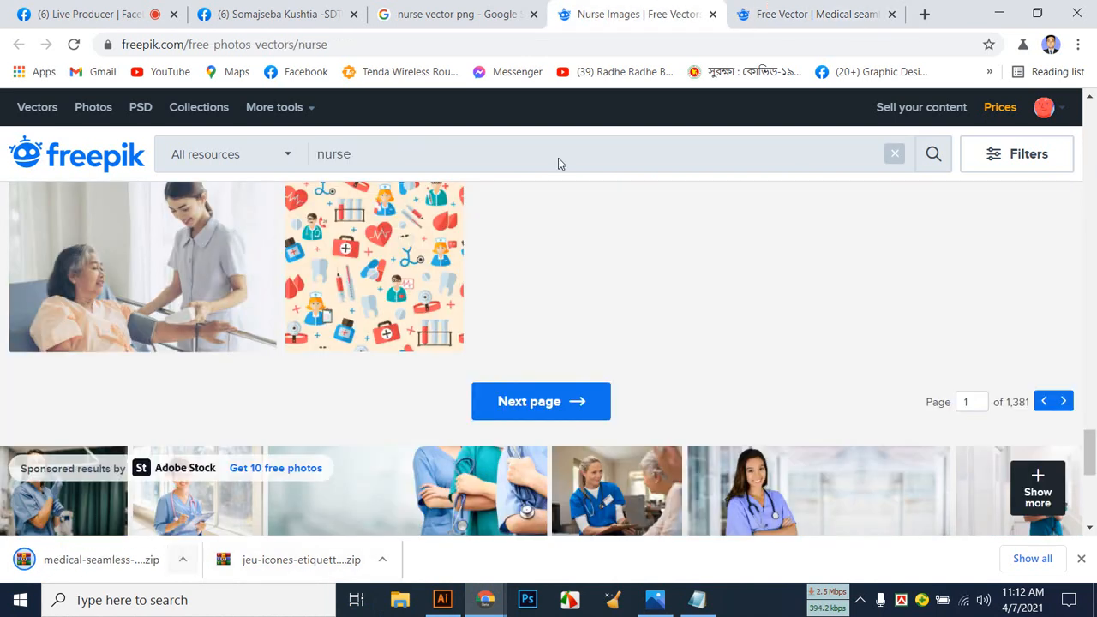
{"action": "left_click", "coordinate": [183, 559]}
{"action": "left_click", "coordinate": [227, 501]}
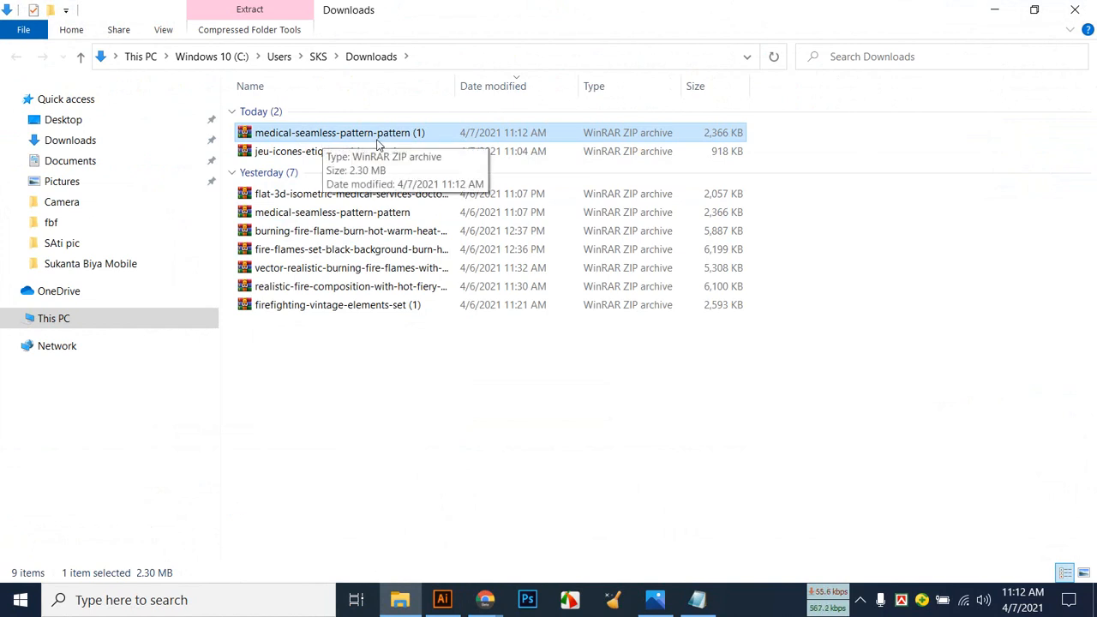
{"action": "mouse_move", "coordinate": [485, 600]}
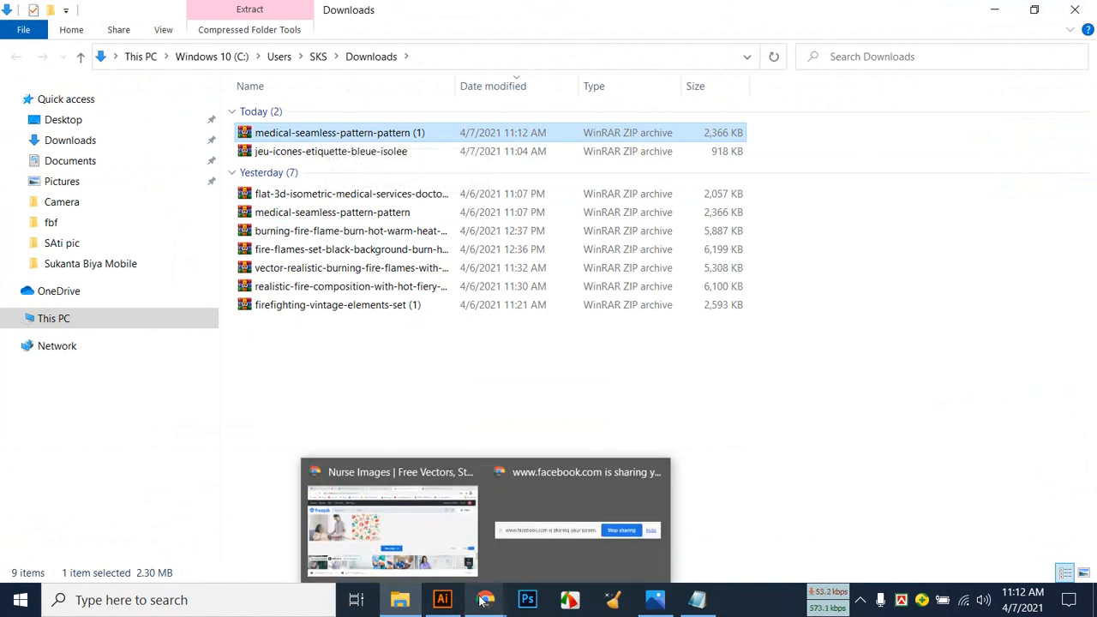
Copy the flat 3D isometric medical services link from the second line of the Nurse Link text file.
{"action": "left_click", "coordinate": [413, 555]}
{"action": "left_click", "coordinate": [820, 25]}
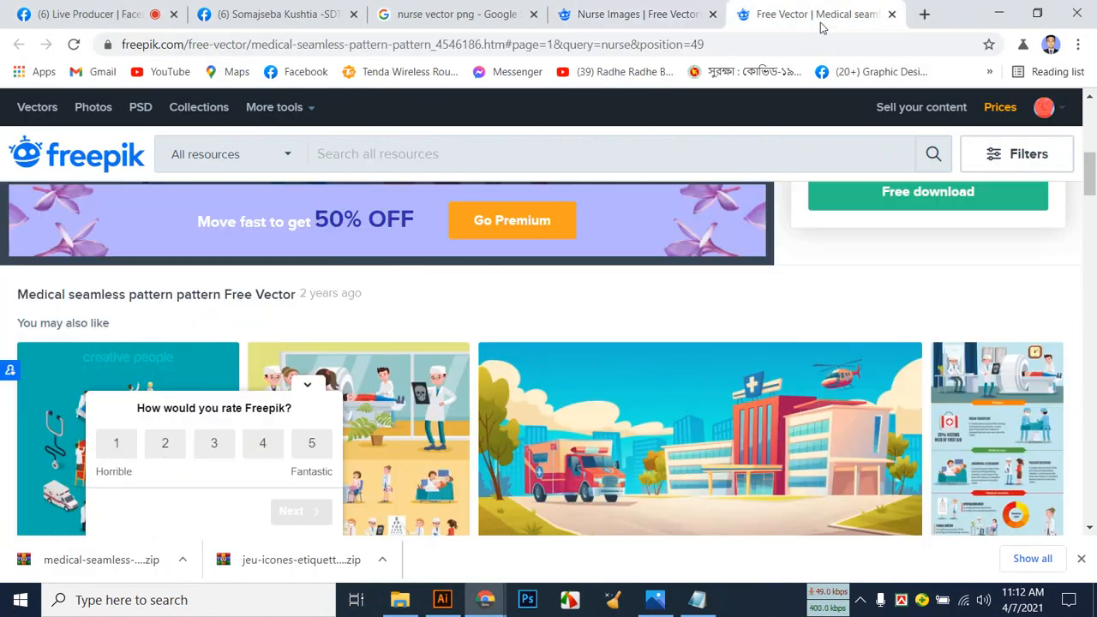
{"action": "left_click", "coordinate": [696, 597]}
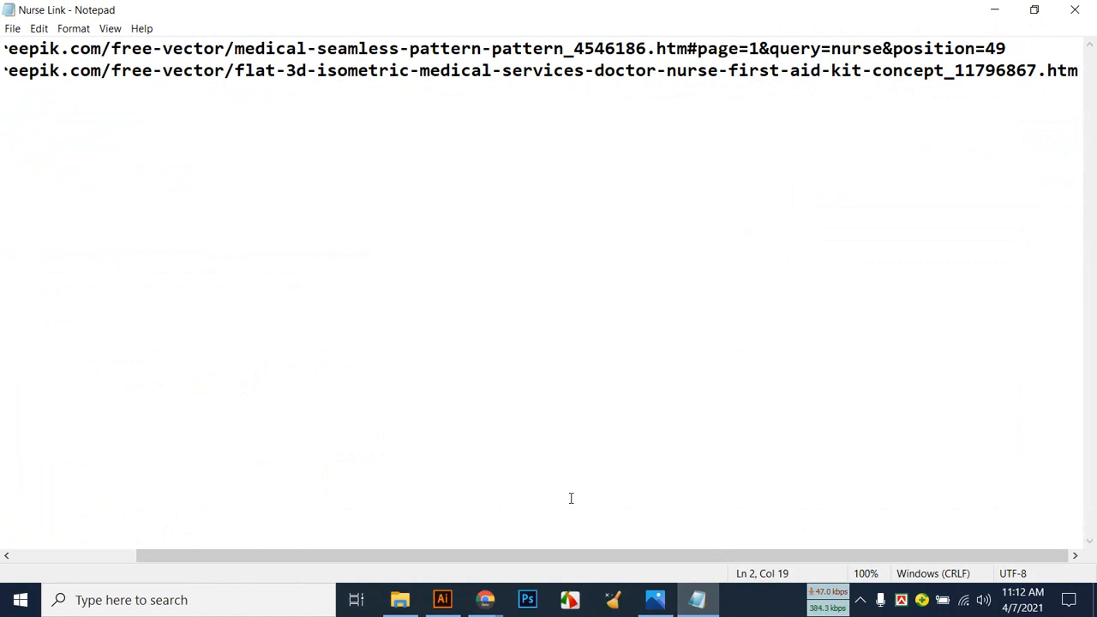
{"action": "left_click_drag", "start_coordinate": [693, 555], "coordinate": [602, 555]}
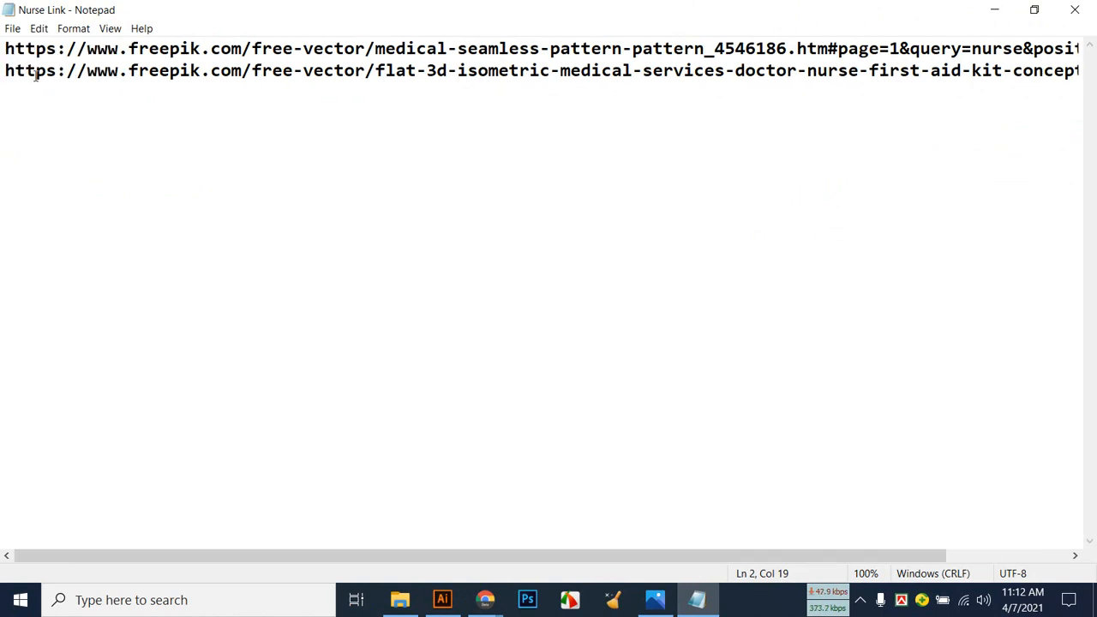
{"action": "left_click_drag", "start_coordinate": [3, 72], "coordinate": [1093, 77]}
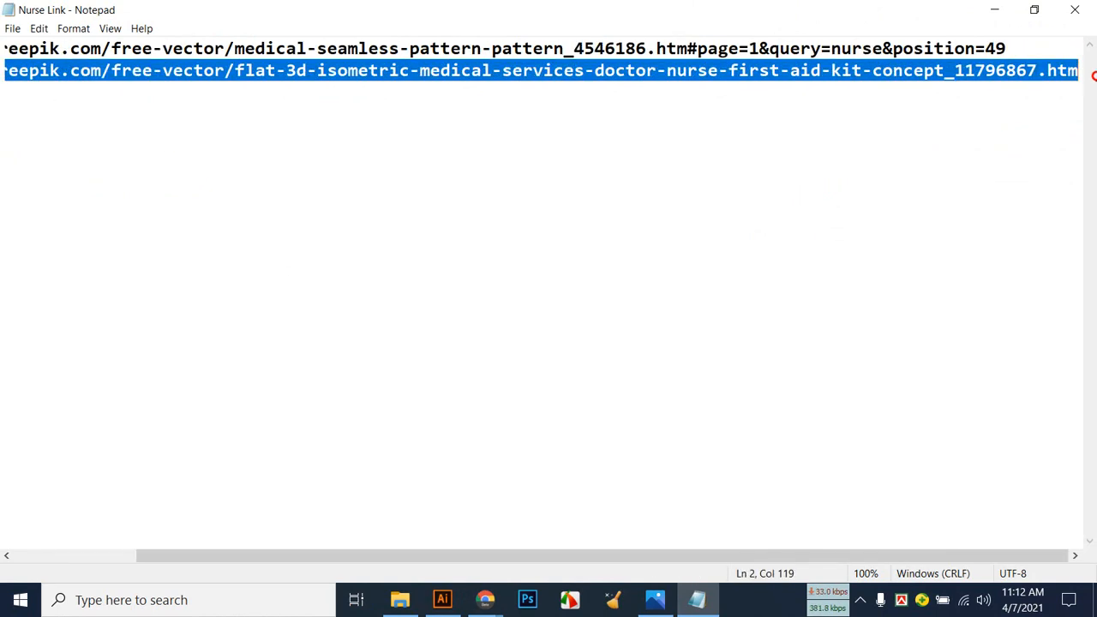
{"action": "right_click", "coordinate": [975, 70]}
{"action": "left_click", "coordinate": [960, 115]}
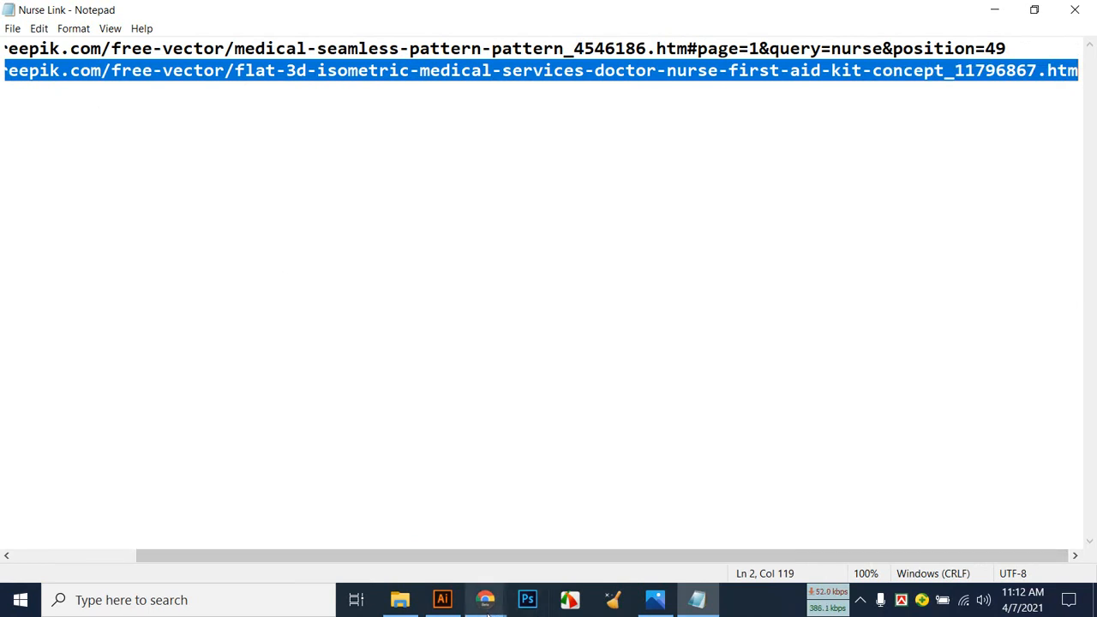
Load the copied flat 3D isometric medical services link in Chrome, replacing the medical seamless pattern page.
{"action": "mouse_move", "coordinate": [485, 600]}
{"action": "left_click", "coordinate": [392, 529]}
{"action": "left_click", "coordinate": [693, 44]}
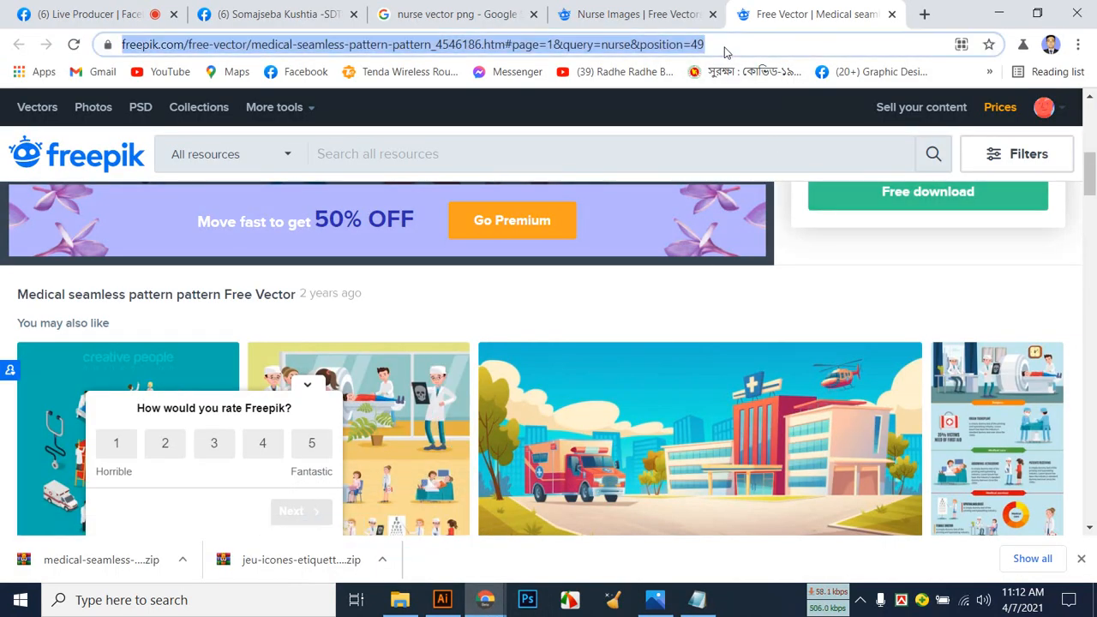
{"action": "right_click", "coordinate": [693, 46]}
{"action": "left_click", "coordinate": [724, 151]}
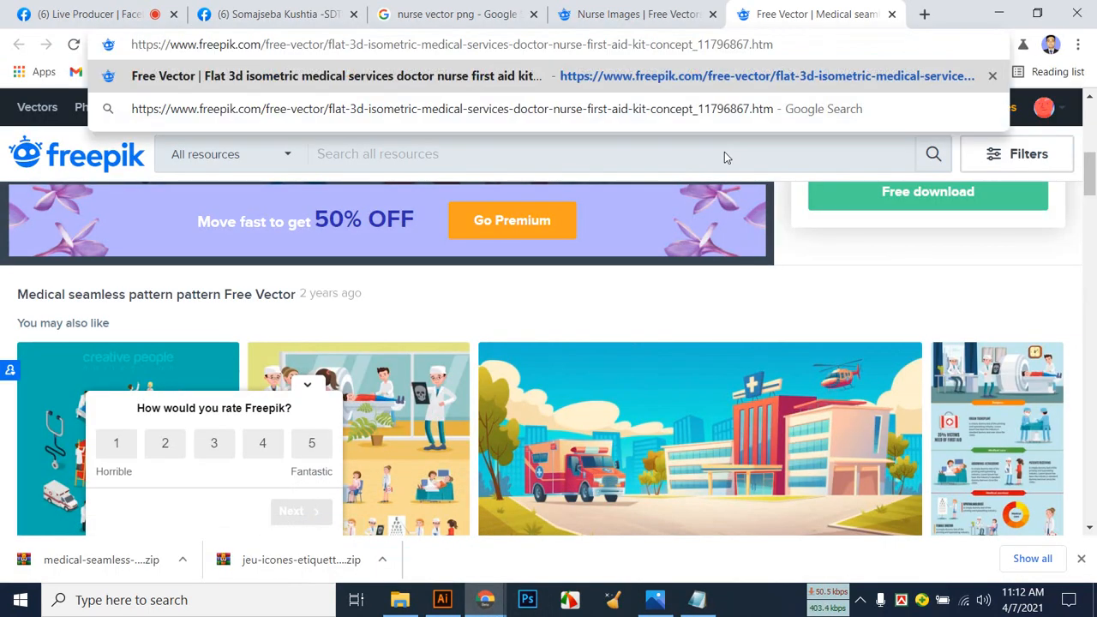
{"action": "key", "text": "Return"}
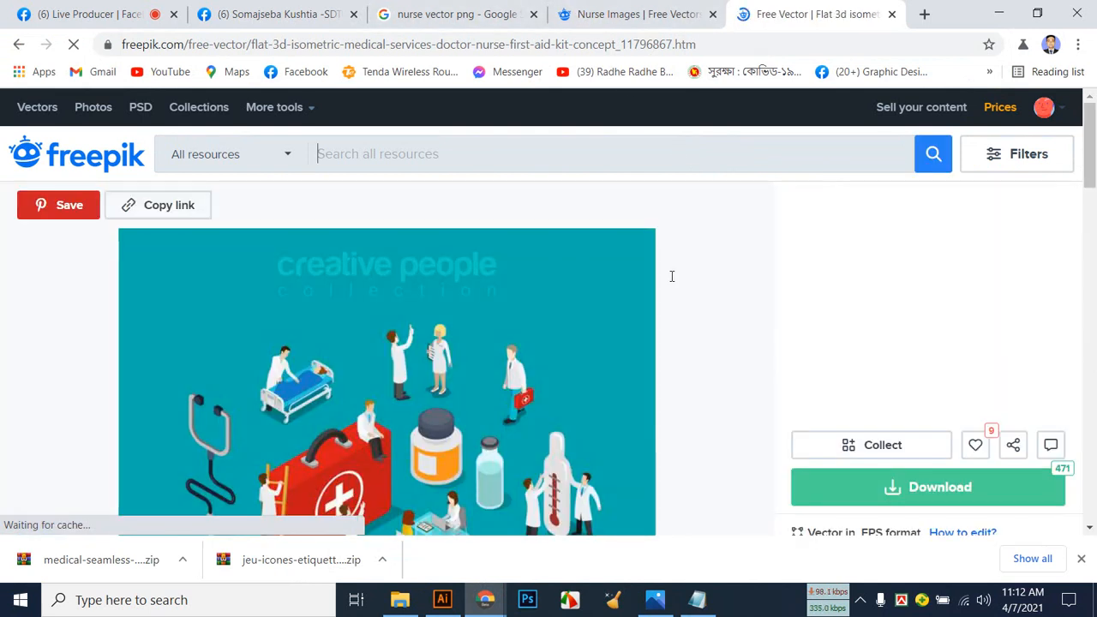
Examine the elements of the isometric medical care illustration and check them against the reference nurse T-shirt image in Photos.
{"action": "scroll", "coordinate": [672, 274], "scroll_direction": "down", "scroll_amount": 2}
{"action": "scroll", "coordinate": [672, 283], "scroll_direction": "down", "scroll_amount": 1}
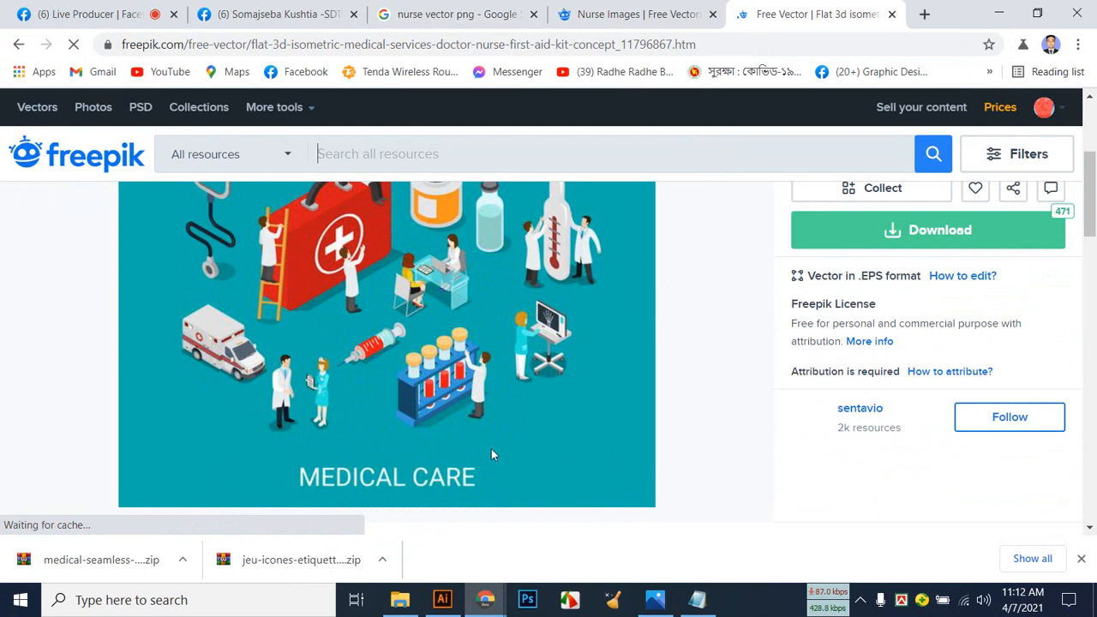
{"action": "scroll", "coordinate": [489, 456], "scroll_direction": "up", "scroll_amount": 3}
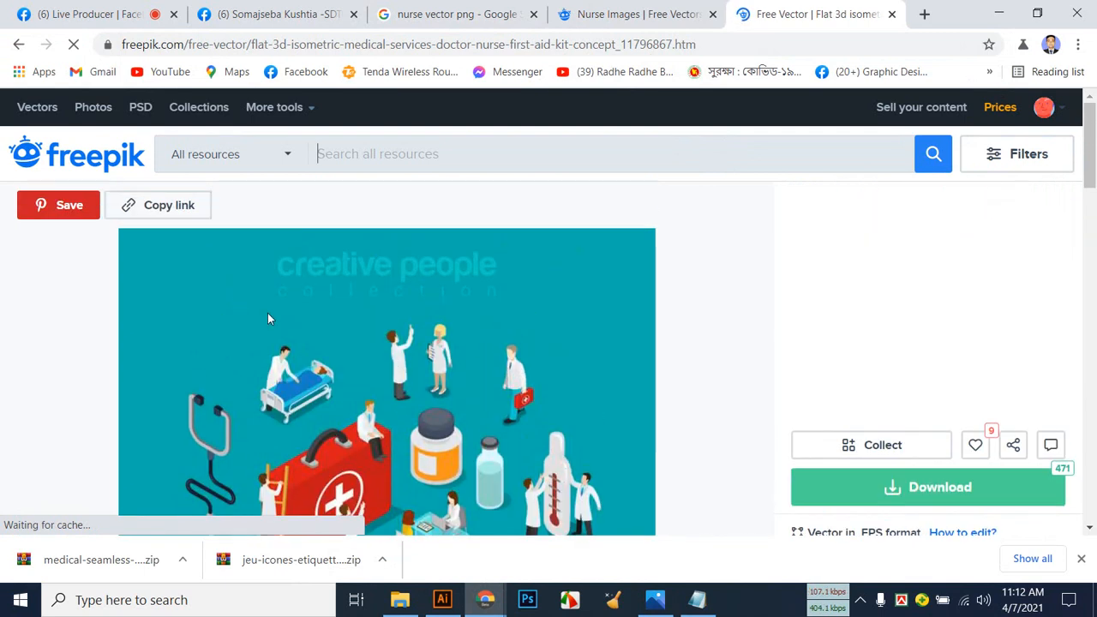
{"action": "scroll", "coordinate": [414, 371], "scroll_direction": "down", "scroll_amount": 3}
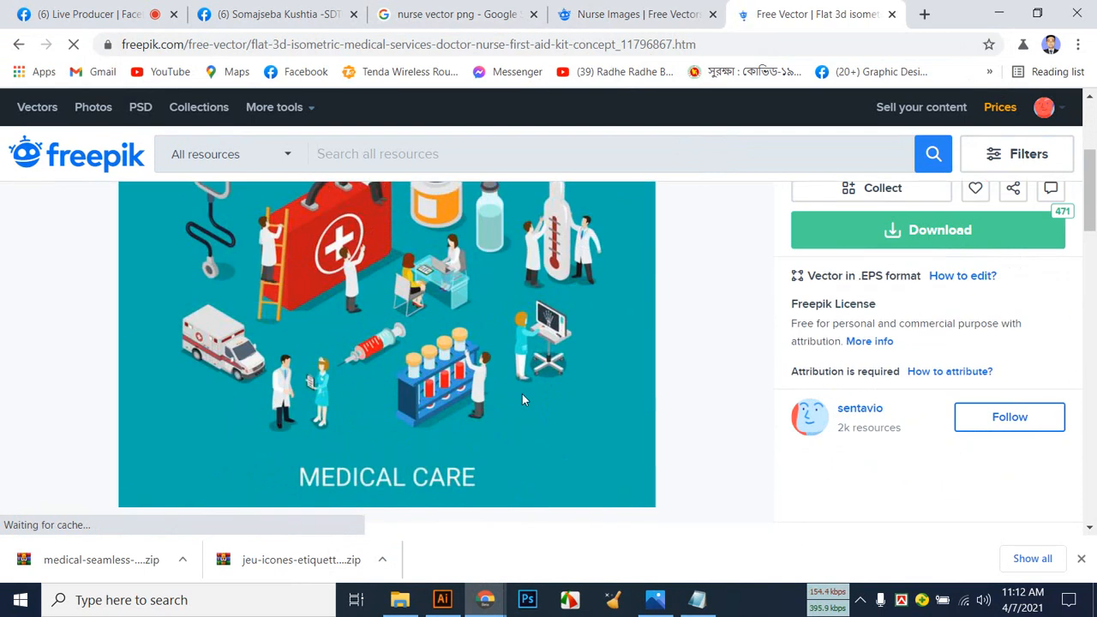
{"action": "scroll", "coordinate": [223, 370], "scroll_direction": "down", "scroll_amount": 1}
{"action": "scroll", "coordinate": [251, 378], "scroll_direction": "up", "scroll_amount": 1}
{"action": "left_click", "coordinate": [665, 602]}
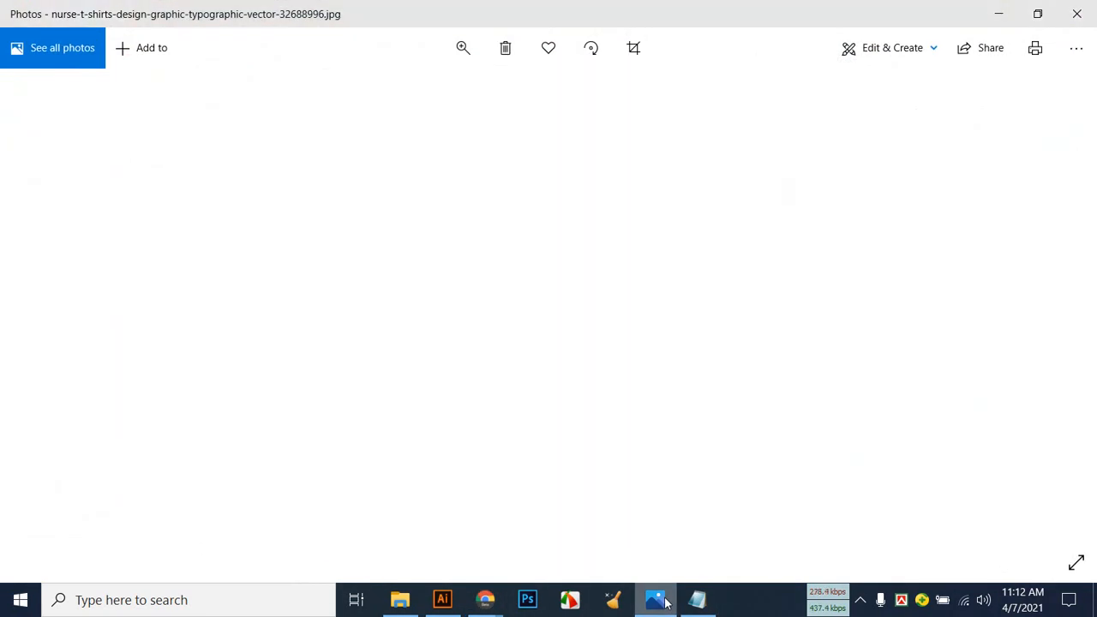
{"action": "left_click", "coordinate": [665, 602]}
{"action": "scroll", "coordinate": [495, 330], "scroll_direction": "up", "scroll_amount": 3}
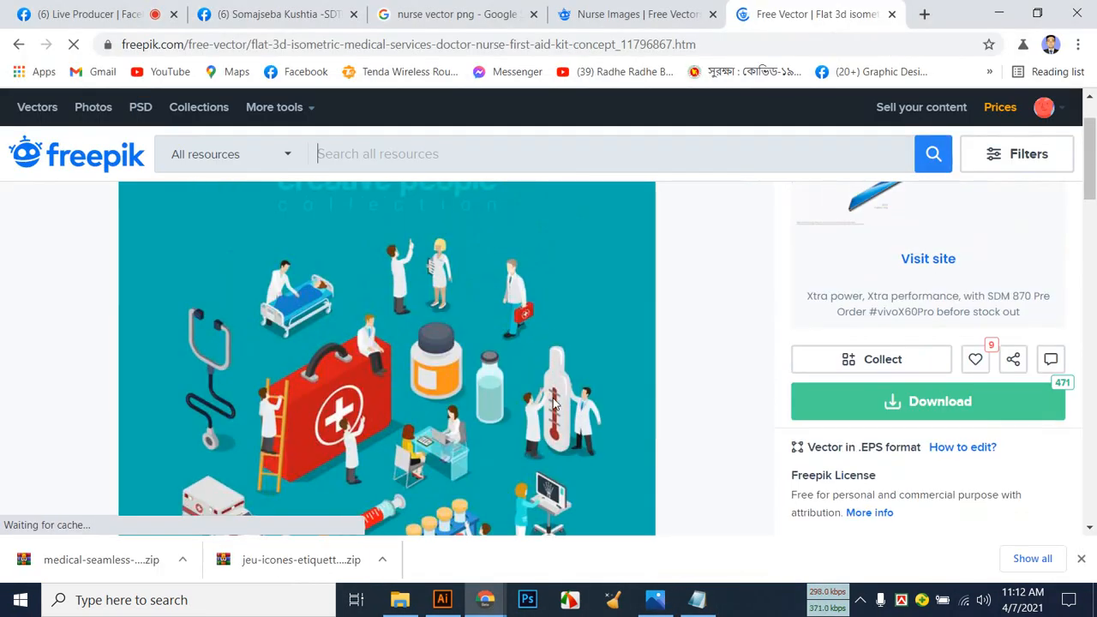
{"action": "scroll", "coordinate": [553, 398], "scroll_direction": "down", "scroll_amount": 1}
{"action": "scroll", "coordinate": [553, 397], "scroll_direction": "down", "scroll_amount": 1}
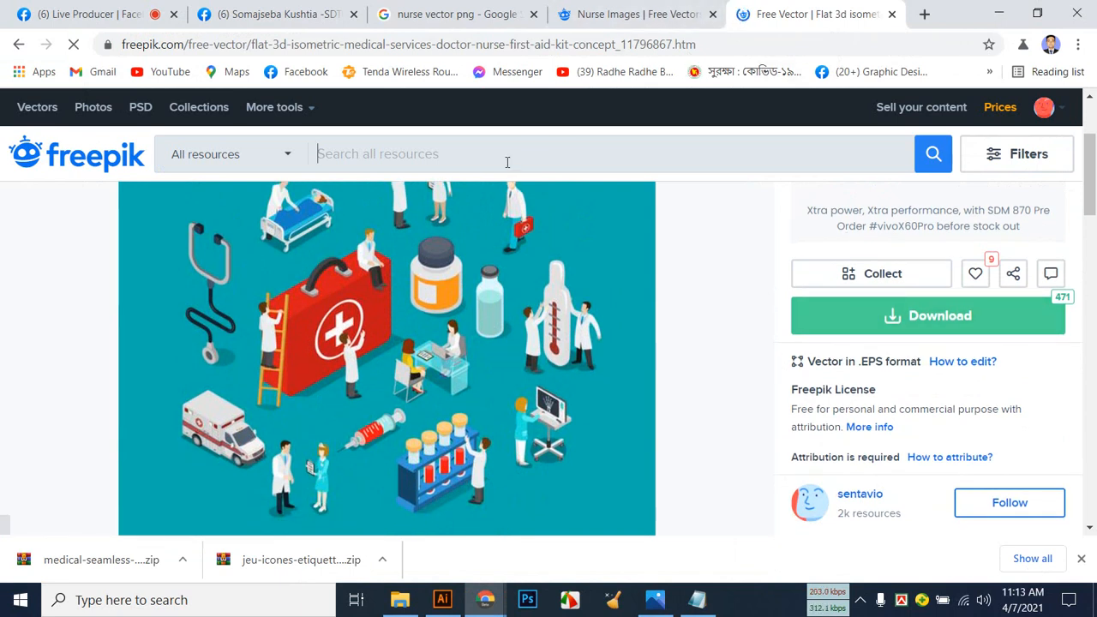
Search Freepik for "ribbon vector", correcting the misspelled first word with the suggested spelling.
{"action": "type", "text": "rib"}
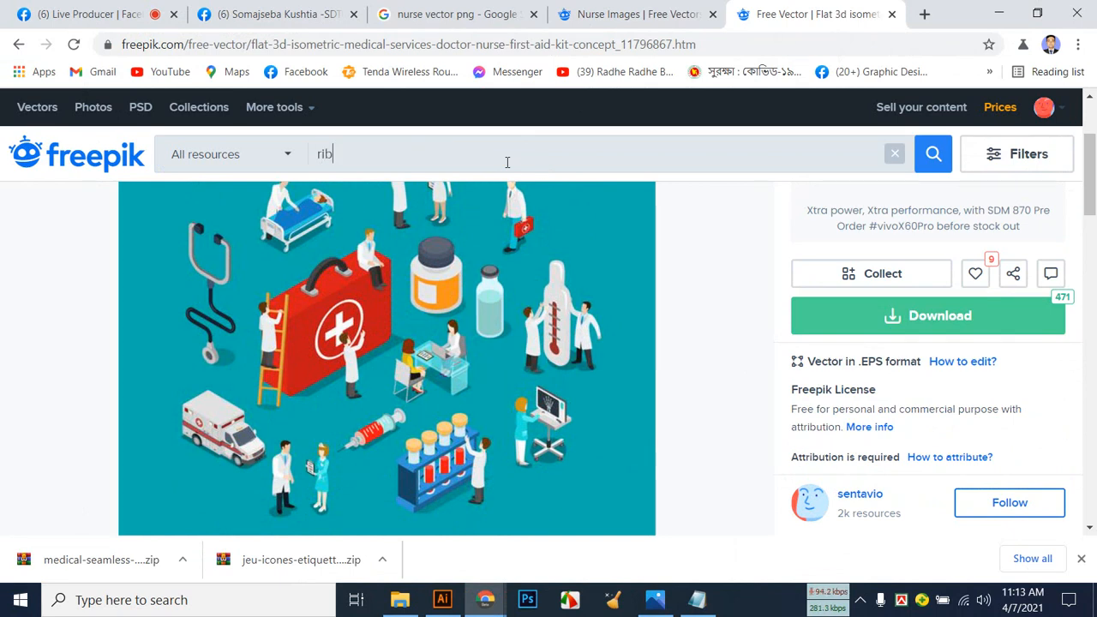
{"action": "type", "text": "ion"}
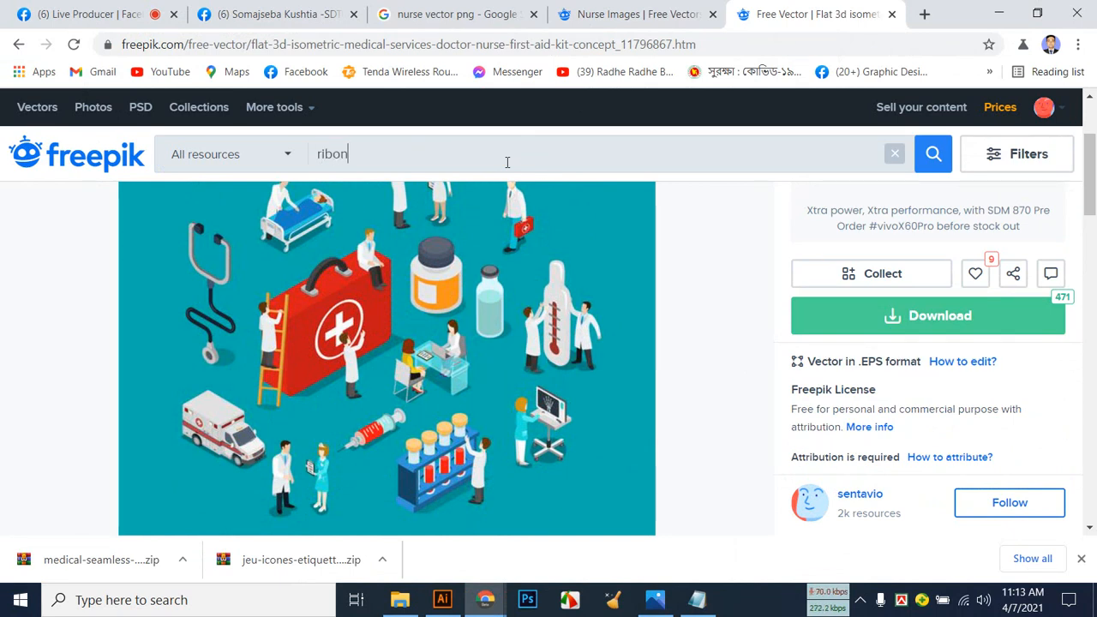
{"action": "type", "text": " vector"}
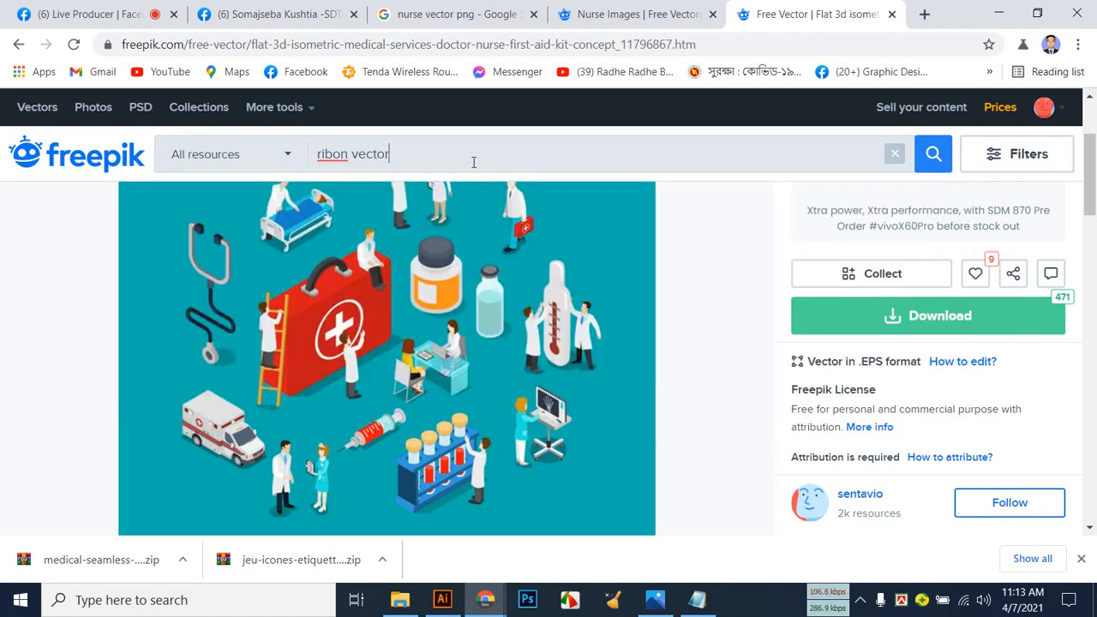
{"action": "right_click", "coordinate": [322, 159]}
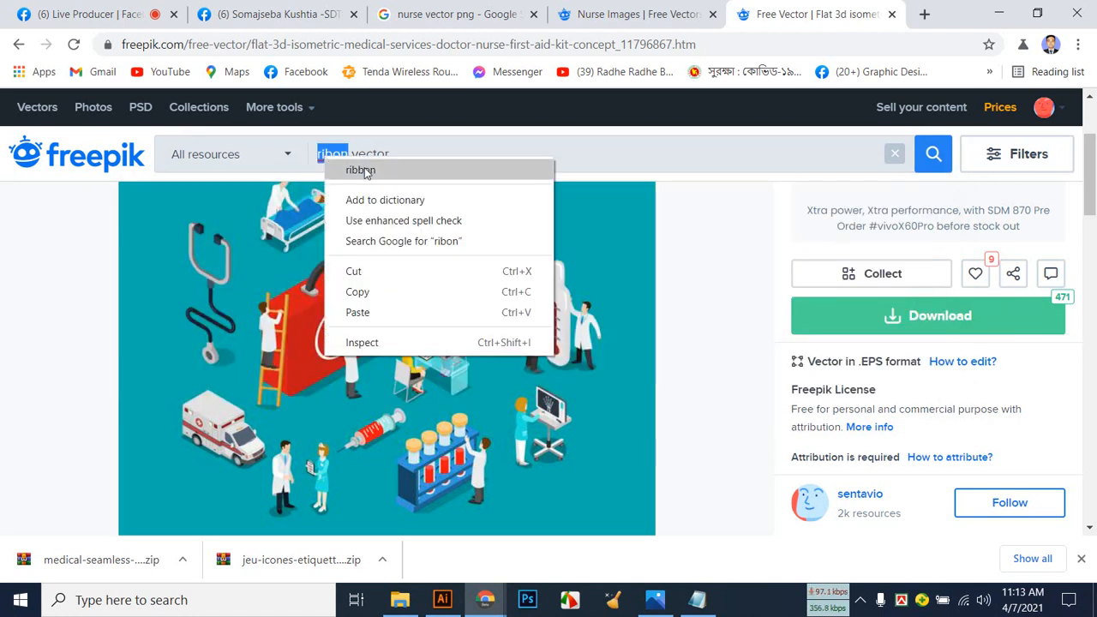
{"action": "left_click", "coordinate": [360, 170]}
{"action": "key", "text": "Return"}
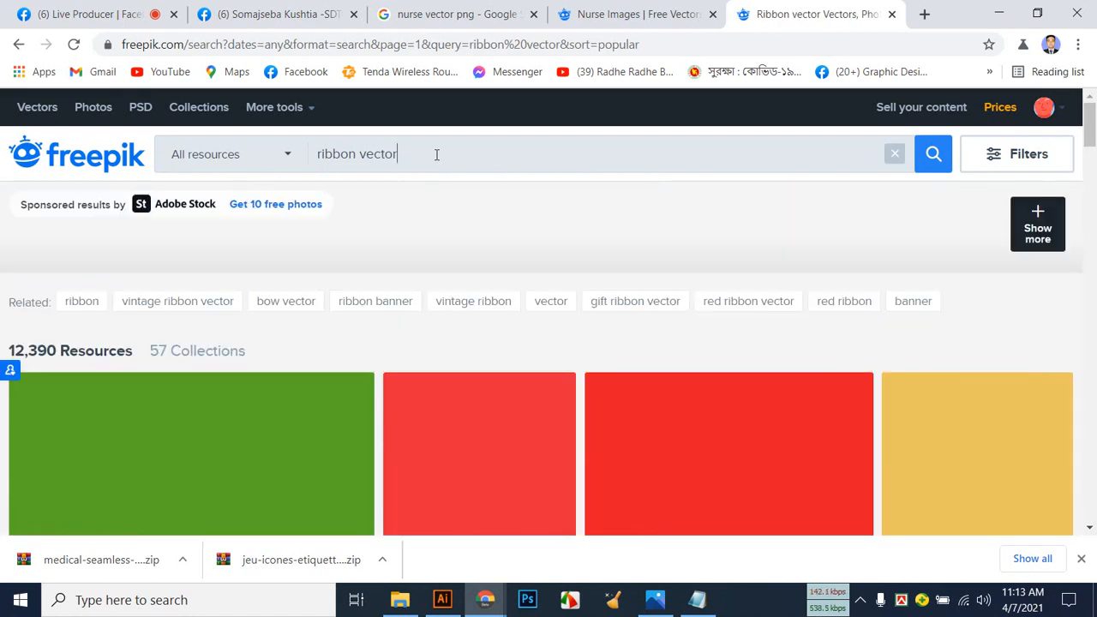
Browse the ribbon vector results and compare the ribbon shapes with the banner in the reference nurse T-shirt design.
{"action": "scroll", "coordinate": [449, 167], "scroll_direction": "down", "scroll_amount": 2}
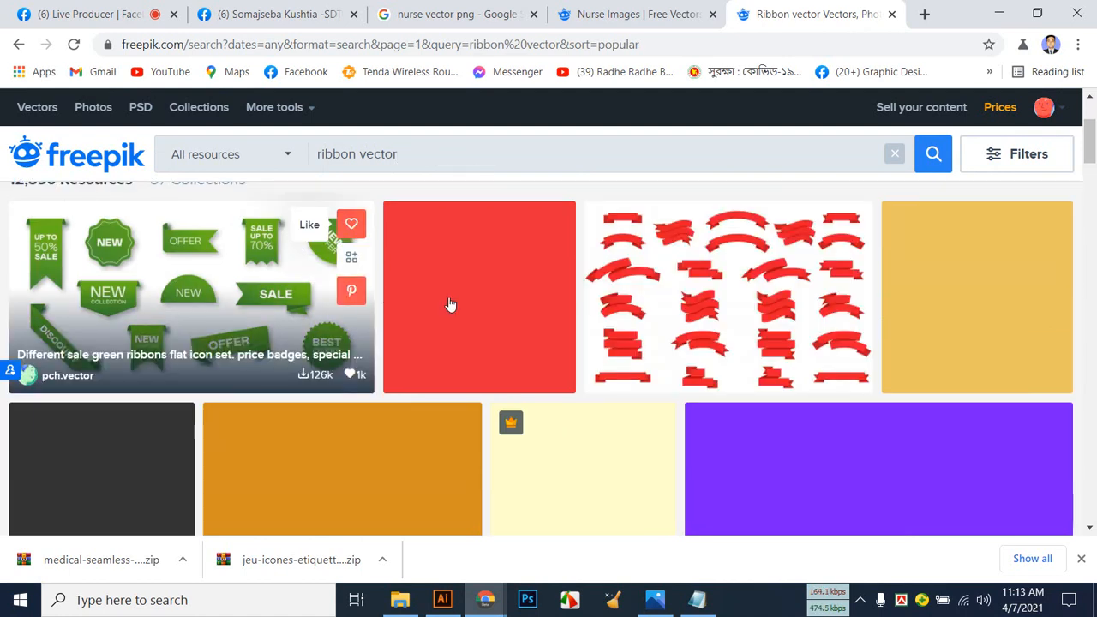
{"action": "scroll", "coordinate": [781, 300], "scroll_direction": "down", "scroll_amount": 2}
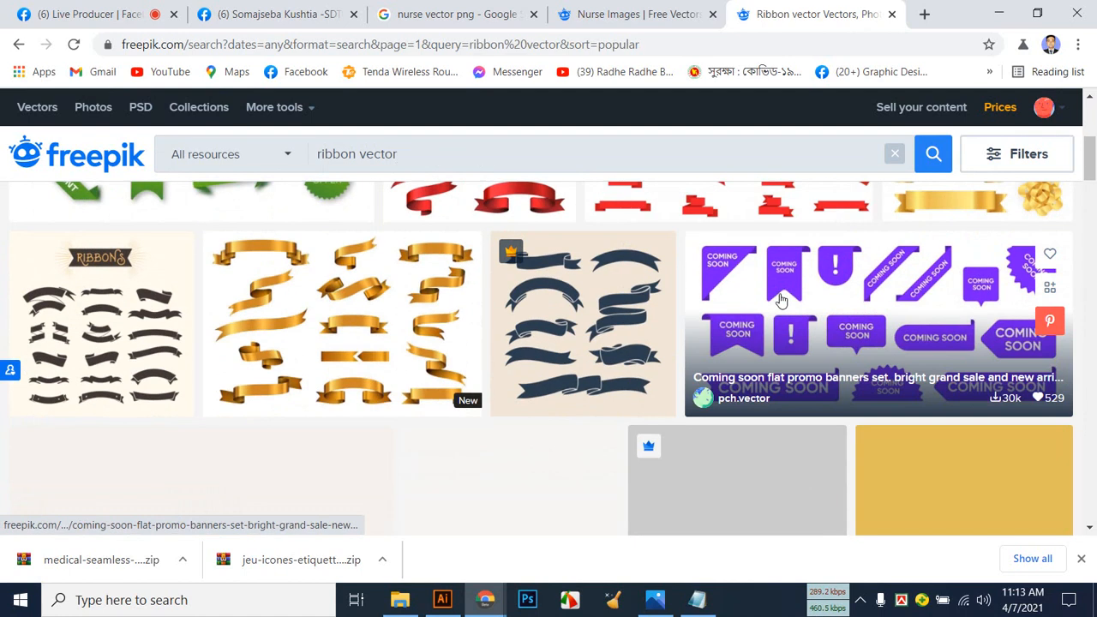
{"action": "scroll", "coordinate": [487, 277], "scroll_direction": "down", "scroll_amount": 1}
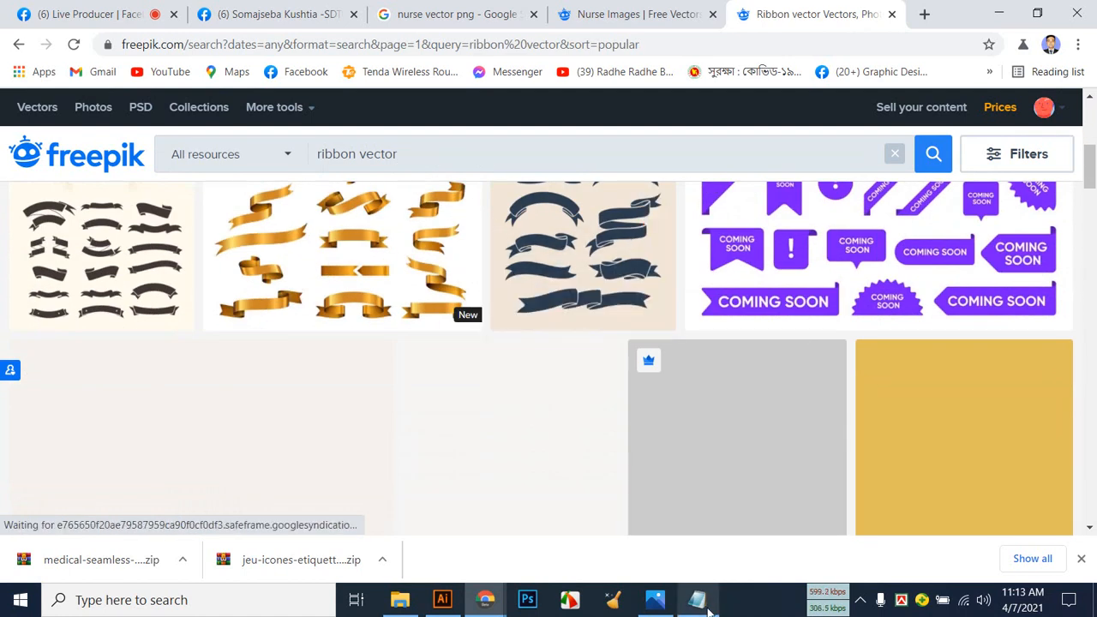
{"action": "left_click", "coordinate": [655, 600]}
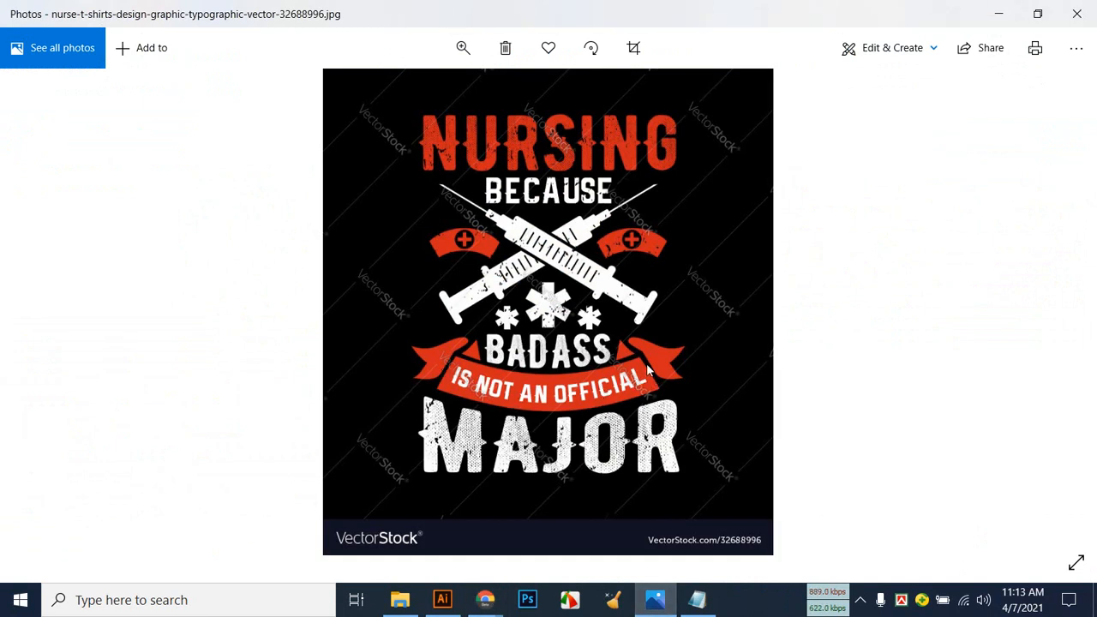
{"action": "left_click", "coordinate": [655, 600]}
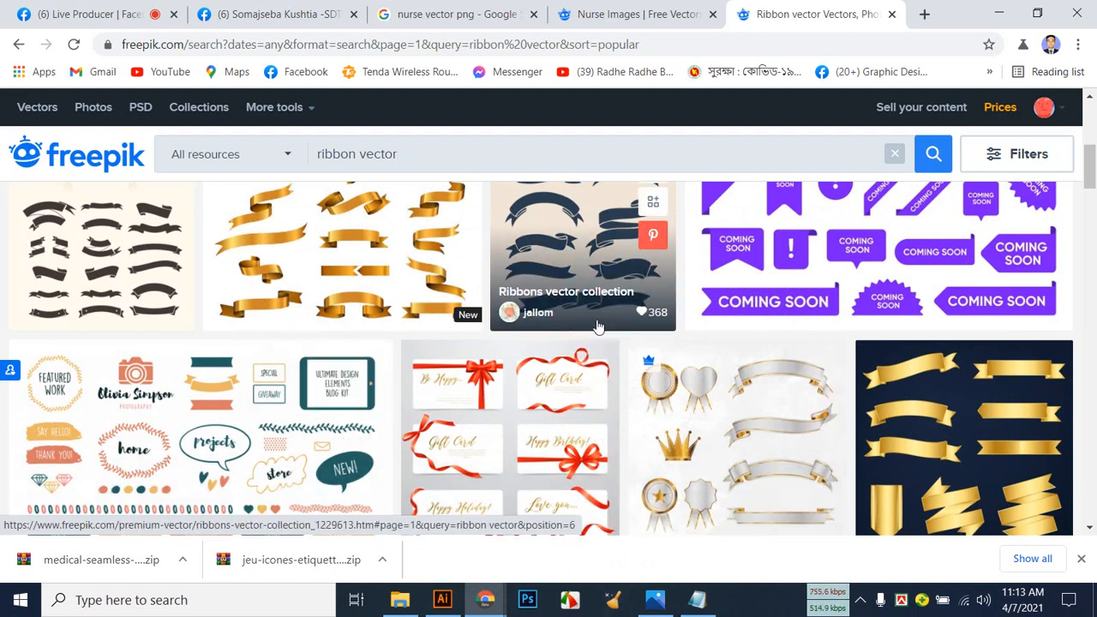
{"action": "scroll", "coordinate": [867, 333], "scroll_direction": "down", "scroll_amount": 1}
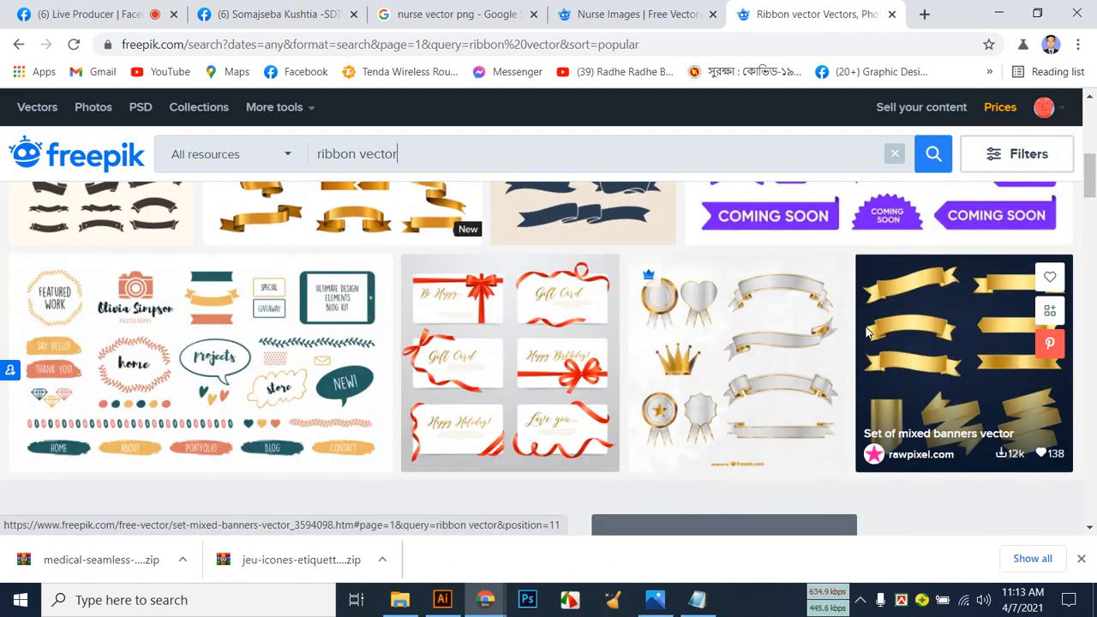
{"action": "scroll", "coordinate": [867, 332], "scroll_direction": "down", "scroll_amount": 3}
{"action": "scroll", "coordinate": [323, 317], "scroll_direction": "up", "scroll_amount": 6}
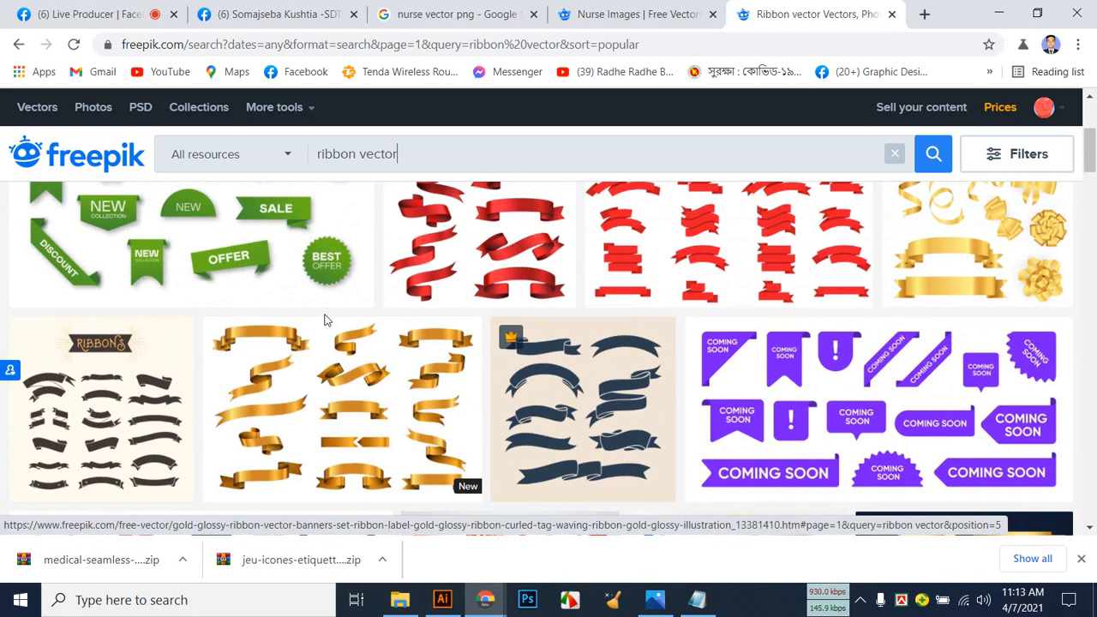
{"action": "scroll", "coordinate": [324, 318], "scroll_direction": "up", "scroll_amount": 3}
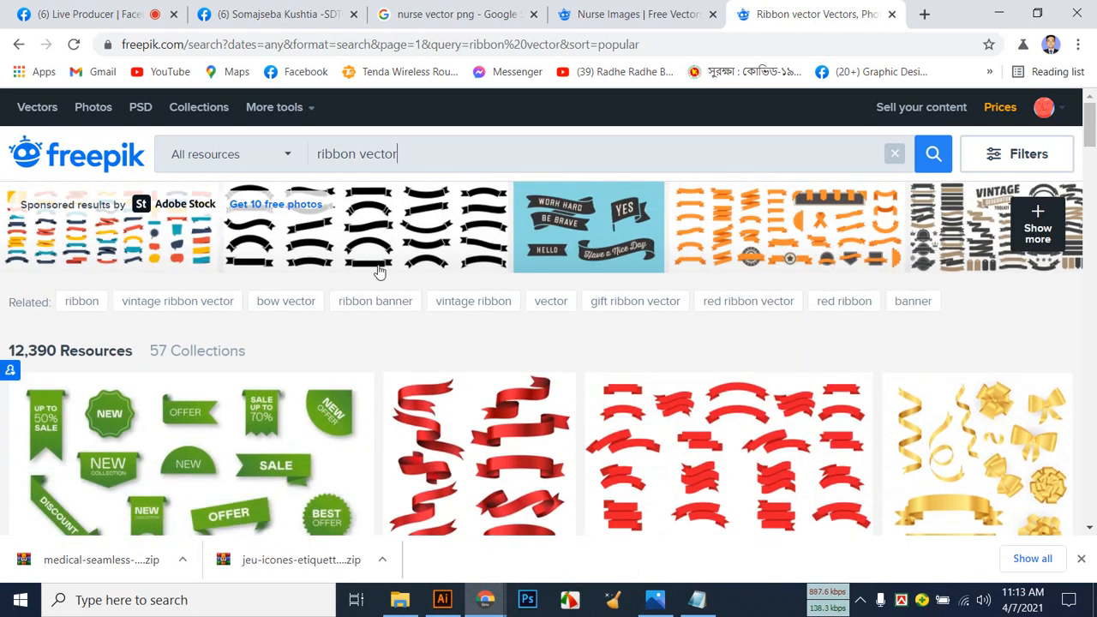
Inspect the sponsored black ribbon banner set on its Adobe Stock page, including its related series, and close that page.
{"action": "left_click", "coordinate": [438, 229]}
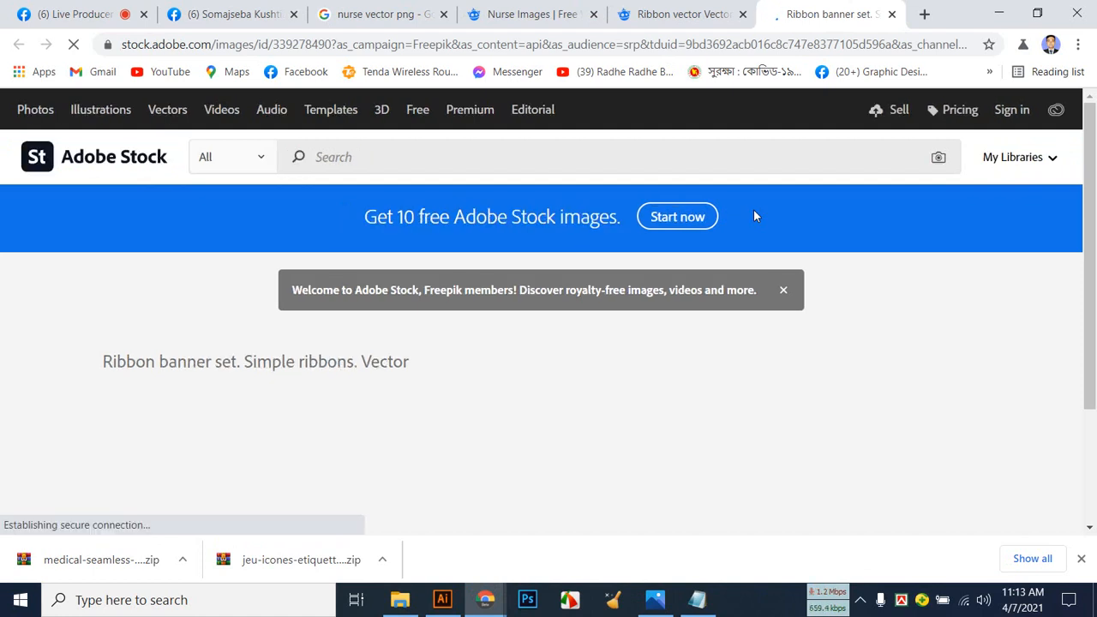
{"action": "scroll", "coordinate": [754, 209], "scroll_direction": "down", "scroll_amount": 1}
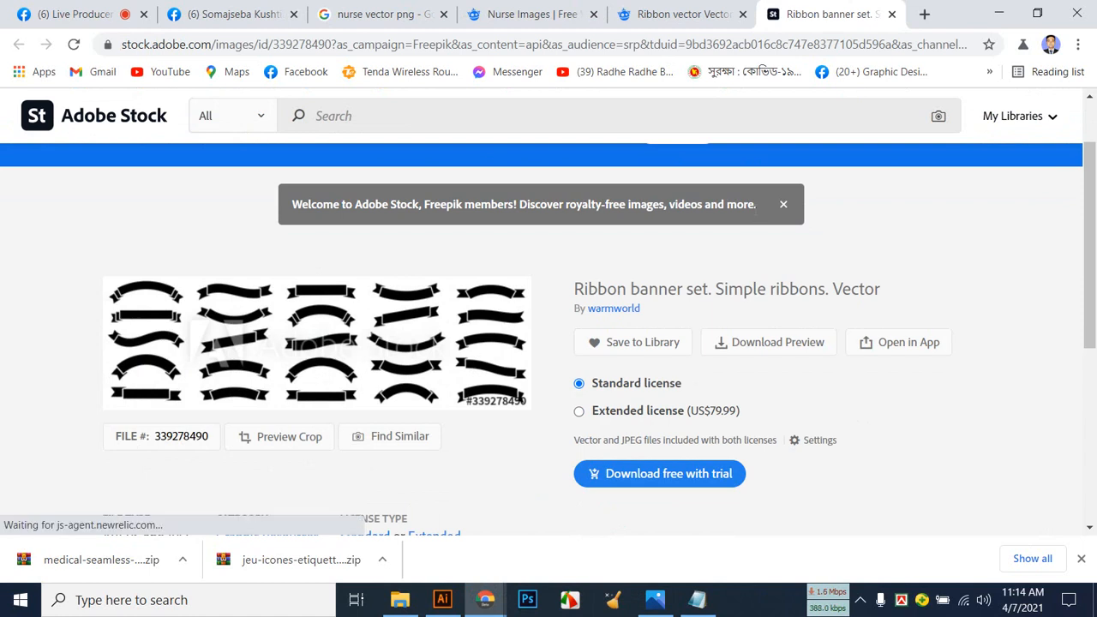
{"action": "scroll", "coordinate": [553, 421], "scroll_direction": "down", "scroll_amount": 3}
{"action": "scroll", "coordinate": [502, 392], "scroll_direction": "down", "scroll_amount": 1}
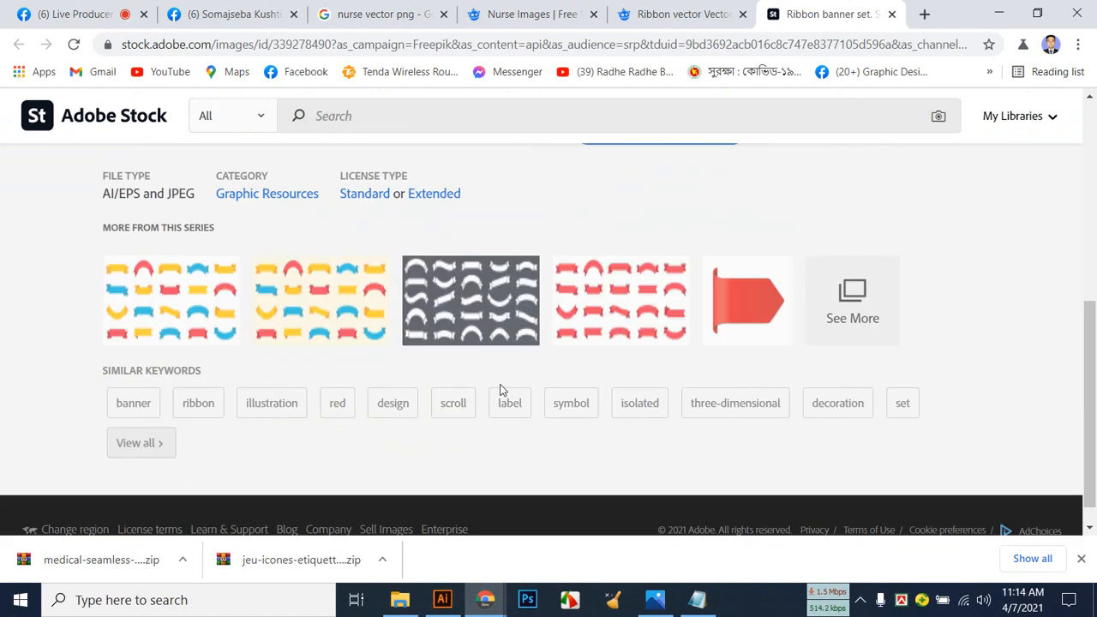
{"action": "scroll", "coordinate": [502, 391], "scroll_direction": "up", "scroll_amount": 5}
{"action": "left_click", "coordinate": [891, 14]}
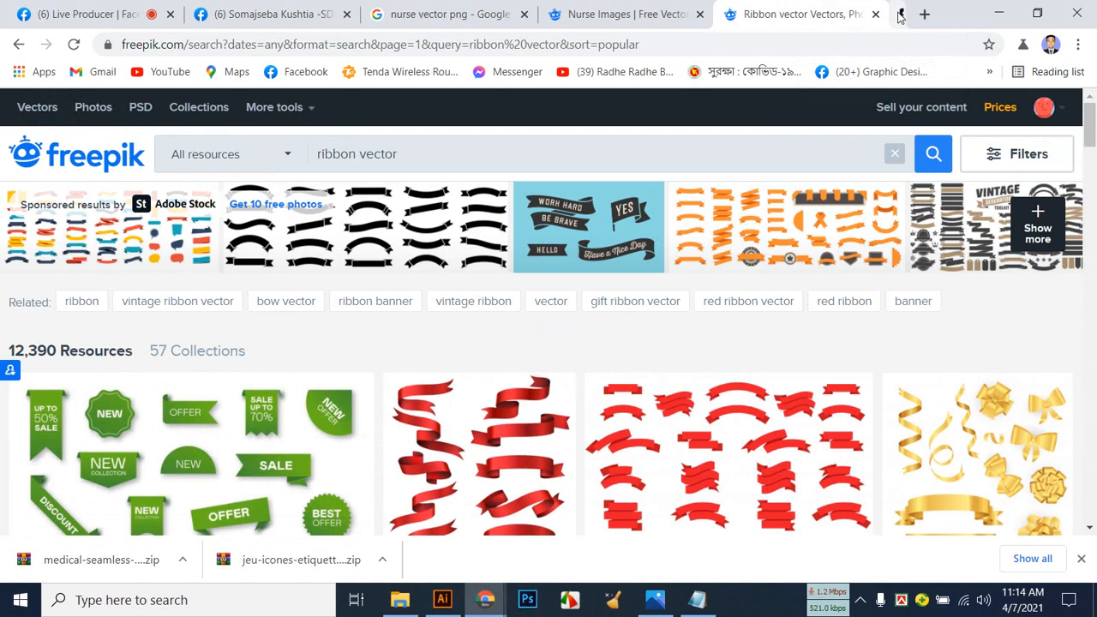
Open a new browser tab, point out today's two archives in the Downloads folder, and switch to Illustrator.
{"action": "left_click", "coordinate": [925, 12]}
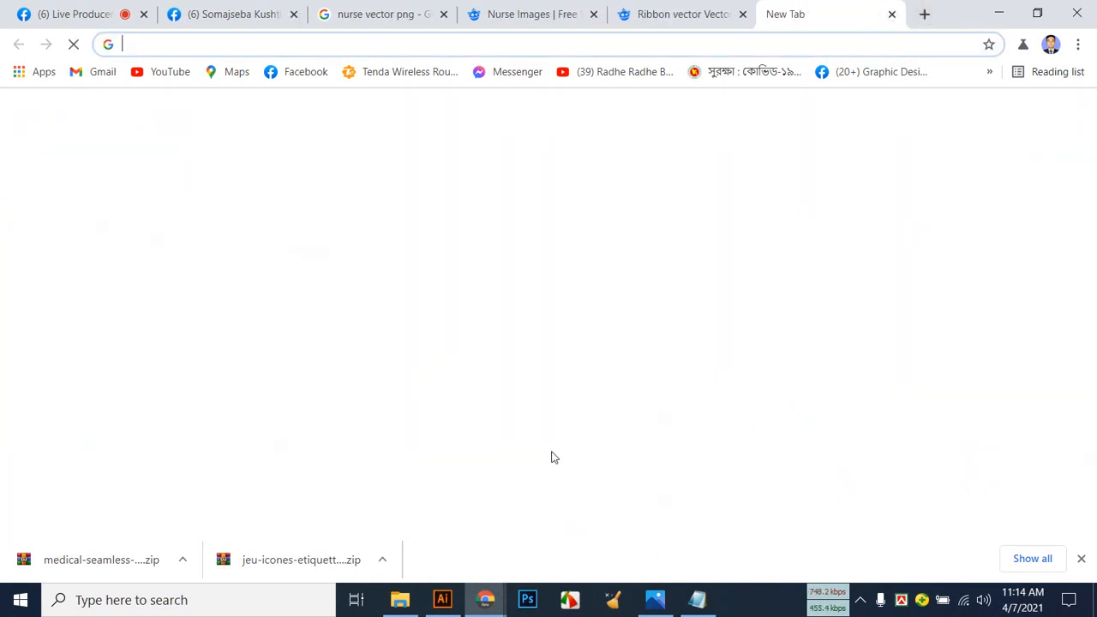
{"action": "left_click", "coordinate": [399, 599]}
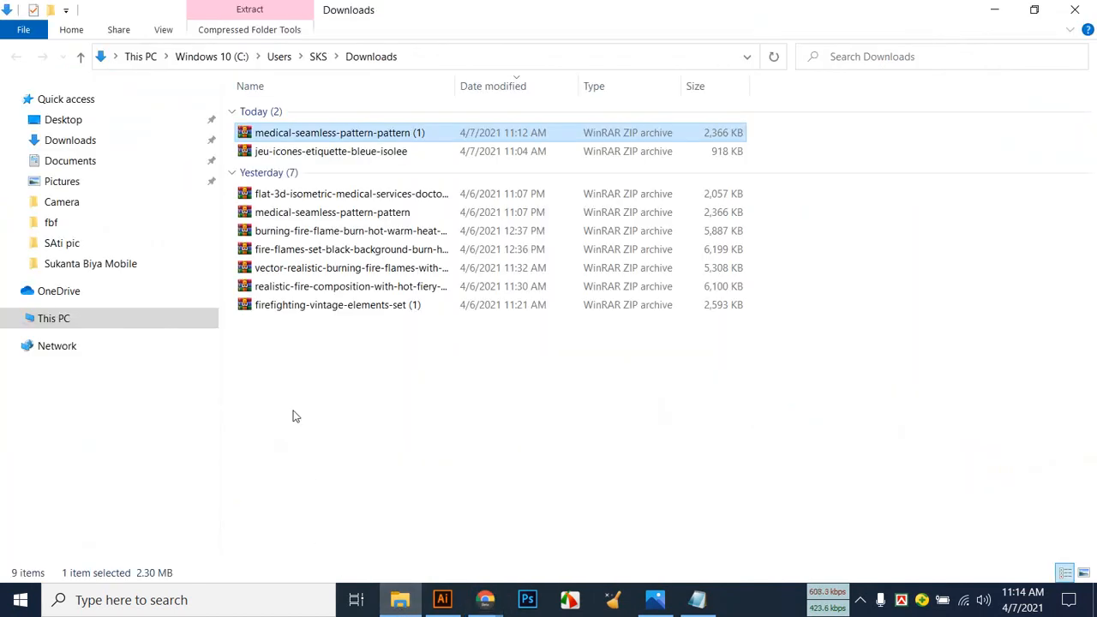
{"action": "left_click", "coordinate": [329, 152]}
{"action": "left_click", "coordinate": [342, 134]}
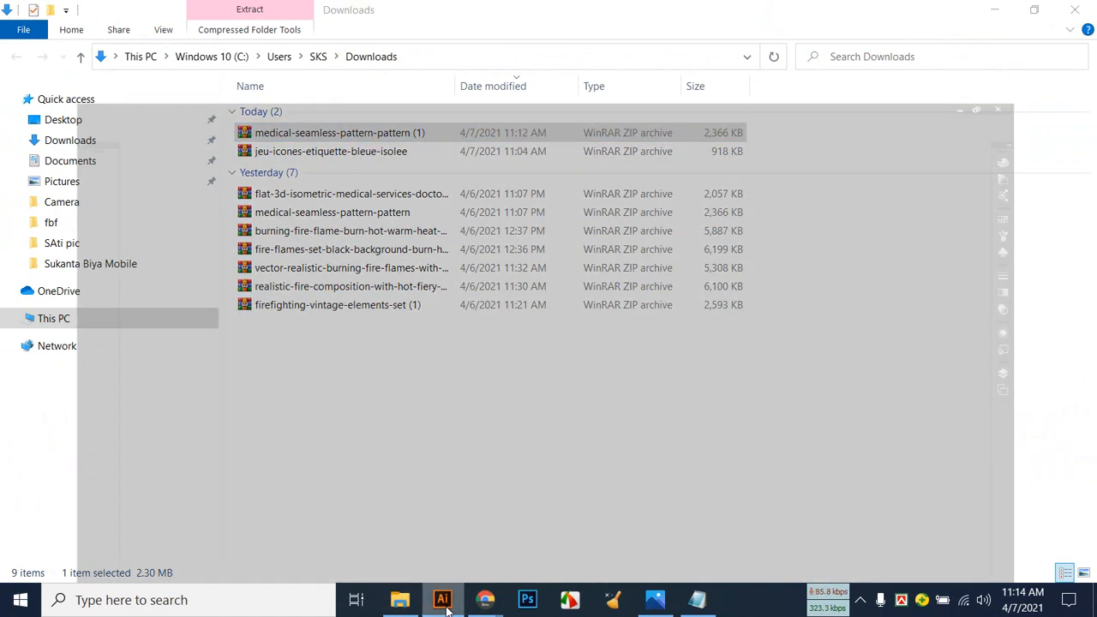
{"action": "left_click", "coordinate": [445, 605]}
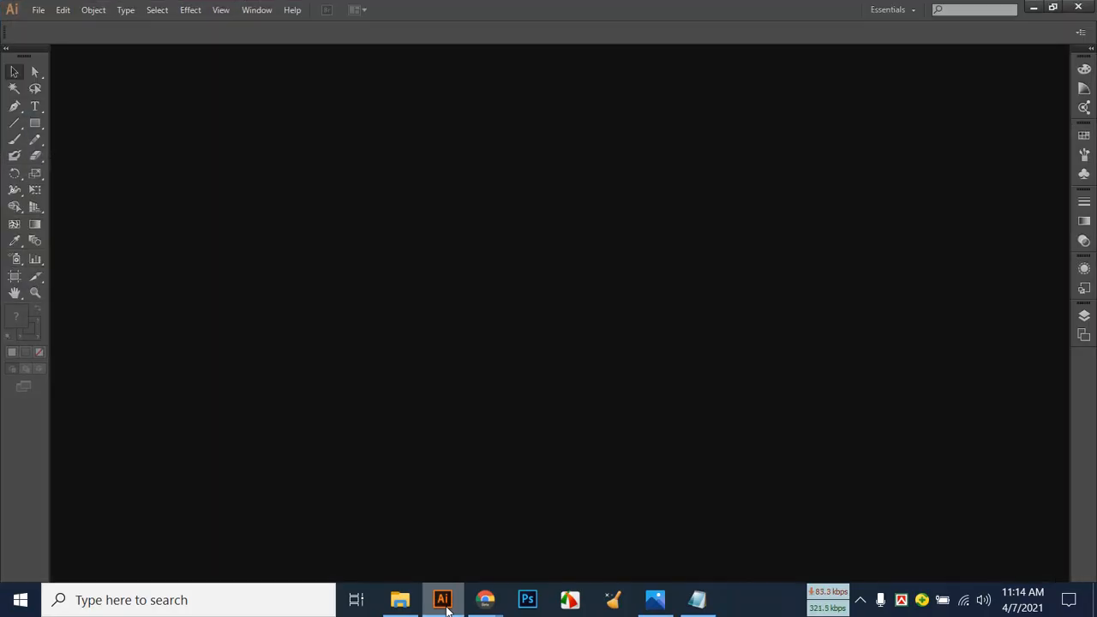
Review the reference nurse T-shirt design in the Photos window.
{"action": "left_click", "coordinate": [674, 607]}
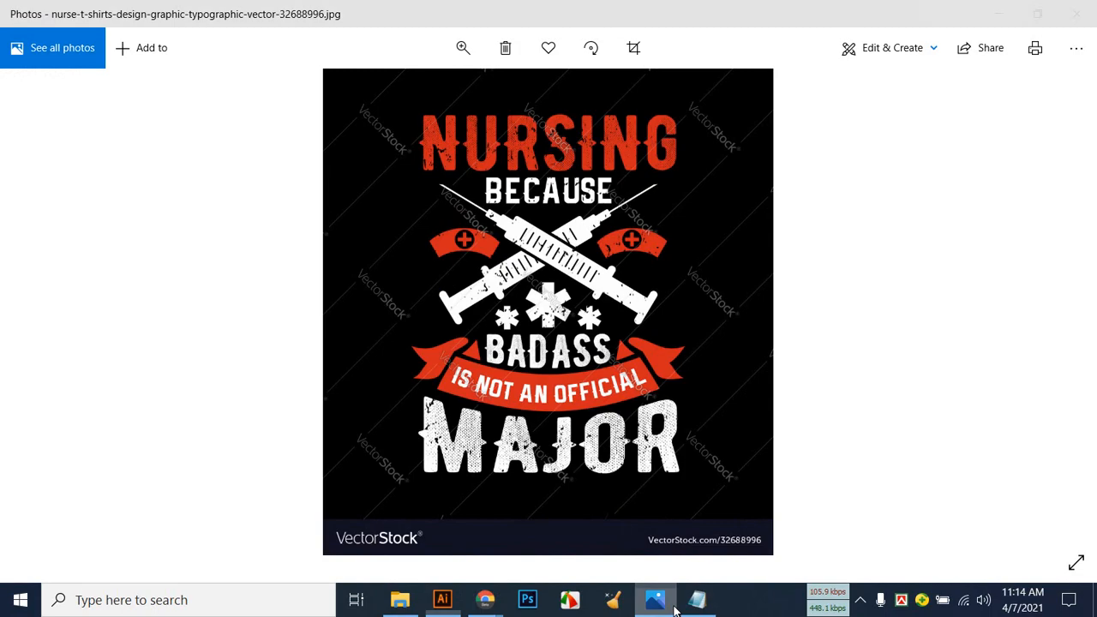
{"action": "left_click", "coordinate": [674, 606]}
{"action": "left_click", "coordinate": [443, 597]}
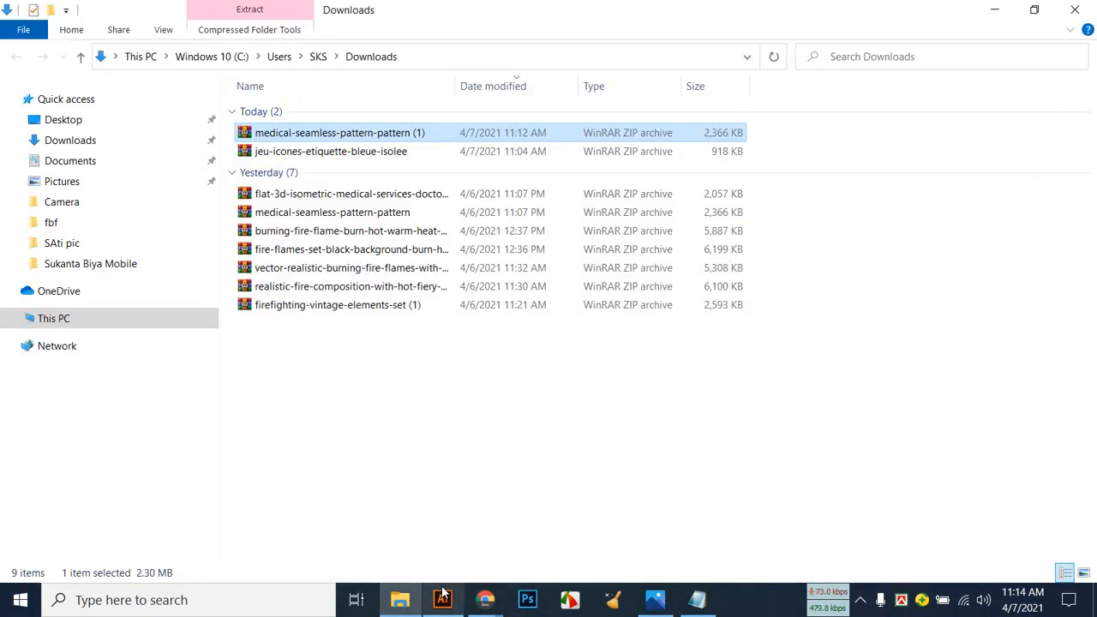
Switch to Illustrator and create a new single-artboard A4 portrait document in inches with RGB color and High (300 ppi) raster effects.
{"action": "left_click", "coordinate": [443, 597]}
{"action": "left_click", "coordinate": [38, 11]}
{"action": "left_click", "coordinate": [51, 27]}
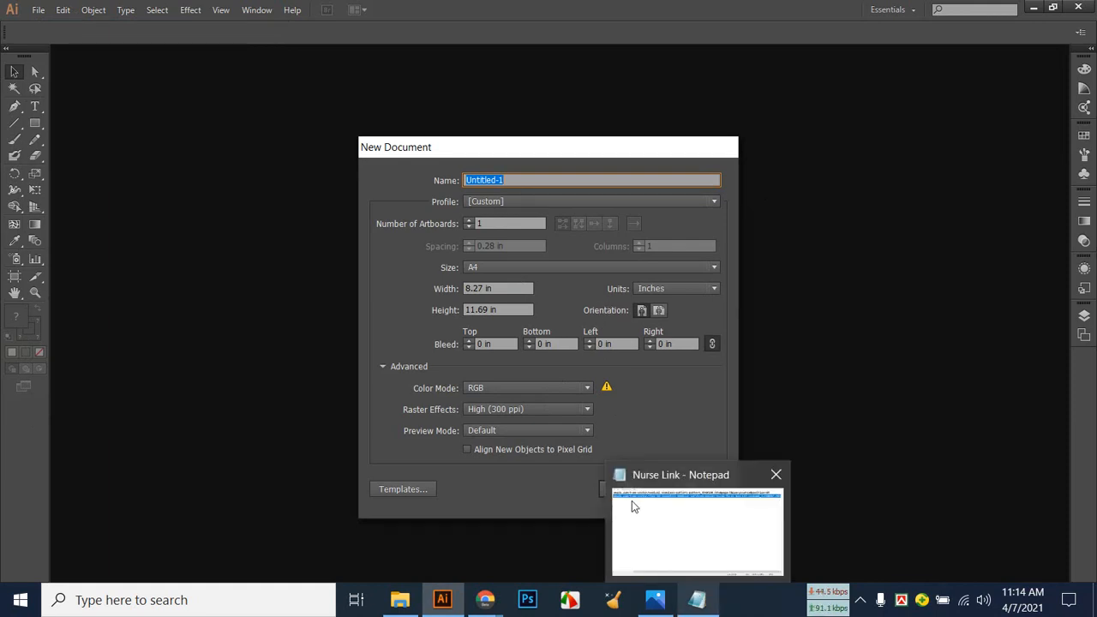
{"action": "left_click", "coordinate": [644, 495]}
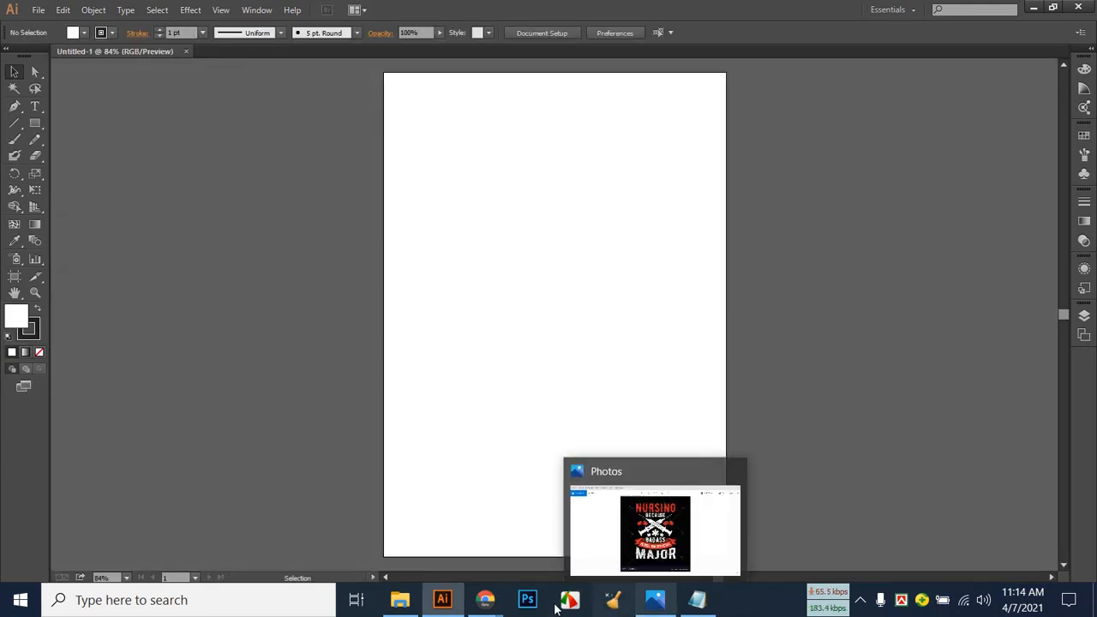
Switch to Chrome and search Google for "tshirt page size", accepting the suggested spelling "t shirt page size".
{"action": "mouse_move", "coordinate": [500, 607]}
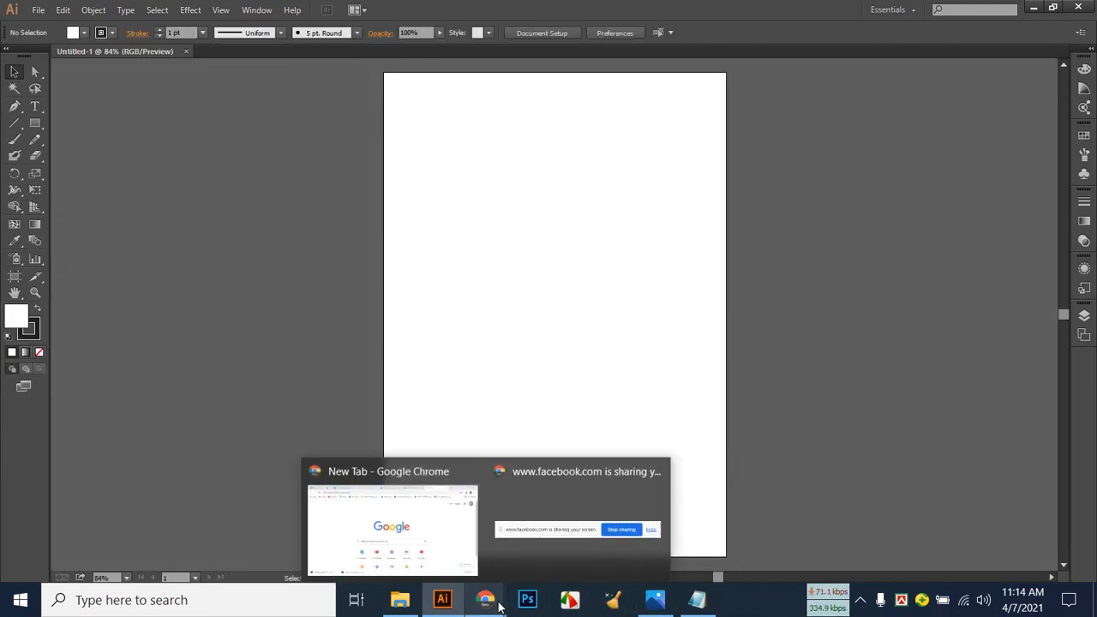
{"action": "left_click", "coordinate": [403, 545]}
{"action": "left_click", "coordinate": [651, 45]}
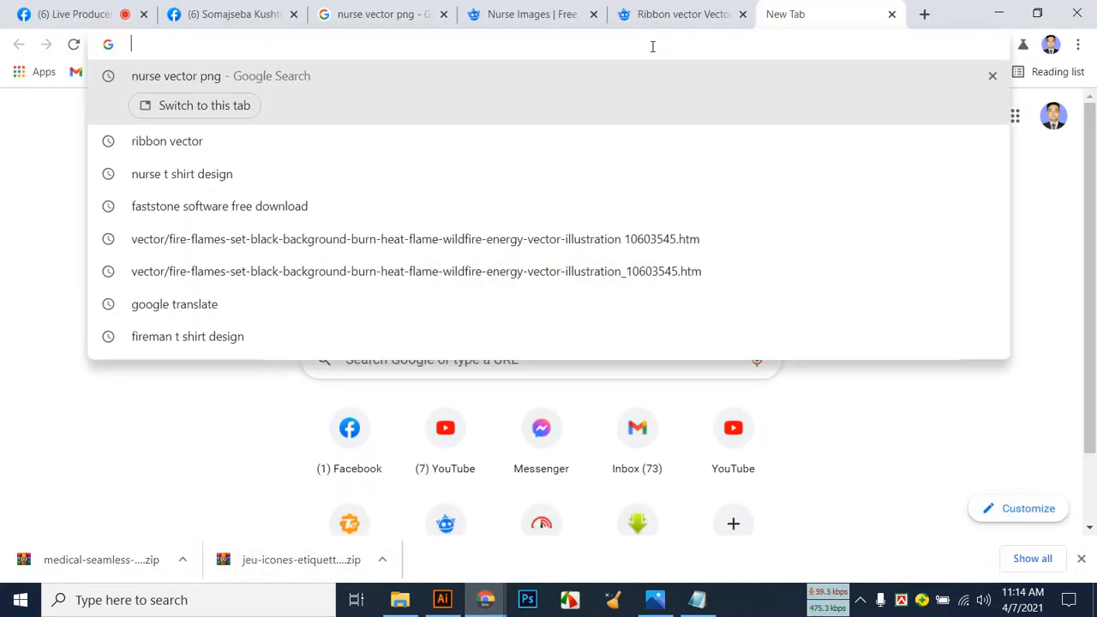
{"action": "type", "text": "t"}
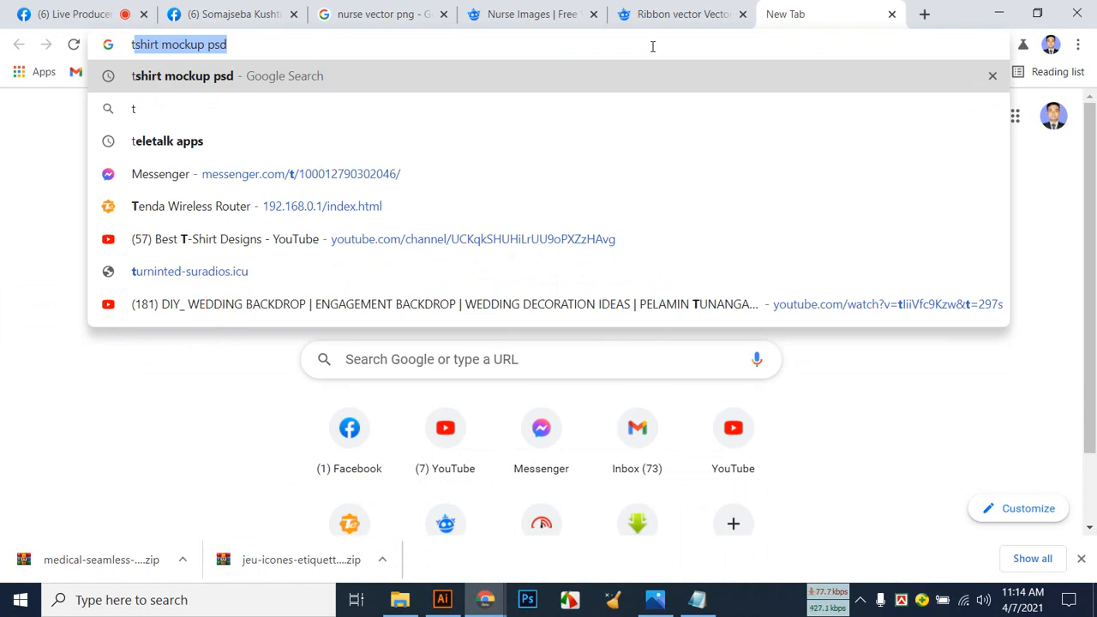
{"action": "key", "text": "Right"}
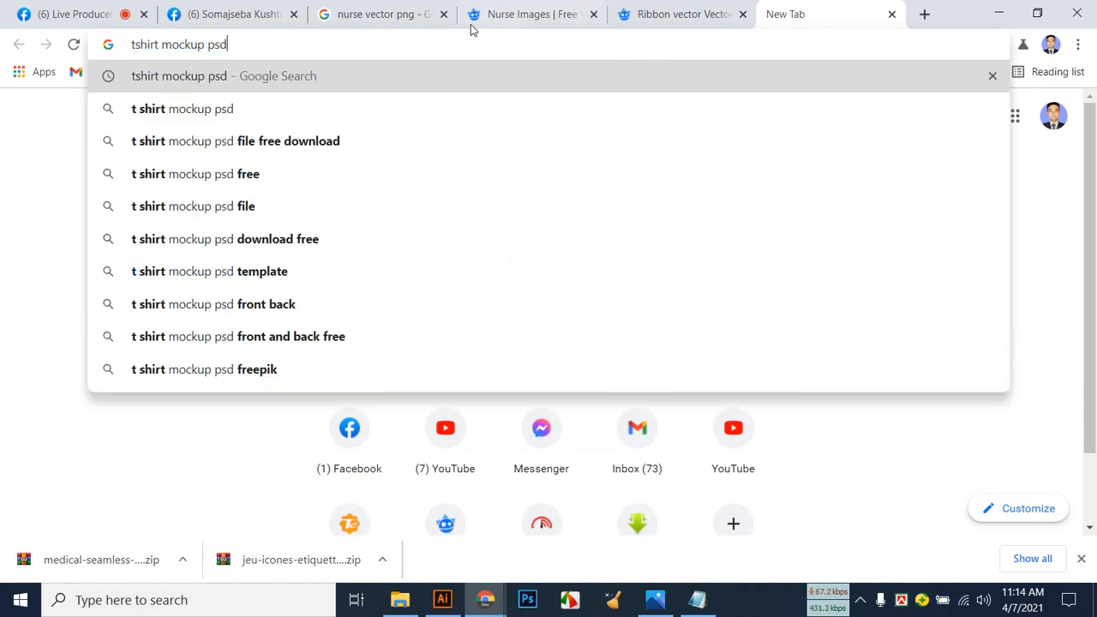
{"action": "key", "text": "BackSpace"}
{"action": "key", "text": "BackSpace"}
{"action": "key", "text": "BackSpace"}
{"action": "key", "text": "BackSpace"}
{"action": "key", "text": "BackSpace"}
{"action": "key", "text": "BackSpace"}
{"action": "key", "text": "BackSpace"}
{"action": "key", "text": "BackSpace"}
{"action": "key", "text": "BackSpace"}
{"action": "key", "text": "BackSpace"}
{"action": "key", "text": "BackSpace"}
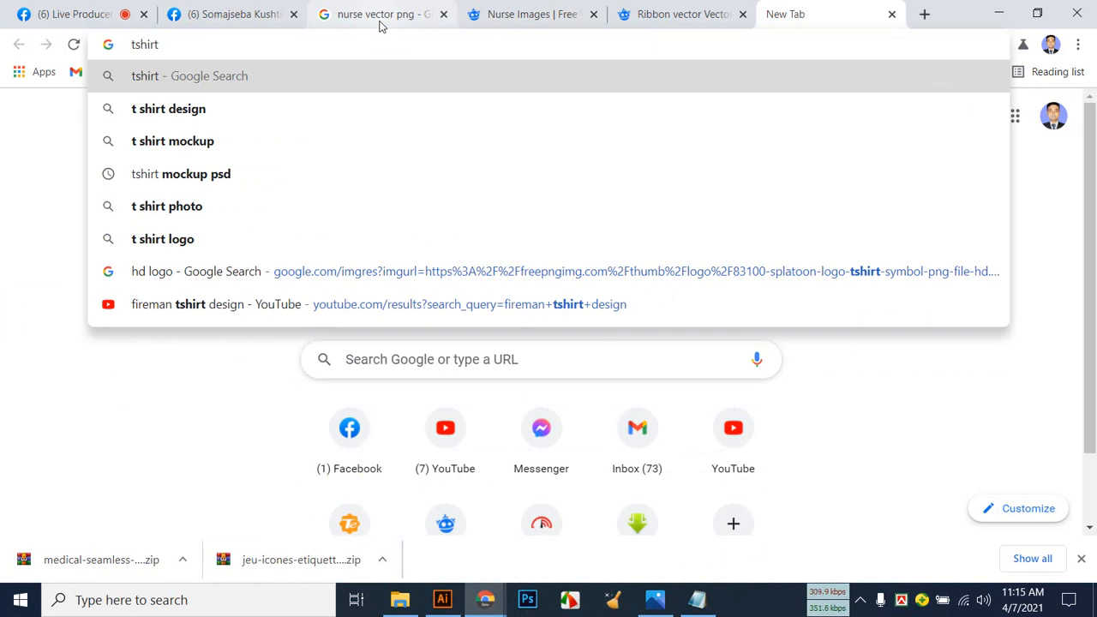
{"action": "type", "text": "page"}
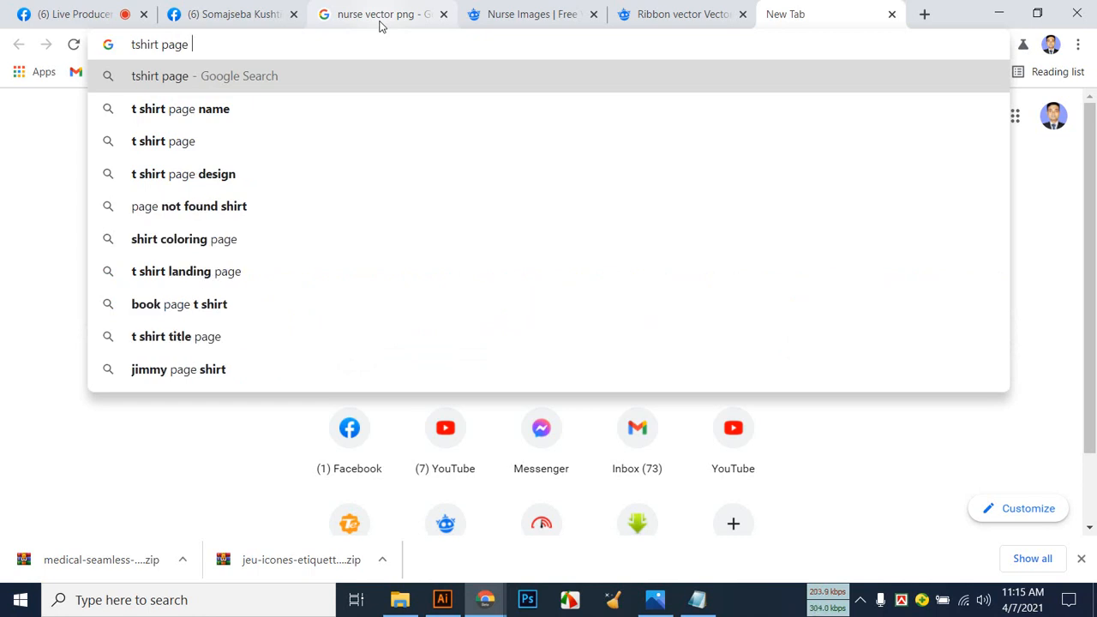
{"action": "type", "text": "size"}
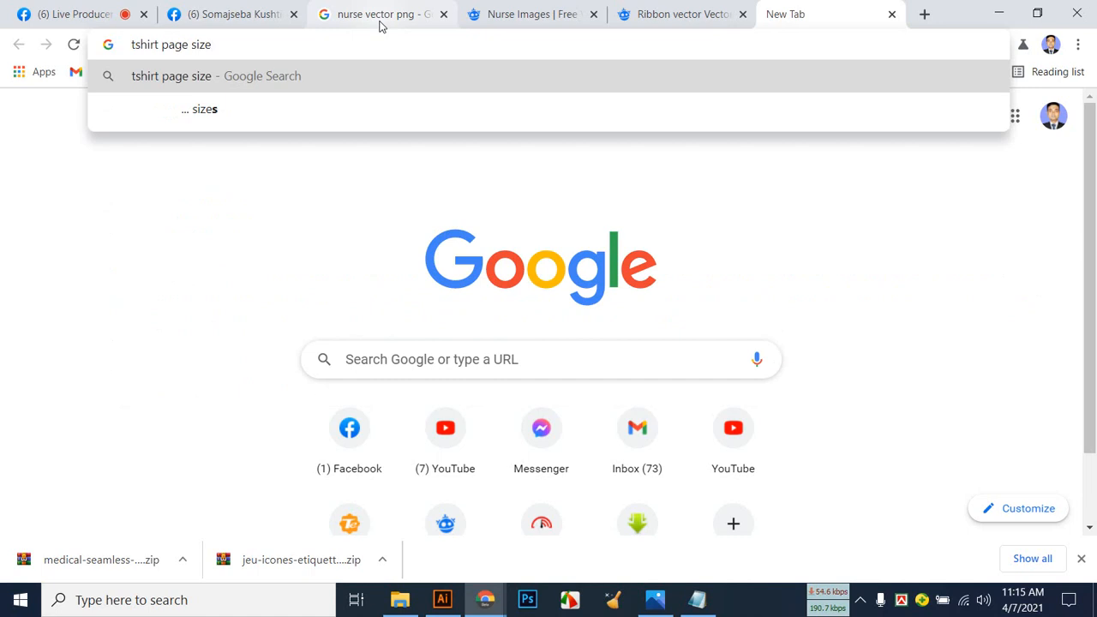
{"action": "key", "text": "Return"}
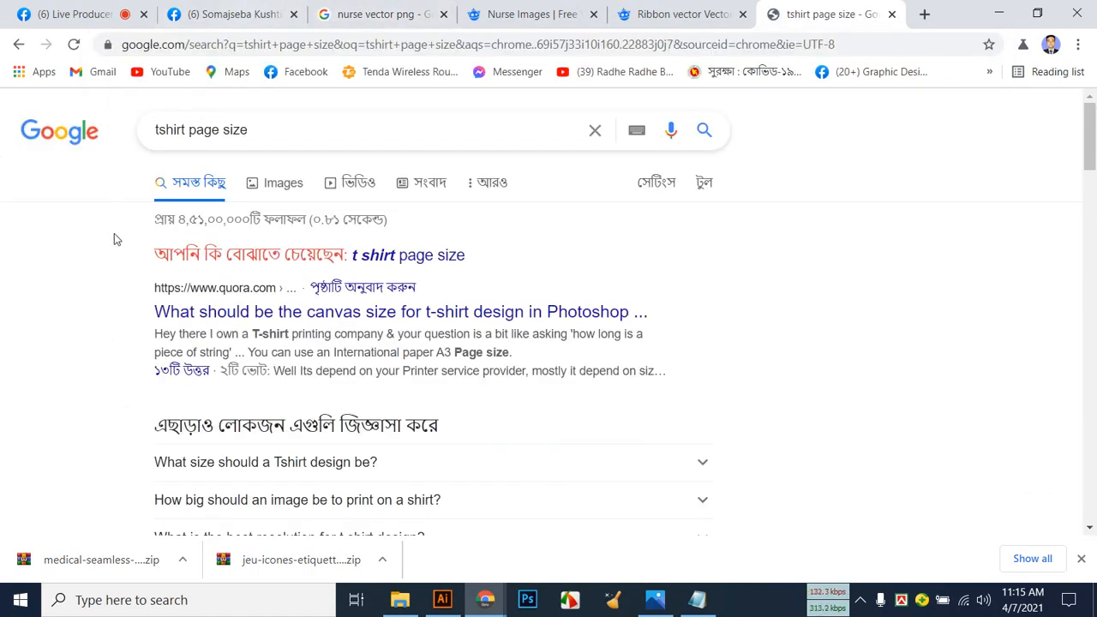
{"action": "left_click", "coordinate": [408, 256]}
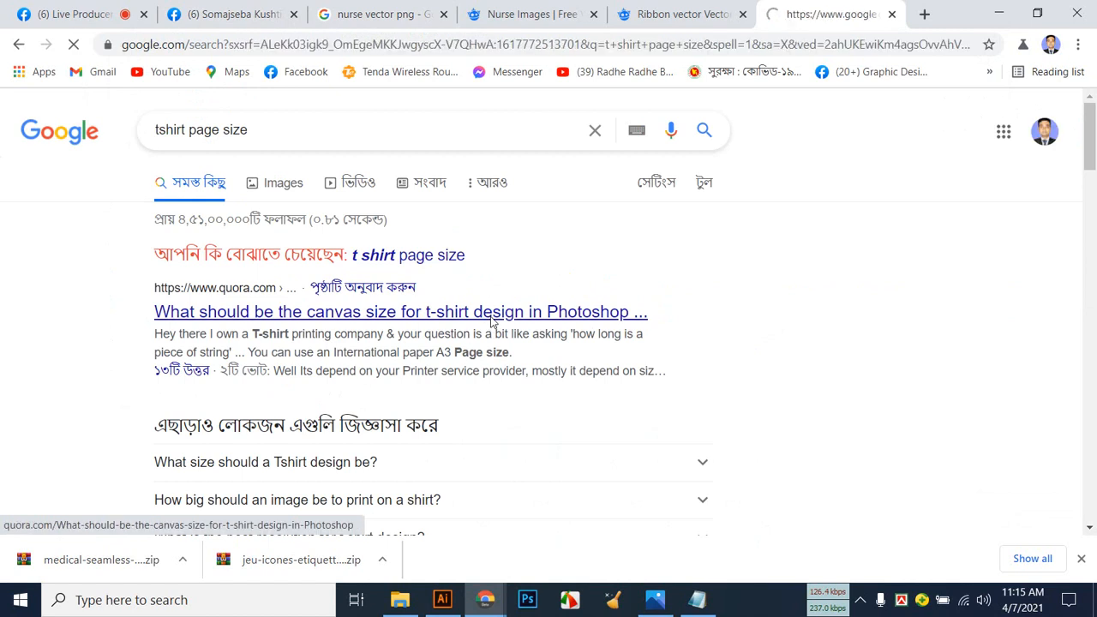
Skim the web results for T-shirt page sizes and switch to the image results.
{"action": "scroll", "coordinate": [491, 321], "scroll_direction": "down", "scroll_amount": 4}
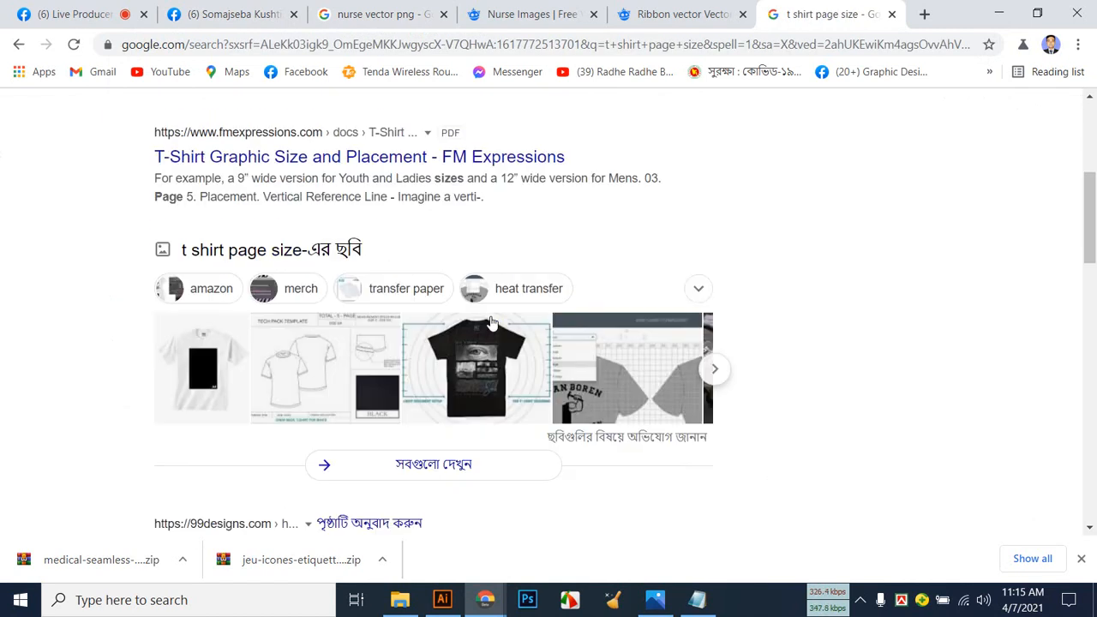
{"action": "scroll", "coordinate": [364, 257], "scroll_direction": "down", "scroll_amount": 6}
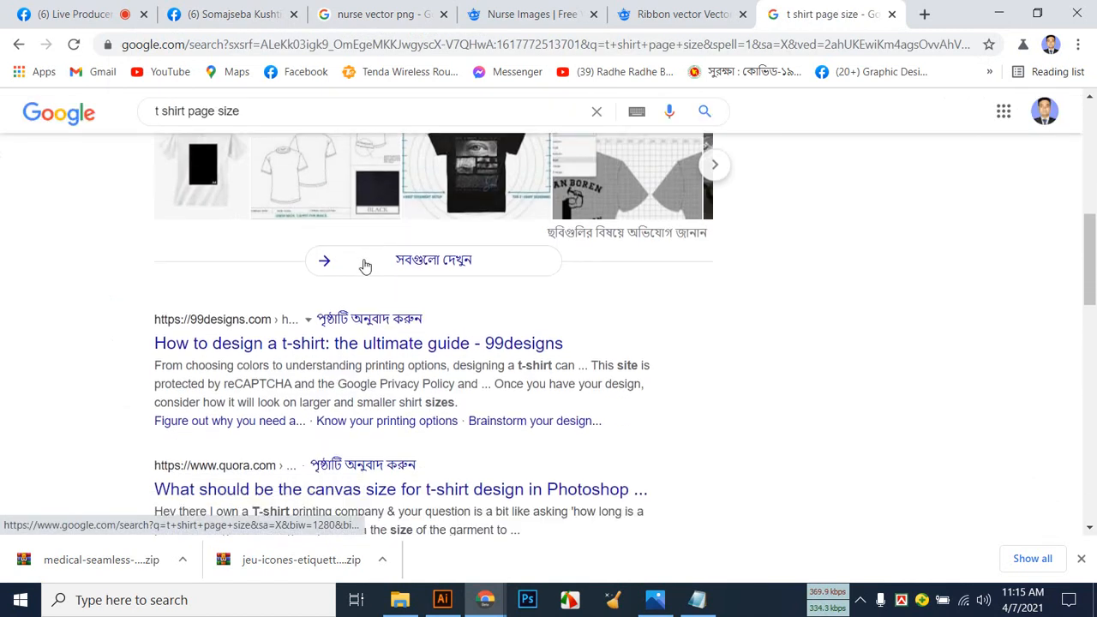
{"action": "scroll", "coordinate": [364, 266], "scroll_direction": "down", "scroll_amount": 10}
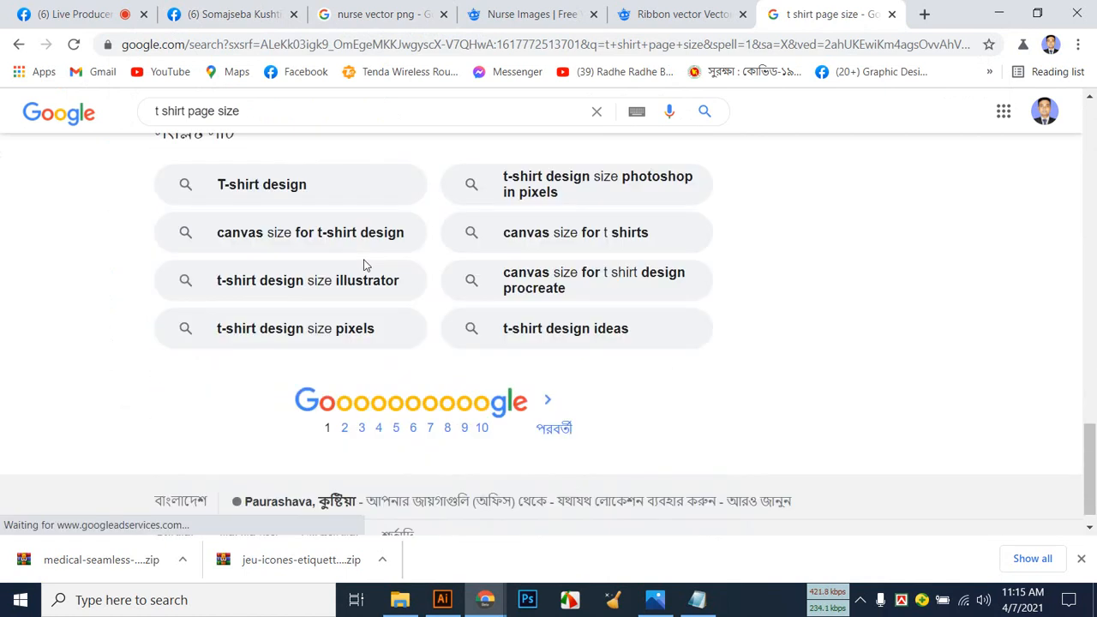
{"action": "scroll", "coordinate": [365, 262], "scroll_direction": "up", "scroll_amount": 20}
{"action": "left_click", "coordinate": [284, 189]}
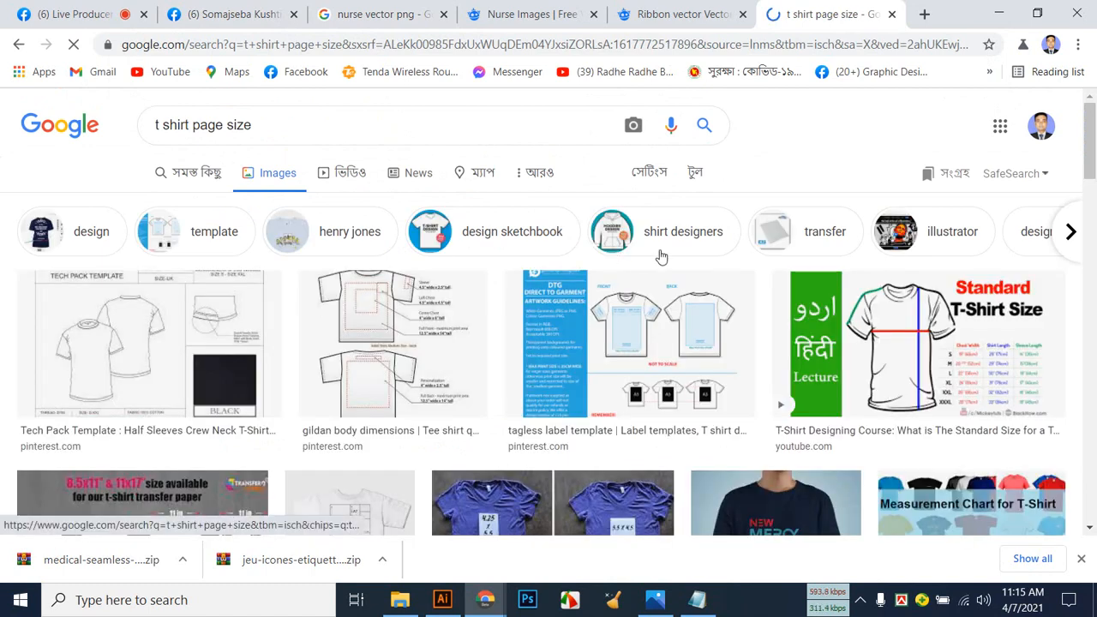
Browse the image results for T-shirt size charts, print areas and document size settings.
{"action": "scroll", "coordinate": [656, 265], "scroll_direction": "down", "scroll_amount": 3}
{"action": "scroll", "coordinate": [714, 330], "scroll_direction": "up", "scroll_amount": 2}
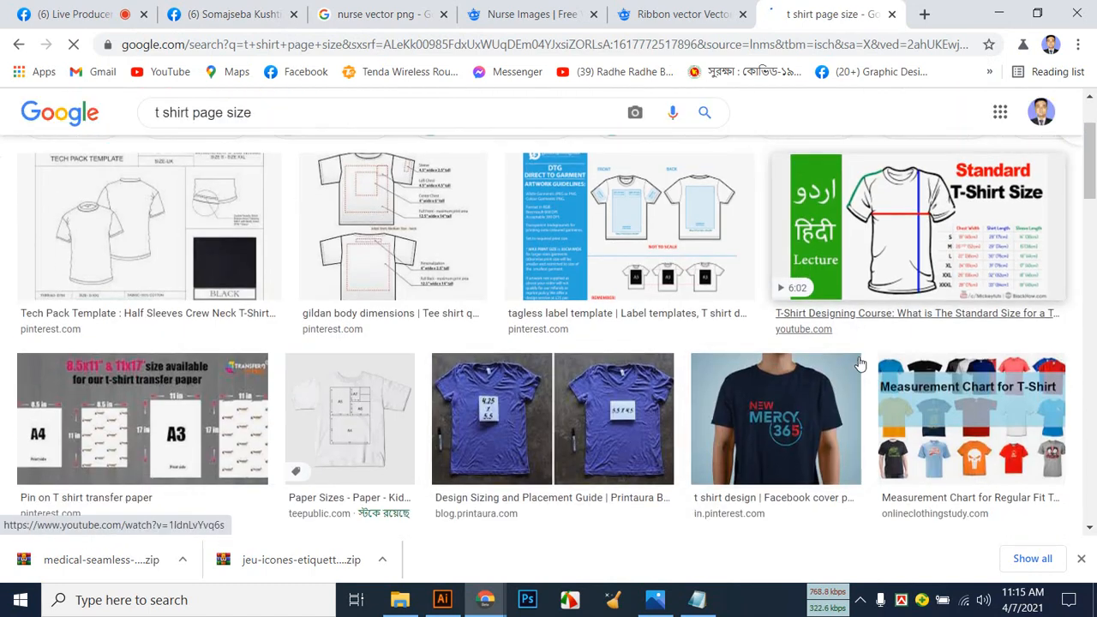
{"action": "scroll", "coordinate": [849, 356], "scroll_direction": "down", "scroll_amount": 2}
{"action": "left_click", "coordinate": [505, 282]}
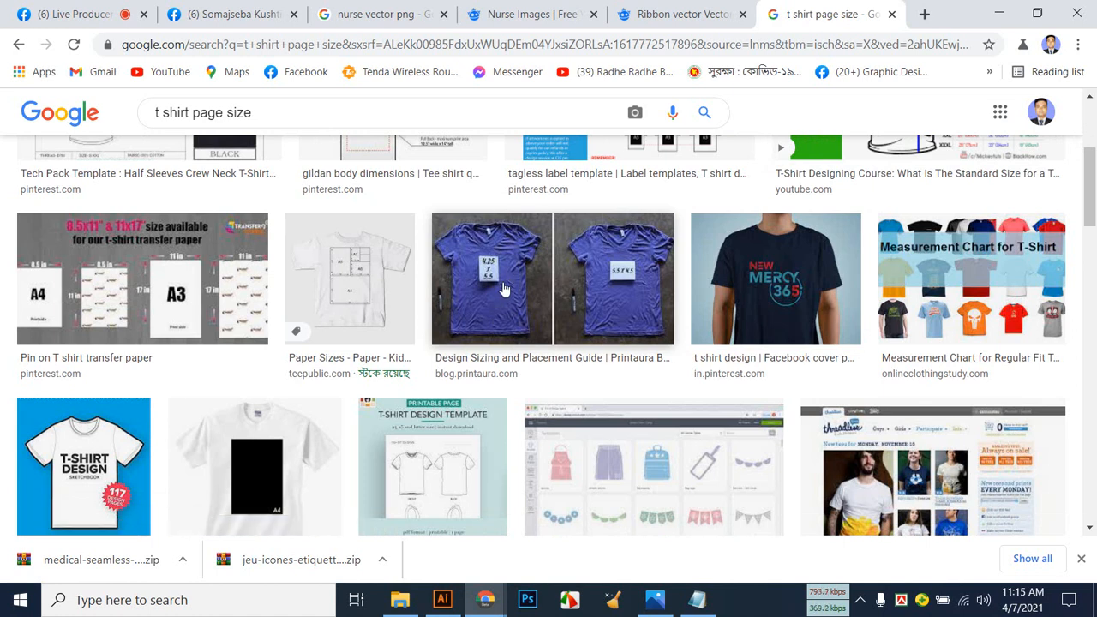
{"action": "scroll", "coordinate": [634, 287], "scroll_direction": "down", "scroll_amount": 5}
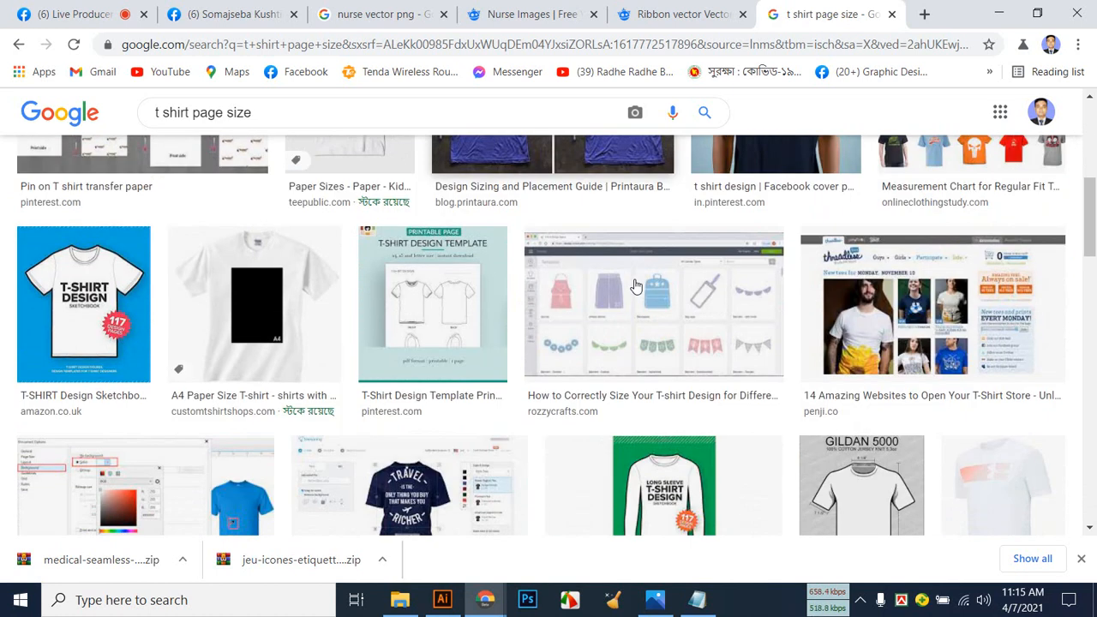
{"action": "scroll", "coordinate": [634, 287], "scroll_direction": "down", "scroll_amount": 5}
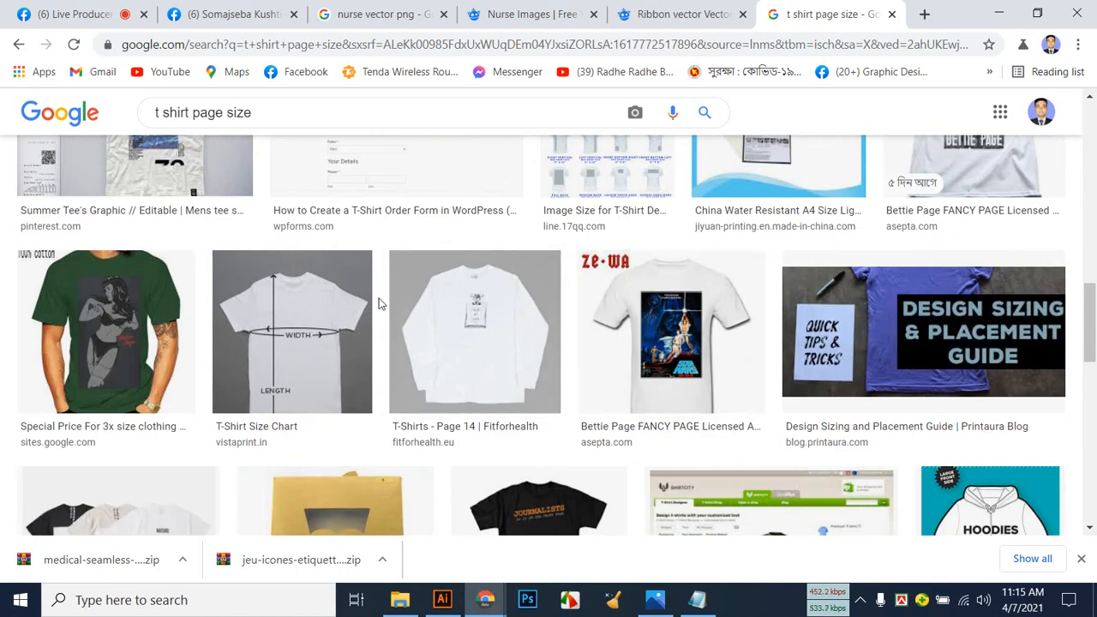
{"action": "scroll", "coordinate": [380, 304], "scroll_direction": "down", "scroll_amount": 3}
{"action": "scroll", "coordinate": [380, 304], "scroll_direction": "down", "scroll_amount": 2}
{"action": "scroll", "coordinate": [380, 303], "scroll_direction": "down", "scroll_amount": 4}
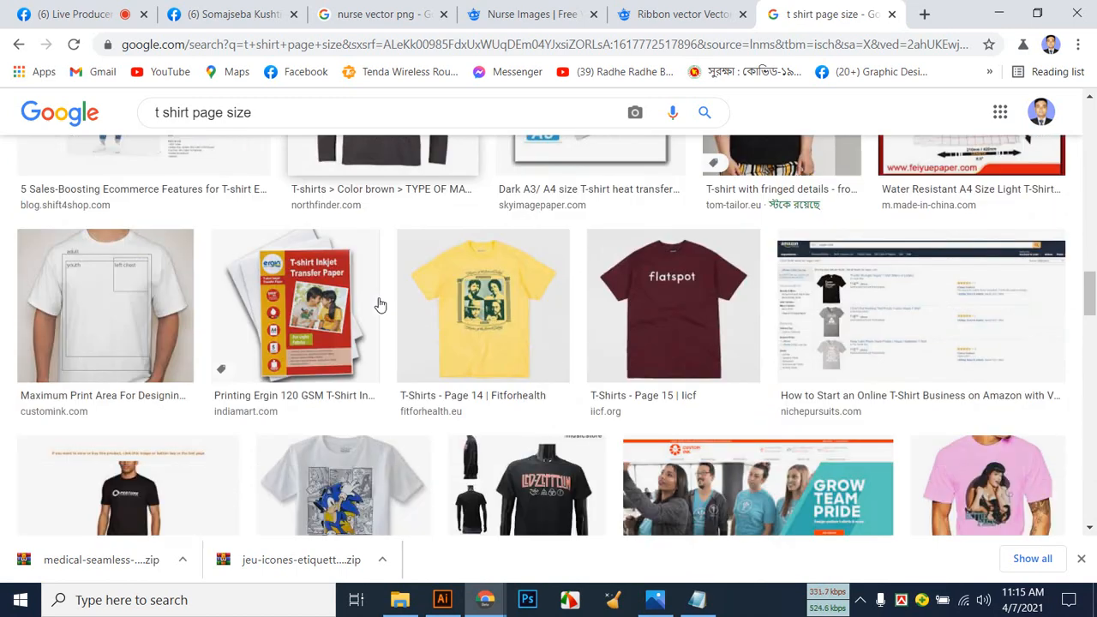
{"action": "scroll", "coordinate": [380, 303], "scroll_direction": "down", "scroll_amount": 10}
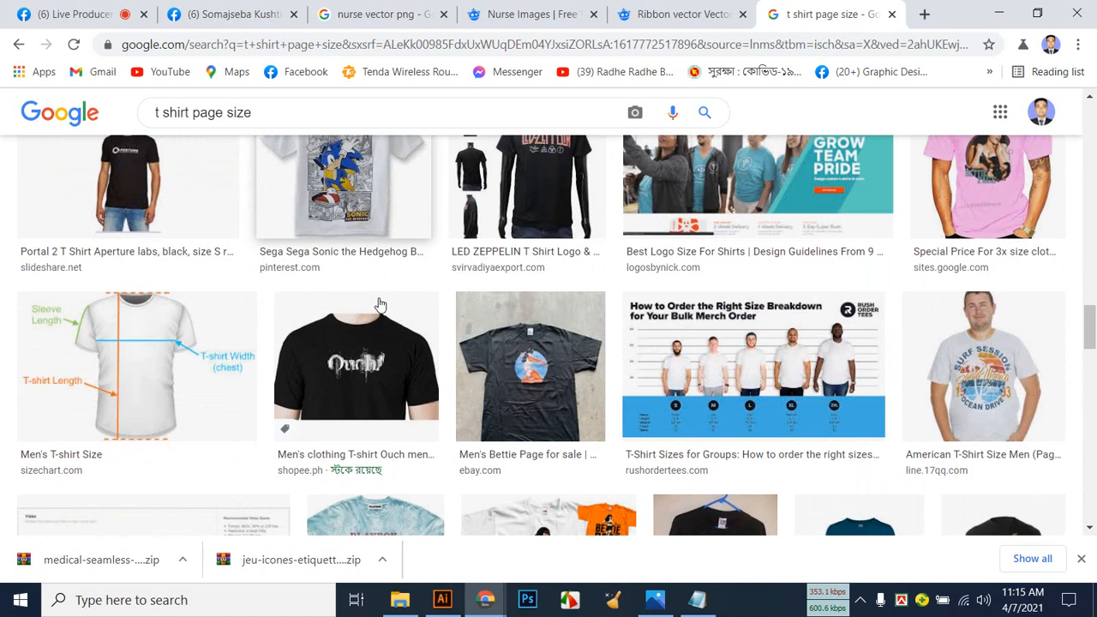
{"action": "scroll", "coordinate": [380, 303], "scroll_direction": "down", "scroll_amount": 3}
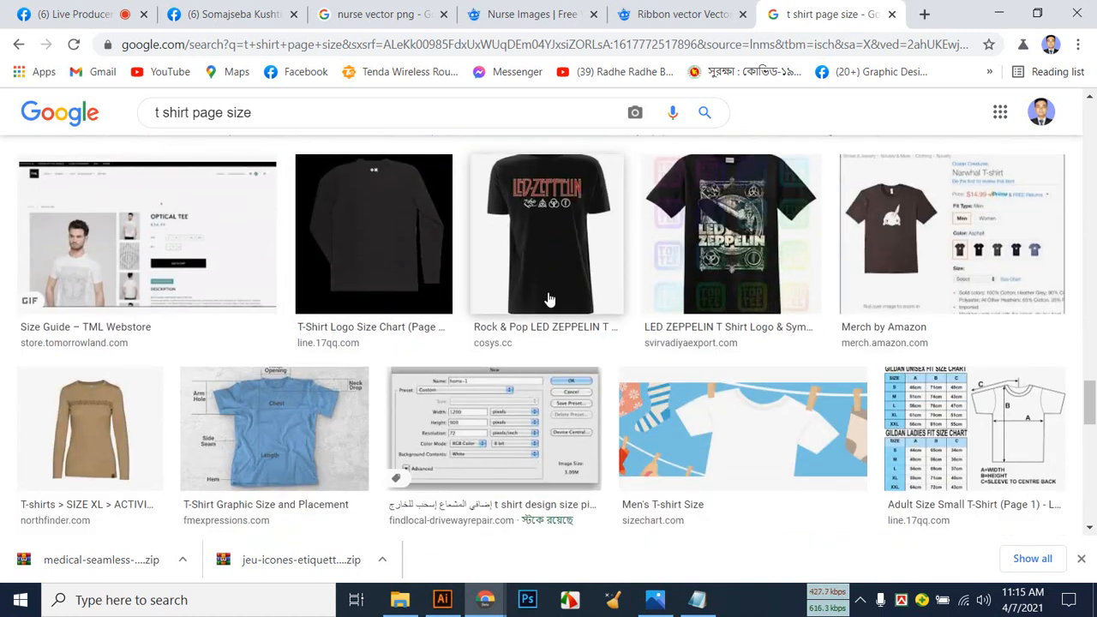
Preview the image of the New document settings dialog and look through further T-shirt size images.
{"action": "left_click", "coordinate": [540, 442]}
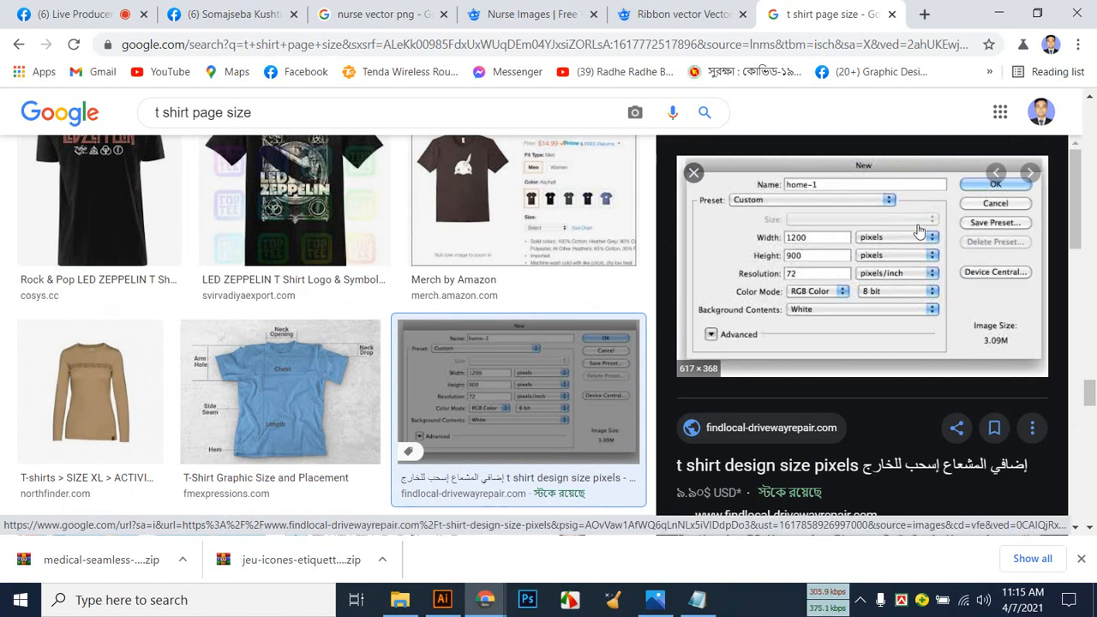
{"action": "scroll", "coordinate": [495, 320], "scroll_direction": "down", "scroll_amount": 15}
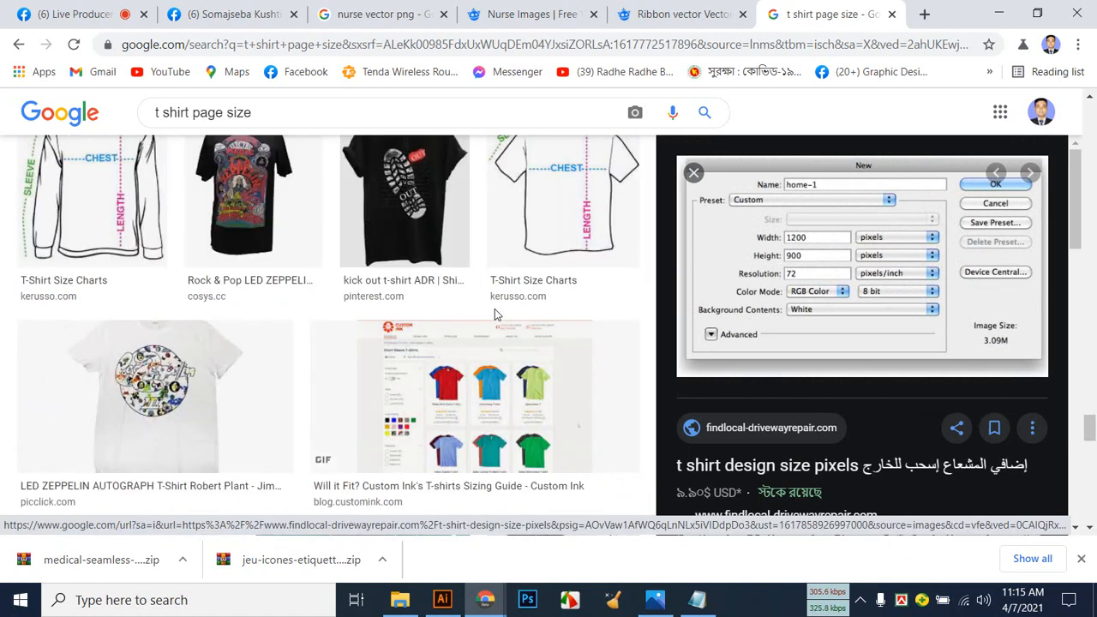
{"action": "scroll", "coordinate": [495, 315], "scroll_direction": "down", "scroll_amount": 10}
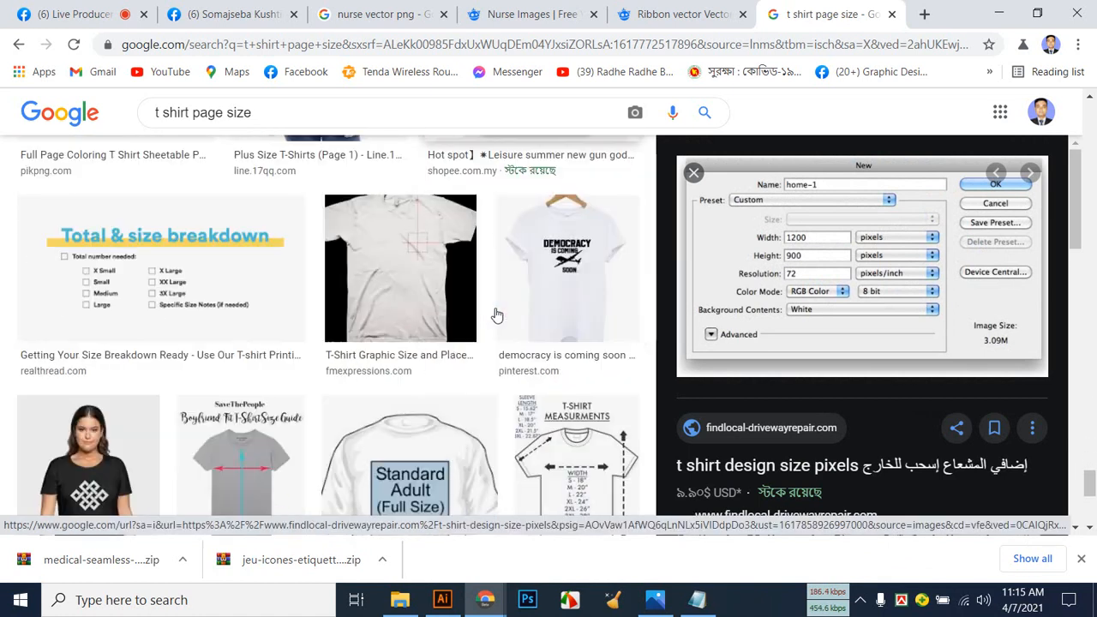
{"action": "scroll", "coordinate": [494, 316], "scroll_direction": "down", "scroll_amount": 10}
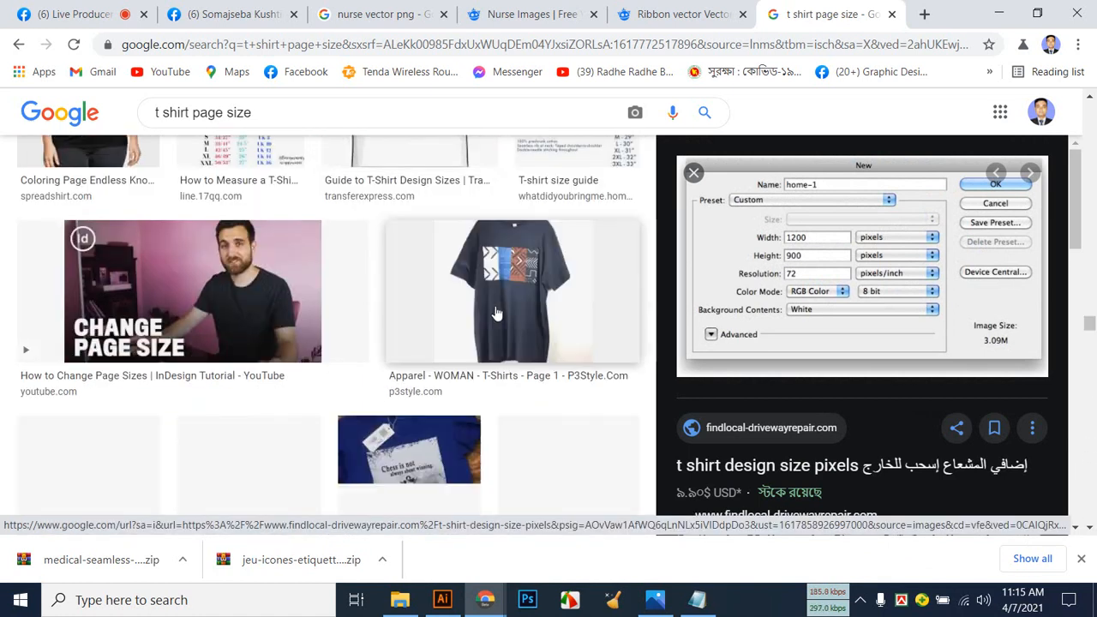
{"action": "scroll", "coordinate": [496, 310], "scroll_direction": "down", "scroll_amount": 2}
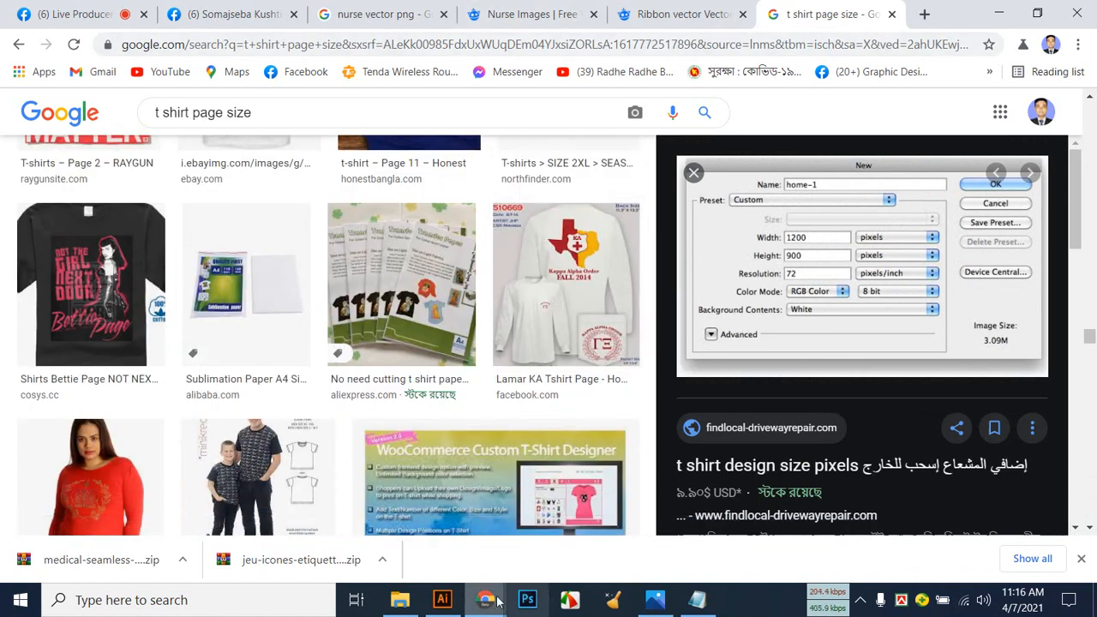
Compare the blank Illustrator artboard with the reference nurse design and the document size image in Chrome.
{"action": "left_click", "coordinate": [429, 602]}
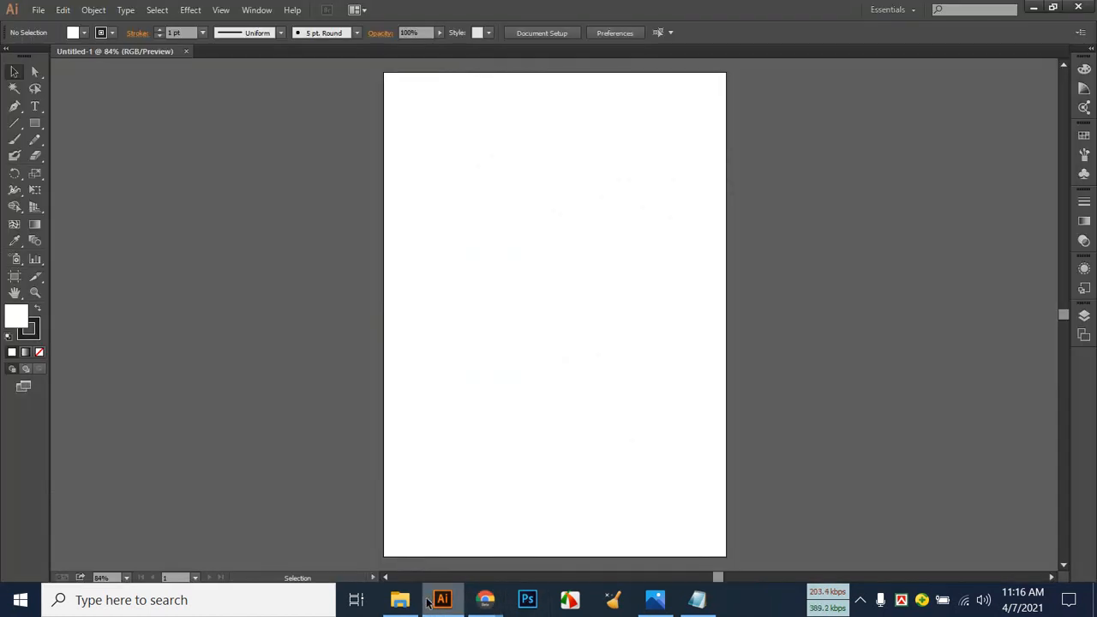
{"action": "left_click", "coordinate": [654, 600]}
{"action": "left_click", "coordinate": [652, 604]}
{"action": "mouse_move", "coordinate": [485, 600]}
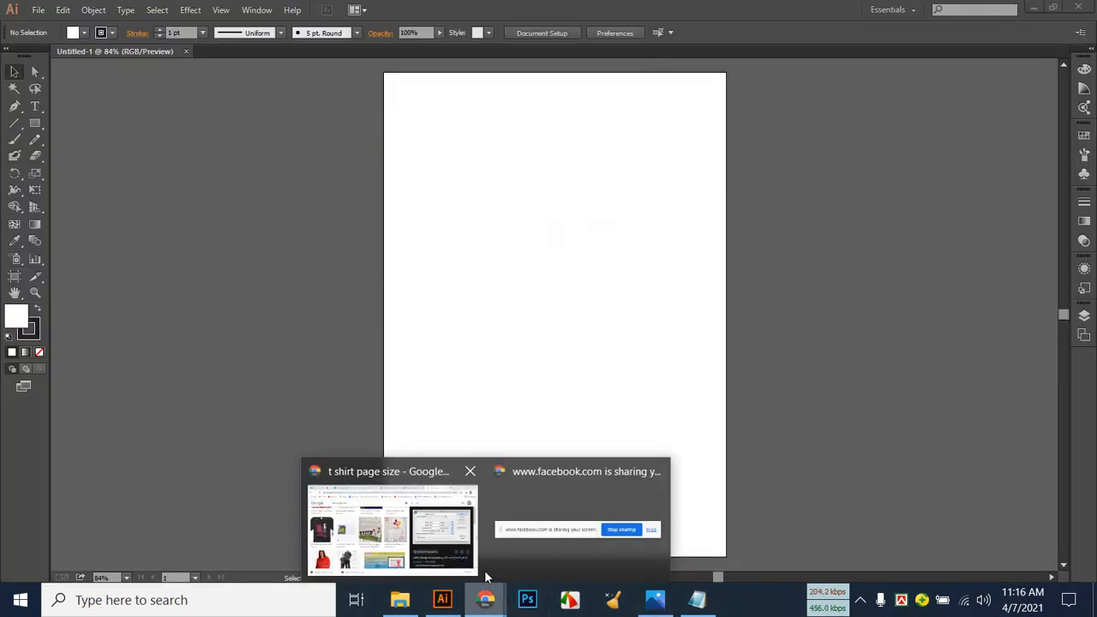
{"action": "left_click", "coordinate": [390, 514]}
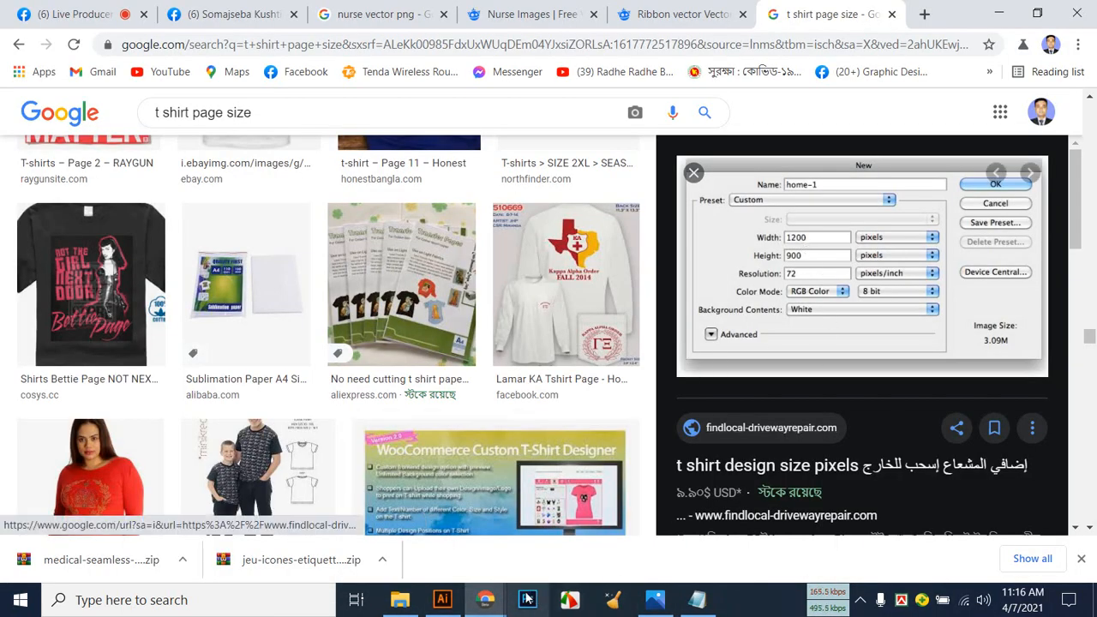
Switch to Illustrator, close the blank portrait document, and start a new document with its units set to pixels.
{"action": "left_click", "coordinate": [455, 604]}
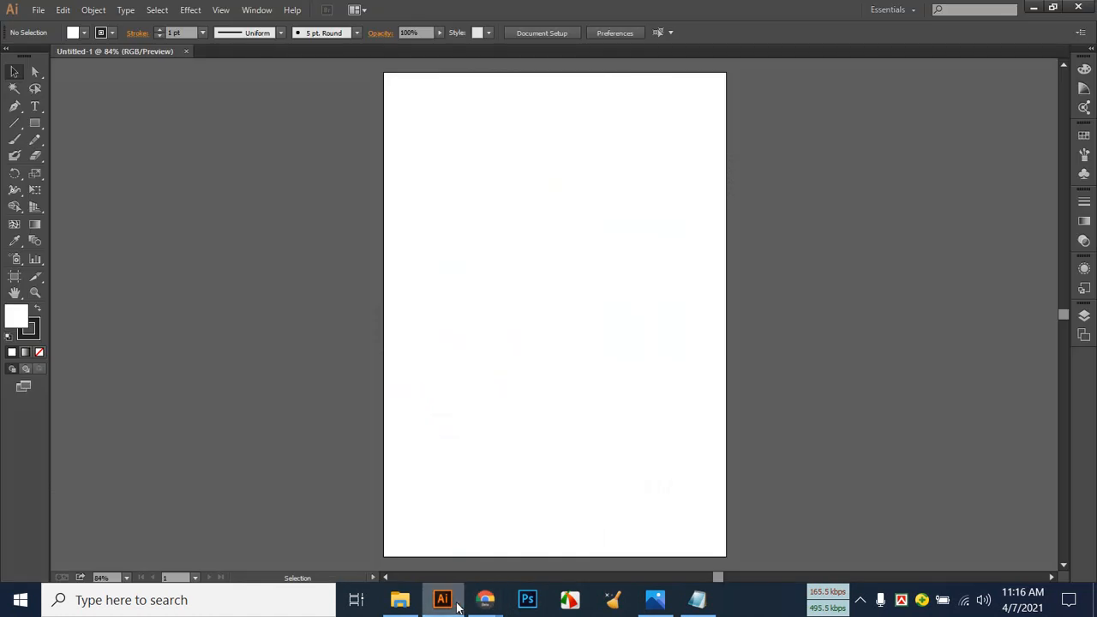
{"action": "left_click", "coordinate": [187, 51]}
{"action": "left_click", "coordinate": [38, 10]}
{"action": "mouse_move", "coordinate": [62, 9]}
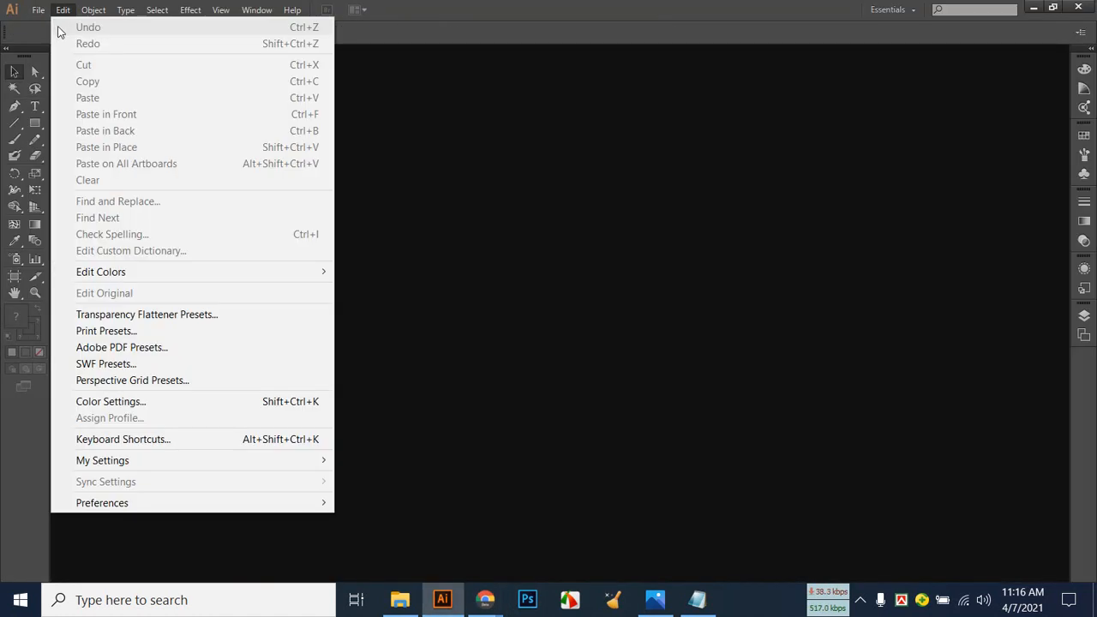
{"action": "left_click", "coordinate": [60, 27]}
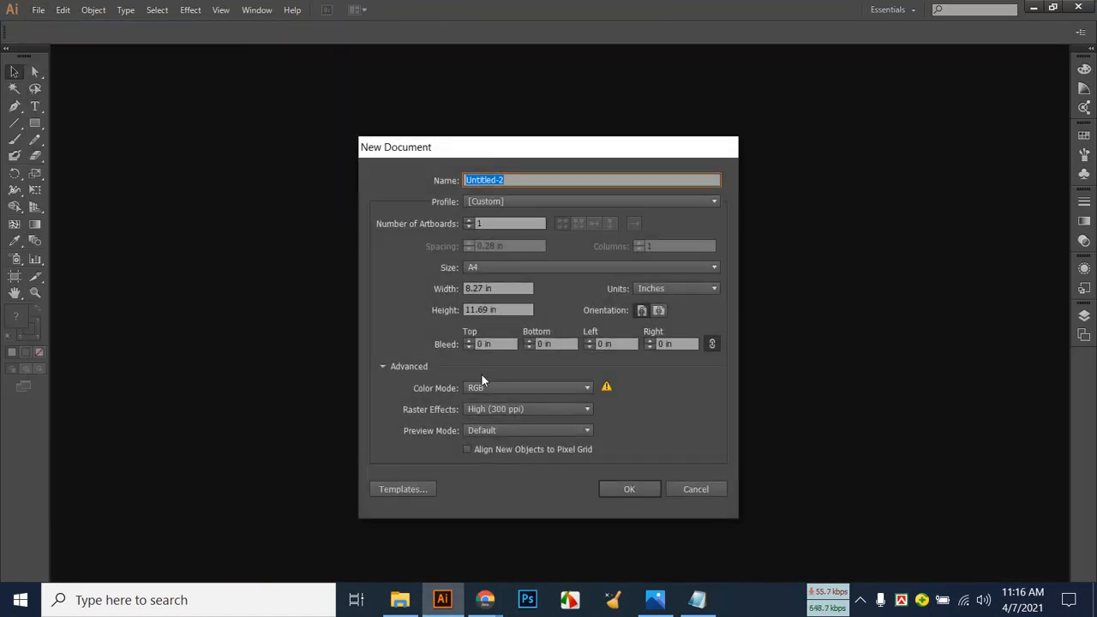
{"action": "left_click", "coordinate": [651, 288]}
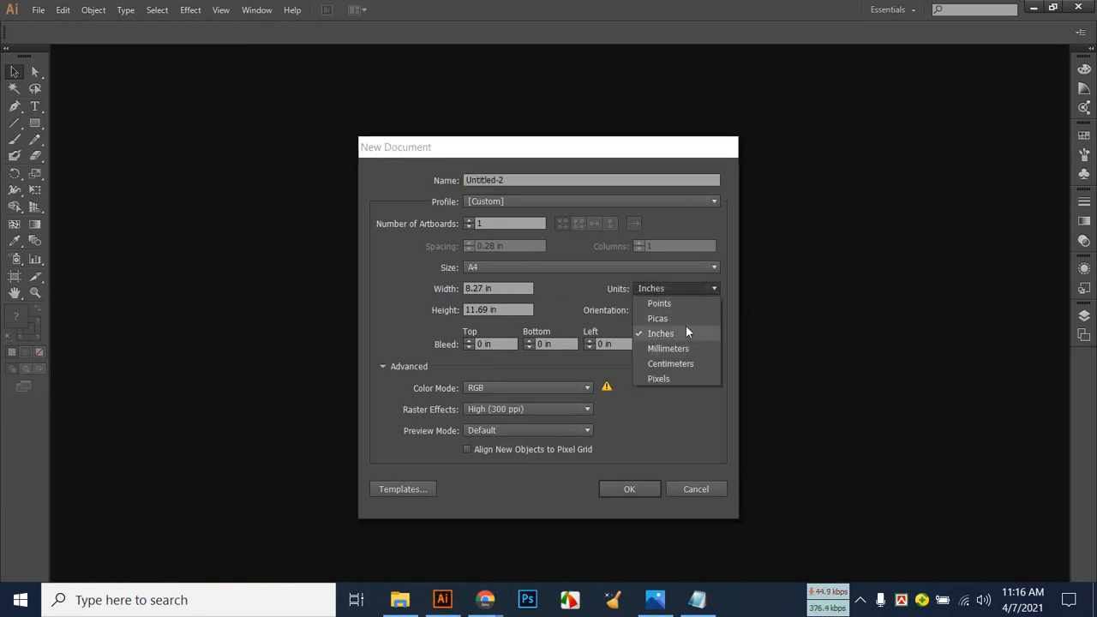
{"action": "left_click", "coordinate": [689, 377]}
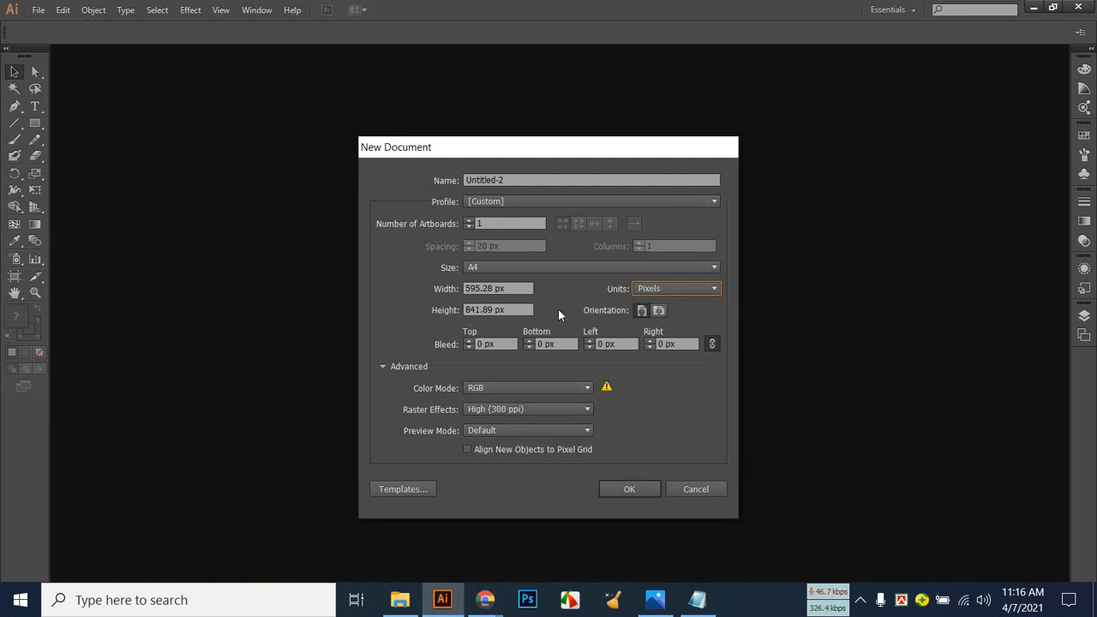
Create the document with a width of 1200 px and a height of 900 px.
{"action": "left_click_drag", "start_coordinate": [516, 290], "coordinate": [441, 291]}
{"action": "type", "text": "1200"}
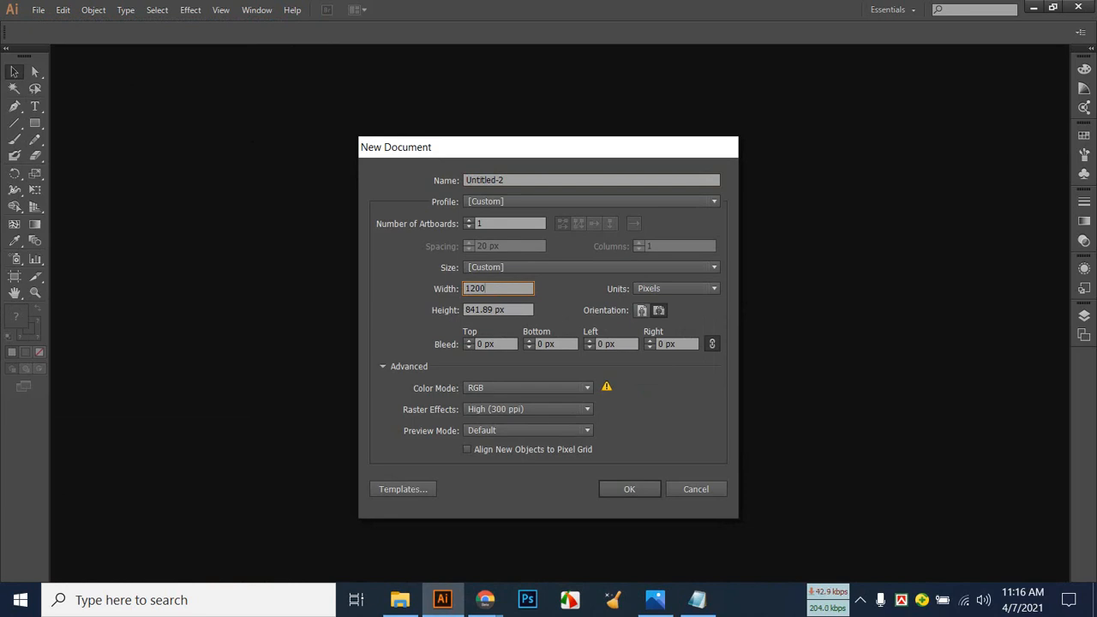
{"action": "left_click_drag", "start_coordinate": [518, 315], "coordinate": [454, 317]}
{"action": "type", "text": "900px"}
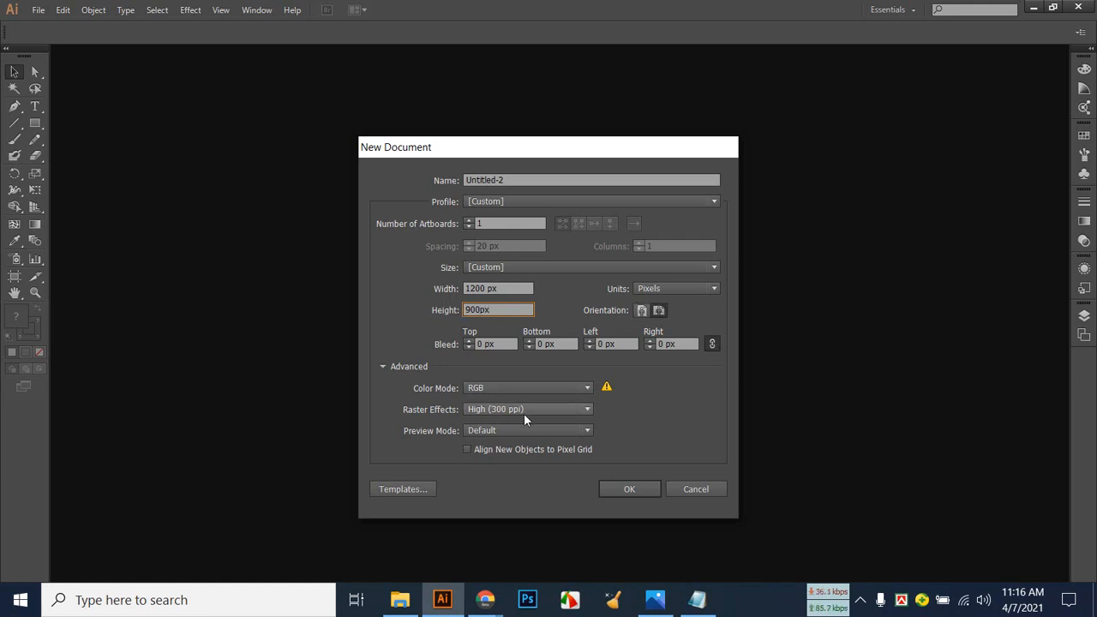
{"action": "left_click", "coordinate": [634, 490]}
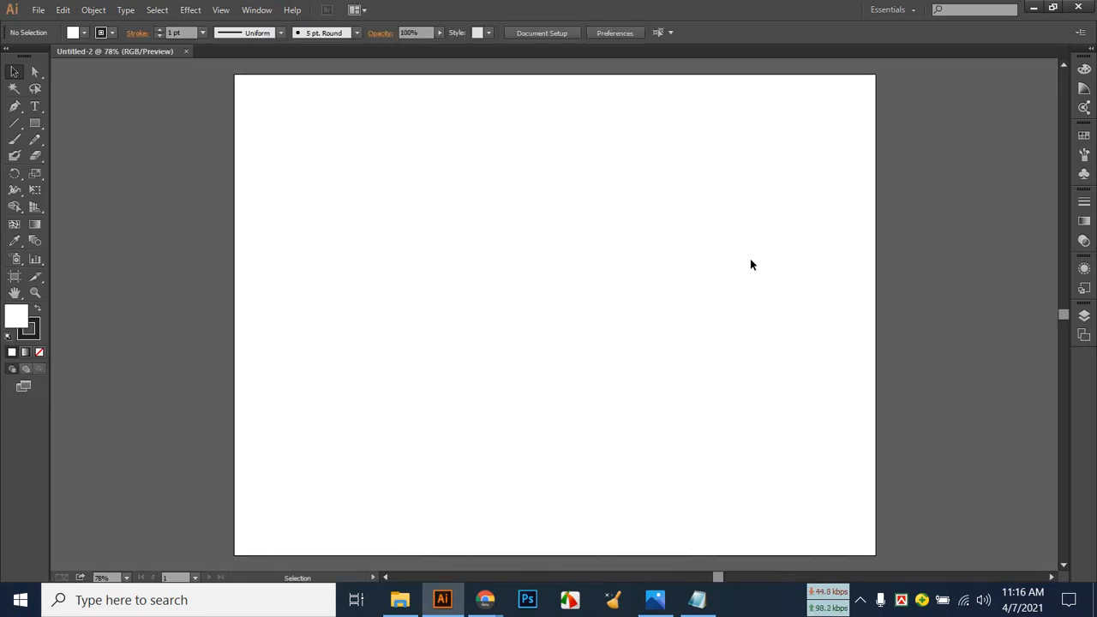
Close the landscape document and create a new portrait one, 900 px wide and 1200 px high.
{"action": "left_click", "coordinate": [187, 52]}
{"action": "left_click", "coordinate": [38, 9]}
{"action": "mouse_move", "coordinate": [62, 9]}
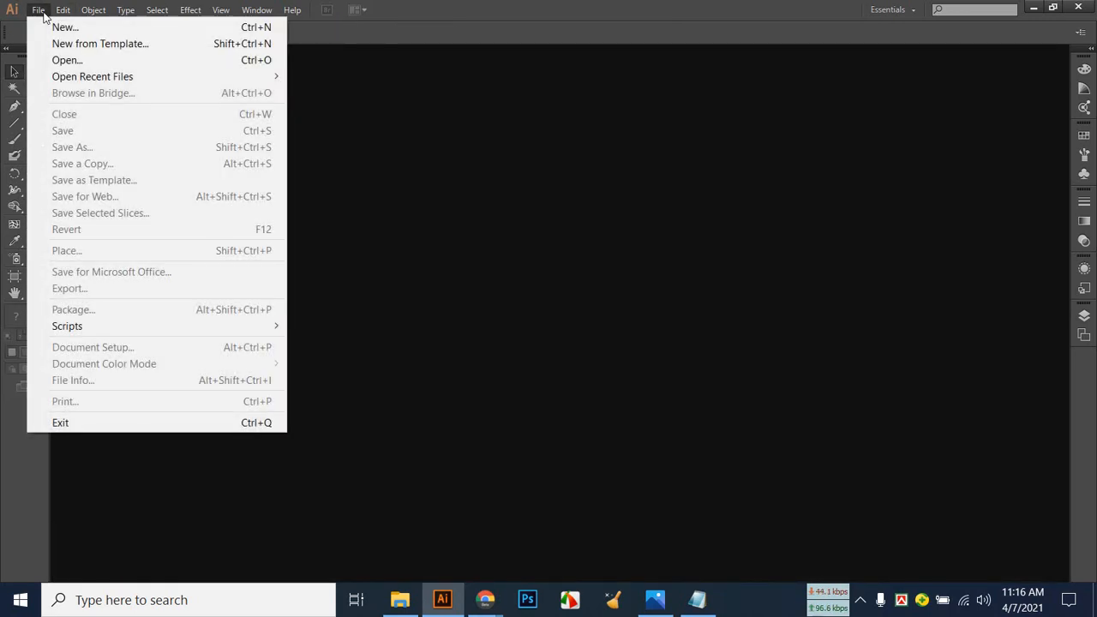
{"action": "left_click", "coordinate": [48, 27]}
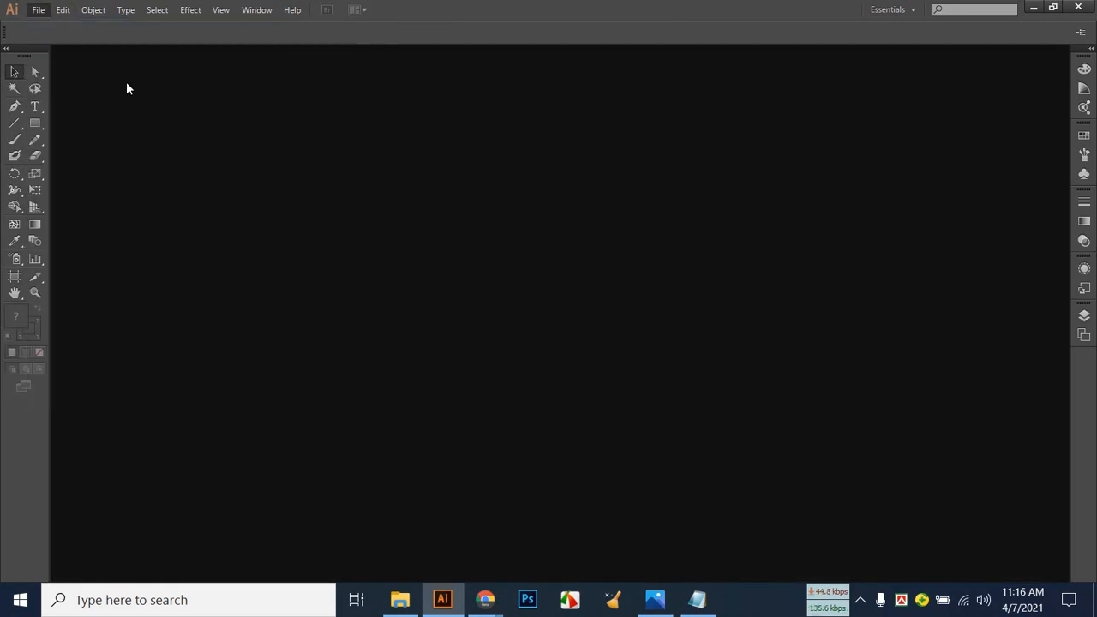
{"action": "left_click_drag", "start_coordinate": [505, 288], "coordinate": [444, 286]}
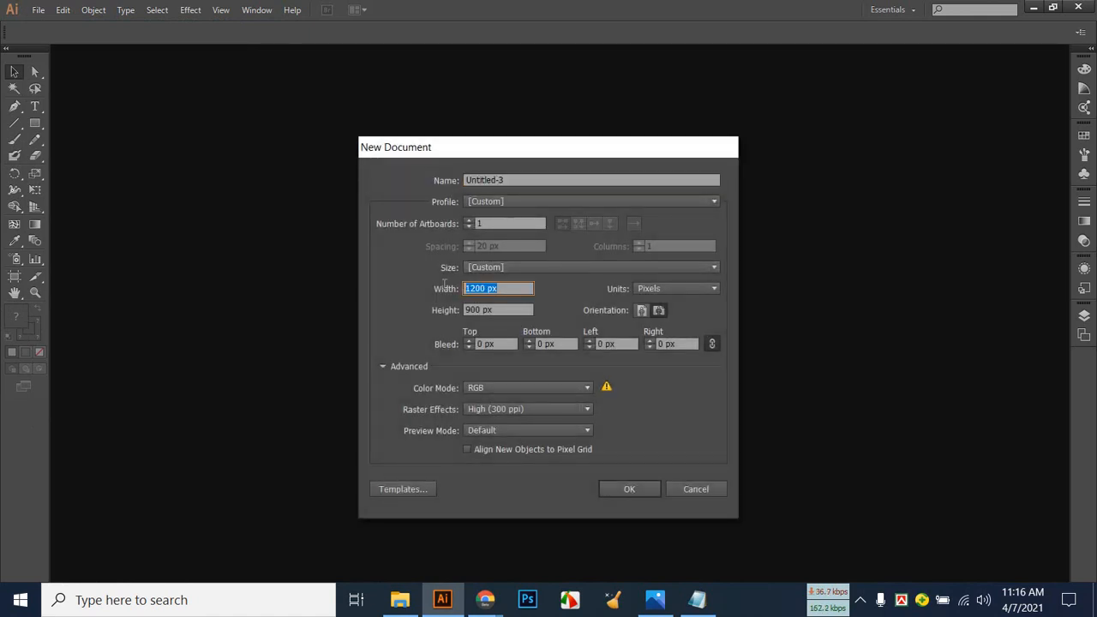
{"action": "type", "text": "900px"}
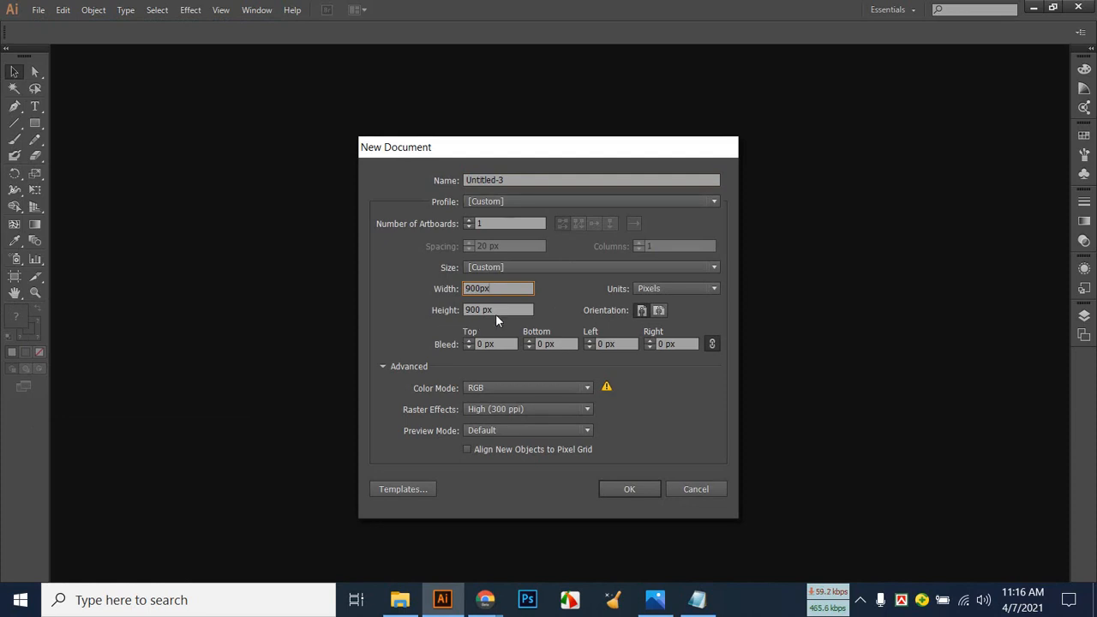
{"action": "key", "text": "Tab"}
{"action": "type", "text": "1200px"}
{"action": "left_click", "coordinate": [641, 488]}
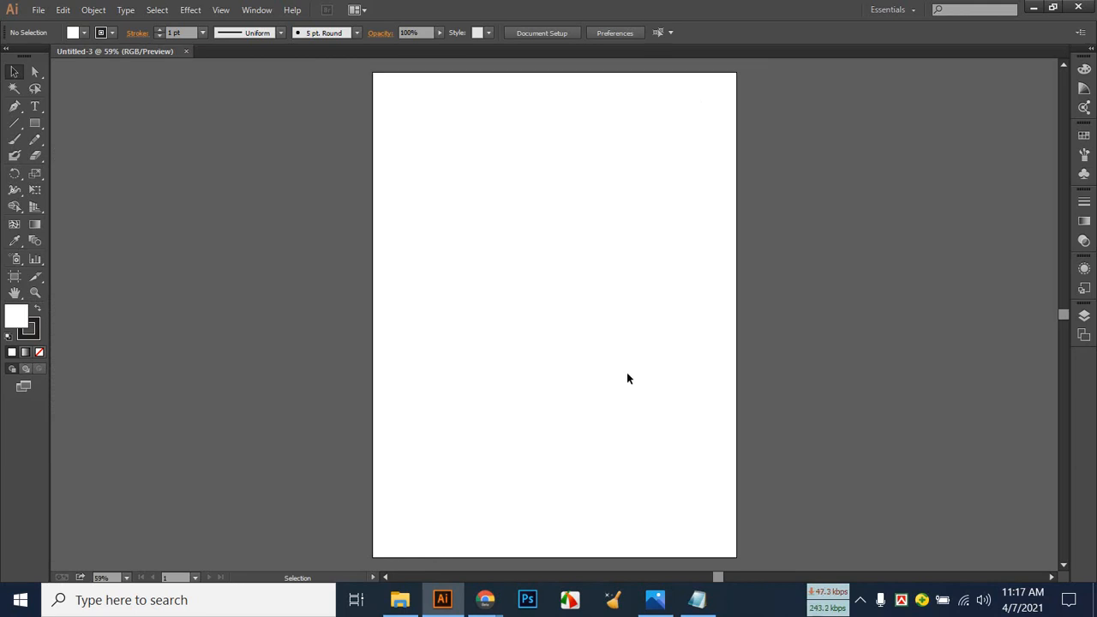
Check the reference nurse design, then draw a black-filled 900 by 1200 px rectangle covering the whole artboard.
{"action": "left_click", "coordinate": [660, 604]}
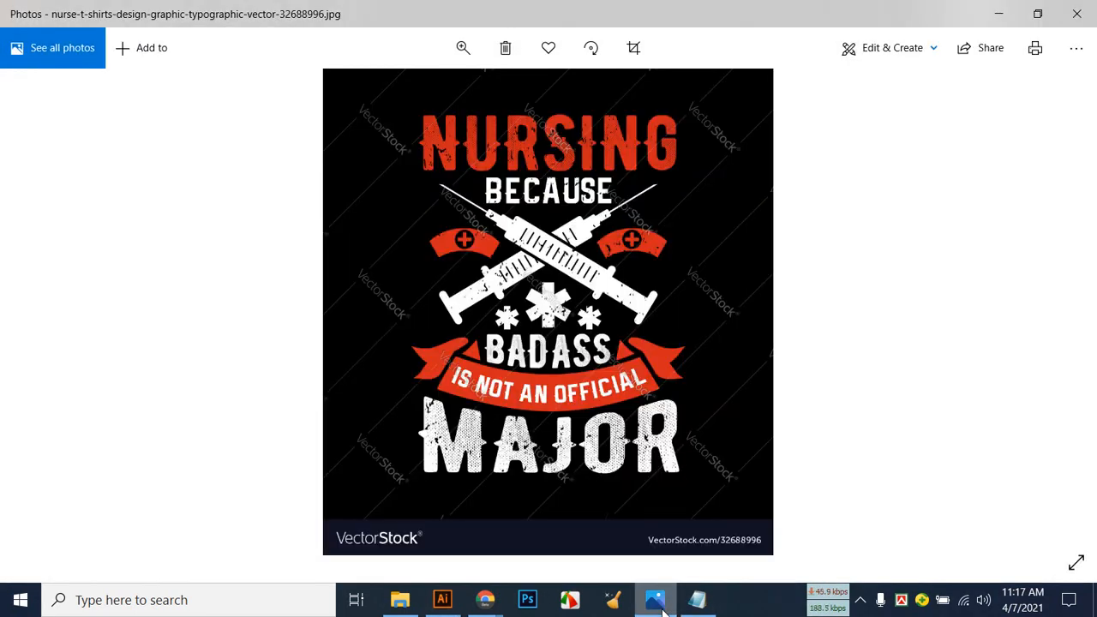
{"action": "left_click", "coordinate": [656, 604]}
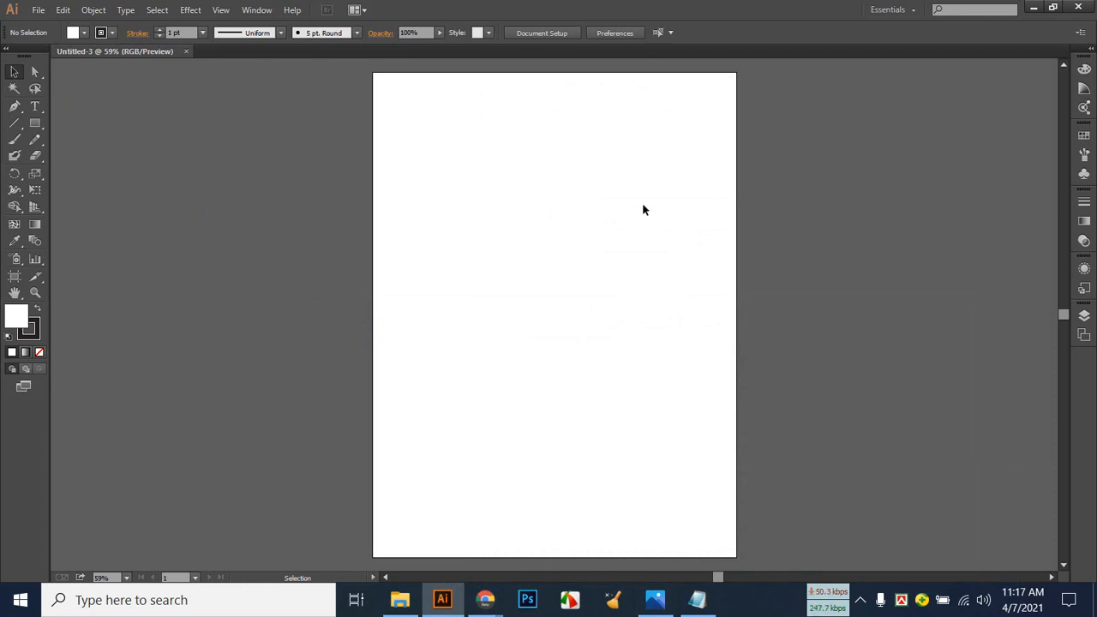
{"action": "left_click", "coordinate": [35, 123]}
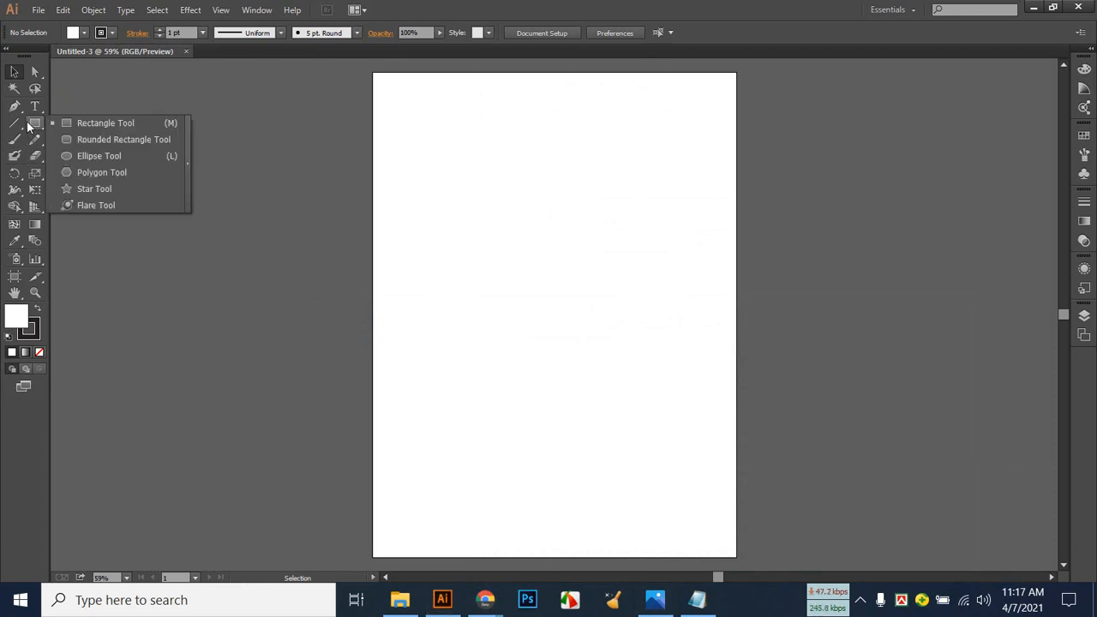
{"action": "left_click", "coordinate": [66, 126]}
{"action": "left_click", "coordinate": [83, 33]}
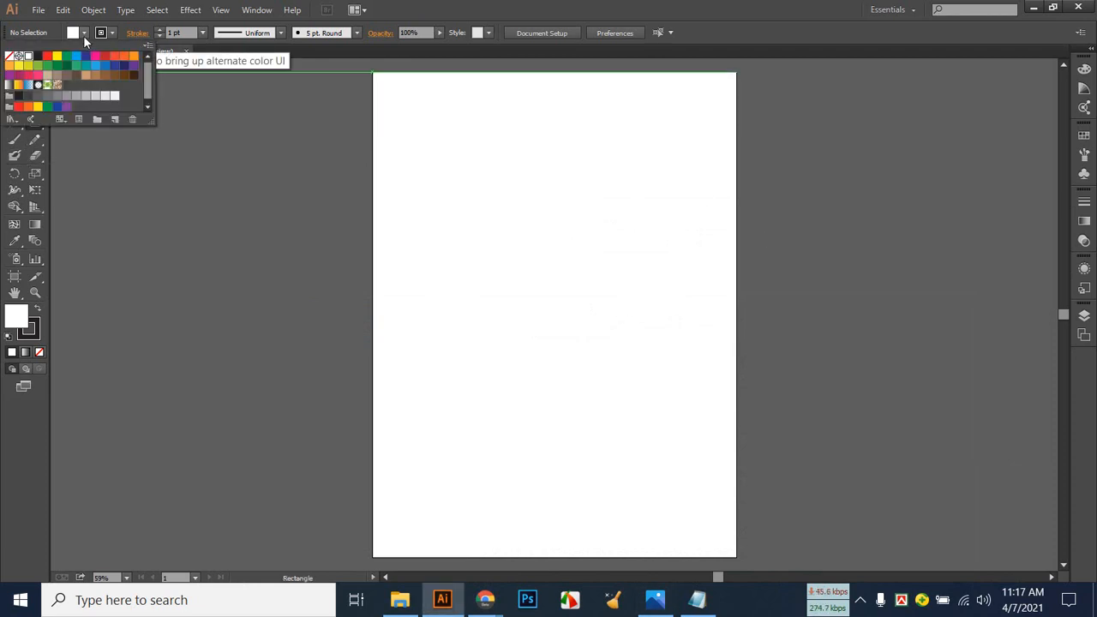
{"action": "left_click", "coordinate": [37, 56]}
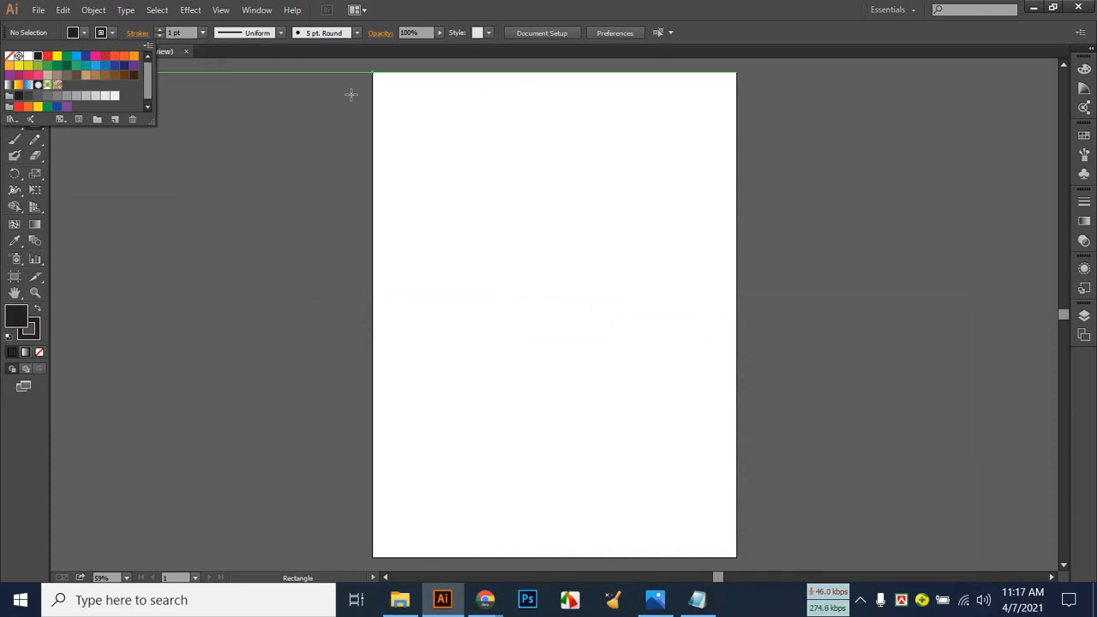
{"action": "left_click", "coordinate": [373, 72]}
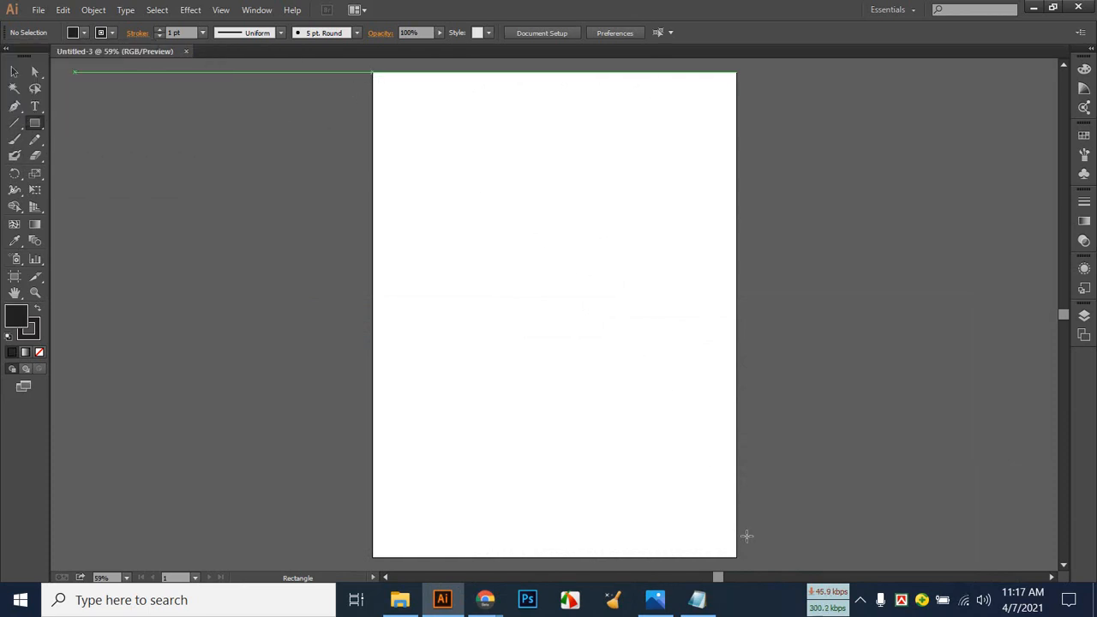
{"action": "left_click_drag", "start_coordinate": [736, 558], "coordinate": [372, 72]}
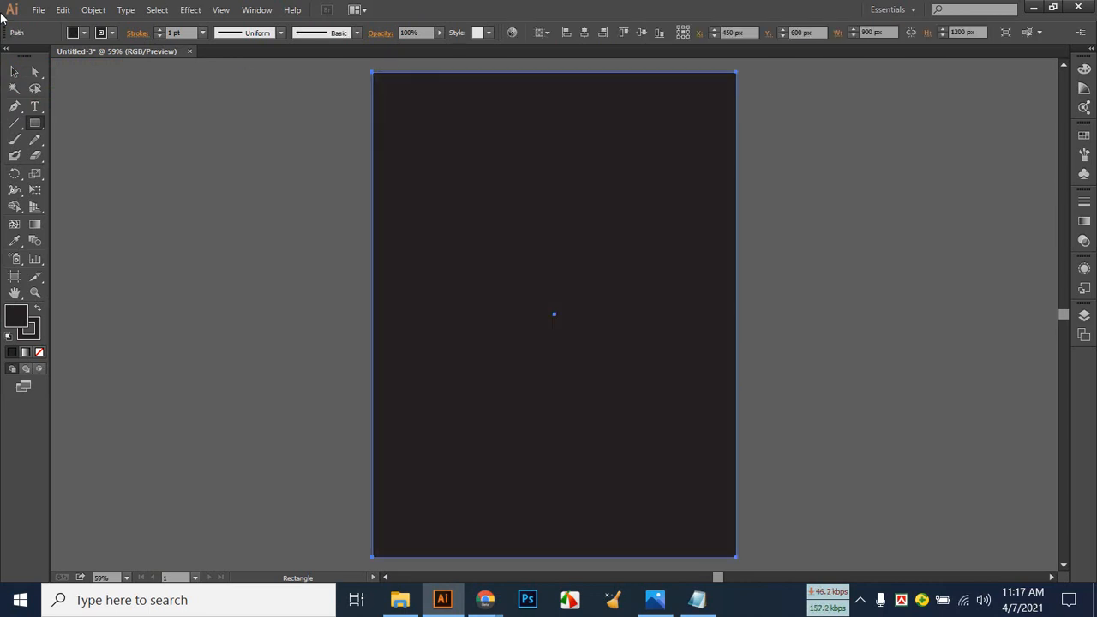
Try moving the black background rectangle sideways off the artboard, and undo the move.
{"action": "left_click", "coordinate": [14, 72]}
{"action": "left_click", "coordinate": [206, 117]}
{"action": "left_click", "coordinate": [651, 260]}
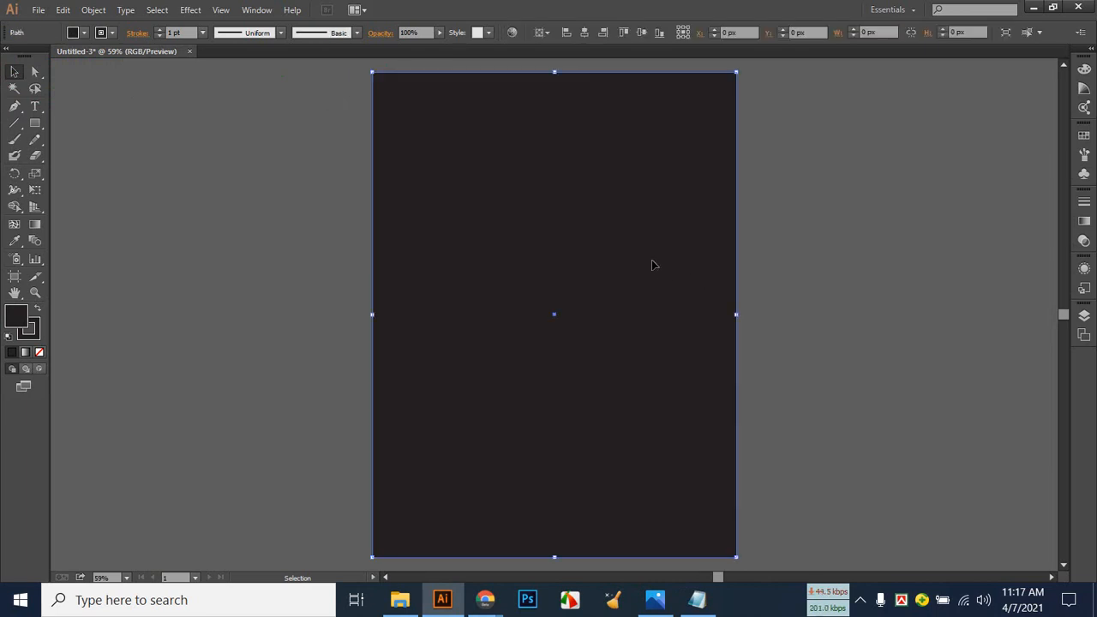
{"action": "left_click_drag", "start_coordinate": [651, 259], "coordinate": [742, 266]}
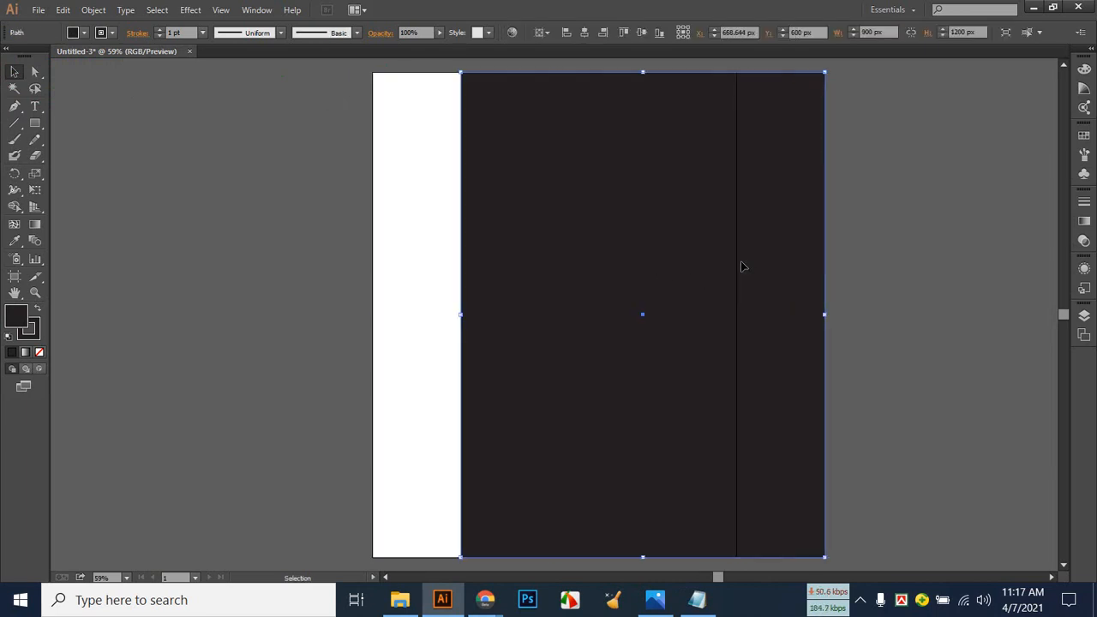
{"action": "key", "text": "ctrl+z"}
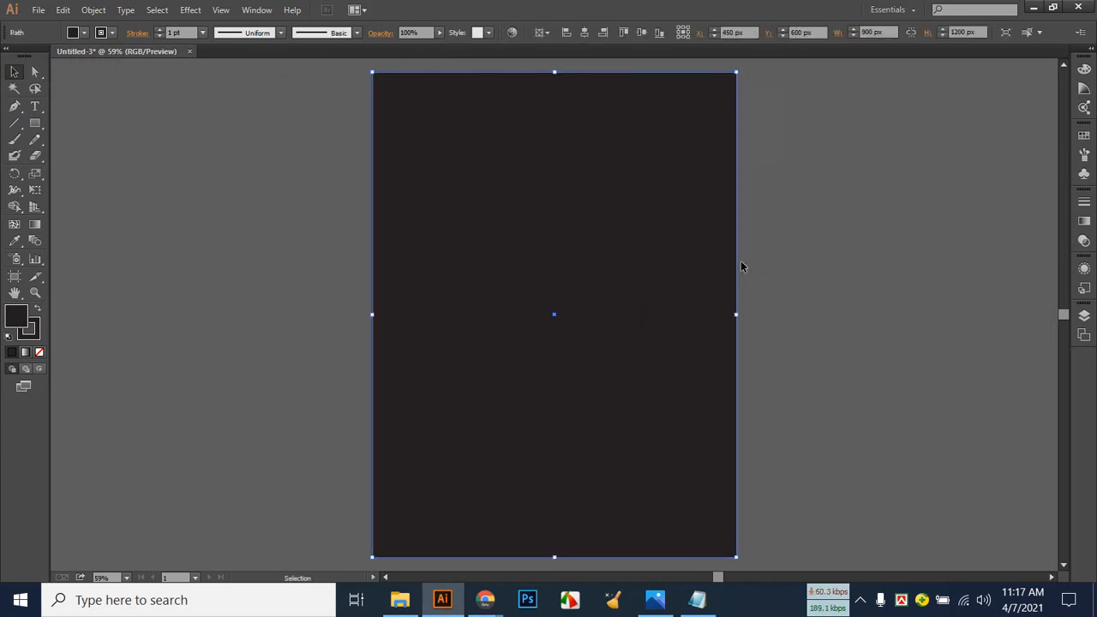
Lock the black background rectangle in place and check the option for unlocking it.
{"action": "left_click", "coordinate": [854, 292]}
{"action": "left_click", "coordinate": [612, 284]}
{"action": "key", "text": "ctrl+shift+b"}
{"action": "left_click", "coordinate": [89, 11]}
{"action": "mouse_move", "coordinate": [132, 100]}
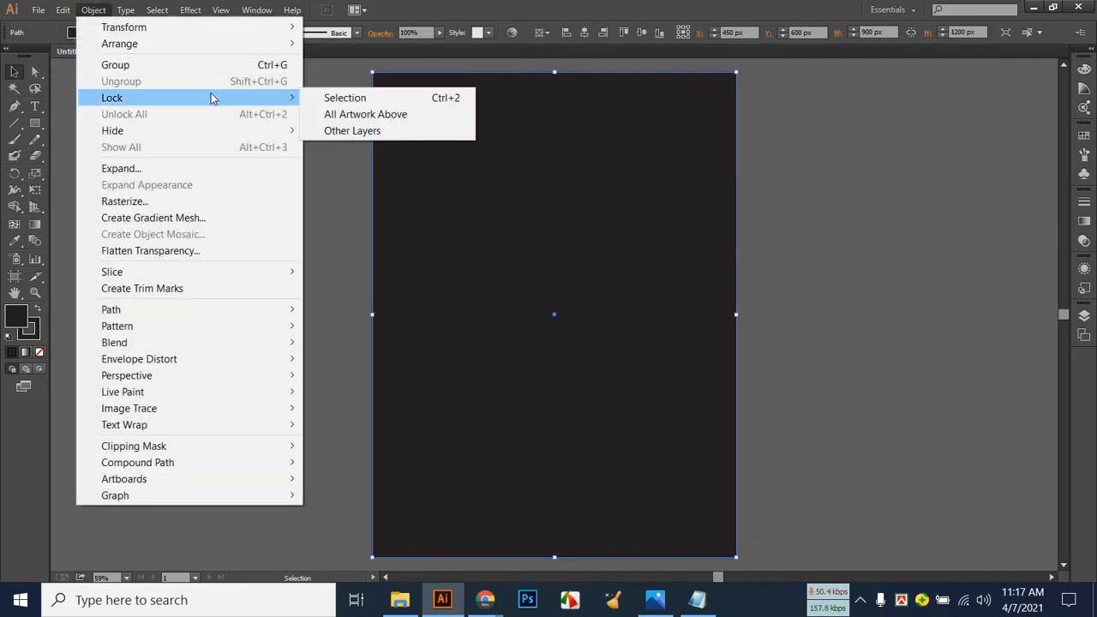
{"action": "left_click", "coordinate": [430, 101]}
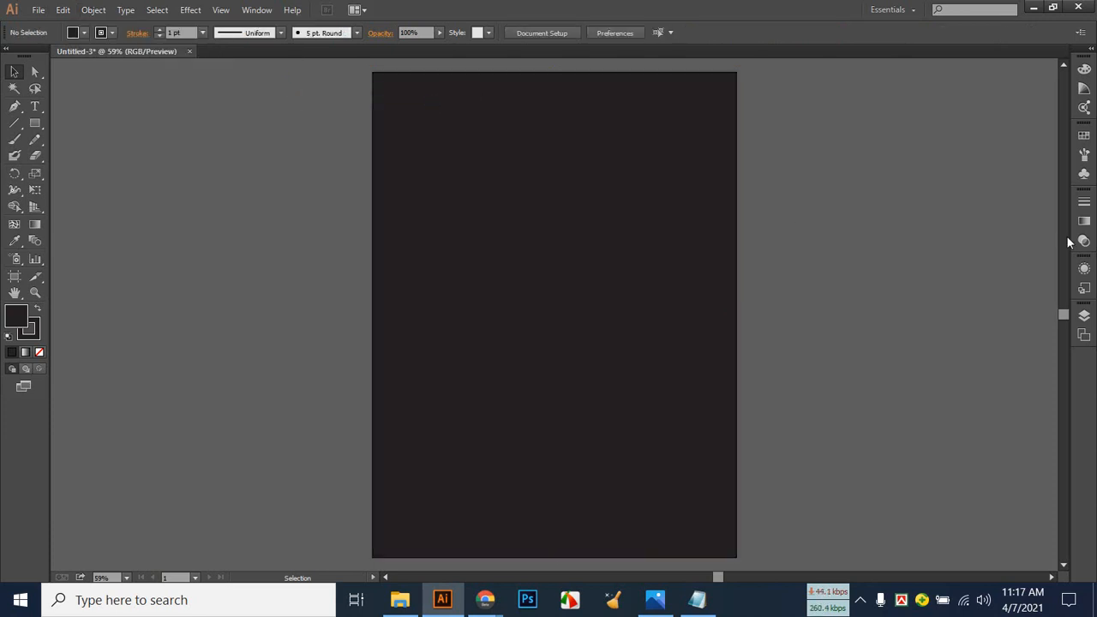
{"action": "left_click", "coordinate": [93, 9]}
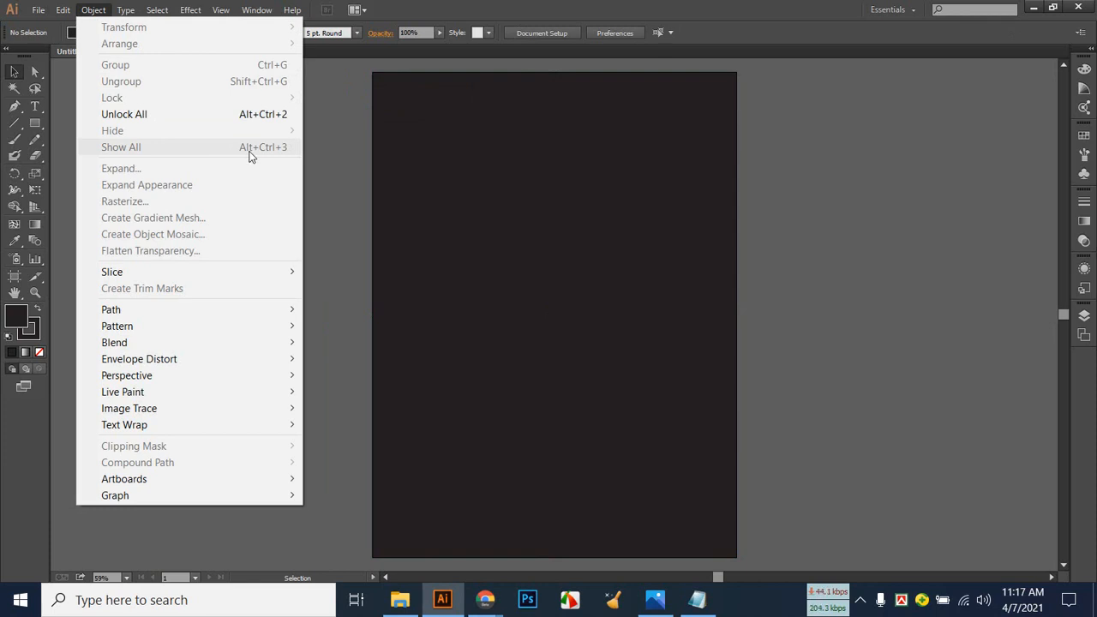
{"action": "left_click", "coordinate": [455, 212]}
Look at the reference nurse T-shirt design in Photos and return to the black artboard.
{"action": "scroll", "coordinate": [591, 256], "scroll_direction": "down", "scroll_amount": 2}
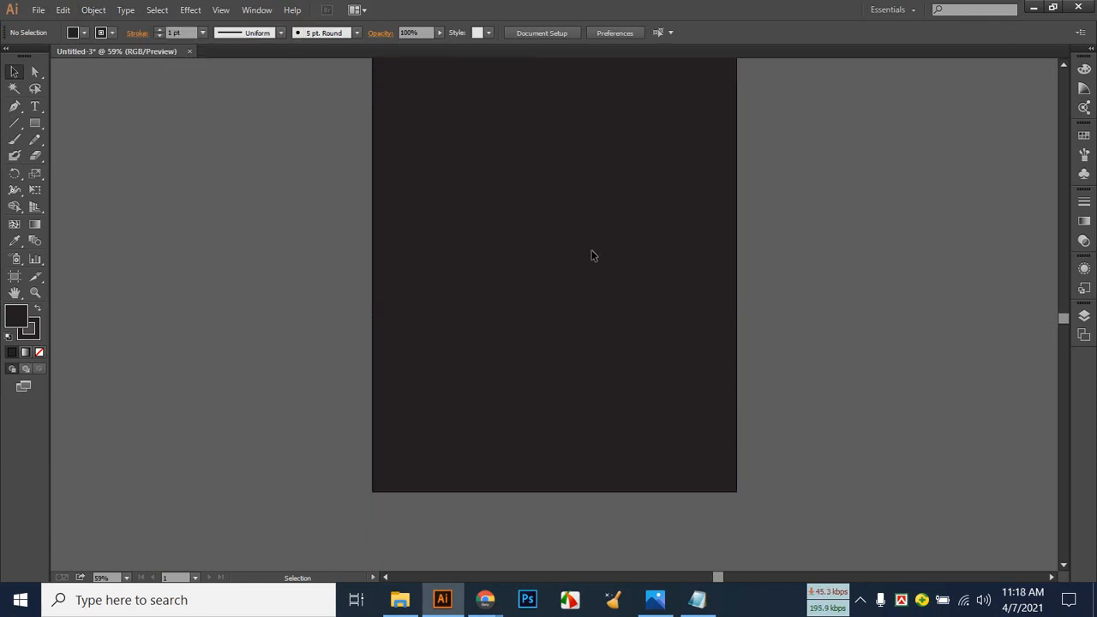
{"action": "scroll", "coordinate": [591, 255], "scroll_direction": "up", "scroll_amount": 1}
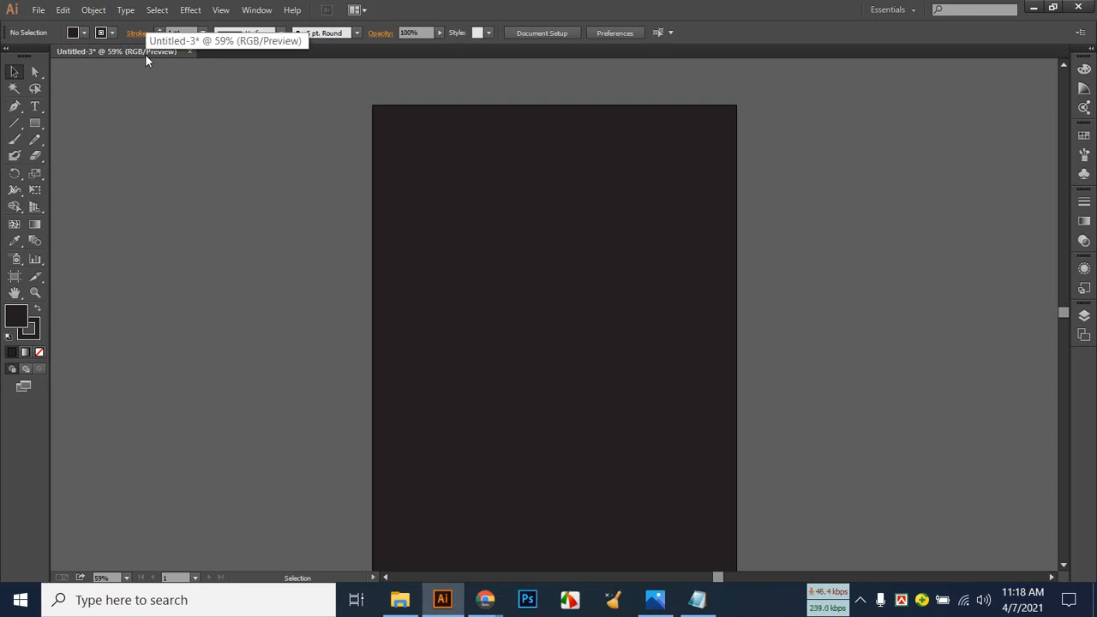
{"action": "left_click", "coordinate": [656, 602]}
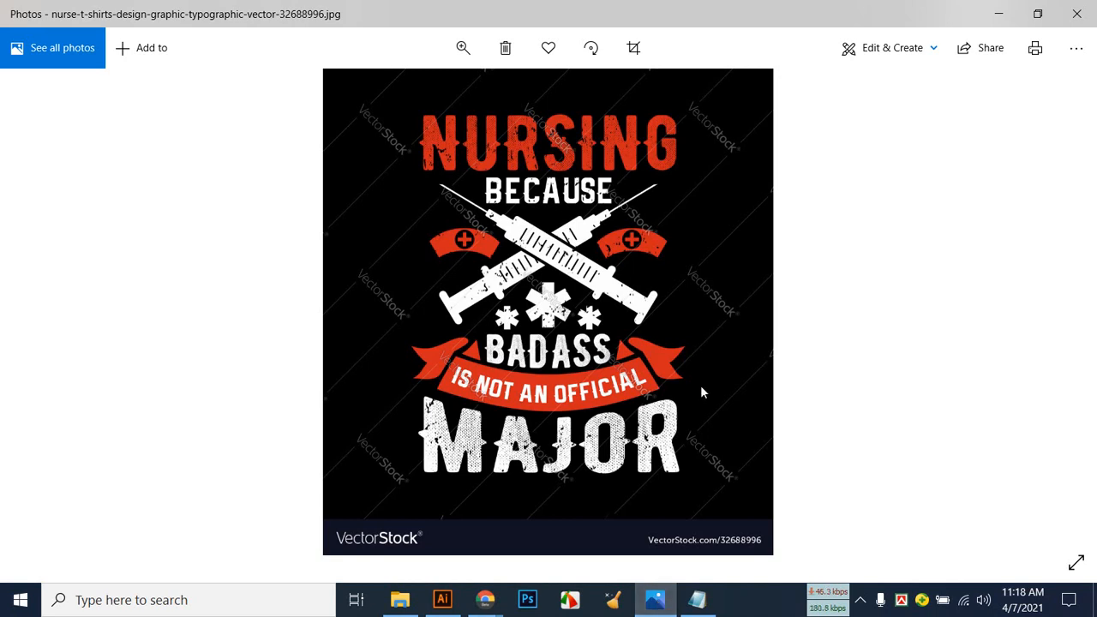
{"action": "left_click", "coordinate": [661, 605]}
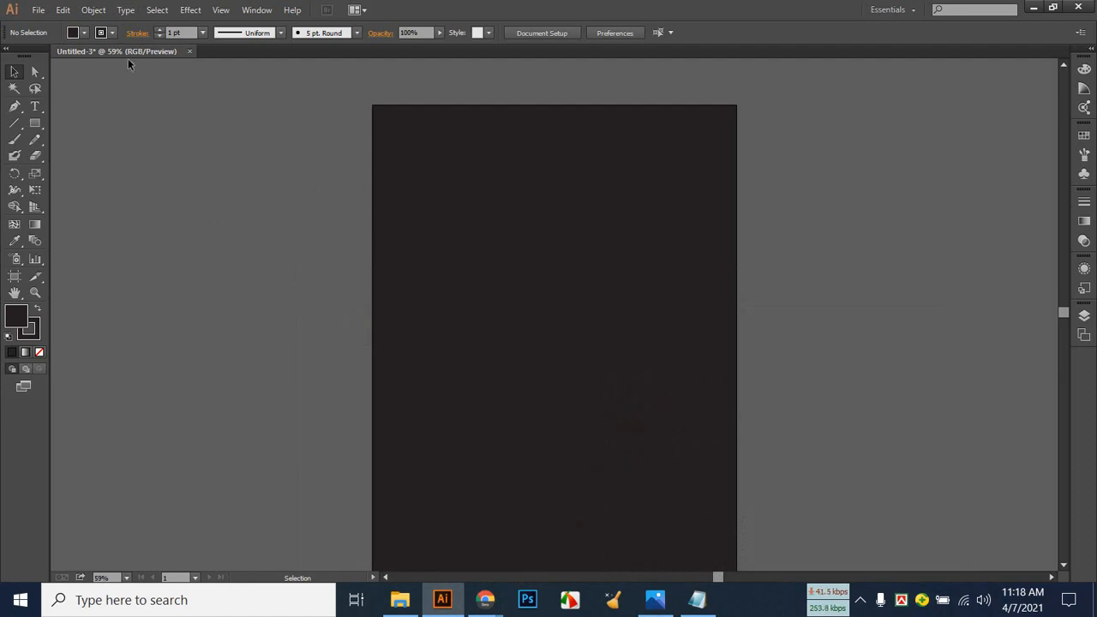
Float the artboard document's window, open jeu-icones-etiquette-bleue-isolee from Downloads, and return to the black artboard document.
{"action": "left_click_drag", "start_coordinate": [129, 53], "coordinate": [250, 70]}
{"action": "key", "text": "ctrl+o"}
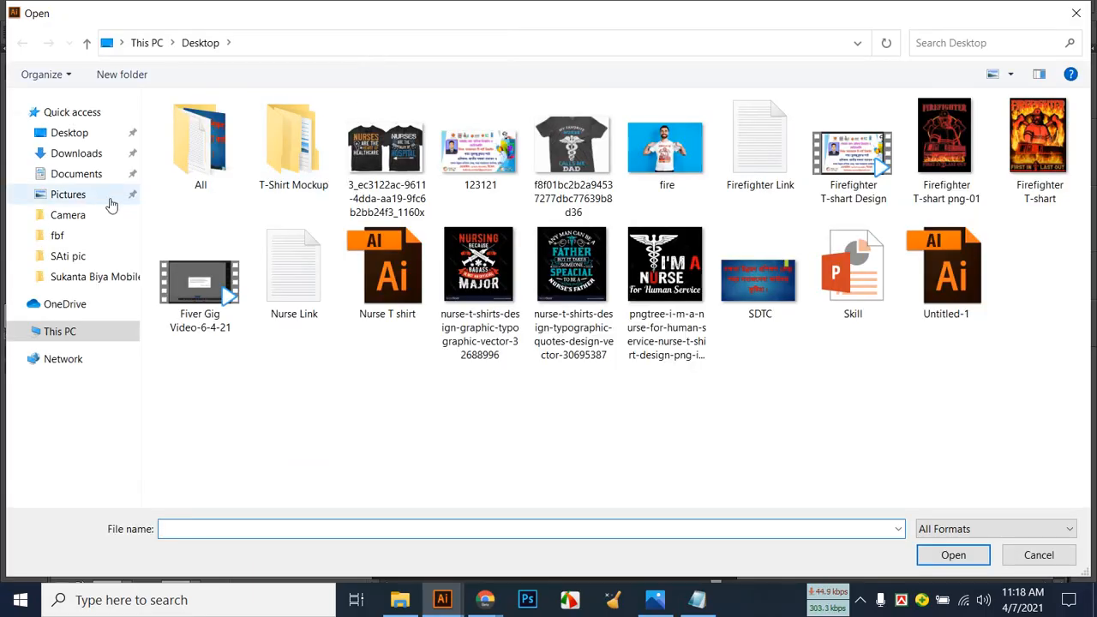
{"action": "left_click", "coordinate": [68, 153]}
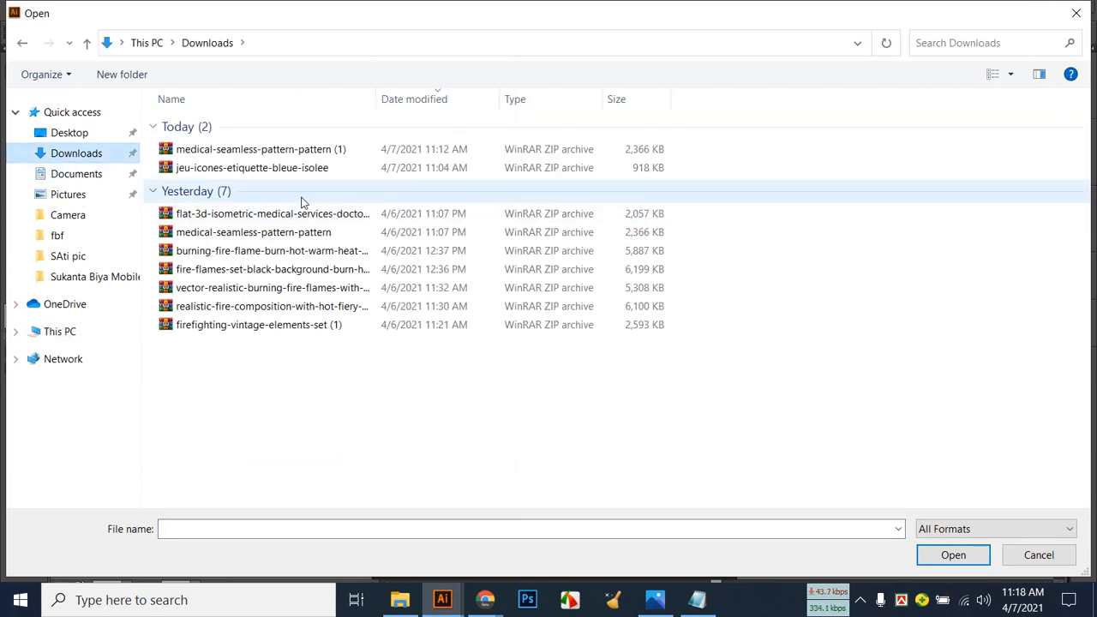
{"action": "double_click", "coordinate": [295, 168]}
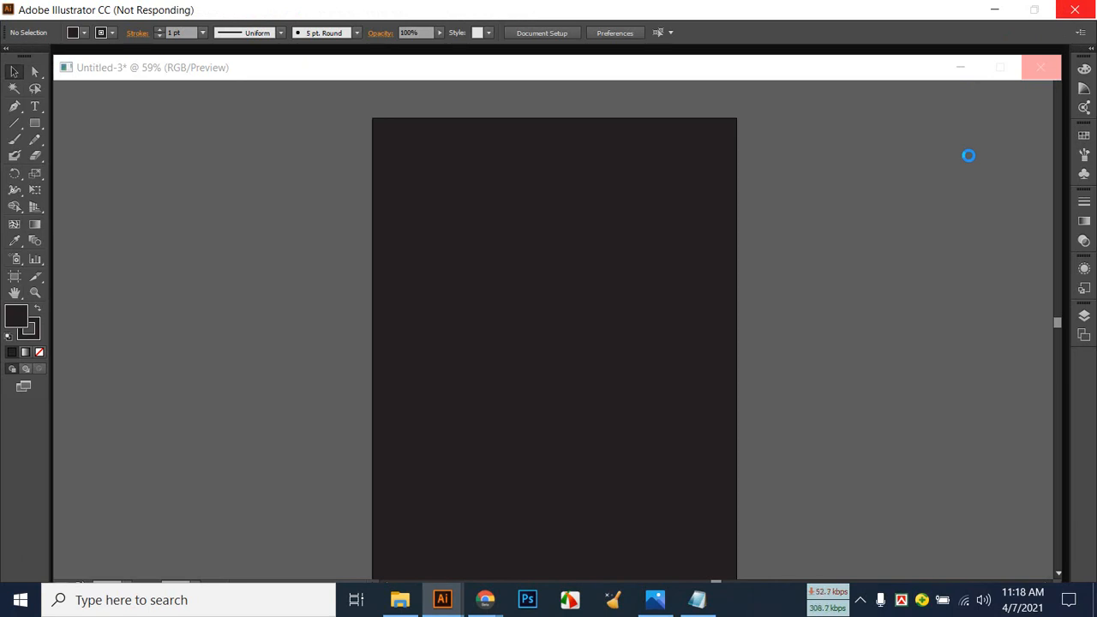
{"action": "mouse_move", "coordinate": [484, 595]}
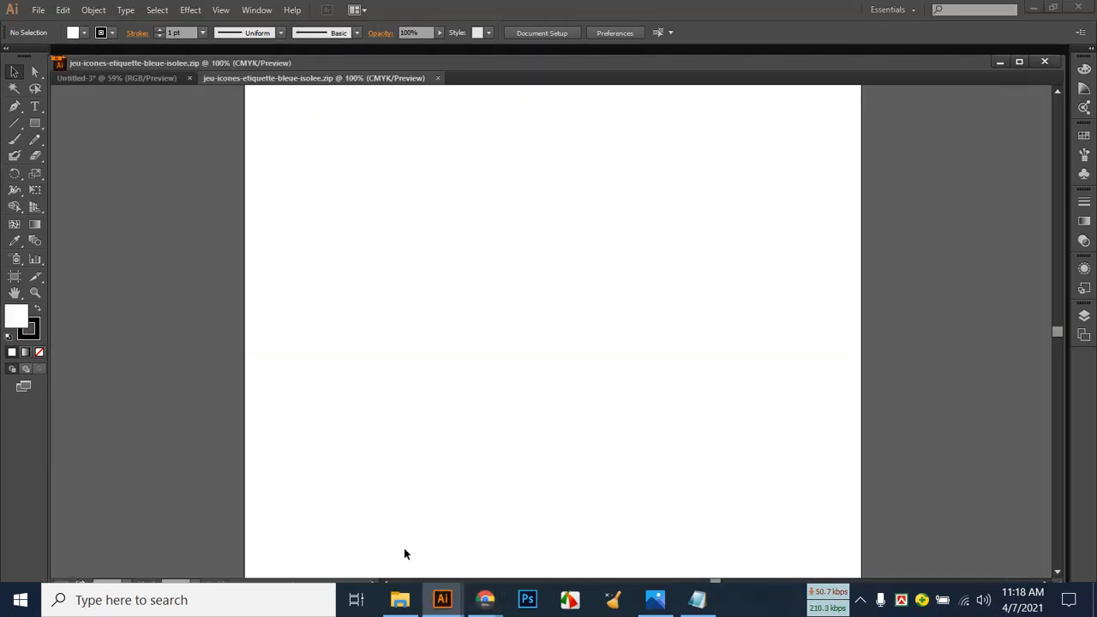
{"action": "left_click", "coordinate": [118, 80]}
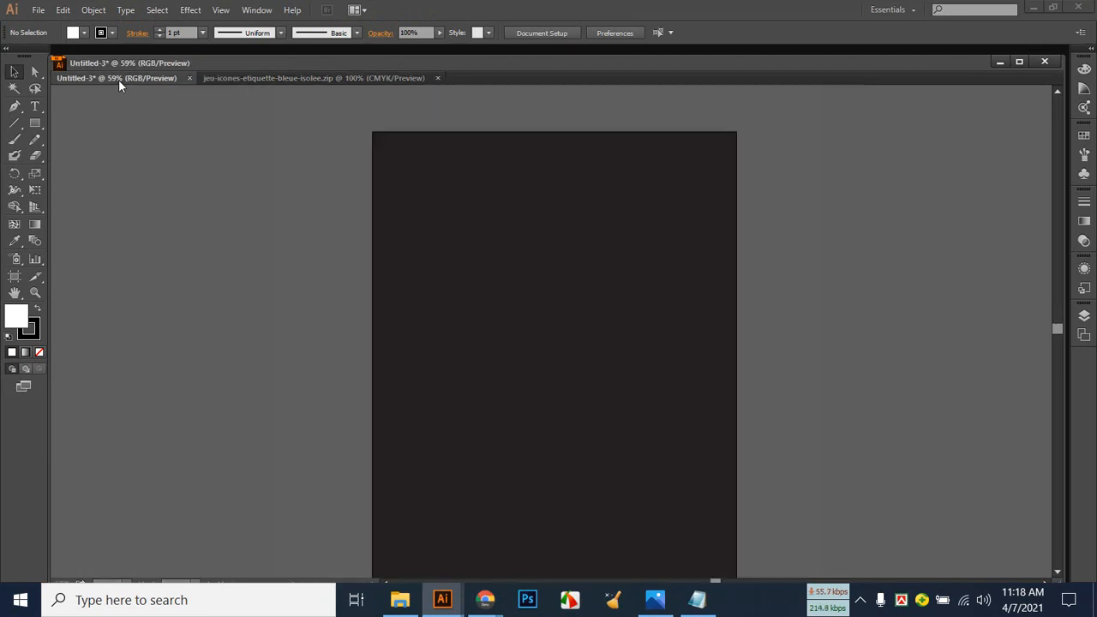
Close the jeu-icones-etiquette-bleue-isolee.zip document and clear the open windows down to the desktop, closing the Nurse Link notes.
{"action": "left_click", "coordinate": [277, 77]}
{"action": "left_click", "coordinate": [438, 78]}
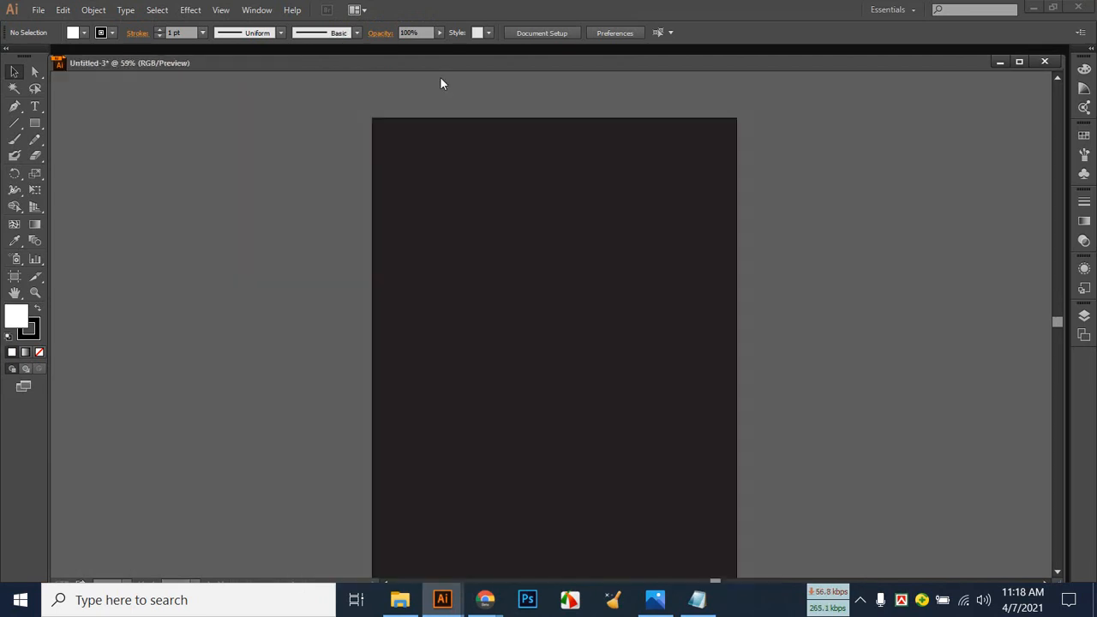
{"action": "left_click", "coordinate": [1039, 10]}
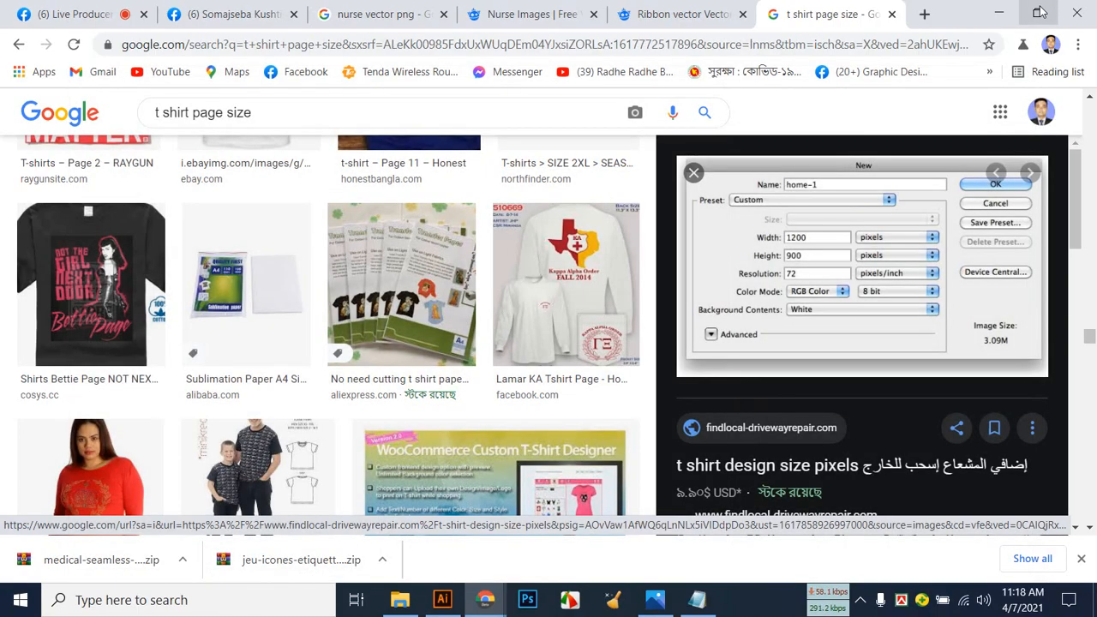
{"action": "left_click", "coordinate": [998, 13]}
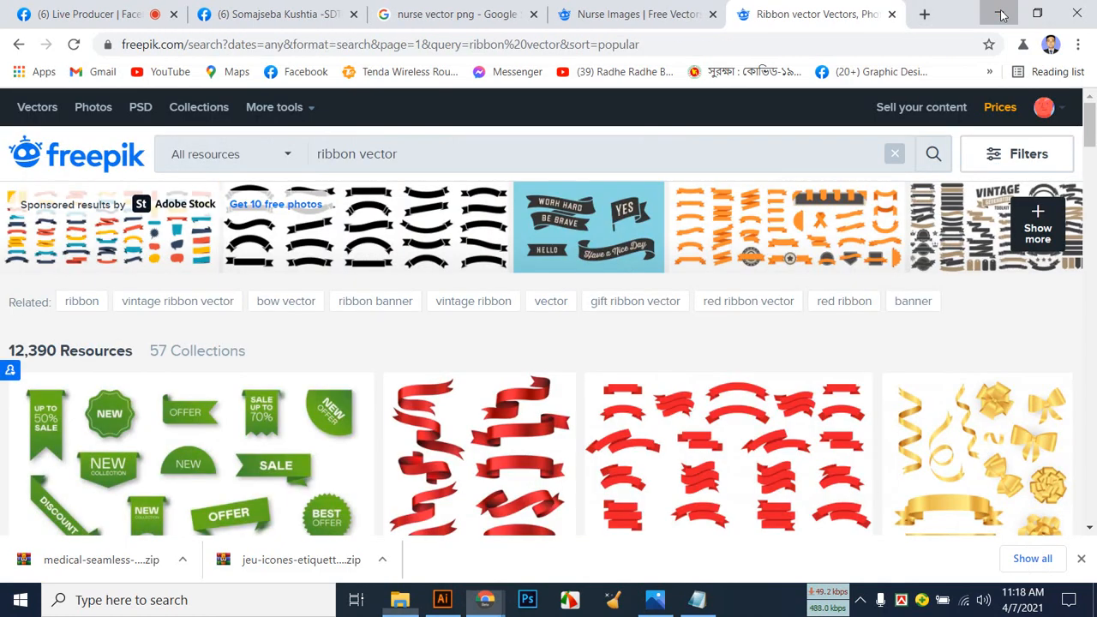
{"action": "left_click", "coordinate": [998, 13]}
{"action": "left_click", "coordinate": [994, 9]}
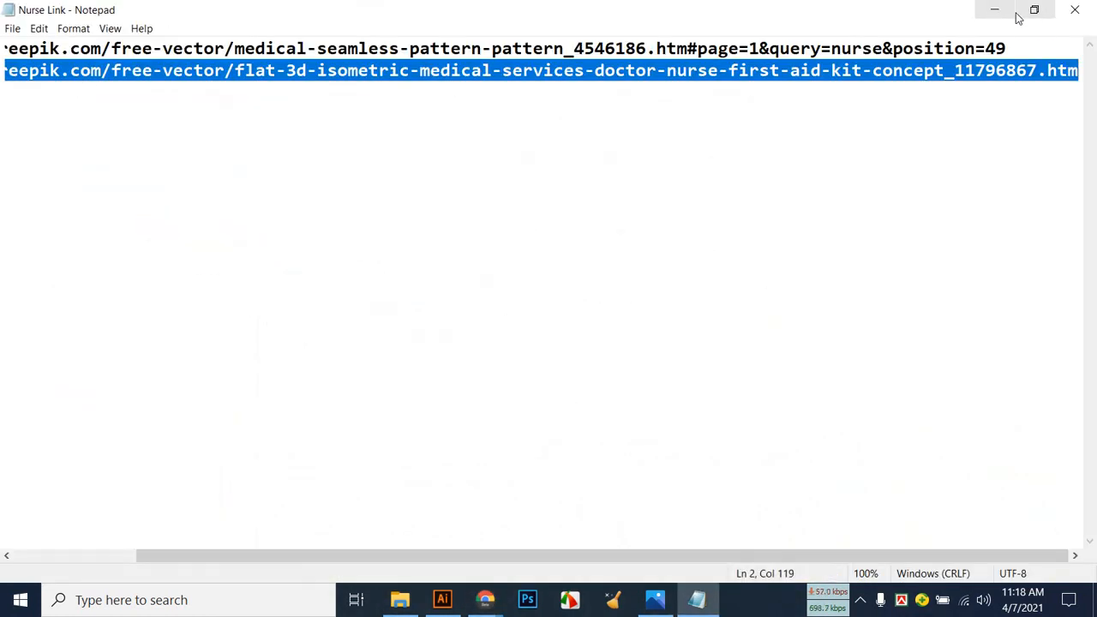
{"action": "left_click", "coordinate": [1074, 8]}
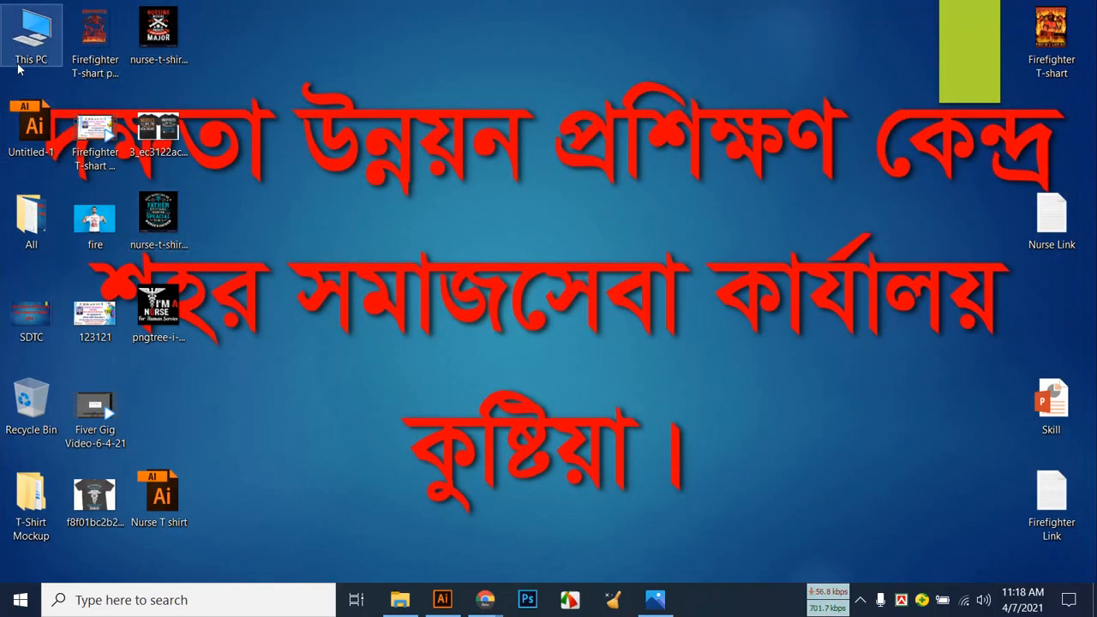
Open 60547.eps from the jeu-icones-etiquette-bleue-isolee archive in Downloads, retaining the 9-slice scaling option for symbols.
{"action": "left_click", "coordinate": [400, 599]}
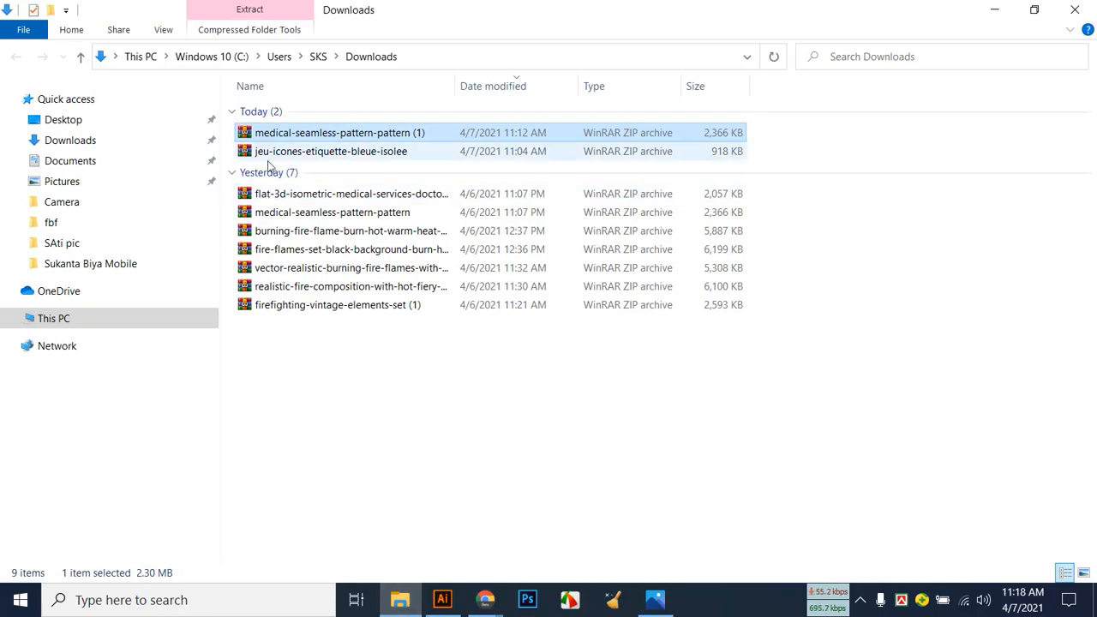
{"action": "left_click", "coordinate": [278, 154]}
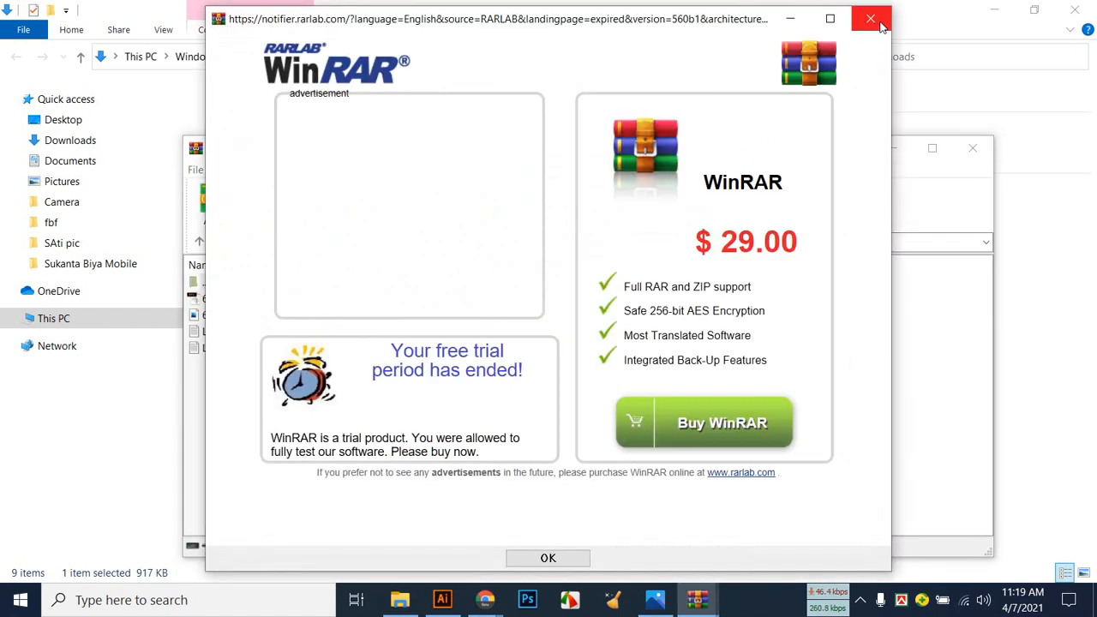
{"action": "left_click", "coordinate": [871, 18]}
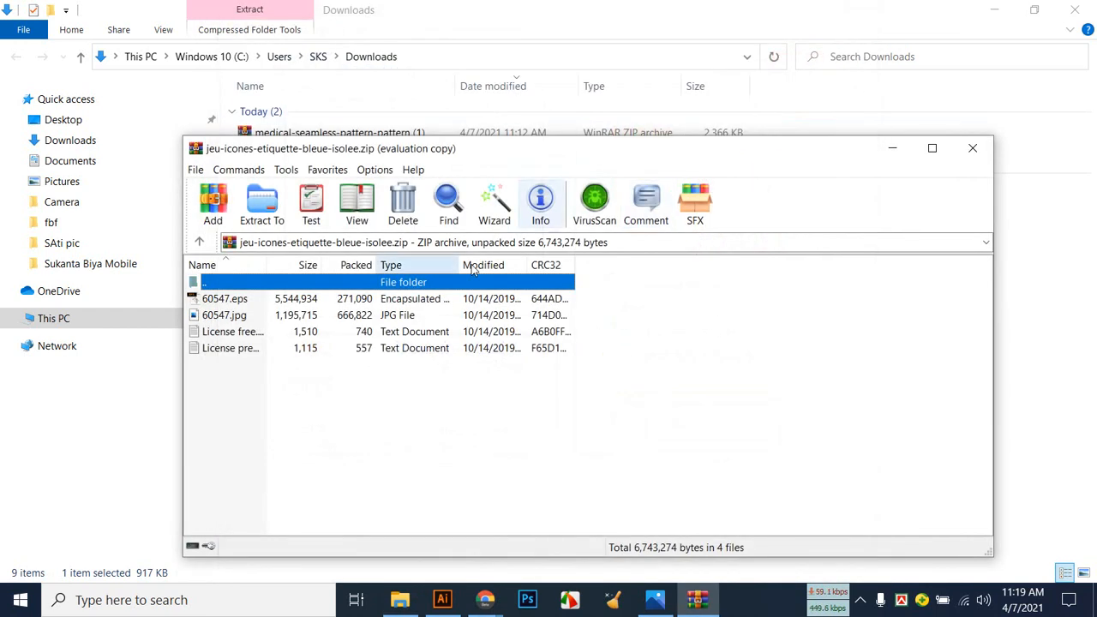
{"action": "left_click", "coordinate": [260, 300]}
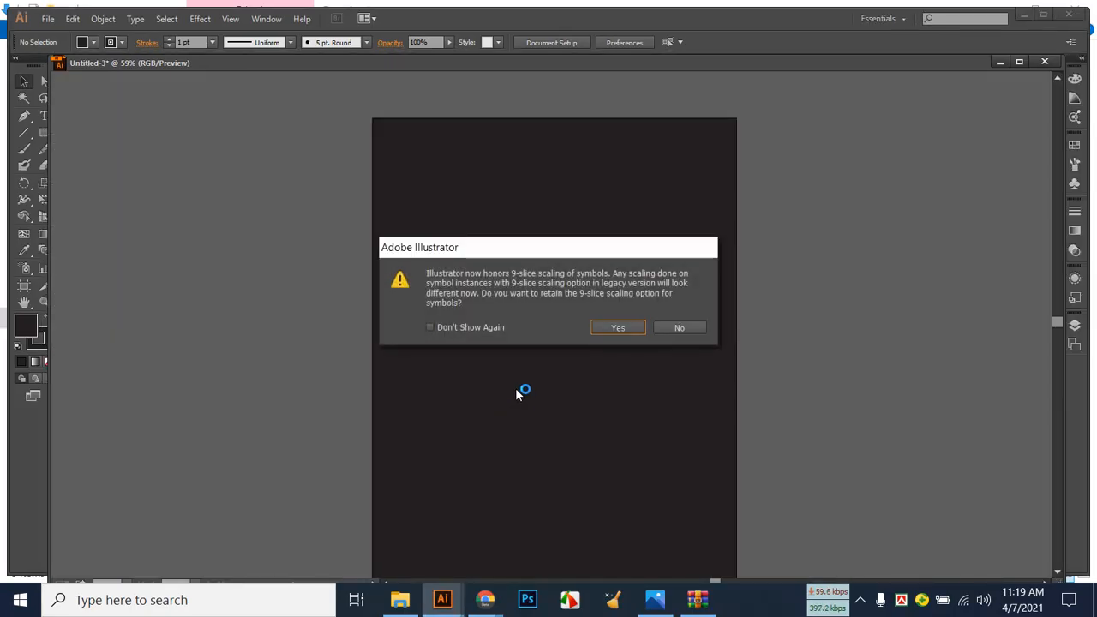
{"action": "left_click", "coordinate": [613, 330]}
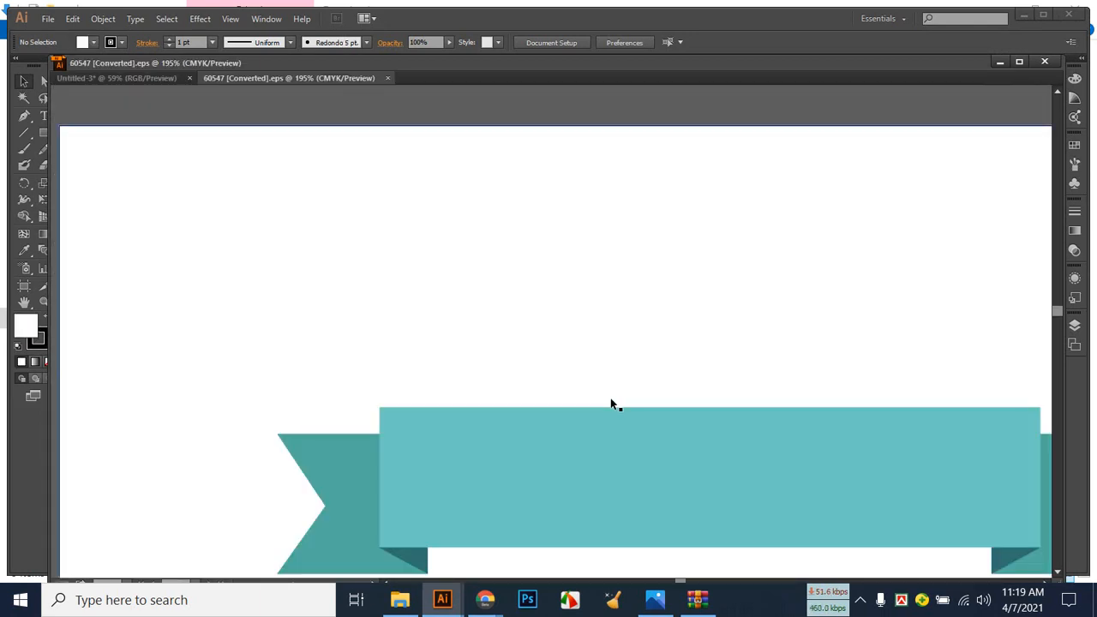
Float the 60547 ribbon document in its own window and shift the black artboard's window down slightly.
{"action": "scroll", "coordinate": [617, 383], "scroll_direction": "down", "scroll_amount": 5}
{"action": "scroll", "coordinate": [619, 386], "scroll_direction": "up", "scroll_amount": 3}
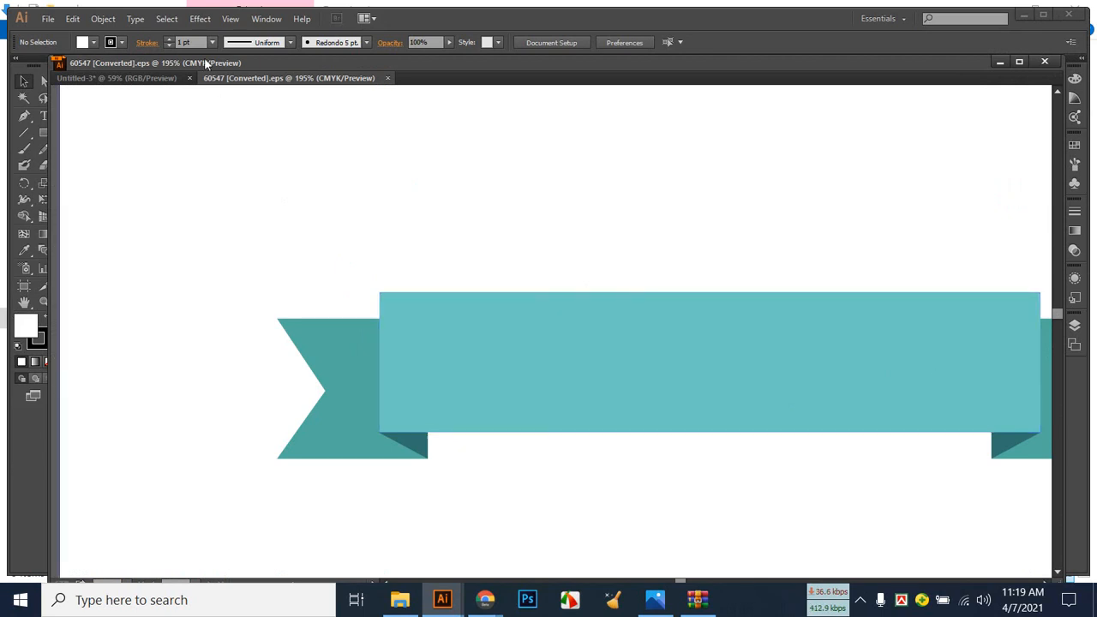
{"action": "left_click_drag", "start_coordinate": [255, 77], "coordinate": [417, 160]}
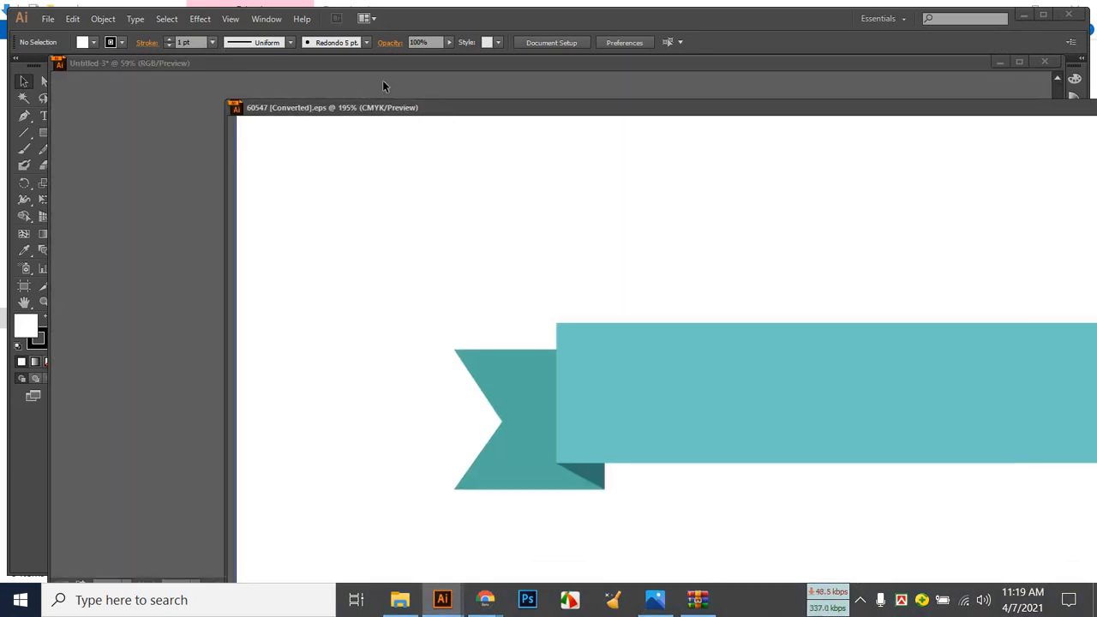
{"action": "left_click_drag", "start_coordinate": [202, 64], "coordinate": [201, 102]}
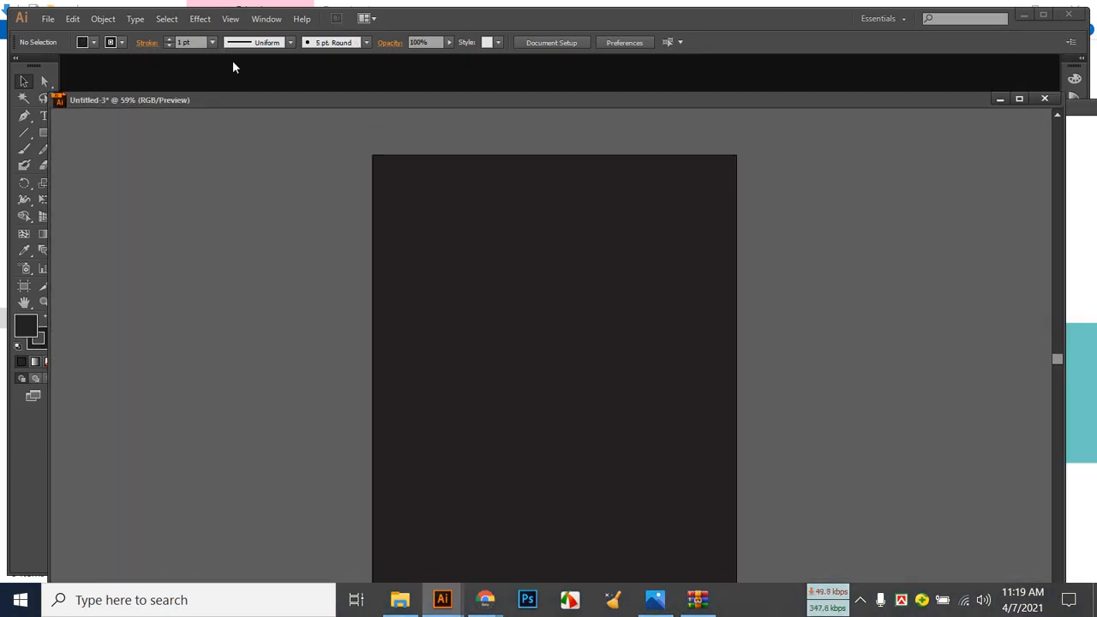
Open medical-seamless-pattern-pattern (1) directly as a document, and open the 3977 EPS file from that archive in Downloads.
{"action": "key", "text": "ctrl+o"}
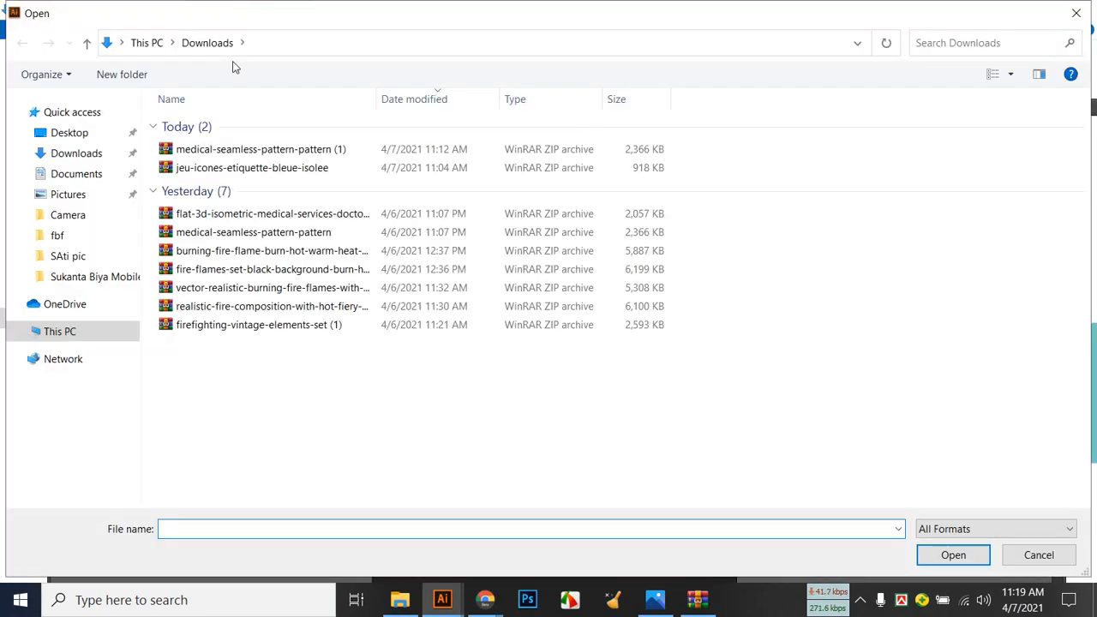
{"action": "double_click", "coordinate": [238, 150]}
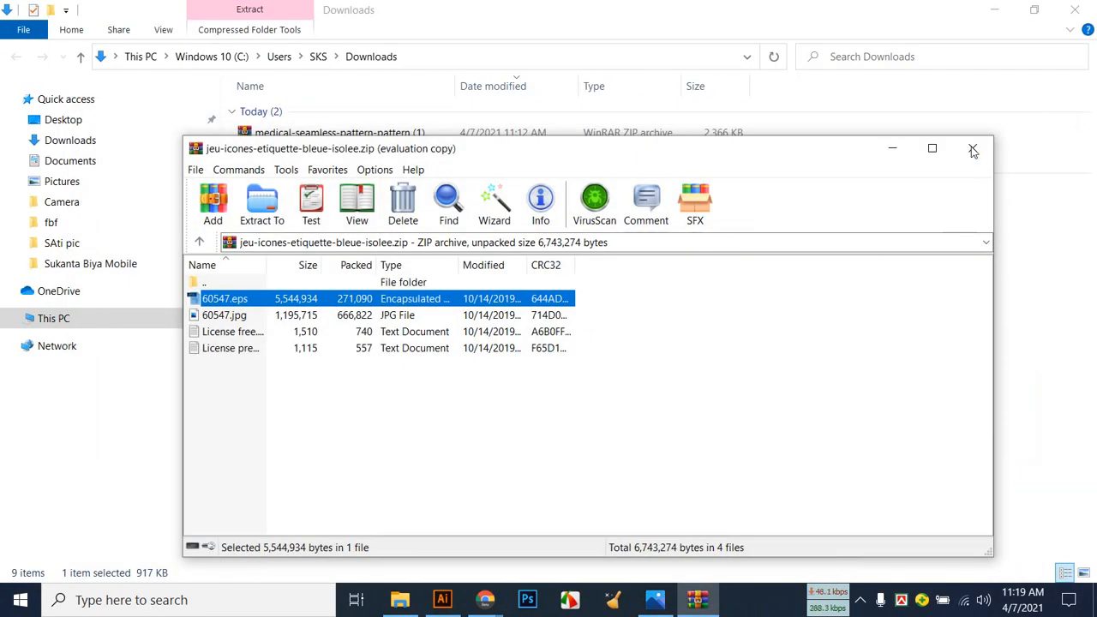
{"action": "left_click", "coordinate": [973, 151]}
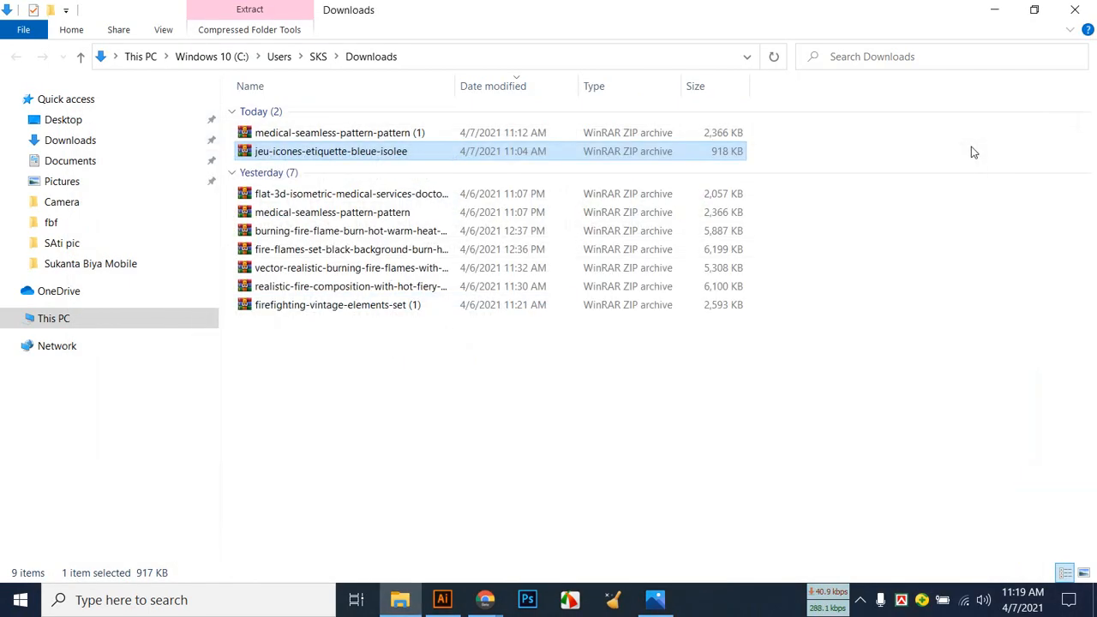
{"action": "left_click", "coordinate": [370, 140]}
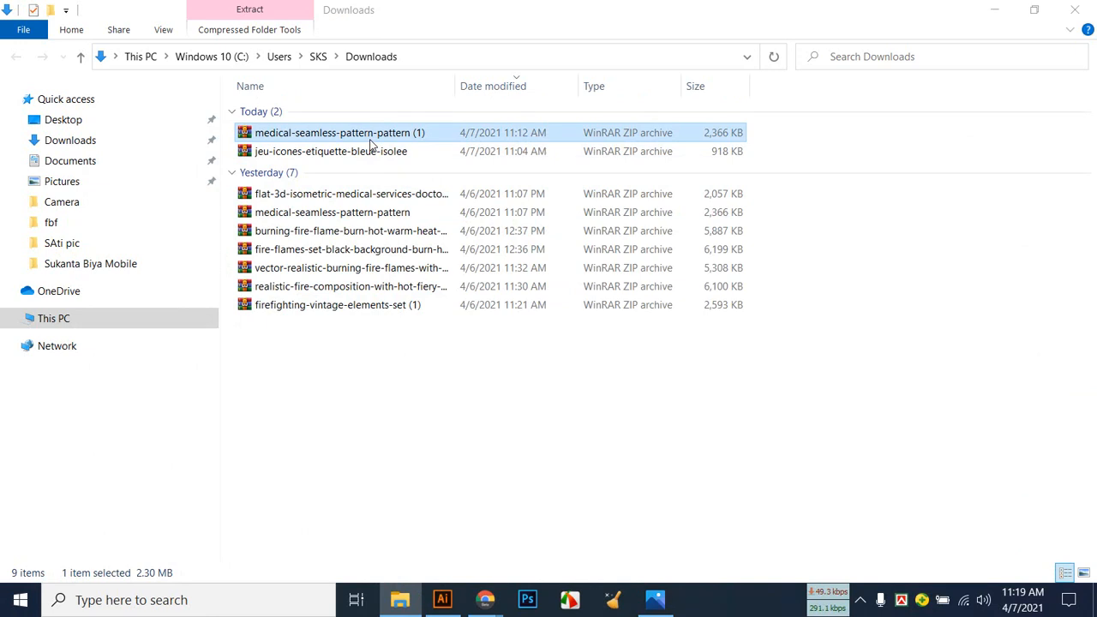
{"action": "double_click", "coordinate": [371, 140]}
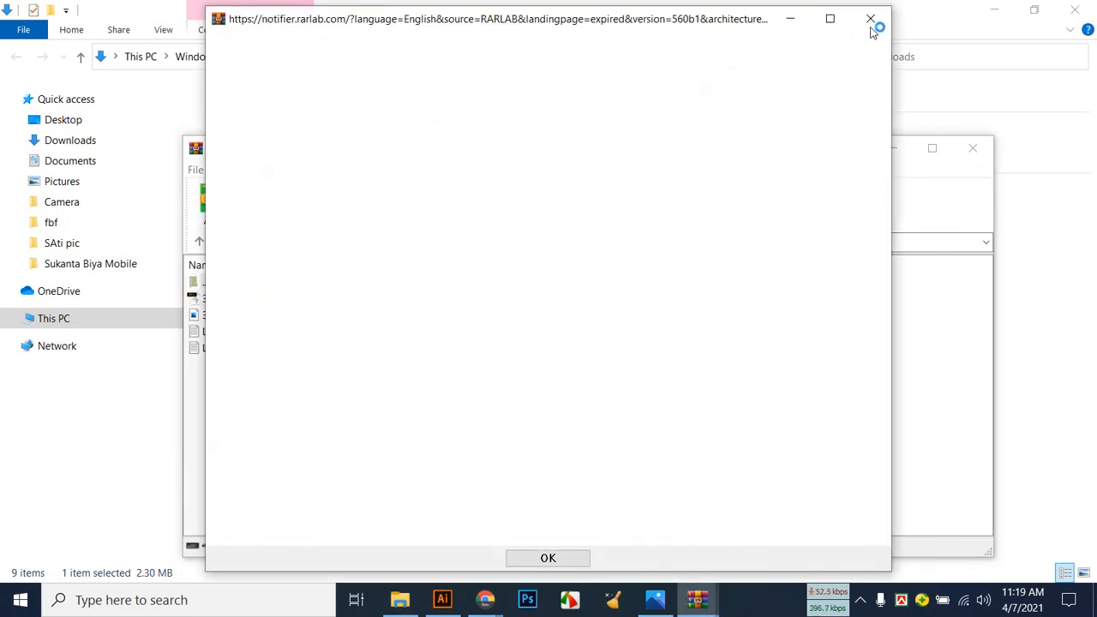
{"action": "left_click", "coordinate": [871, 18]}
{"action": "double_click", "coordinate": [216, 299]}
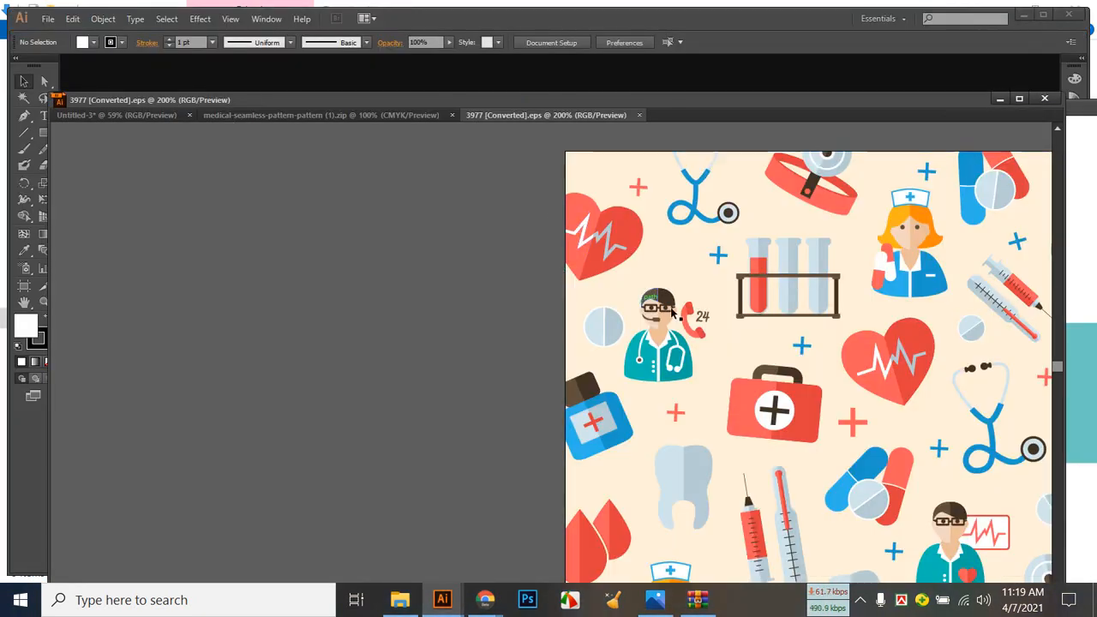
Check the open documents and close the blank medical-seamless-pattern-pattern (1).zip document.
{"action": "left_click", "coordinate": [417, 116]}
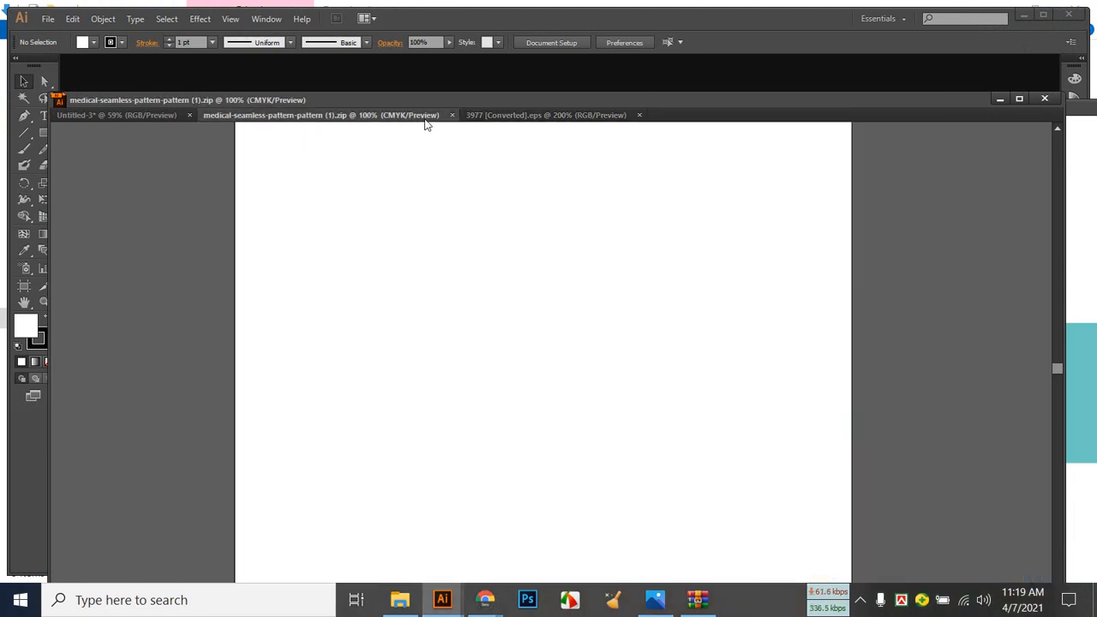
{"action": "left_click", "coordinate": [154, 113]}
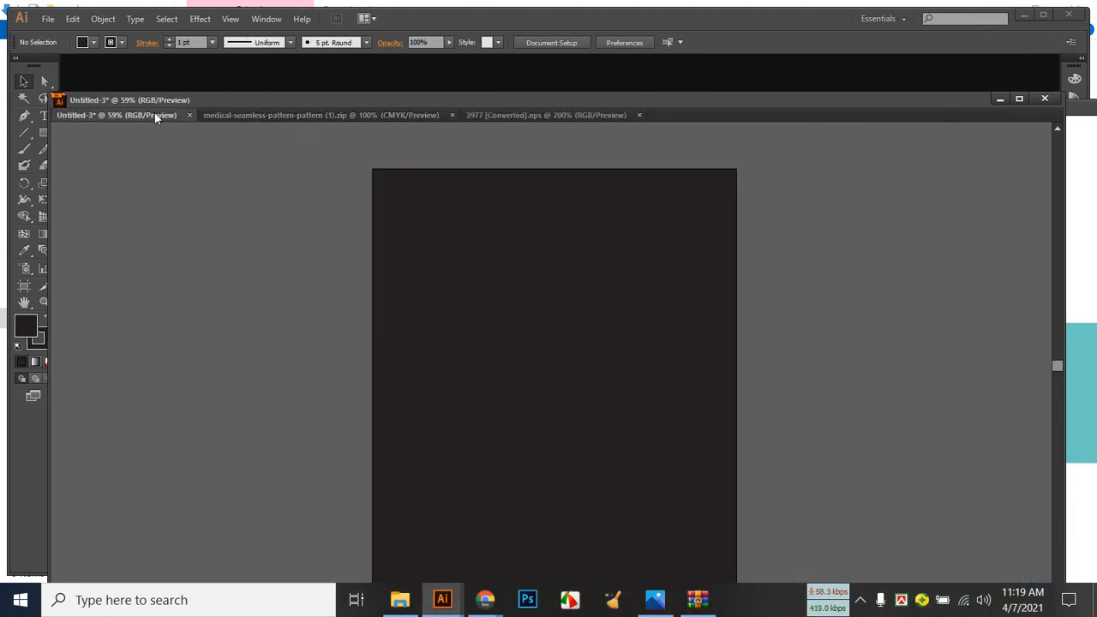
{"action": "left_click", "coordinate": [299, 115]}
{"action": "left_click", "coordinate": [448, 114]}
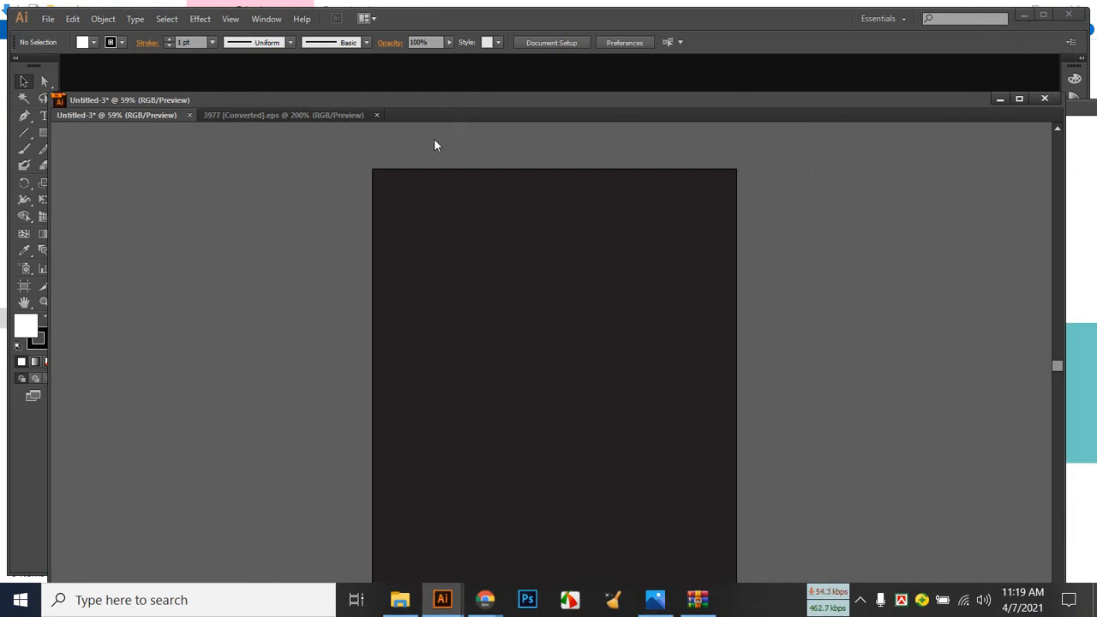
Move the pattern artwork in the 3977 document slightly and float that document in a separate window below the artboard.
{"action": "left_click", "coordinate": [335, 114]}
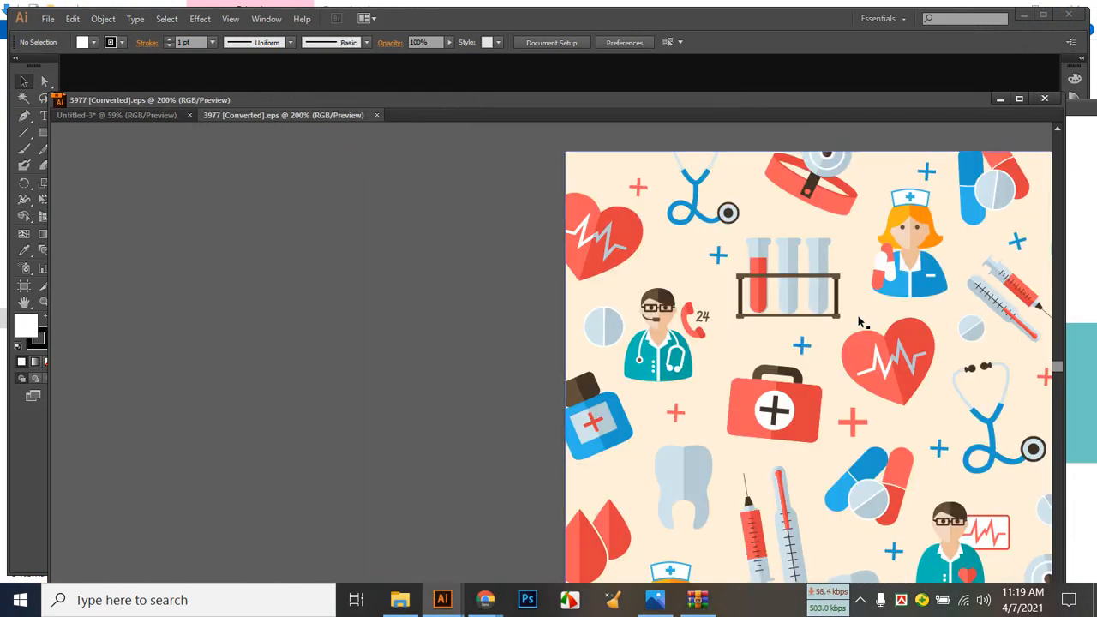
{"action": "left_click_drag", "start_coordinate": [889, 269], "coordinate": [815, 315]}
{"action": "left_click_drag", "start_coordinate": [255, 113], "coordinate": [381, 182]}
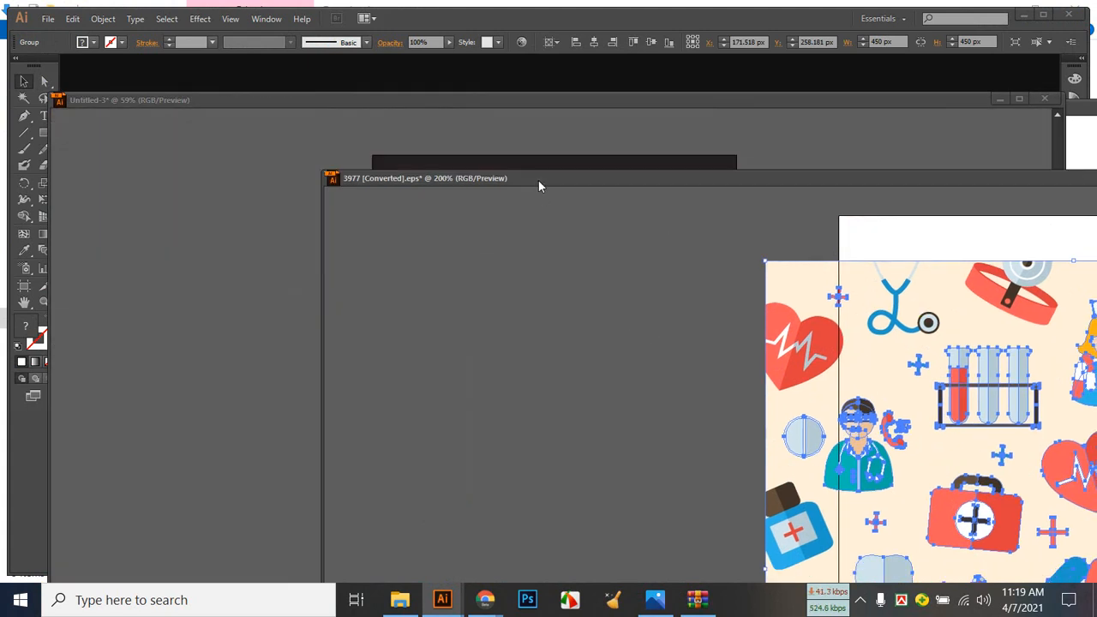
{"action": "left_click_drag", "start_coordinate": [538, 179], "coordinate": [538, 289]}
Copy the medical pattern from the 3977 document into the black artboard document and place it just left of the artboard.
{"action": "left_click_drag", "start_coordinate": [895, 403], "coordinate": [112, 139]}
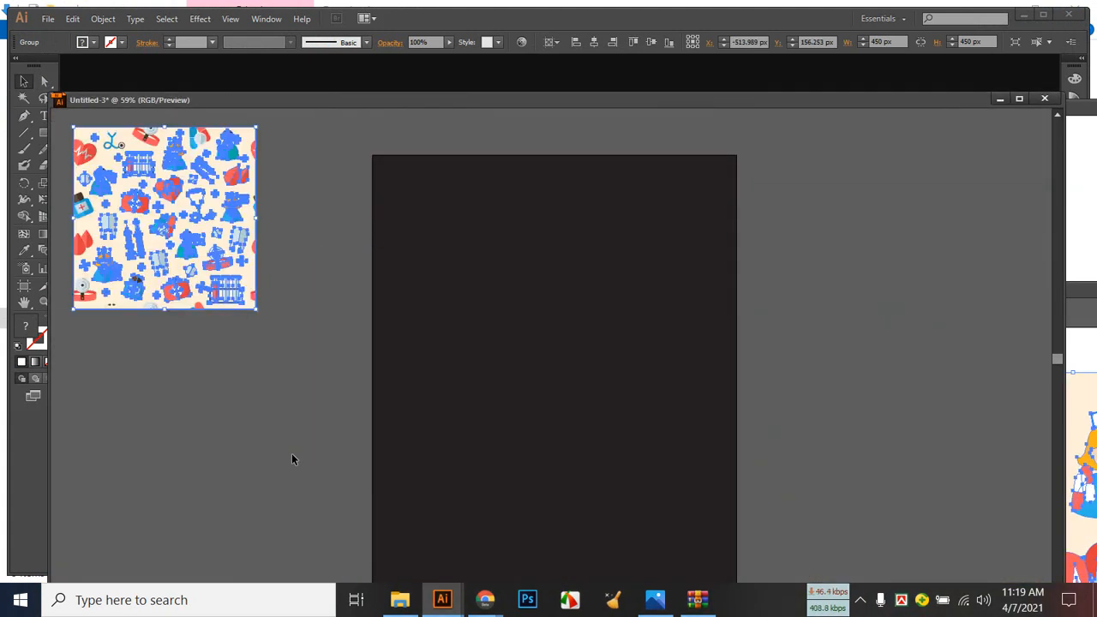
{"action": "left_click", "coordinate": [292, 450]}
{"action": "left_click_drag", "start_coordinate": [189, 248], "coordinate": [250, 356]}
{"action": "left_click", "coordinate": [1033, 157]}
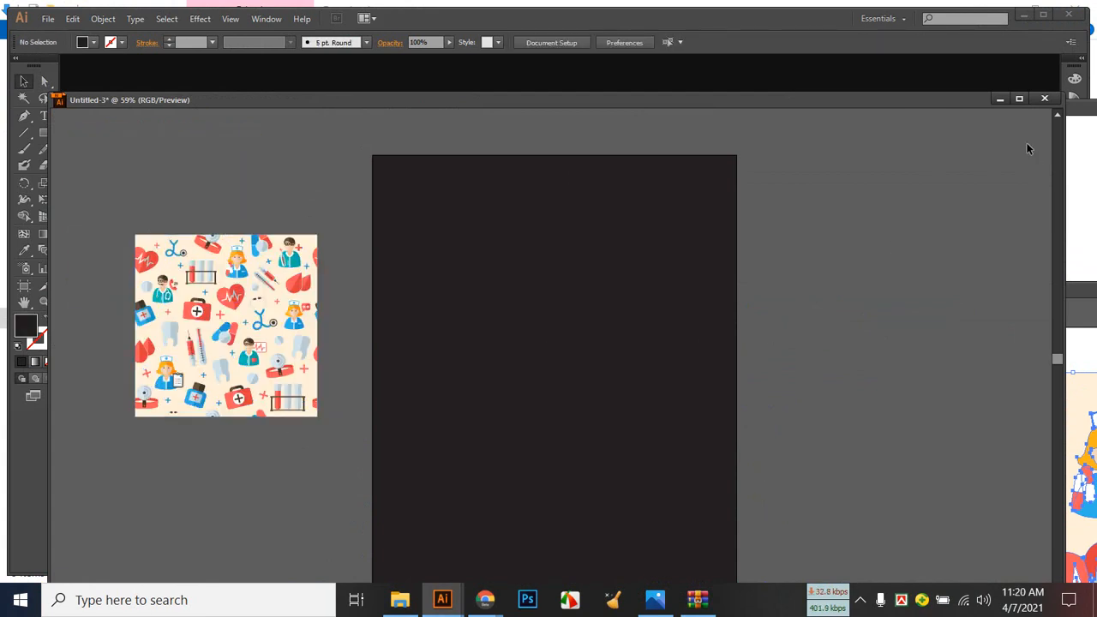
Rearrange the floating document windows and close the 3977 medical pattern document.
{"action": "left_click_drag", "start_coordinate": [967, 105], "coordinate": [491, 250]}
{"action": "left_click", "coordinate": [1047, 219]}
{"action": "left_click", "coordinate": [1048, 320]}
{"action": "left_click_drag", "start_coordinate": [997, 287], "coordinate": [510, 97]}
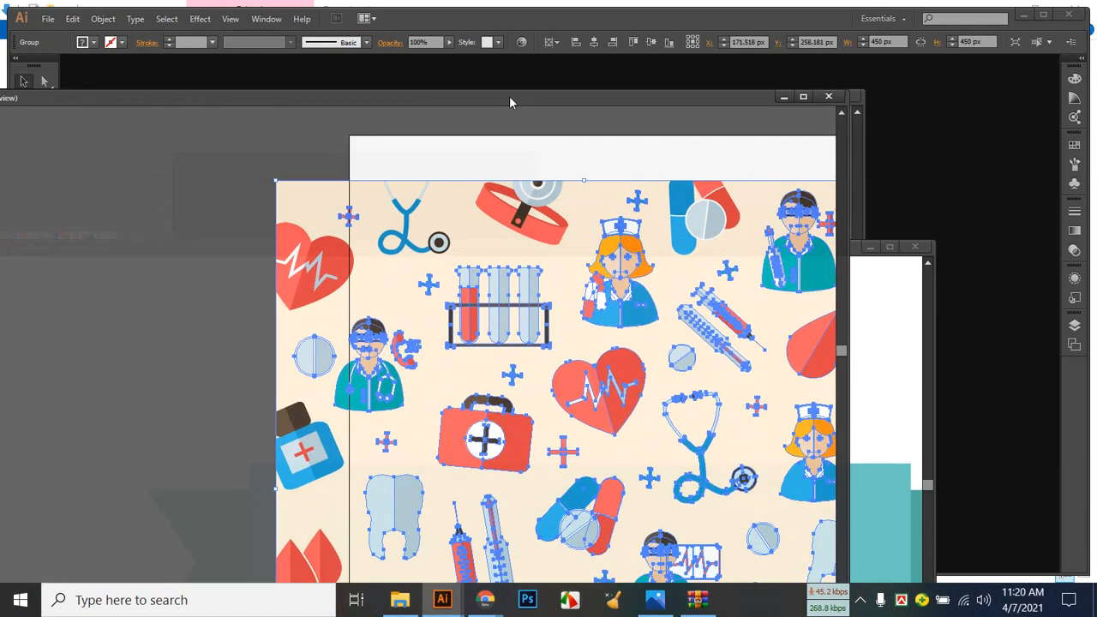
{"action": "left_click", "coordinate": [827, 96]}
{"action": "left_click", "coordinate": [622, 324]}
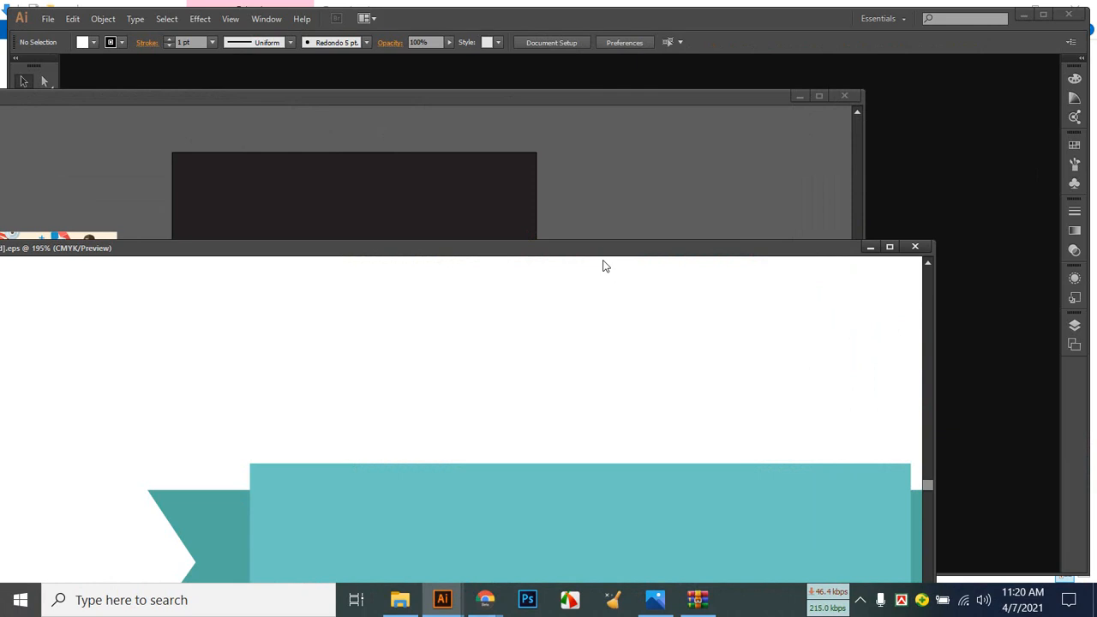
Show the full ribbon set in the 60547 document and float its window beside the black artboard document.
{"action": "left_click_drag", "start_coordinate": [601, 249], "coordinate": [766, 120]}
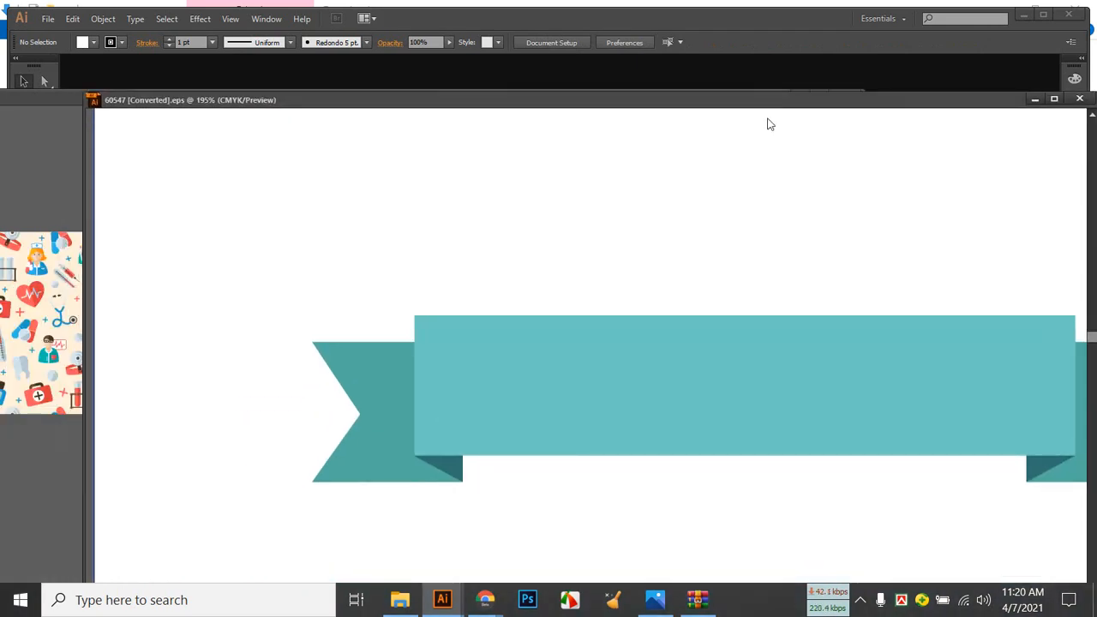
{"action": "scroll", "coordinate": [760, 248], "scroll_direction": "down", "scroll_amount": 3}
{"action": "scroll", "coordinate": [755, 246], "scroll_direction": "down", "scroll_amount": 8}
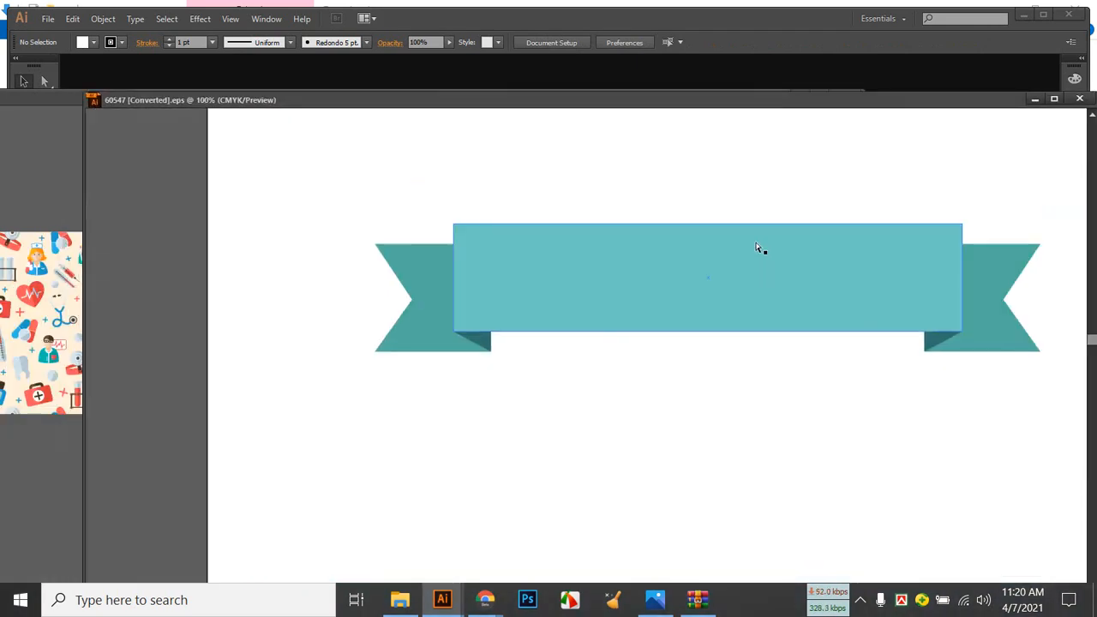
{"action": "scroll", "coordinate": [756, 247], "scroll_direction": "down", "scroll_amount": 2}
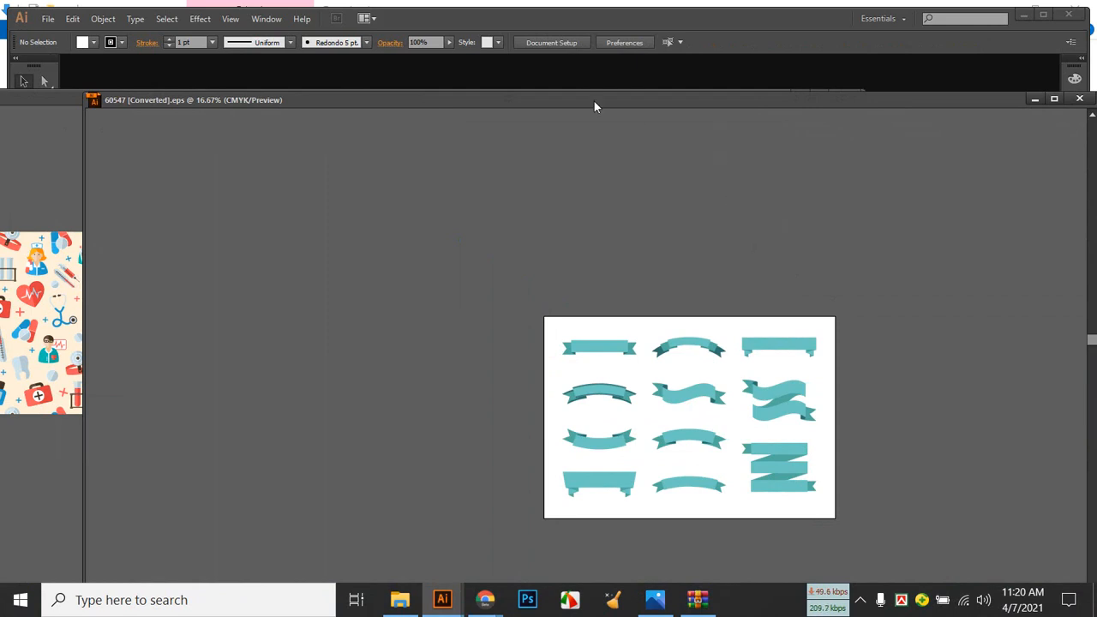
{"action": "left_click_drag", "start_coordinate": [578, 106], "coordinate": [578, 96]}
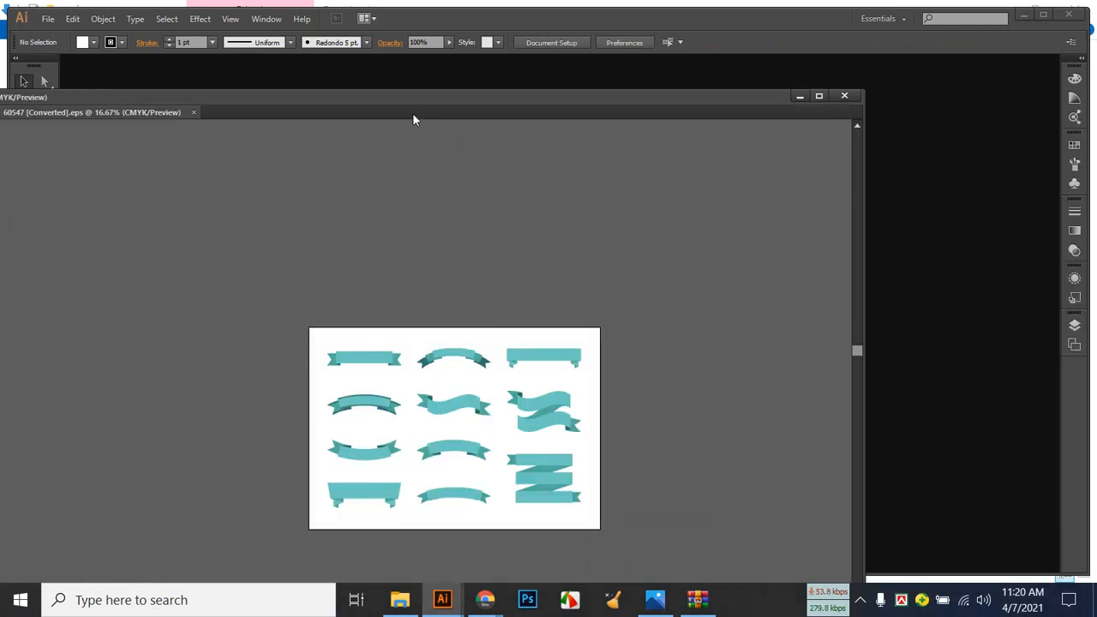
{"action": "left_click_drag", "start_coordinate": [412, 119], "coordinate": [527, 189]}
{"action": "left_click_drag", "start_coordinate": [286, 193], "coordinate": [282, 243]}
{"action": "left_click_drag", "start_coordinate": [411, 226], "coordinate": [661, 154]}
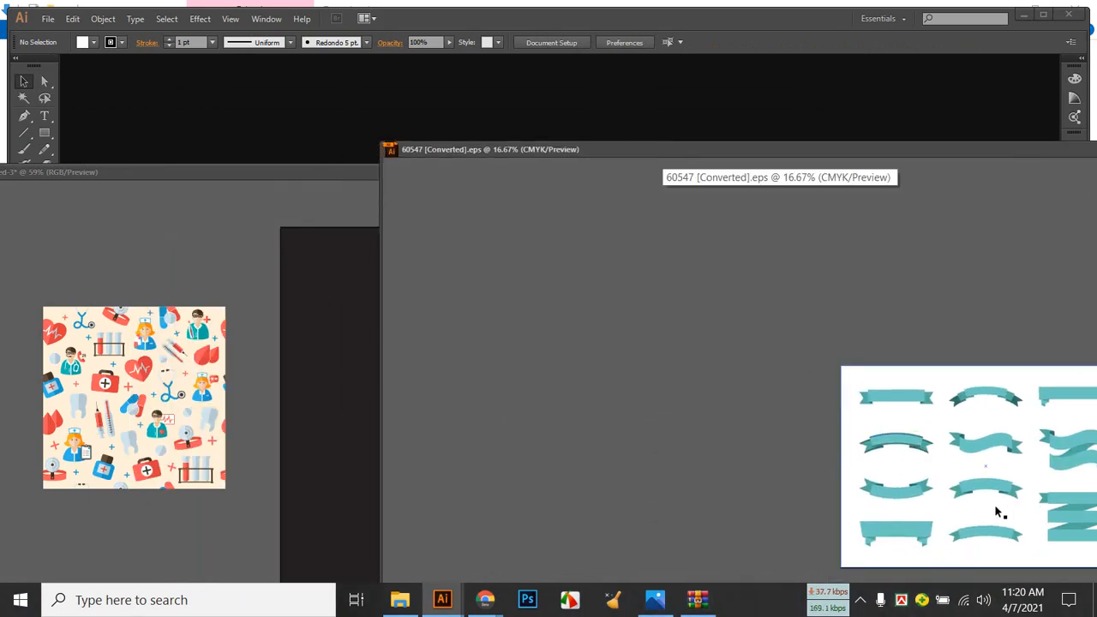
Copy the whole ribbon set from the 60547 document into the black artboard document and move the ribbon document's window aside.
{"action": "left_click_drag", "start_coordinate": [918, 498], "coordinate": [173, 254]}
{"action": "left_click", "coordinate": [1047, 390]}
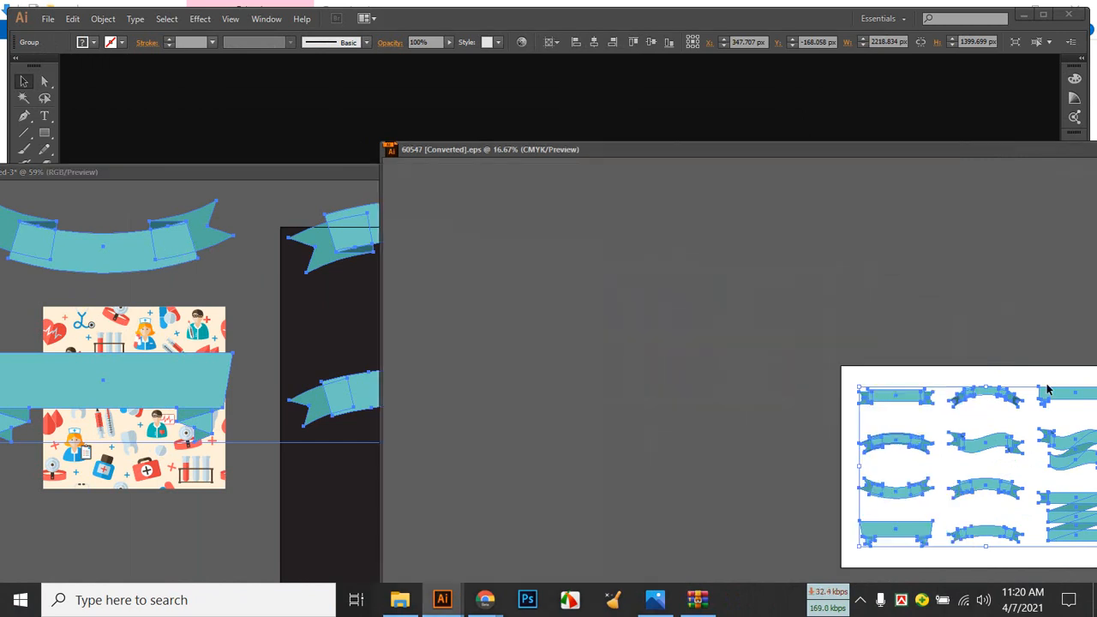
{"action": "left_click_drag", "start_coordinate": [1026, 159], "coordinate": [806, 210]}
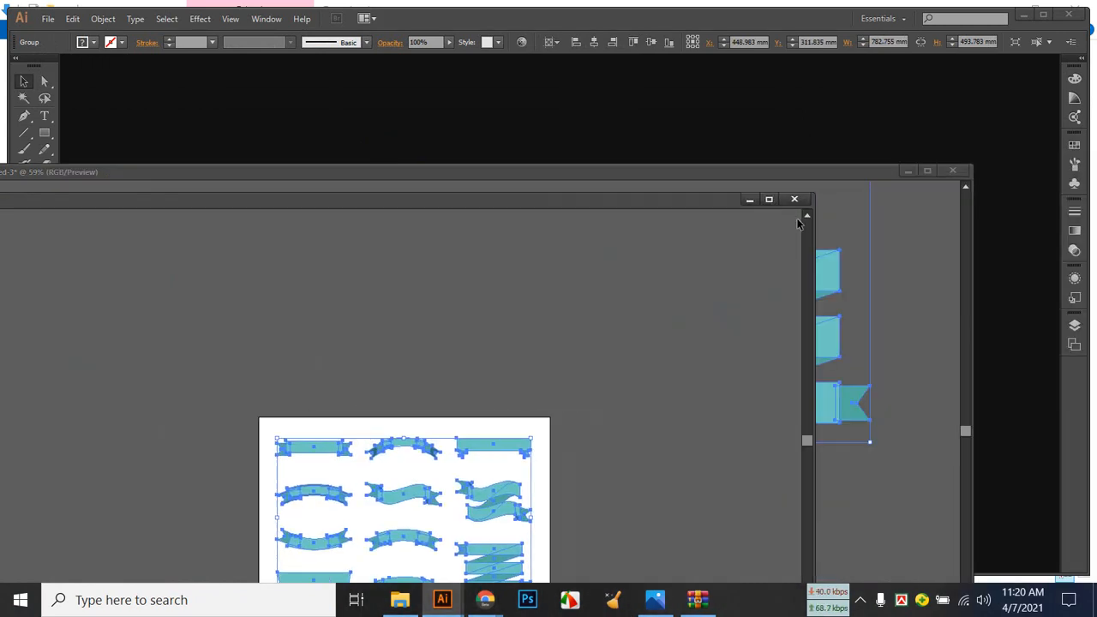
Dock the black artboard document's window into the main workspace and bring the pasted ribbon set near the artboard.
{"action": "left_click_drag", "start_coordinate": [754, 172], "coordinate": [862, 65]}
{"action": "left_click_drag", "start_coordinate": [858, 279], "coordinate": [872, 393]}
{"action": "left_click_drag", "start_coordinate": [984, 443], "coordinate": [458, 169]}
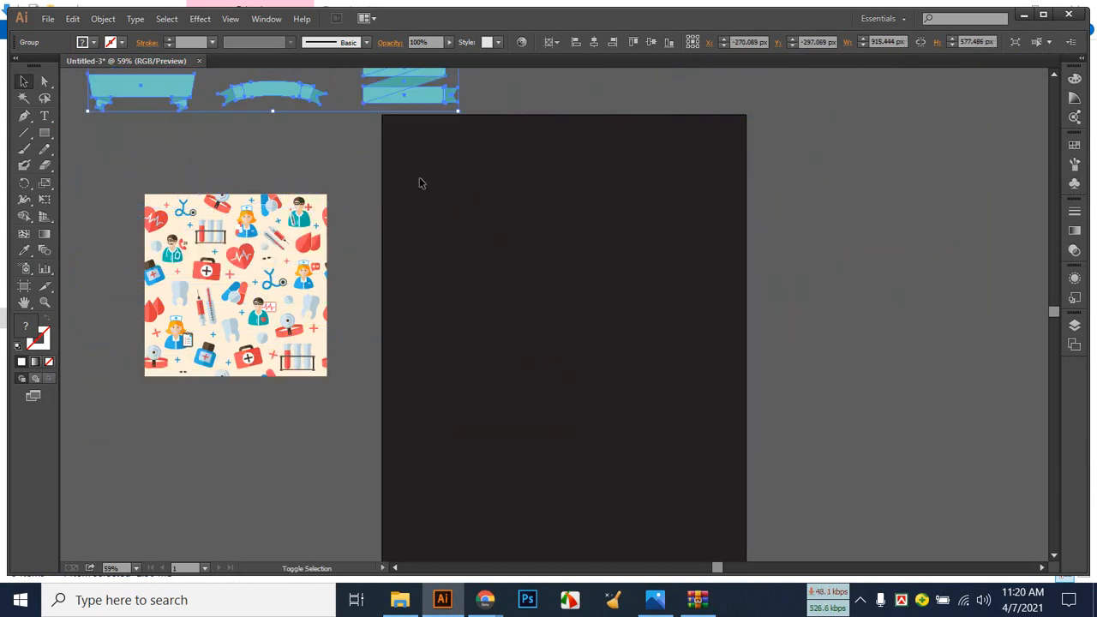
Scale the whole ribbon set down to about half its size and place it just right of the artboard.
{"action": "left_click_drag", "start_coordinate": [297, 93], "coordinate": [847, 447]}
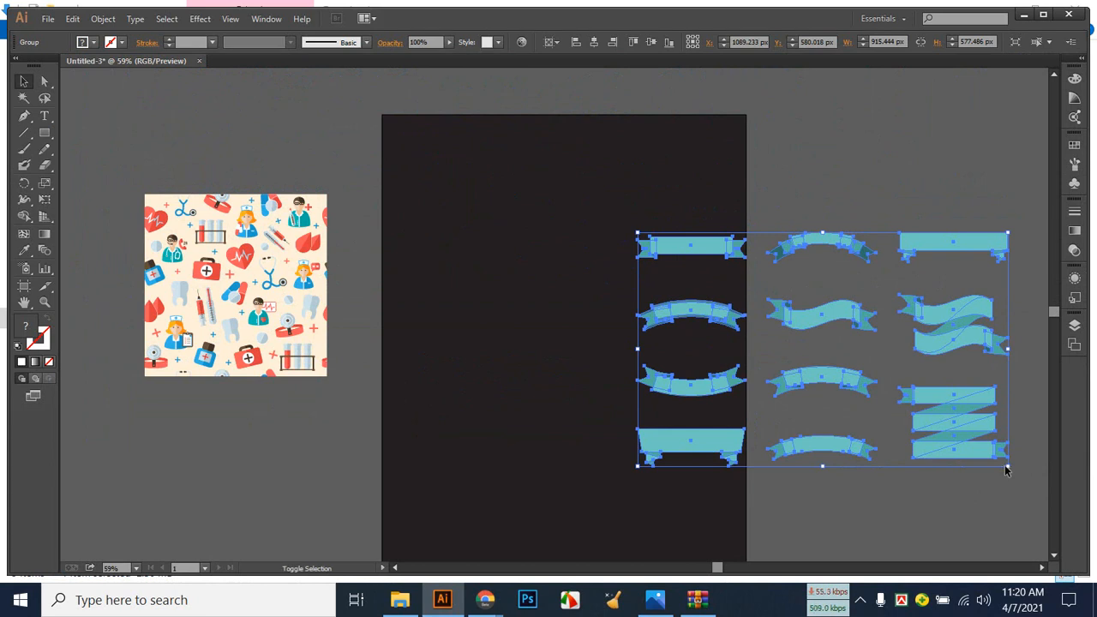
{"action": "left_click_drag", "start_coordinate": [1007, 467], "coordinate": [815, 392]}
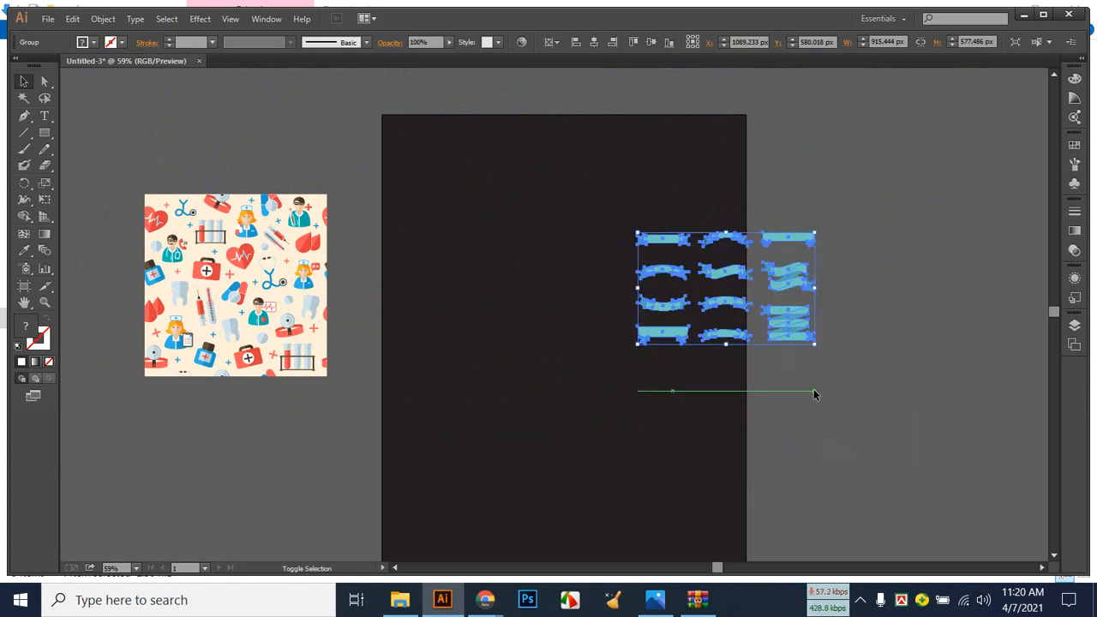
{"action": "left_click", "coordinate": [916, 360]}
{"action": "left_click_drag", "start_coordinate": [745, 276], "coordinate": [925, 231]}
{"action": "left_click", "coordinate": [967, 381]}
{"action": "scroll", "coordinate": [532, 284], "scroll_direction": "down", "scroll_amount": 1}
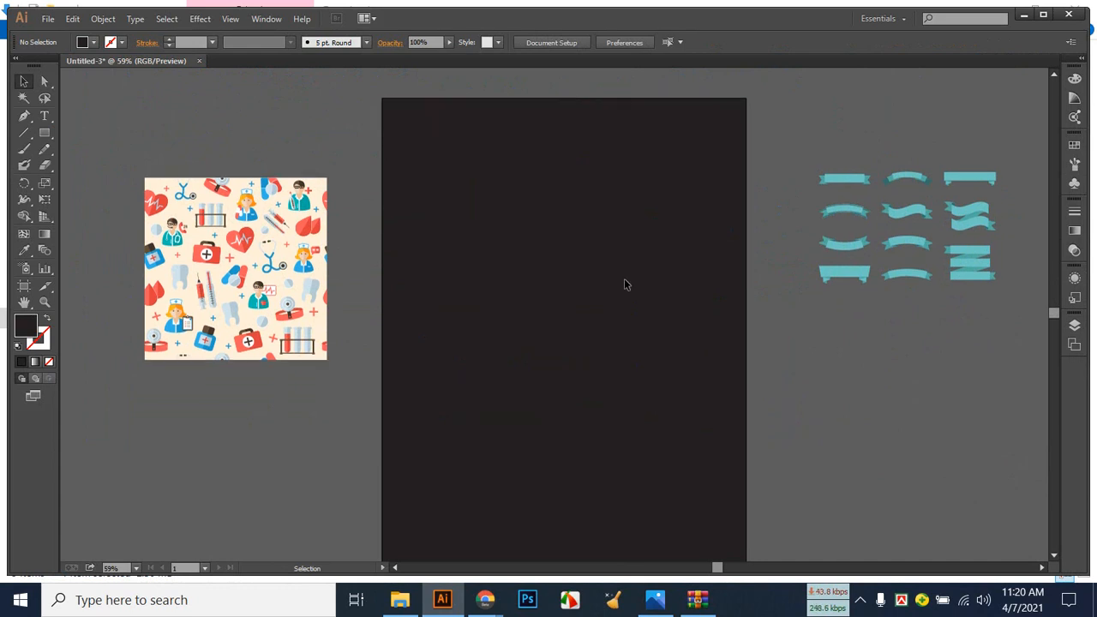
{"action": "left_click_drag", "start_coordinate": [908, 214], "coordinate": [872, 288]}
{"action": "left_click", "coordinate": [319, 355]}
{"action": "left_click", "coordinate": [329, 452]}
Switch to Chrome, reload the Facebook page and check the live video's dashboard.
{"action": "mouse_move", "coordinate": [485, 597]}
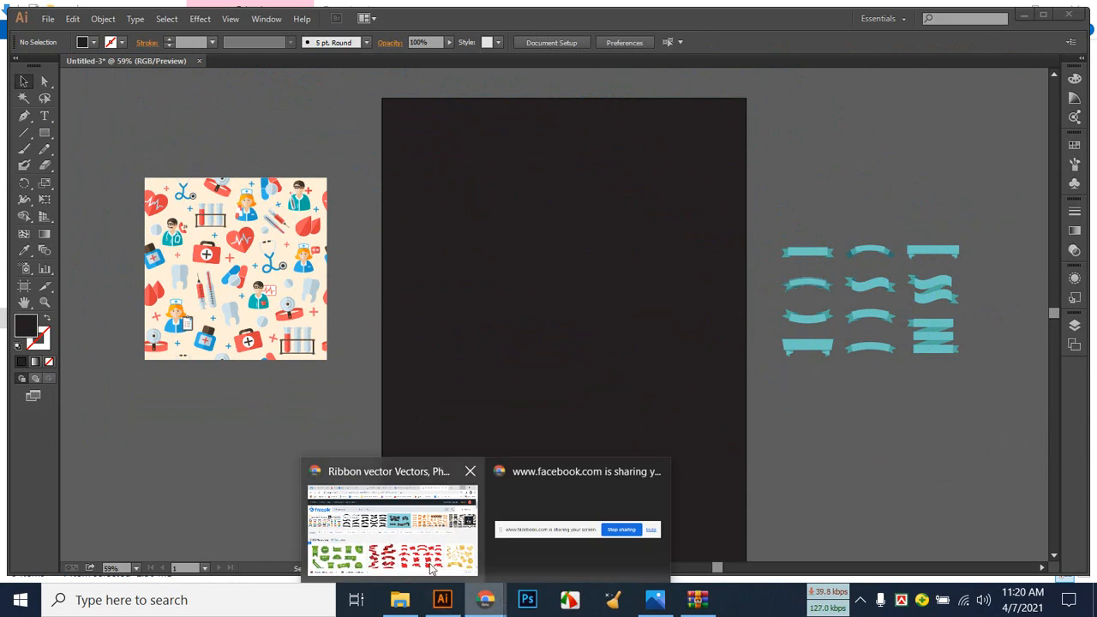
{"action": "left_click", "coordinate": [397, 543]}
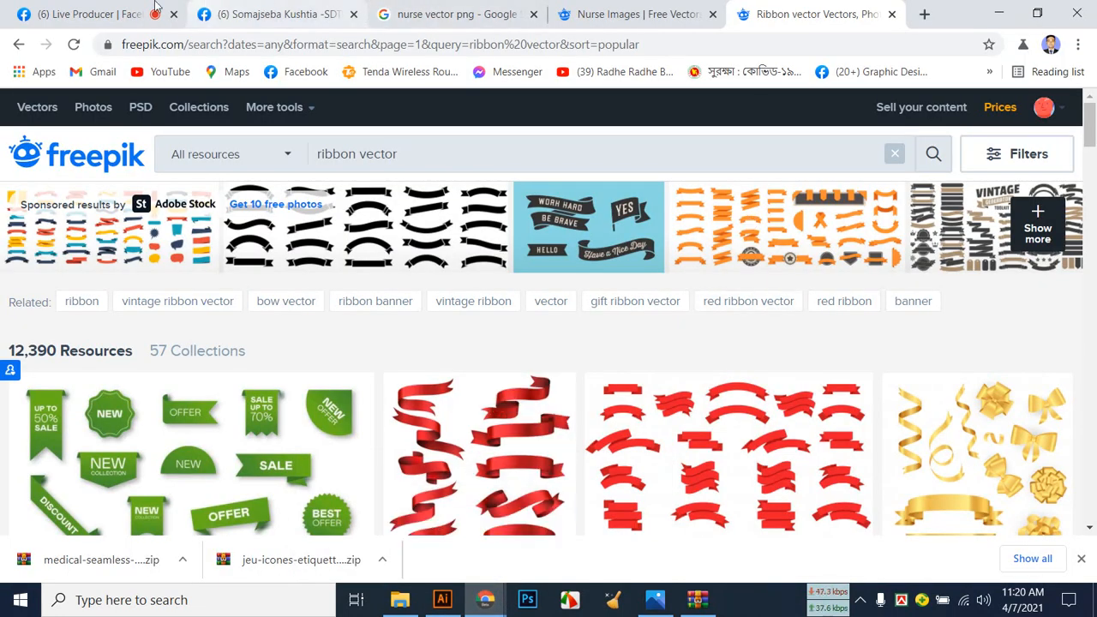
{"action": "left_click", "coordinate": [302, 11]}
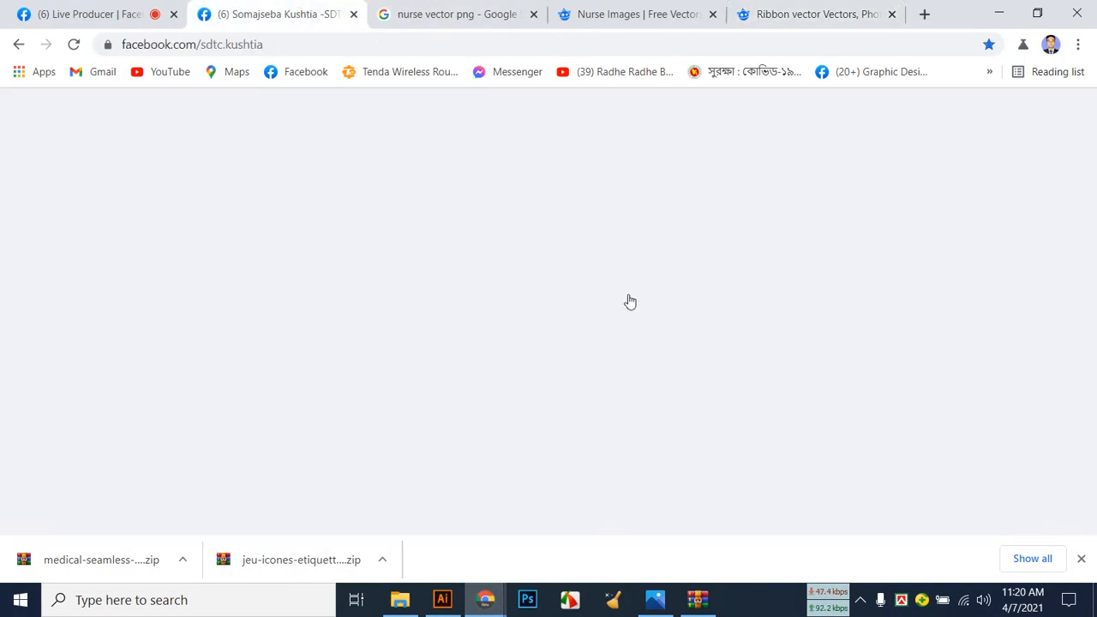
{"action": "scroll", "coordinate": [873, 327], "scroll_direction": "down", "scroll_amount": 2}
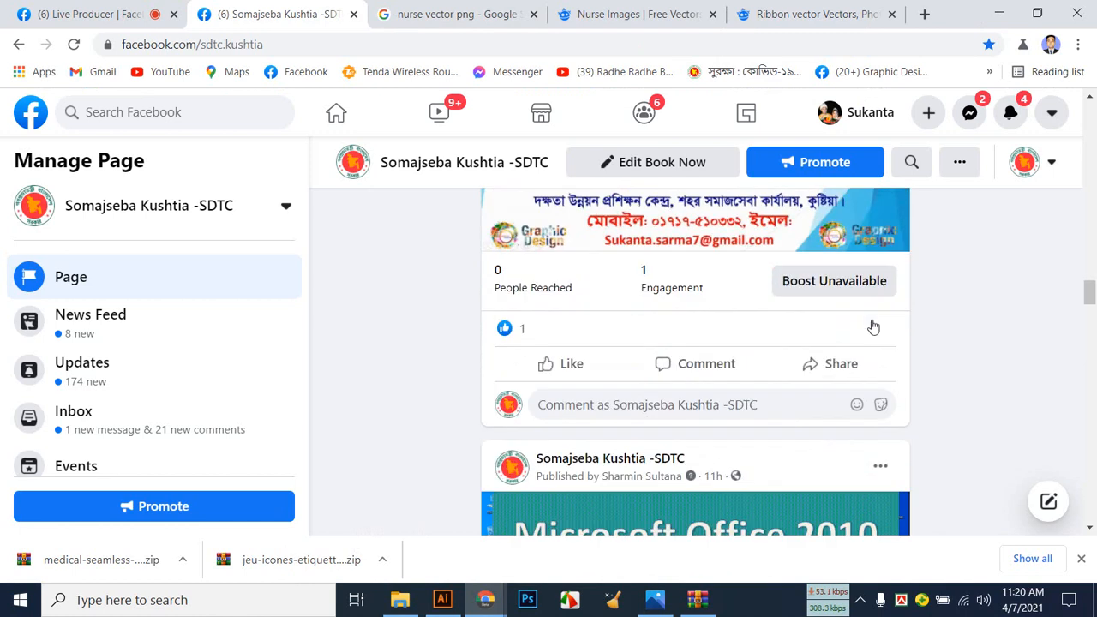
{"action": "left_click", "coordinate": [341, 107]}
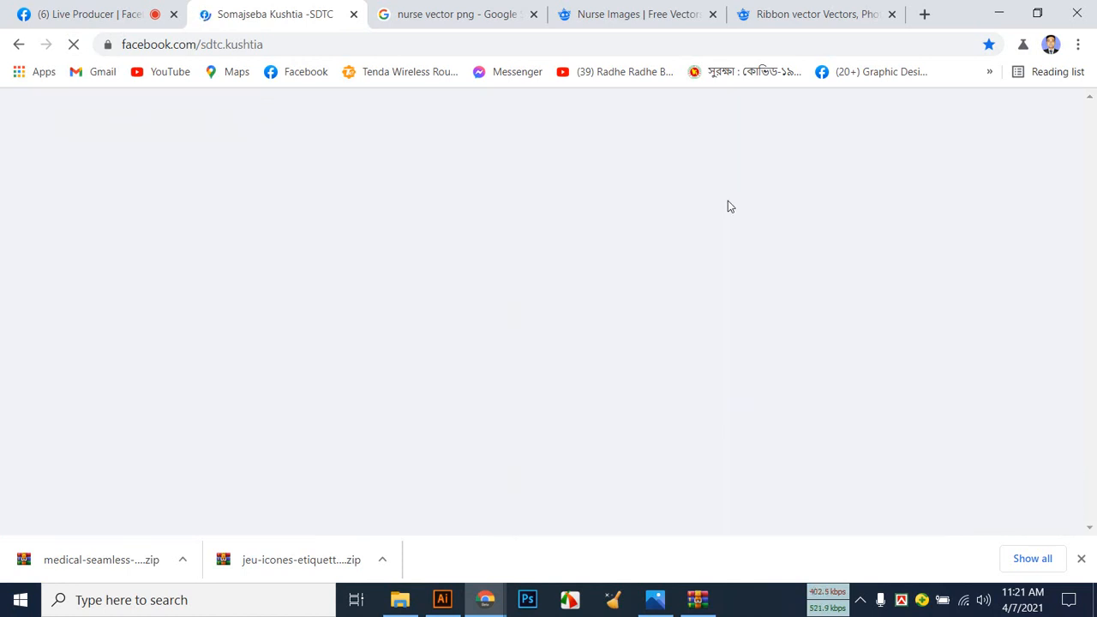
{"action": "left_click", "coordinate": [103, 15]}
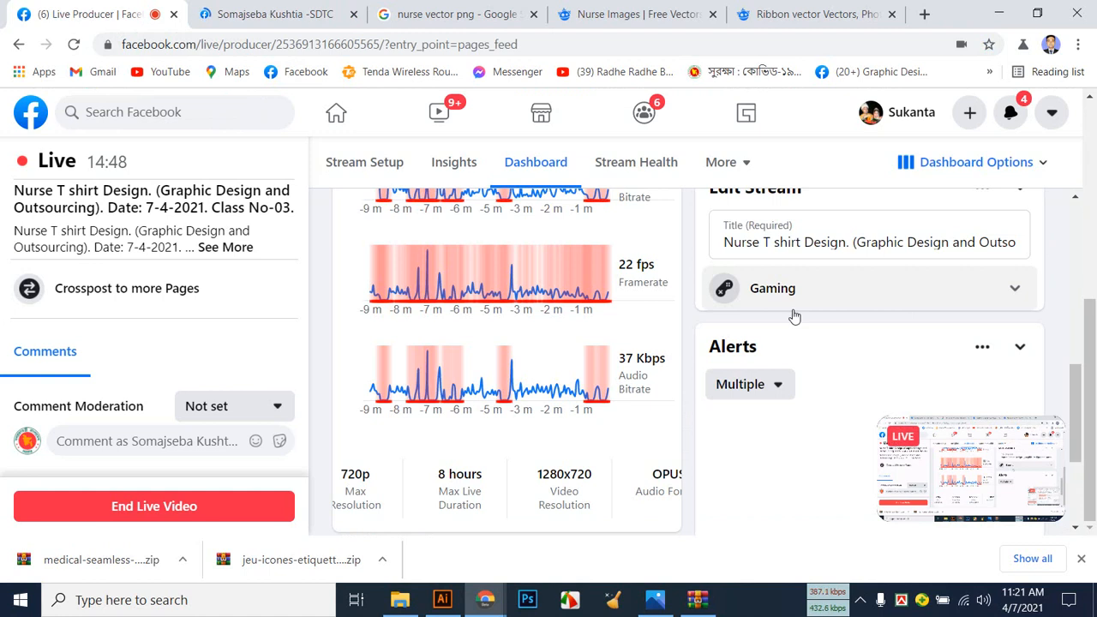
Examine the live nurse T-shirt class post and its engagement on the Facebook page, and return to Illustrator.
{"action": "left_click", "coordinate": [285, 19]}
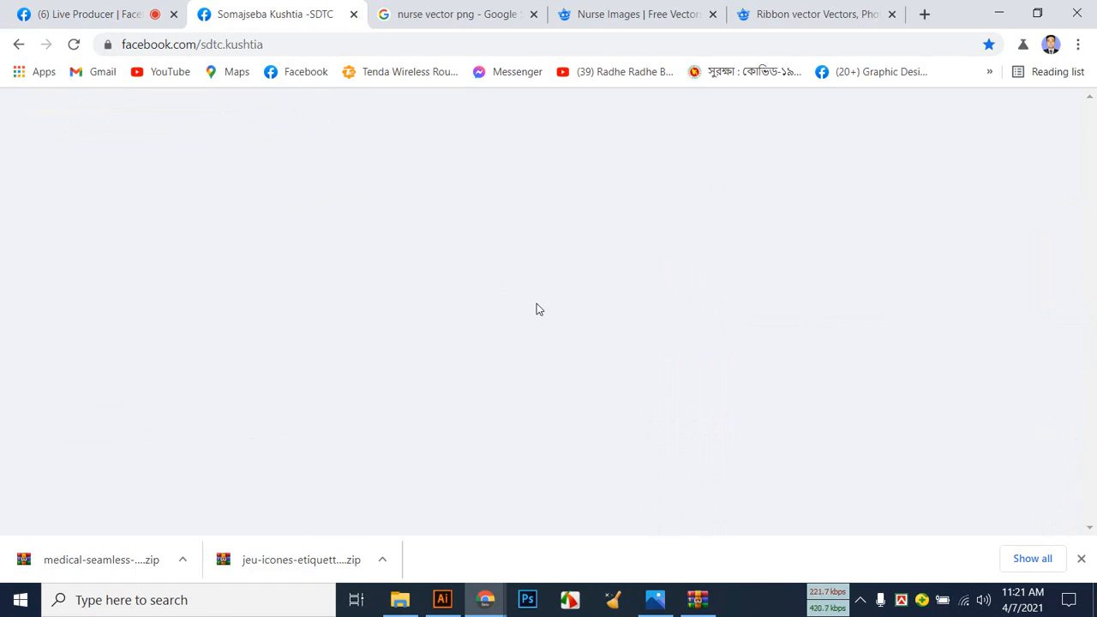
{"action": "scroll", "coordinate": [549, 310], "scroll_direction": "down", "scroll_amount": 3}
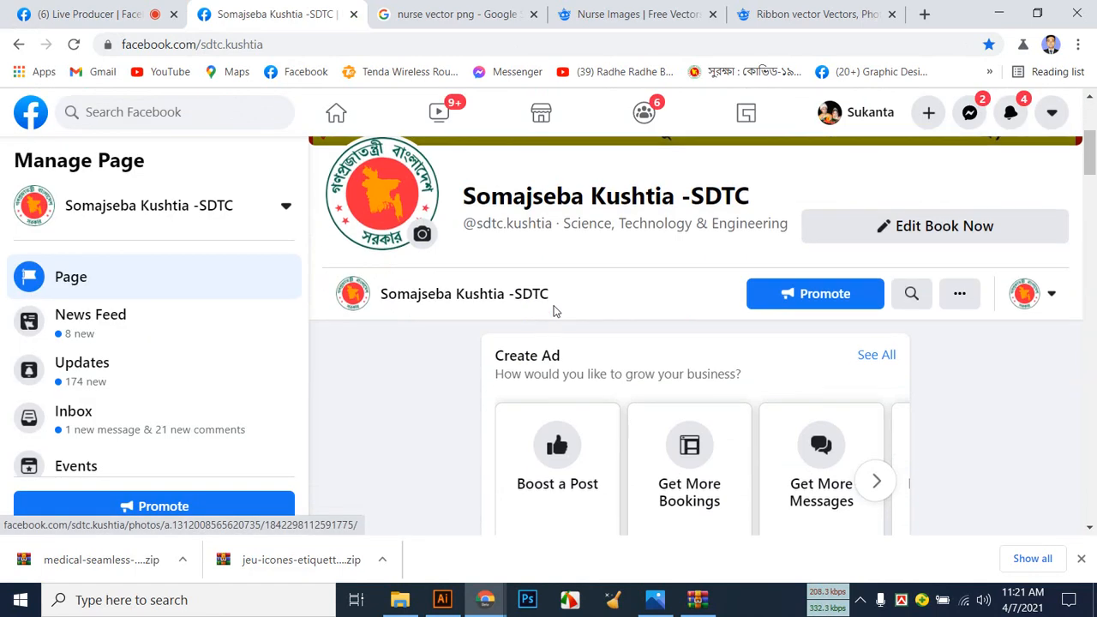
{"action": "scroll", "coordinate": [554, 311], "scroll_direction": "down", "scroll_amount": 10}
{"action": "scroll", "coordinate": [555, 307], "scroll_direction": "down", "scroll_amount": 15}
{"action": "scroll", "coordinate": [558, 310], "scroll_direction": "down", "scroll_amount": 10}
{"action": "scroll", "coordinate": [558, 309], "scroll_direction": "up", "scroll_amount": 1}
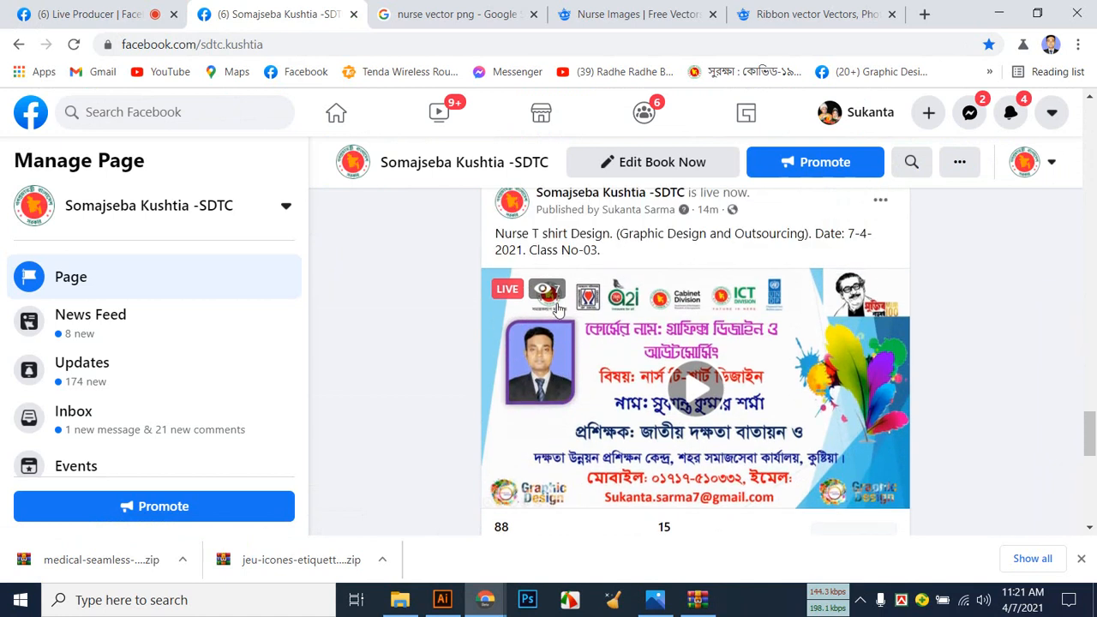
{"action": "scroll", "coordinate": [557, 310], "scroll_direction": "up", "scroll_amount": 1}
{"action": "scroll", "coordinate": [558, 313], "scroll_direction": "down", "scroll_amount": 2}
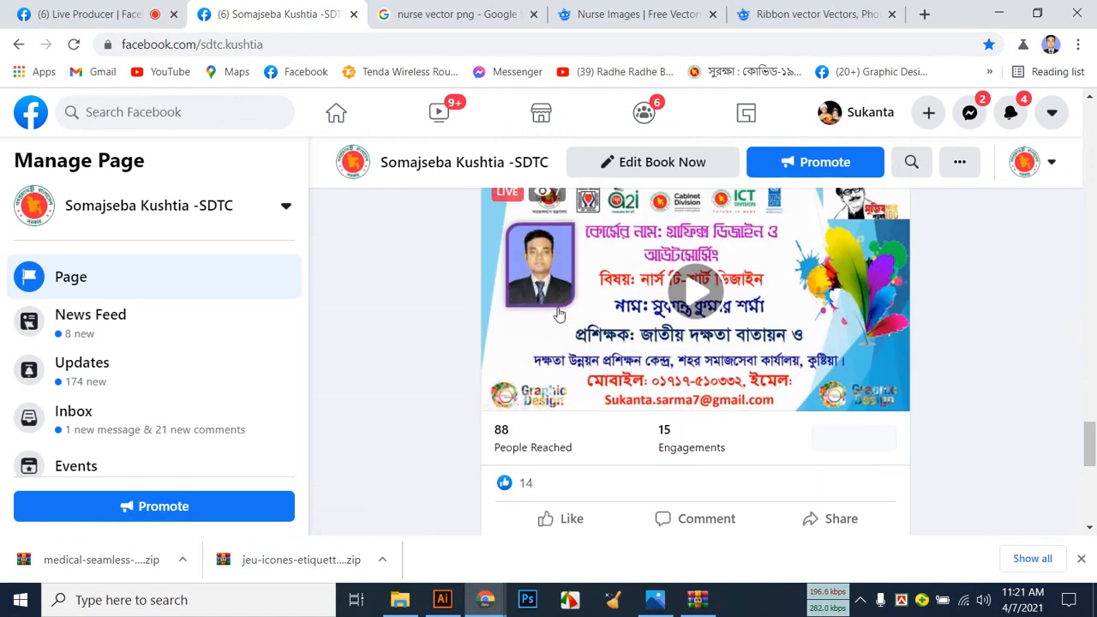
{"action": "scroll", "coordinate": [557, 314], "scroll_direction": "down", "scroll_amount": 1}
{"action": "scroll", "coordinate": [557, 314], "scroll_direction": "down", "scroll_amount": 1}
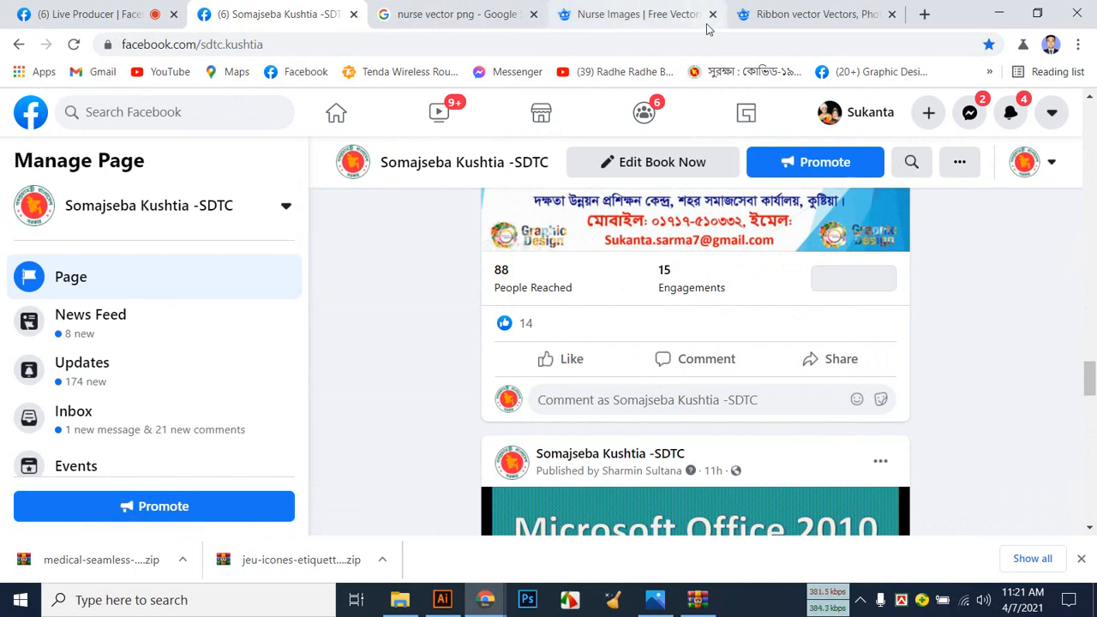
{"action": "left_click", "coordinate": [787, 15]}
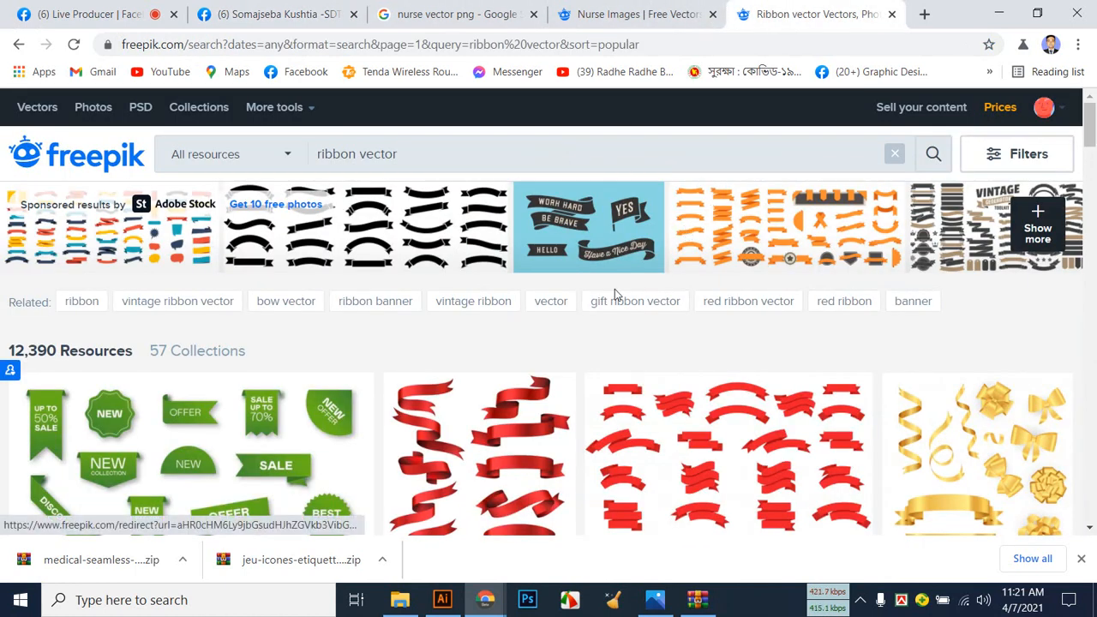
{"action": "left_click", "coordinate": [454, 606]}
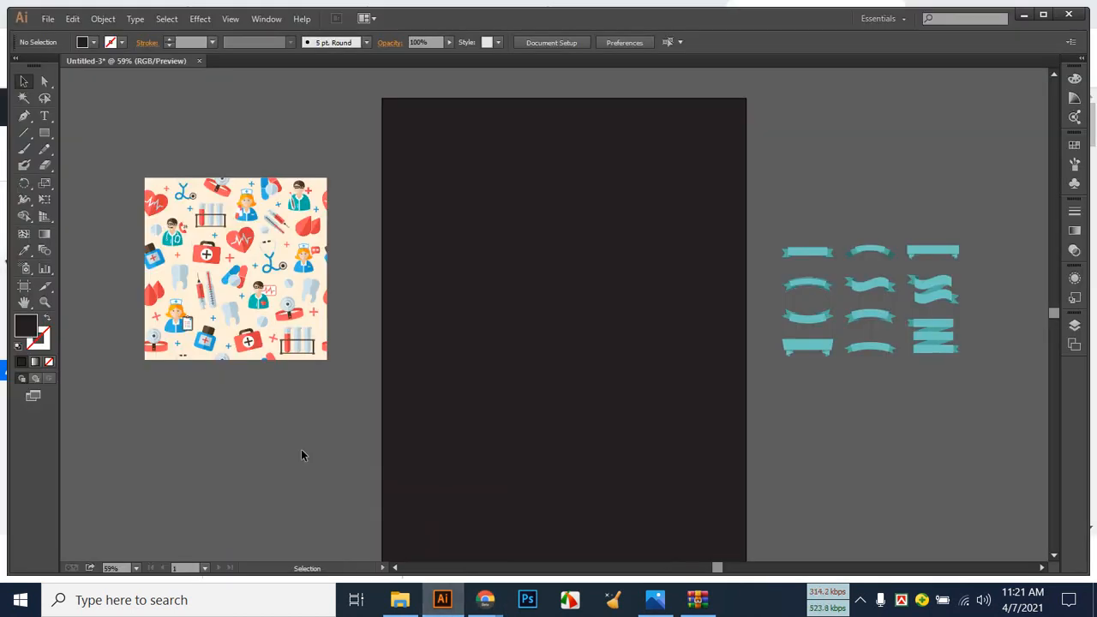
Scale the medical pattern up proportionally to about 823 by 823 px.
{"action": "left_click", "coordinate": [255, 310]}
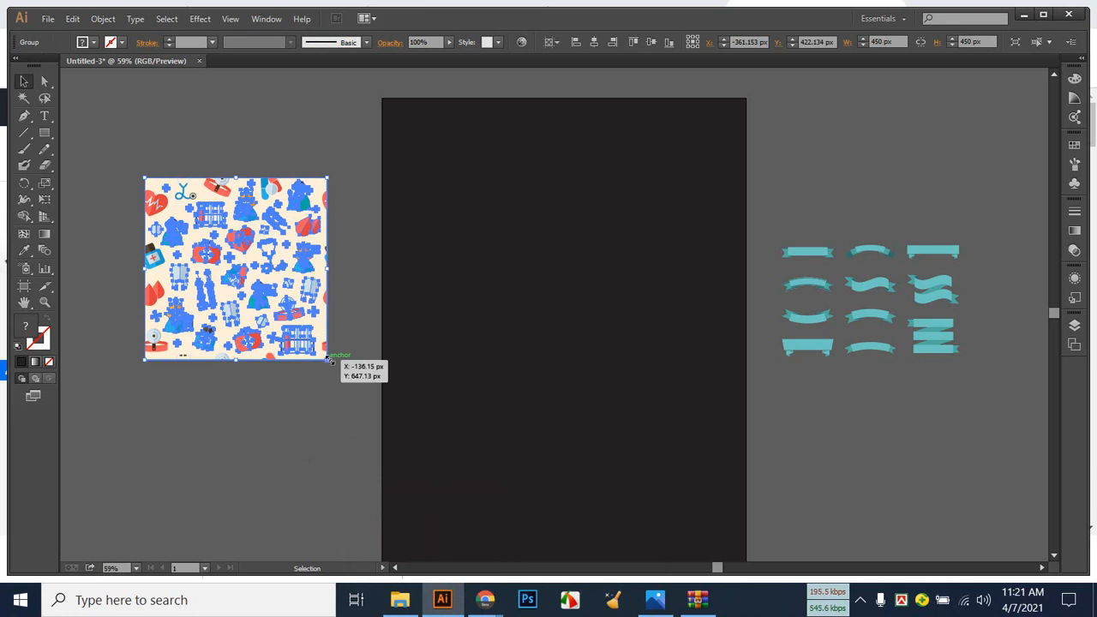
{"action": "left_click_drag", "start_coordinate": [329, 360], "coordinate": [614, 517]}
{"action": "left_click_drag", "start_coordinate": [575, 417], "coordinate": [778, 401]}
{"action": "left_click", "coordinate": [279, 332]}
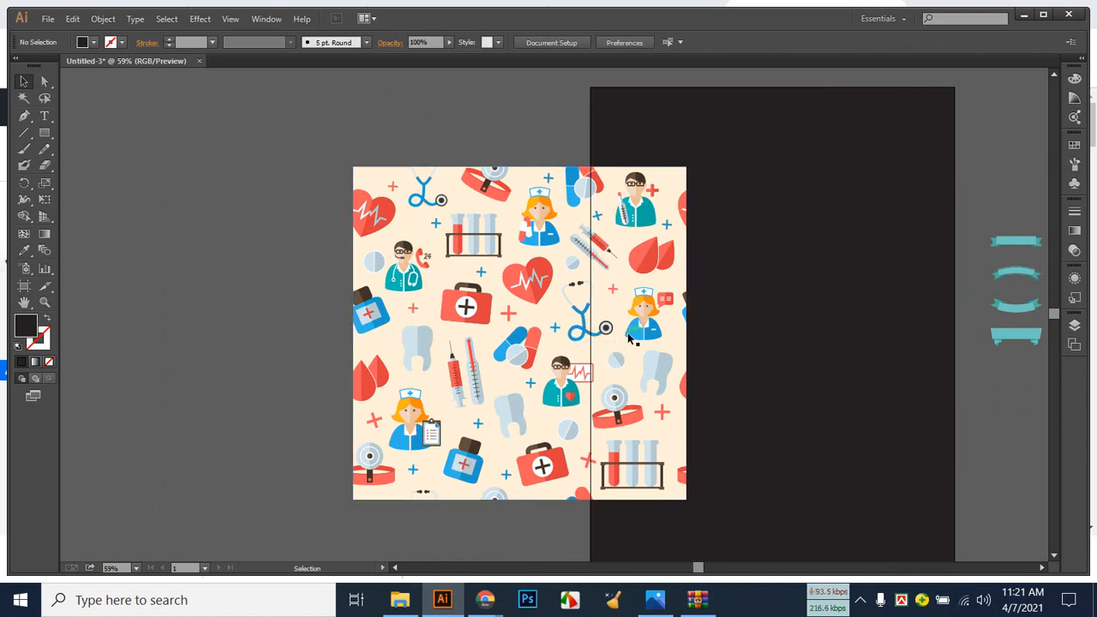
Ungroup the medical pattern so its background and icons can be handled separately.
{"action": "right_click", "coordinate": [490, 345]}
{"action": "left_click", "coordinate": [477, 343]}
{"action": "left_click", "coordinate": [477, 343]}
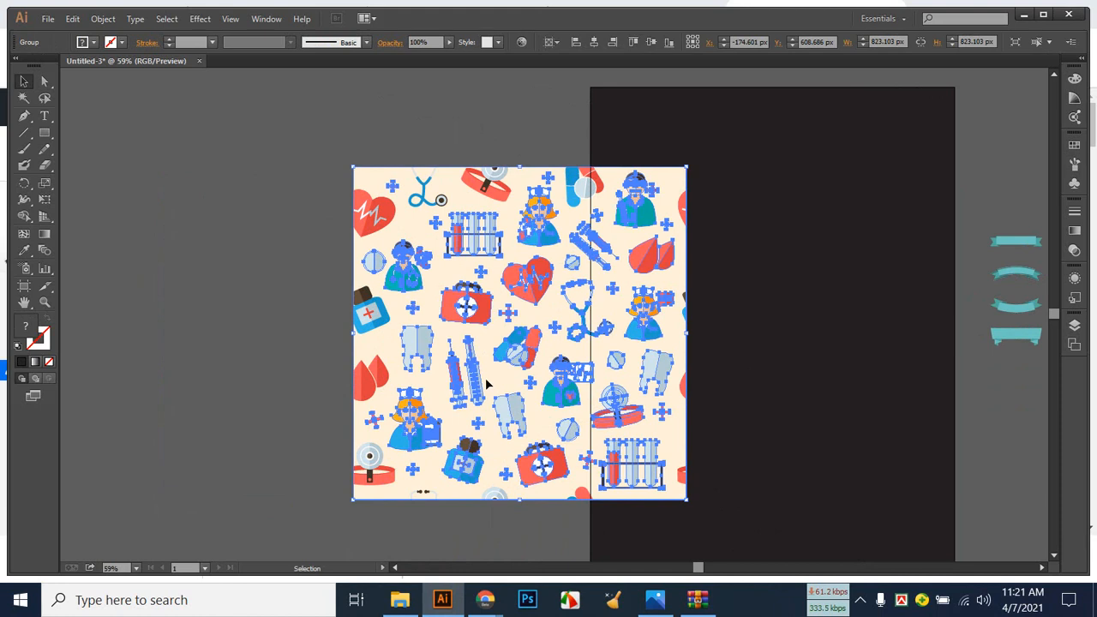
{"action": "right_click", "coordinate": [476, 379]}
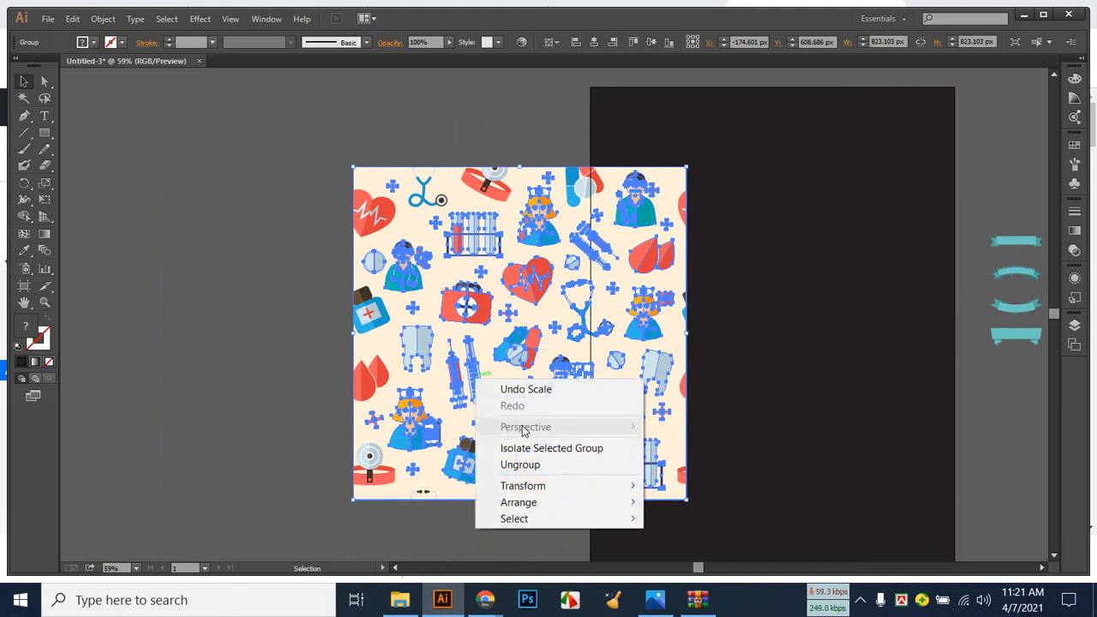
{"action": "left_click", "coordinate": [551, 465]}
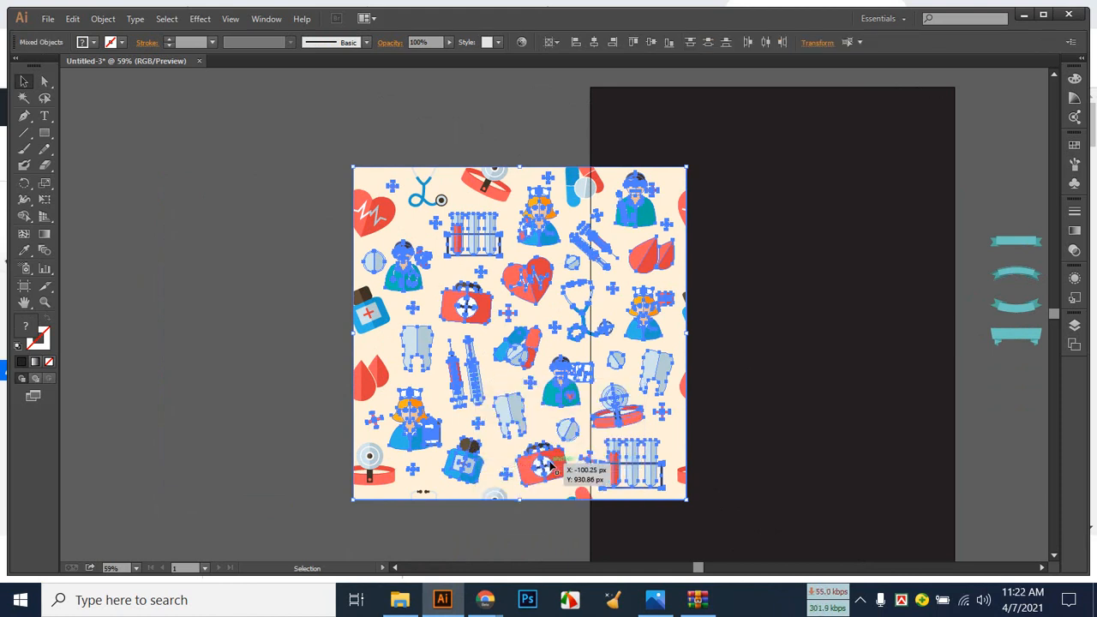
{"action": "right_click", "coordinate": [480, 390]}
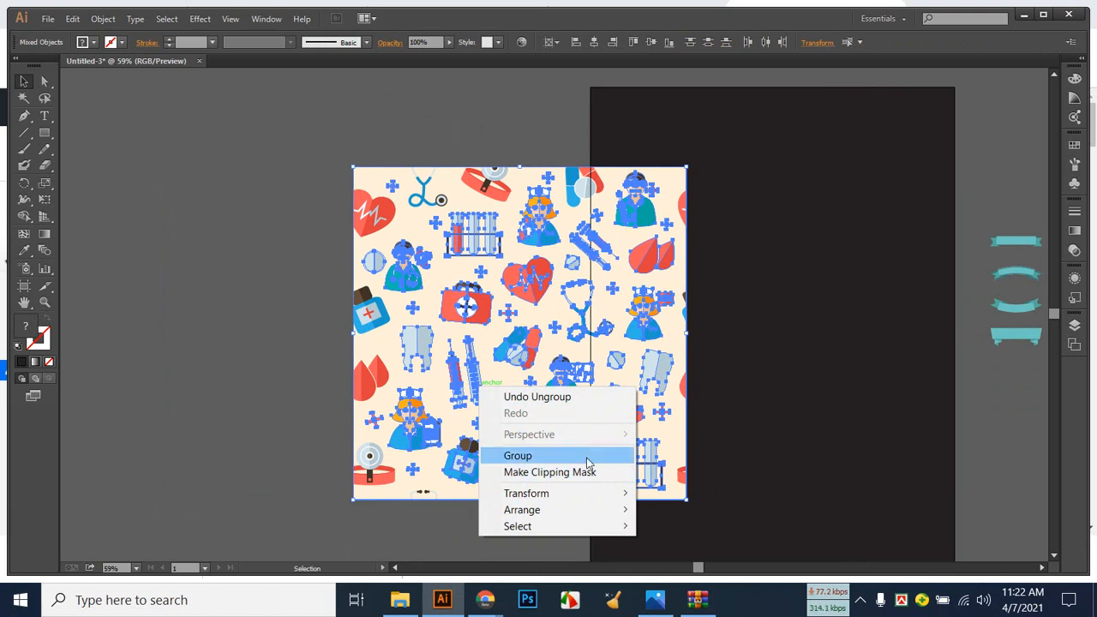
Pull the cream background square out from behind the medical icons and delete it.
{"action": "left_click", "coordinate": [798, 435]}
{"action": "left_click_drag", "start_coordinate": [375, 184], "coordinate": [197, 139]}
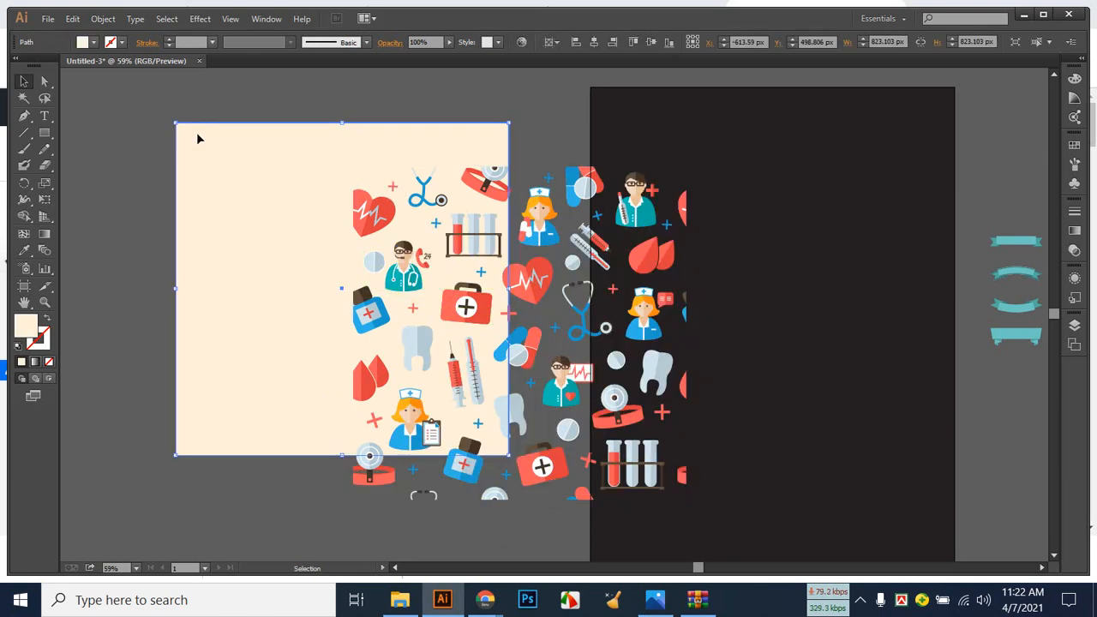
{"action": "key", "text": "Delete"}
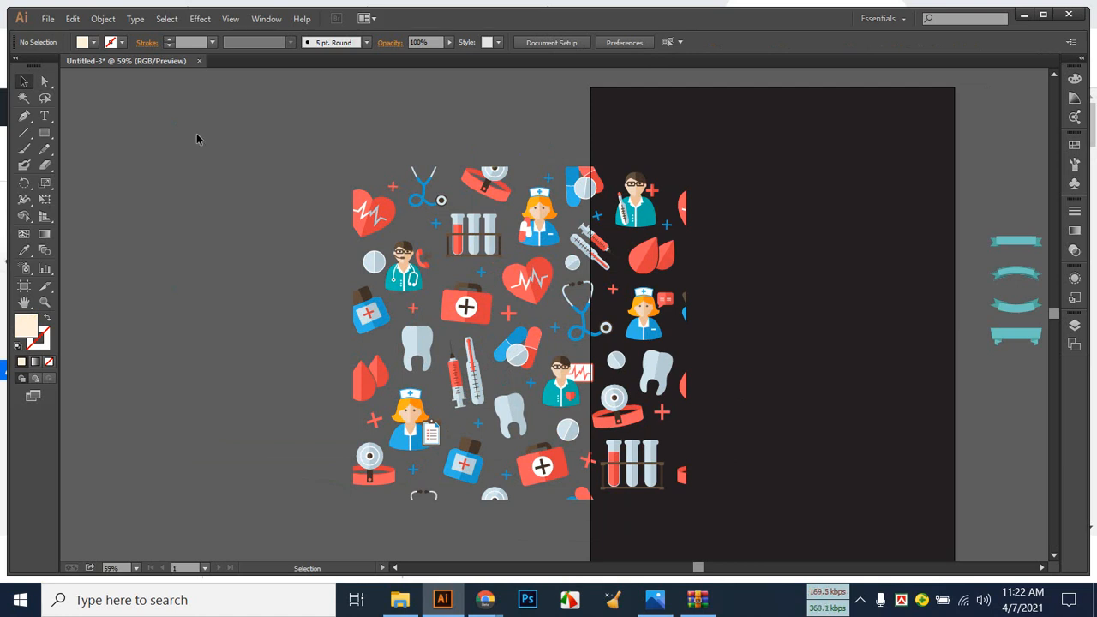
Move all the medical icons left, clear of the black artboard.
{"action": "left_click_drag", "start_coordinate": [234, 103], "coordinate": [746, 539]}
{"action": "left_click_drag", "start_coordinate": [551, 333], "coordinate": [318, 310]}
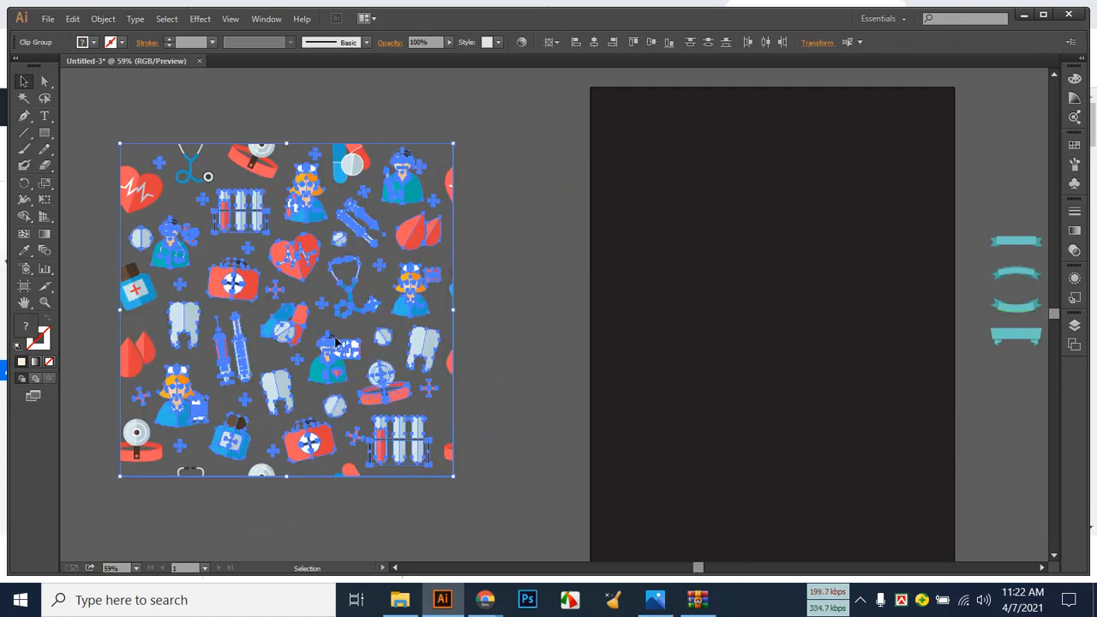
{"action": "left_click", "coordinate": [481, 356]}
Move the syringe and thermometer pair from the icon set onto the upper middle of the black artboard.
{"action": "left_click_drag", "start_coordinate": [232, 360], "coordinate": [221, 360]}
{"action": "left_click_drag", "start_coordinate": [298, 353], "coordinate": [748, 237]}
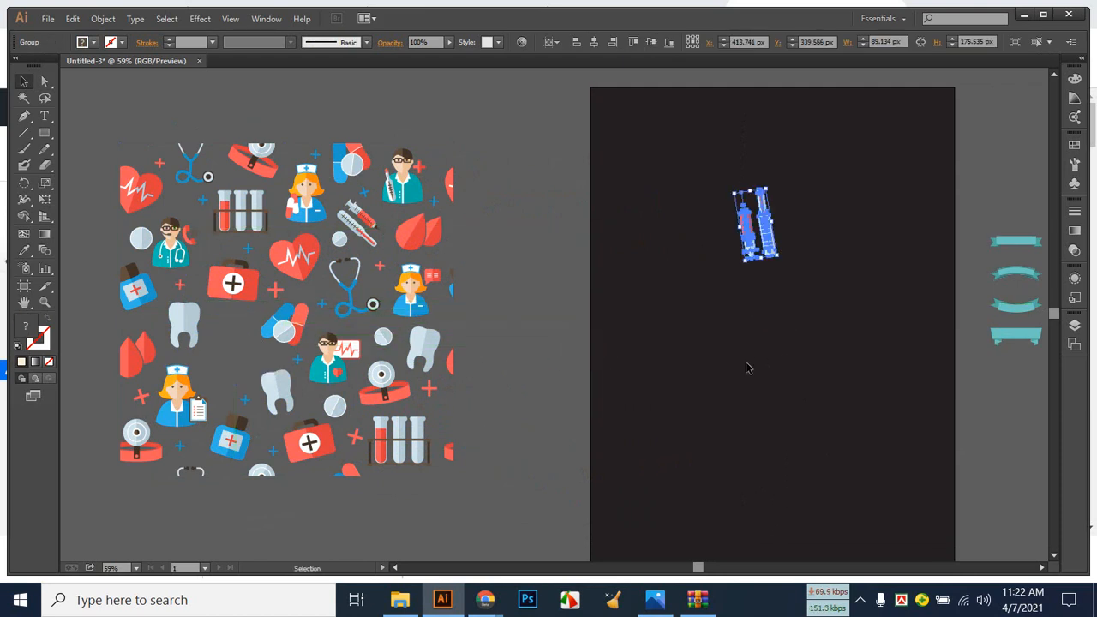
{"action": "left_click", "coordinate": [747, 367]}
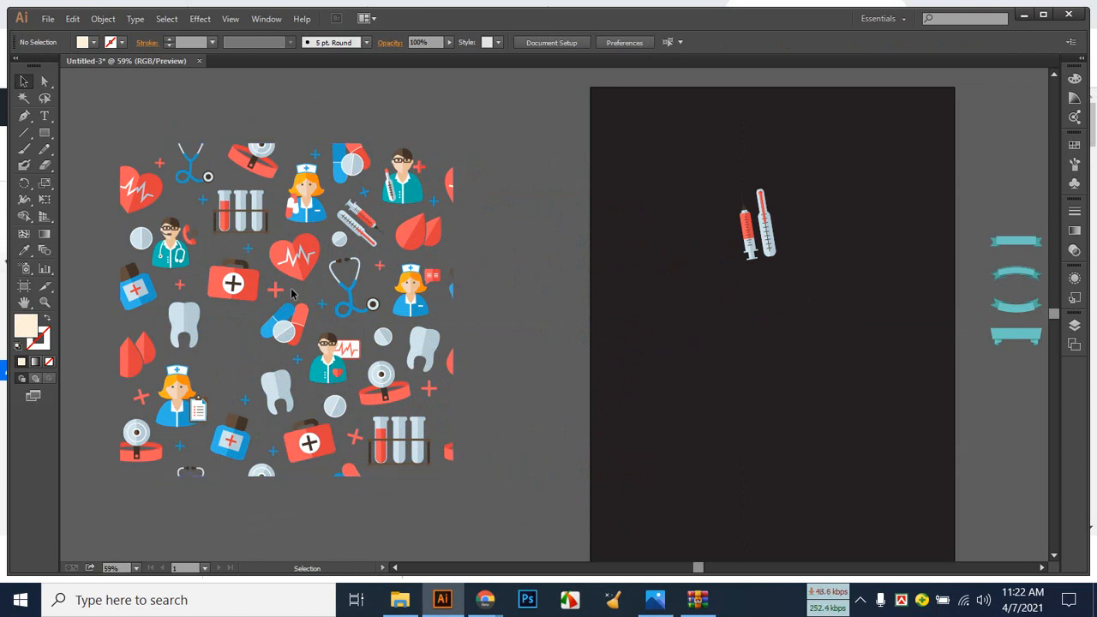
Move a red first-aid kit to the artboard's upper-left area and check the nursing T-shirt reference image.
{"action": "left_click_drag", "start_coordinate": [232, 287], "coordinate": [644, 206]}
{"action": "left_click", "coordinate": [644, 240]}
{"action": "left_click", "coordinate": [655, 600]}
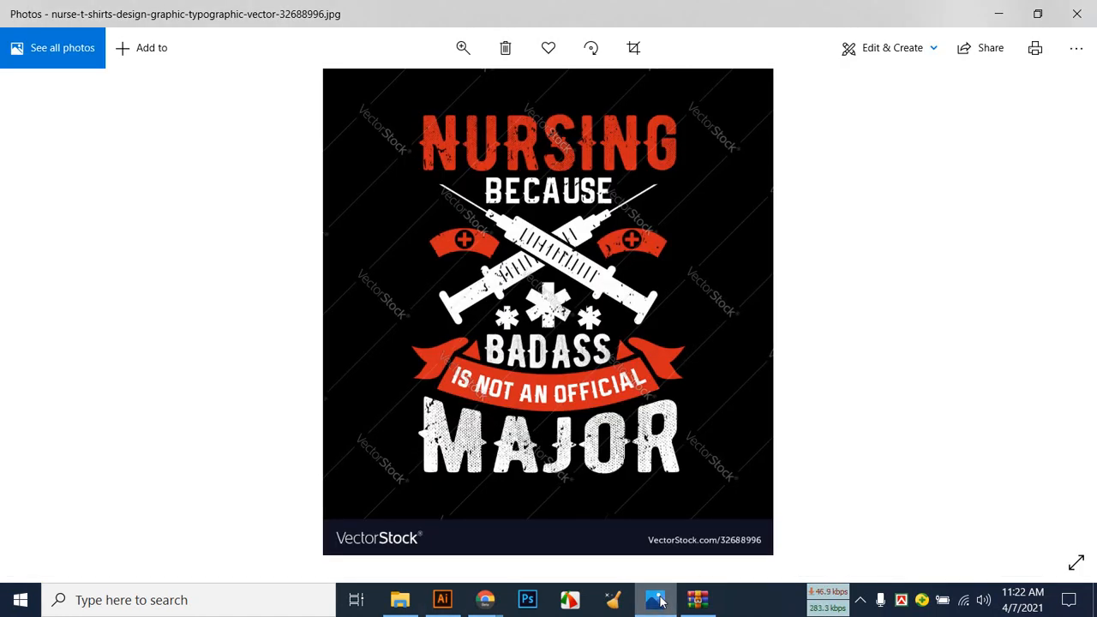
{"action": "left_click", "coordinate": [660, 603]}
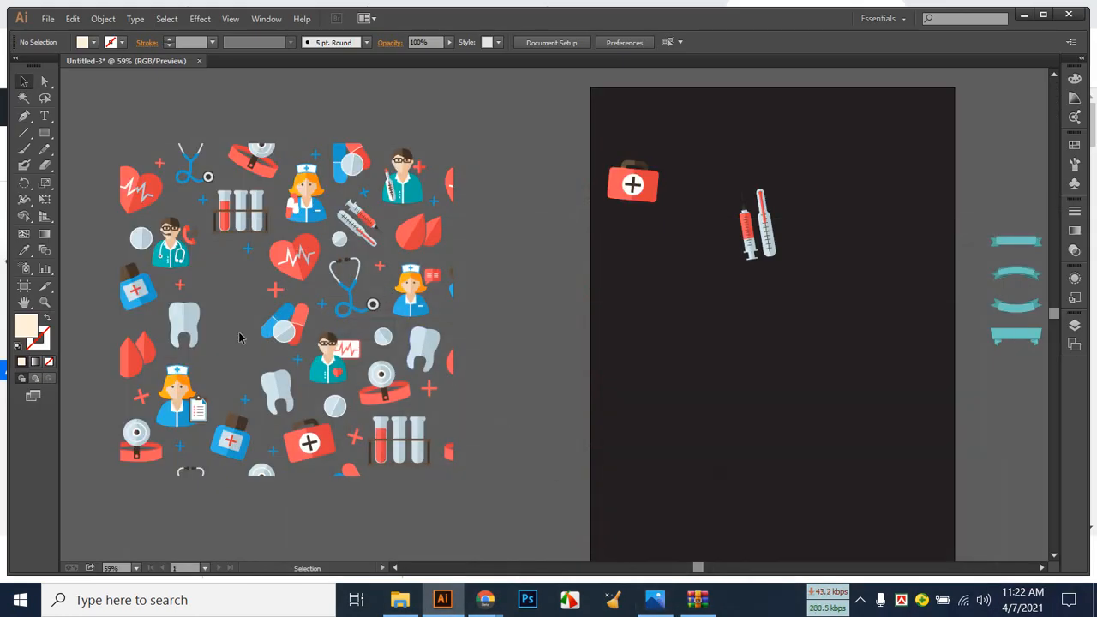
Pull the group of small plus signs out of the medical icon set and delete it.
{"action": "left_click", "coordinate": [142, 396]}
{"action": "left_click_drag", "start_coordinate": [141, 396], "coordinate": [486, 341]}
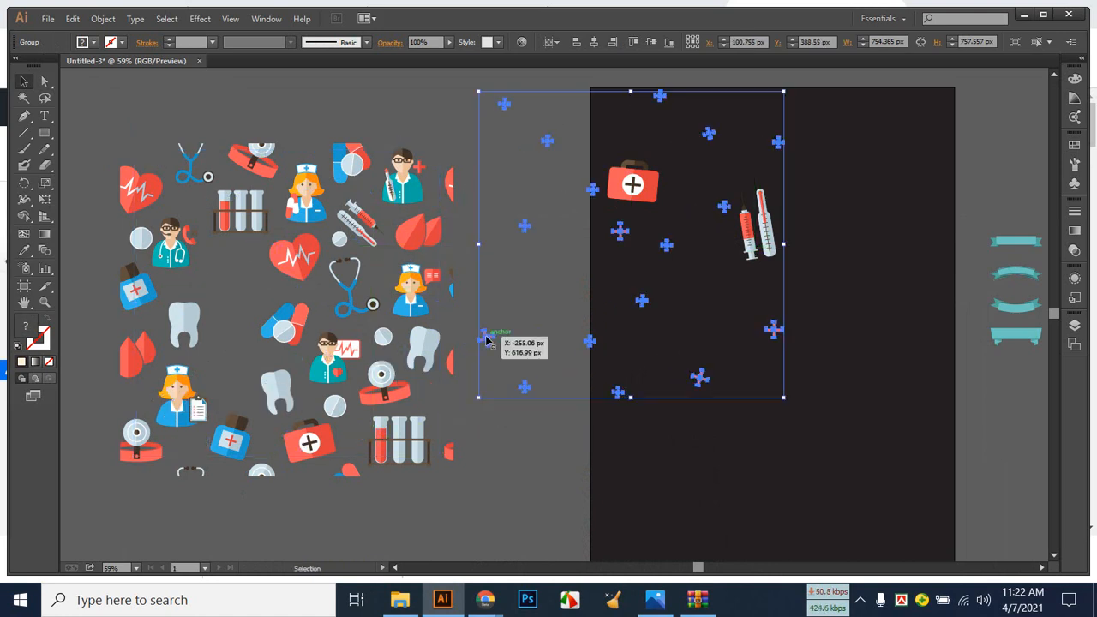
{"action": "key", "text": "Delete"}
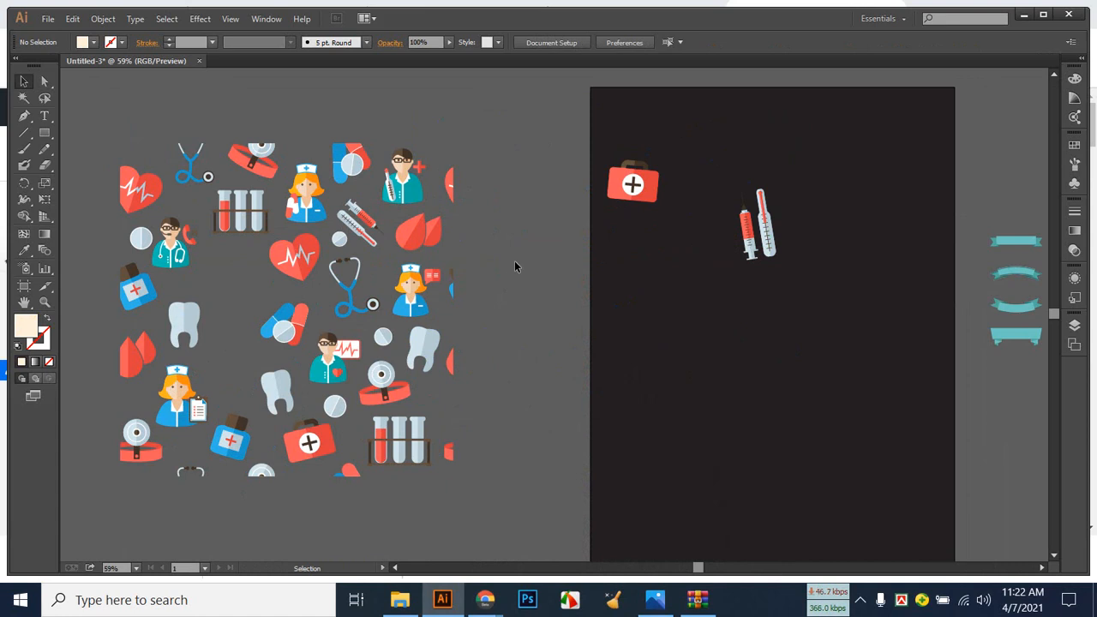
Delete all the remaining medical icons left of the artboard.
{"action": "left_click_drag", "start_coordinate": [109, 133], "coordinate": [477, 517]}
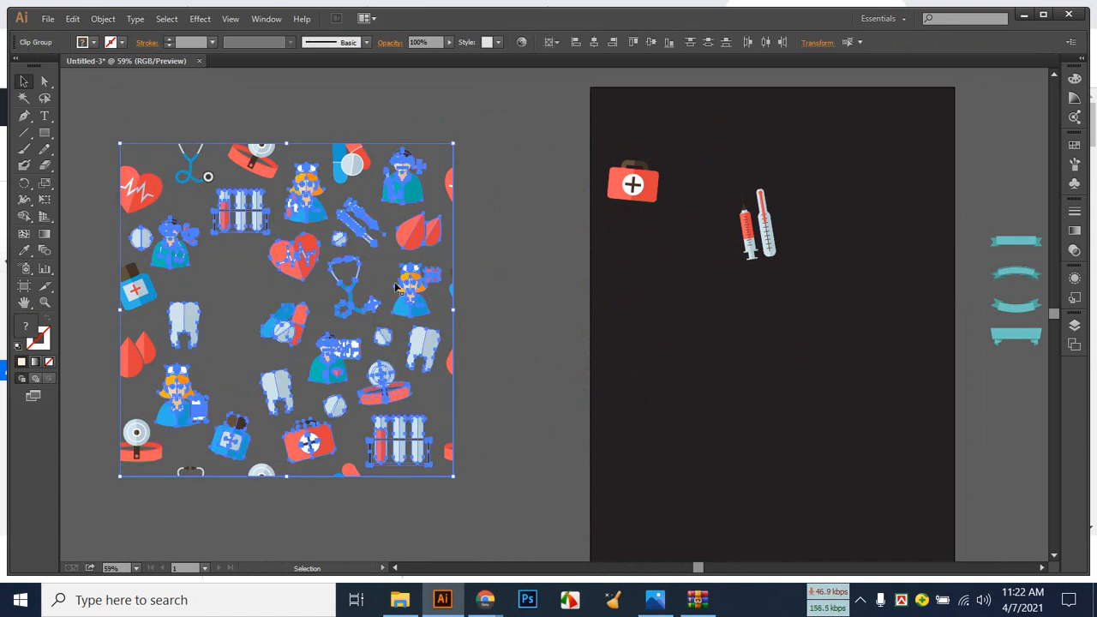
{"action": "left_click", "coordinate": [492, 263]}
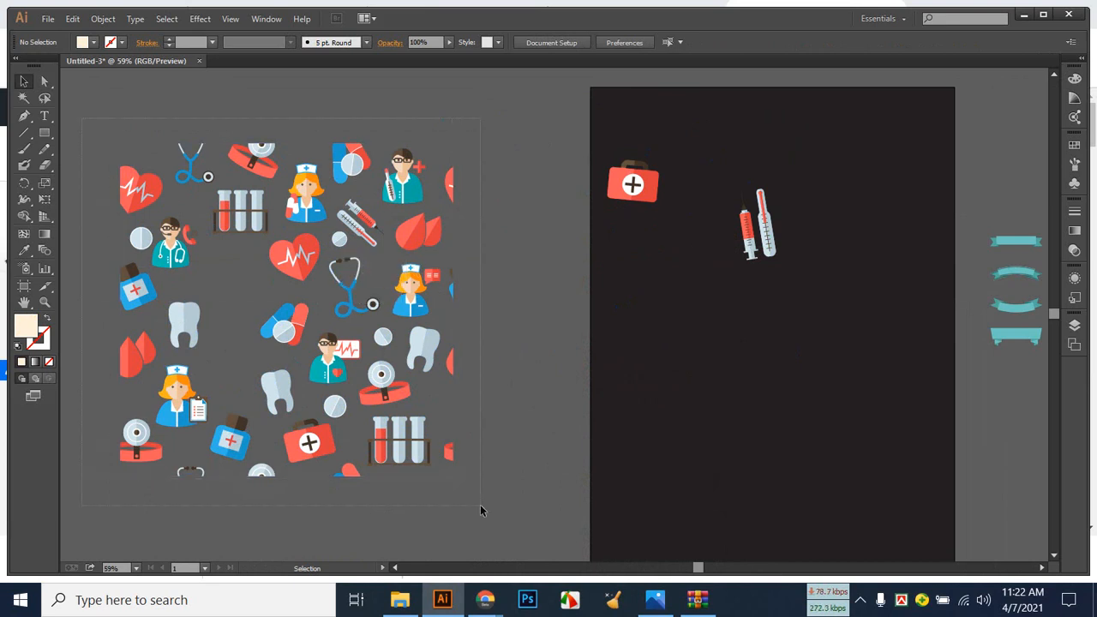
{"action": "left_click_drag", "start_coordinate": [481, 505], "coordinate": [499, 523]}
{"action": "key", "text": "Delete"}
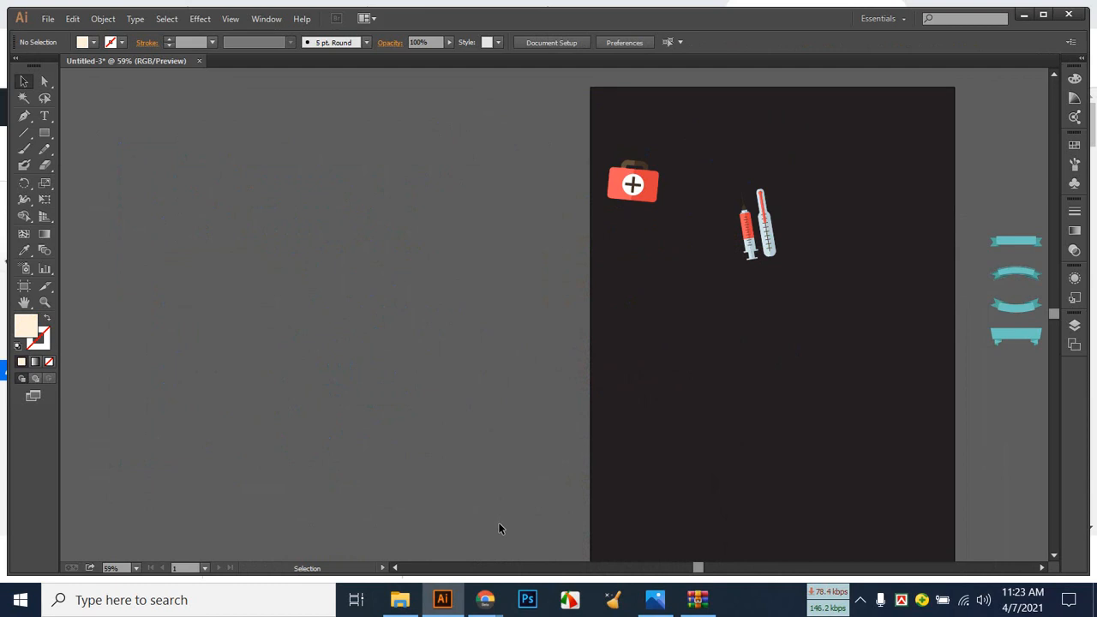
Move the first-aid kit and the syringe and thermometer pair off the artboard, and enlarge the pair to about three times its size.
{"action": "left_click_drag", "start_coordinate": [632, 187], "coordinate": [312, 170]}
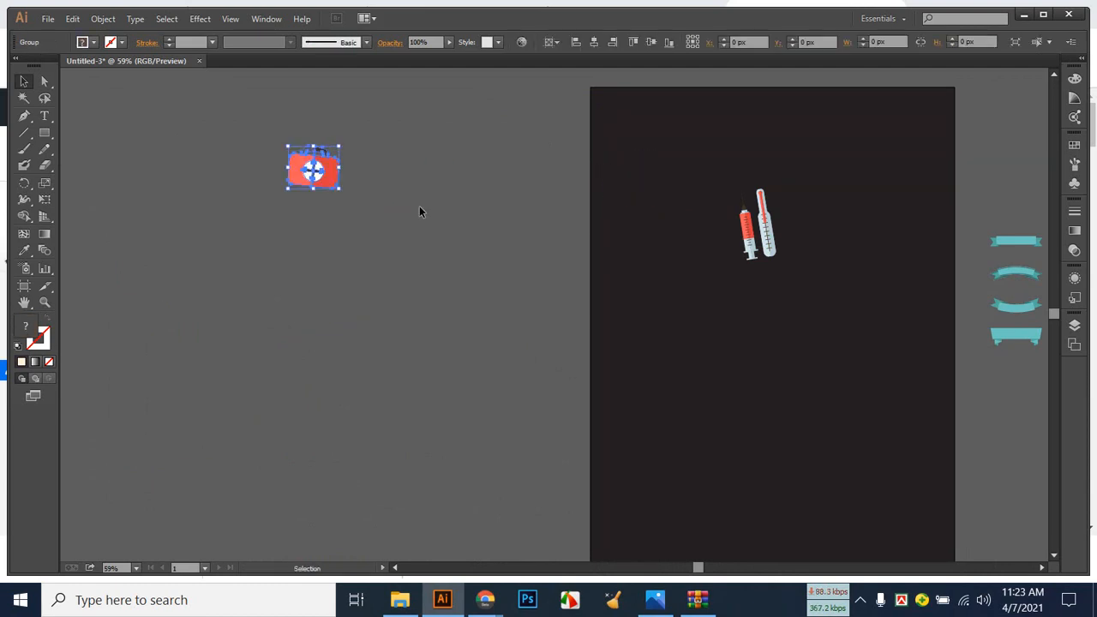
{"action": "left_click_drag", "start_coordinate": [733, 237], "coordinate": [395, 319]}
{"action": "left_click", "coordinate": [464, 427]}
{"action": "left_click", "coordinate": [440, 338]}
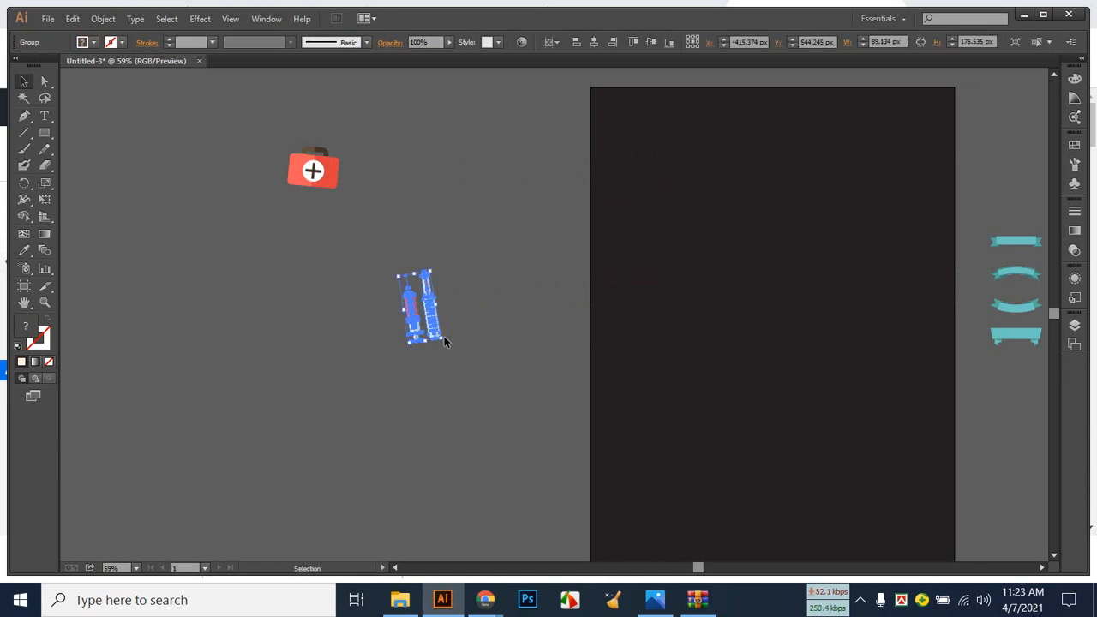
{"action": "left_click_drag", "start_coordinate": [444, 339], "coordinate": [602, 481]}
{"action": "left_click_drag", "start_coordinate": [505, 386], "coordinate": [479, 303]}
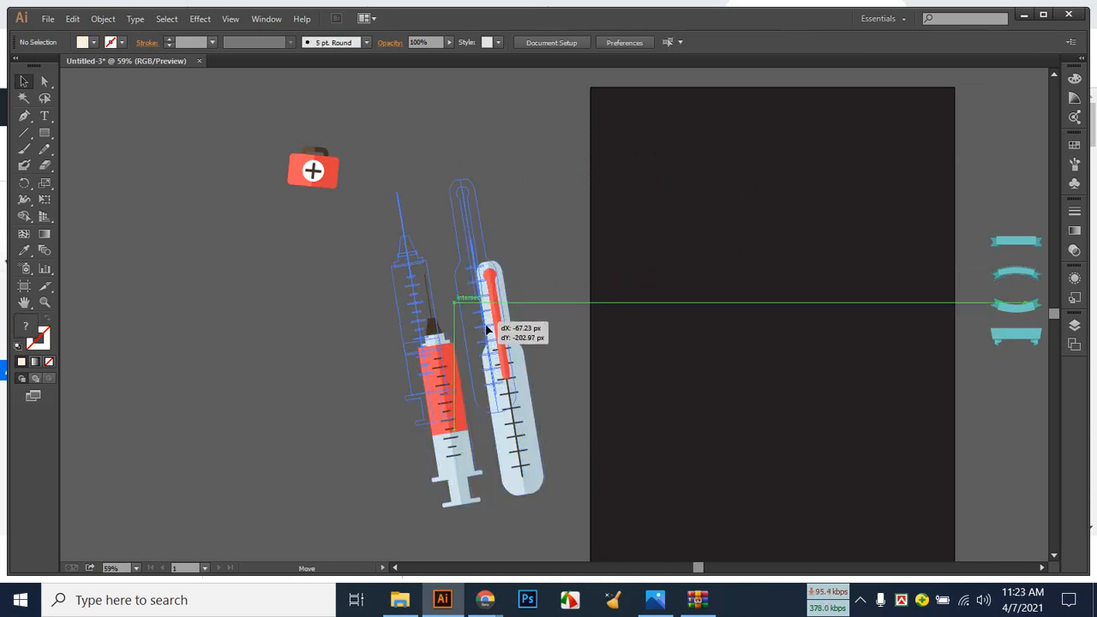
Ungroup the syringe and thermometer pair and delete the thermometer.
{"action": "left_click", "coordinate": [564, 421]}
{"action": "left_click", "coordinate": [504, 351]}
{"action": "right_click", "coordinate": [500, 346]}
{"action": "left_click", "coordinate": [548, 428]}
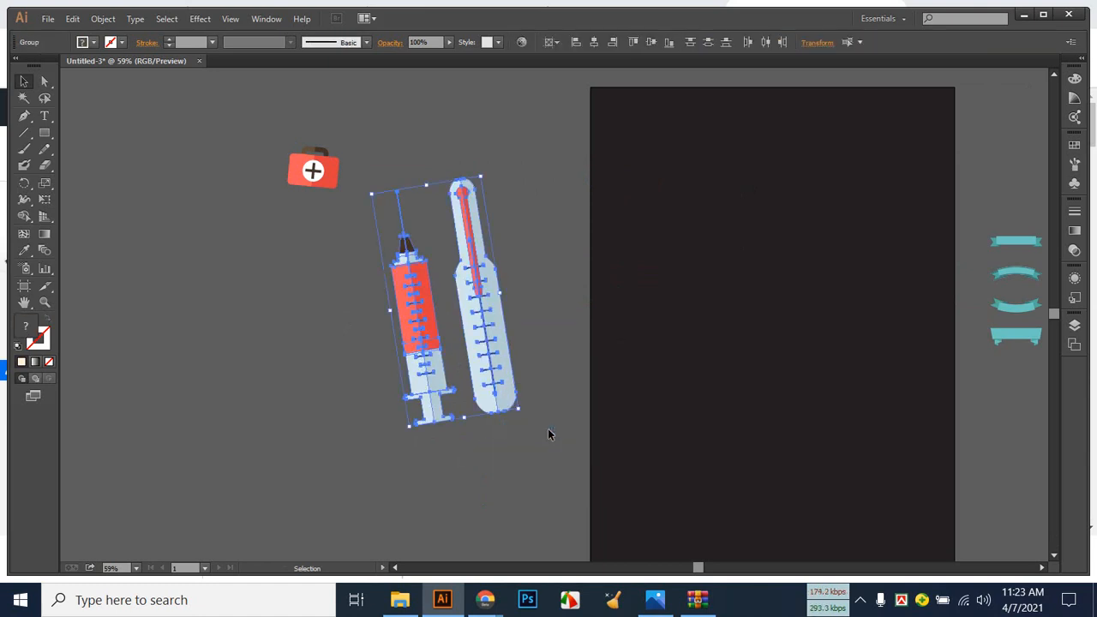
{"action": "left_click", "coordinate": [511, 431]}
{"action": "left_click_drag", "start_coordinate": [501, 286], "coordinate": [239, 326]}
{"action": "key", "text": "Delete"}
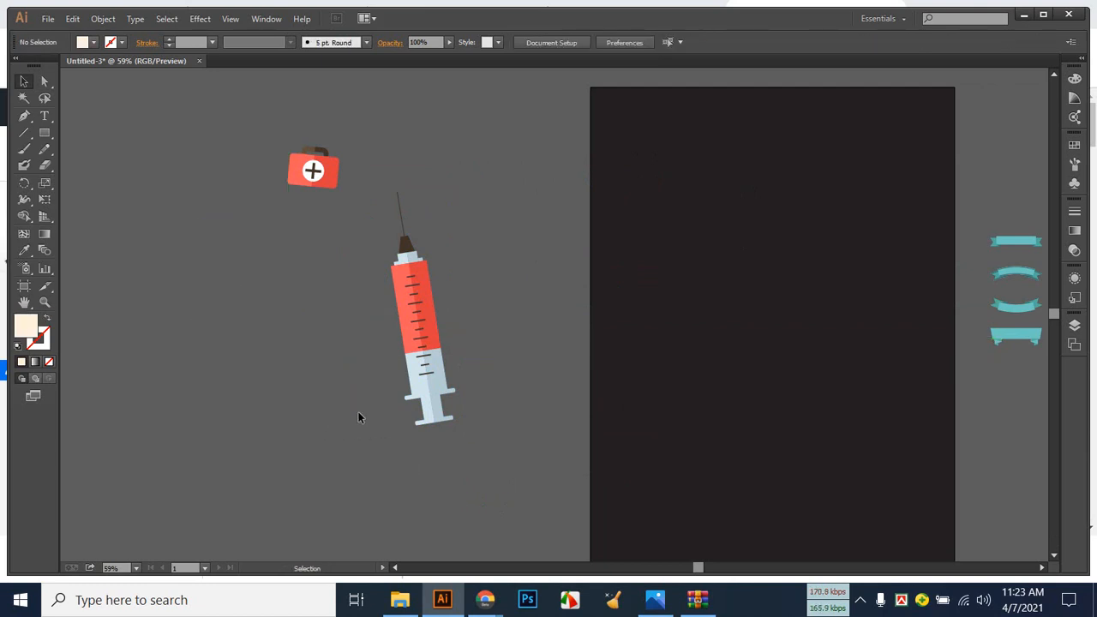
Enlarge the first-aid kit to about 334 by 274 px beside the syringe and check the nursing reference image.
{"action": "left_click_drag", "start_coordinate": [324, 190], "coordinate": [323, 399]}
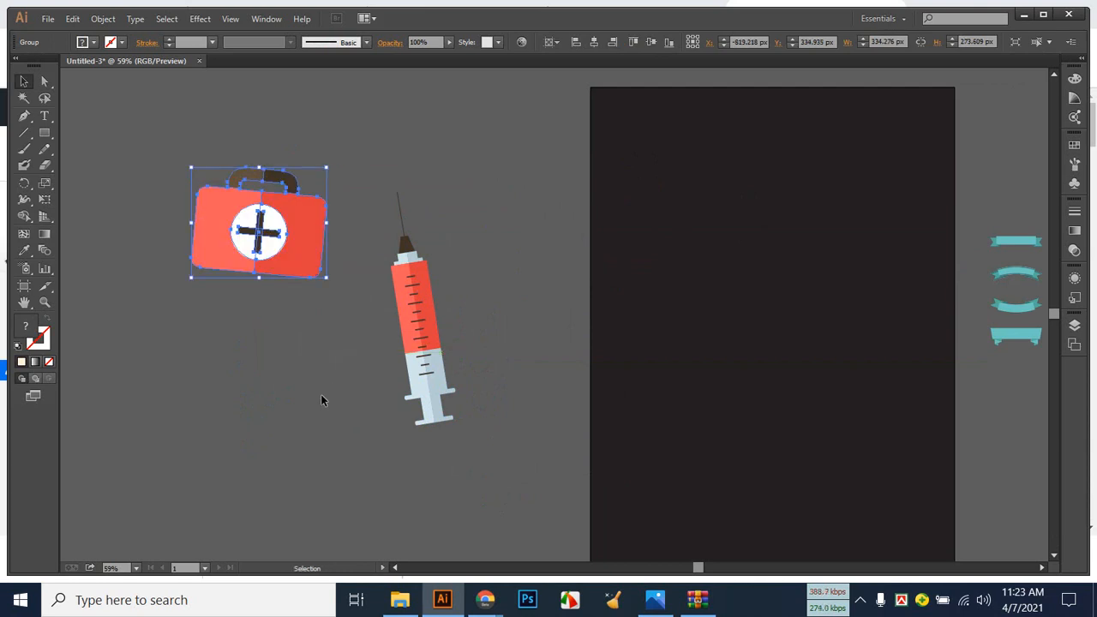
{"action": "left_click", "coordinate": [321, 400]}
{"action": "left_click", "coordinate": [653, 600]}
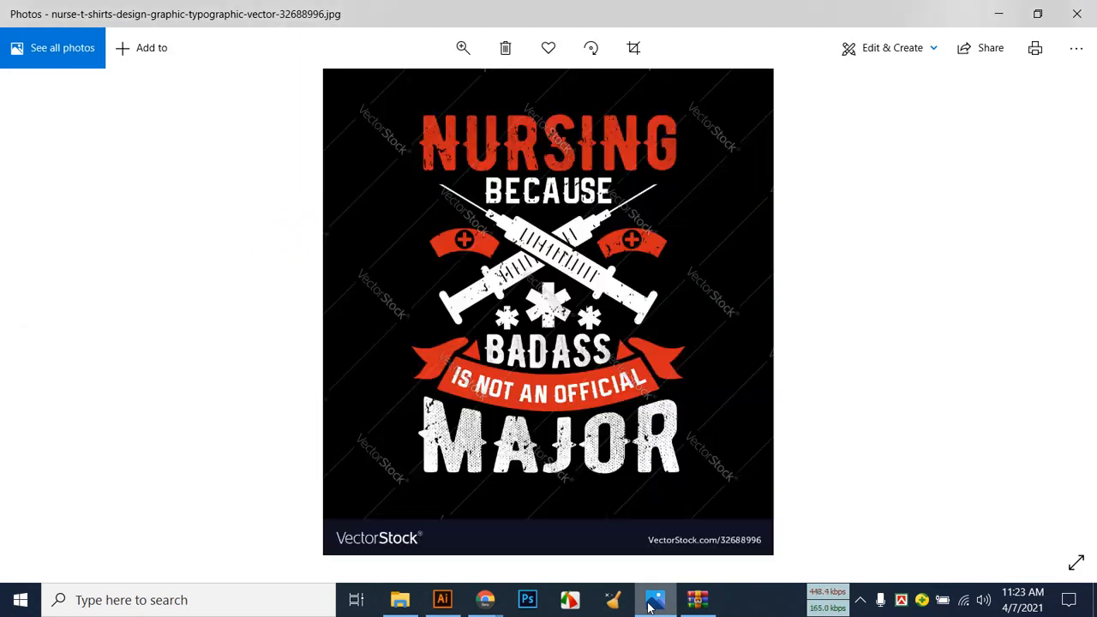
{"action": "left_click", "coordinate": [653, 600]}
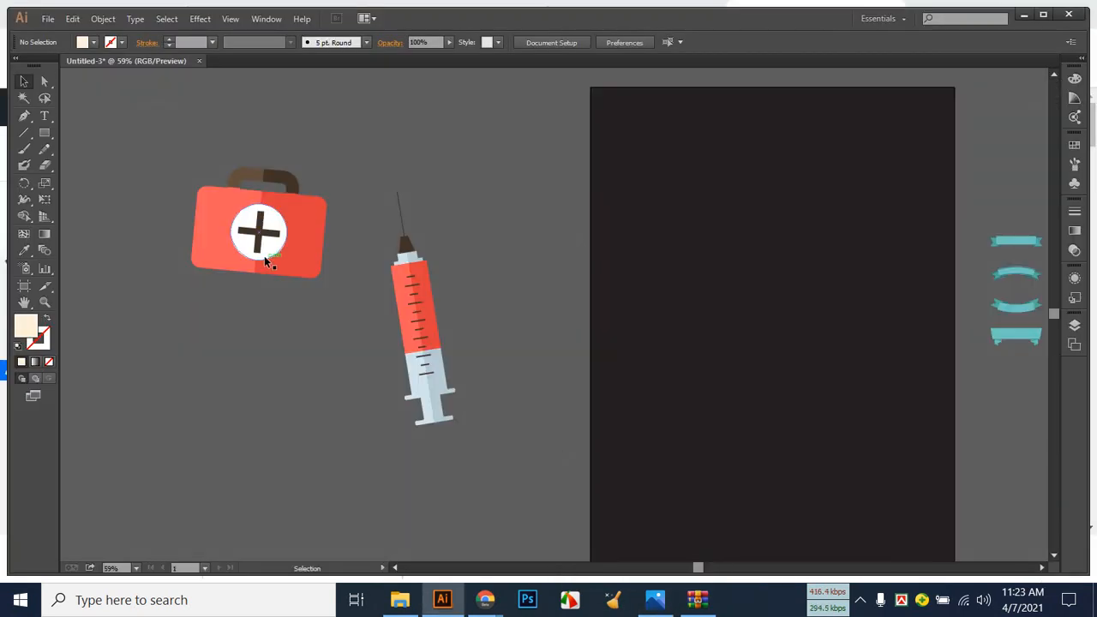
Narrow the syringe so that its overall width is about 137 px.
{"action": "left_click", "coordinate": [427, 288]}
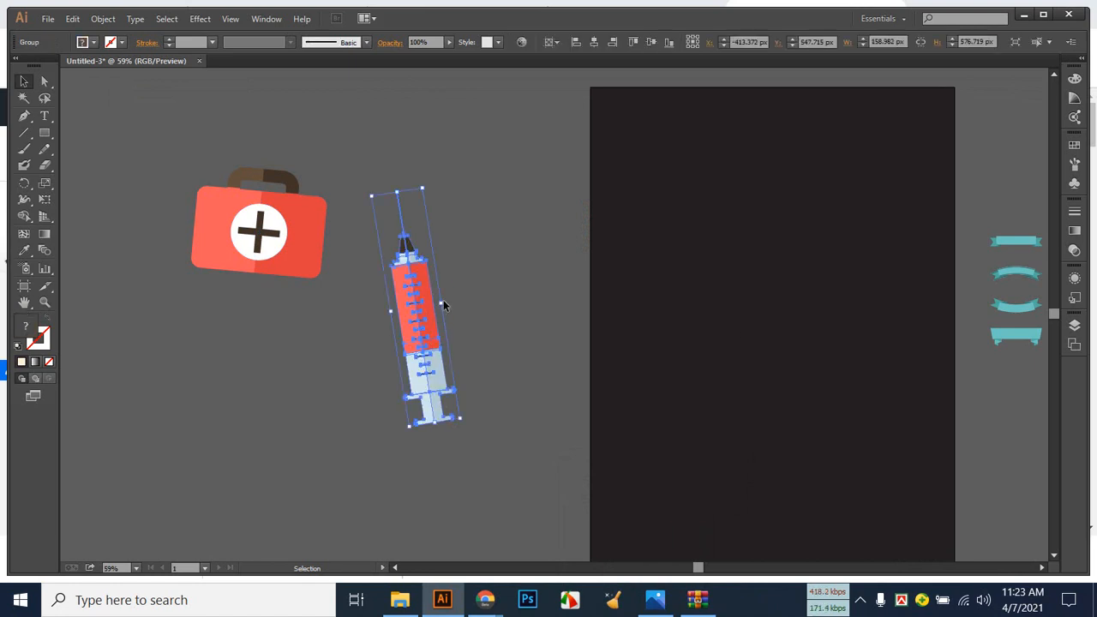
{"action": "left_click_drag", "start_coordinate": [443, 304], "coordinate": [434, 305]}
{"action": "left_click", "coordinate": [477, 312]}
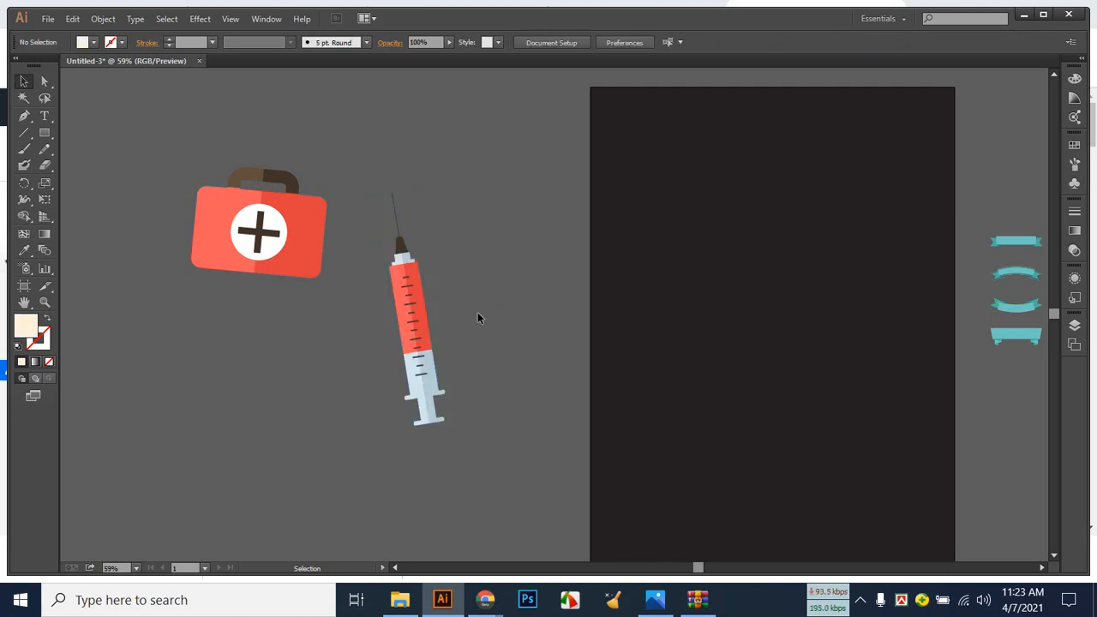
Rotate the syringe to a diagonal with its needle toward the upper left, comparing it with the crossed syringes in the reference image.
{"action": "left_click", "coordinate": [416, 346]}
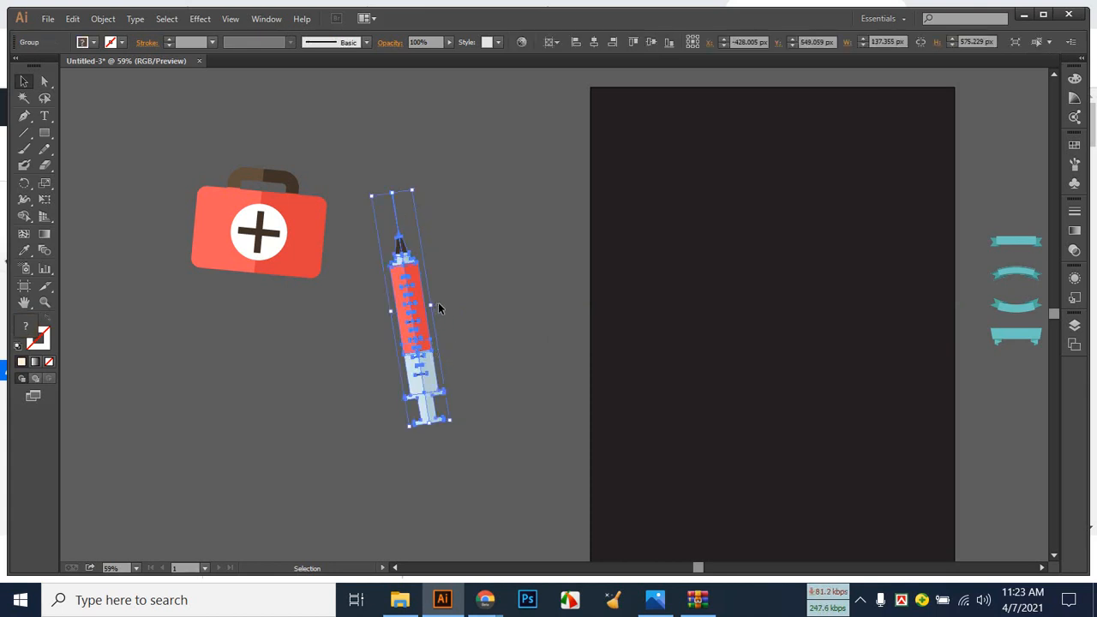
{"action": "left_click_drag", "start_coordinate": [438, 305], "coordinate": [476, 253]}
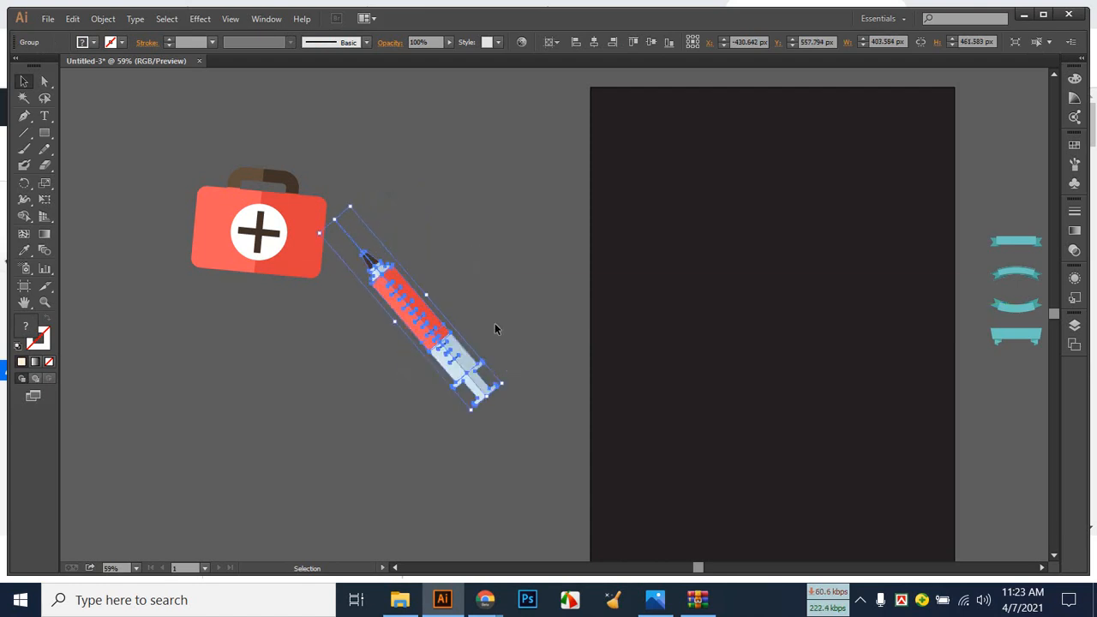
{"action": "left_click", "coordinate": [654, 608]}
{"action": "left_click", "coordinate": [654, 609]}
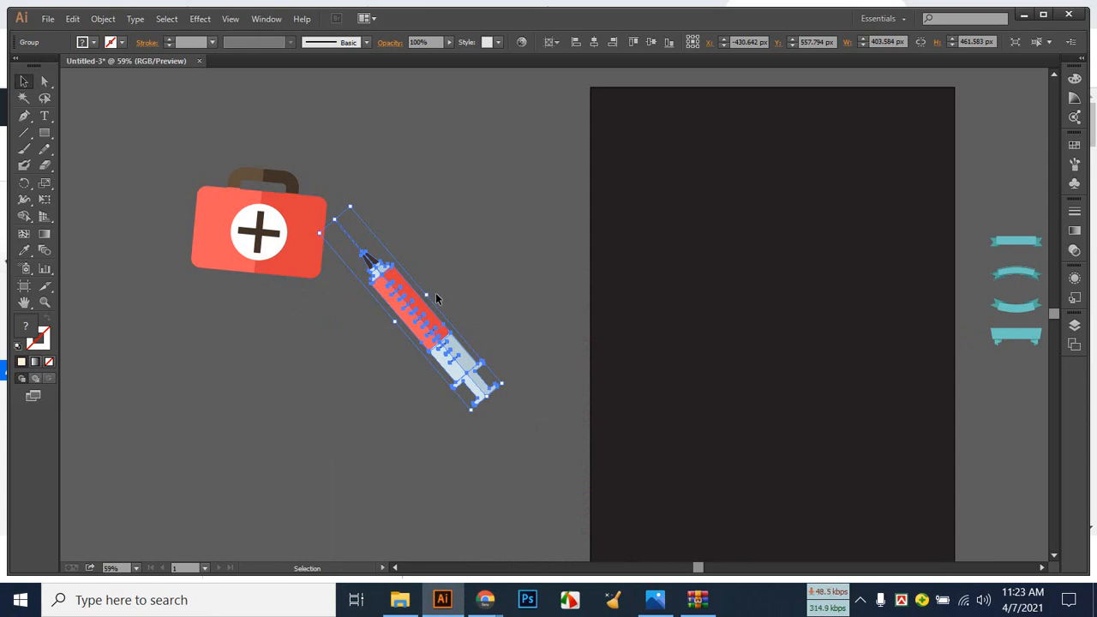
{"action": "left_click_drag", "start_coordinate": [436, 297], "coordinate": [477, 284]}
{"action": "left_click", "coordinate": [478, 283]}
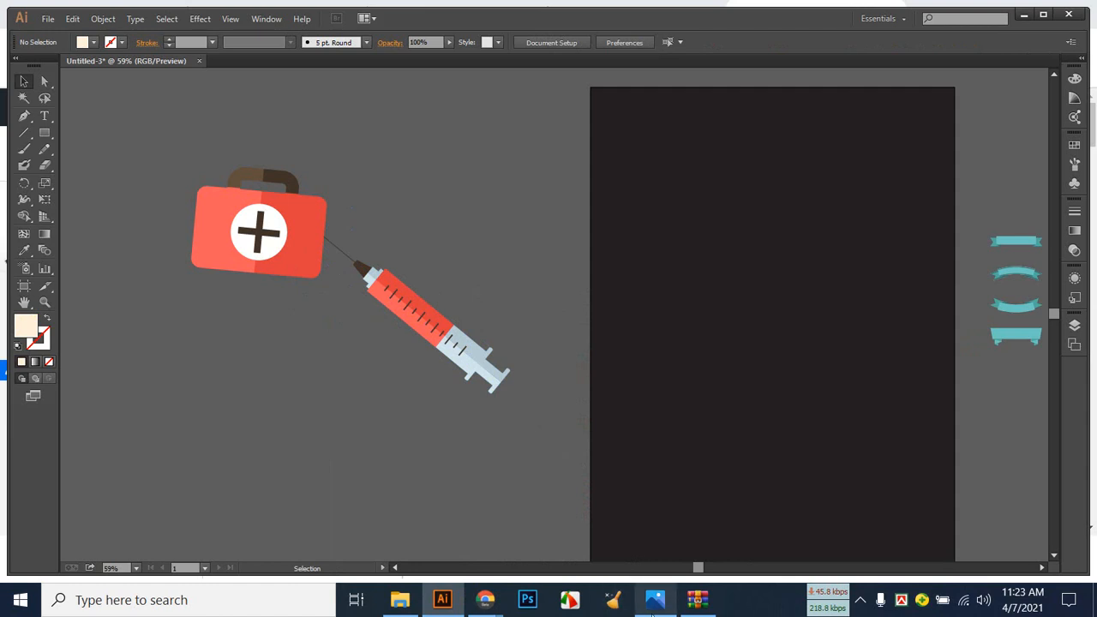
{"action": "mouse_move", "coordinate": [653, 613]}
{"action": "left_click", "coordinate": [639, 533]}
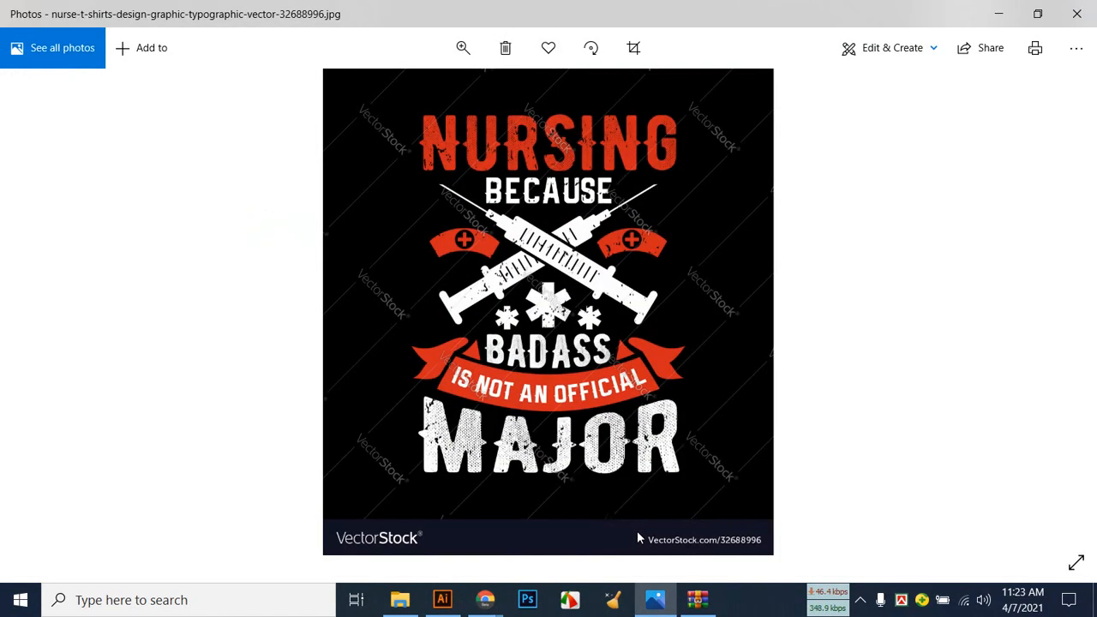
{"action": "right_click", "coordinate": [562, 316]}
{"action": "left_click", "coordinate": [516, 219]}
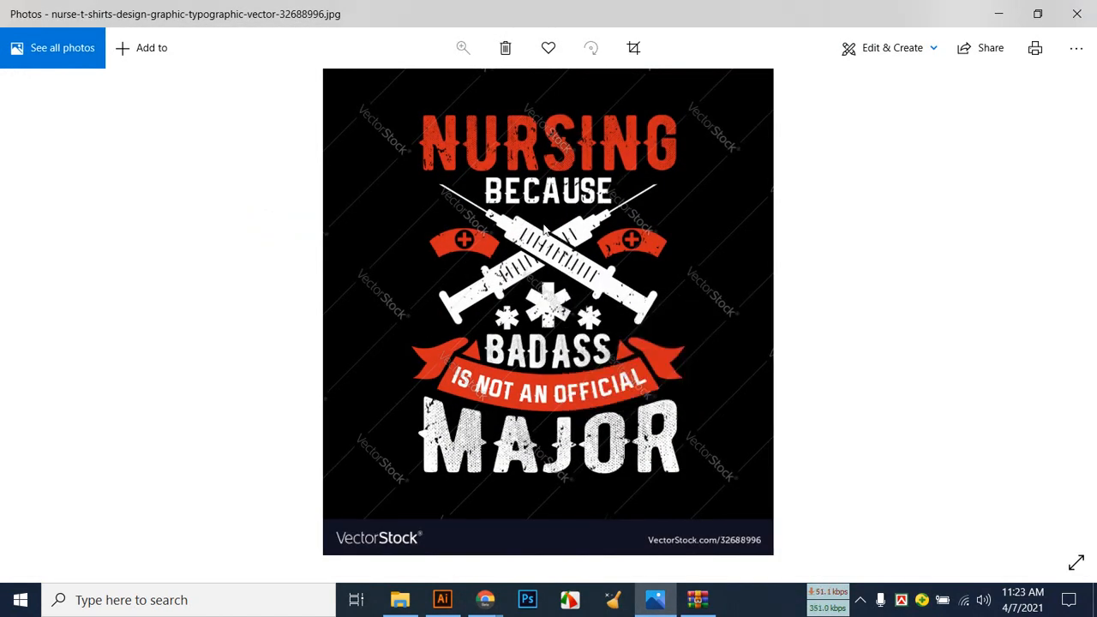
Open nurse-t-shirts-design-graphic-typographic-vector-32688996.jpg from the Desktop in Illustrator and bring its image over the black artboard of Untitled-3.
{"action": "left_click", "coordinate": [442, 599]}
{"action": "left_click_drag", "start_coordinate": [161, 61], "coordinate": [174, 86]}
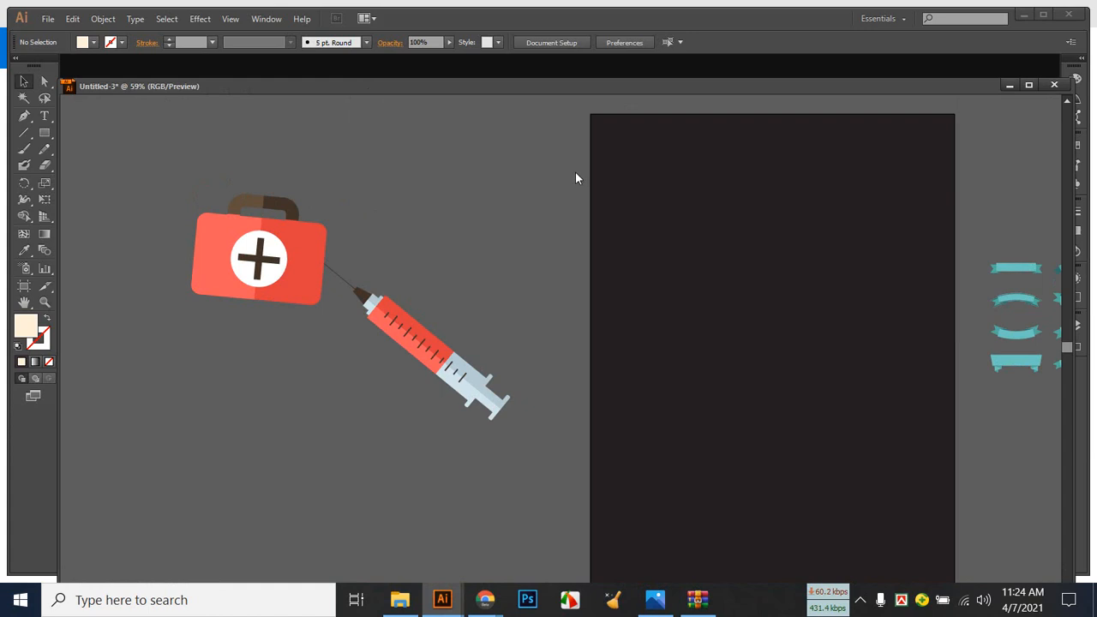
{"action": "key", "text": "ctrl+o"}
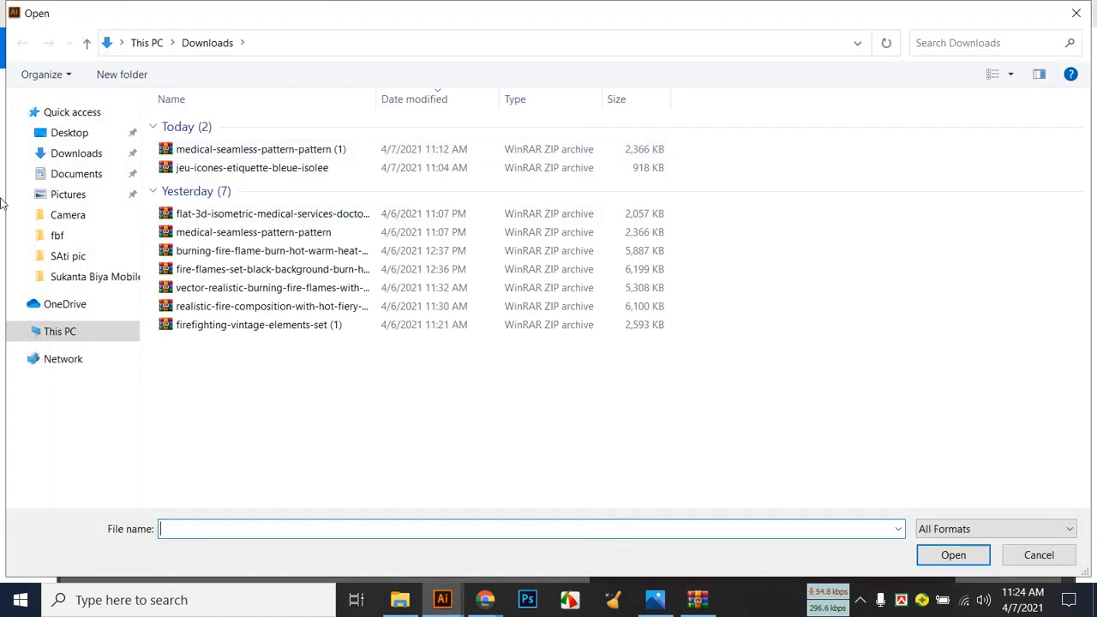
{"action": "left_click", "coordinate": [52, 133]}
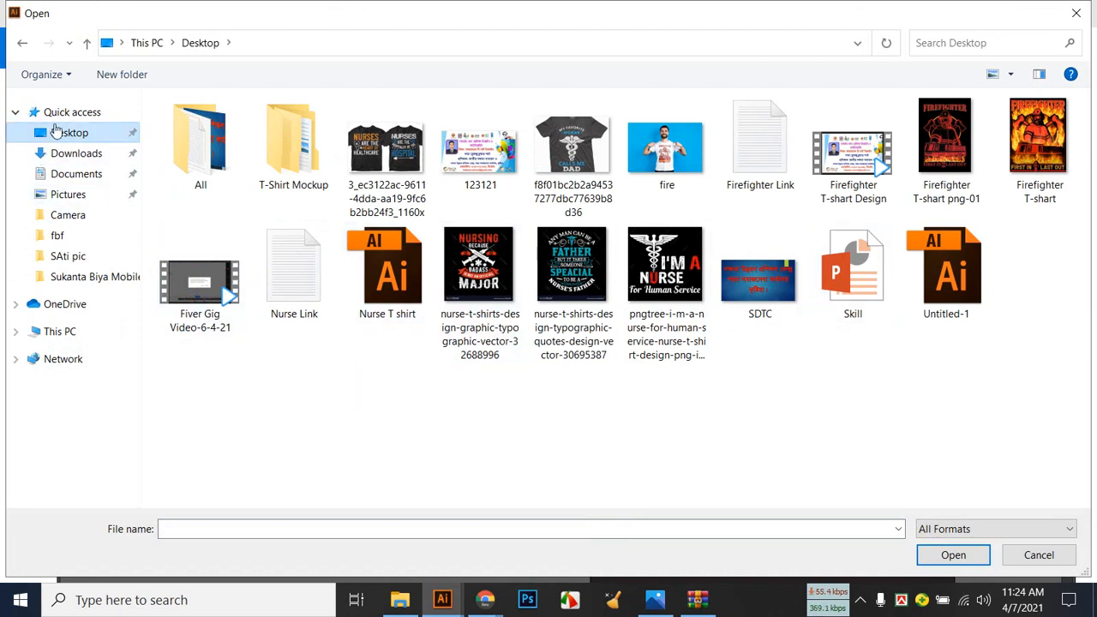
{"action": "double_click", "coordinate": [465, 268]}
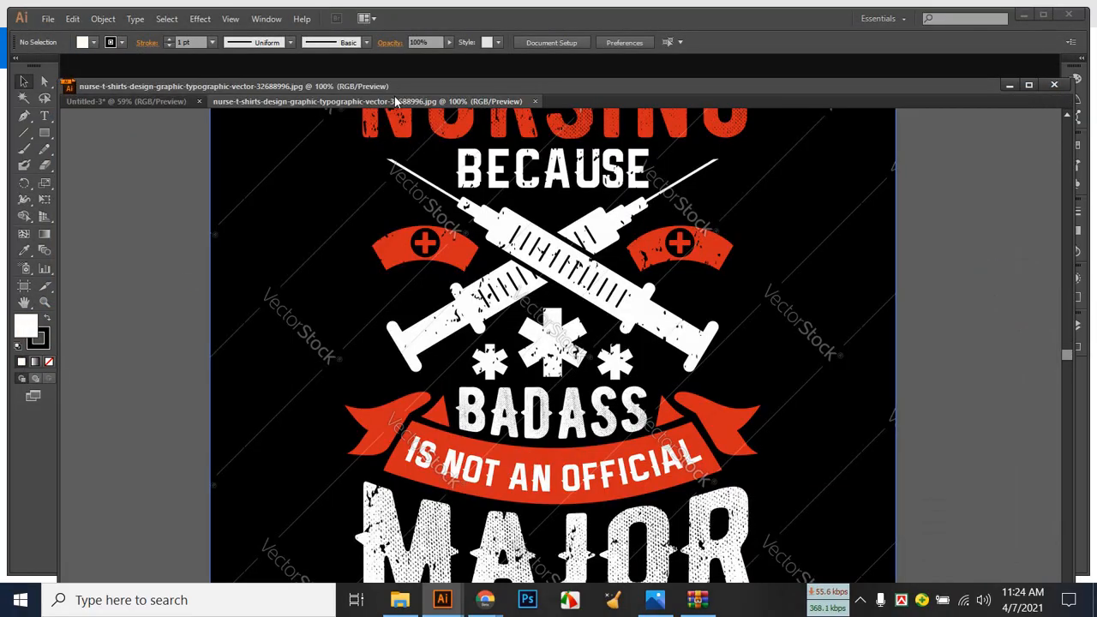
{"action": "left_click_drag", "start_coordinate": [395, 99], "coordinate": [565, 277]}
{"action": "left_click_drag", "start_coordinate": [748, 396], "coordinate": [709, 324]}
Place the syringe over the matching syringe in the reference image, scaling and rotating it to about 521 by 314 px.
{"action": "left_click", "coordinate": [466, 374]}
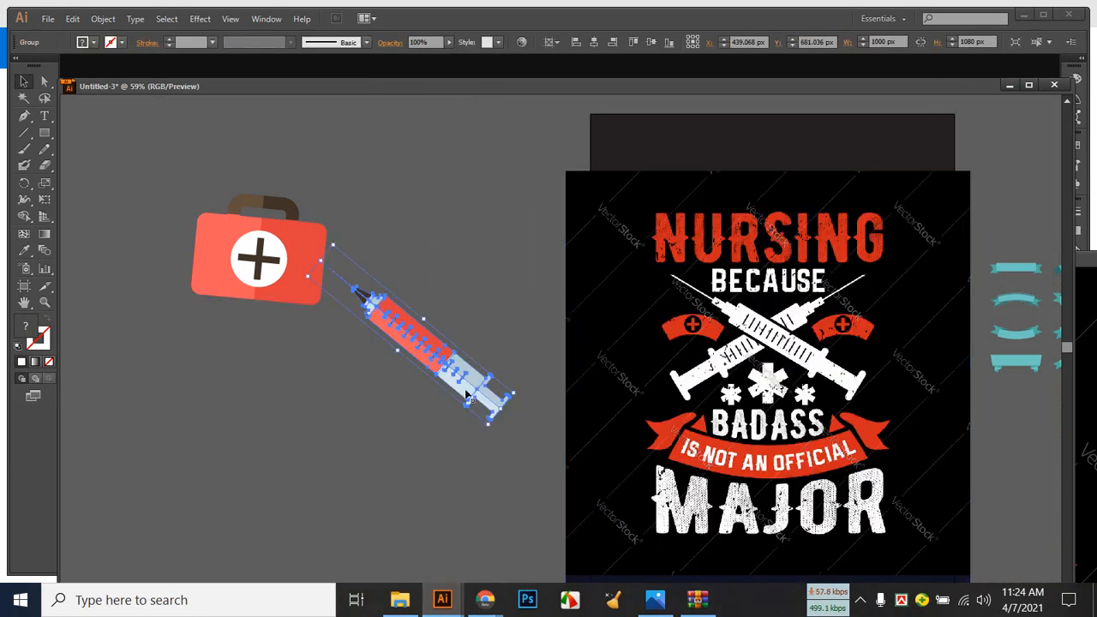
{"action": "left_click_drag", "start_coordinate": [516, 398], "coordinate": [889, 374]}
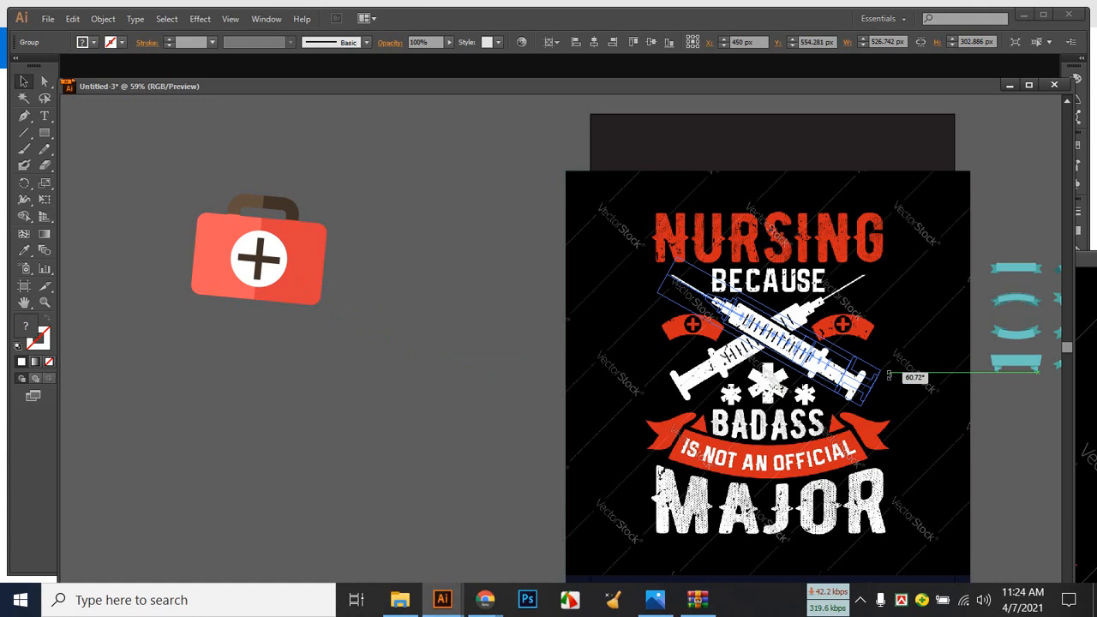
{"action": "left_click_drag", "start_coordinate": [888, 374], "coordinate": [889, 375]}
{"action": "left_click", "coordinate": [529, 422]}
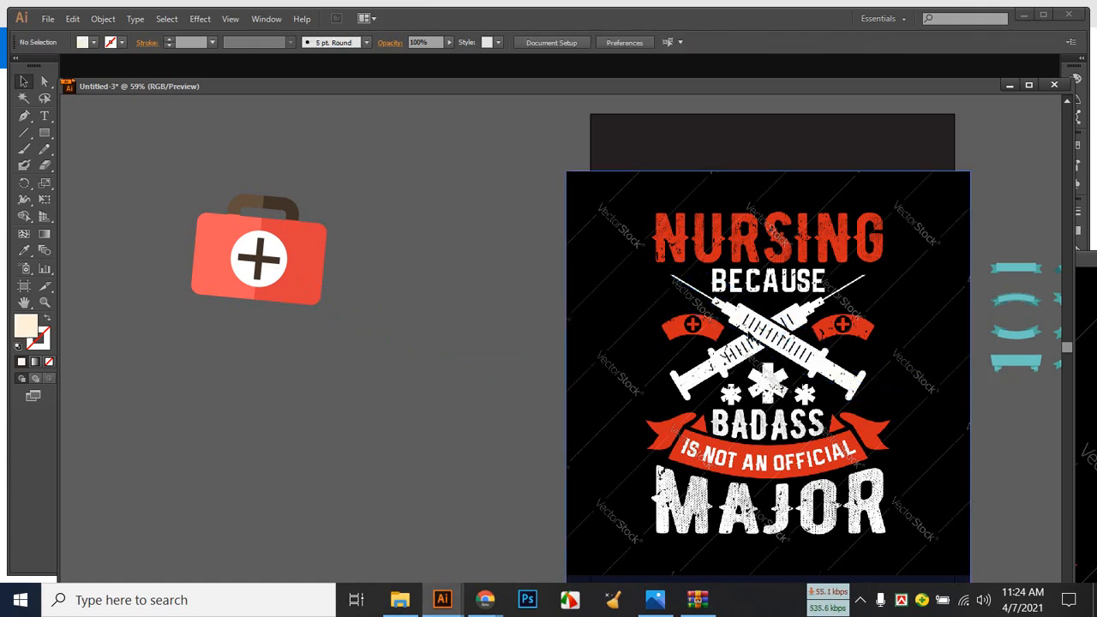
Move the reference image off the artboard to the empty area below the first-aid kit.
{"action": "left_click", "coordinate": [753, 334]}
{"action": "left_click_drag", "start_coordinate": [754, 334], "coordinate": [427, 413]}
{"action": "left_click_drag", "start_coordinate": [511, 365], "coordinate": [491, 319]}
{"action": "left_click_drag", "start_coordinate": [467, 244], "coordinate": [59, 254]}
{"action": "left_click_drag", "start_coordinate": [490, 353], "coordinate": [179, 541]}
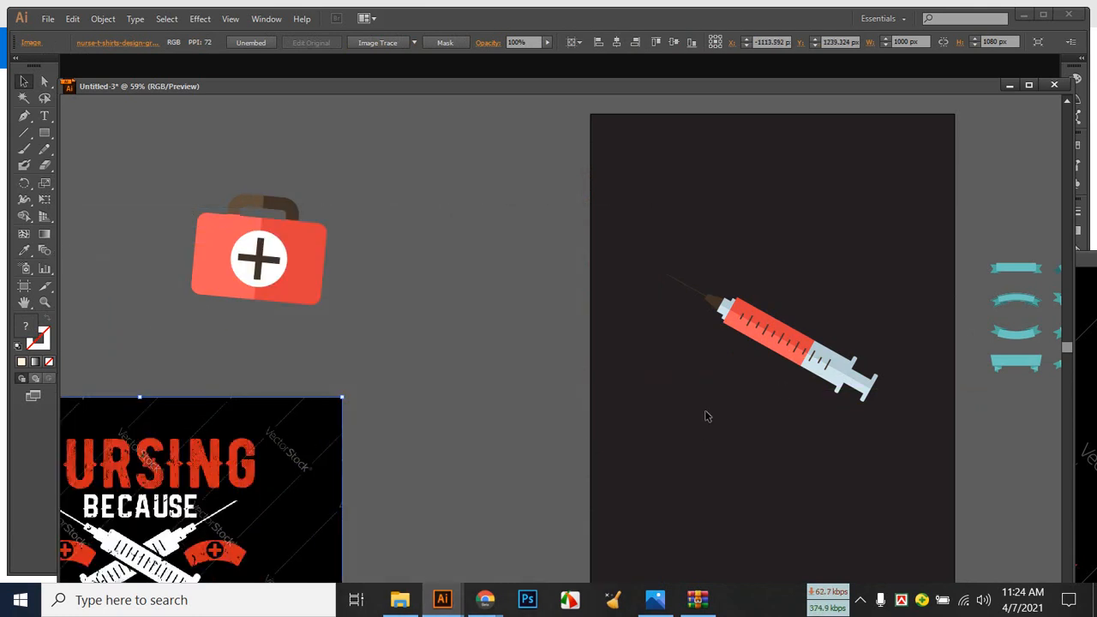
Close the separate nurse-t-shirts-design JPG document without saving its changes.
{"action": "left_click_drag", "start_coordinate": [768, 415], "coordinate": [571, 306]}
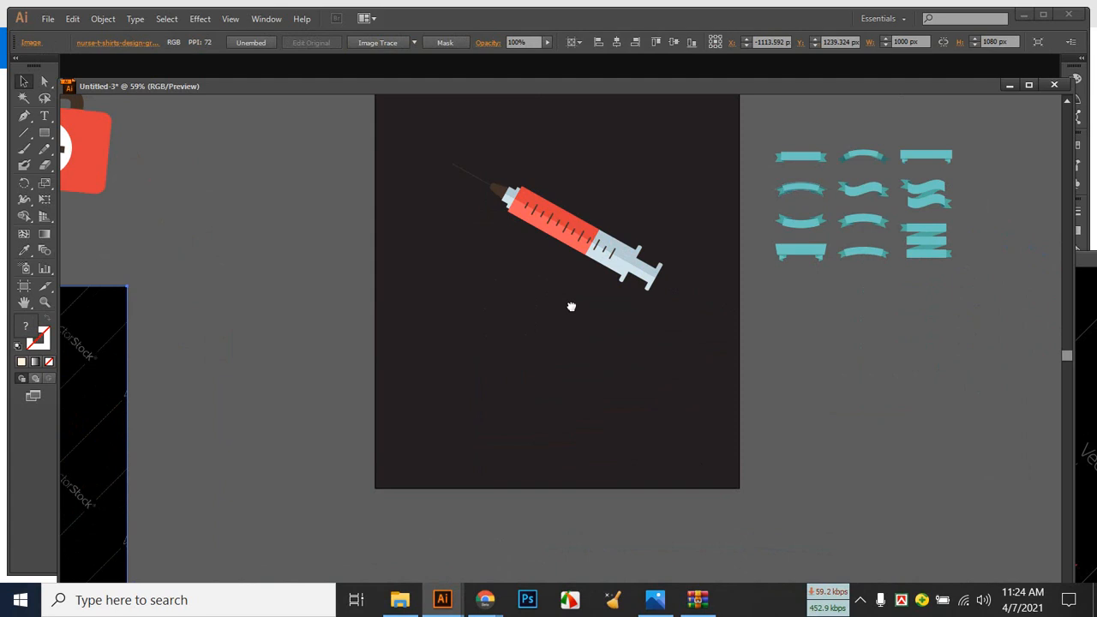
{"action": "left_click_drag", "start_coordinate": [80, 404], "coordinate": [683, 374]}
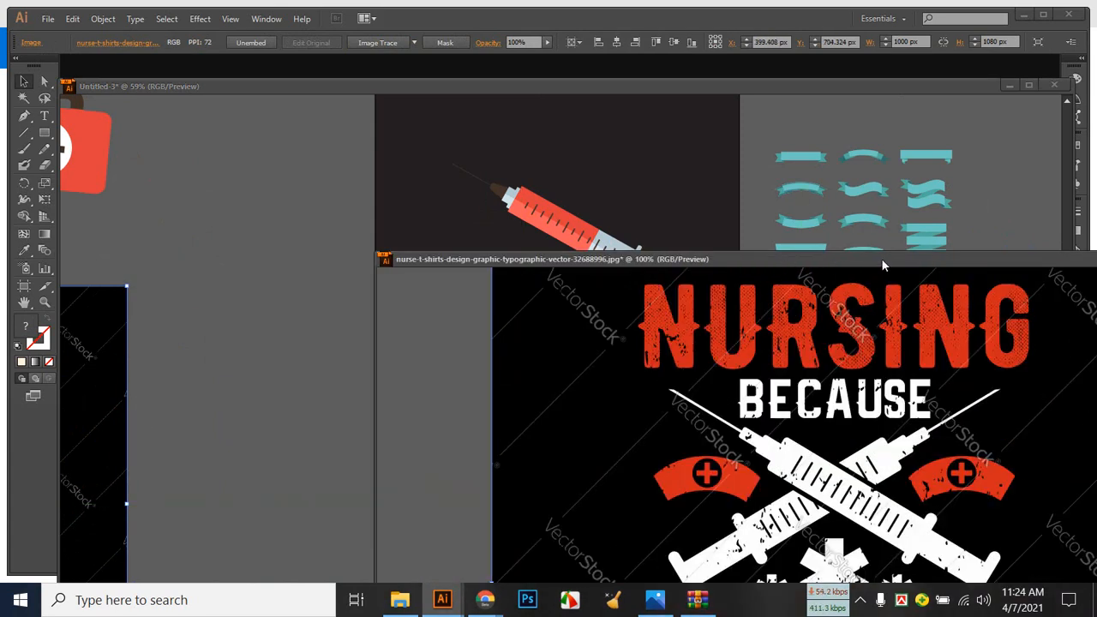
{"action": "left_click_drag", "start_coordinate": [881, 259], "coordinate": [607, 259]}
{"action": "left_click_drag", "start_coordinate": [980, 261], "coordinate": [659, 268]}
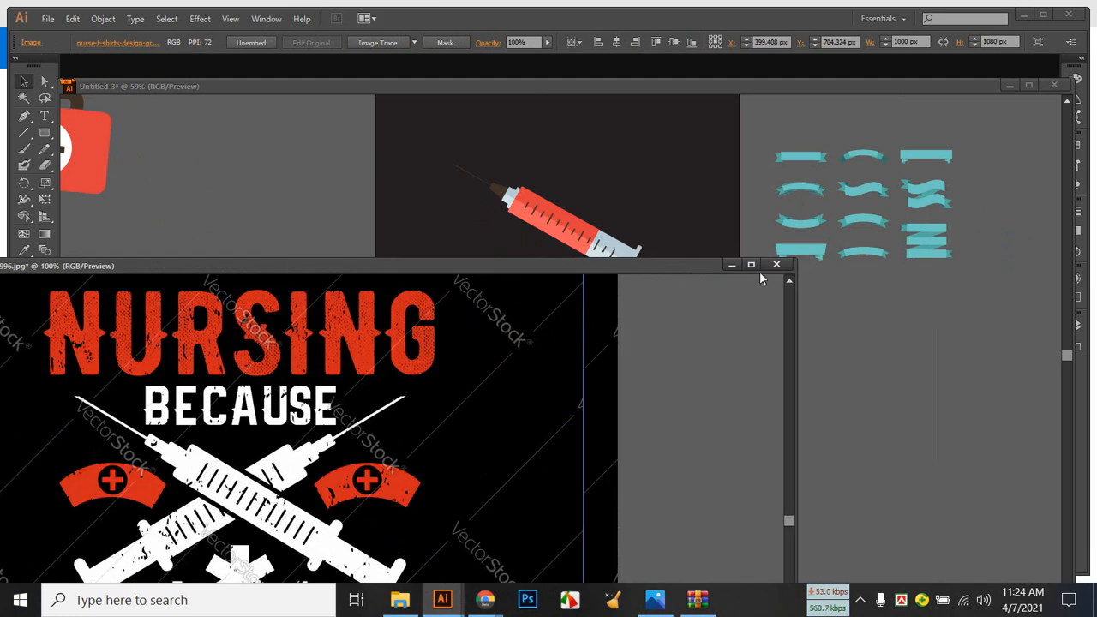
{"action": "left_click", "coordinate": [777, 266]}
{"action": "left_click", "coordinate": [615, 317]}
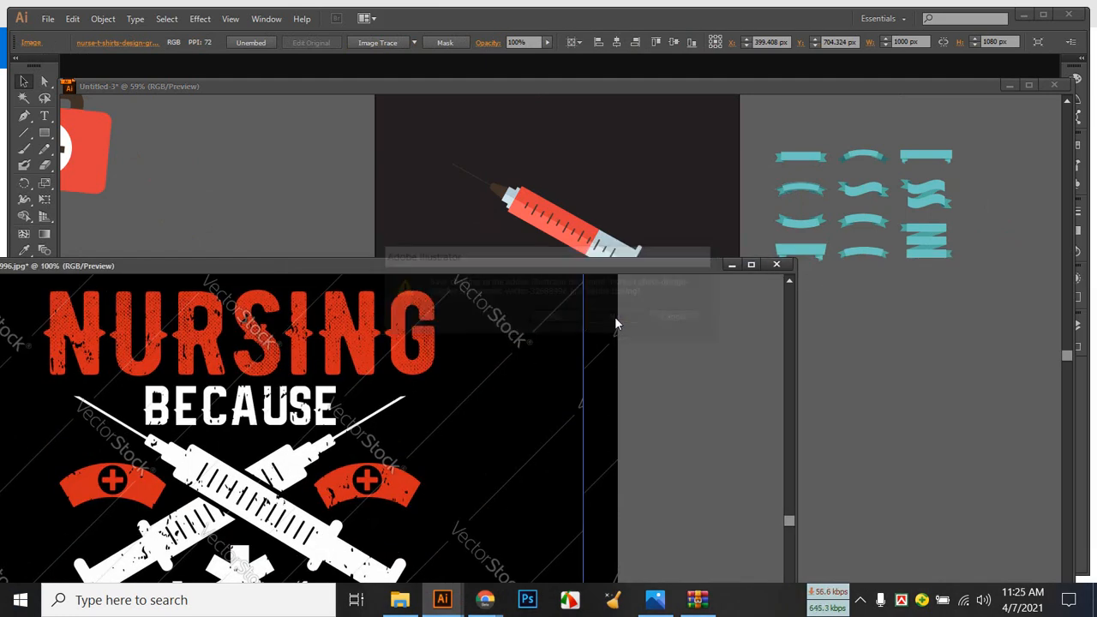
Shrink the reference image to about 586 by 633 px and place it beside the artboard below the teal ribbons.
{"action": "left_click_drag", "start_coordinate": [135, 396], "coordinate": [814, 378]}
{"action": "left_click_drag", "start_coordinate": [403, 270], "coordinate": [570, 450]}
{"action": "left_click_drag", "start_coordinate": [621, 501], "coordinate": [917, 400]}
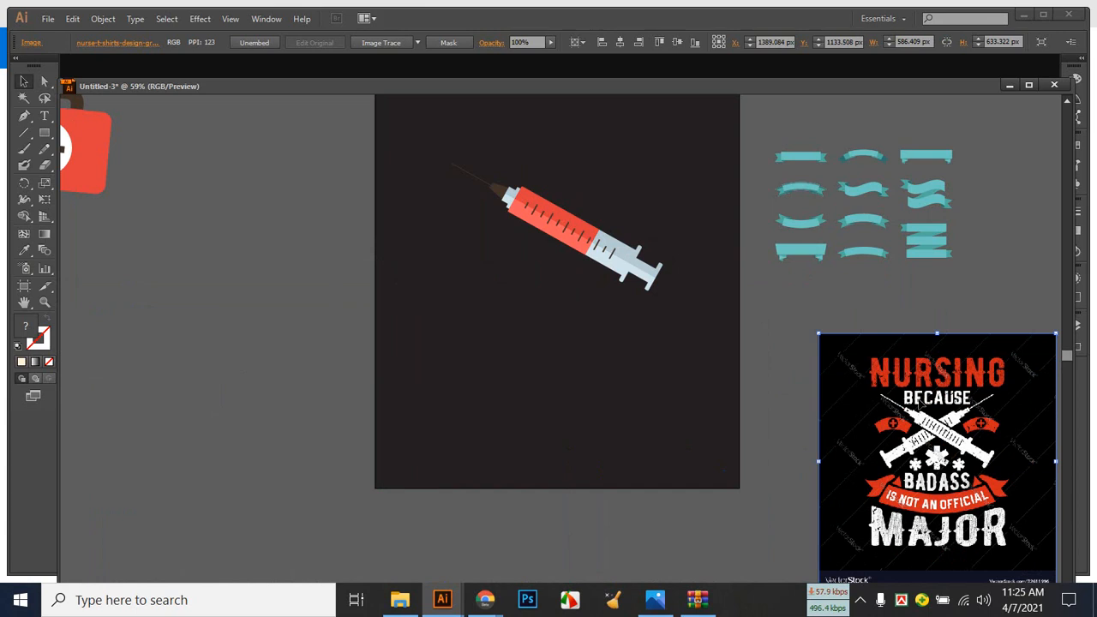
{"action": "left_click", "coordinate": [676, 369]}
Fill the whole syringe on the artboard with white.
{"action": "scroll", "coordinate": [631, 343], "scroll_direction": "up", "scroll_amount": 1}
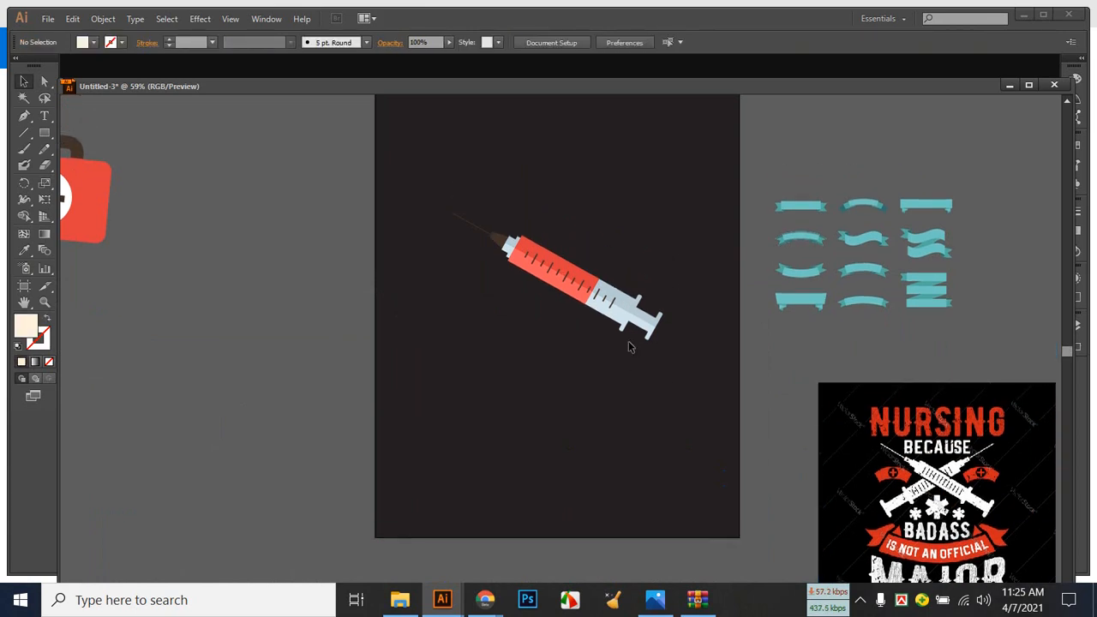
{"action": "scroll", "coordinate": [630, 346], "scroll_direction": "up", "scroll_amount": 1}
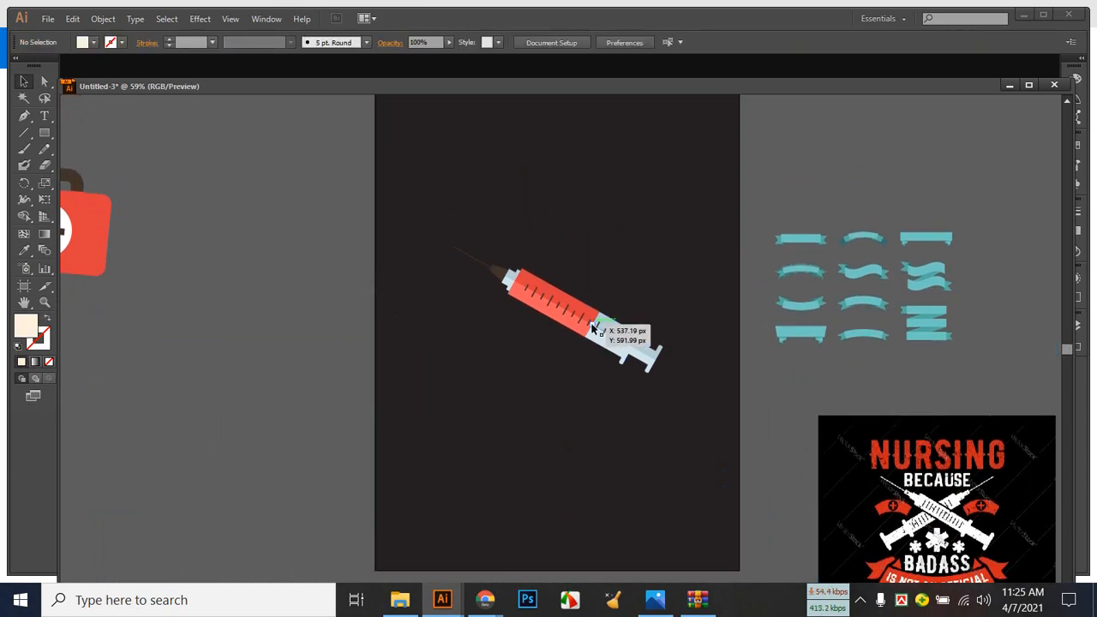
{"action": "left_click", "coordinate": [593, 330]}
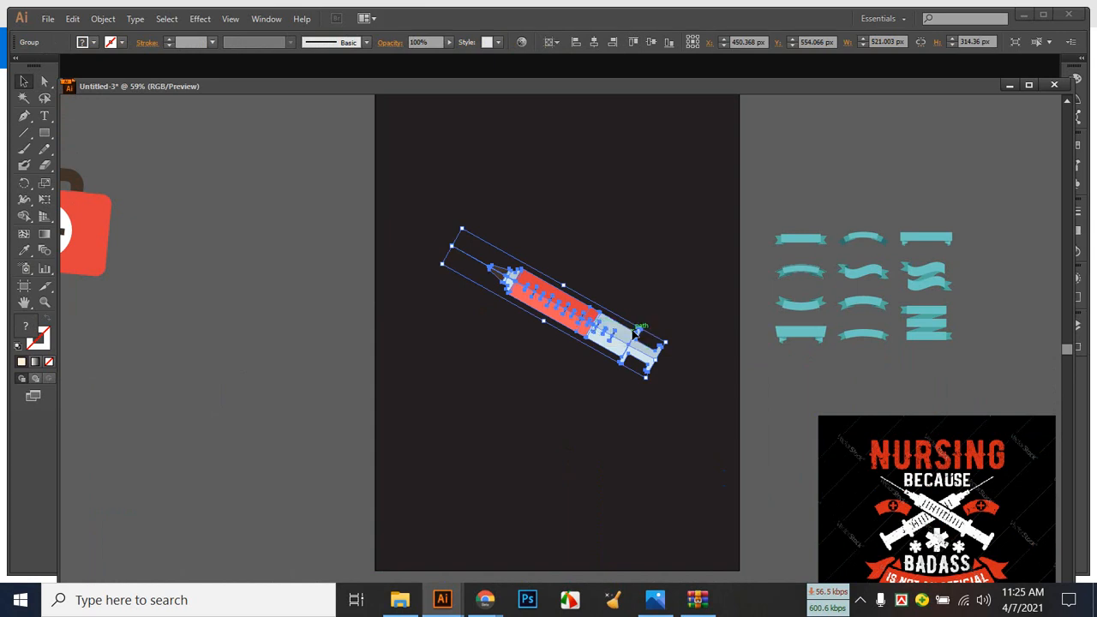
{"action": "left_click", "coordinate": [591, 428]}
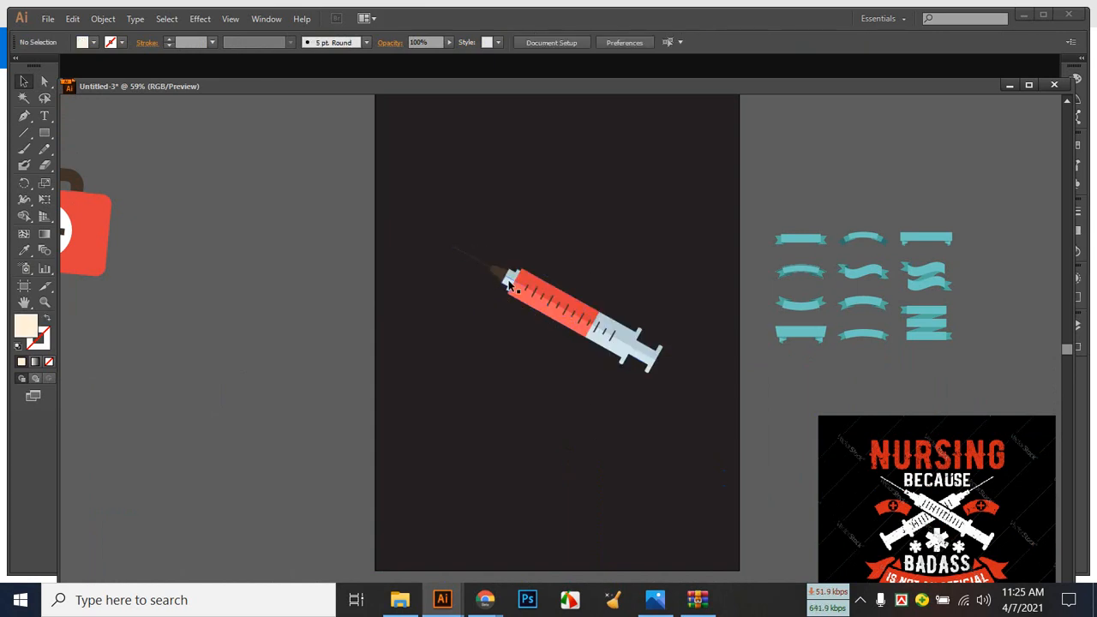
{"action": "left_click", "coordinate": [557, 300]}
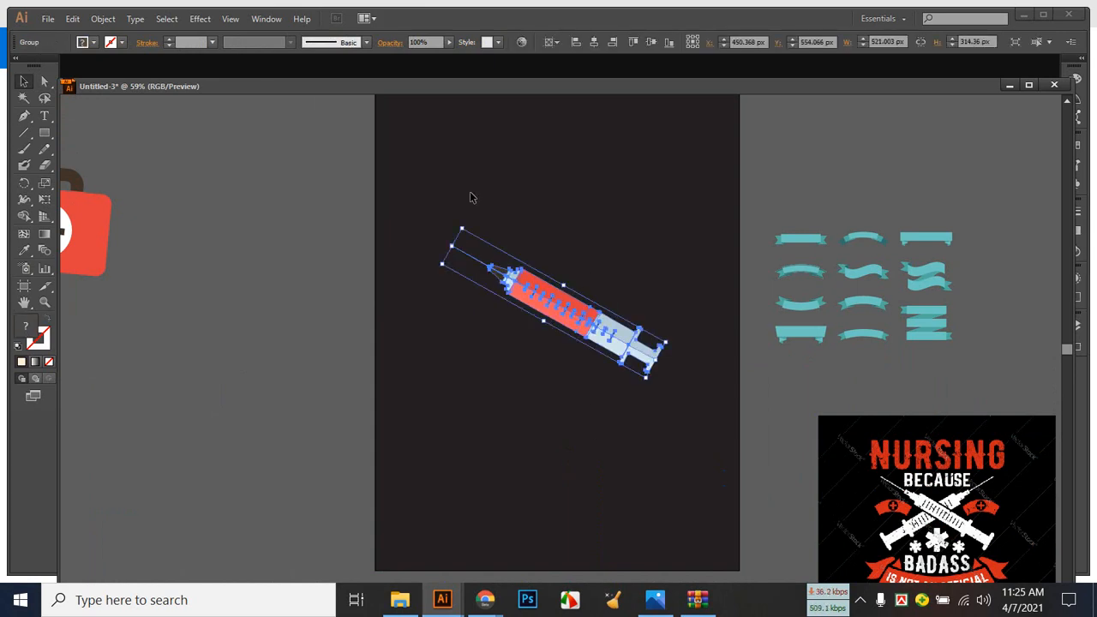
{"action": "left_click", "coordinate": [95, 44]}
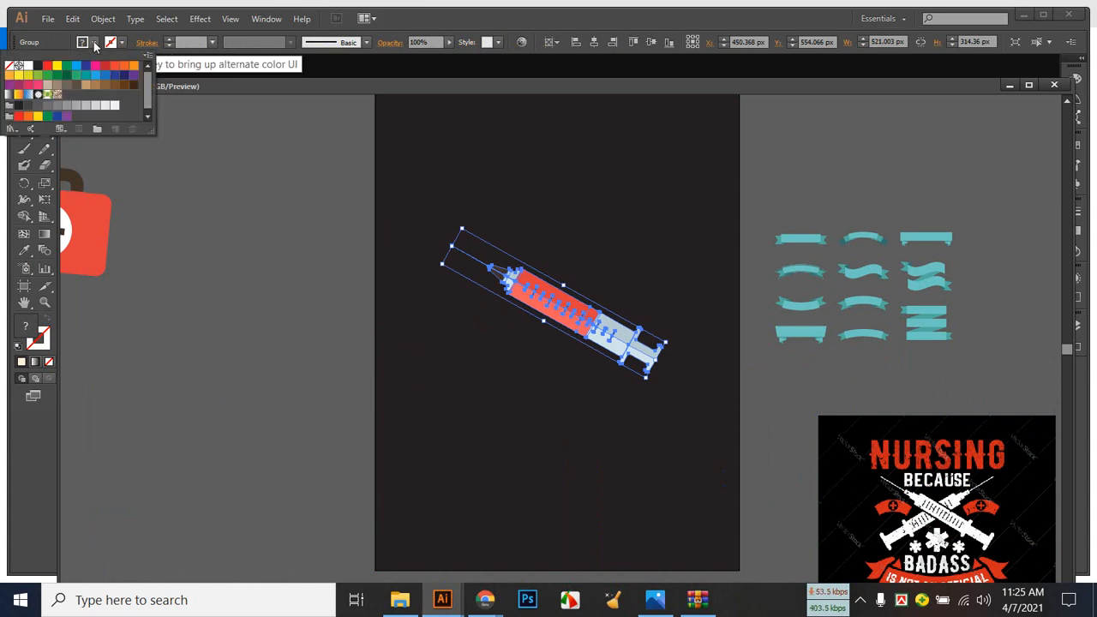
{"action": "left_click", "coordinate": [28, 66]}
{"action": "left_click", "coordinate": [545, 409]}
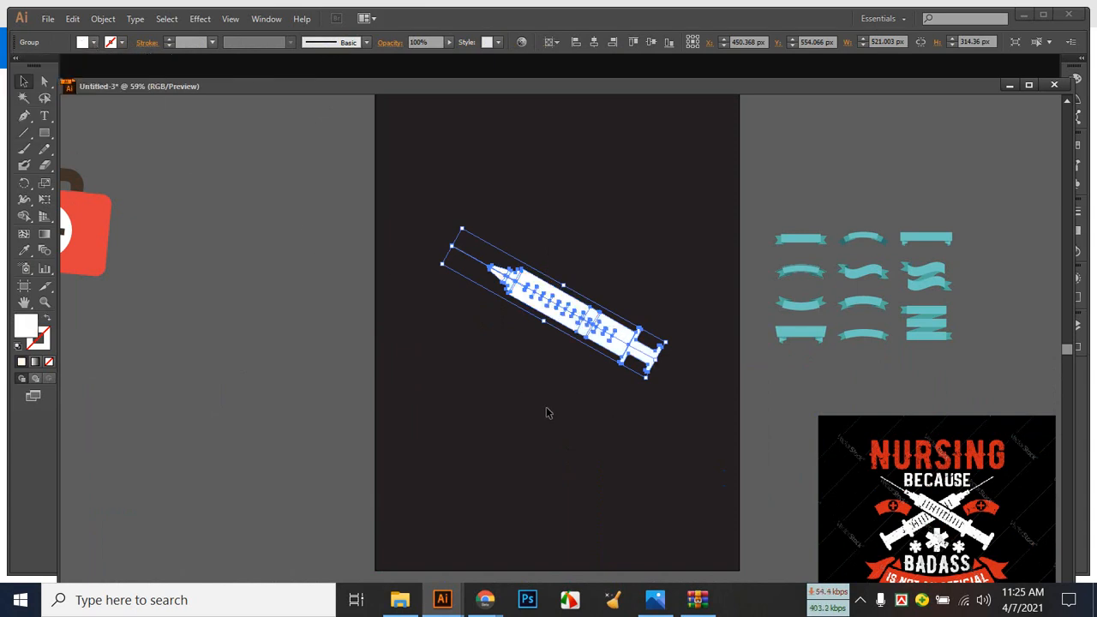
{"action": "left_click", "coordinate": [556, 407]}
Give the white syringe a black 3 pt stroke.
{"action": "left_click", "coordinate": [582, 332]}
{"action": "left_click", "coordinate": [168, 40]}
{"action": "left_click", "coordinate": [168, 39]}
{"action": "left_click", "coordinate": [473, 168]}
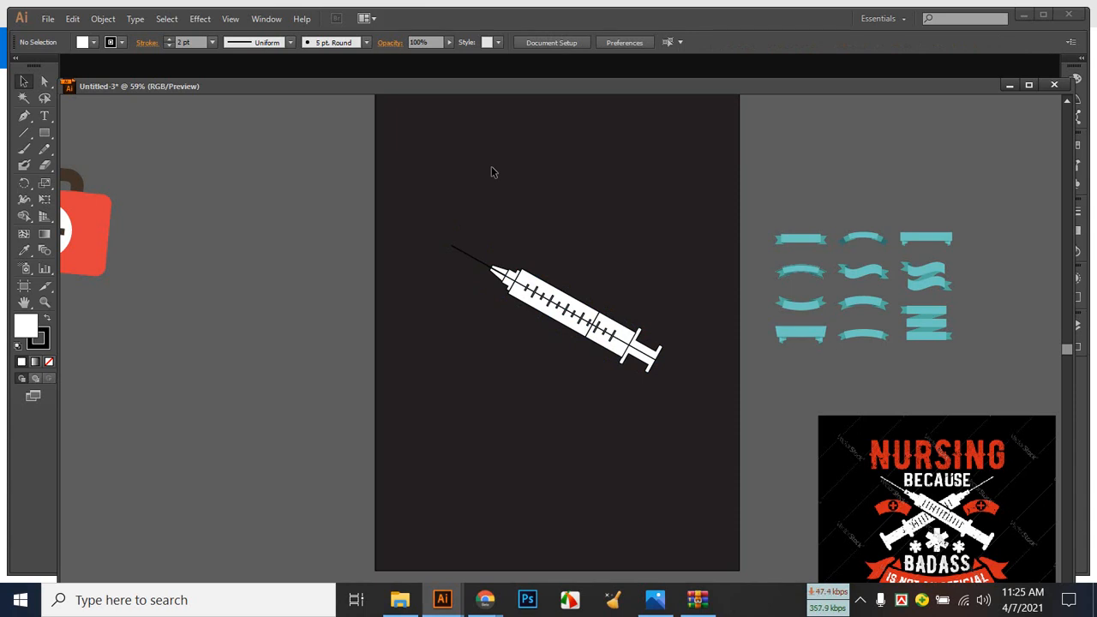
{"action": "left_click", "coordinate": [588, 298]}
{"action": "left_click", "coordinate": [168, 40]}
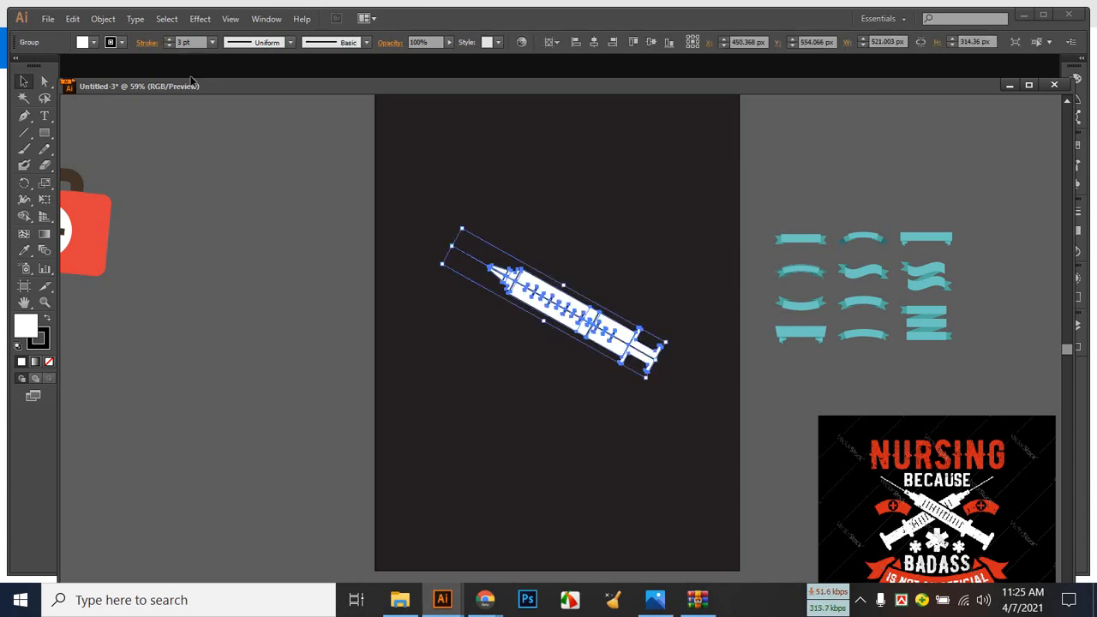
{"action": "left_click", "coordinate": [493, 187]}
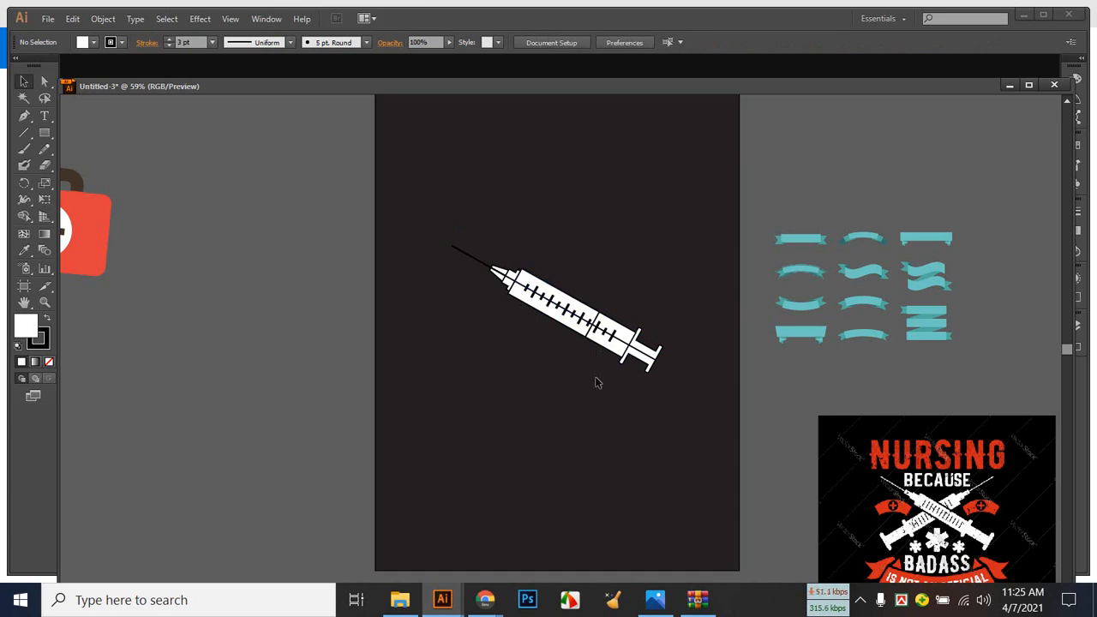
Ungroup the syringe so that its needle can be selected separately.
{"action": "left_click", "coordinate": [491, 268]}
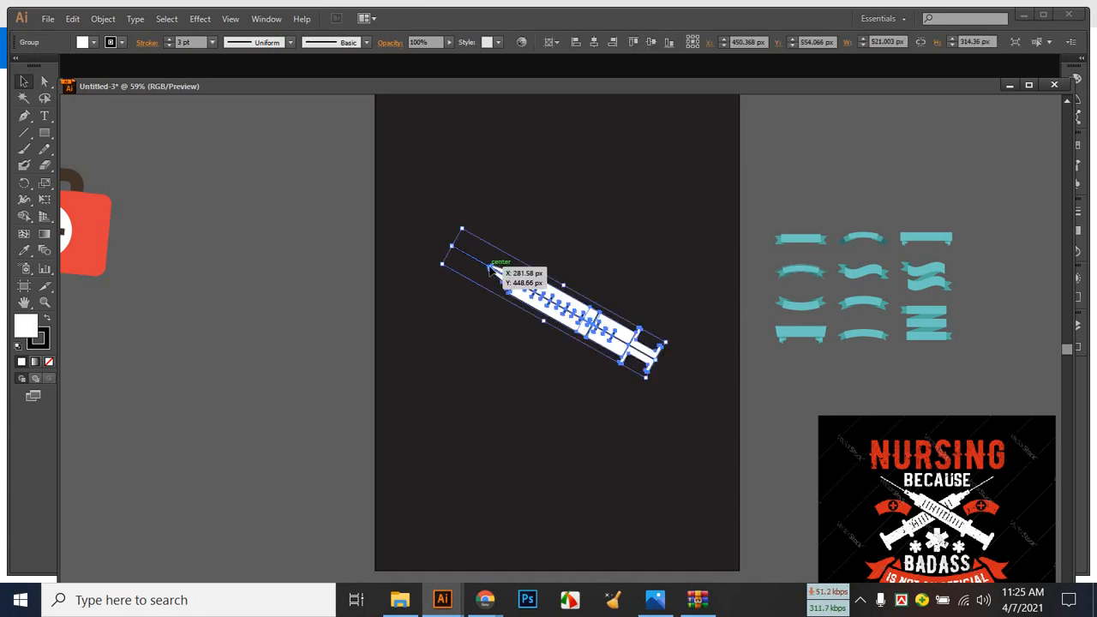
{"action": "left_click", "coordinate": [502, 375]}
{"action": "left_click", "coordinate": [541, 300]}
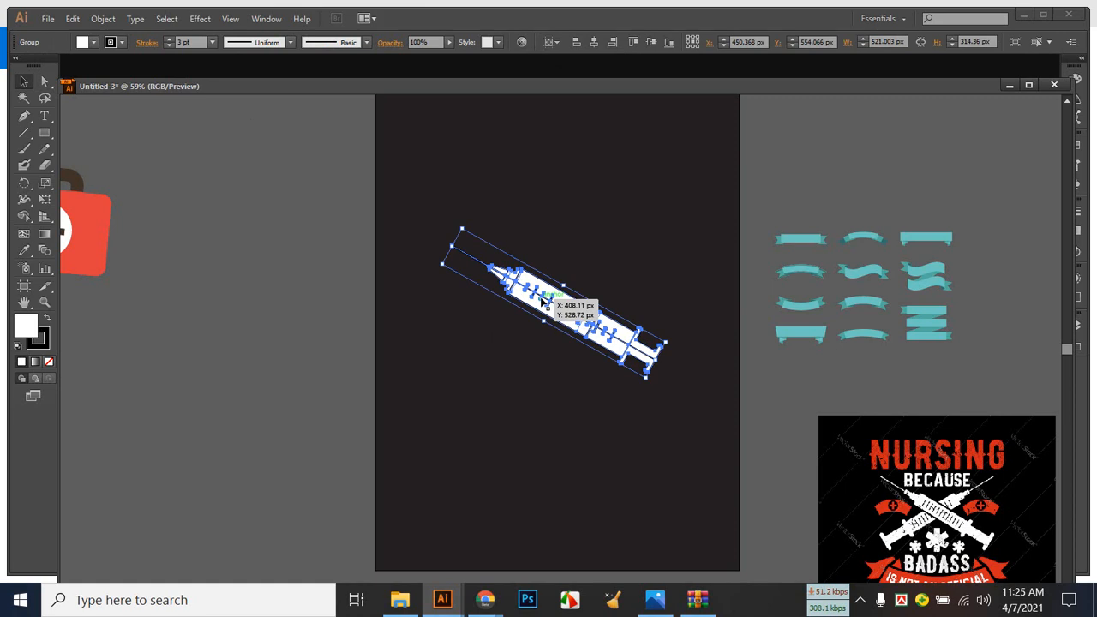
{"action": "right_click", "coordinate": [541, 300]}
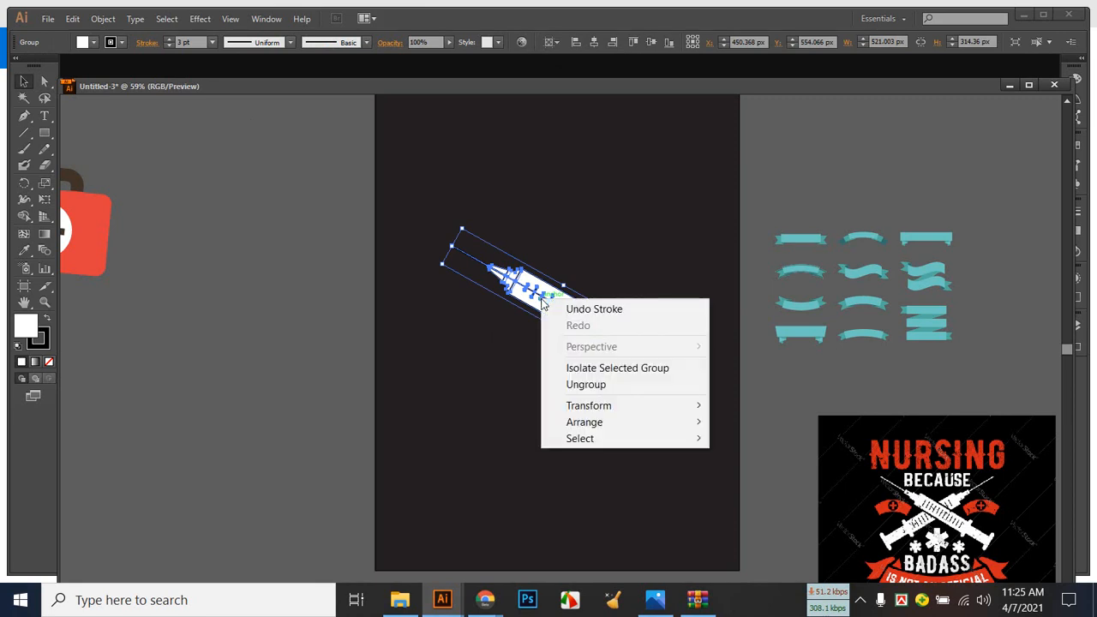
{"action": "left_click", "coordinate": [587, 384]}
{"action": "left_click", "coordinate": [586, 387]}
Change the stroke color of the syringe's needle line to white.
{"action": "left_click_drag", "start_coordinate": [448, 225], "coordinate": [482, 285]}
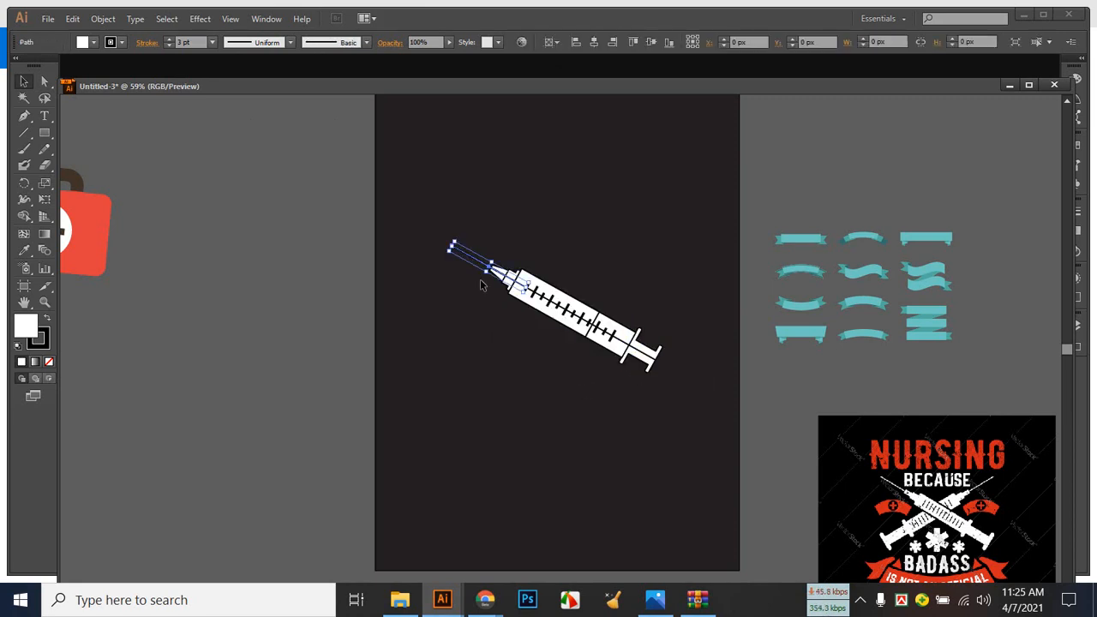
{"action": "left_click", "coordinate": [93, 42]}
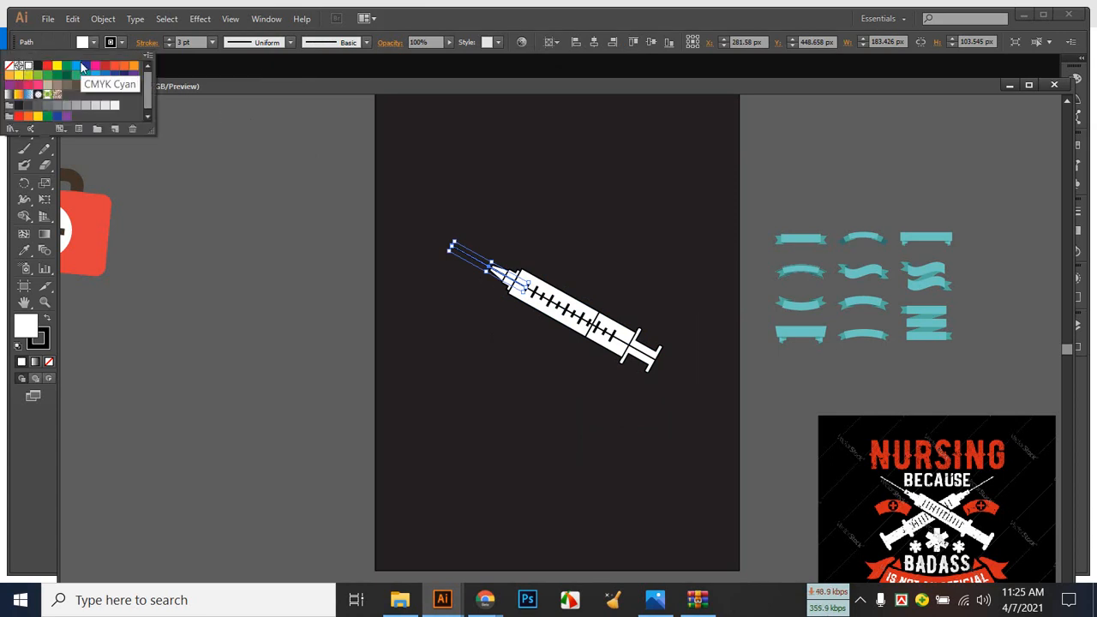
{"action": "left_click", "coordinate": [122, 42]}
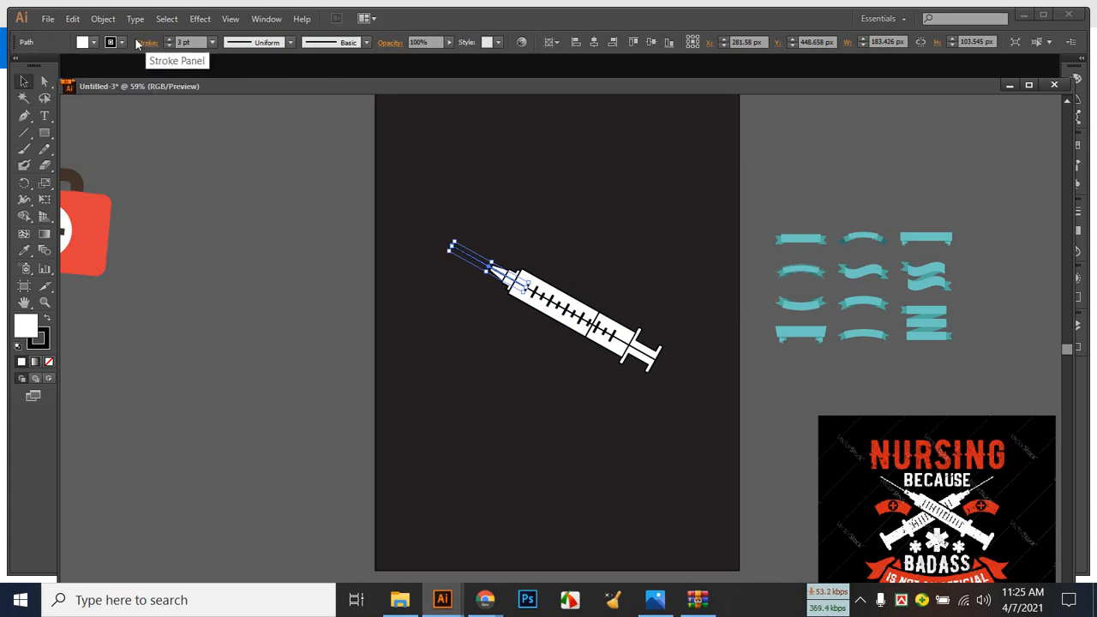
{"action": "left_click", "coordinate": [121, 42]}
{"action": "left_click", "coordinate": [29, 66]}
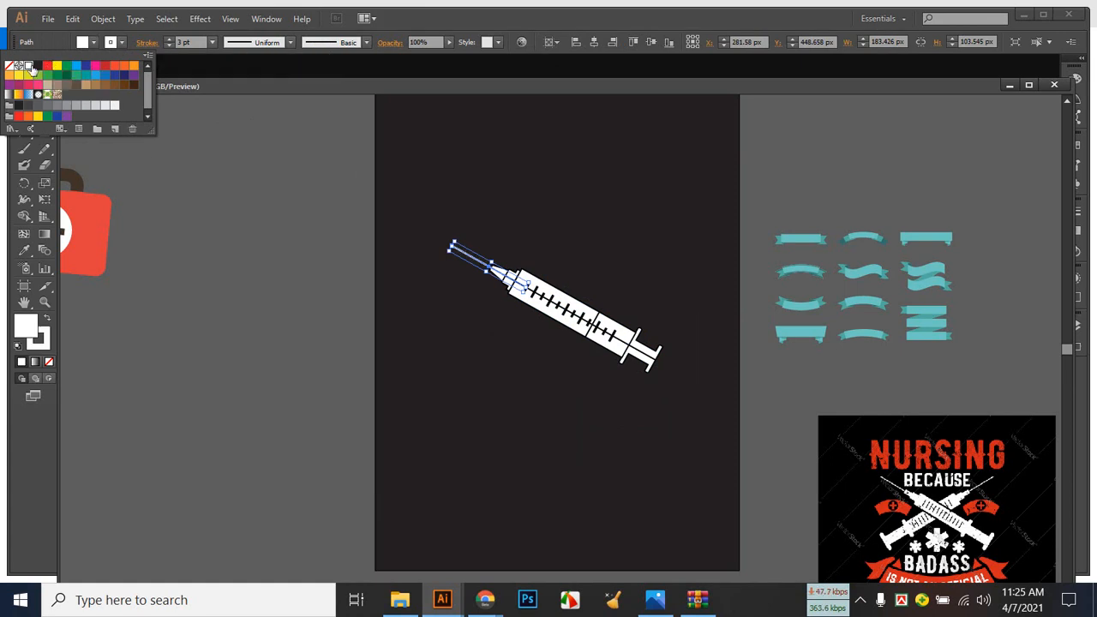
{"action": "left_click", "coordinate": [538, 385]}
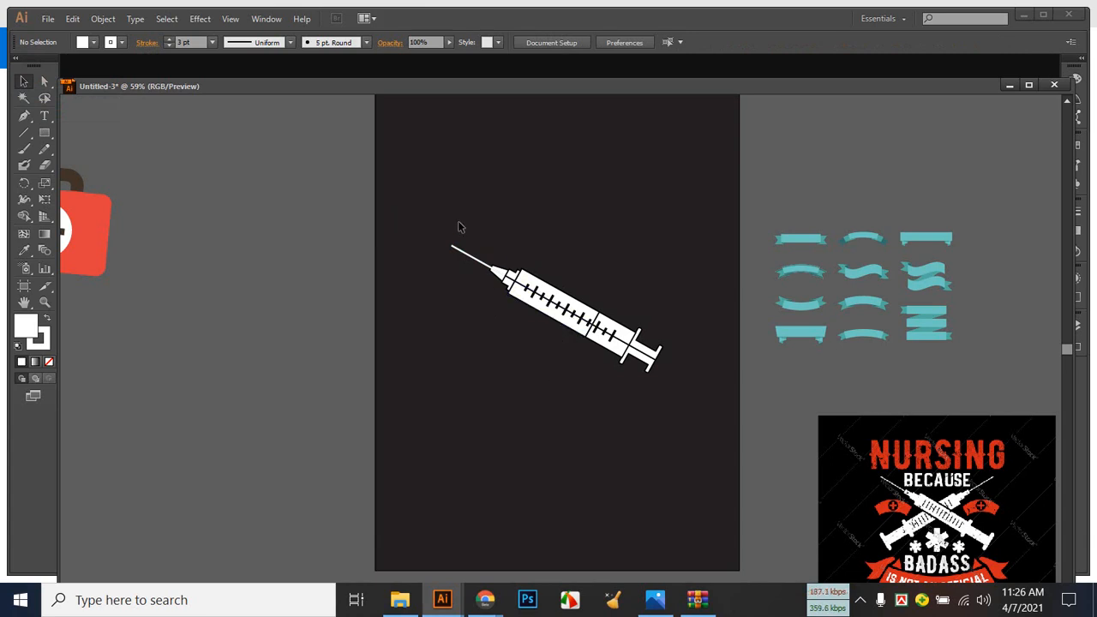
Group all parts of the syringe, including the needle, back into one object.
{"action": "left_click_drag", "start_coordinate": [435, 216], "coordinate": [666, 380]}
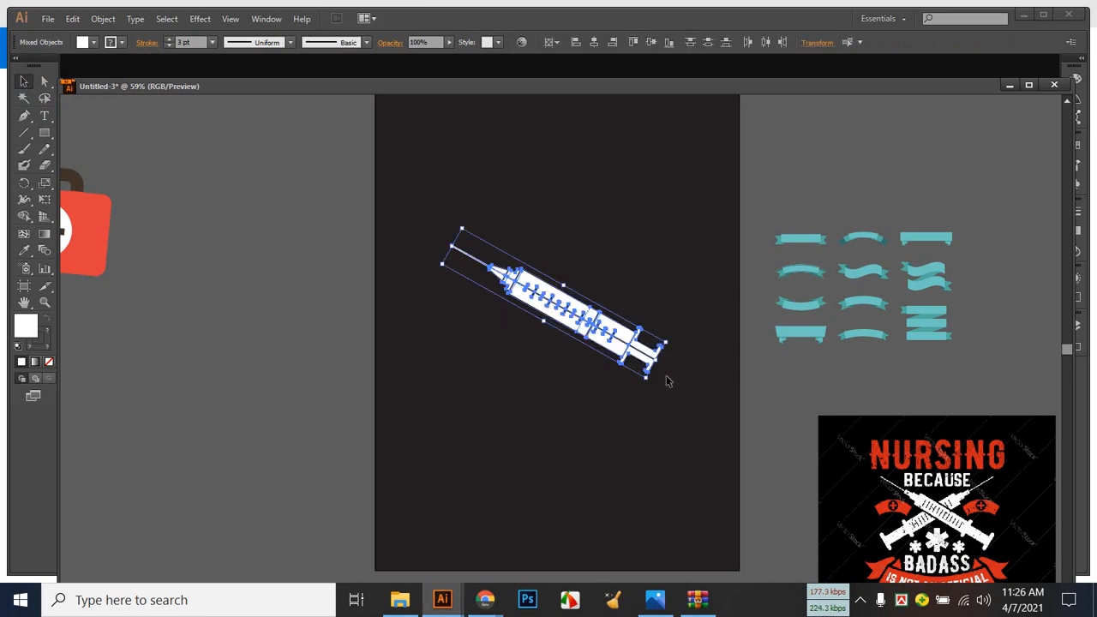
{"action": "key", "text": "ctrl"}
{"action": "key", "text": "ctrl+g"}
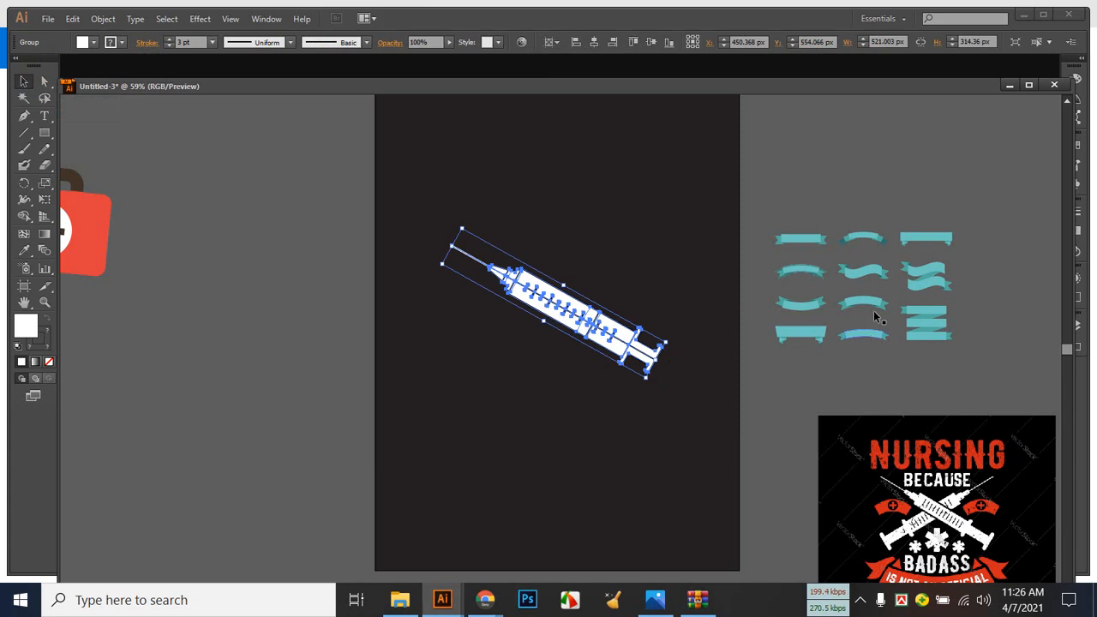
{"action": "left_click", "coordinate": [602, 410]}
Reflect a copy of the syringe across the vertical axis to form a crossed pair.
{"action": "left_click", "coordinate": [606, 335]}
{"action": "right_click", "coordinate": [572, 320]}
{"action": "mouse_move", "coordinate": [707, 429]}
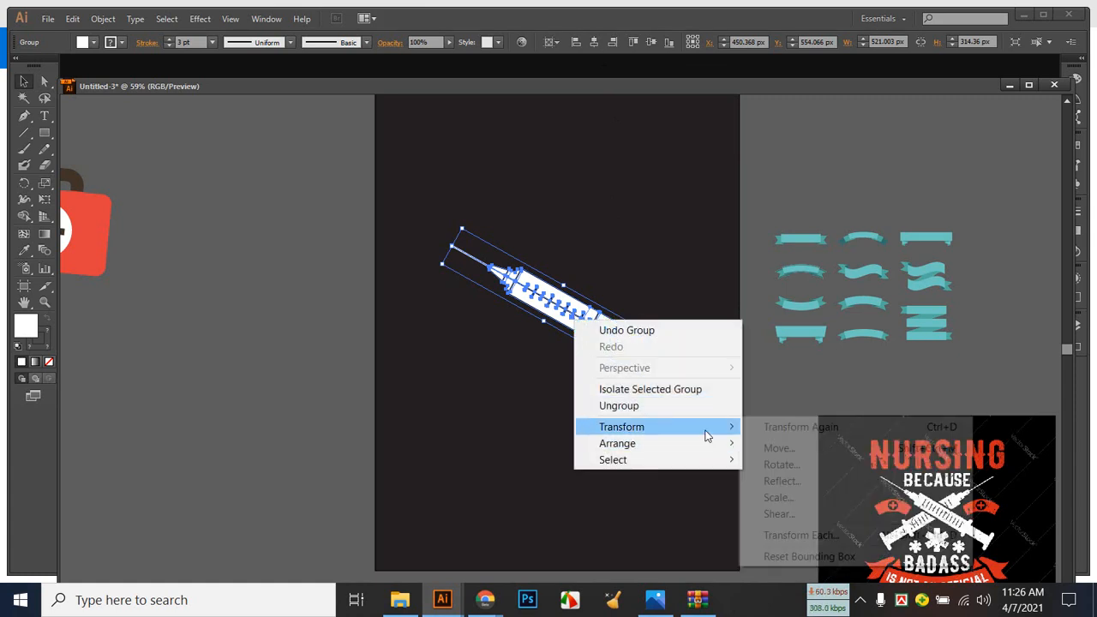
{"action": "left_click", "coordinate": [829, 481]}
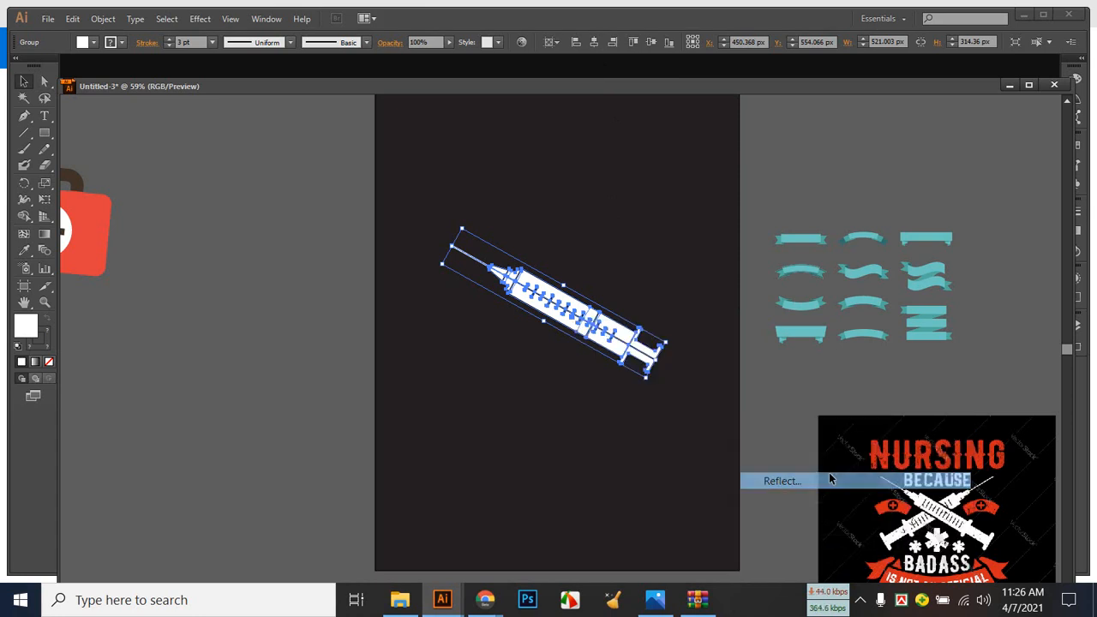
{"action": "left_click", "coordinate": [846, 337]}
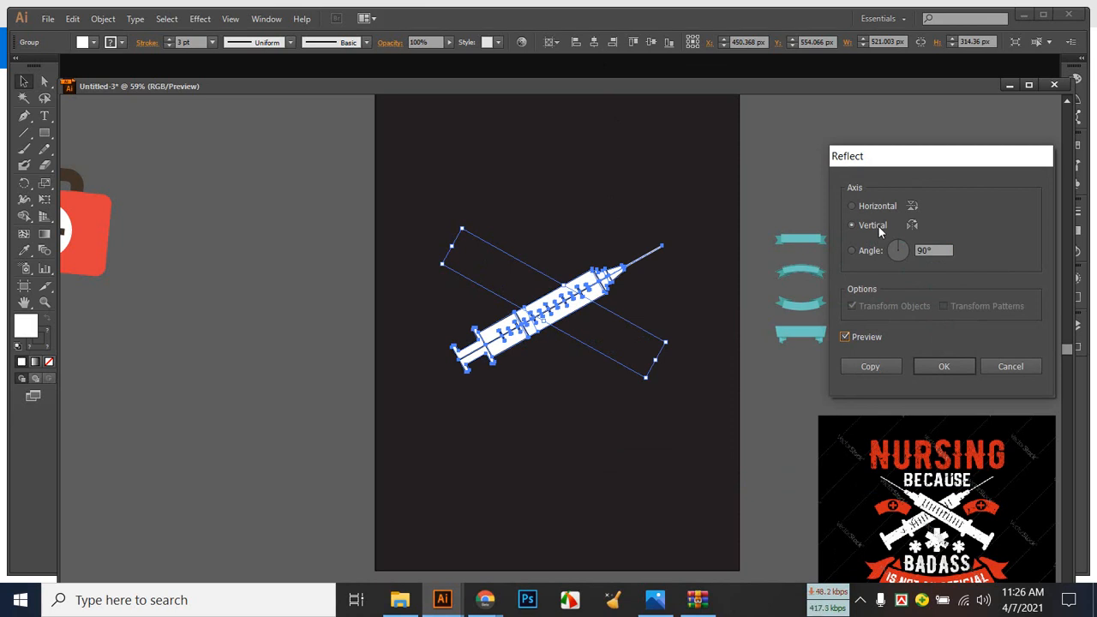
{"action": "left_click", "coordinate": [869, 365]}
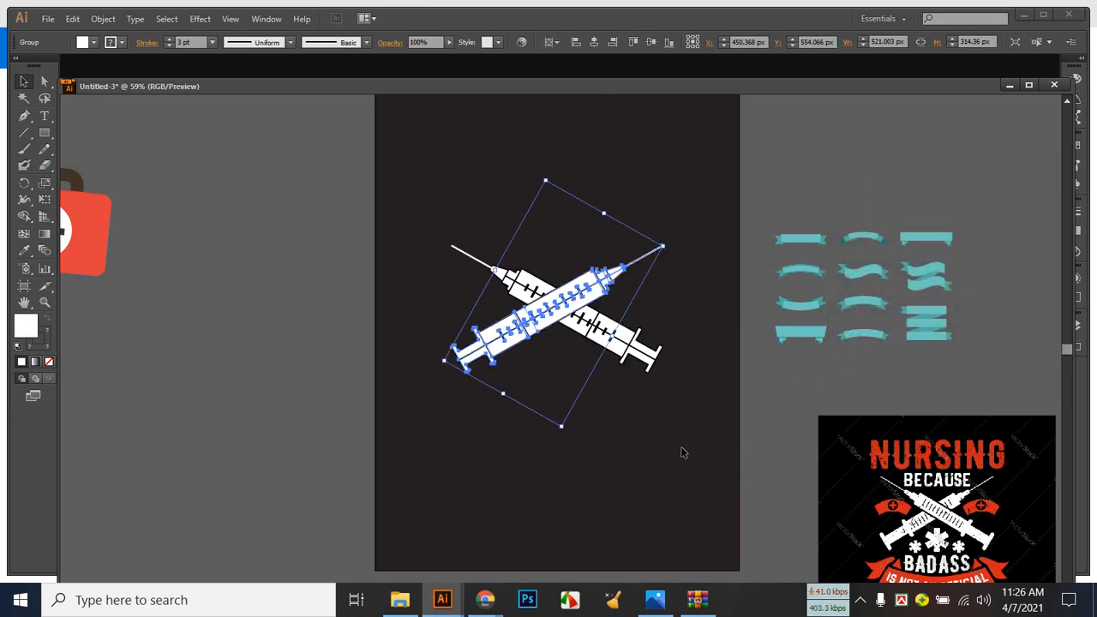
{"action": "left_click", "coordinate": [633, 445]}
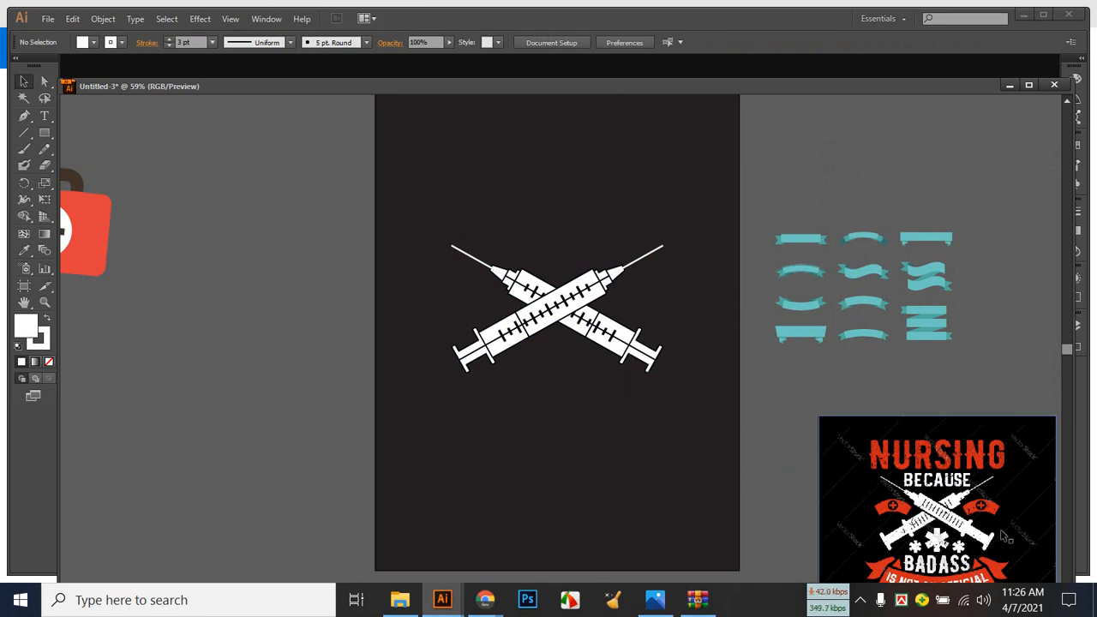
Try to send the original syringe to the back of the stacking order.
{"action": "left_click", "coordinate": [635, 336]}
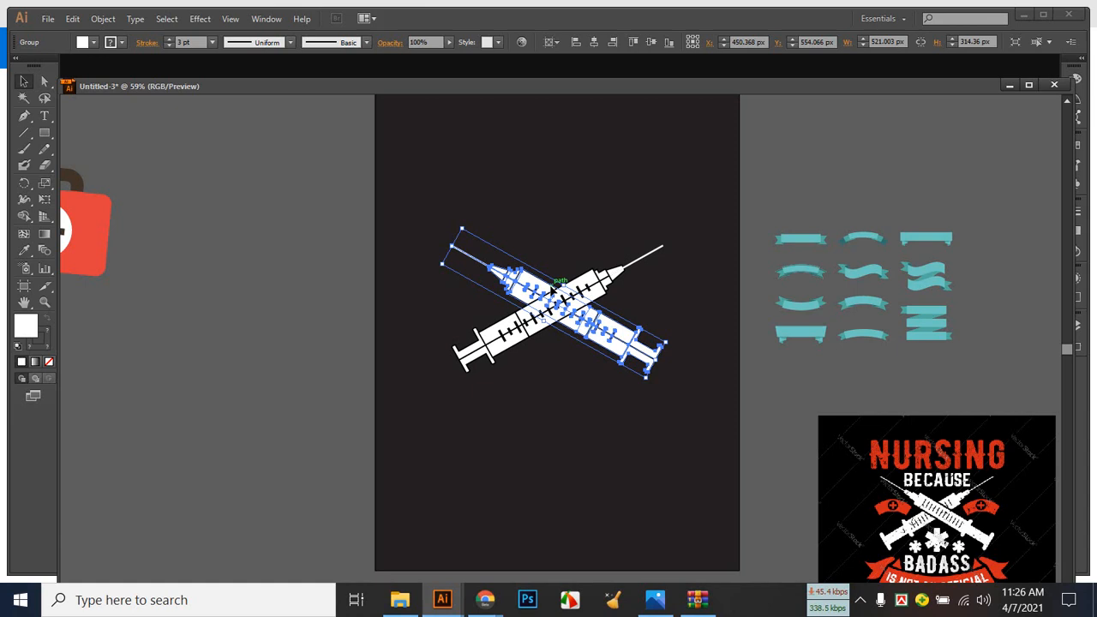
{"action": "left_click", "coordinate": [566, 460]}
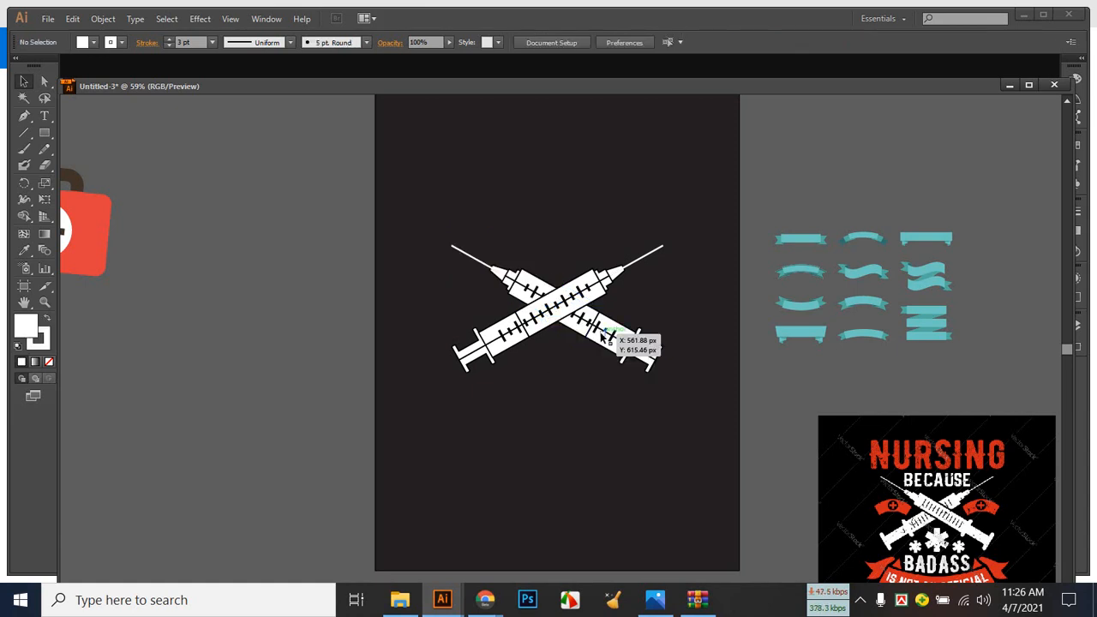
{"action": "left_click", "coordinate": [602, 337]}
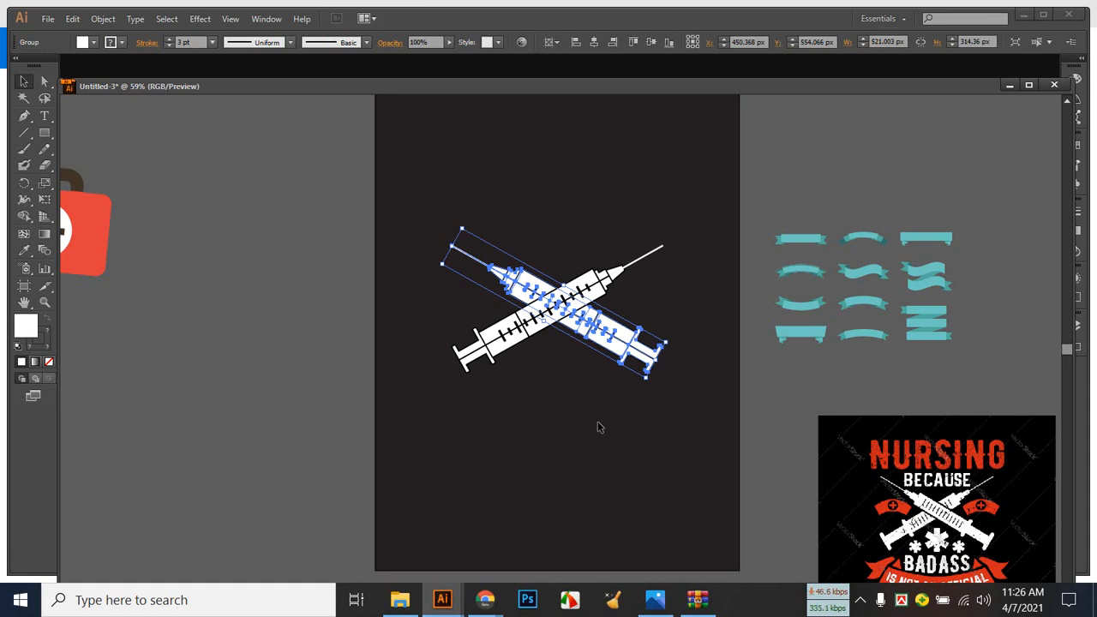
{"action": "key", "text": "ctrl+shift+bracketleft"}
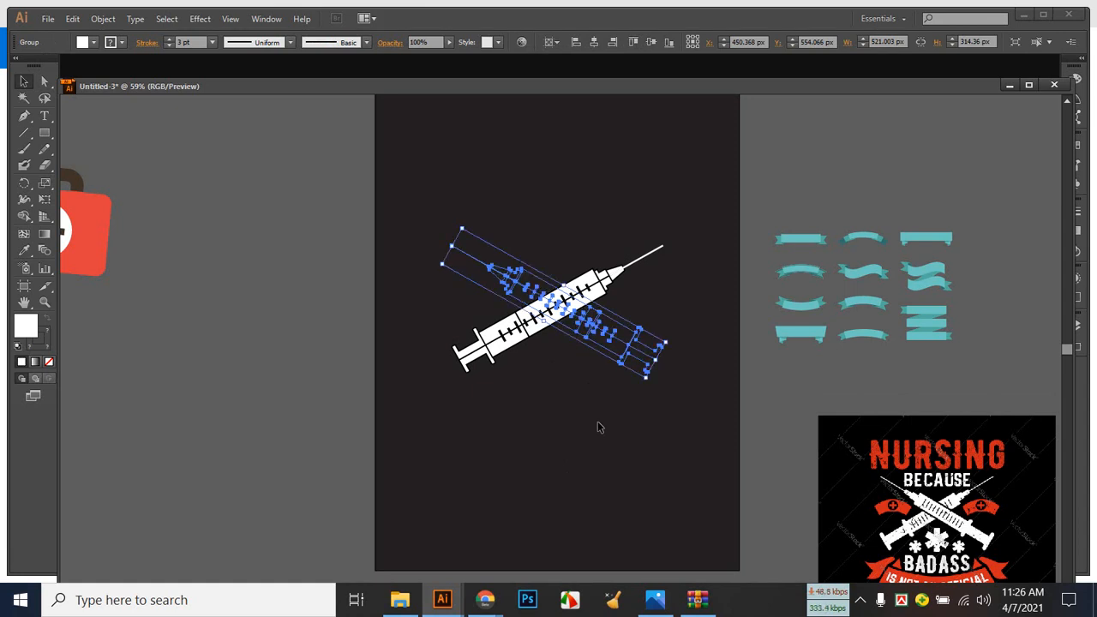
{"action": "left_click", "coordinate": [597, 422]}
Bring the original syringe to the front, over its mirrored copy.
{"action": "left_click", "coordinate": [599, 335]}
{"action": "key", "text": "ctrl+shift+bracketright"}
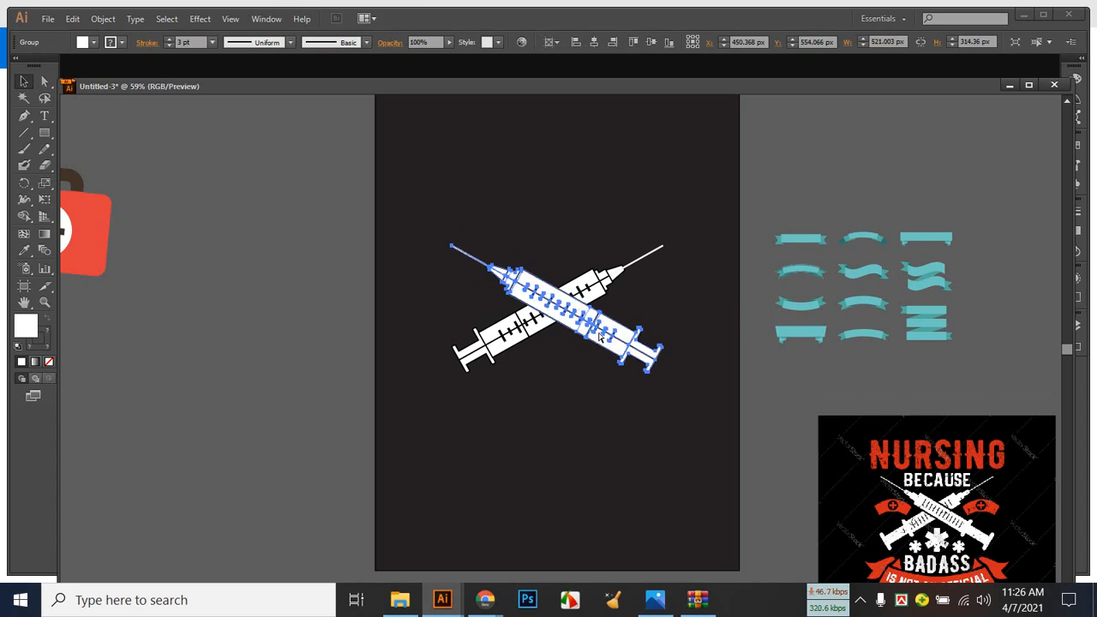
{"action": "left_click", "coordinate": [629, 450]}
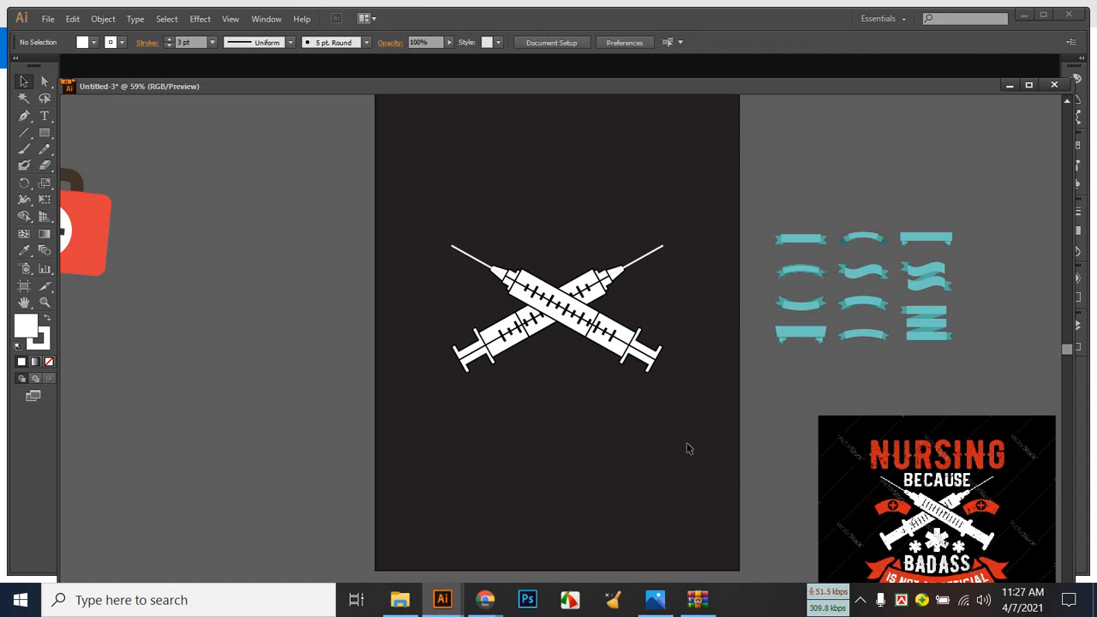
Group the two crossed syringes and center the group horizontally on the artboard.
{"action": "left_click_drag", "start_coordinate": [453, 200], "coordinate": [649, 416]}
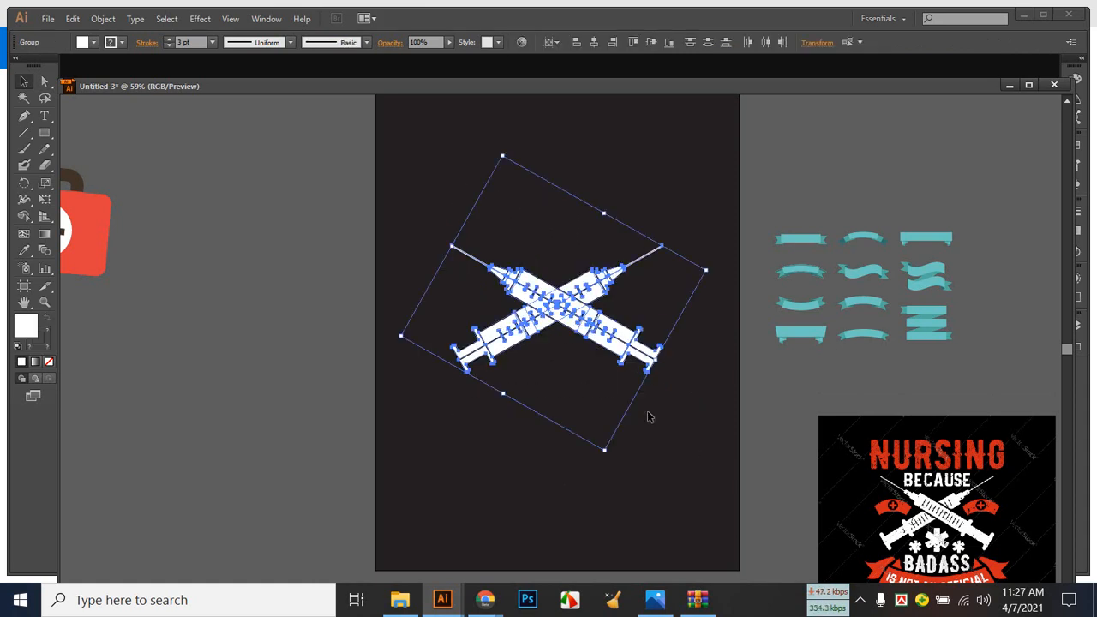
{"action": "key", "text": "ctrl+g"}
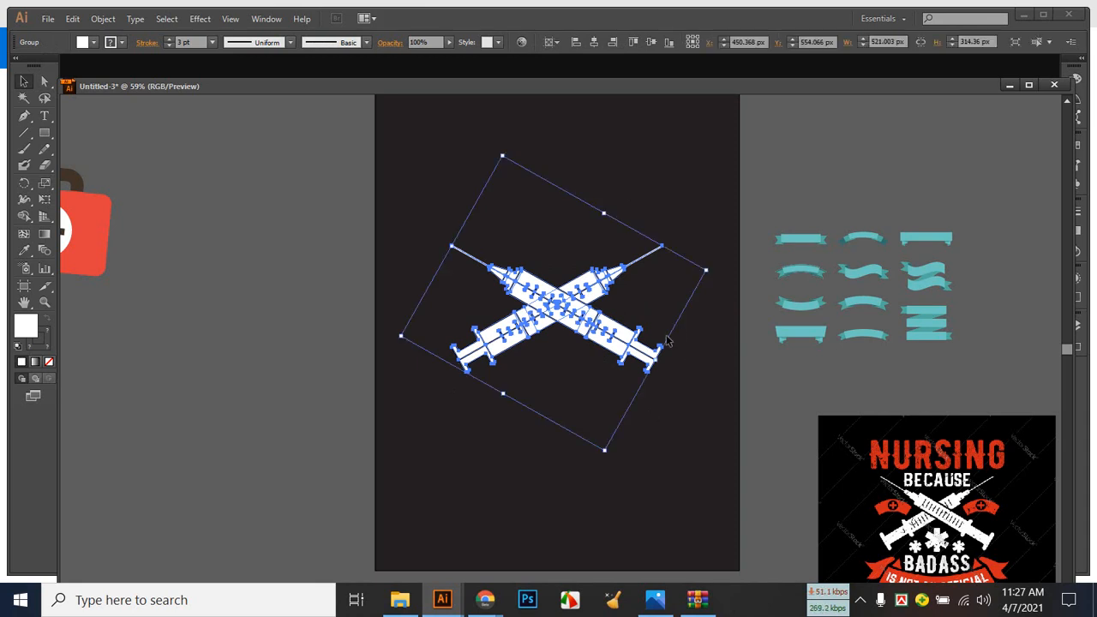
{"action": "left_click", "coordinate": [592, 49]}
{"action": "left_click_drag", "start_coordinate": [557, 314], "coordinate": [374, 306]}
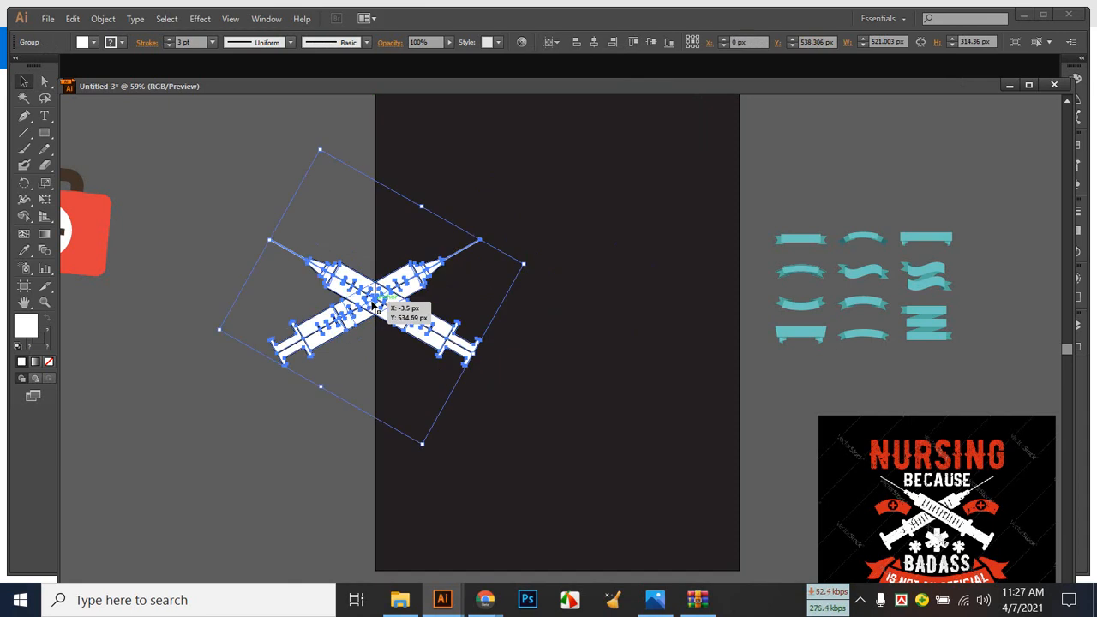
{"action": "left_click", "coordinate": [595, 42]}
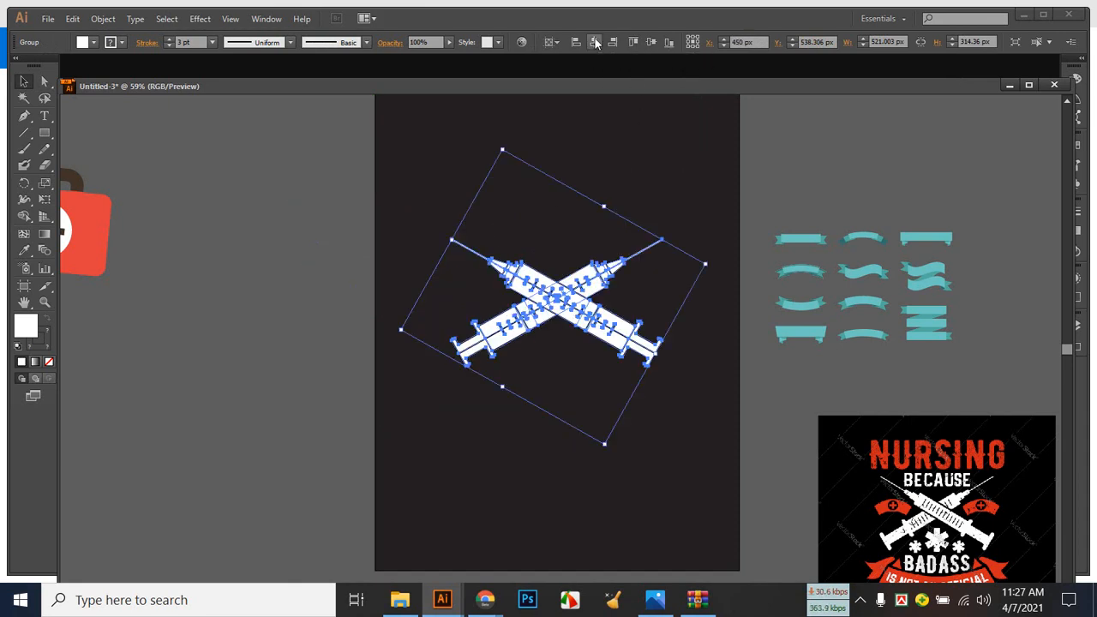
Position the crossed-syringe group in the artboard's upper half, at a Y of about 473 px, and center it horizontally.
{"action": "left_click", "coordinate": [649, 44]}
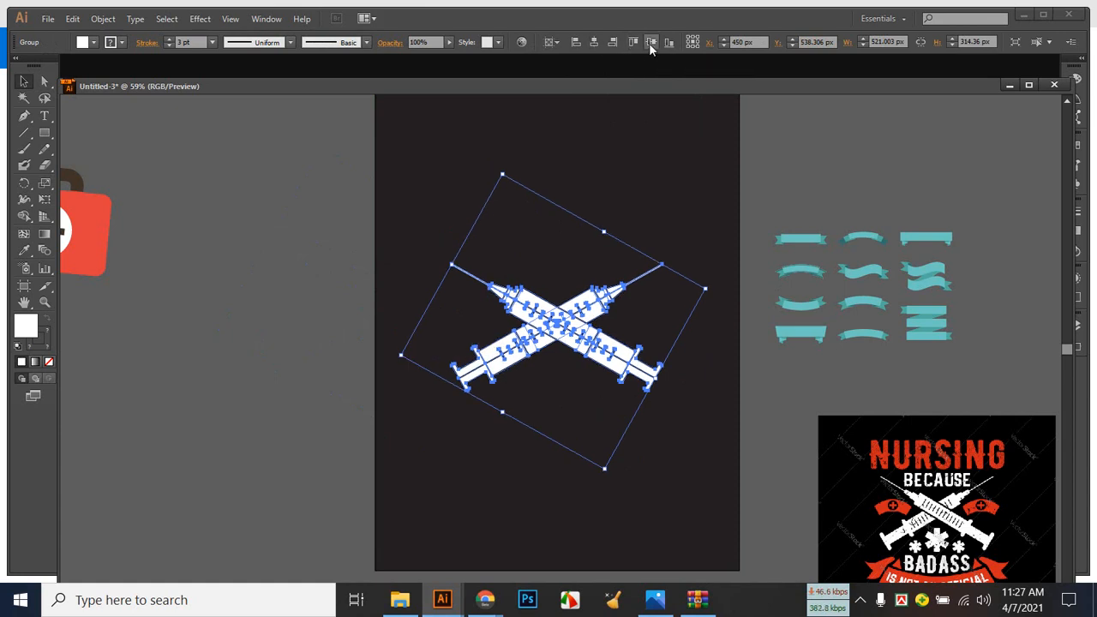
{"action": "left_click", "coordinate": [671, 189]}
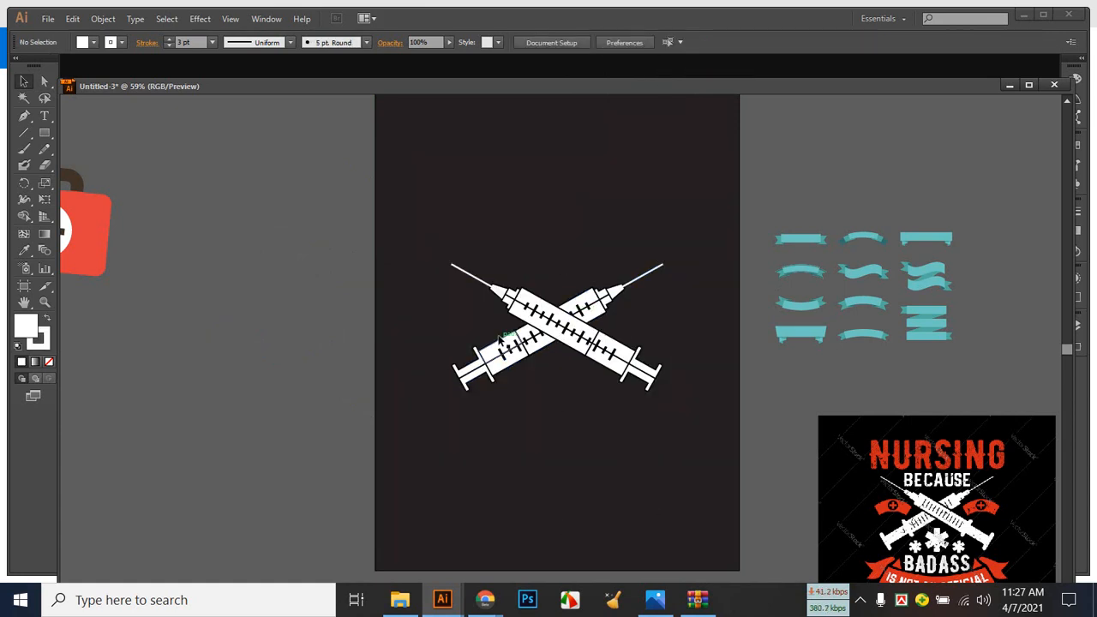
{"action": "scroll", "coordinate": [564, 434], "scroll_direction": "down", "scroll_amount": 3}
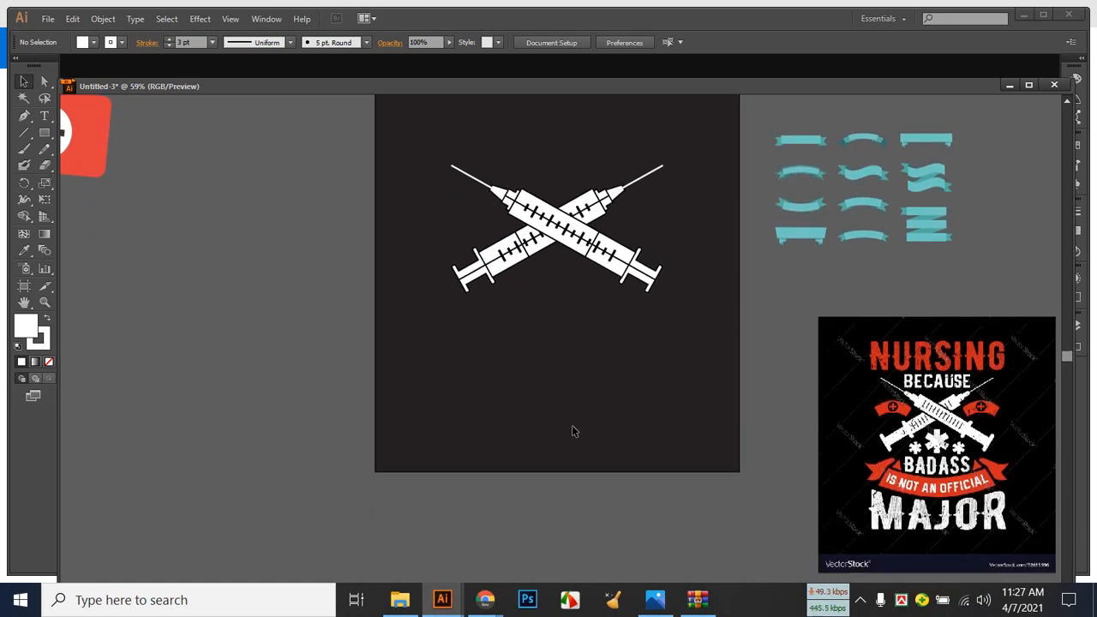
{"action": "scroll", "coordinate": [574, 431], "scroll_direction": "up", "scroll_amount": 4}
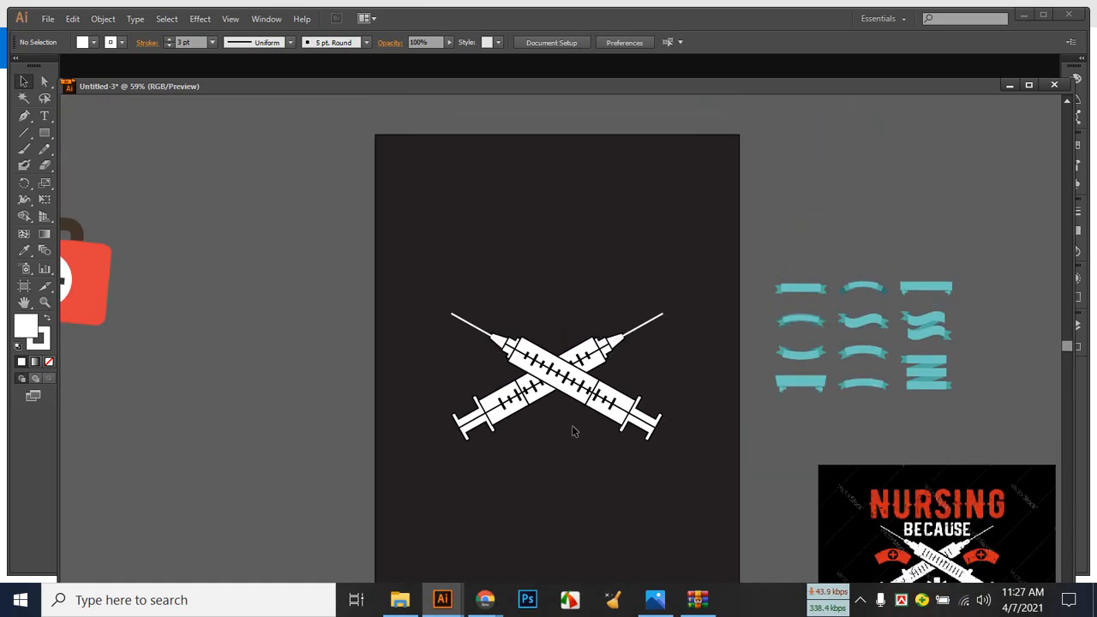
{"action": "scroll", "coordinate": [574, 431], "scroll_direction": "down", "scroll_amount": 3}
{"action": "scroll", "coordinate": [573, 433], "scroll_direction": "up", "scroll_amount": 4}
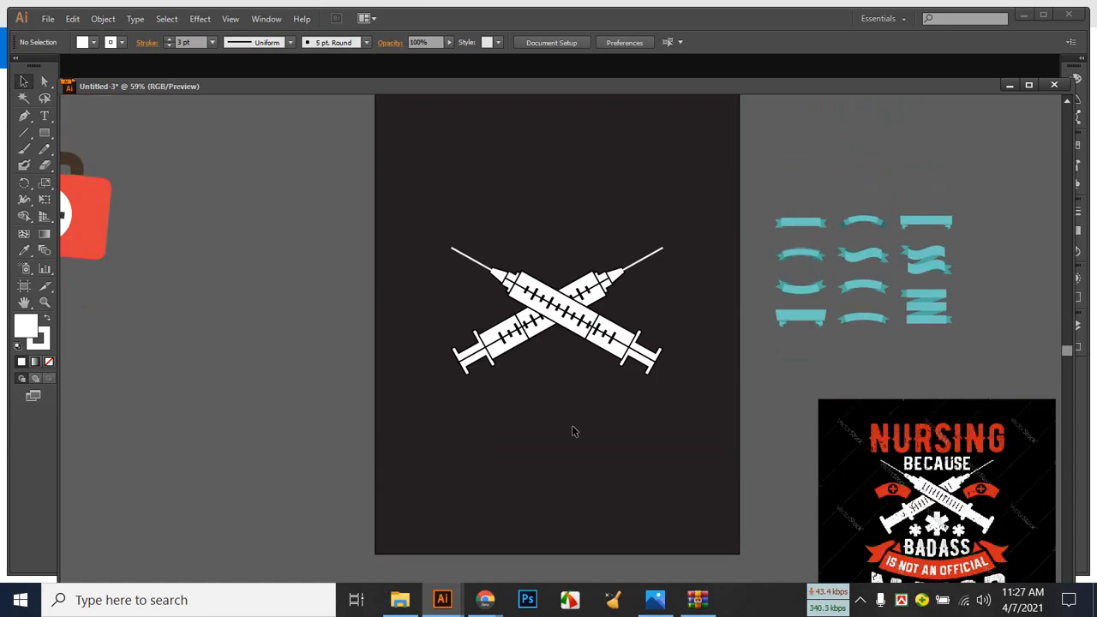
{"action": "left_click_drag", "start_coordinate": [563, 377], "coordinate": [560, 313]}
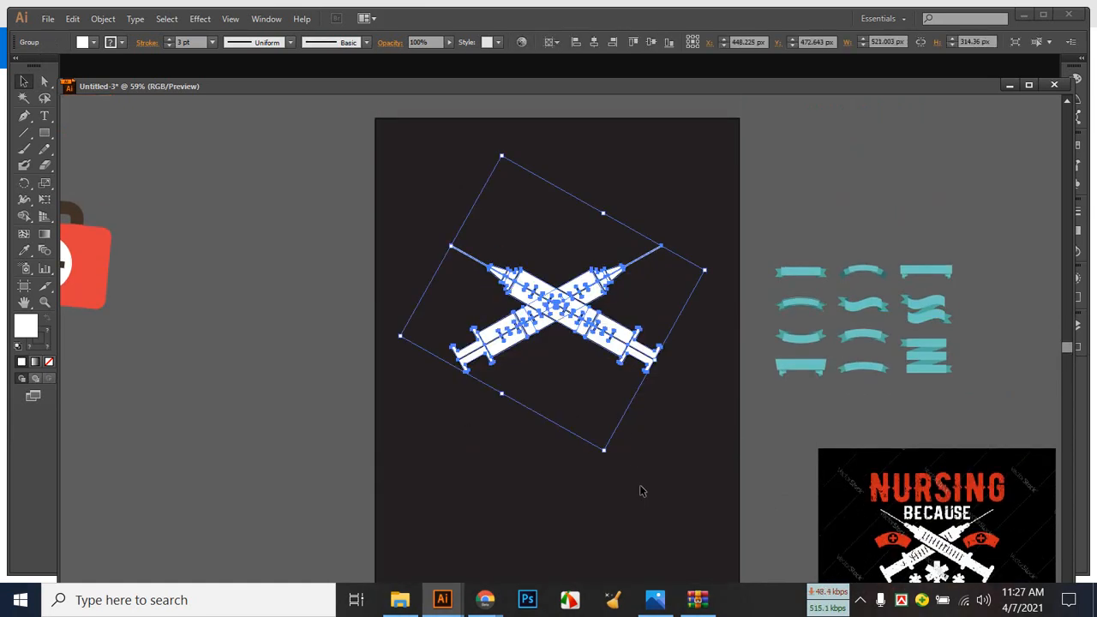
{"action": "left_click", "coordinate": [595, 42]}
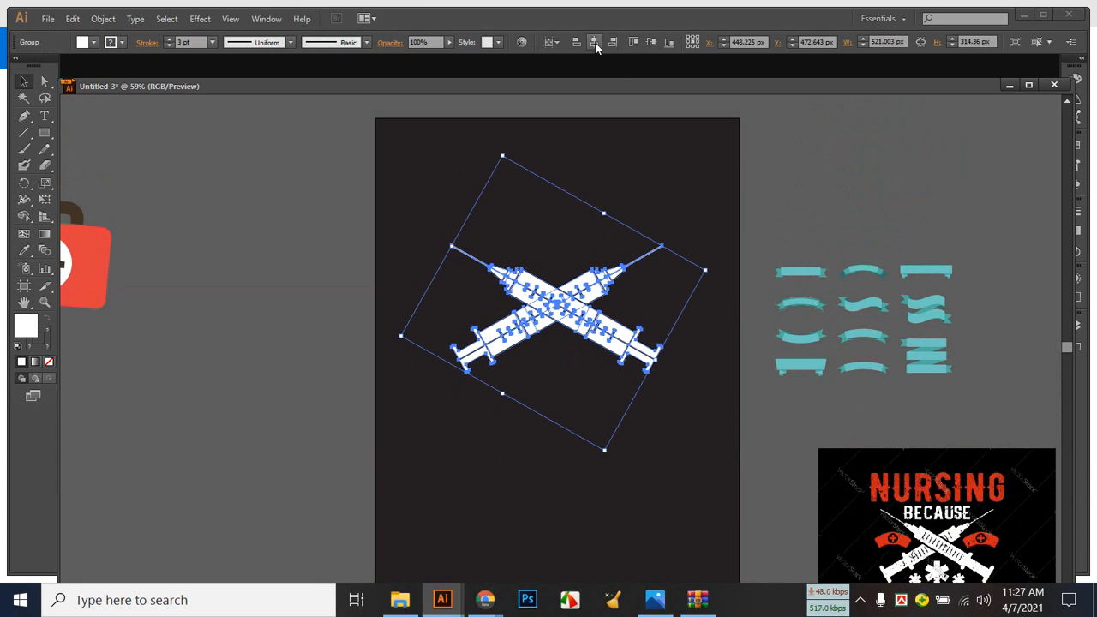
{"action": "left_click", "coordinate": [647, 197]}
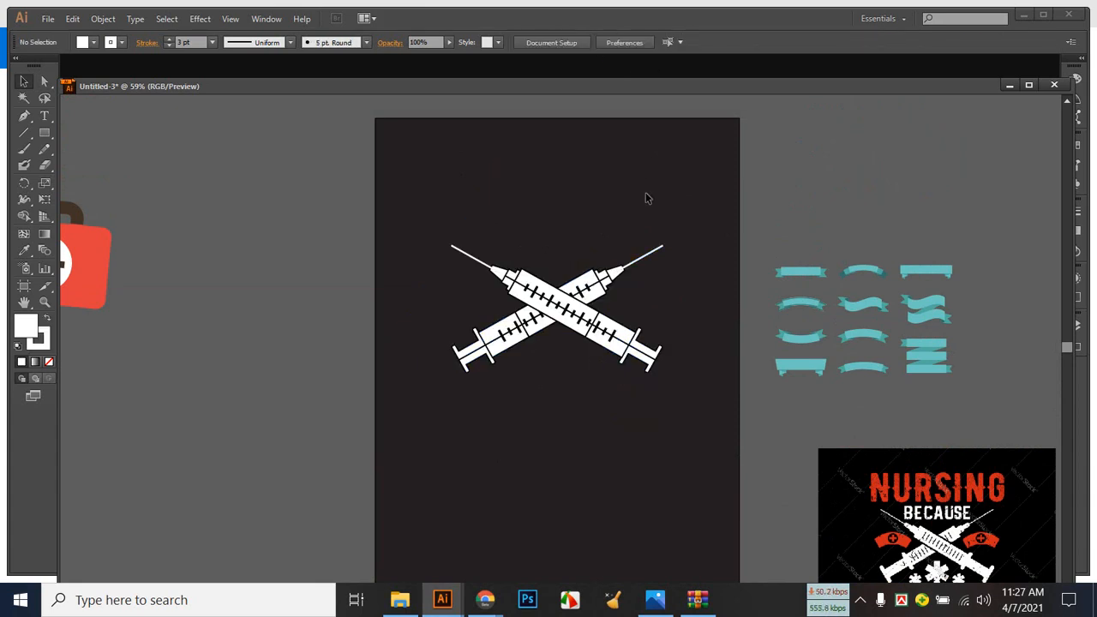
Move the red first-aid kit closer to the artboard and ungroup it.
{"action": "left_click_drag", "start_coordinate": [95, 271], "coordinate": [267, 285]}
{"action": "left_click", "coordinate": [312, 396]}
{"action": "left_click", "coordinate": [259, 264]}
{"action": "right_click", "coordinate": [260, 267]}
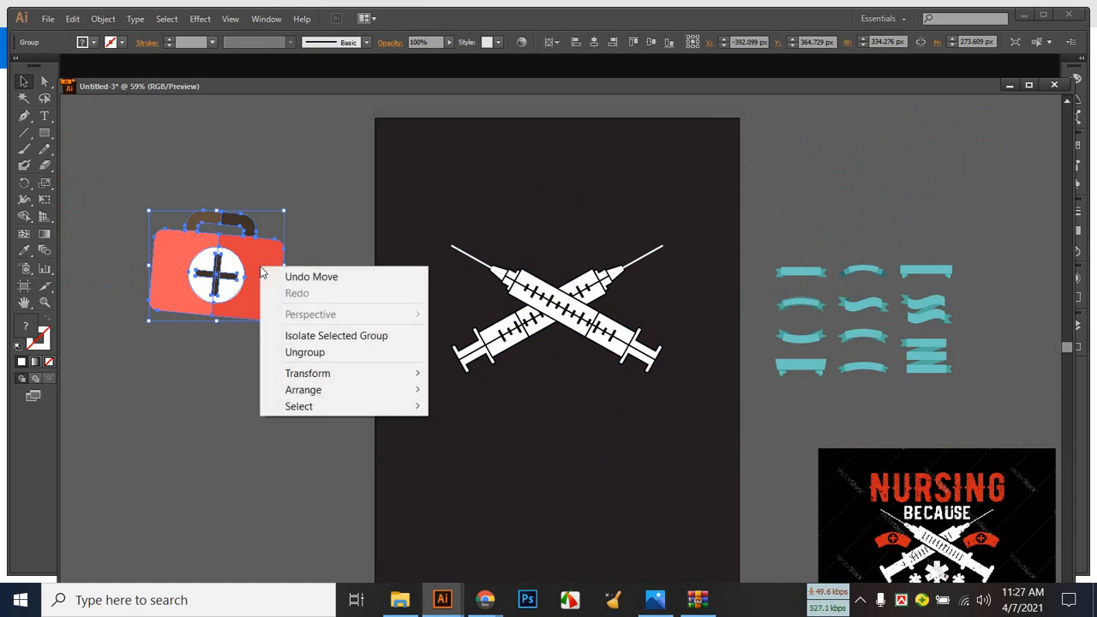
{"action": "left_click", "coordinate": [301, 353]}
Pull the red bag and its handle away from the round cross emblem and delete them.
{"action": "right_click", "coordinate": [256, 296]}
{"action": "left_click", "coordinate": [237, 397]}
{"action": "left_click_drag", "start_coordinate": [238, 217], "coordinate": [216, 170]}
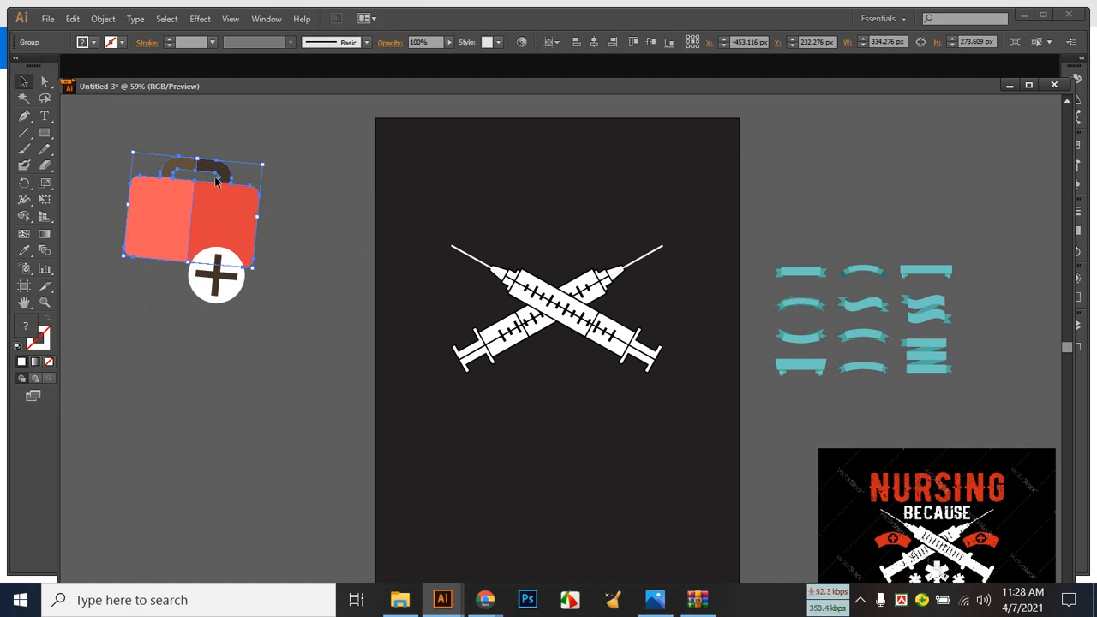
{"action": "key", "text": "Delete"}
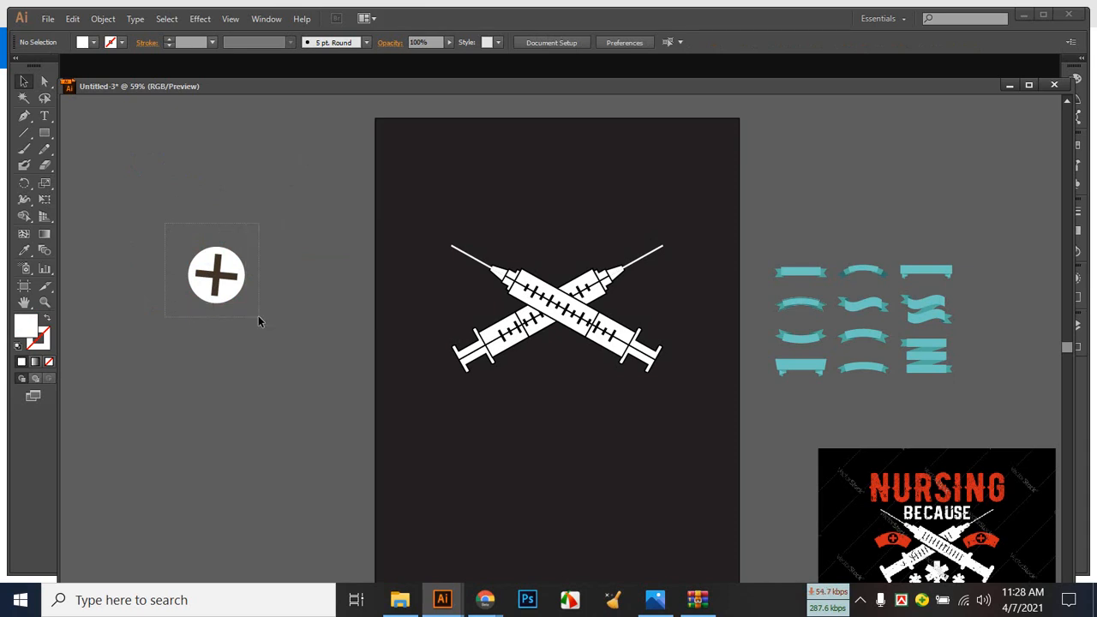
Fill the remaining circle and its cross with the same red swatch.
{"action": "left_click_drag", "start_coordinate": [258, 317], "coordinate": [258, 317]}
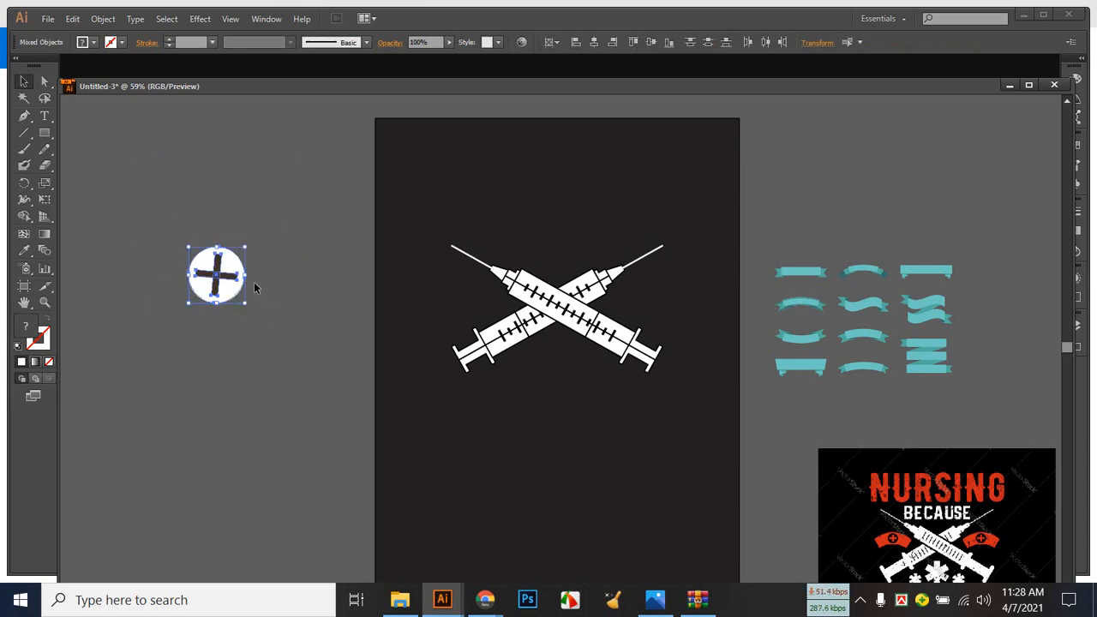
{"action": "left_click", "coordinate": [89, 42]}
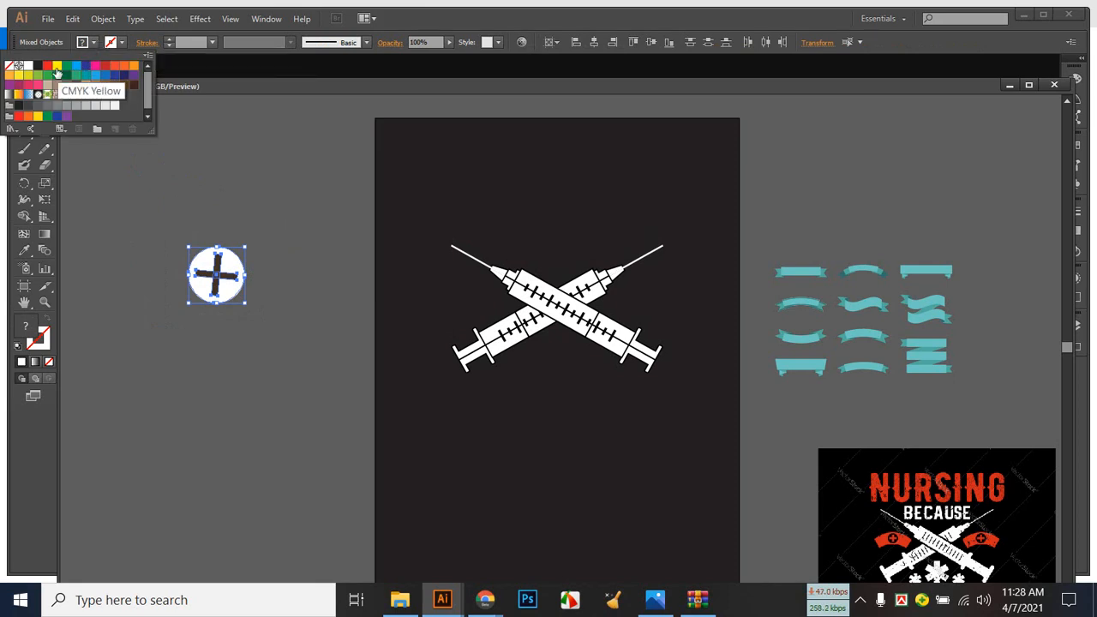
{"action": "left_click", "coordinate": [104, 65]}
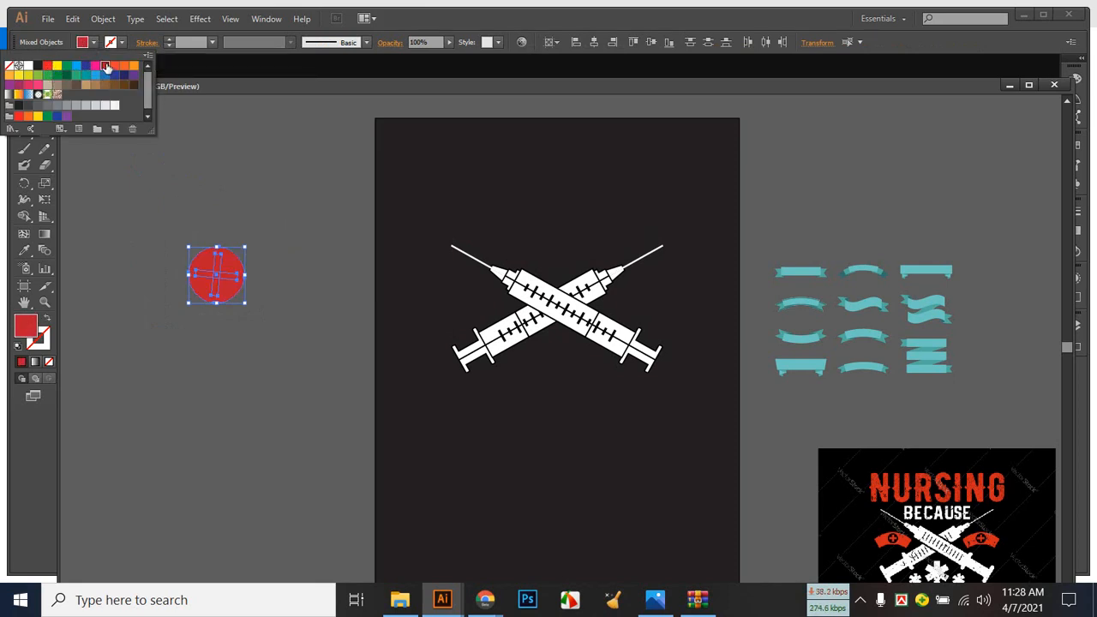
Give the red circle and cross a 3 pt black stroke.
{"action": "left_click", "coordinate": [171, 40]}
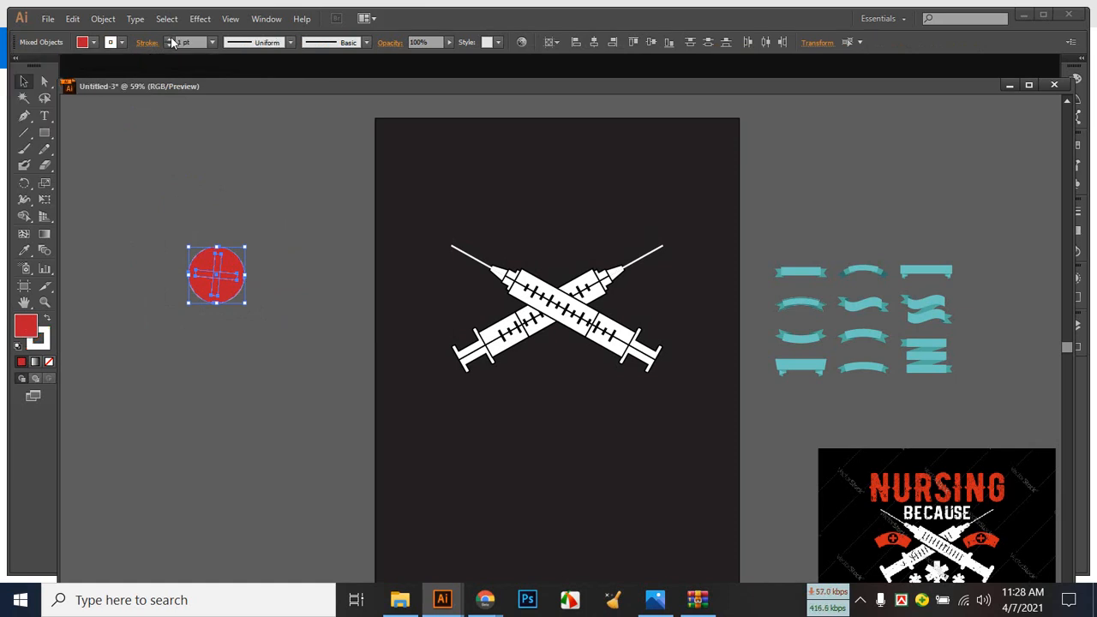
{"action": "left_click", "coordinate": [122, 42]}
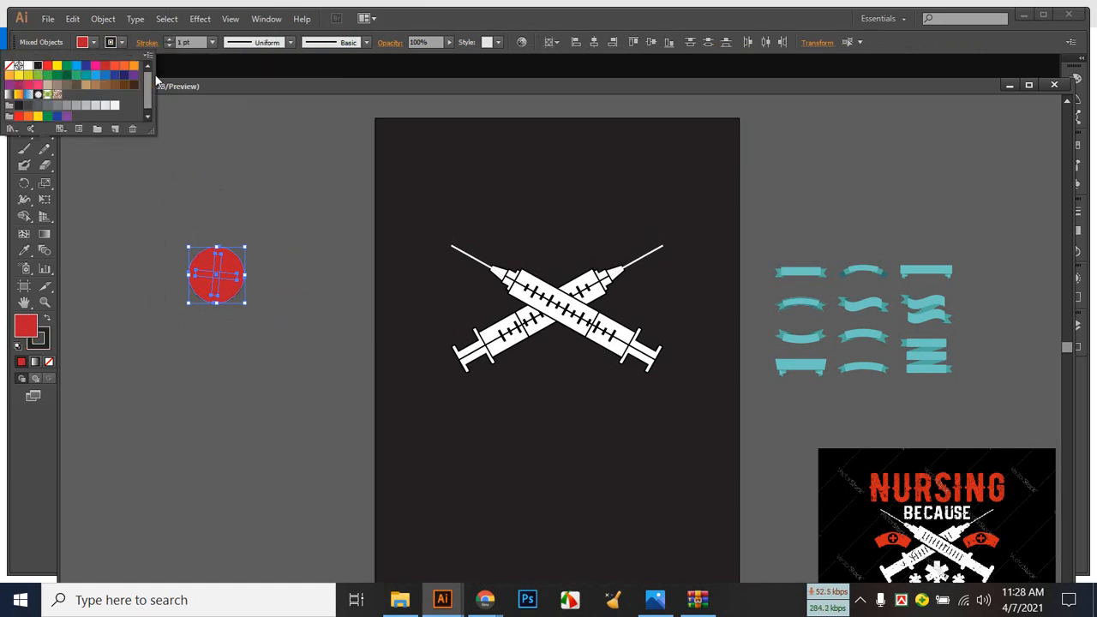
{"action": "left_click", "coordinate": [170, 39]}
{"action": "left_click", "coordinate": [170, 39]}
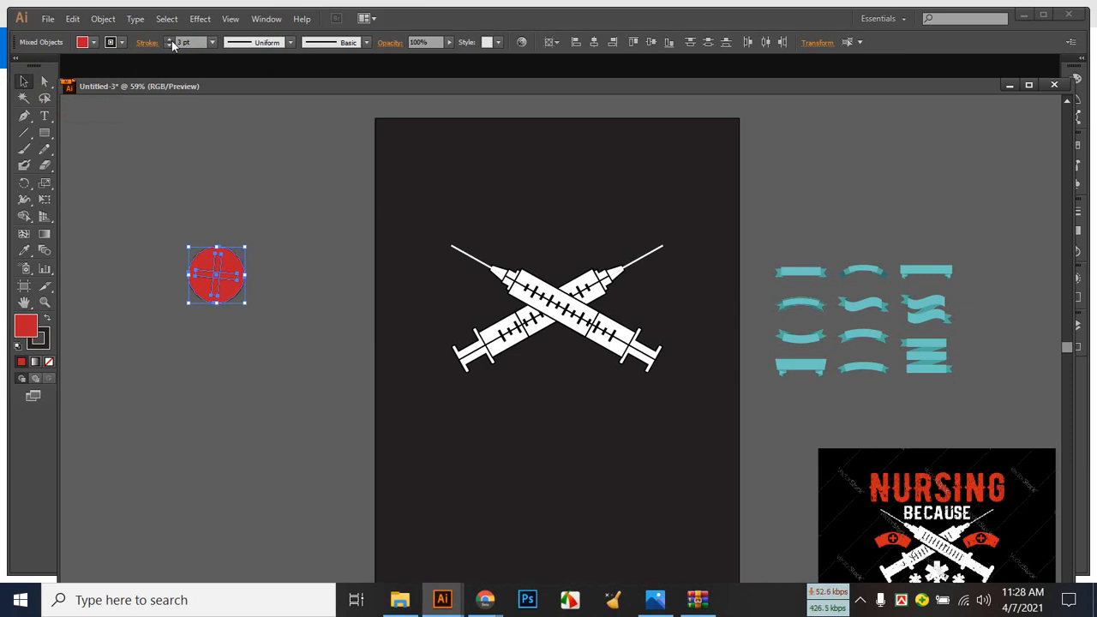
{"action": "left_click", "coordinate": [270, 152]}
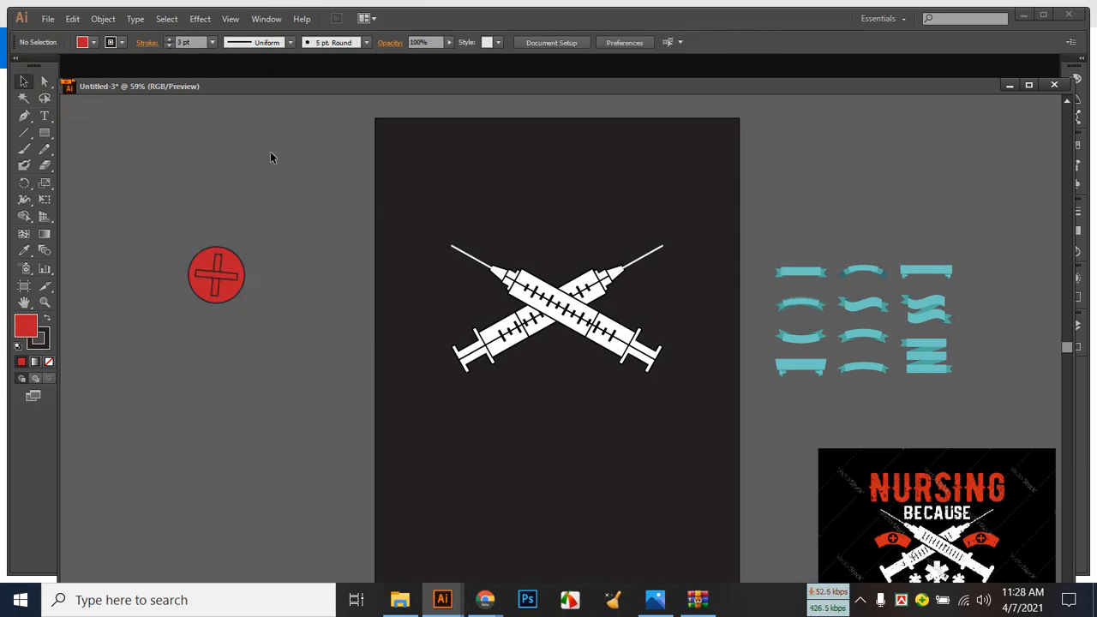
Fill the cross inside the red circle with black.
{"action": "left_click", "coordinate": [231, 278]}
{"action": "left_click", "coordinate": [92, 41]}
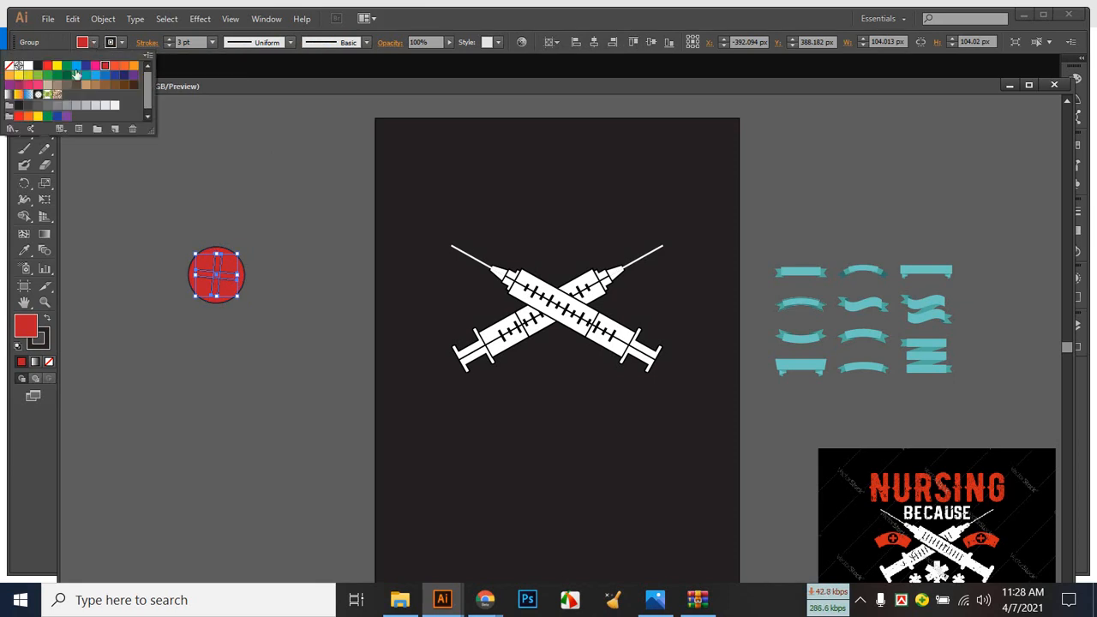
{"action": "left_click", "coordinate": [38, 65]}
{"action": "left_click", "coordinate": [234, 172]}
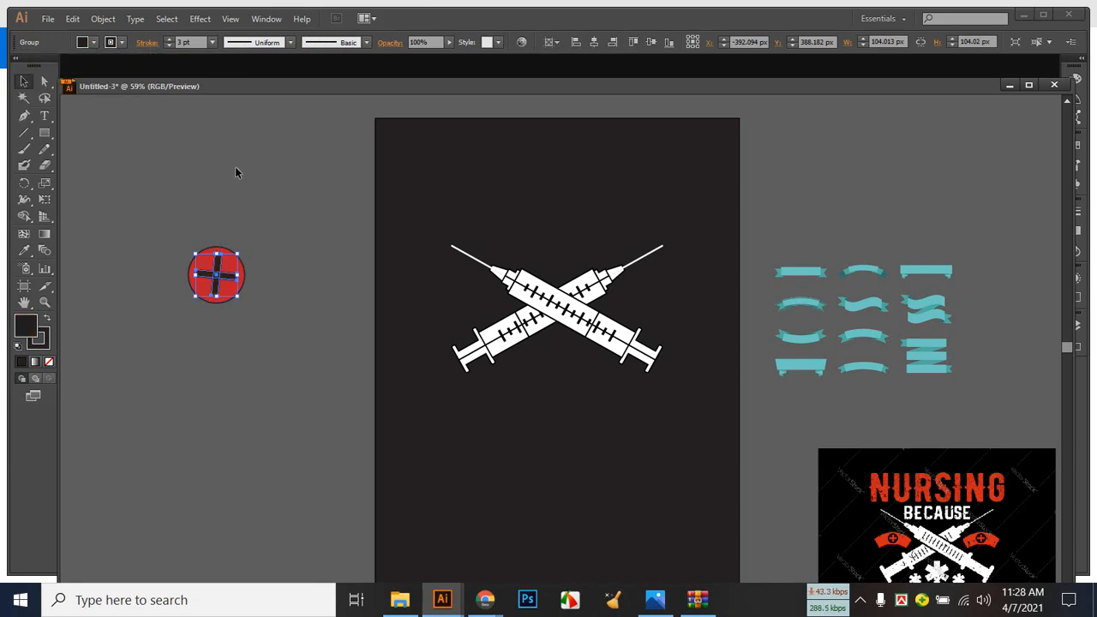
{"action": "left_click", "coordinate": [245, 240]}
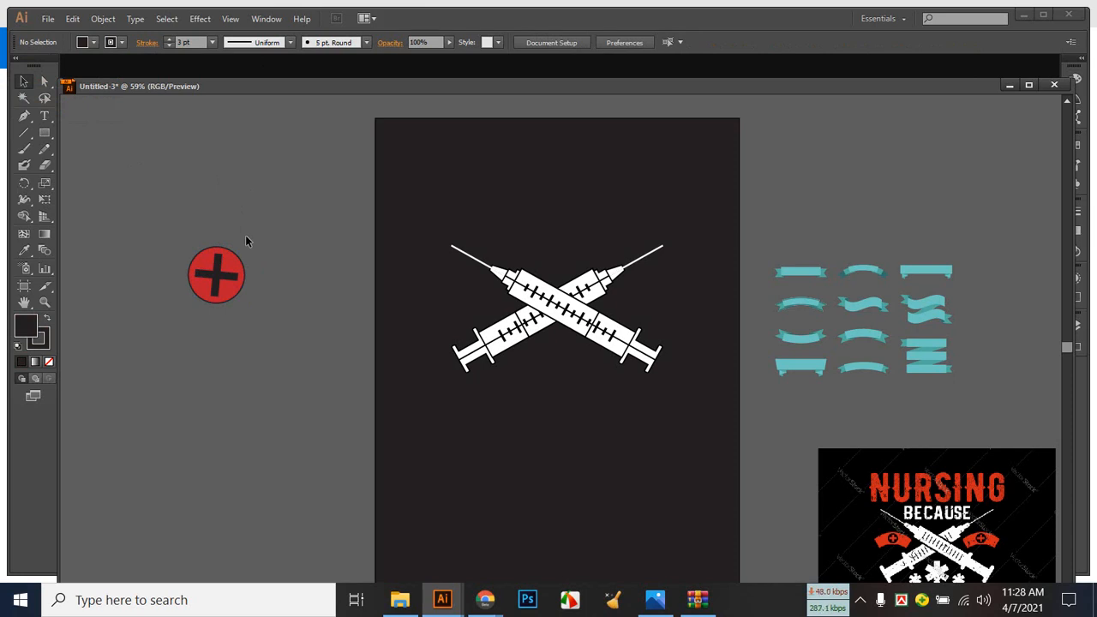
Fill the cross with red and the circle behind it with black.
{"action": "left_click", "coordinate": [227, 281]}
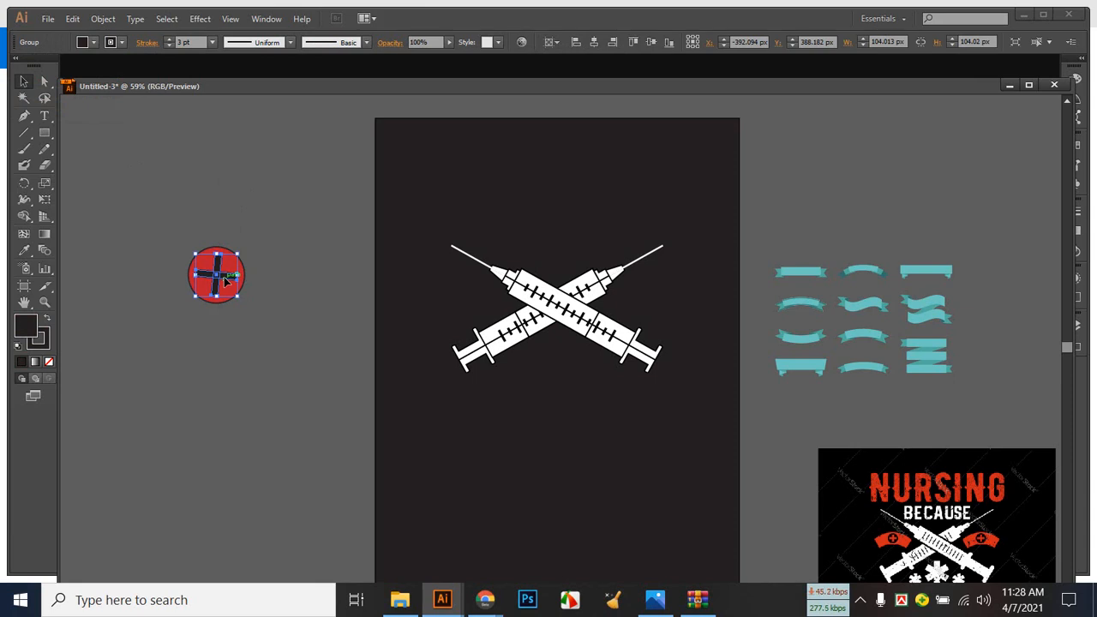
{"action": "left_click", "coordinate": [93, 42]}
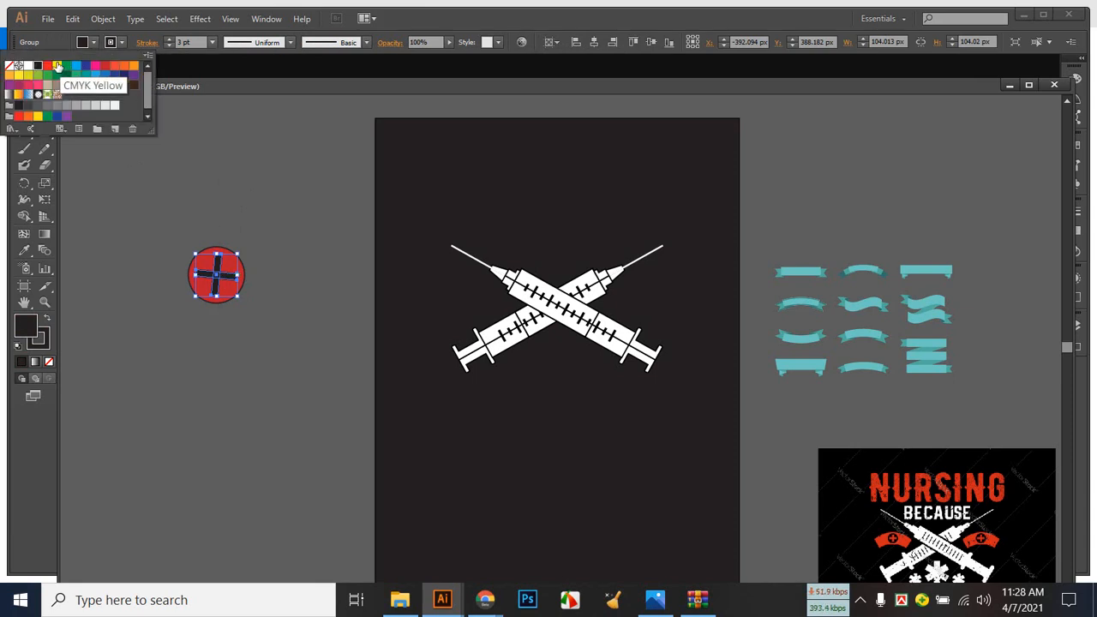
{"action": "left_click", "coordinate": [105, 66]}
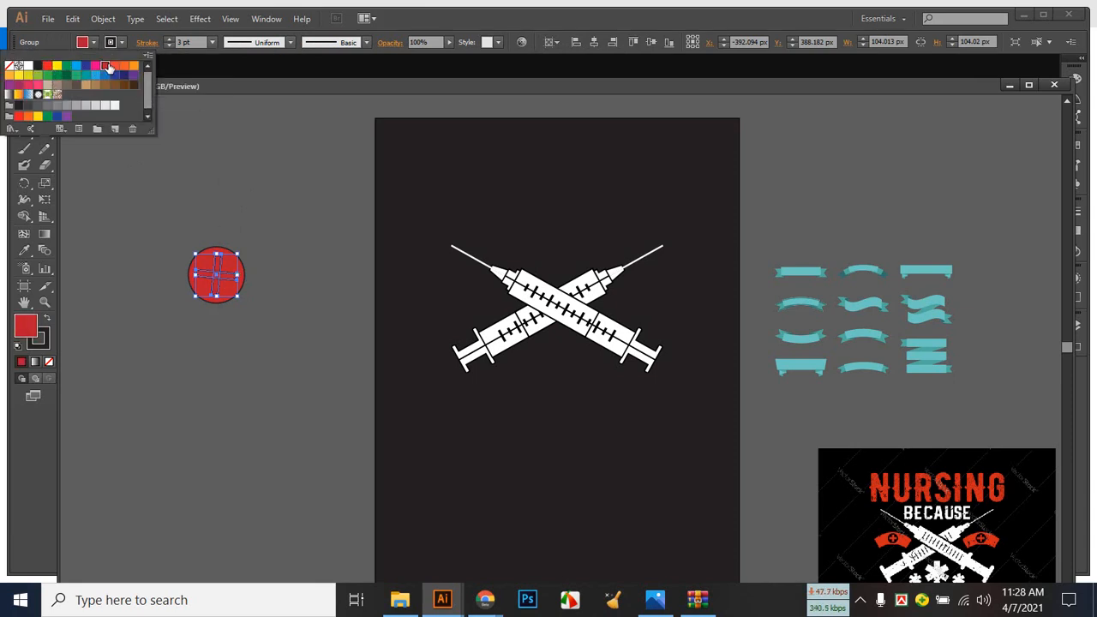
{"action": "left_click", "coordinate": [336, 210]}
{"action": "left_click", "coordinate": [262, 261]}
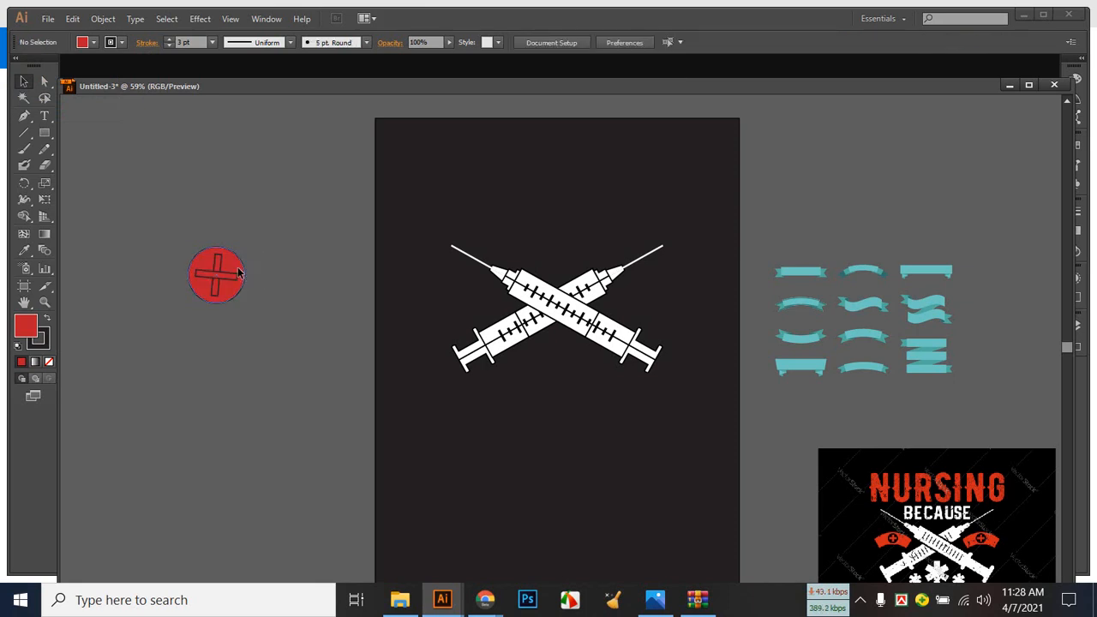
{"action": "left_click", "coordinate": [239, 269]}
{"action": "left_click", "coordinate": [94, 42]}
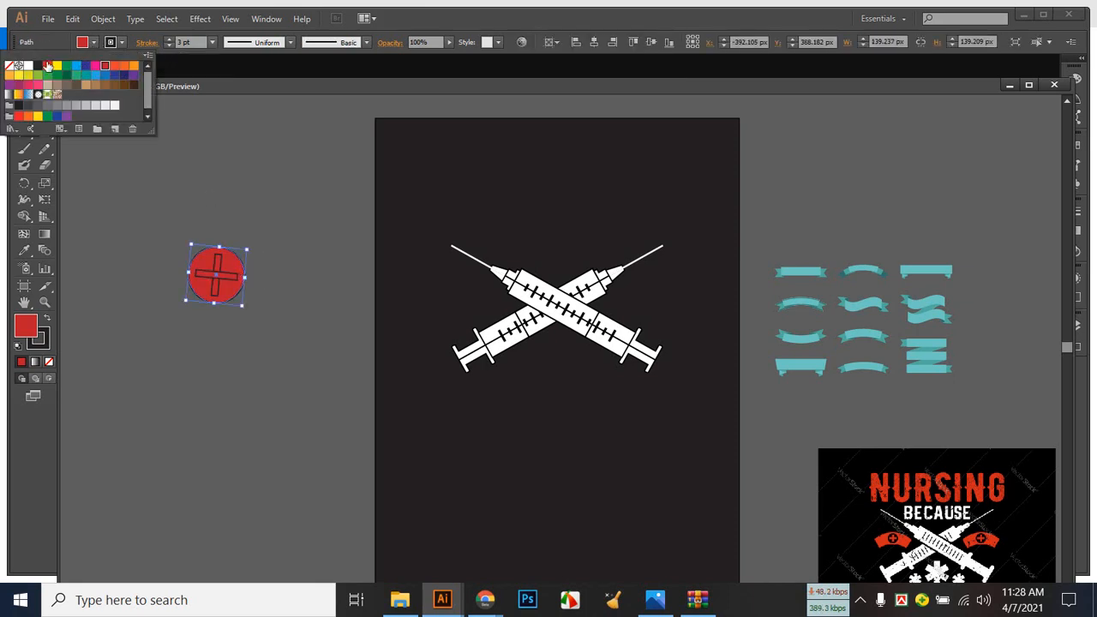
{"action": "left_click", "coordinate": [37, 65]}
{"action": "left_click", "coordinate": [290, 182]}
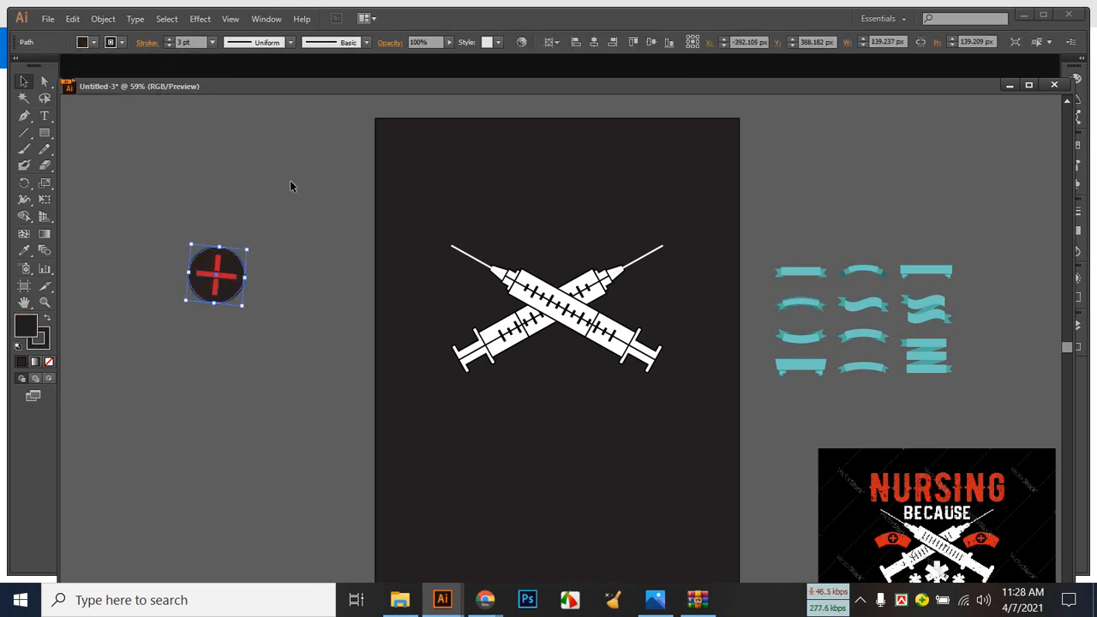
{"action": "left_click", "coordinate": [290, 181]}
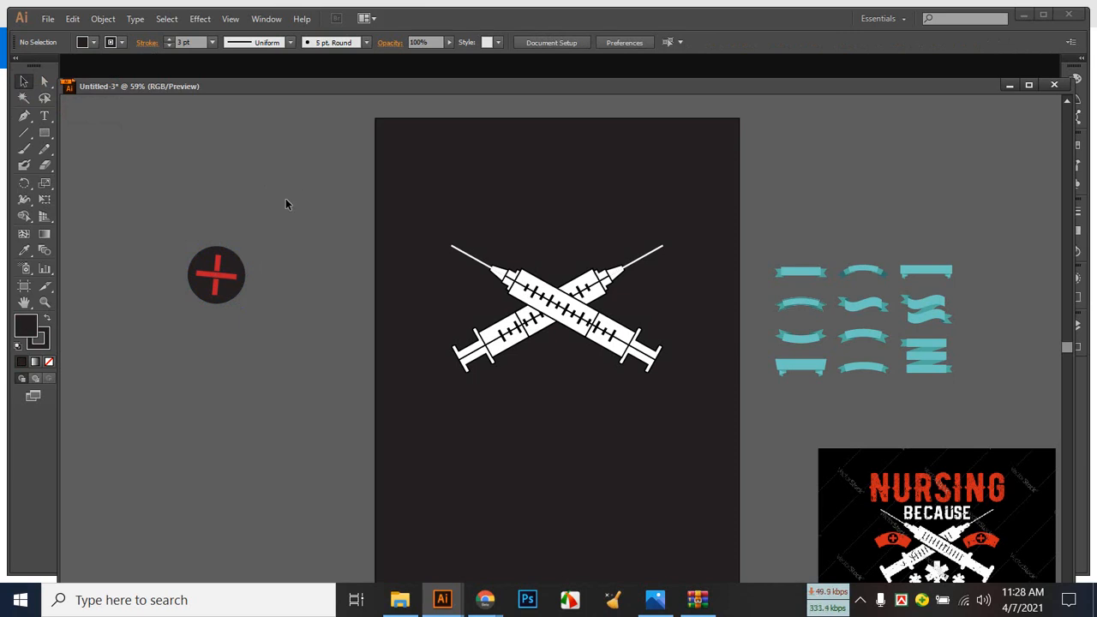
Place a copy of the whole cross badge up and to the right of the original.
{"action": "left_click_drag", "start_coordinate": [161, 227], "coordinate": [279, 323]}
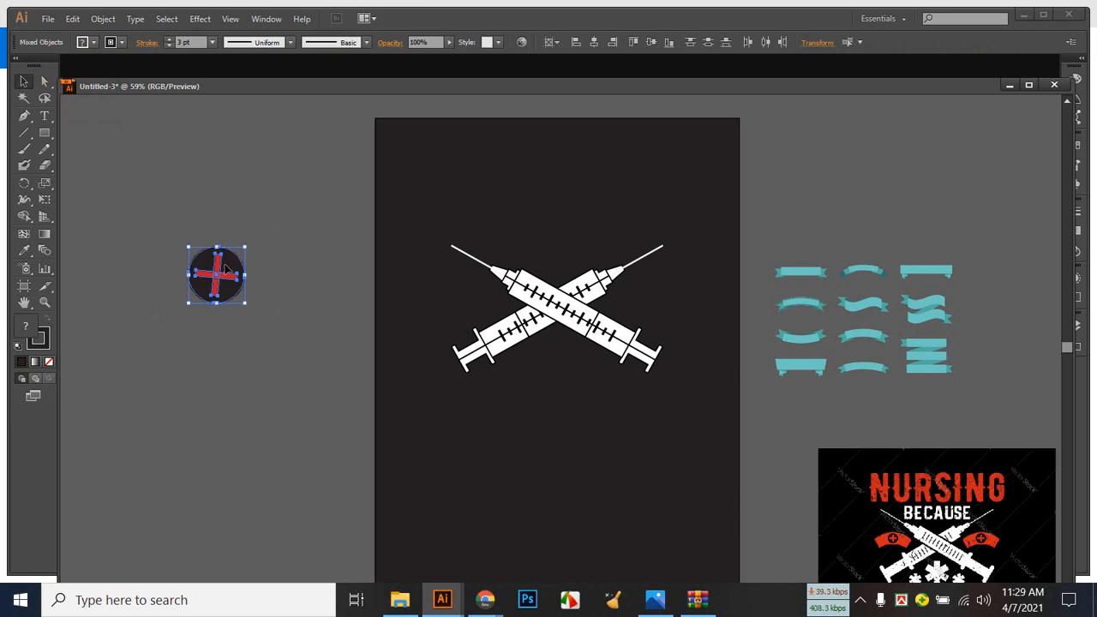
{"action": "left_click_drag", "start_coordinate": [214, 277], "coordinate": [264, 174]}
{"action": "left_click", "coordinate": [314, 273]}
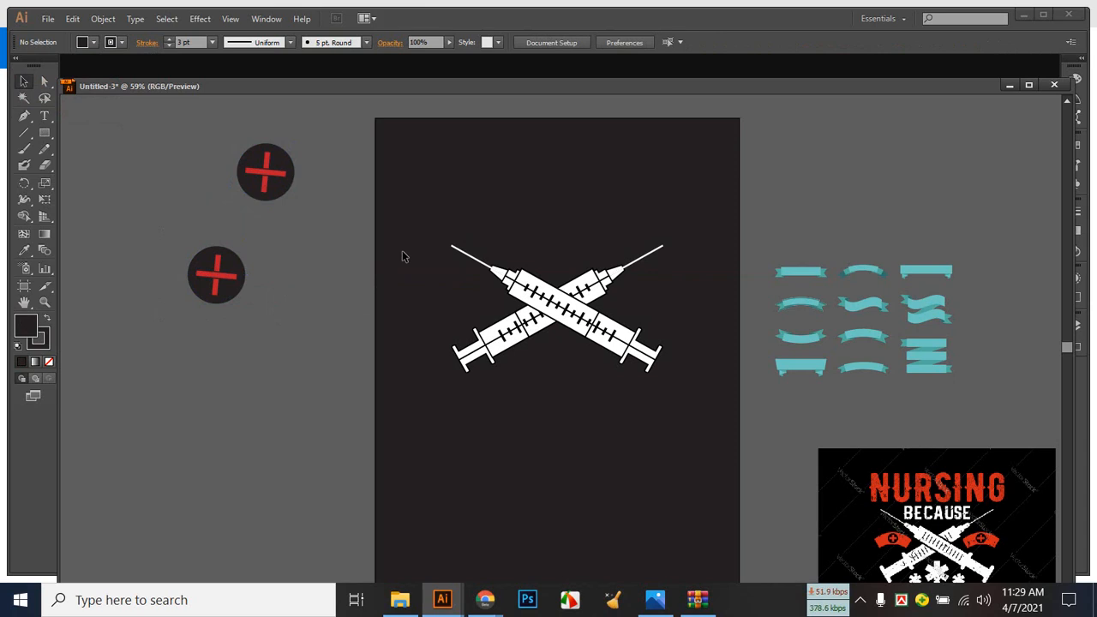
Thicken the lower badge's cross with a 5 pt red stroke matching its fill.
{"action": "left_click", "coordinate": [214, 272]}
{"action": "left_click", "coordinate": [277, 316]}
{"action": "left_click", "coordinate": [231, 279]}
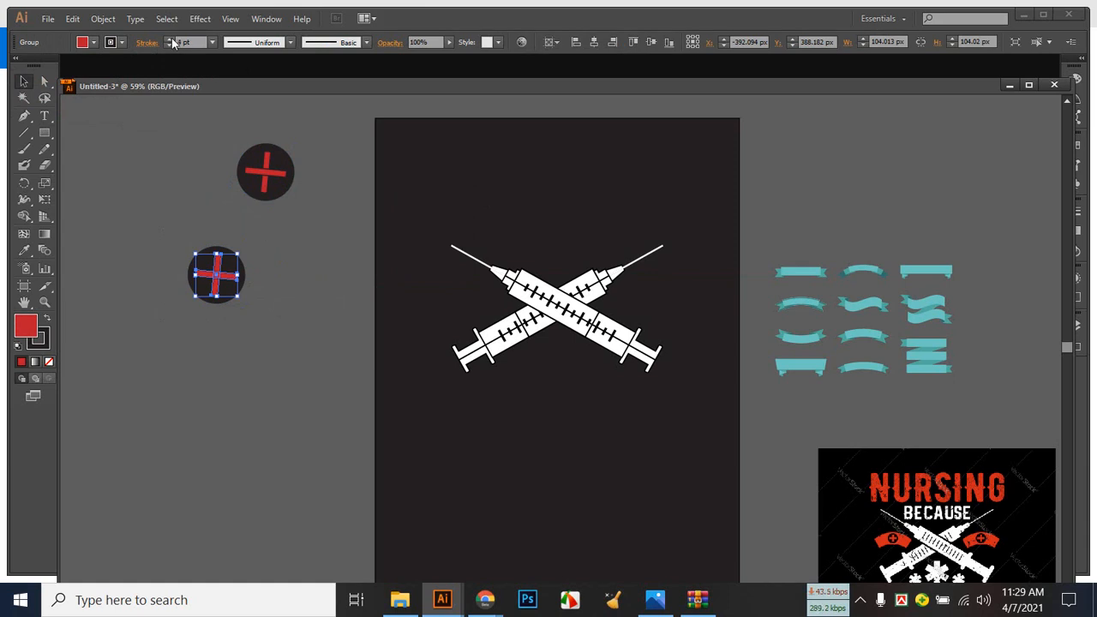
{"action": "left_click", "coordinate": [122, 42]}
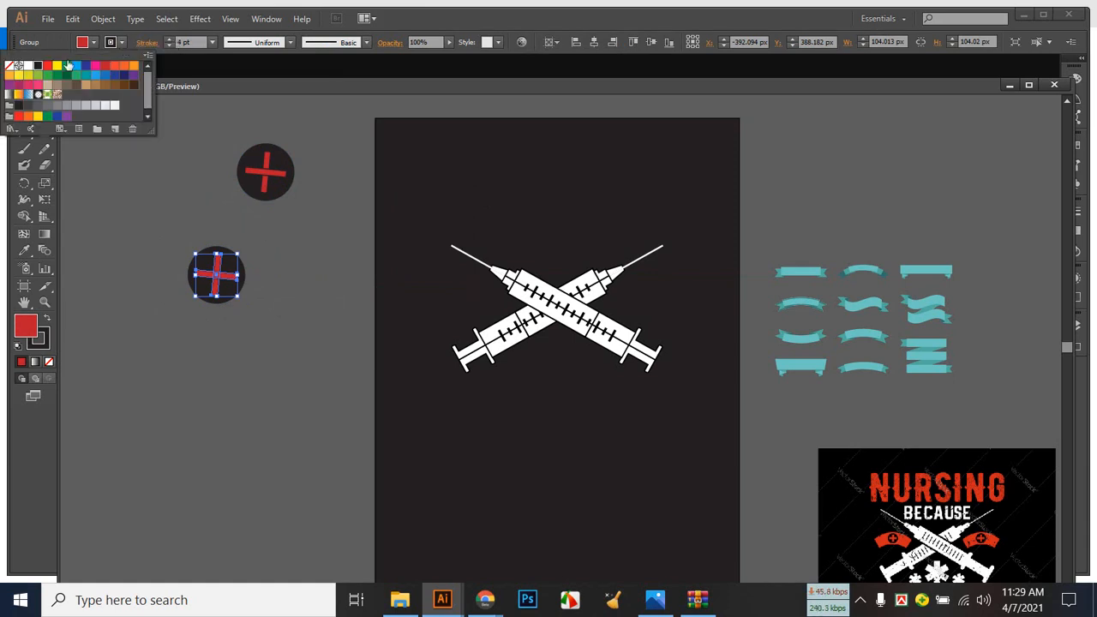
{"action": "left_click", "coordinate": [104, 67]}
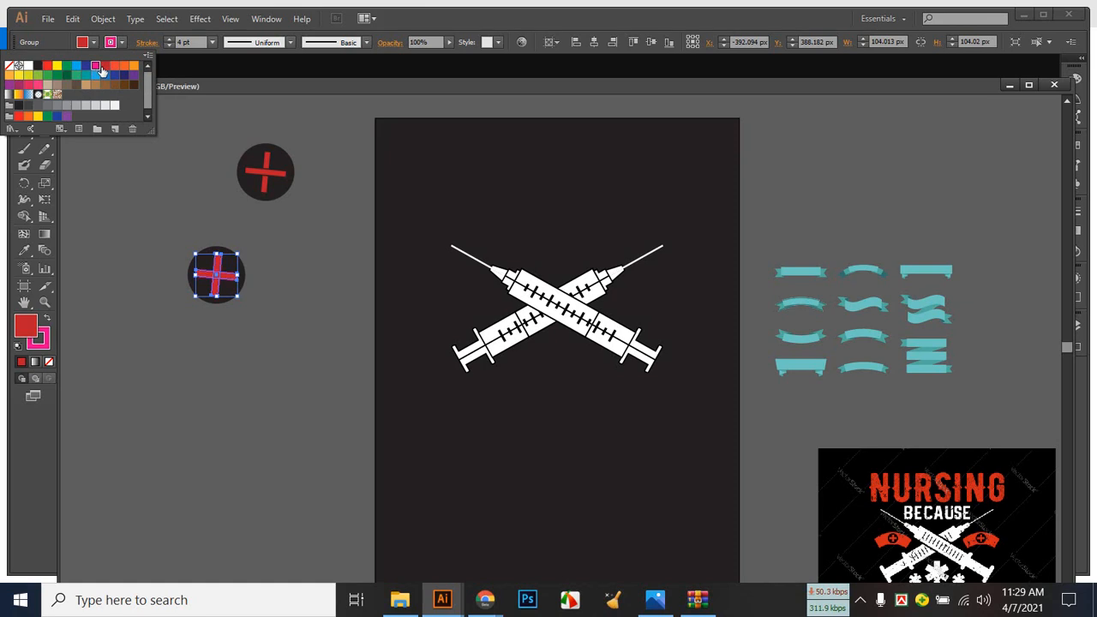
{"action": "left_click", "coordinate": [169, 39]}
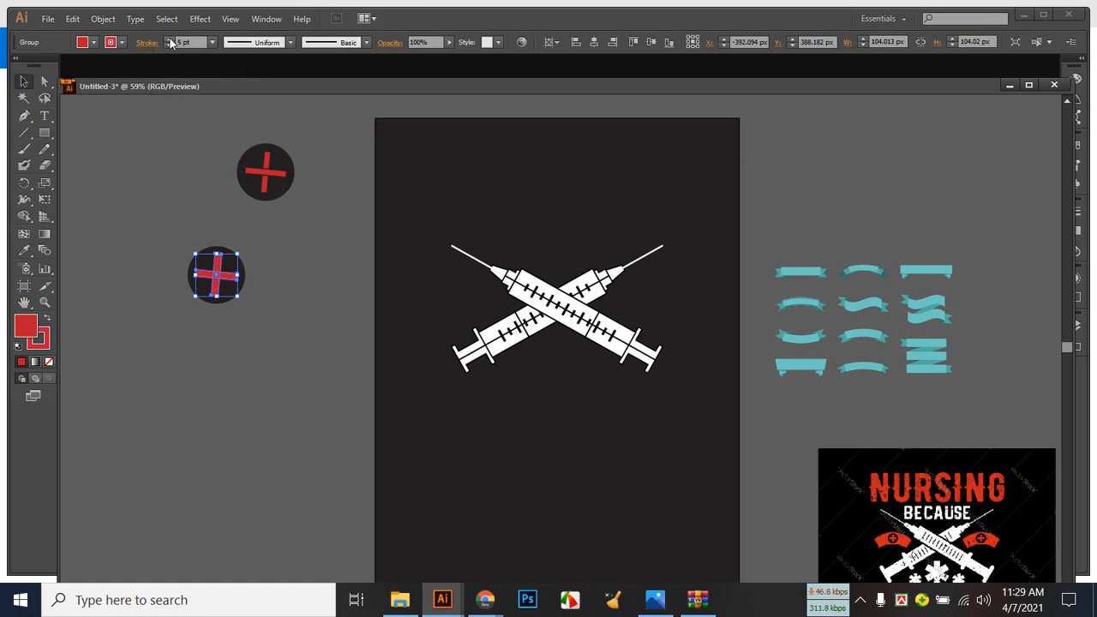
{"action": "left_click", "coordinate": [170, 110]}
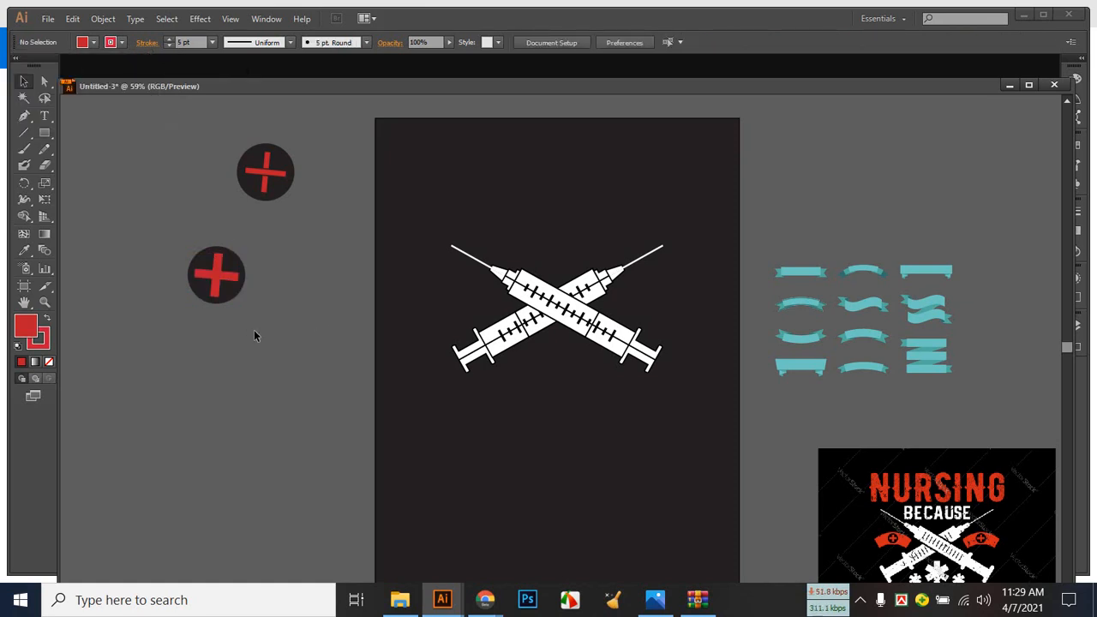
Delete the upper badge copy with the thin cross, and group the remaining badge's circle and cross.
{"action": "left_click_drag", "start_coordinate": [237, 144], "coordinate": [312, 208]}
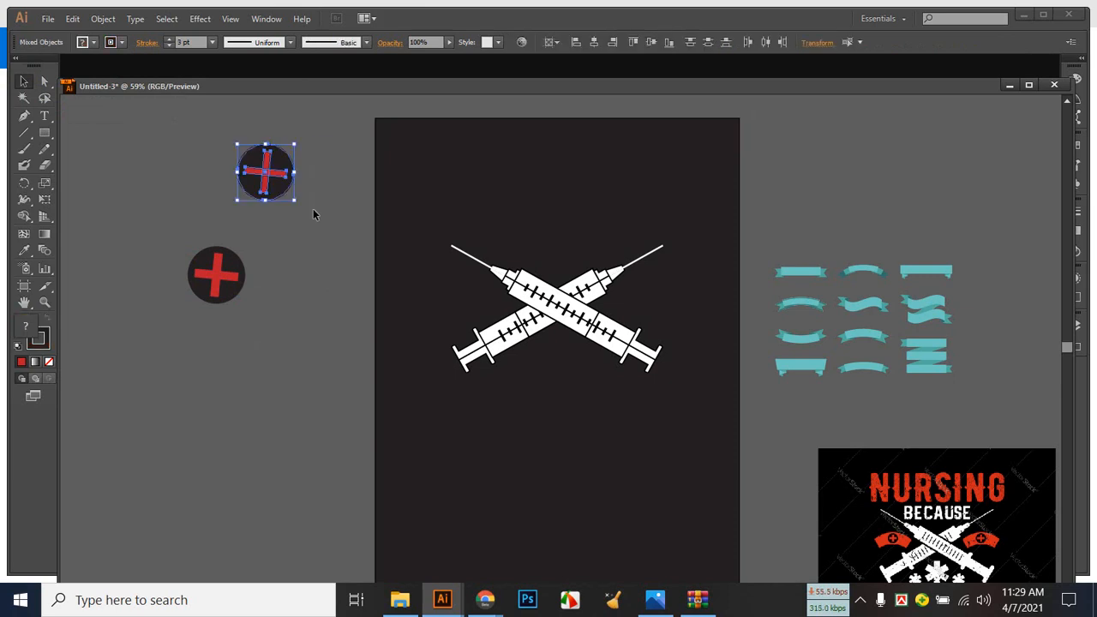
{"action": "key", "text": "Delete"}
{"action": "left_click_drag", "start_coordinate": [178, 240], "coordinate": [269, 308]}
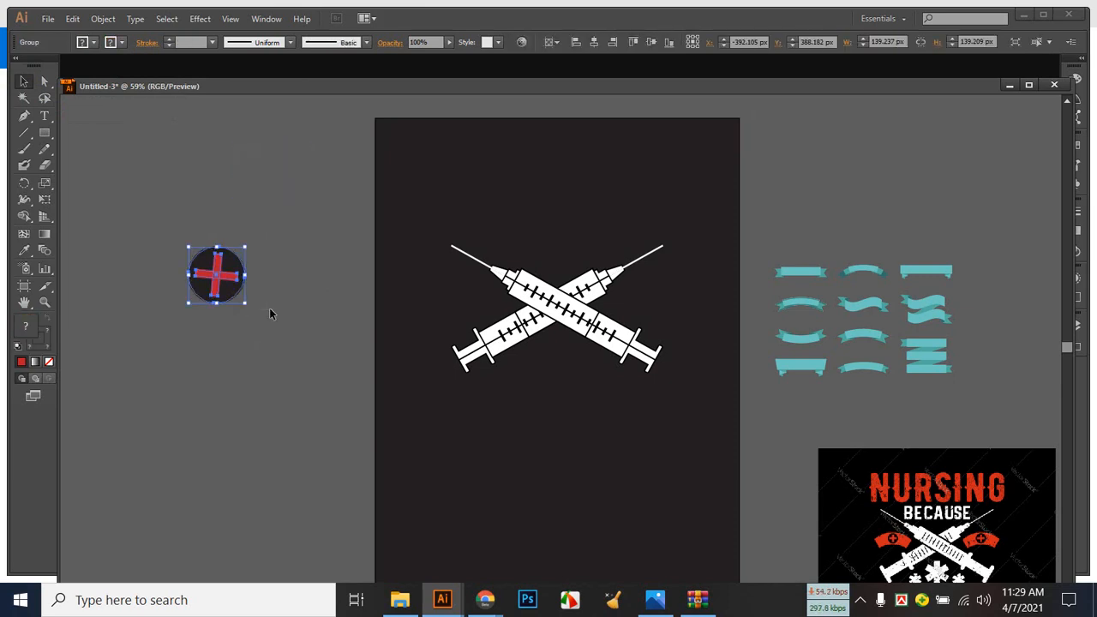
{"action": "left_click", "coordinate": [270, 314]}
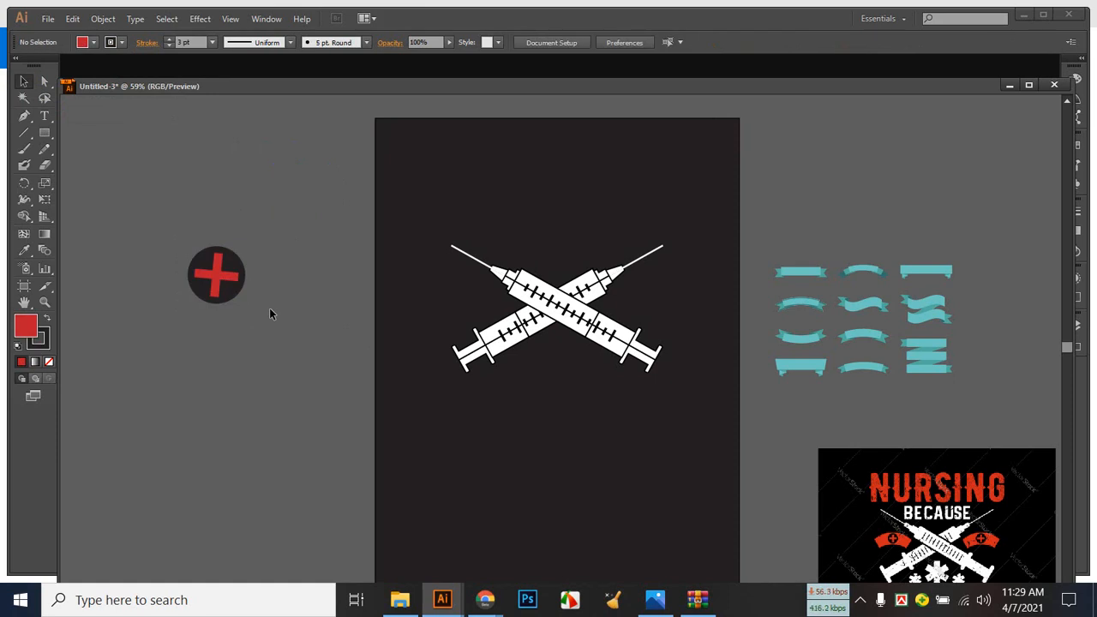
Try rotating the grouped badge to straighten its tilted cross.
{"action": "left_click", "coordinate": [203, 273]}
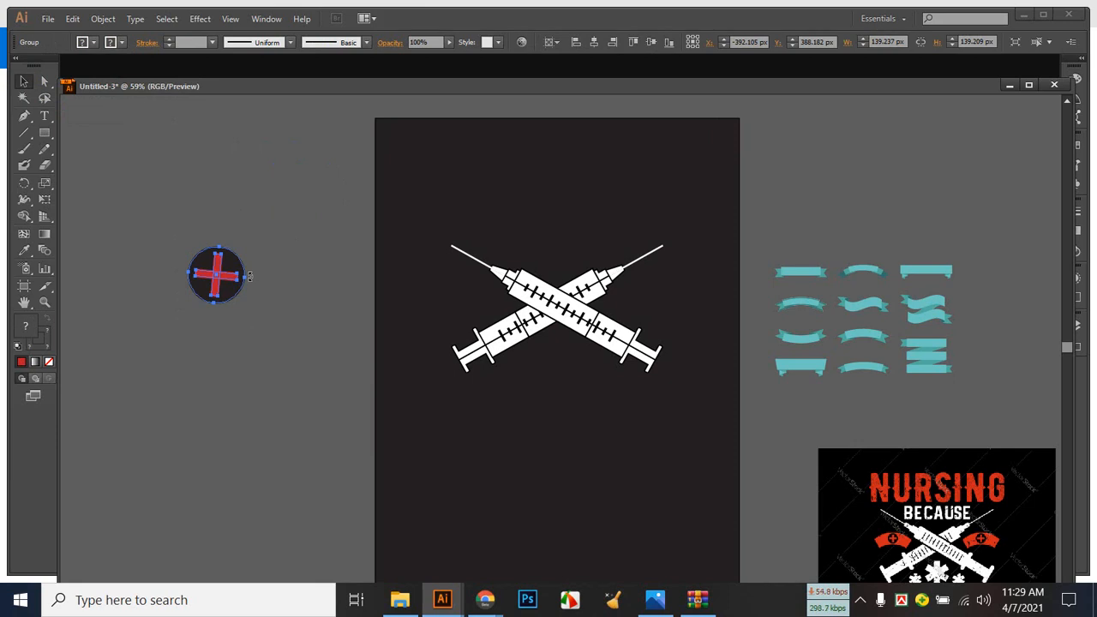
{"action": "left_click", "coordinate": [257, 307]}
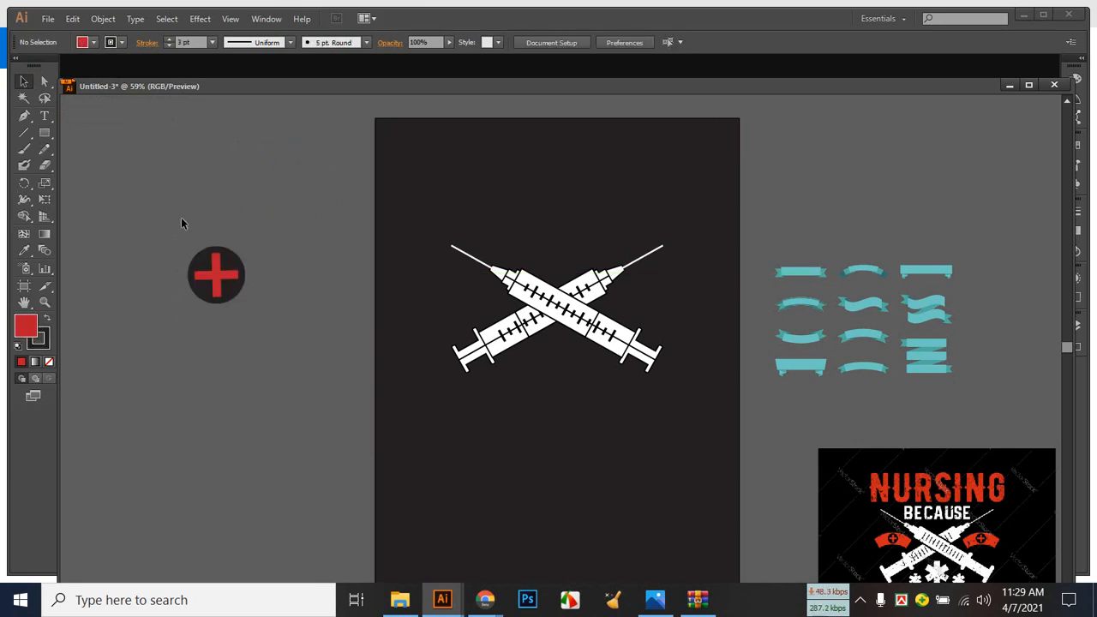
{"action": "left_click_drag", "start_coordinate": [181, 217], "coordinate": [252, 314]}
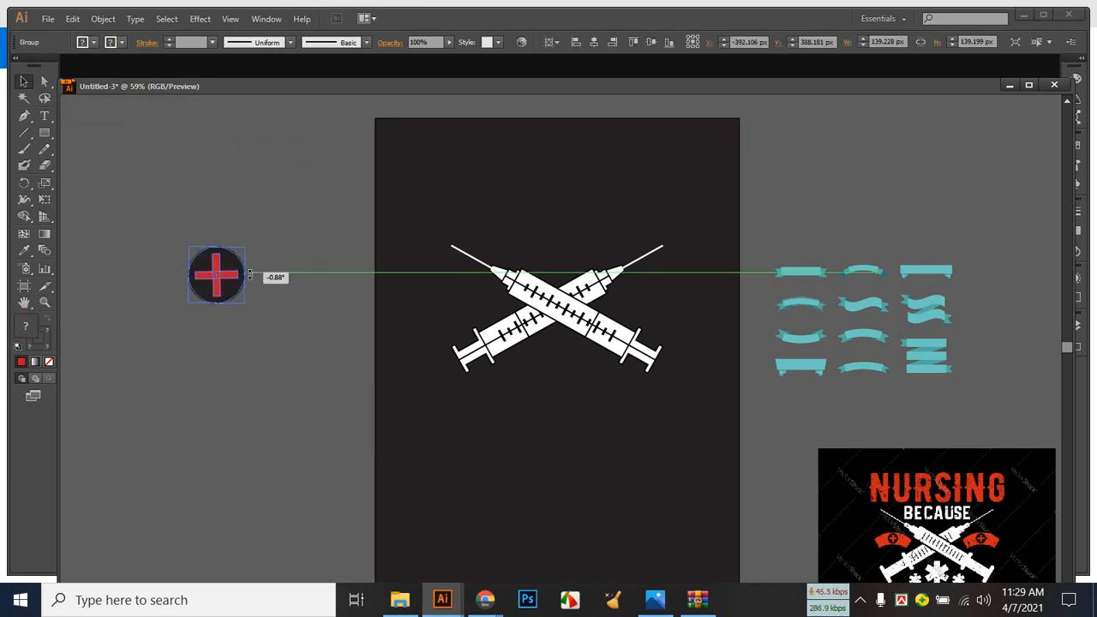
{"action": "left_click", "coordinate": [259, 319]}
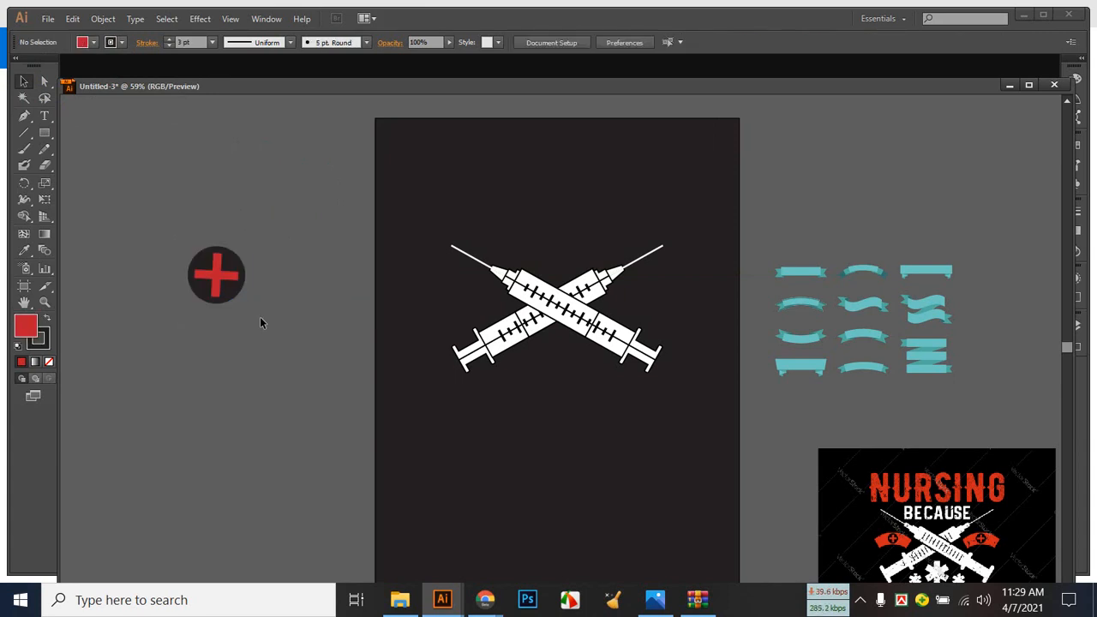
Duplicate the cross badge above the original and move the lower badge down and right to leave space between them.
{"action": "left_click_drag", "start_coordinate": [241, 285], "coordinate": [268, 183]}
{"action": "left_click", "coordinate": [297, 260]}
{"action": "left_click_drag", "start_coordinate": [225, 276], "coordinate": [225, 315]}
{"action": "left_click", "coordinate": [322, 326]}
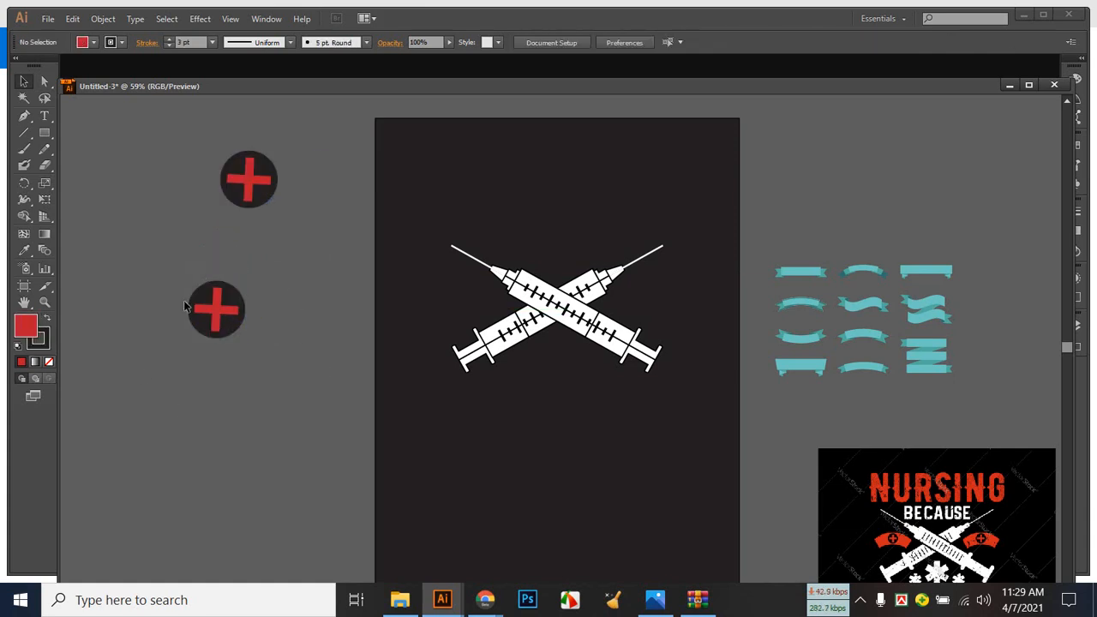
{"action": "left_click_drag", "start_coordinate": [214, 313], "coordinate": [281, 362]}
{"action": "left_click", "coordinate": [295, 286]}
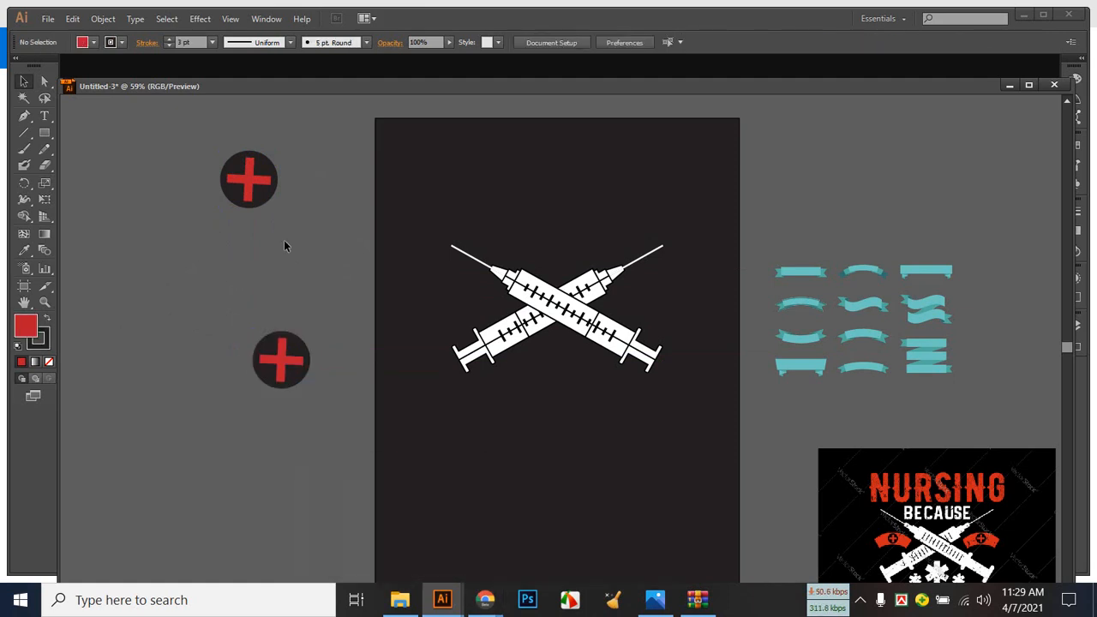
Draw a red rectangle about 395 px wide and 132 px high between the two cross badges.
{"action": "left_click", "coordinate": [48, 133]}
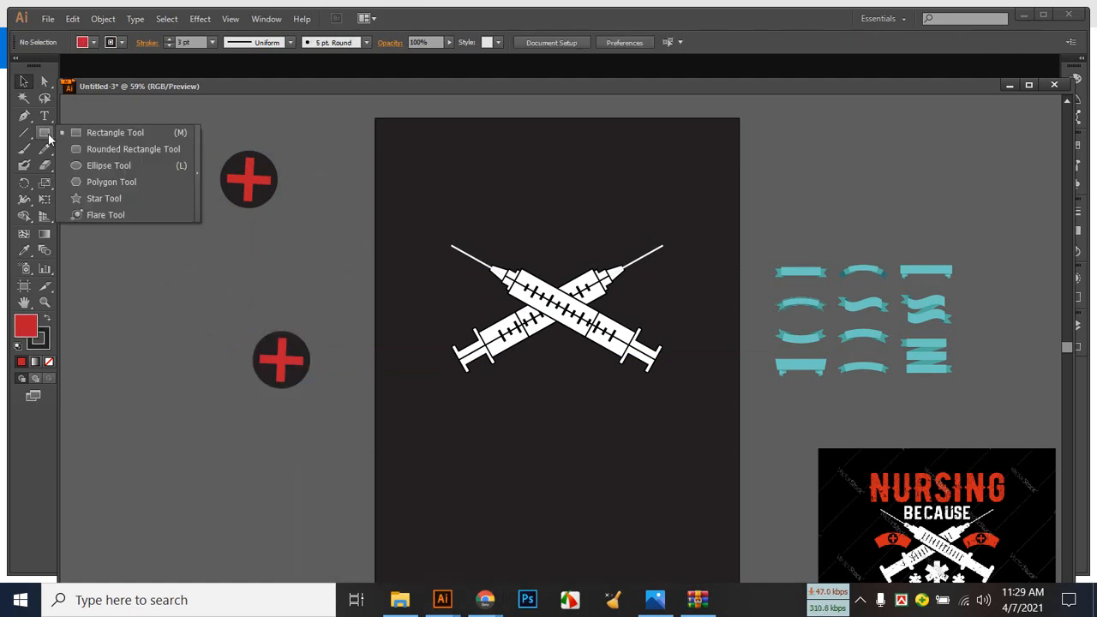
{"action": "left_click", "coordinate": [113, 138]}
{"action": "left_click_drag", "start_coordinate": [139, 262], "coordinate": [298, 313]}
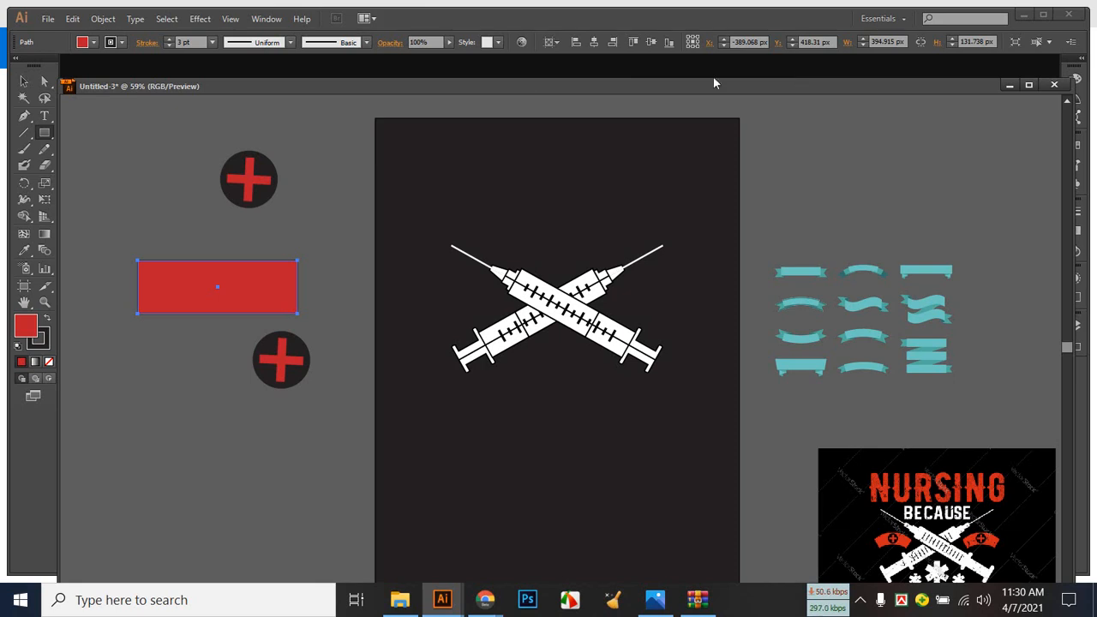
Apply a horizontal Arc warp effect with a 40% bend to the red rectangle.
{"action": "left_click", "coordinate": [24, 81]}
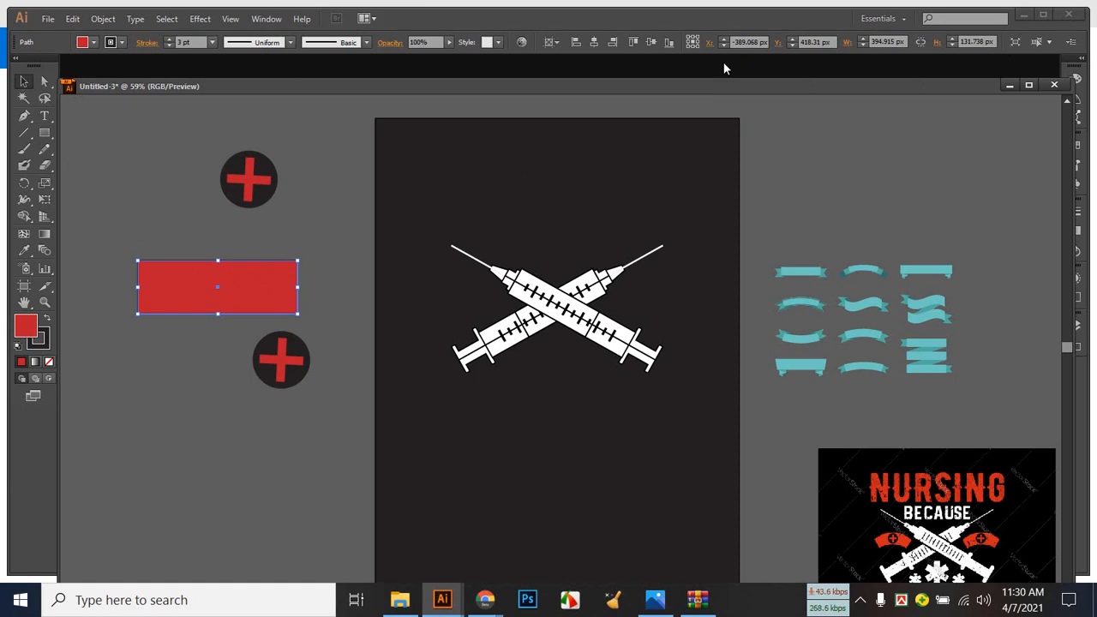
{"action": "left_click", "coordinate": [207, 18]}
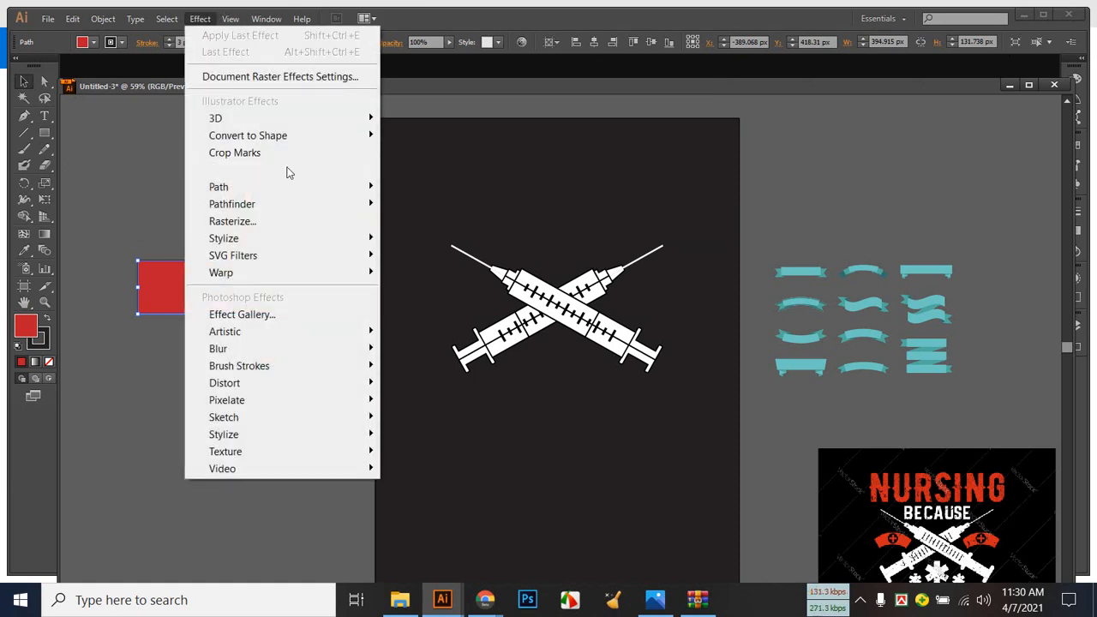
{"action": "mouse_move", "coordinate": [290, 273]}
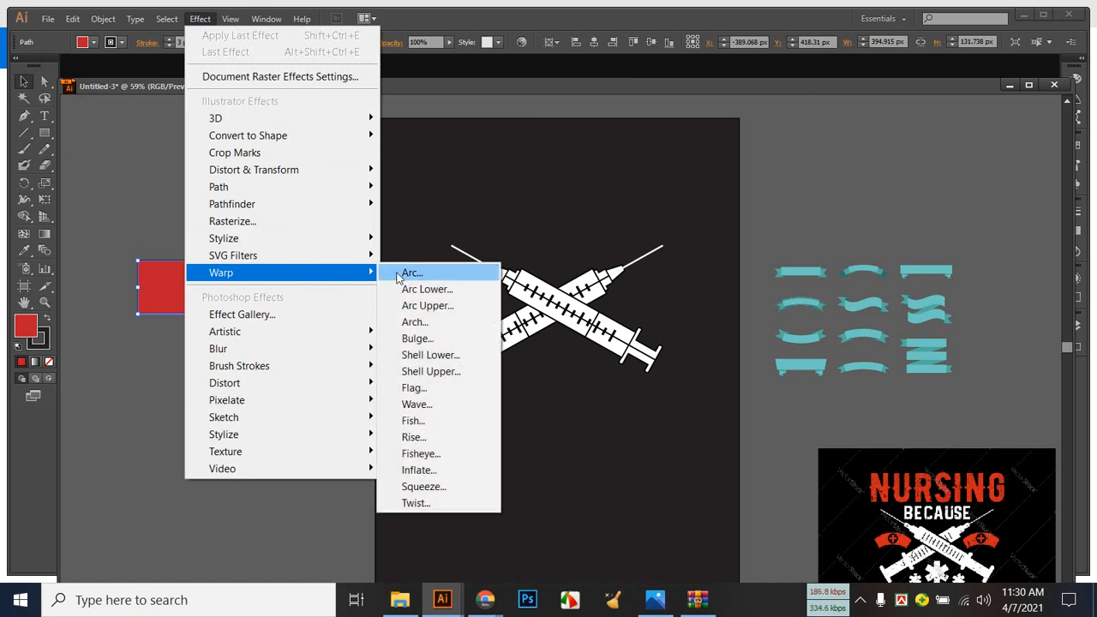
{"action": "left_click", "coordinate": [451, 276]}
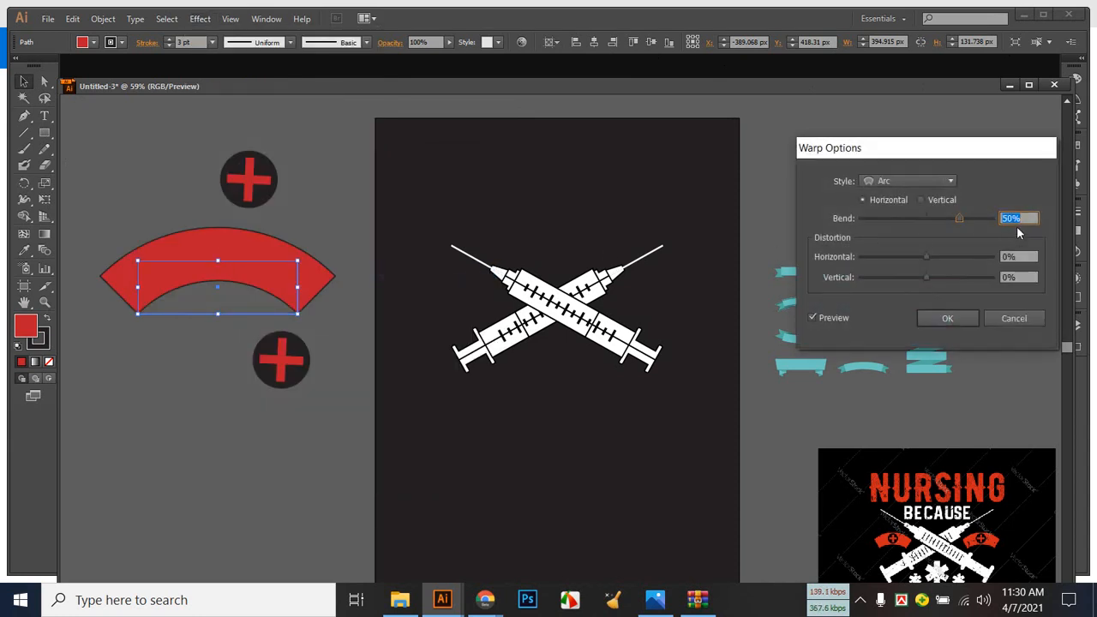
{"action": "left_click_drag", "start_coordinate": [959, 221], "coordinate": [950, 221]}
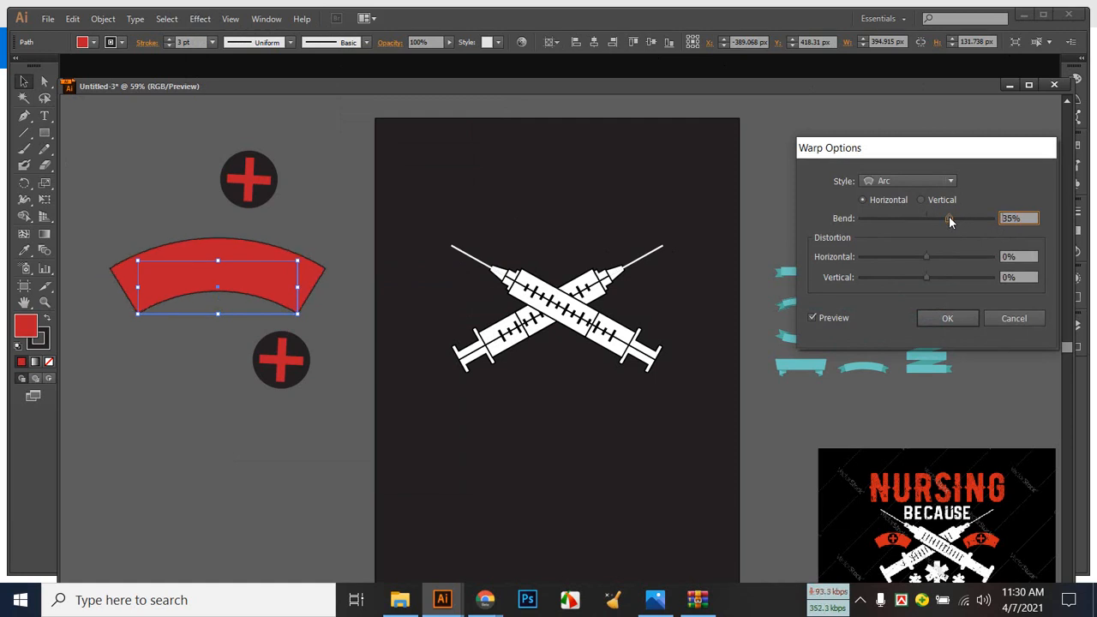
{"action": "left_click_drag", "start_coordinate": [1033, 220], "coordinate": [999, 227]}
{"action": "type", "text": "40"}
{"action": "key", "text": "Return"}
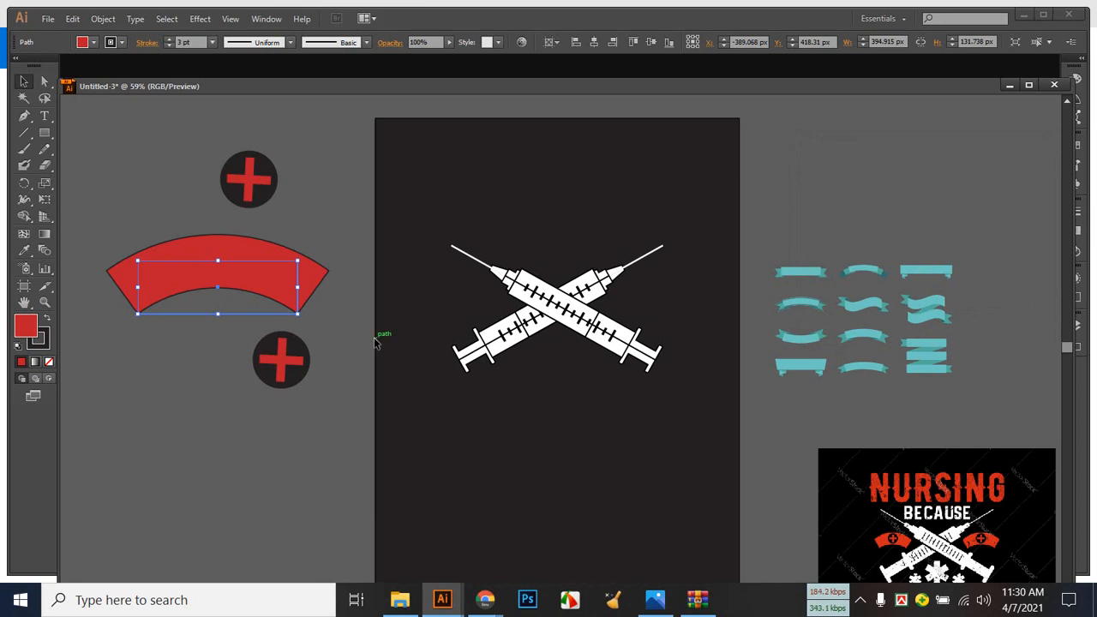
Try the arc shape without an outline, and restore its black stroke at 3 pt.
{"action": "left_click", "coordinate": [110, 42]}
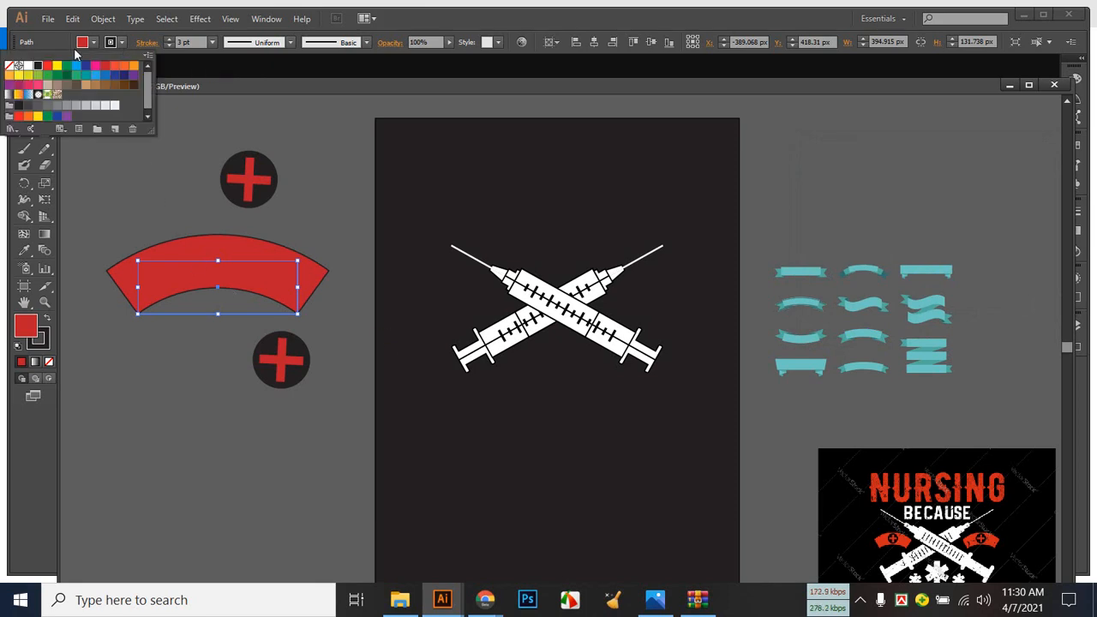
{"action": "left_click", "coordinate": [9, 66]}
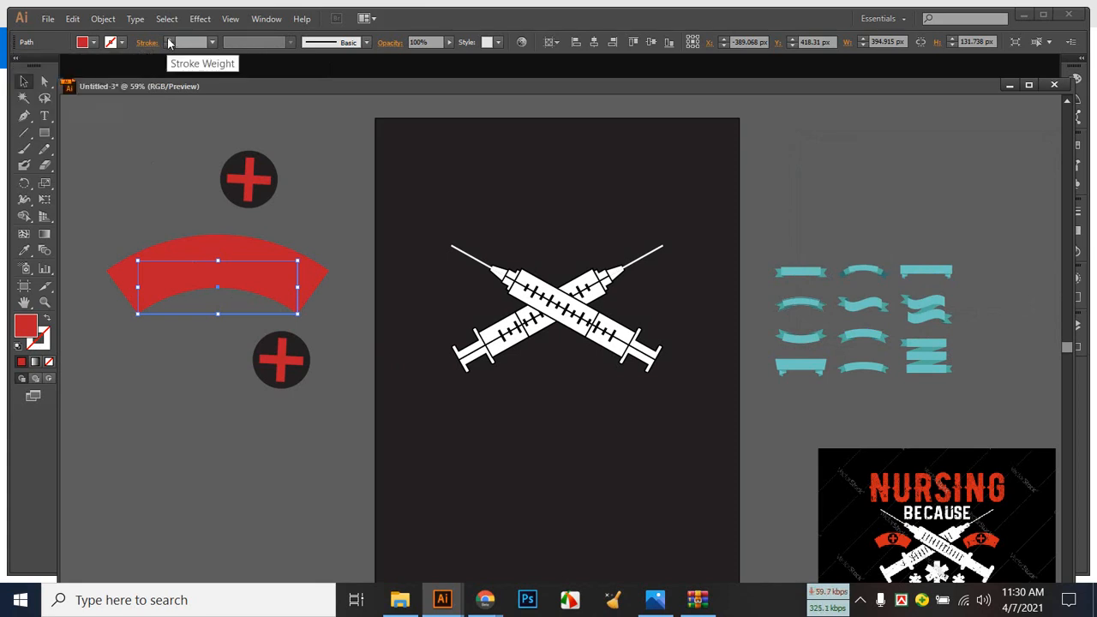
{"action": "left_click", "coordinate": [121, 42]}
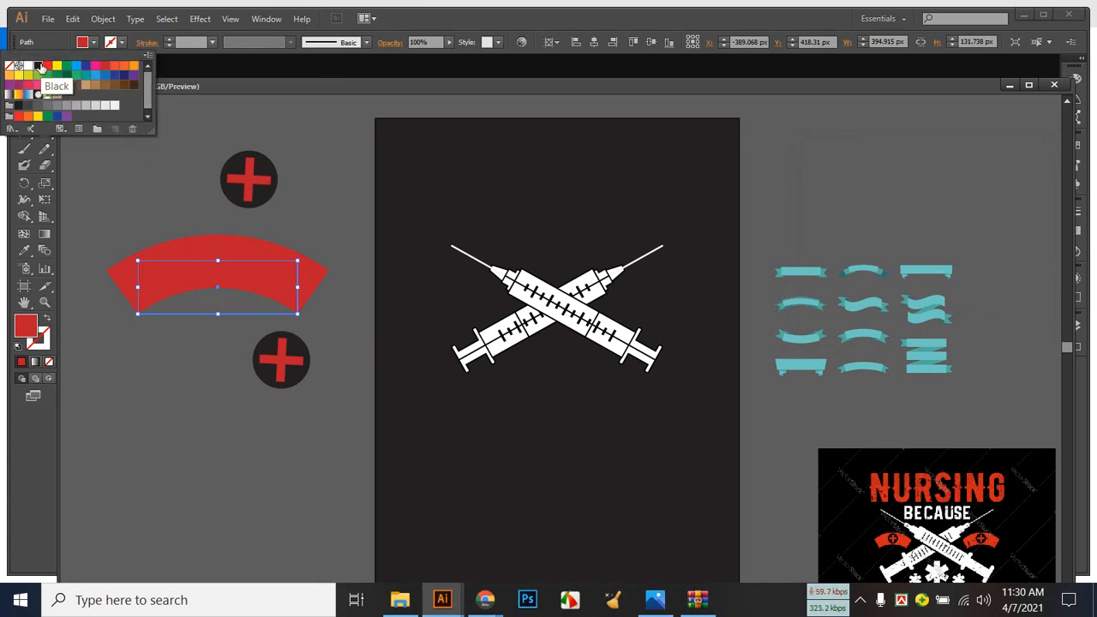
{"action": "left_click", "coordinate": [37, 66]}
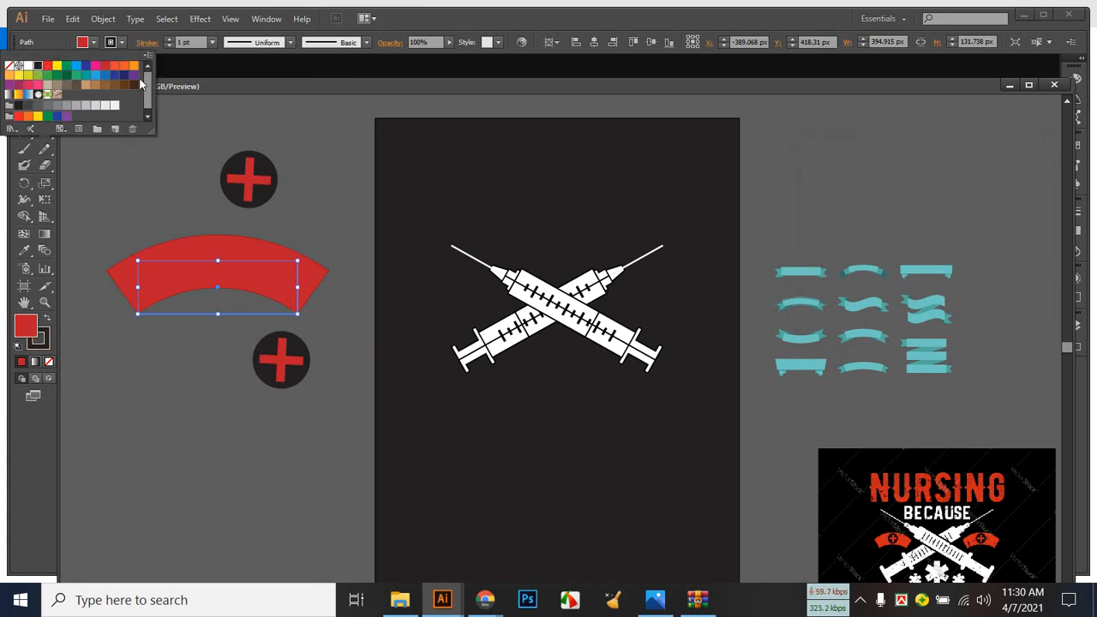
{"action": "left_click", "coordinate": [168, 39]}
{"action": "left_click", "coordinate": [168, 38]}
{"action": "left_click", "coordinate": [168, 38]}
{"action": "left_click", "coordinate": [168, 44]}
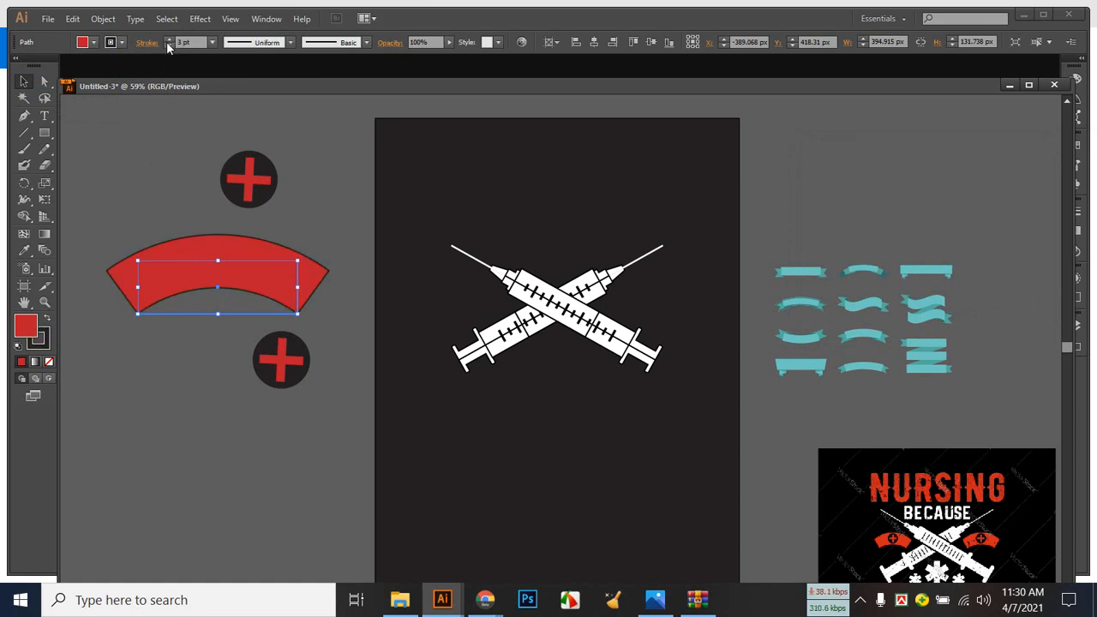
{"action": "left_click", "coordinate": [118, 150]}
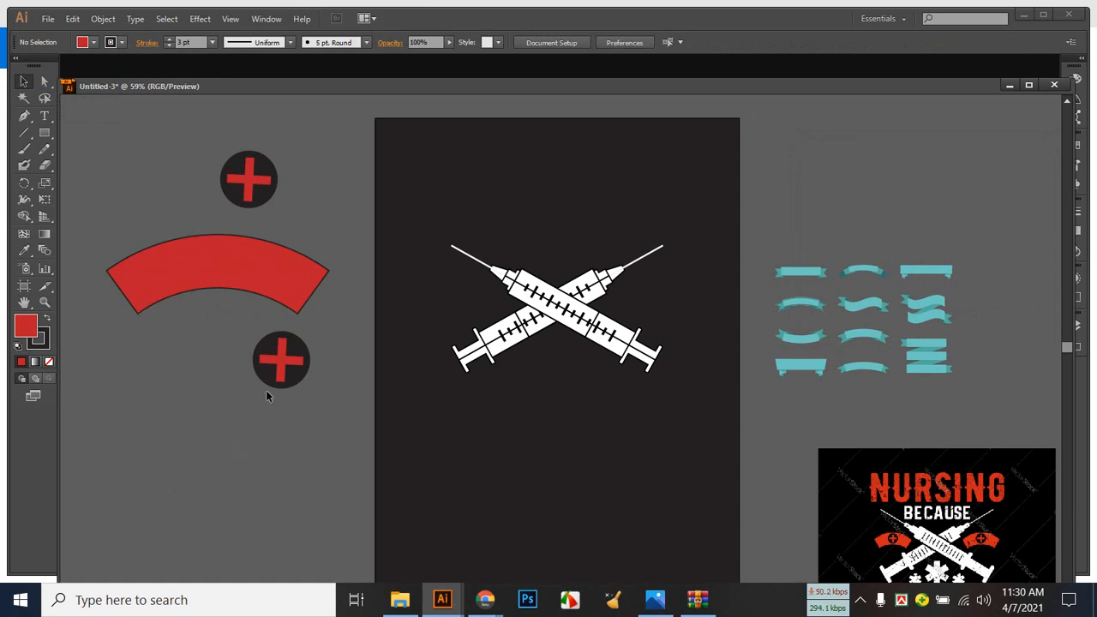
Move the lower cross badge up onto the arc, and place the arc below it, resized to about 308 by 151 px.
{"action": "left_click_drag", "start_coordinate": [272, 377], "coordinate": [205, 271]}
{"action": "left_click", "coordinate": [237, 385]}
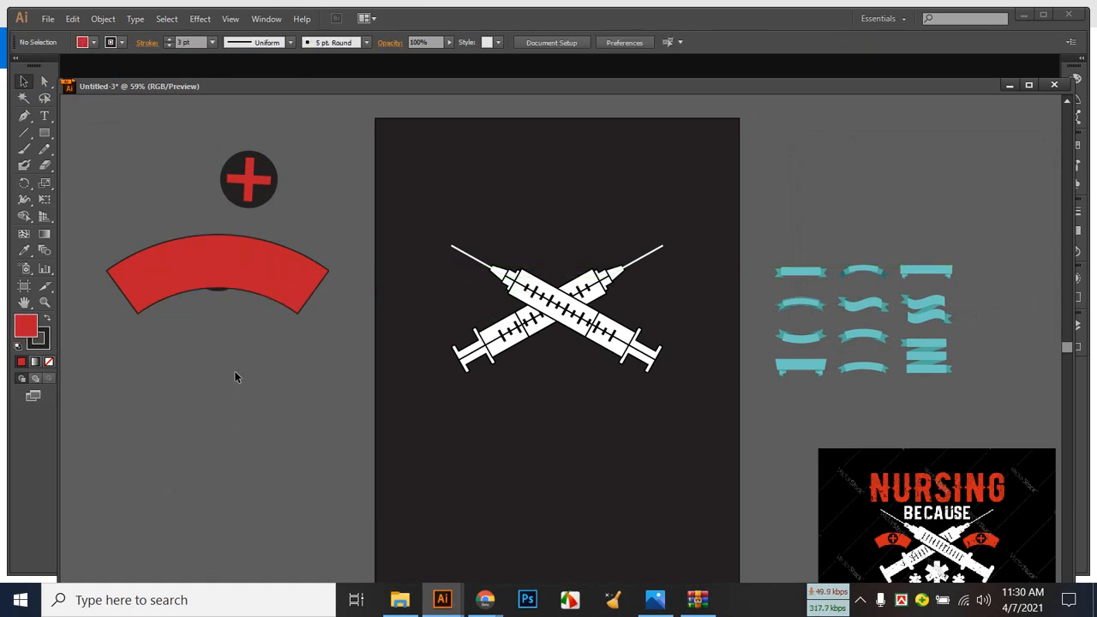
{"action": "left_click", "coordinate": [295, 277]}
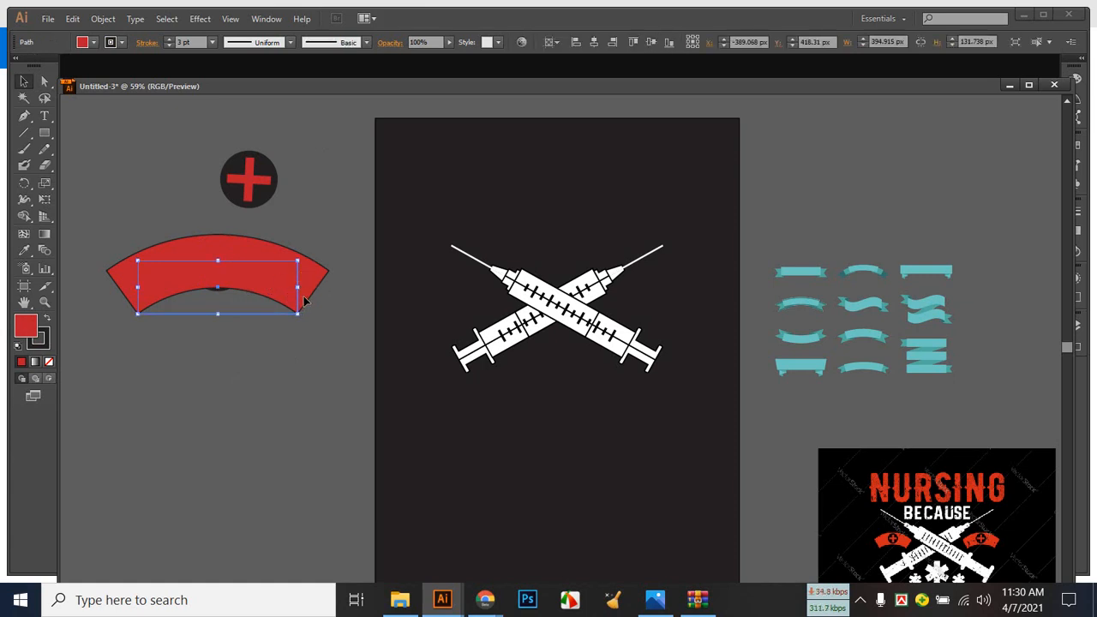
{"action": "left_click_drag", "start_coordinate": [299, 287], "coordinate": [244, 320]}
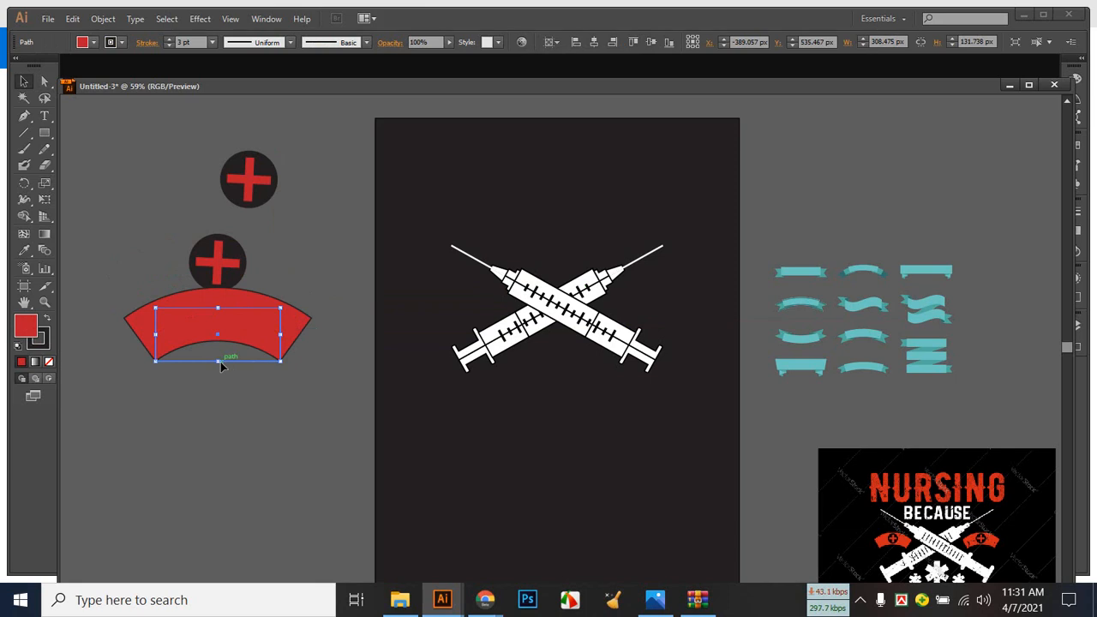
{"action": "left_click_drag", "start_coordinate": [217, 361], "coordinate": [217, 371]}
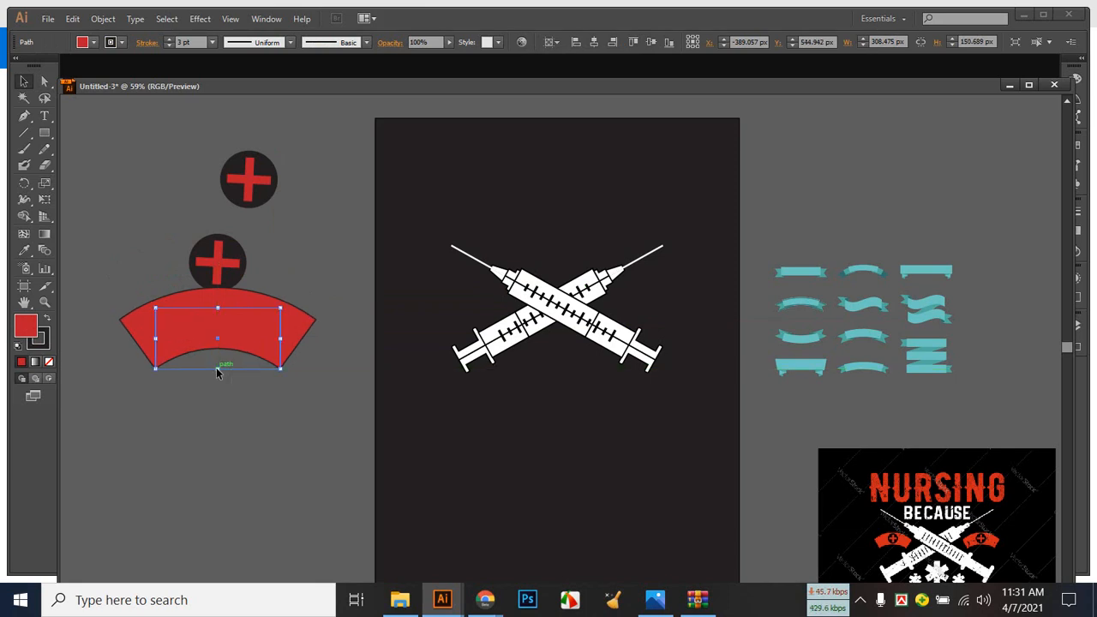
Expand the arc's appearance and move the shape up to overlap the lower part of the cross badge.
{"action": "left_click", "coordinate": [106, 22]}
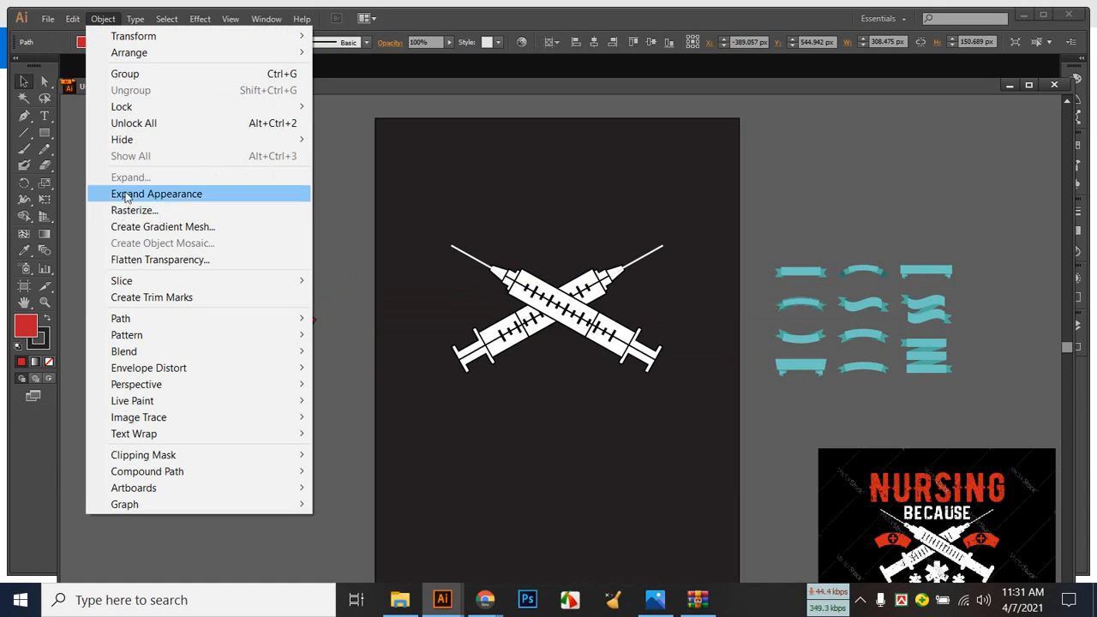
{"action": "left_click", "coordinate": [124, 194]}
{"action": "left_click", "coordinate": [243, 471]}
{"action": "left_click", "coordinate": [250, 335]}
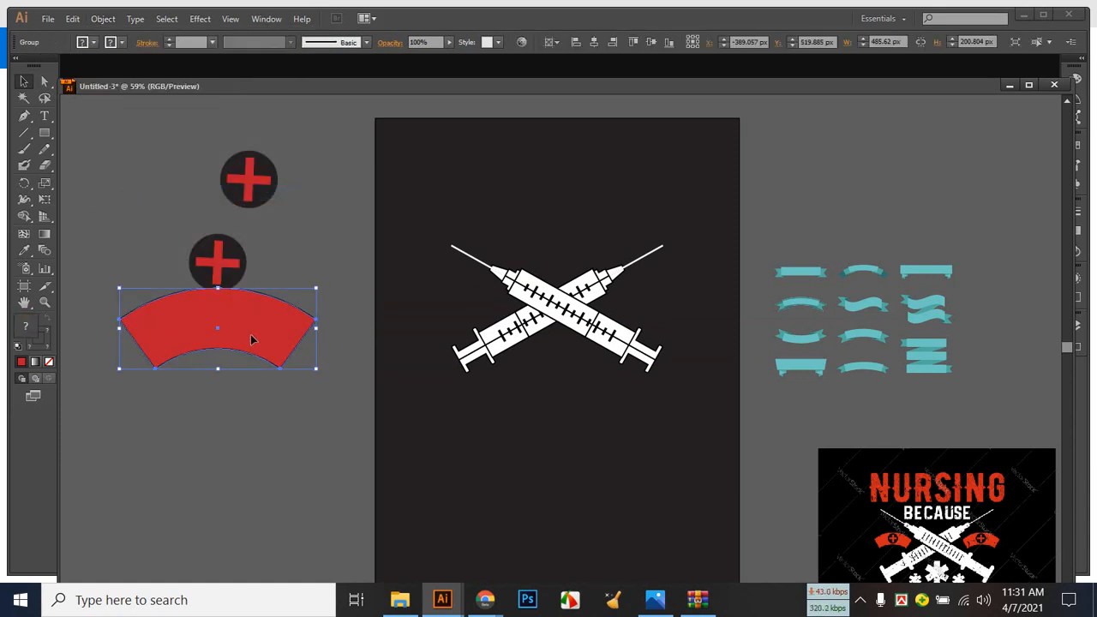
{"action": "left_click_drag", "start_coordinate": [251, 339], "coordinate": [249, 315]}
{"action": "left_click", "coordinate": [254, 392]}
{"action": "left_click", "coordinate": [240, 317]}
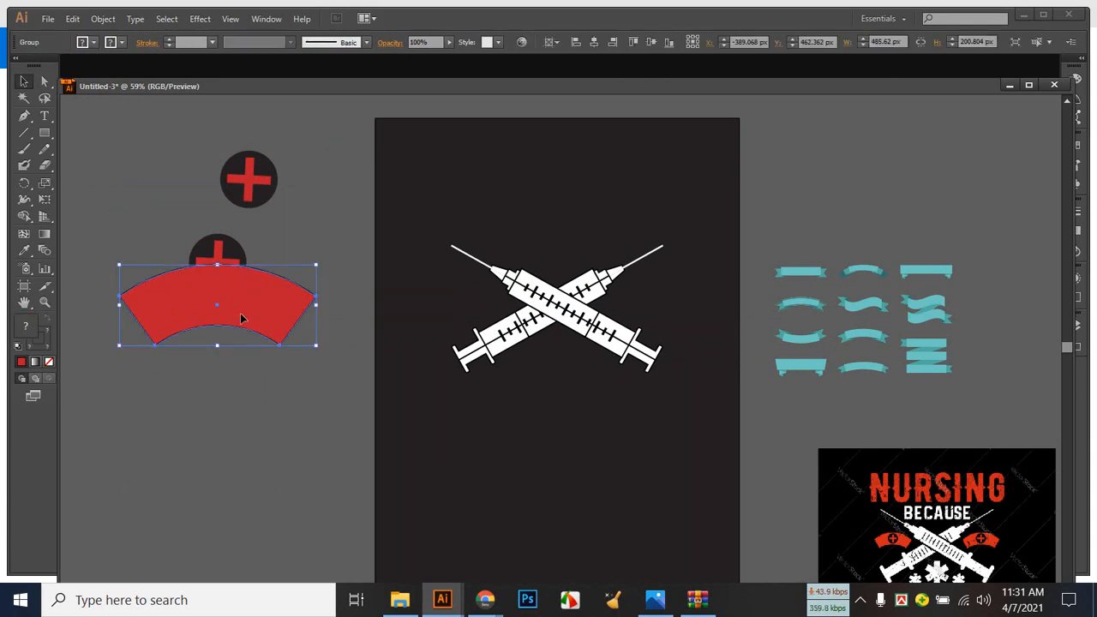
Bring the cross badge in front of the red arc and move it down to the middle of the band.
{"action": "key", "text": "ctrl+shift+b"}
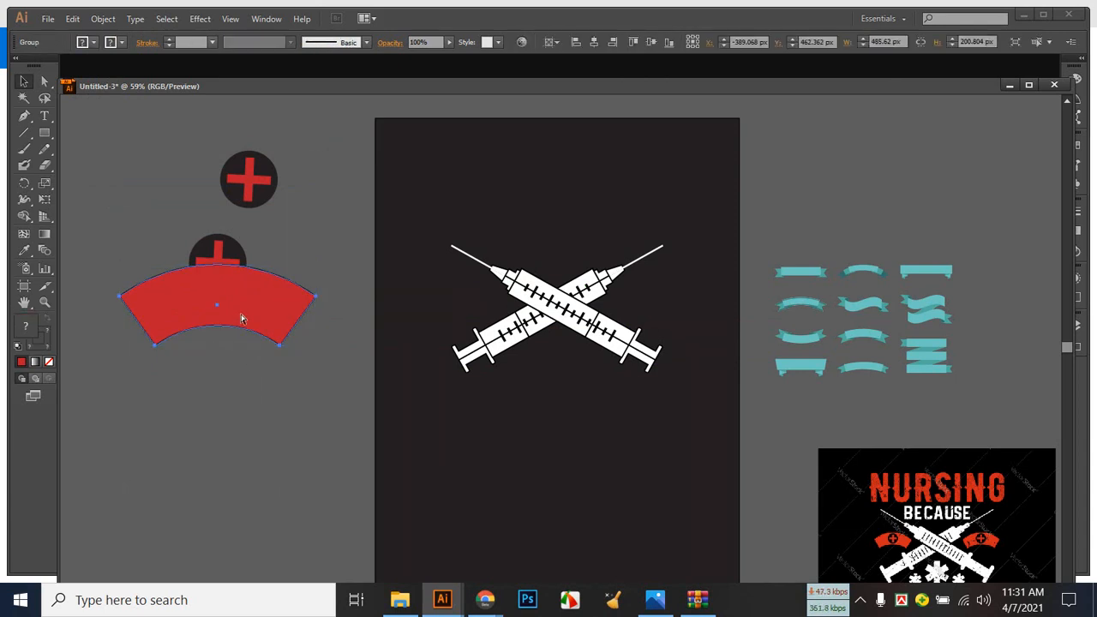
{"action": "key", "text": "ctrl+shift+b"}
{"action": "left_click", "coordinate": [262, 383]}
{"action": "left_click", "coordinate": [237, 265]}
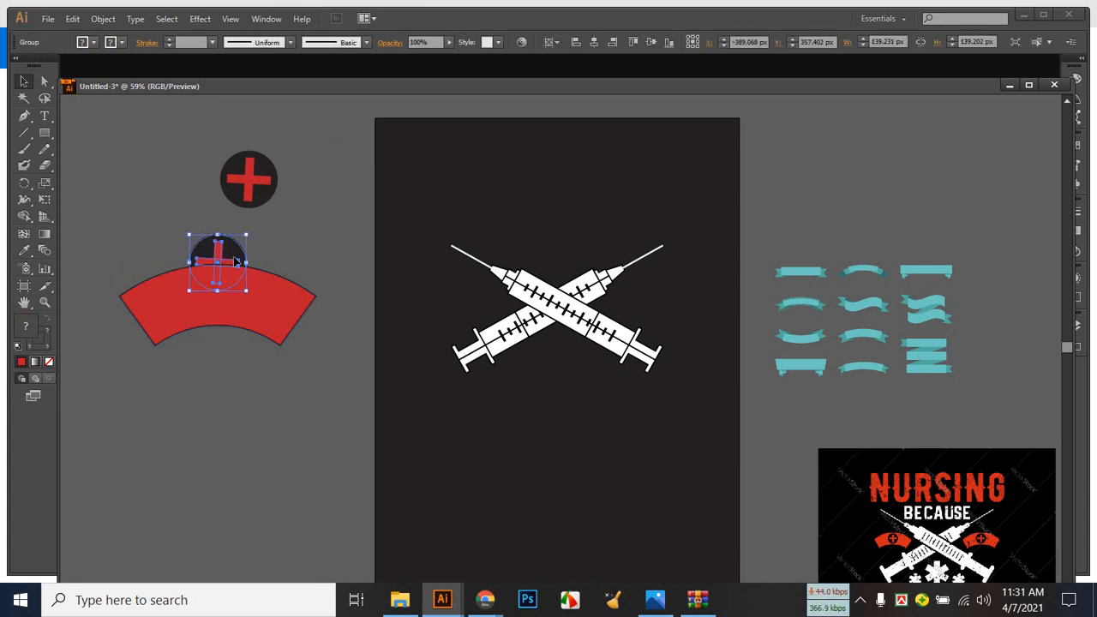
{"action": "key", "text": "ctrl+shift+b"}
{"action": "key", "text": "ctrl+shift+bracketright"}
{"action": "key", "text": "ctrl+shift+b"}
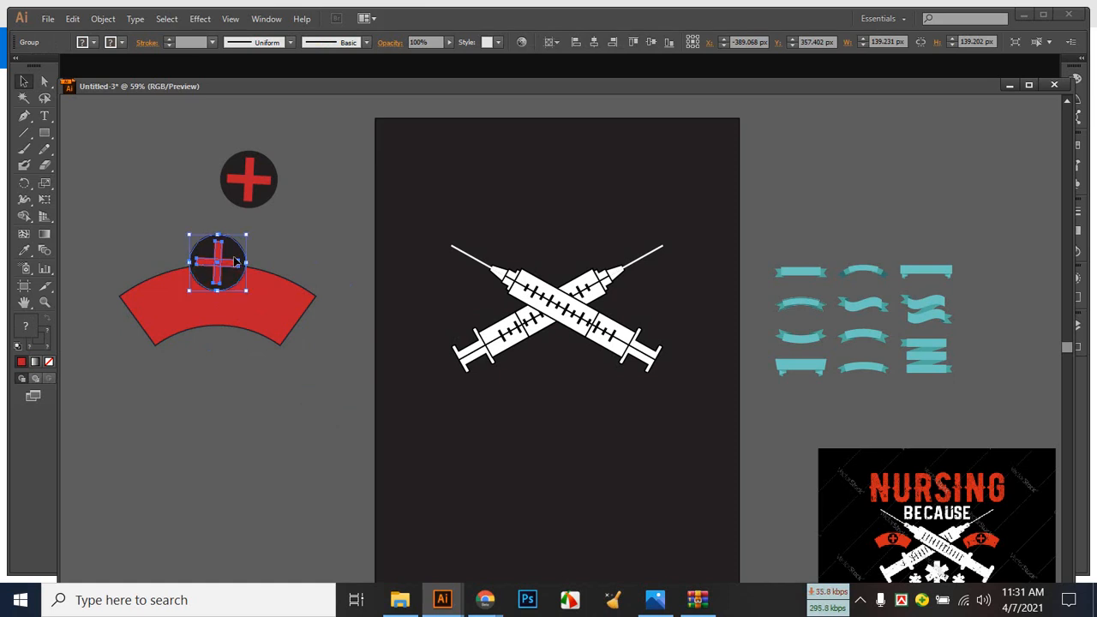
{"action": "left_click", "coordinate": [313, 455]}
{"action": "left_click_drag", "start_coordinate": [213, 261], "coordinate": [212, 294]}
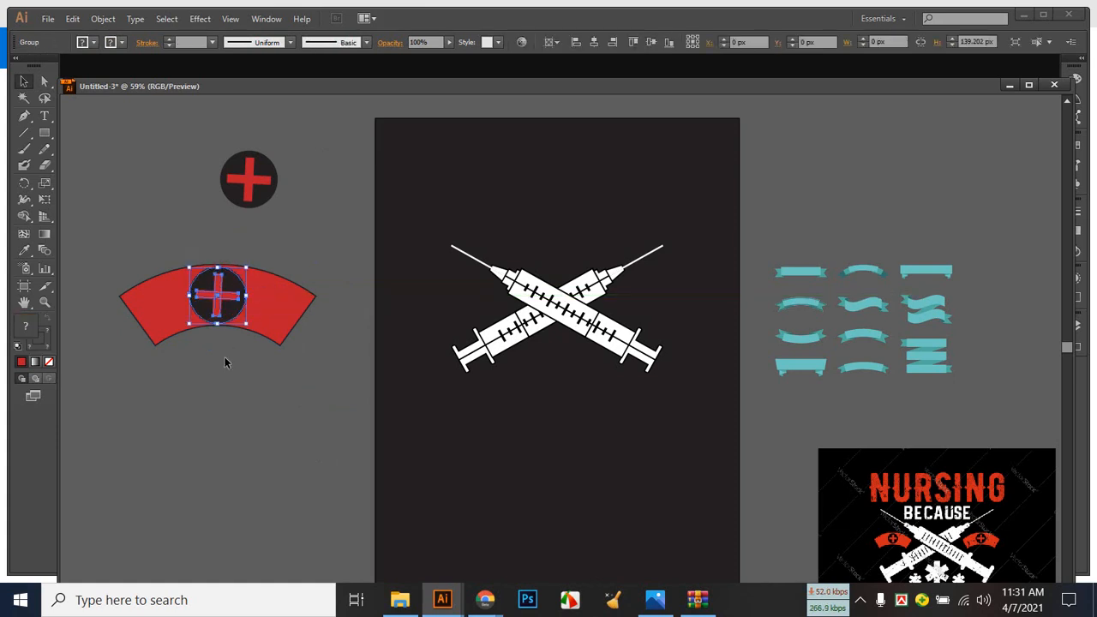
{"action": "left_click", "coordinate": [224, 431]}
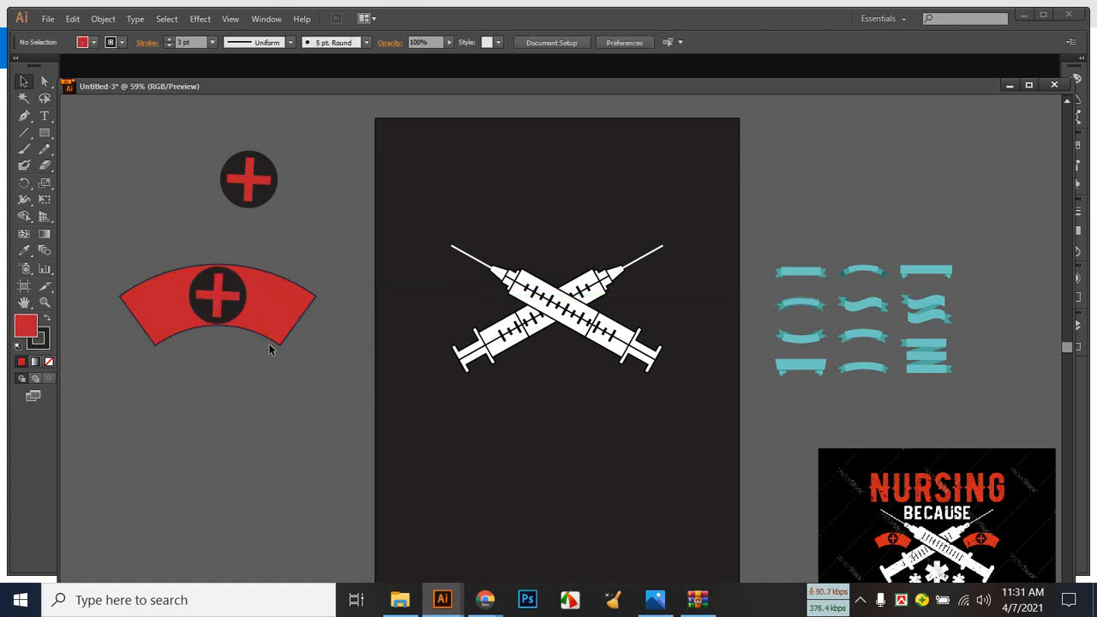
Align the arc and badge to the artboard's horizontal and vertical centre, and move both back to the empty area beside the artboard.
{"action": "left_click_drag", "start_coordinate": [135, 229], "coordinate": [296, 347]}
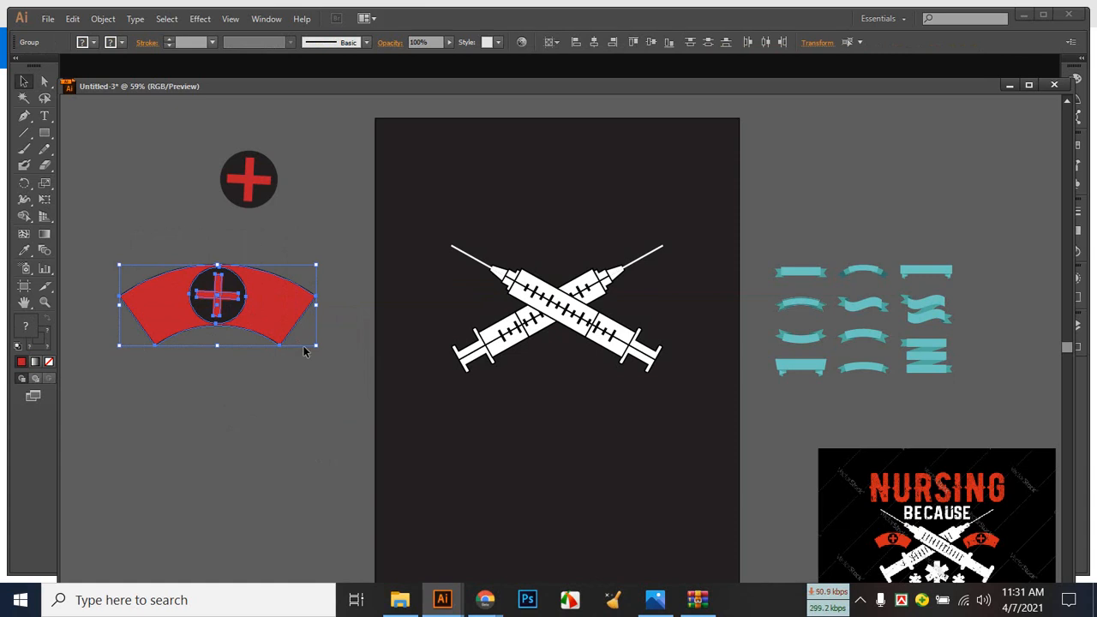
{"action": "left_click", "coordinate": [594, 43]}
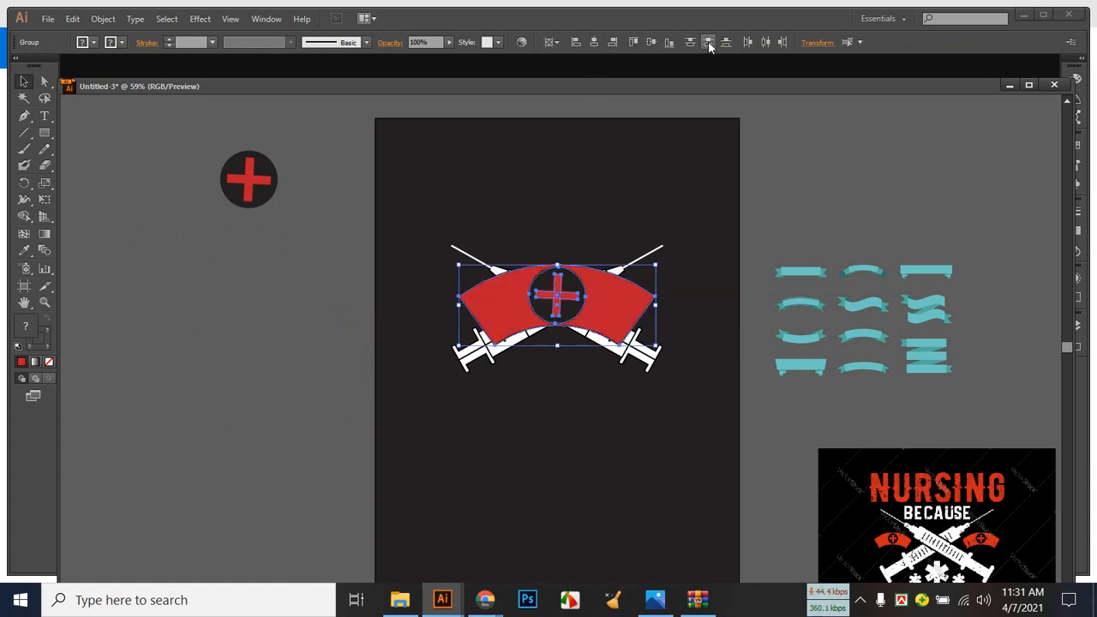
{"action": "left_click", "coordinate": [644, 40]}
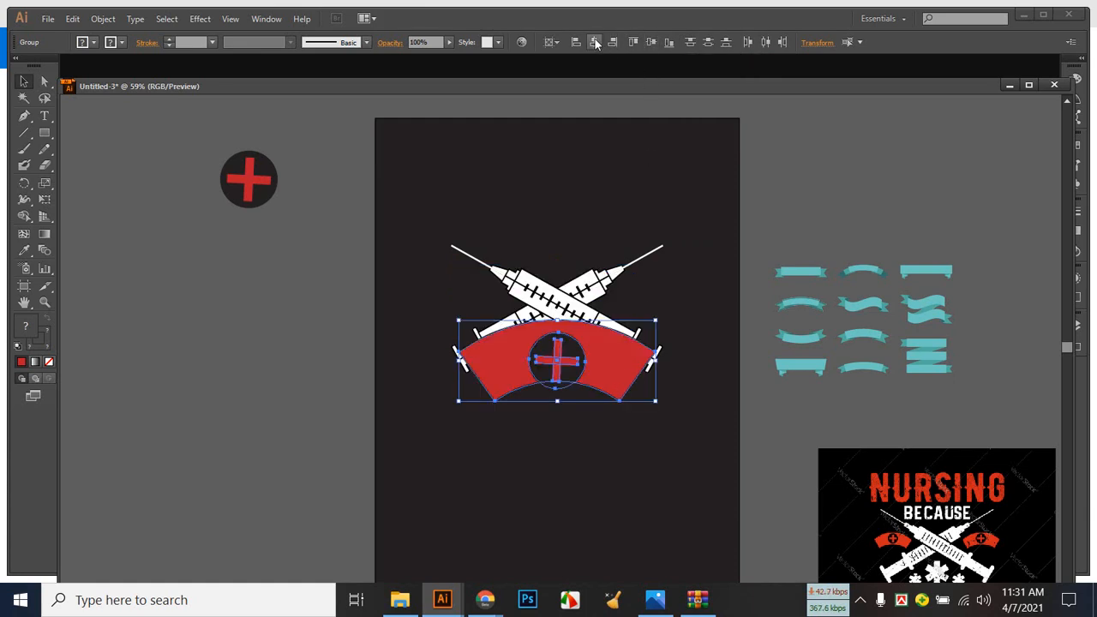
{"action": "left_click", "coordinate": [625, 446]}
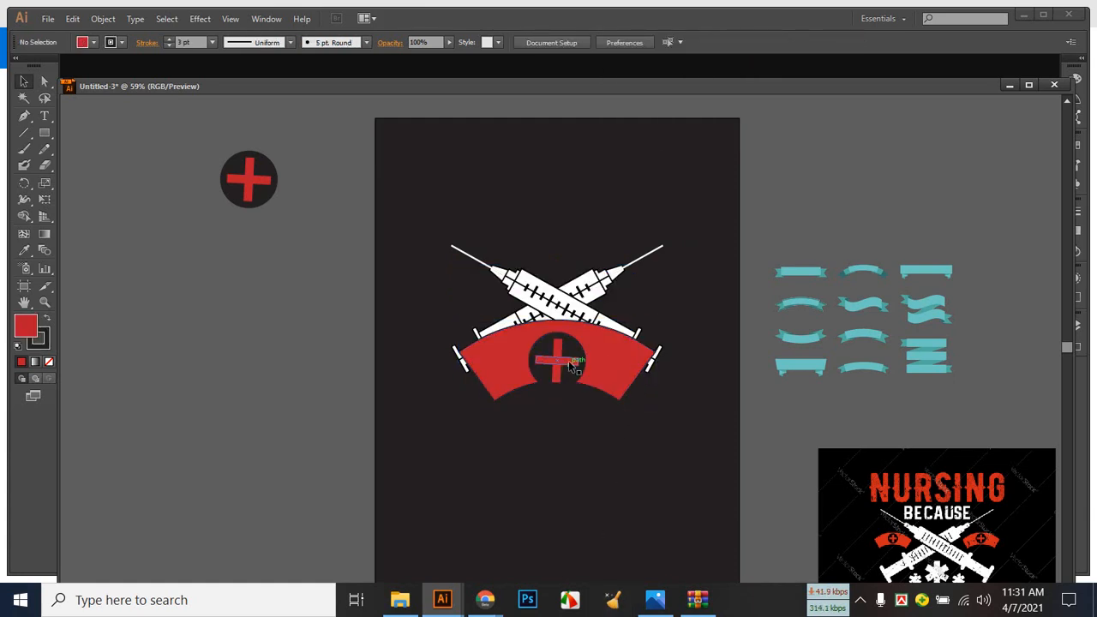
{"action": "left_click_drag", "start_coordinate": [568, 355], "coordinate": [267, 300]}
{"action": "left_click_drag", "start_coordinate": [492, 369], "coordinate": [202, 314]}
Select the arc and its badge together and switch the alignment reference to Align to Selection.
{"action": "left_click_drag", "start_coordinate": [160, 239], "coordinate": [226, 363]}
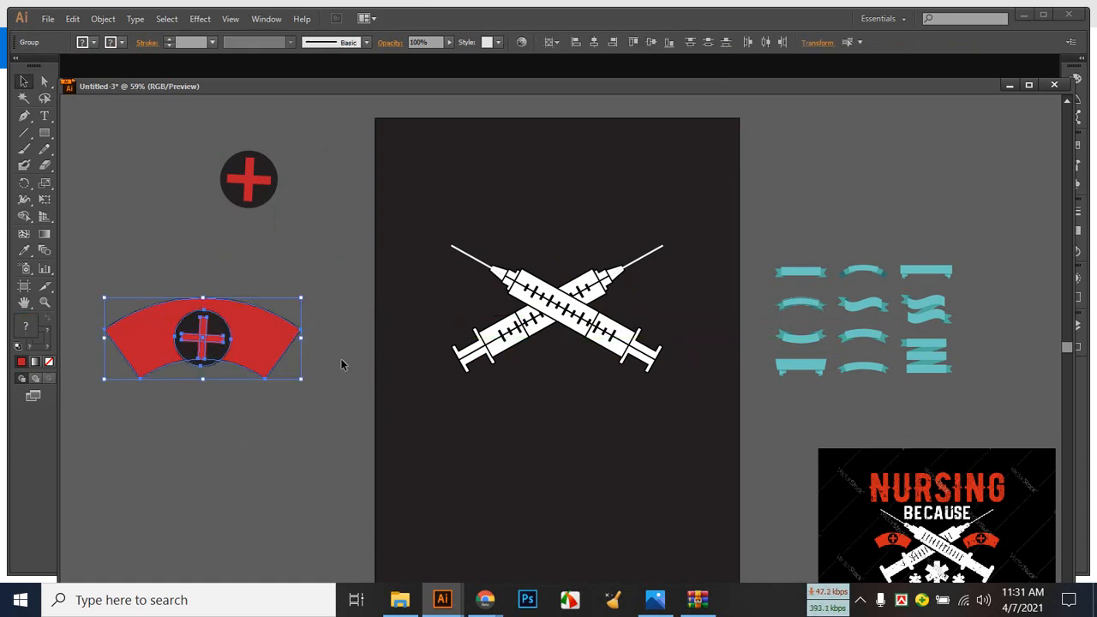
{"action": "left_click", "coordinate": [555, 42]}
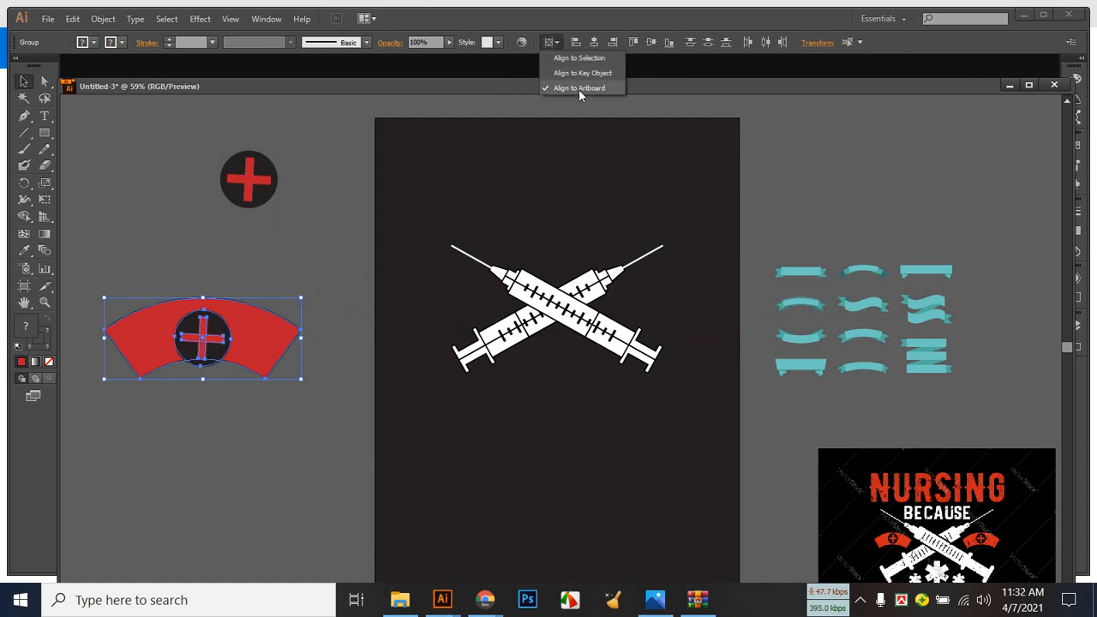
{"action": "left_click", "coordinate": [590, 59]}
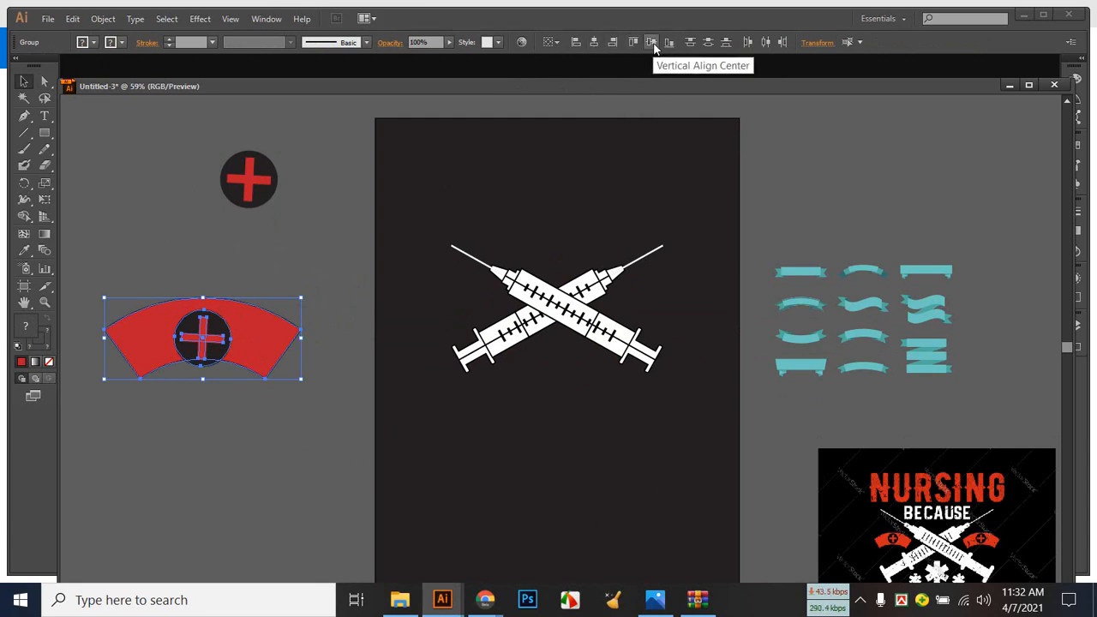
{"action": "left_click", "coordinate": [252, 433]}
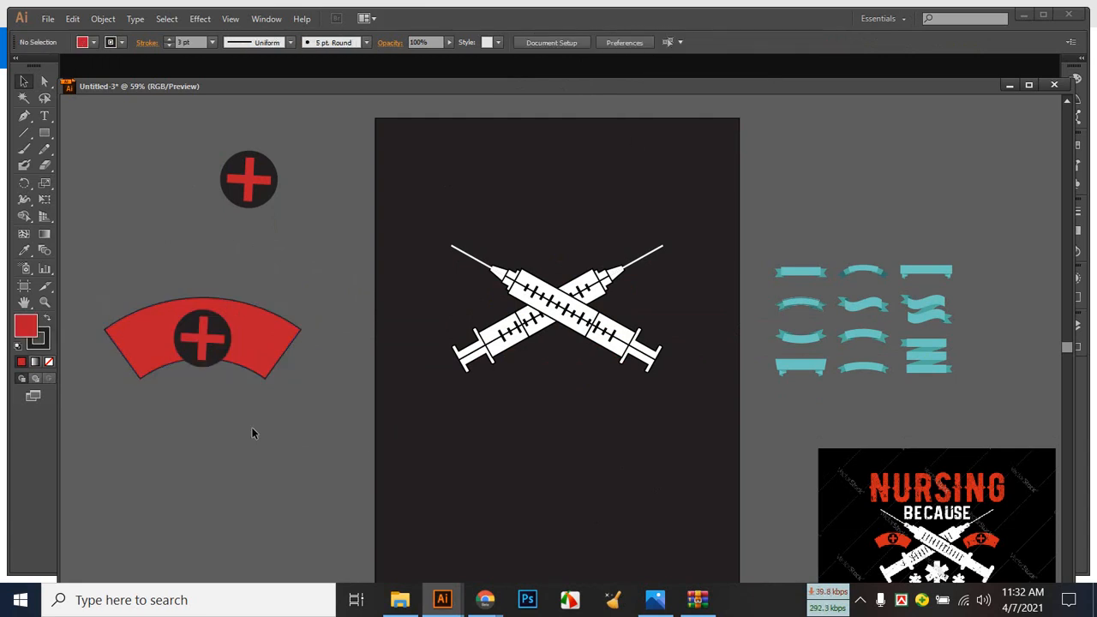
Nudge the cross badge up to fit within the arc's band, and group it with the arc.
{"action": "left_click", "coordinate": [219, 334]}
{"action": "key", "text": "shift+Up"}
{"action": "key", "text": "shift+Up"}
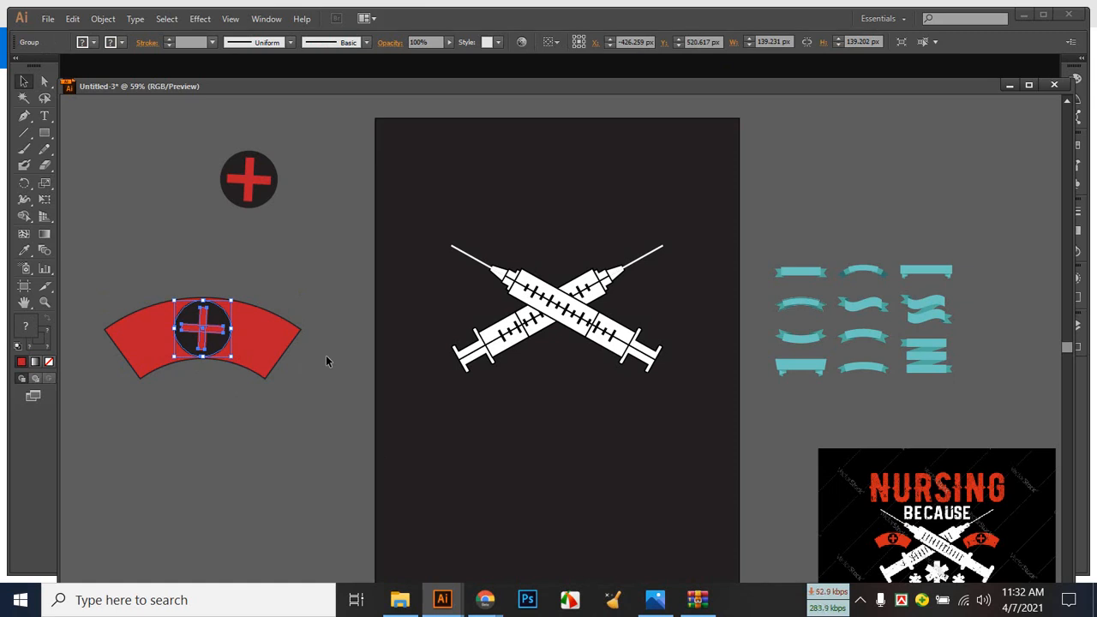
{"action": "left_click", "coordinate": [287, 497]}
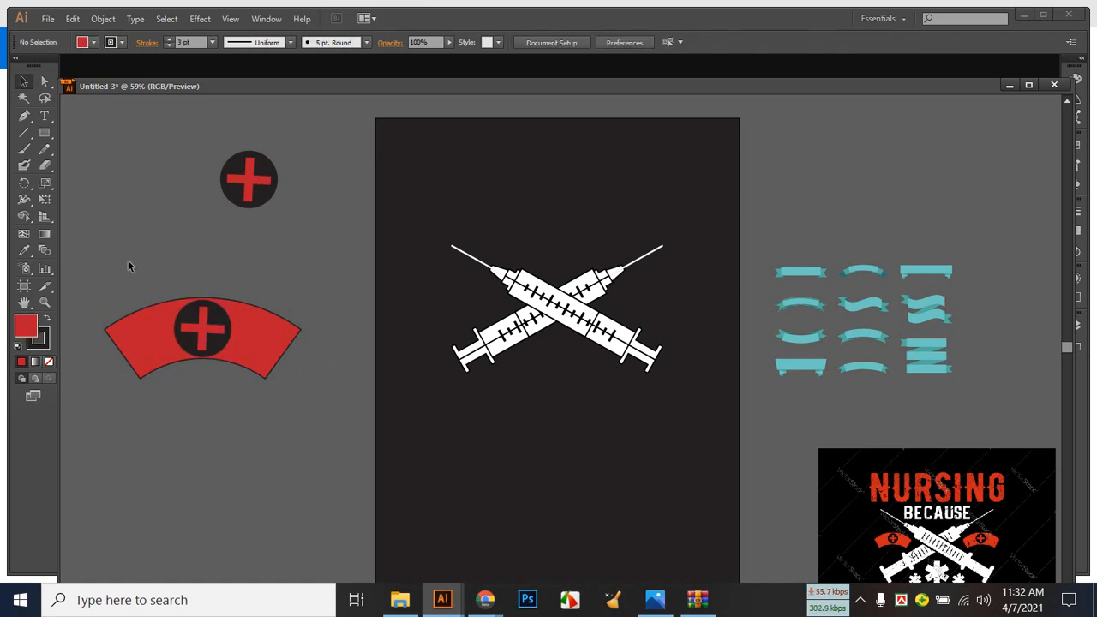
{"action": "left_click", "coordinate": [249, 365]}
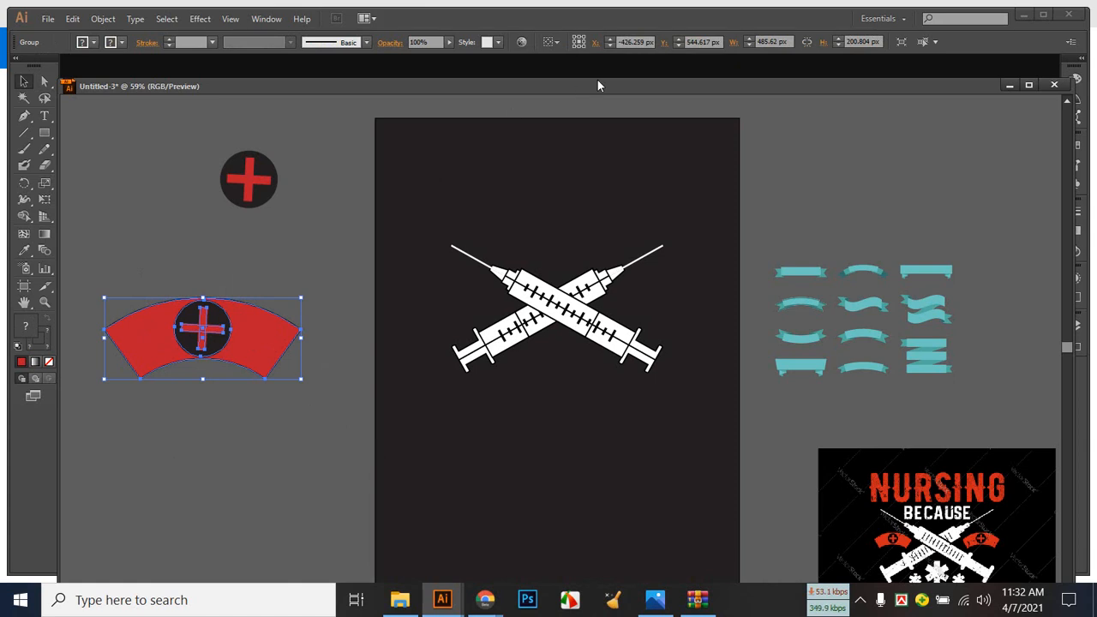
Switch the alignment reference to Align to Artboard and place a copy of the cap group below the original beside the artboard.
{"action": "left_click", "coordinate": [556, 42]}
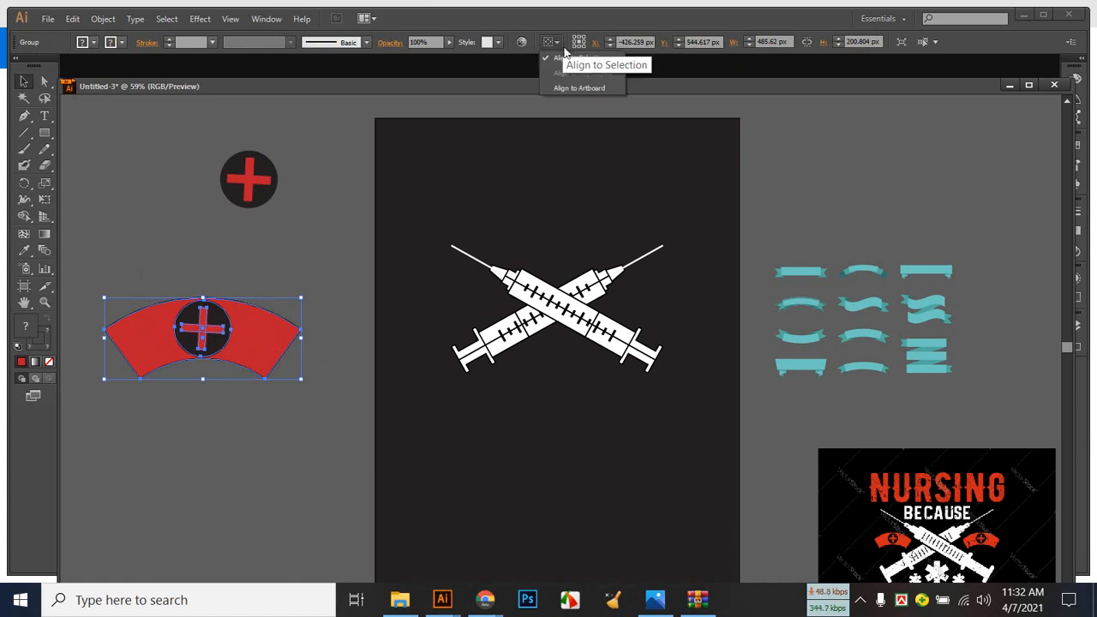
{"action": "left_click", "coordinate": [603, 89]}
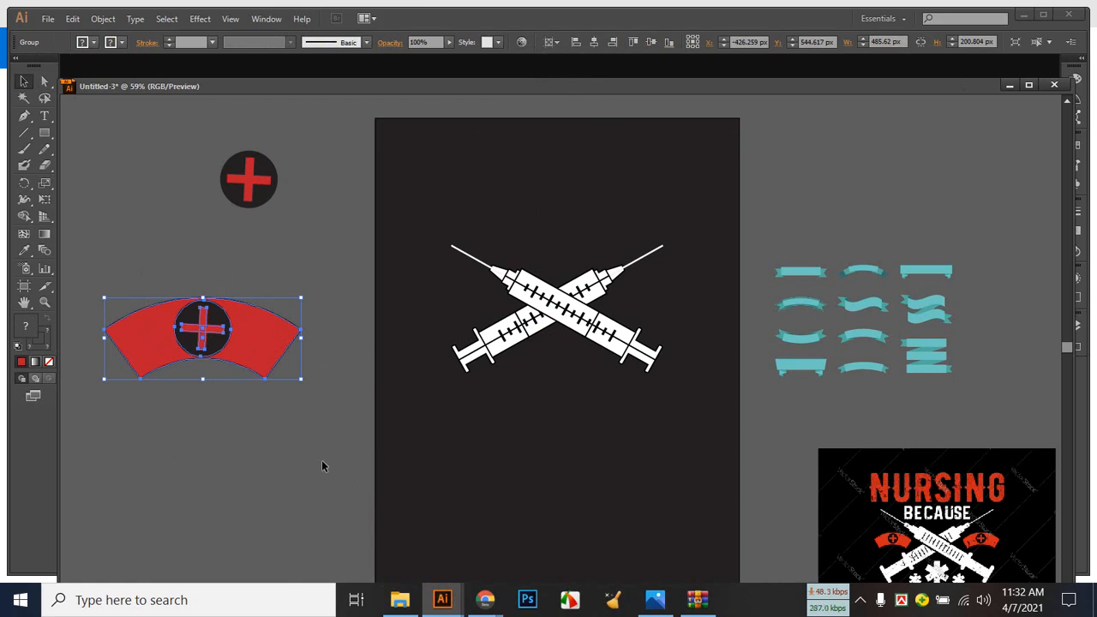
{"action": "left_click_drag", "start_coordinate": [265, 367], "coordinate": [255, 416]}
{"action": "left_click", "coordinate": [299, 406]}
{"action": "left_click", "coordinate": [257, 415]}
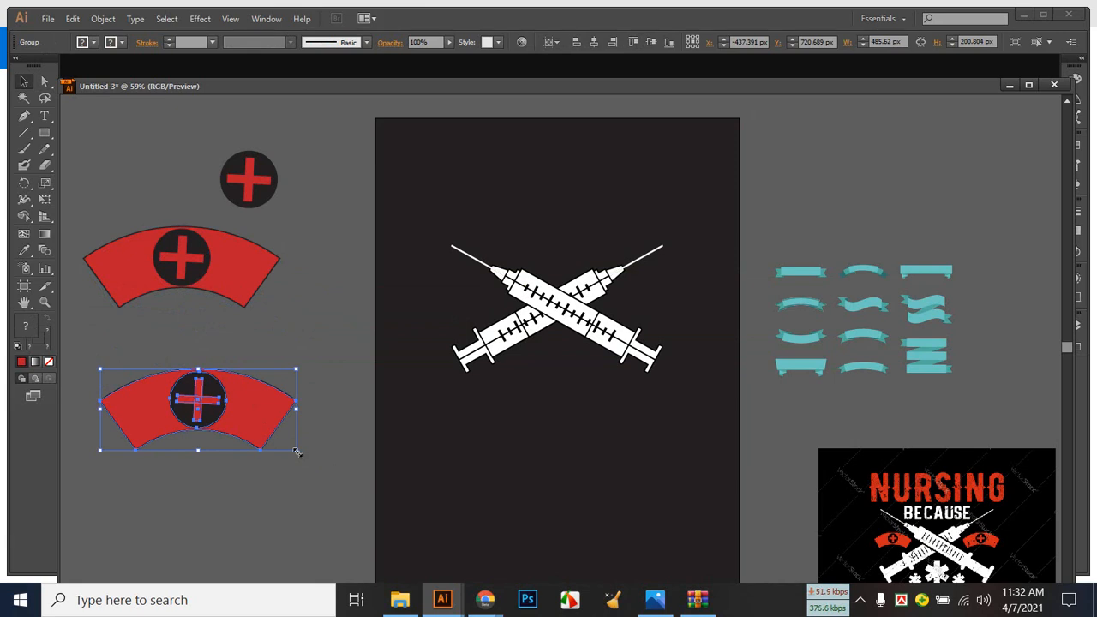
Scale the lower cap copy down to about 157 × 65 px and place it on the artboard, left of the crossed syringes.
{"action": "left_click_drag", "start_coordinate": [296, 452], "coordinate": [236, 399]}
{"action": "left_click", "coordinate": [238, 442]}
{"action": "left_click_drag", "start_coordinate": [146, 383], "coordinate": [464, 301]}
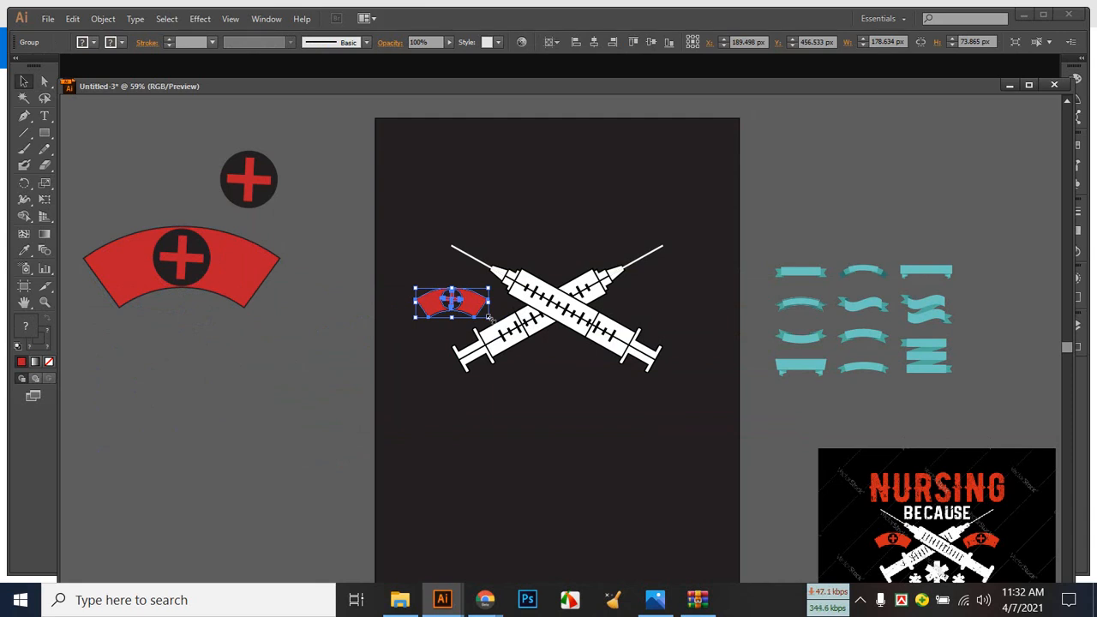
{"action": "mouse_move", "coordinate": [489, 317]}
{"action": "left_mouse_down"}
{"action": "mouse_move", "coordinate": [473, 311]}
{"action": "mouse_move", "coordinate": [485, 316]}
{"action": "left_mouse_up"}
{"action": "left_click", "coordinate": [519, 415]}
{"action": "left_click", "coordinate": [551, 413]}
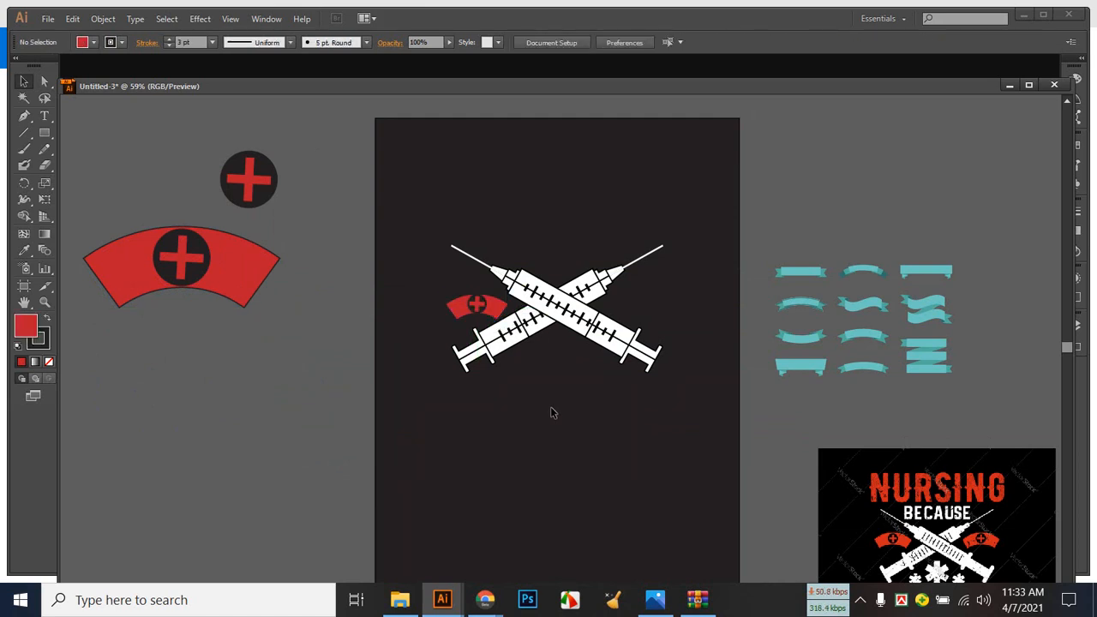
Nudge the small cap up slightly between the needle and the barrel on the left side of the syringes.
{"action": "left_click", "coordinate": [473, 307]}
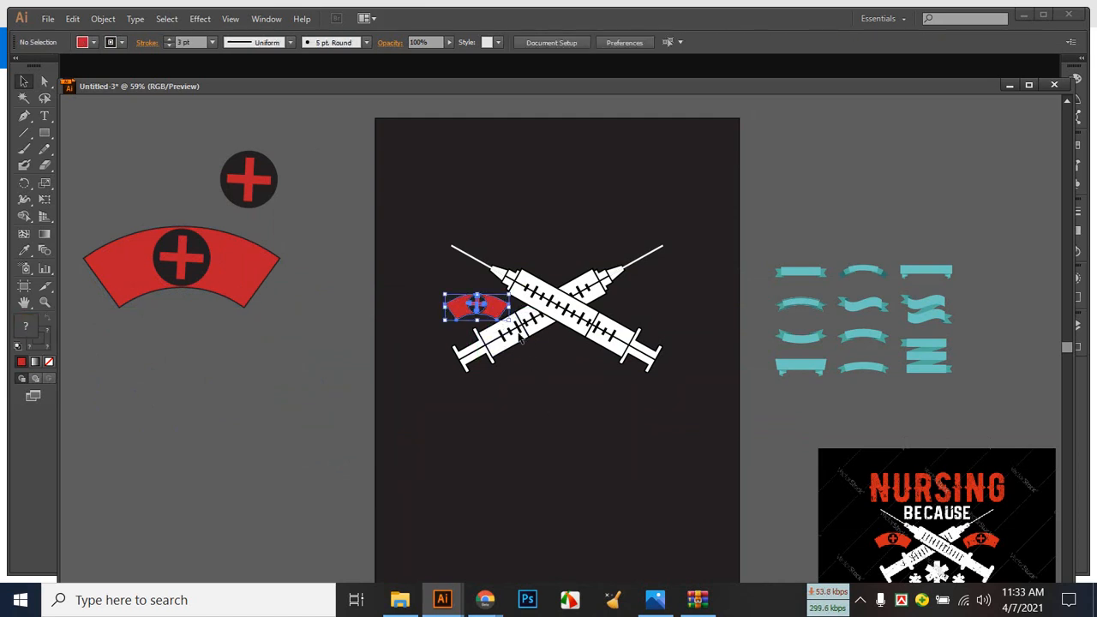
{"action": "key", "text": "Up"}
{"action": "key", "text": "Up"}
{"action": "key", "text": "Up"}
{"action": "key", "text": "Up"}
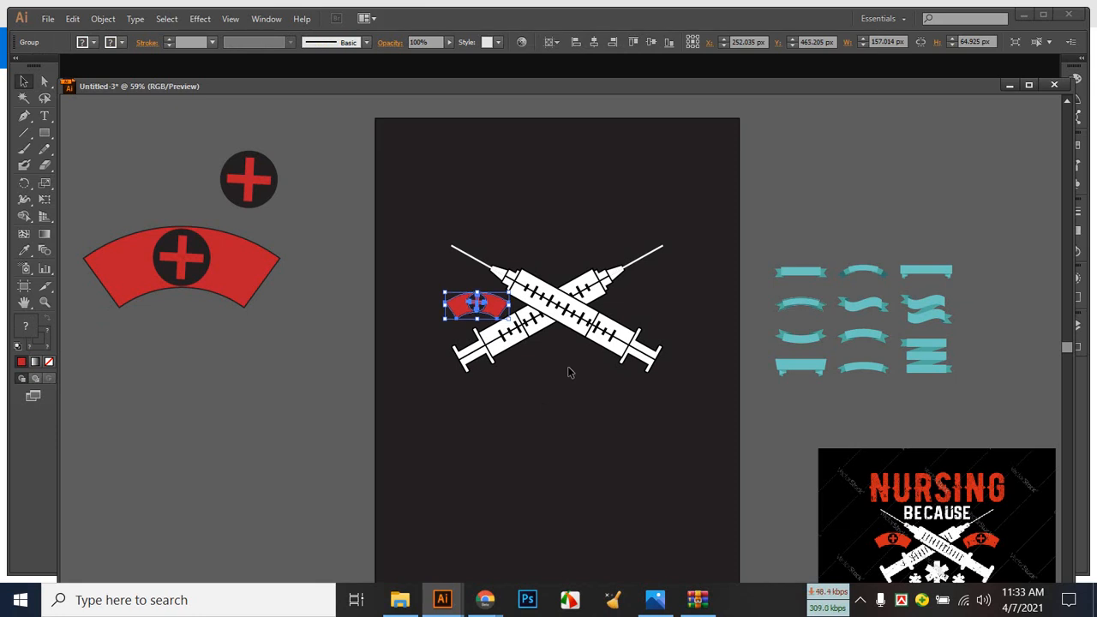
{"action": "left_click", "coordinate": [596, 371]}
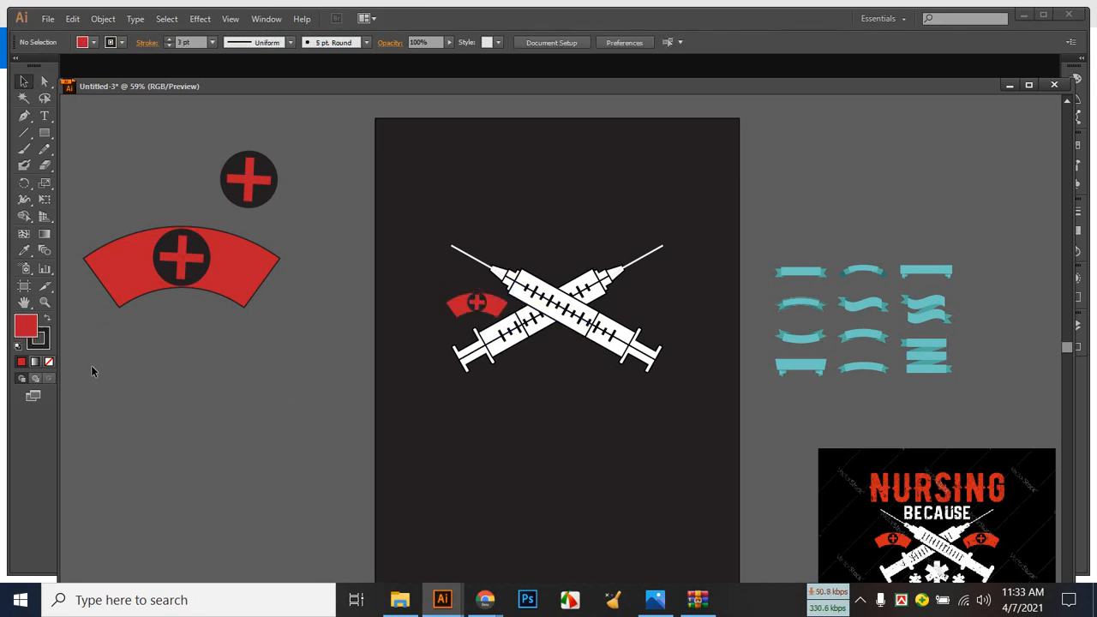
Show the rulers and add two vertical guides, one at each outer needle tip of the crossed syringes.
{"action": "key", "text": "ctrl+r"}
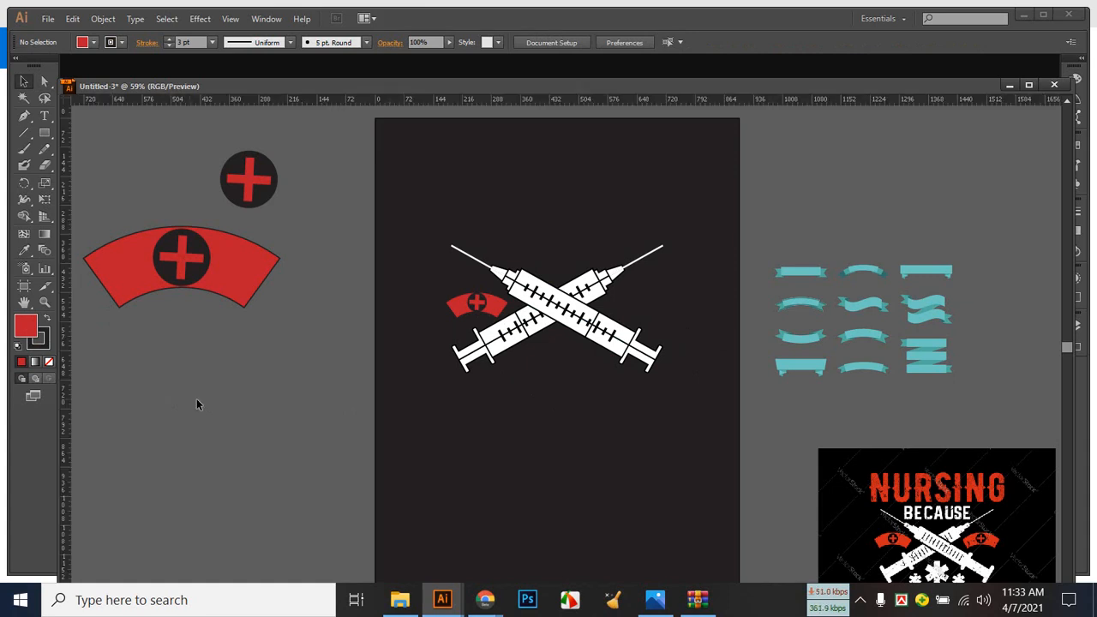
{"action": "left_click_drag", "start_coordinate": [65, 375], "coordinate": [450, 396]}
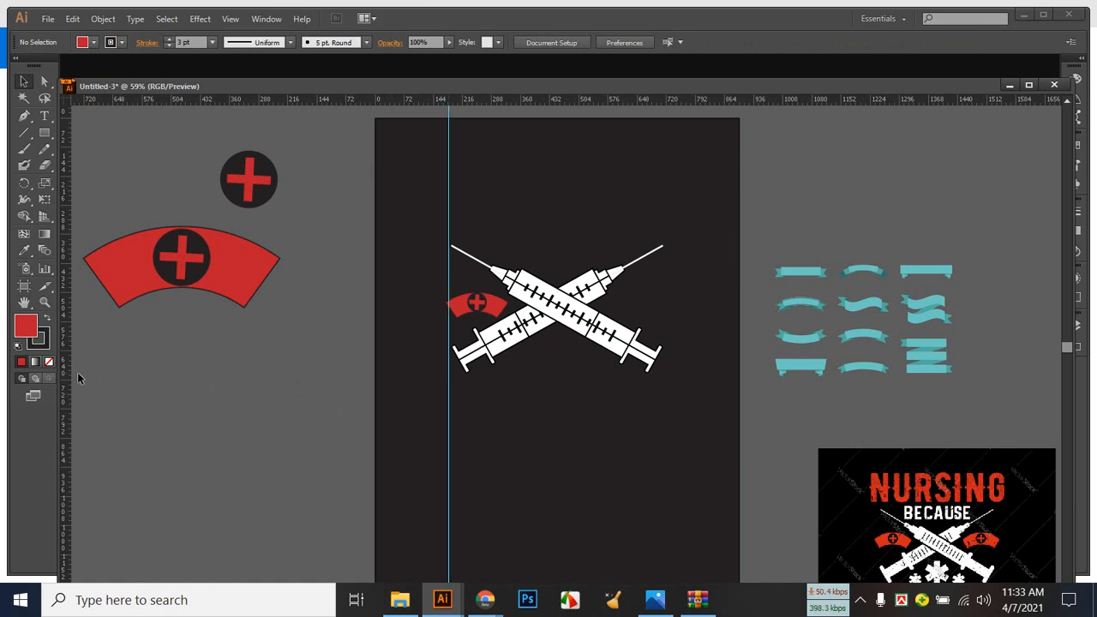
{"action": "left_click_drag", "start_coordinate": [69, 377], "coordinate": [665, 416]}
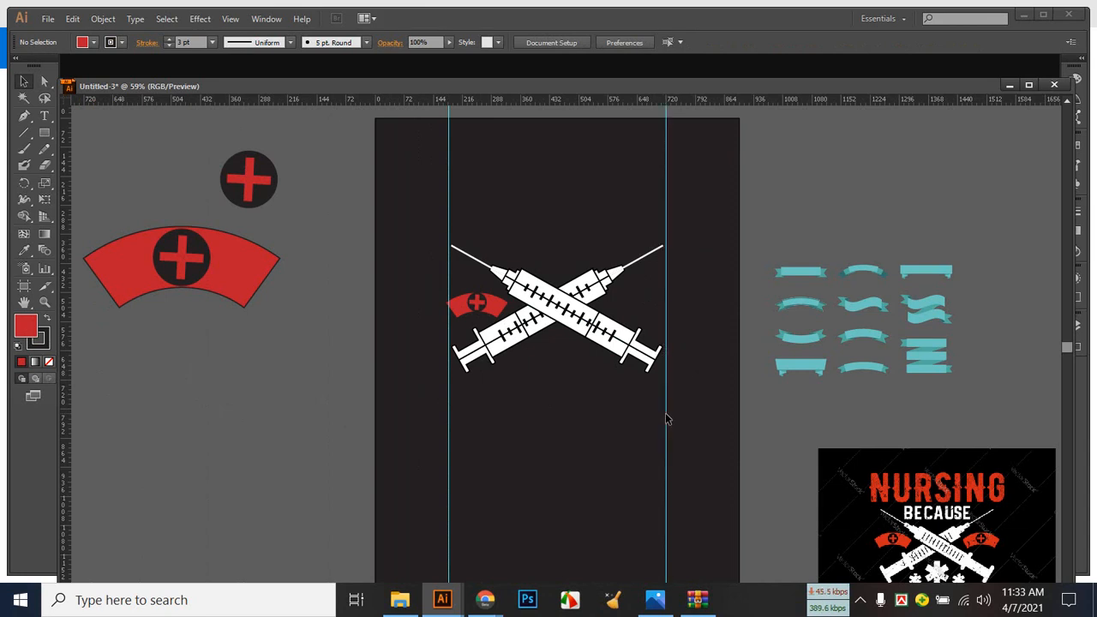
Reduce the small cap to about 140 × 58 px and nudge it right to sit just inside the left guide.
{"action": "left_click", "coordinate": [485, 305]}
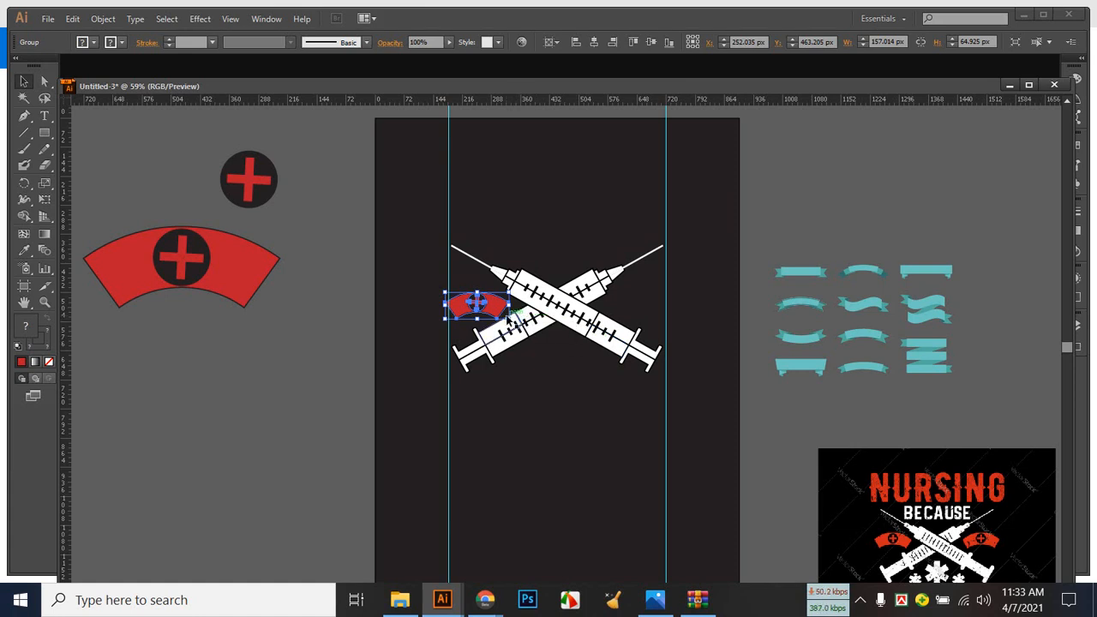
{"action": "left_click_drag", "start_coordinate": [511, 316], "coordinate": [505, 314]}
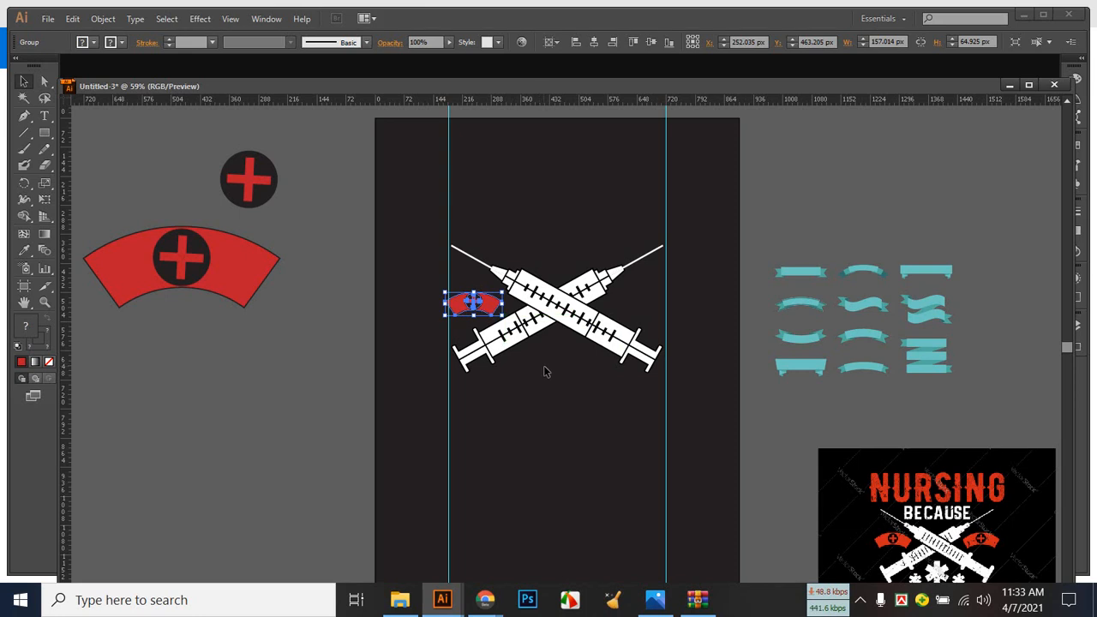
{"action": "key", "text": "Right"}
{"action": "key", "text": "Right"}
{"action": "key", "text": "Right"}
{"action": "key", "text": "Right"}
{"action": "key", "text": "Right"}
{"action": "key", "text": "Right"}
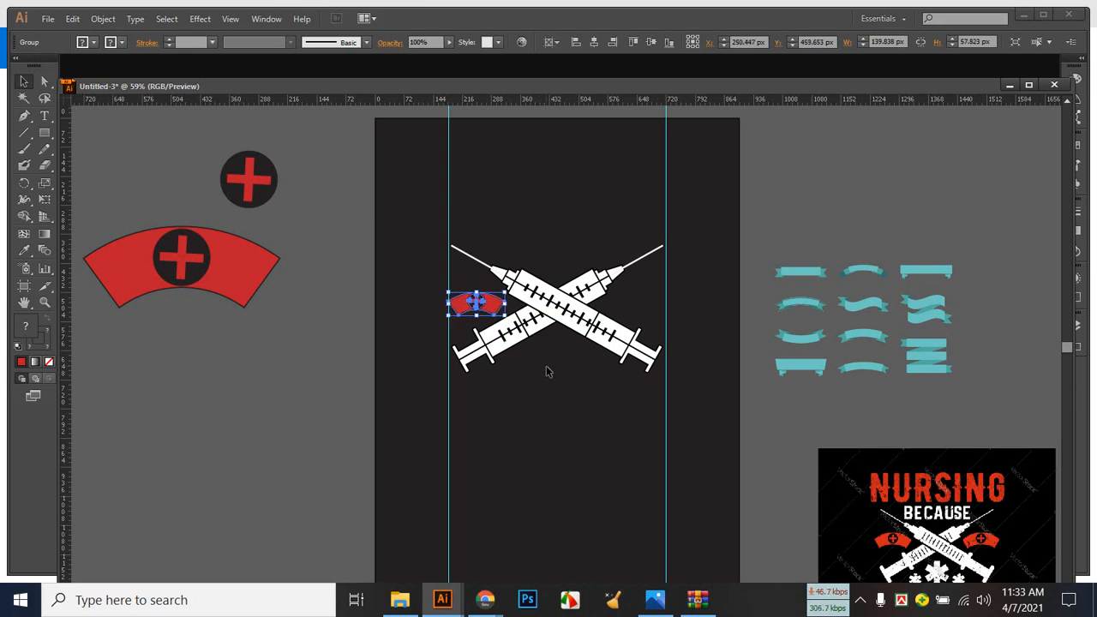
{"action": "key", "text": "Right"}
{"action": "left_click", "coordinate": [567, 398]}
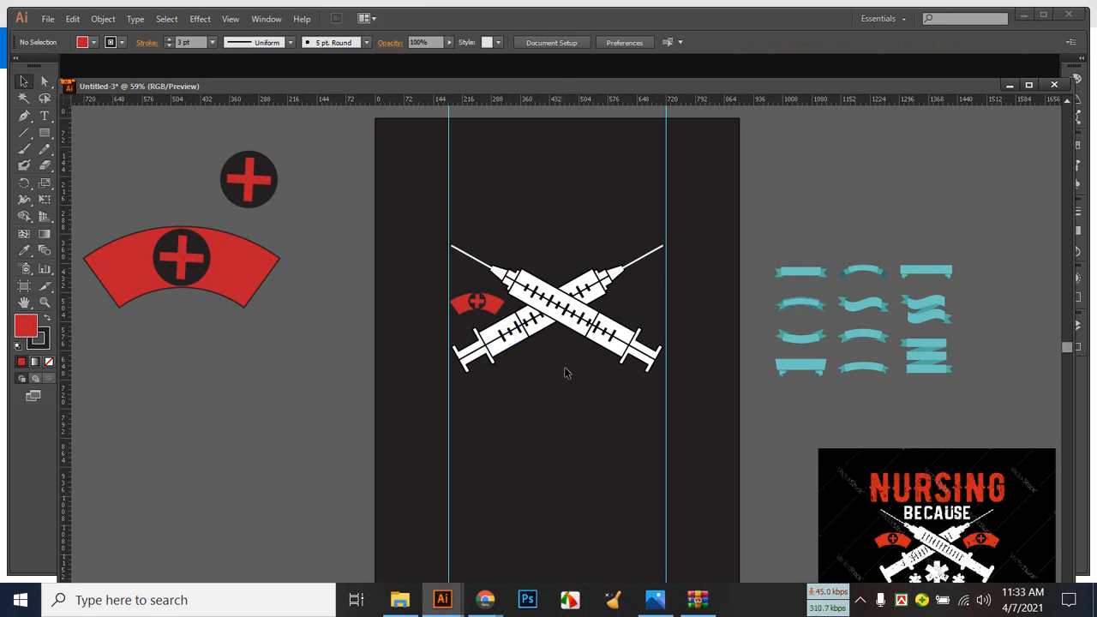
Duplicate the small cap to the right side of the syringes, just inside the right guide.
{"action": "left_click", "coordinate": [493, 309]}
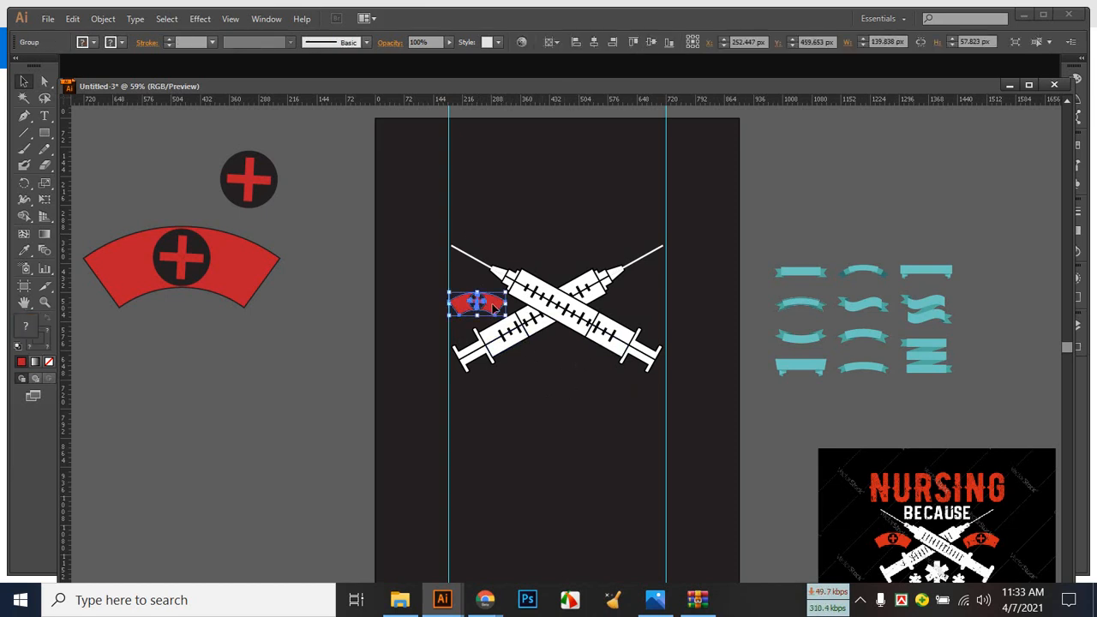
{"action": "left_click_drag", "start_coordinate": [493, 309], "coordinate": [624, 313]}
{"action": "left_click_drag", "start_coordinate": [645, 311], "coordinate": [653, 312]}
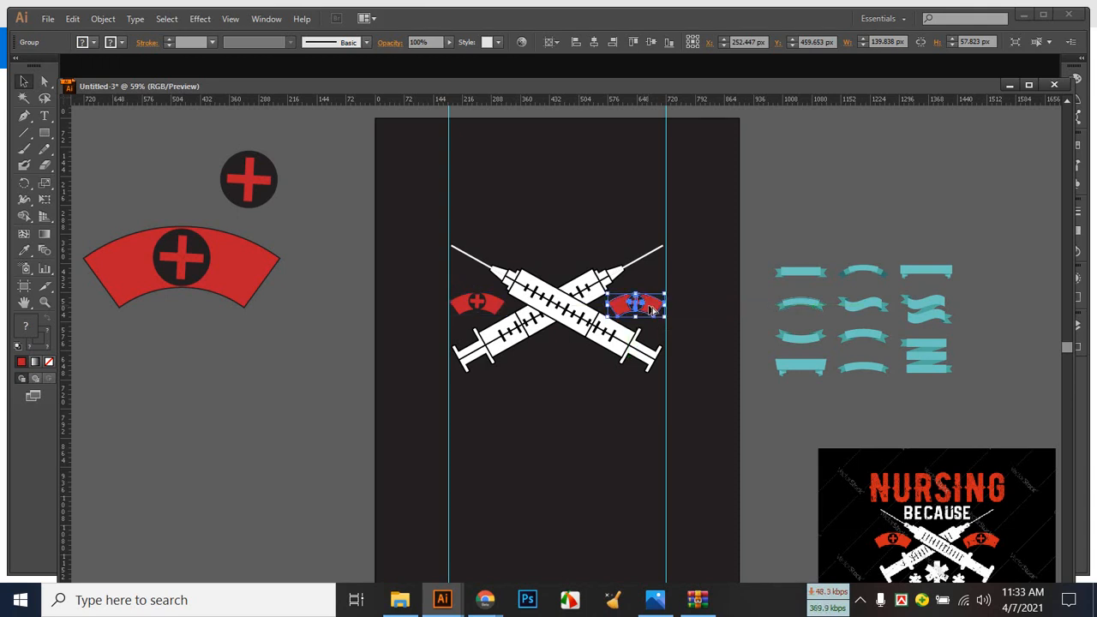
{"action": "left_click", "coordinate": [691, 341]}
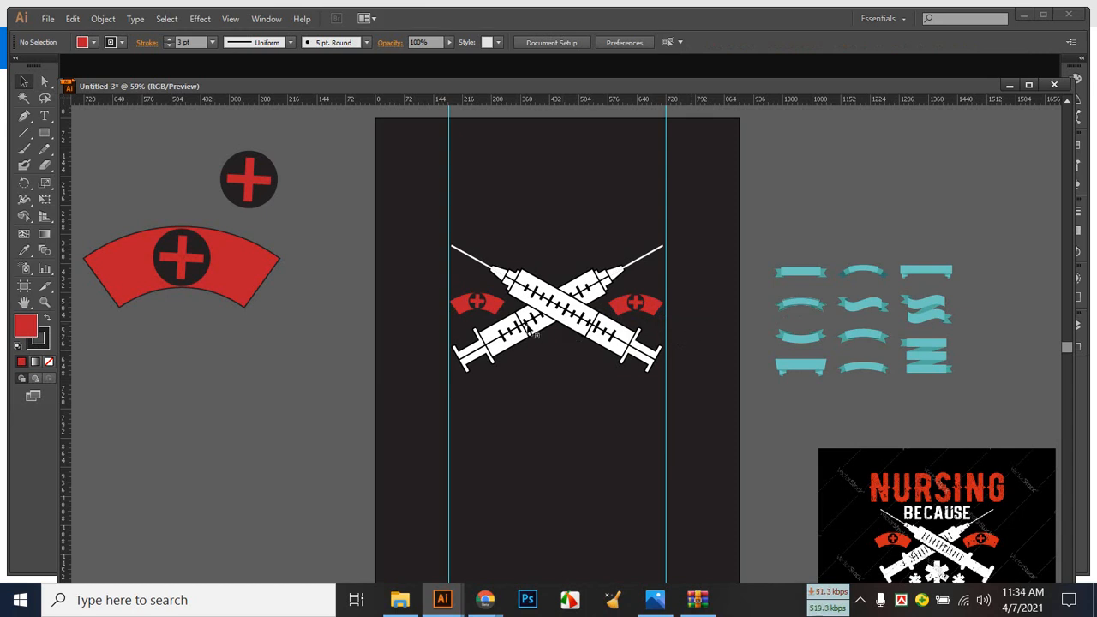
Deselect the left cap and dock the floating document window back into the workspace.
{"action": "left_click", "coordinate": [476, 302]}
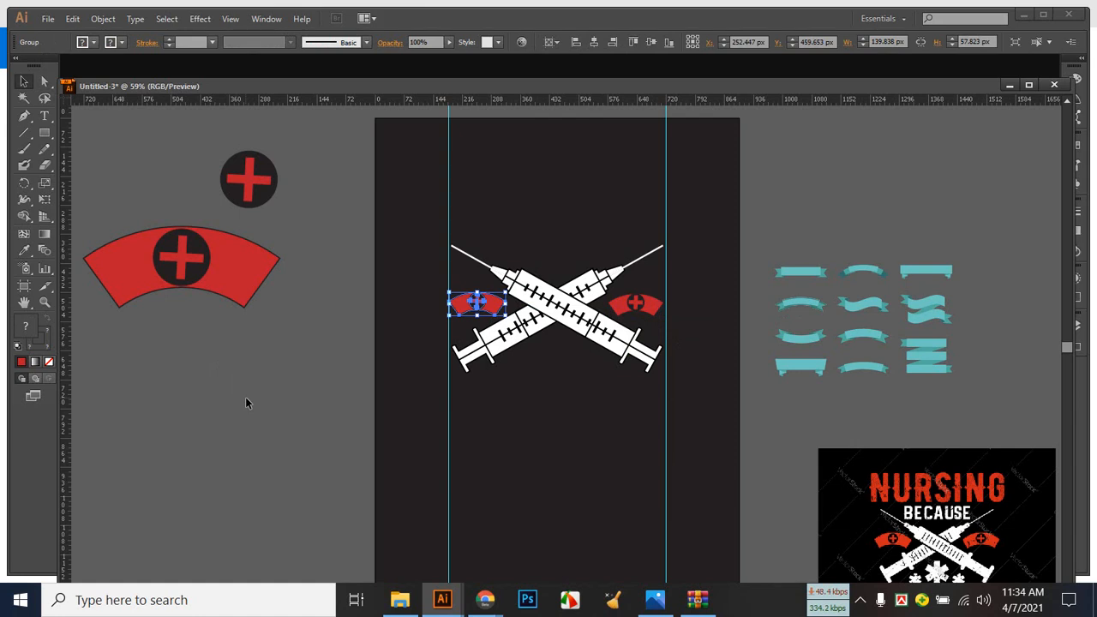
{"action": "left_click", "coordinate": [458, 401]}
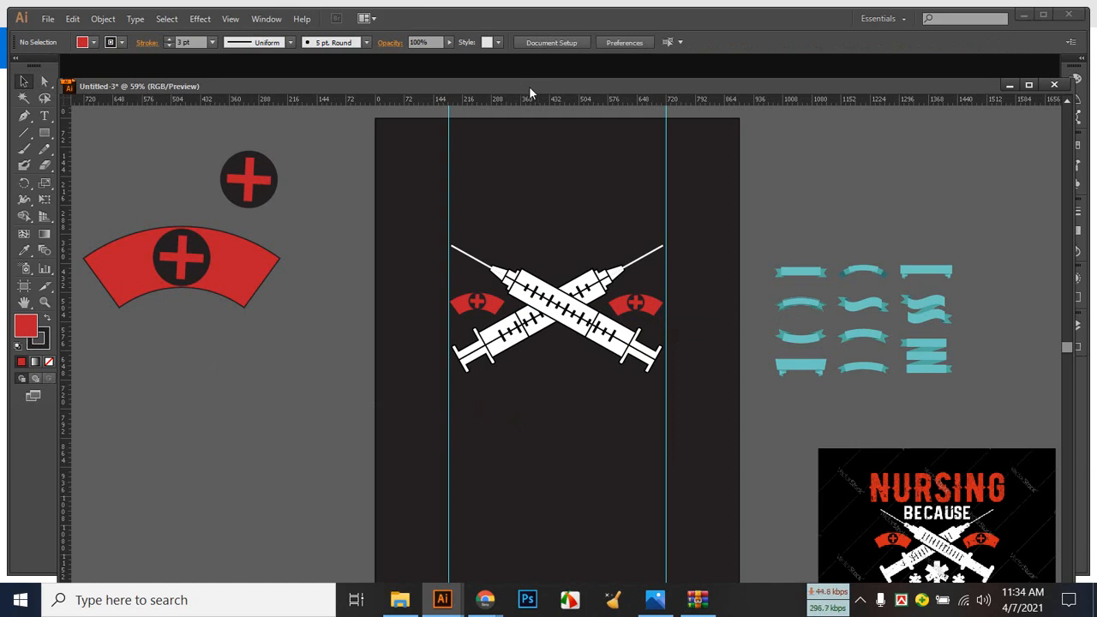
{"action": "left_click_drag", "start_coordinate": [529, 85], "coordinate": [529, 62]}
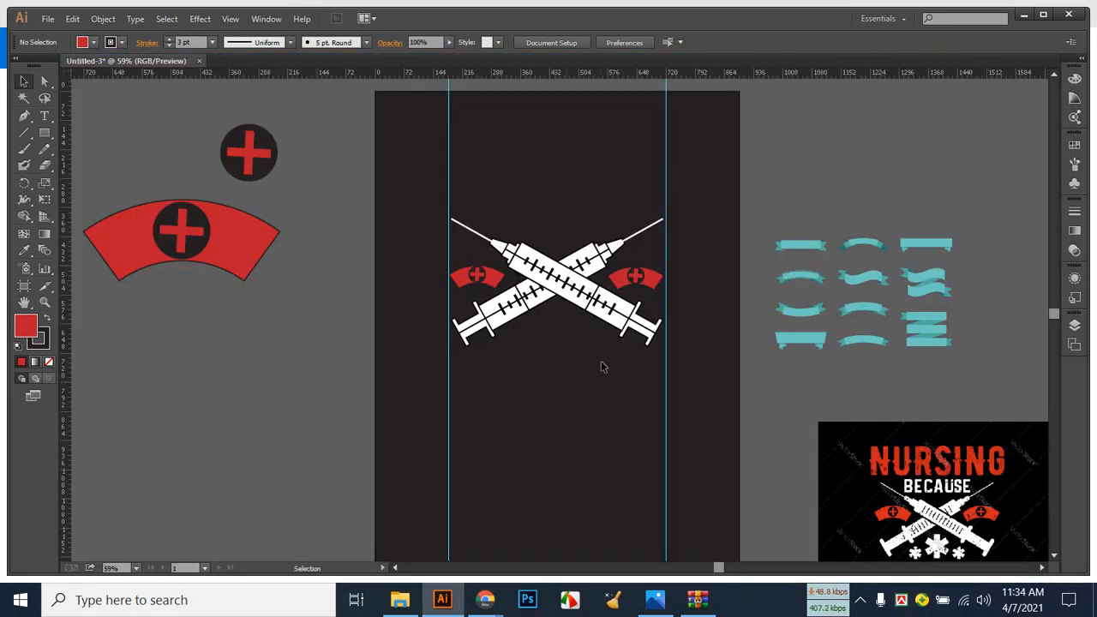
Switch to Chrome, close the chat pop-up on the Facebook page and read the viewer comments on the live class video.
{"action": "left_click", "coordinate": [485, 600]}
{"action": "left_click", "coordinate": [392, 514]}
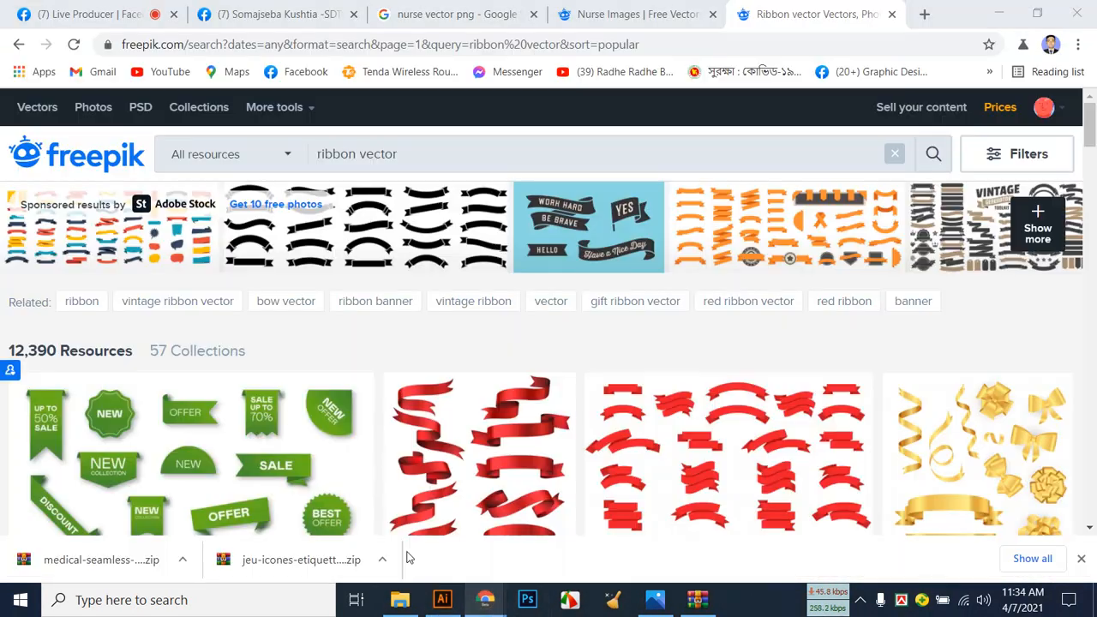
{"action": "left_click", "coordinate": [122, 12]}
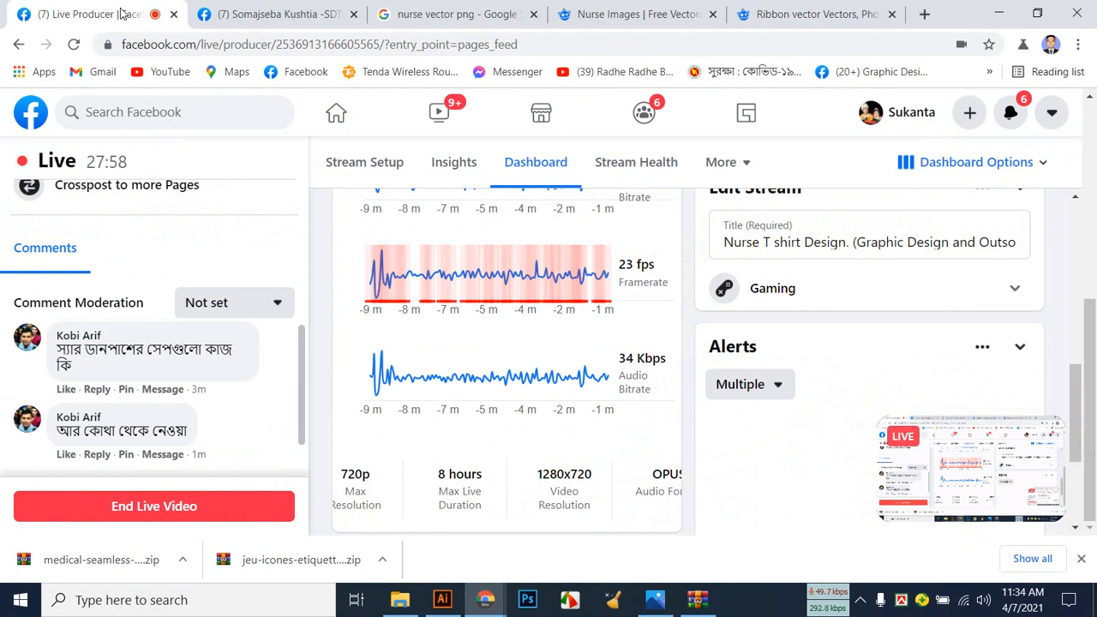
{"action": "left_click", "coordinate": [288, 16]}
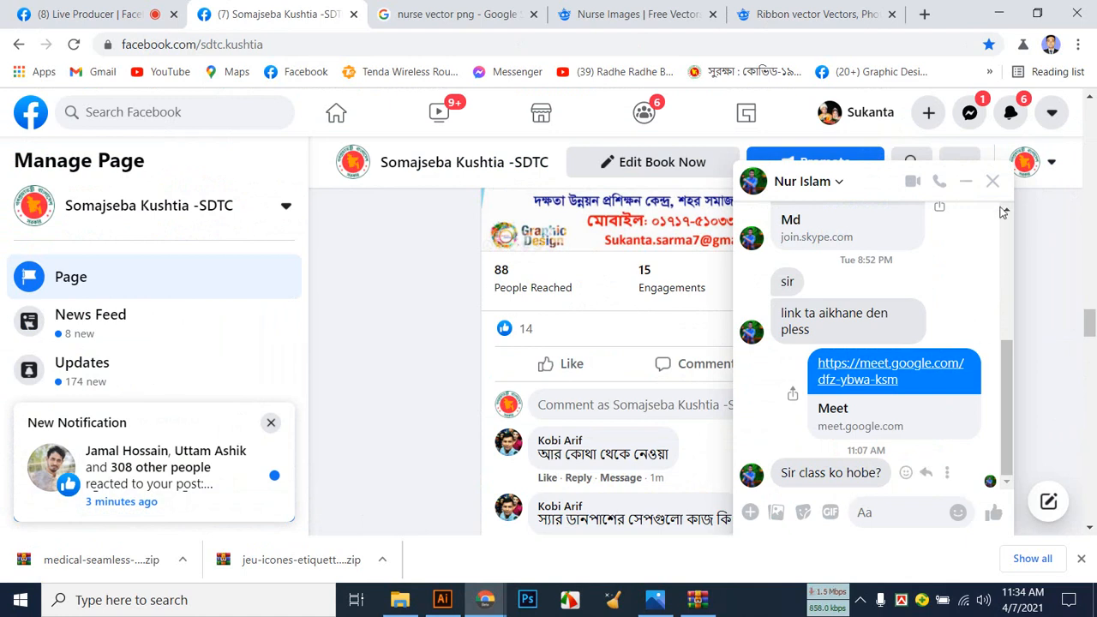
{"action": "left_click", "coordinate": [993, 182]}
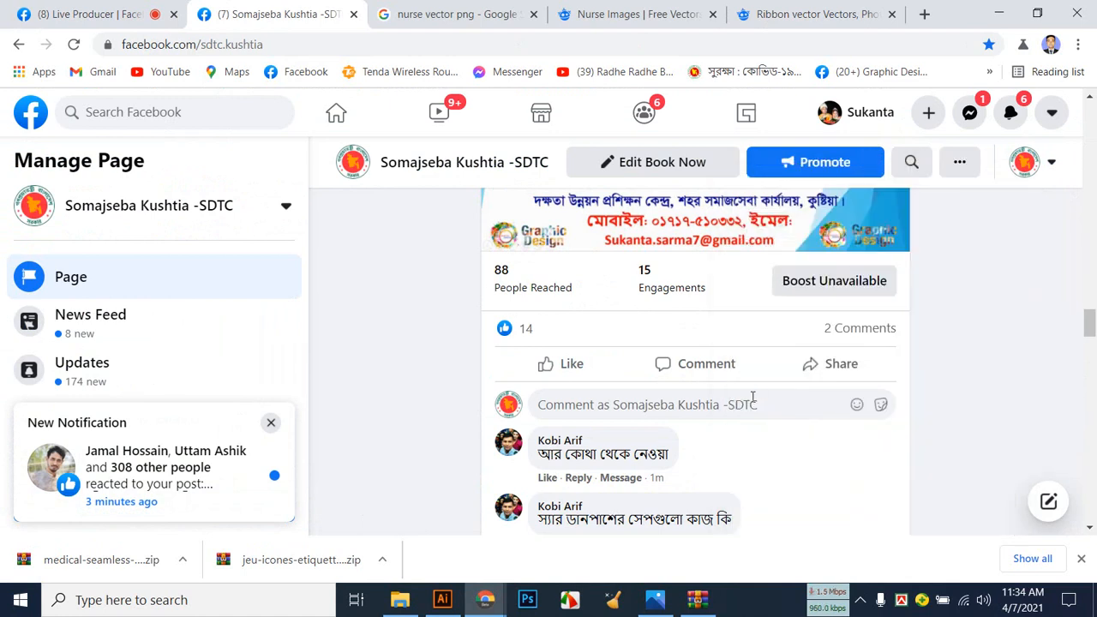
{"action": "scroll", "coordinate": [752, 397], "scroll_direction": "up", "scroll_amount": 4}
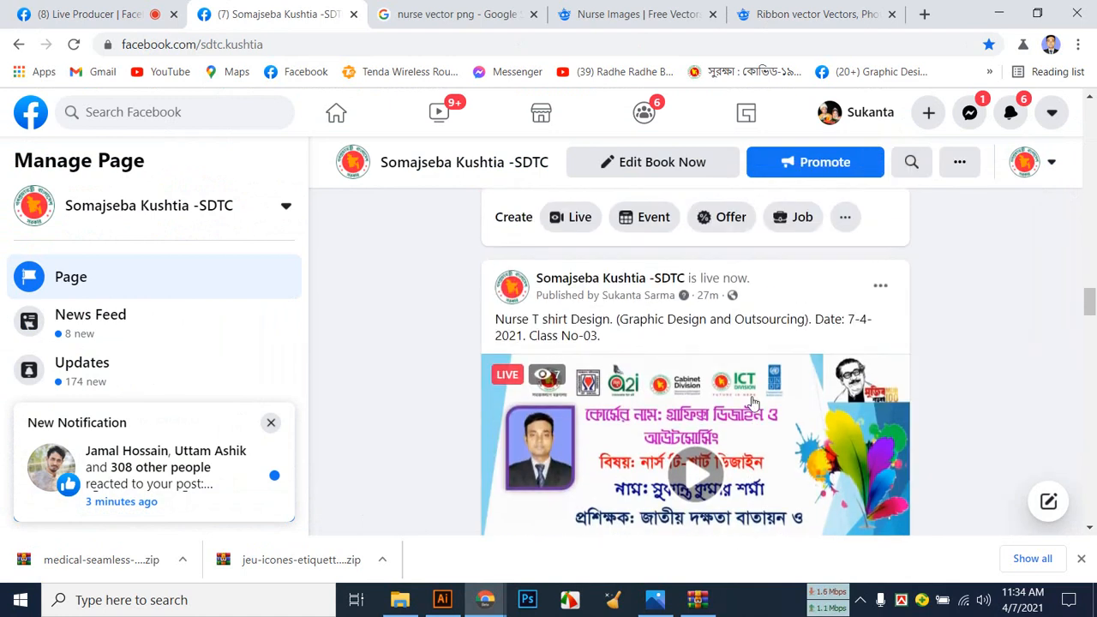
{"action": "scroll", "coordinate": [753, 399], "scroll_direction": "down", "scroll_amount": 4}
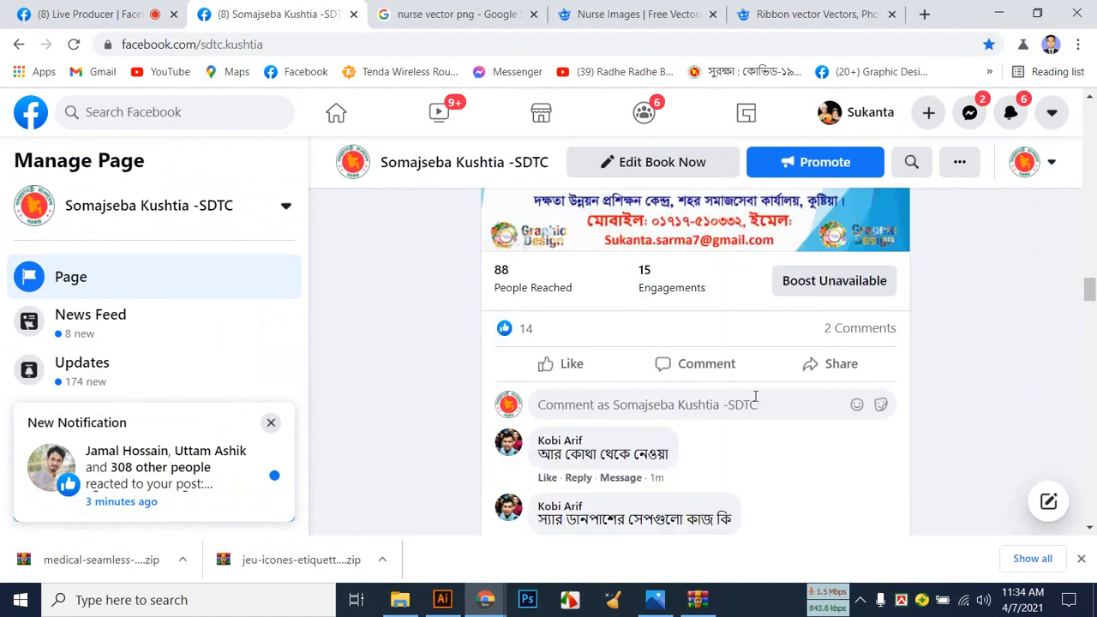
{"action": "scroll", "coordinate": [755, 398], "scroll_direction": "down", "scroll_amount": 2}
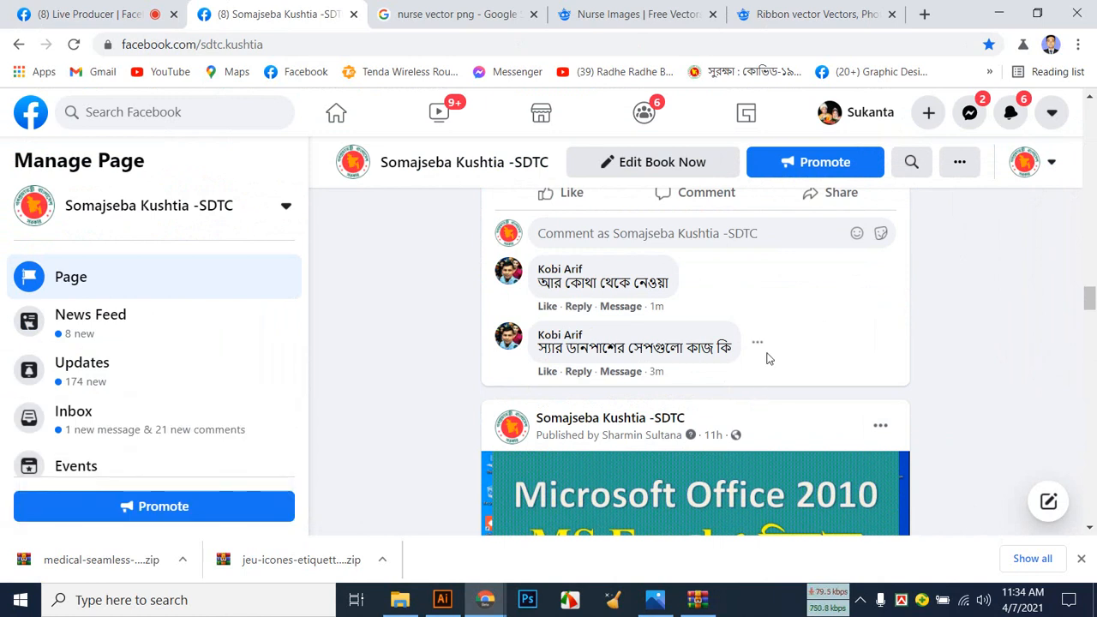
Show the Freepik results for ribbon vectors, return to Illustrator and select the teal ribbon set beside the artboard.
{"action": "left_click", "coordinate": [621, 13]}
{"action": "left_click", "coordinate": [758, 9]}
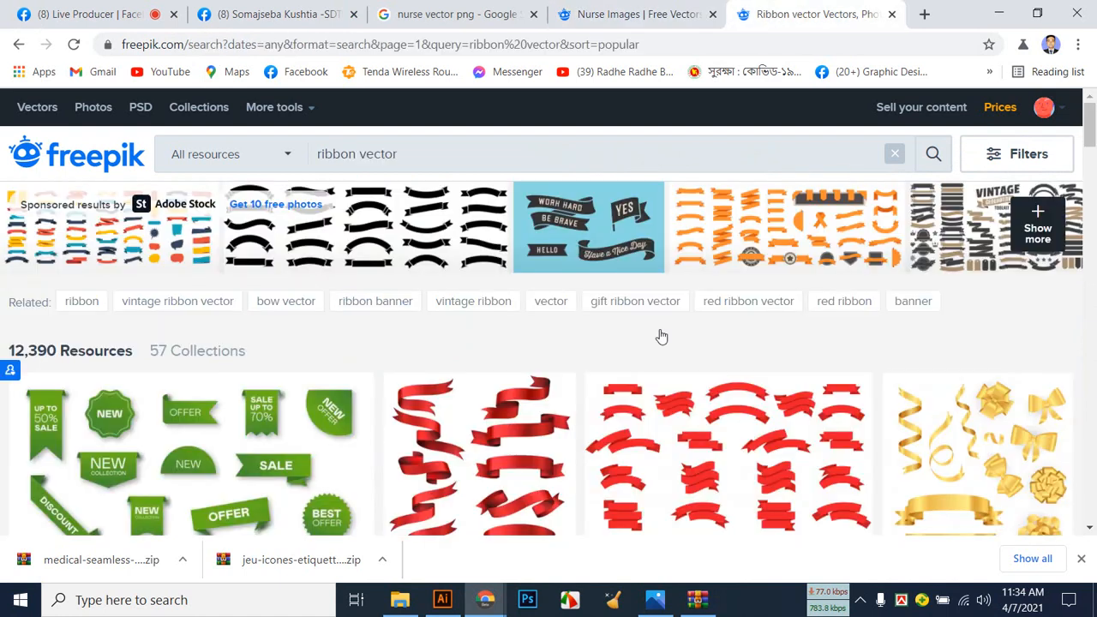
{"action": "left_click", "coordinate": [442, 600]}
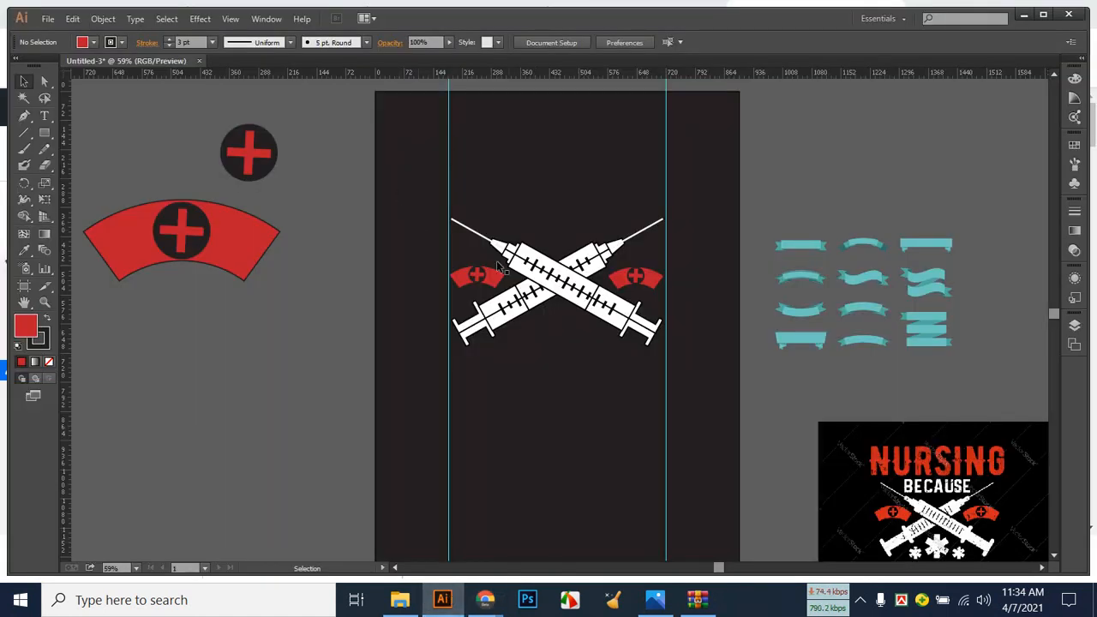
{"action": "left_click", "coordinate": [948, 324]}
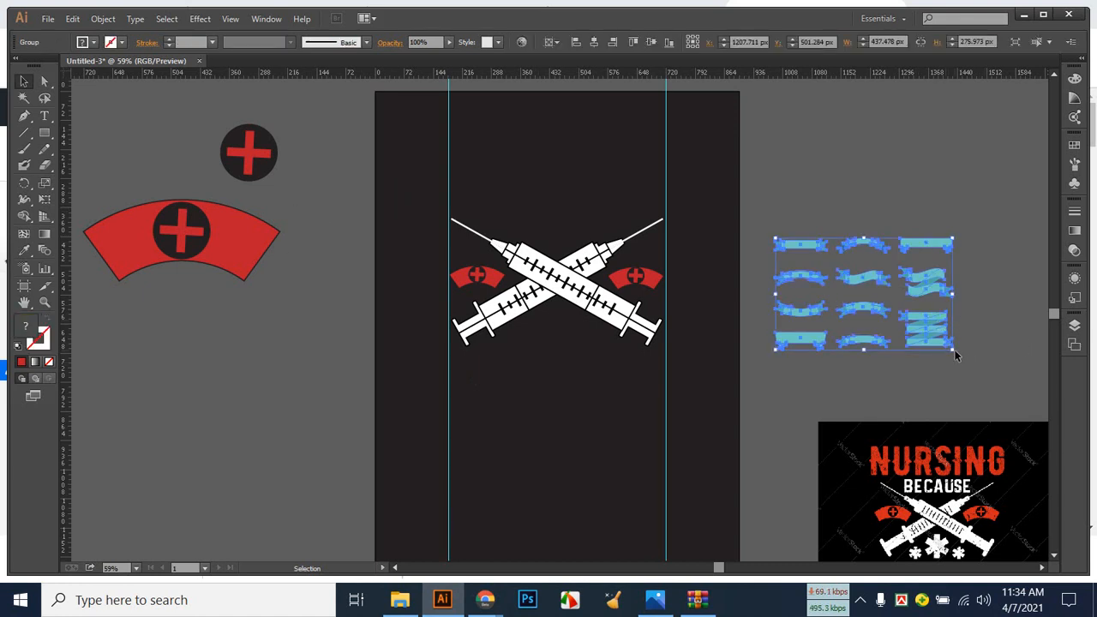
Dismiss the desktop notification, examine the ribbon in the lower part of the reference design, and deselect the teal ribbon set.
{"action": "scroll", "coordinate": [957, 355], "scroll_direction": "down", "scroll_amount": 2}
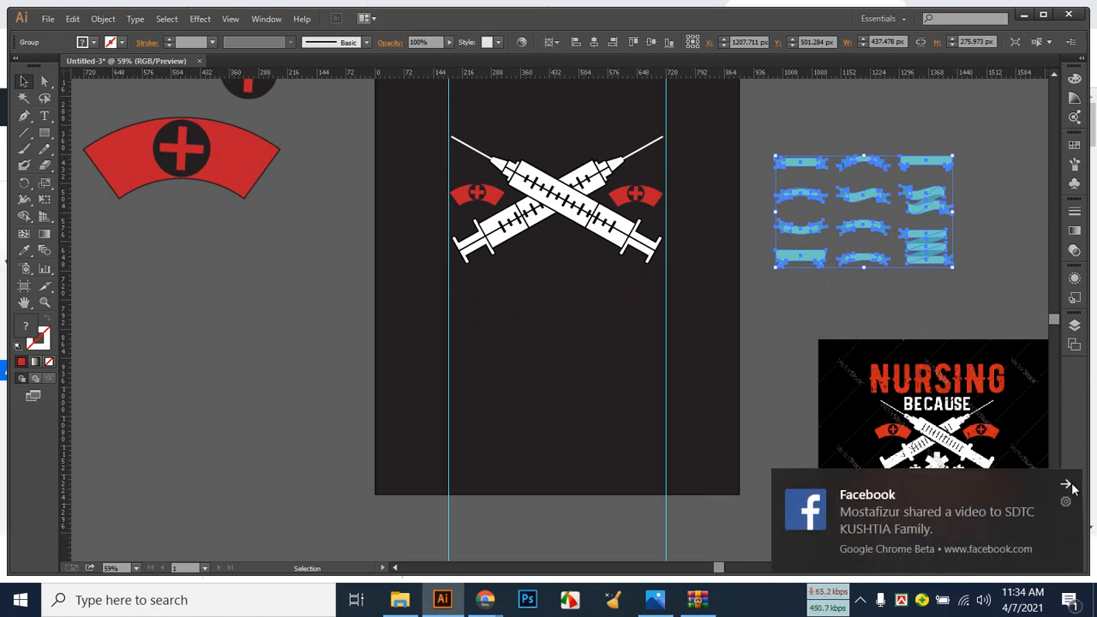
{"action": "left_click", "coordinate": [1068, 486]}
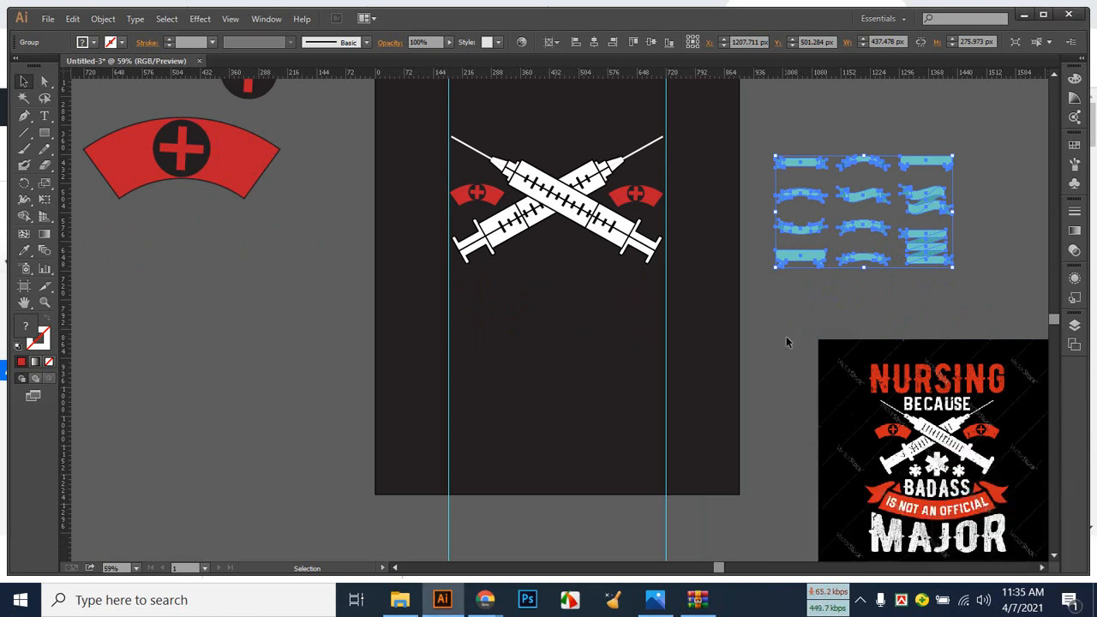
{"action": "scroll", "coordinate": [784, 337], "scroll_direction": "up", "scroll_amount": 1}
{"action": "scroll", "coordinate": [674, 258], "scroll_direction": "up", "scroll_amount": 1}
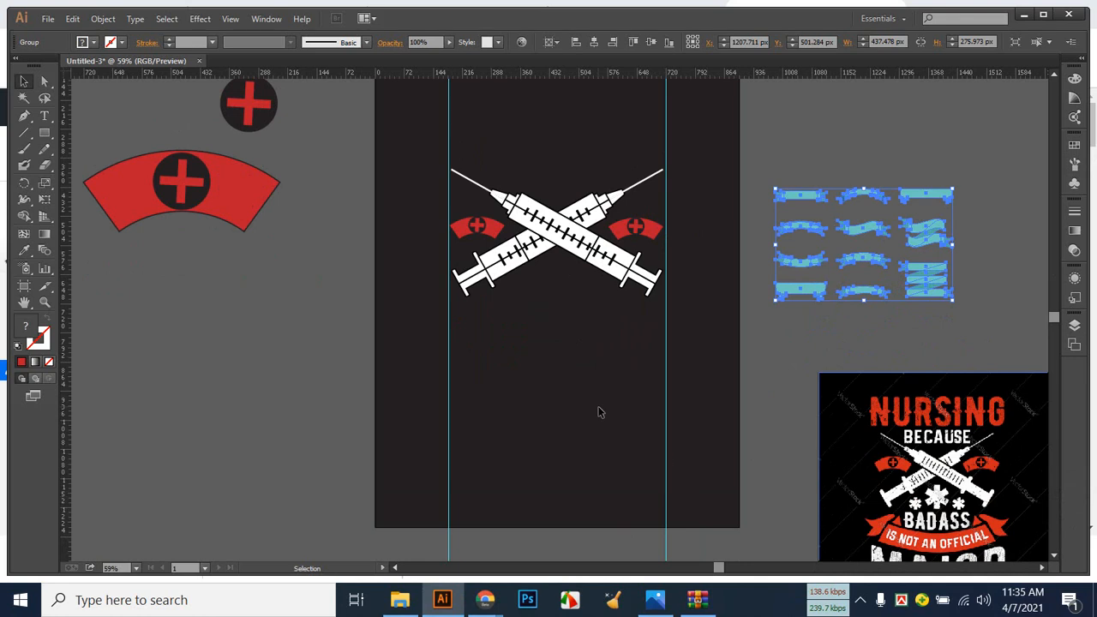
{"action": "left_click", "coordinate": [881, 339]}
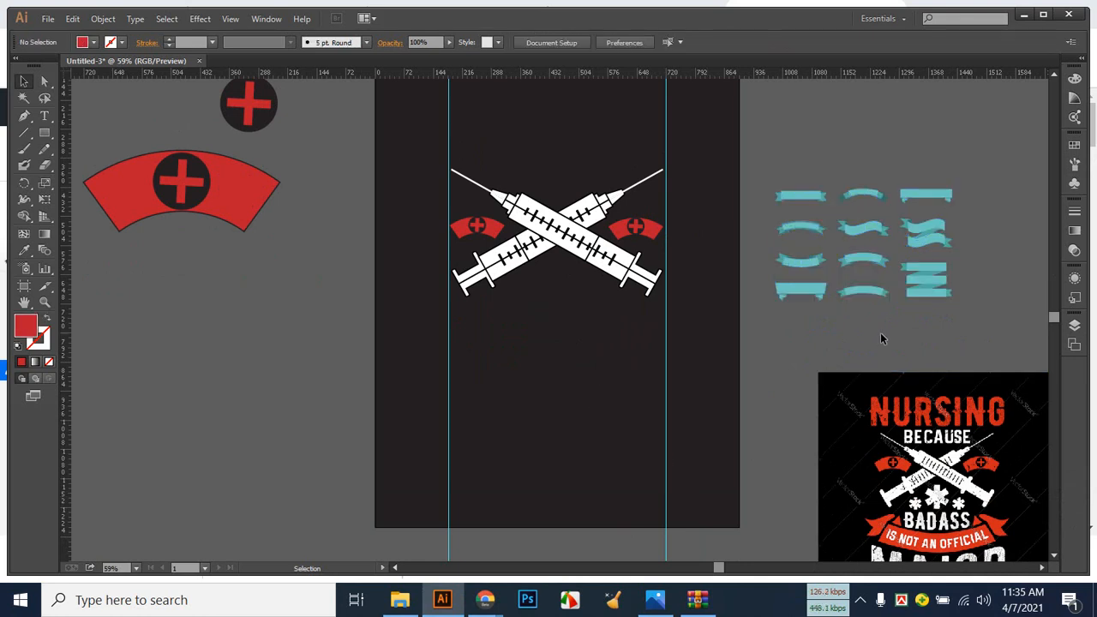
Enlarge the teal ribbon set beside the artboard to more than twice its size.
{"action": "left_click", "coordinate": [813, 264]}
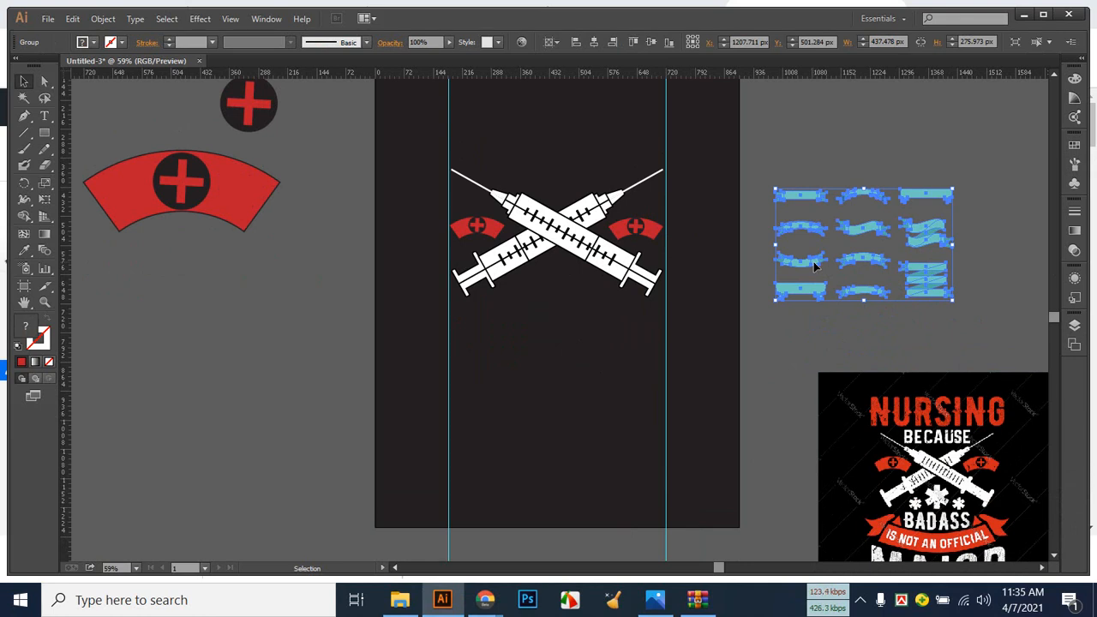
{"action": "left_click_drag", "start_coordinate": [851, 288], "coordinate": [484, 301]}
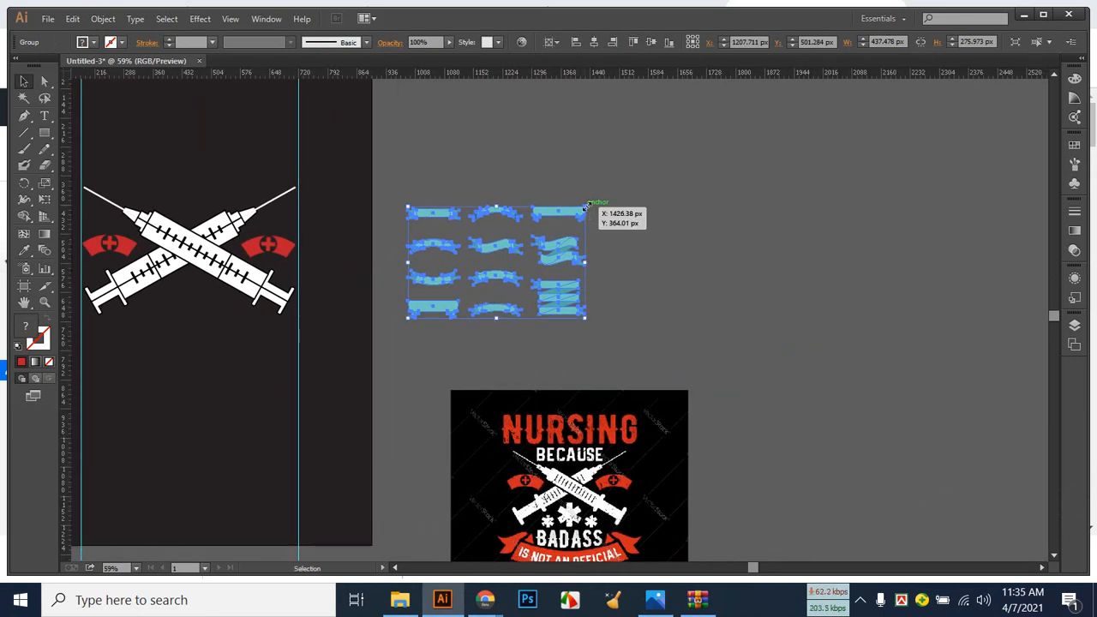
{"action": "left_click_drag", "start_coordinate": [585, 207], "coordinate": [832, 112]}
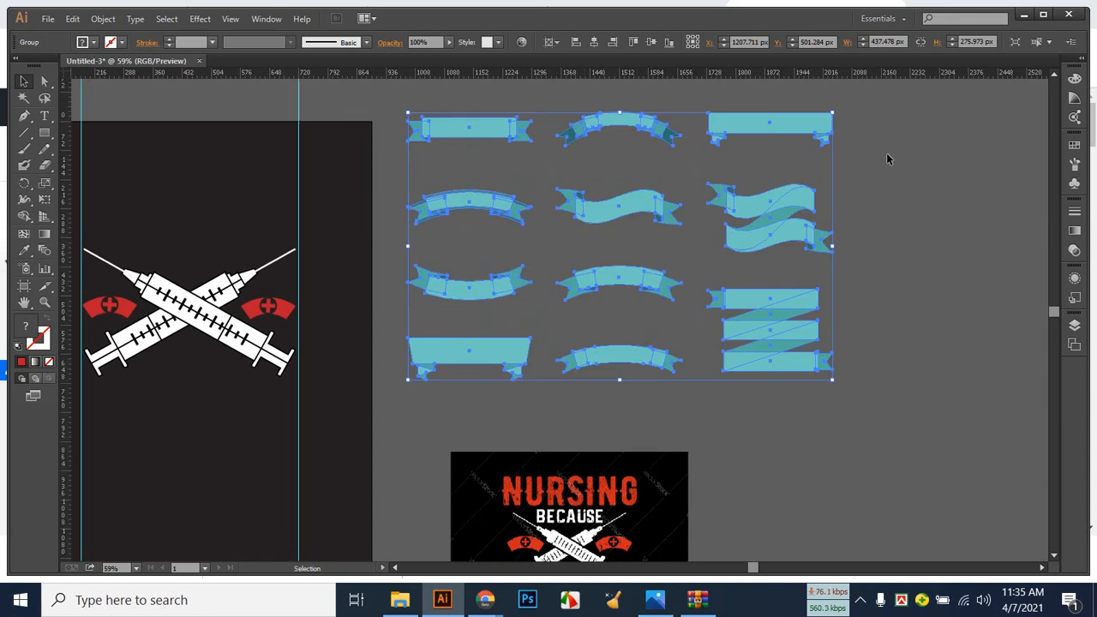
{"action": "key", "text": "ctrl+z"}
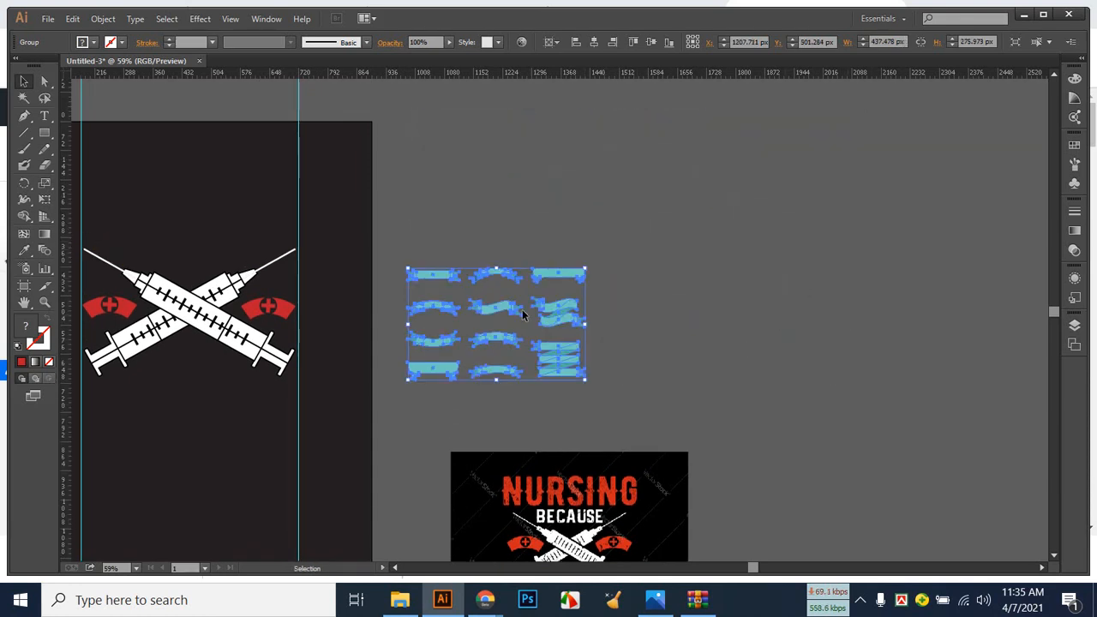
{"action": "left_click_drag", "start_coordinate": [587, 271], "coordinate": [816, 124]}
{"action": "left_click", "coordinate": [893, 267]}
Shift the enlarged ribbon set further from the artboard and ungroup it into separate ribbons.
{"action": "left_click_drag", "start_coordinate": [619, 286], "coordinate": [673, 288]}
{"action": "right_click", "coordinate": [671, 292]}
{"action": "left_click", "coordinate": [713, 373]}
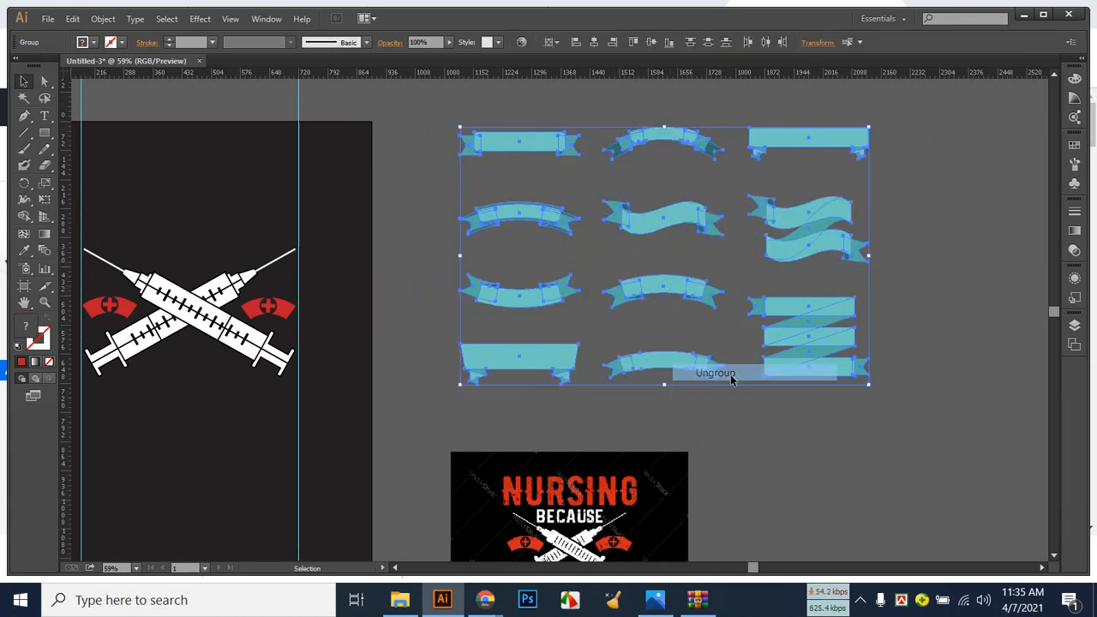
{"action": "left_click", "coordinate": [887, 438]}
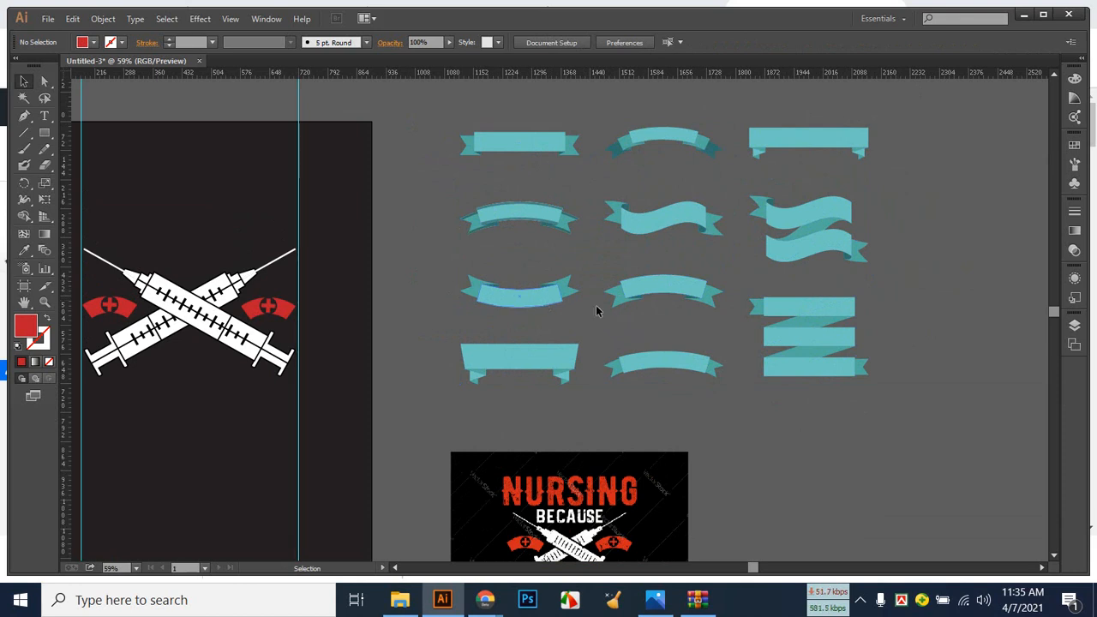
Move the downward-bowed ribbon with raised tails out of the set and delete all the remaining ribbons.
{"action": "scroll", "coordinate": [597, 311], "scroll_direction": "down", "scroll_amount": 2}
{"action": "left_click_drag", "start_coordinate": [535, 203], "coordinate": [870, 425]}
{"action": "left_click", "coordinate": [914, 330]}
{"action": "scroll", "coordinate": [455, 119], "scroll_direction": "up", "scroll_amount": 2}
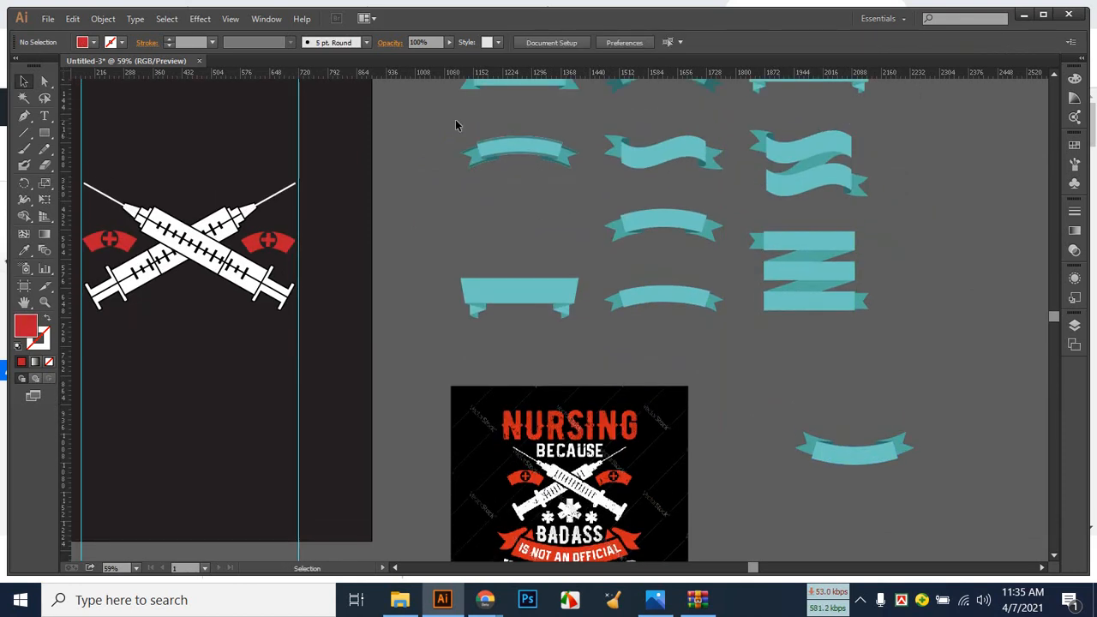
{"action": "left_click_drag", "start_coordinate": [442, 126], "coordinate": [962, 399]}
{"action": "key", "text": "Delete"}
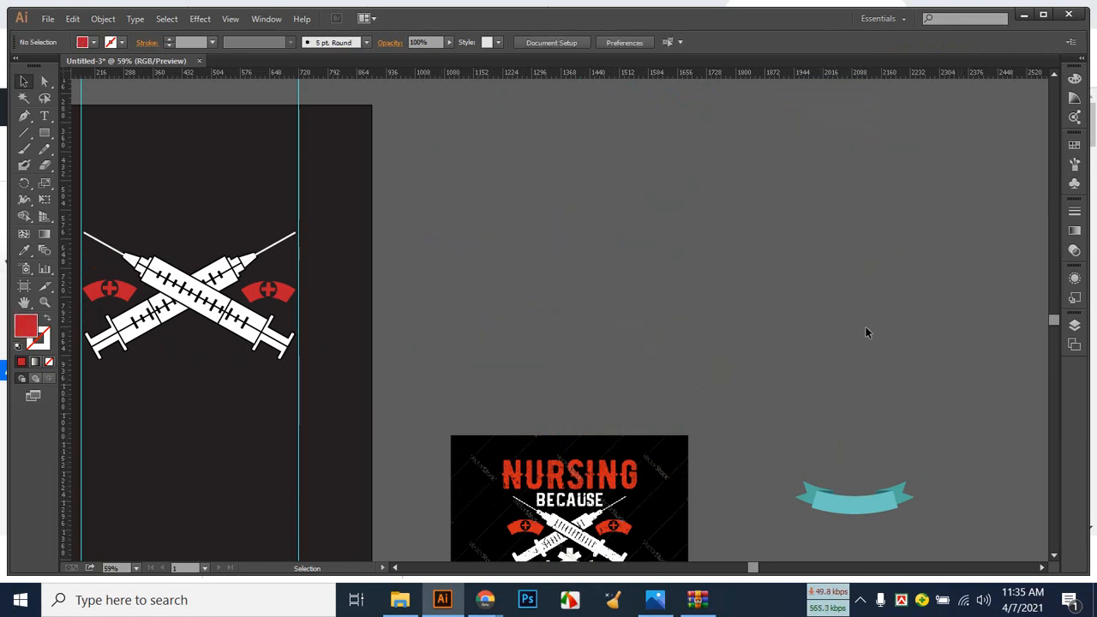
Move the reference artwork up slightly and place the remaining teal ribbon beside it.
{"action": "scroll", "coordinate": [865, 326], "scroll_direction": "down", "scroll_amount": 5}
{"action": "left_click_drag", "start_coordinate": [657, 341], "coordinate": [645, 237]}
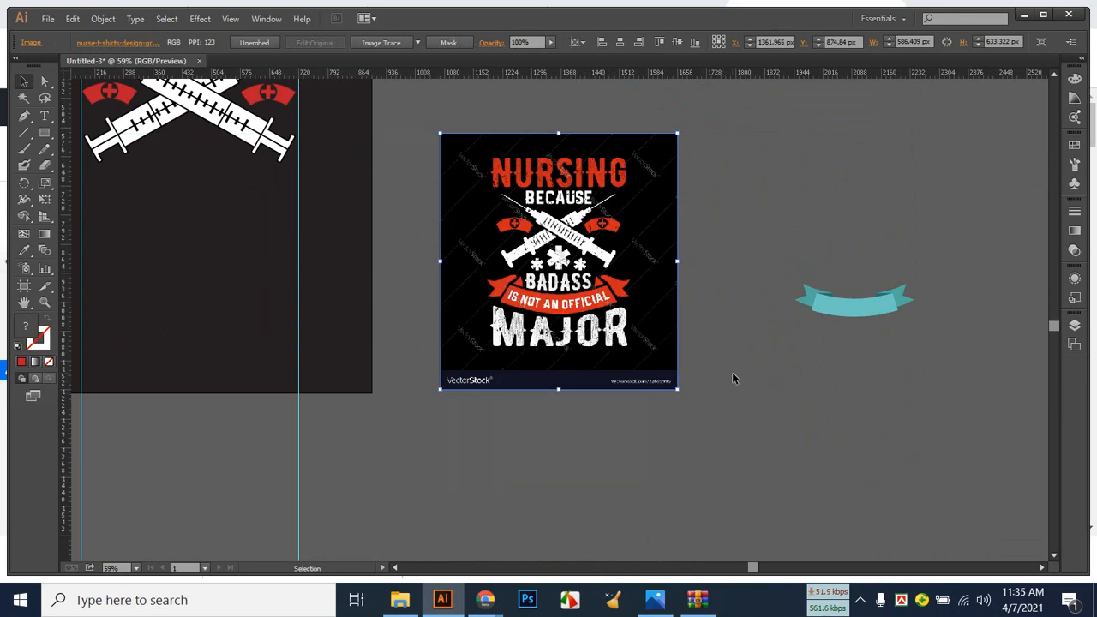
{"action": "scroll", "coordinate": [753, 417], "scroll_direction": "up", "scroll_amount": 2}
{"action": "left_click_drag", "start_coordinate": [853, 394], "coordinate": [802, 276]}
{"action": "left_click", "coordinate": [876, 351]}
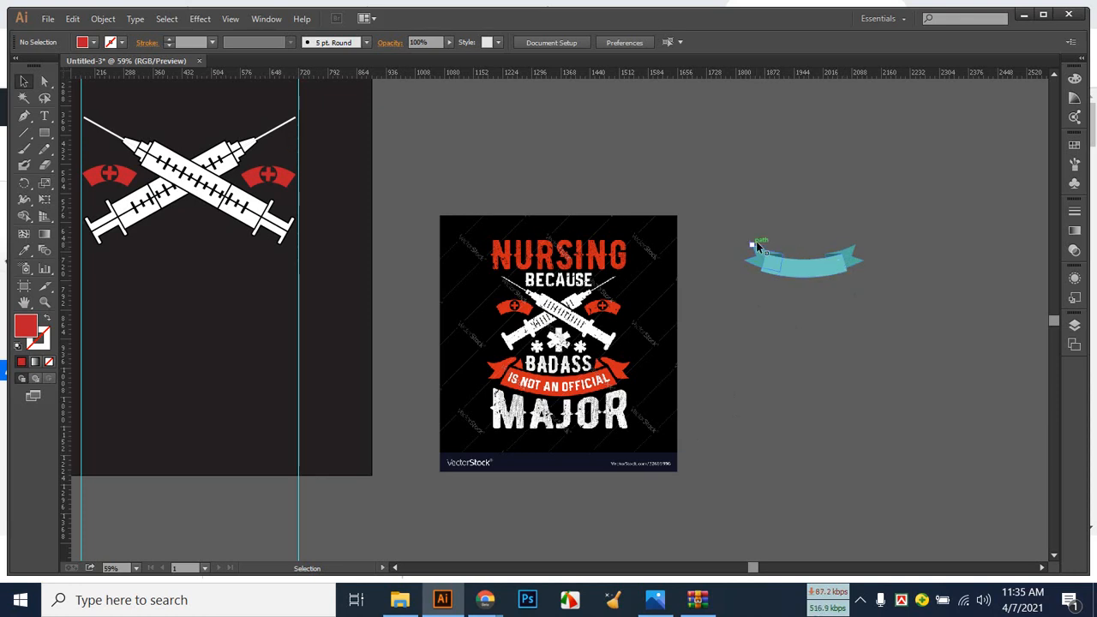
Recolour the teal ribbon with the orange-red sampled from a nurse cap in the reference artwork.
{"action": "left_click", "coordinate": [821, 270]}
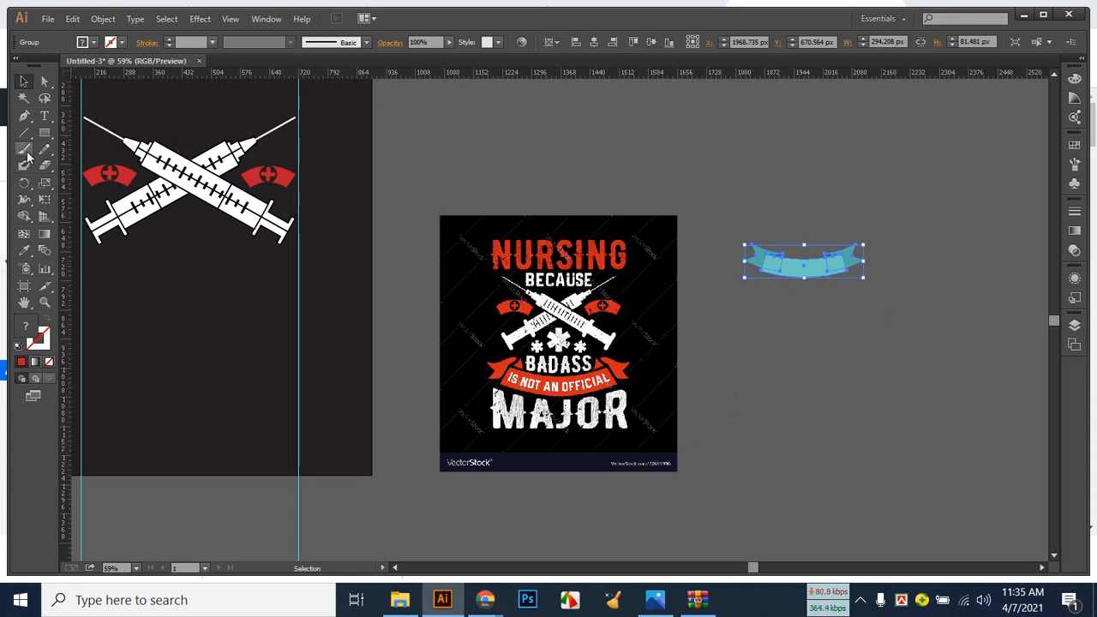
{"action": "left_click", "coordinate": [24, 250]}
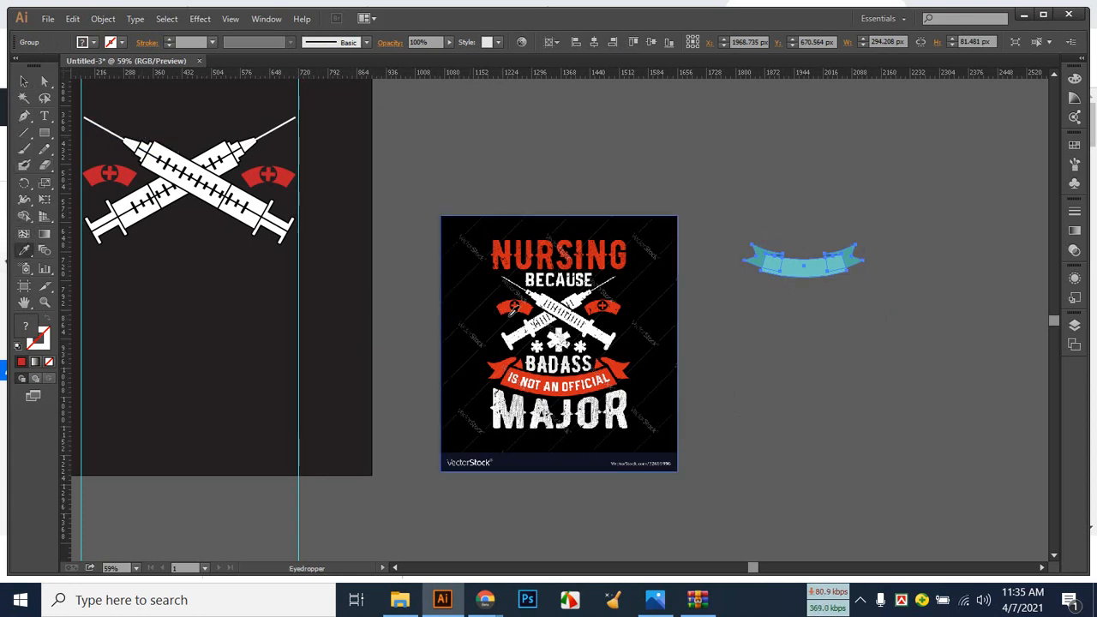
{"action": "left_click", "coordinate": [520, 305]}
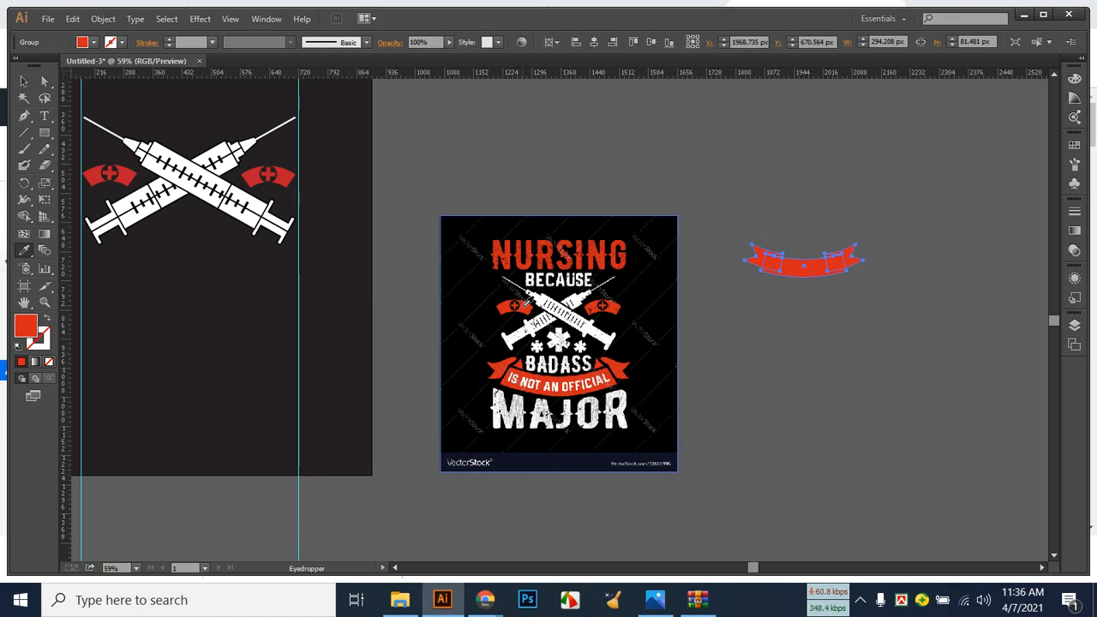
{"action": "key", "text": "v"}
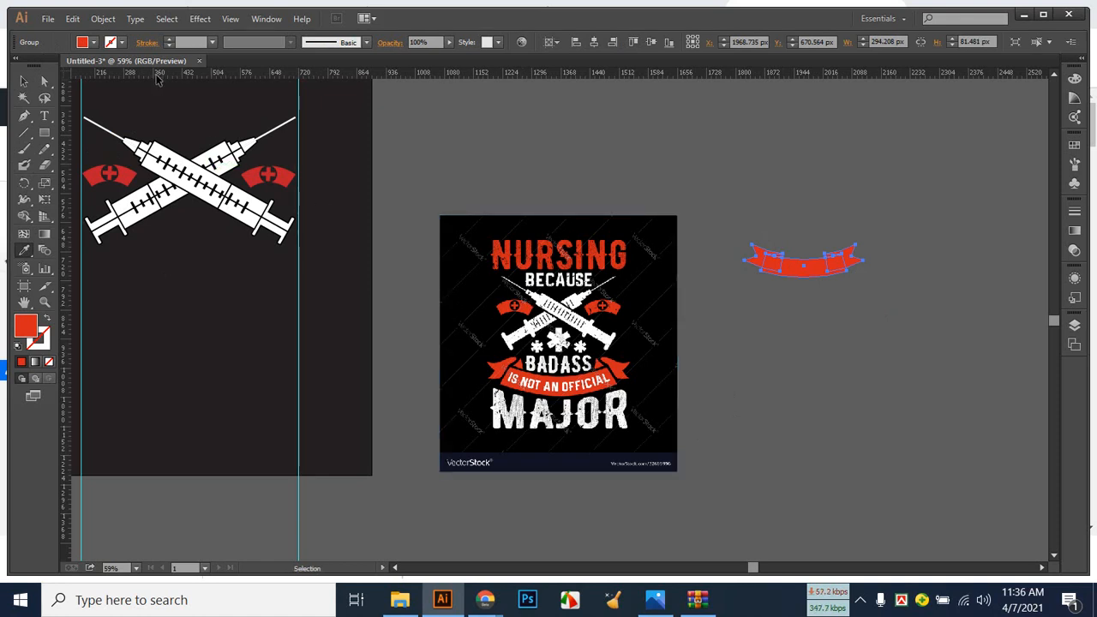
Give the ribbon a 3 pt black stroke with an orange-red fill sampled from the reference artwork.
{"action": "left_click", "coordinate": [122, 42]}
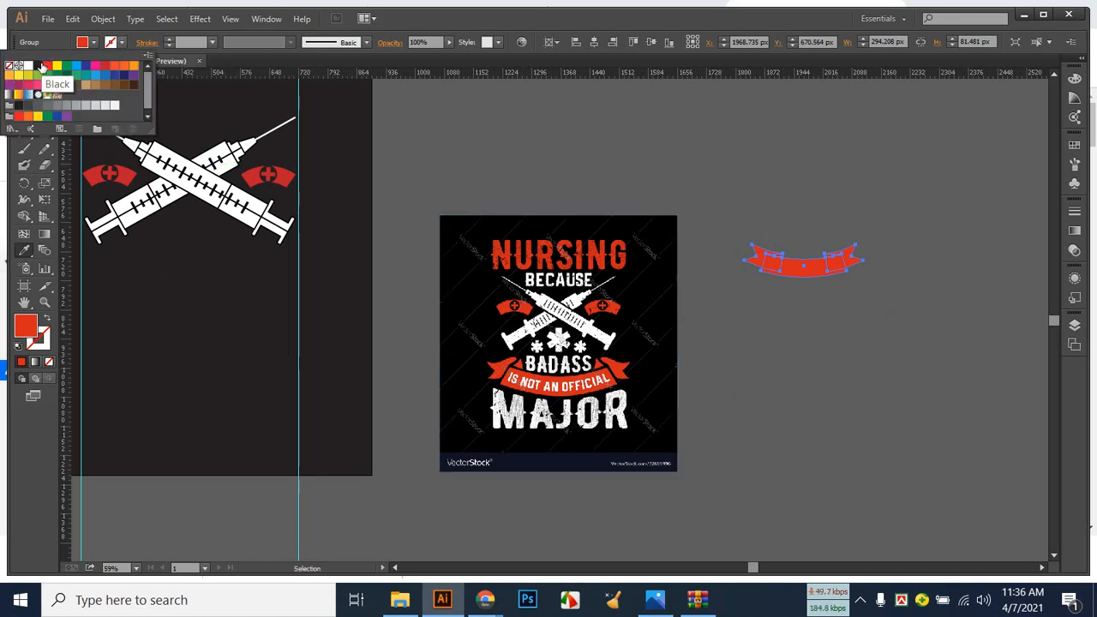
{"action": "left_click", "coordinate": [42, 66]}
{"action": "left_click", "coordinate": [171, 40]}
{"action": "left_click", "coordinate": [171, 39]}
{"action": "key", "text": "i"}
{"action": "left_click", "coordinate": [725, 206]}
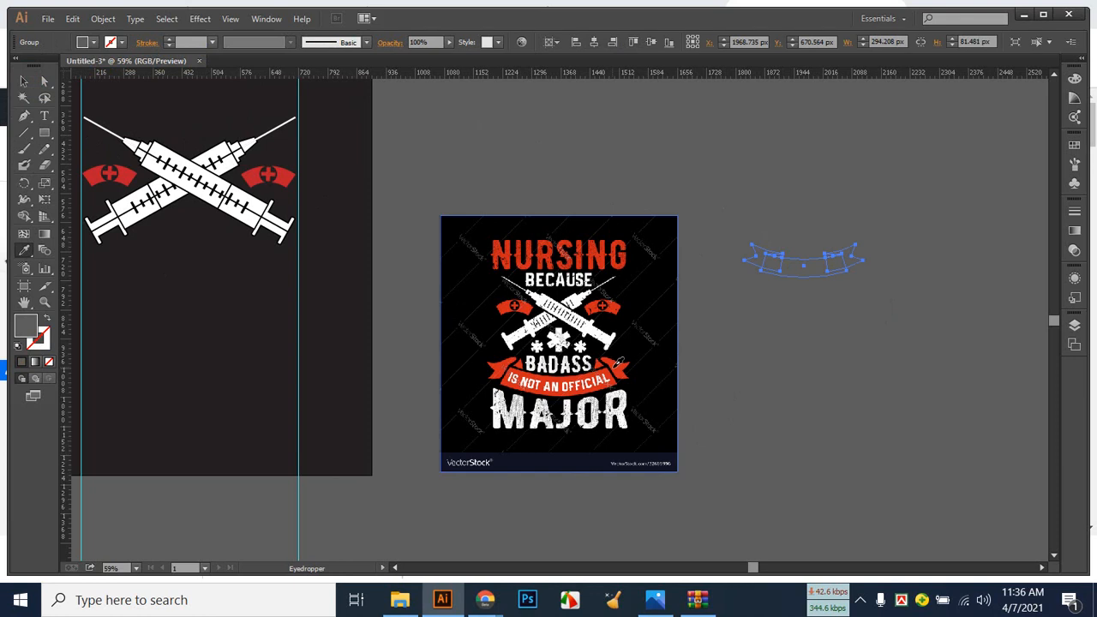
{"action": "key", "text": "v"}
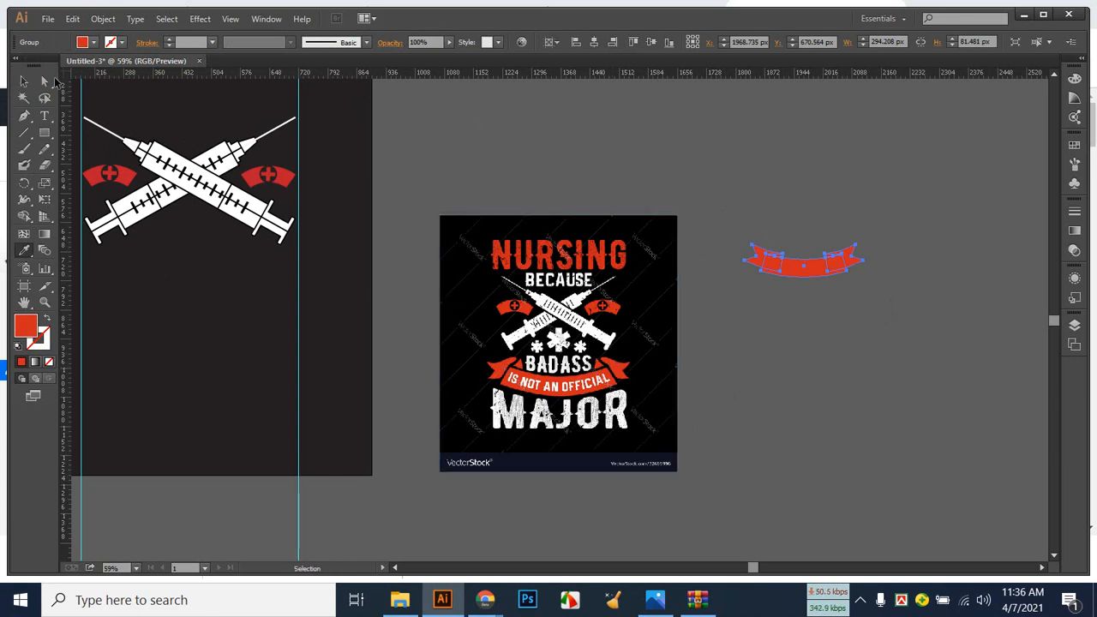
{"action": "left_click", "coordinate": [173, 40]}
{"action": "double_click", "coordinate": [169, 40]}
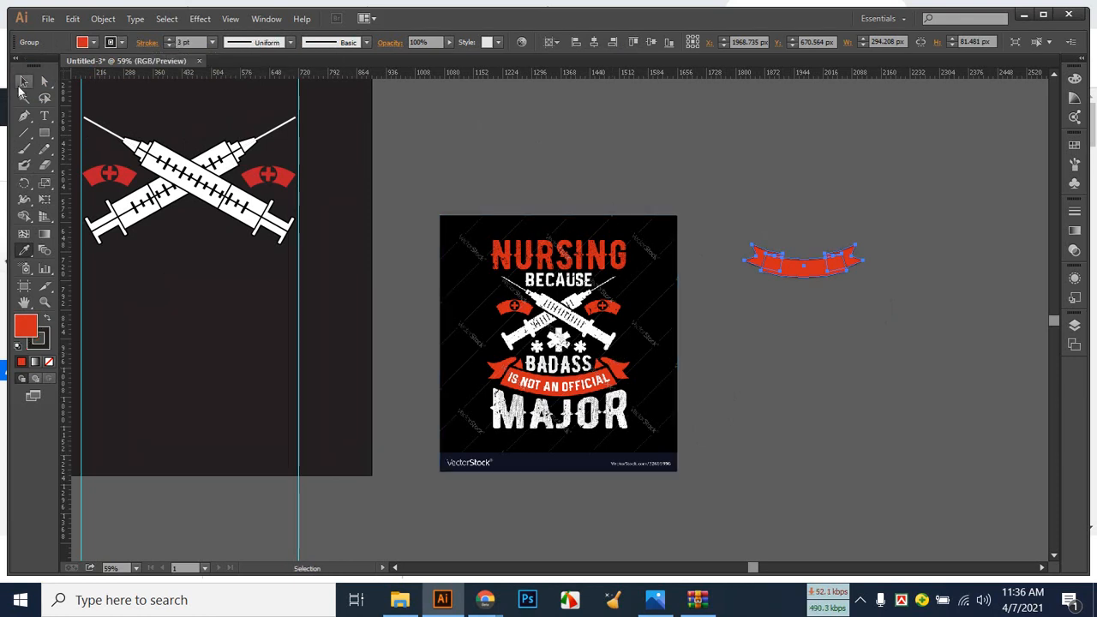
{"action": "left_click", "coordinate": [752, 174]}
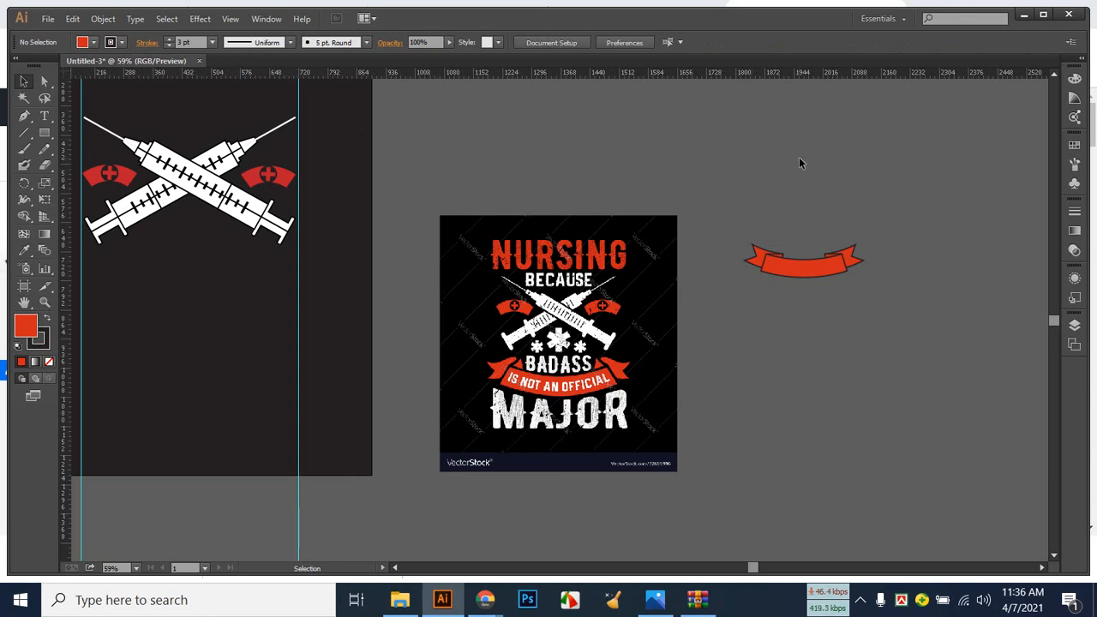
Try to recolour the right nurse cap on the artboard with the orange-red sampled from the reference artwork.
{"action": "left_click", "coordinate": [267, 176]}
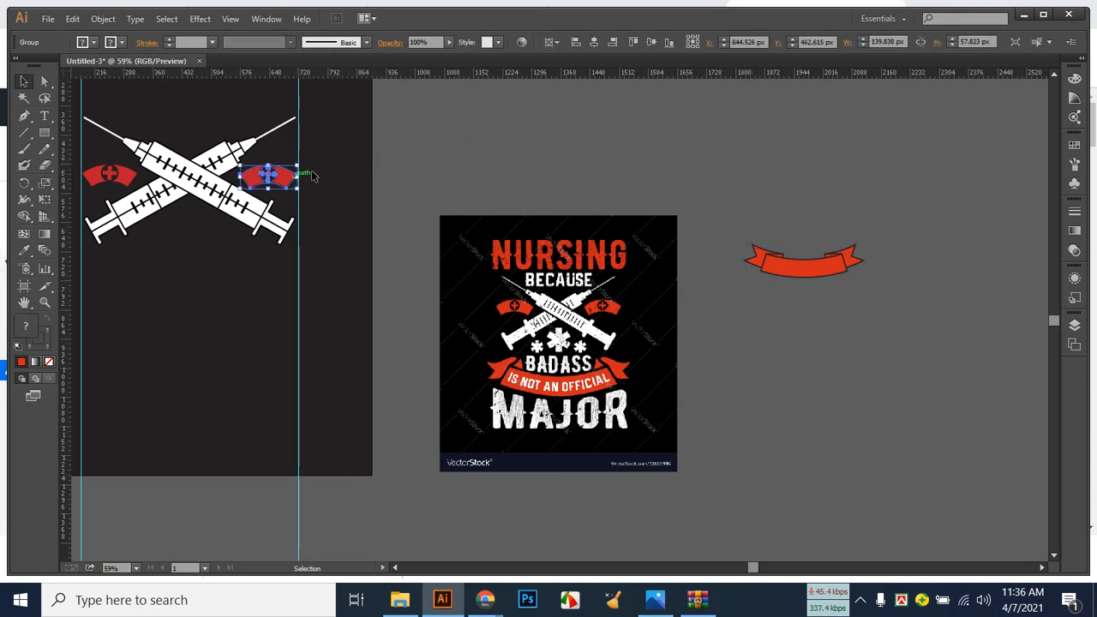
{"action": "left_click", "coordinate": [95, 43]}
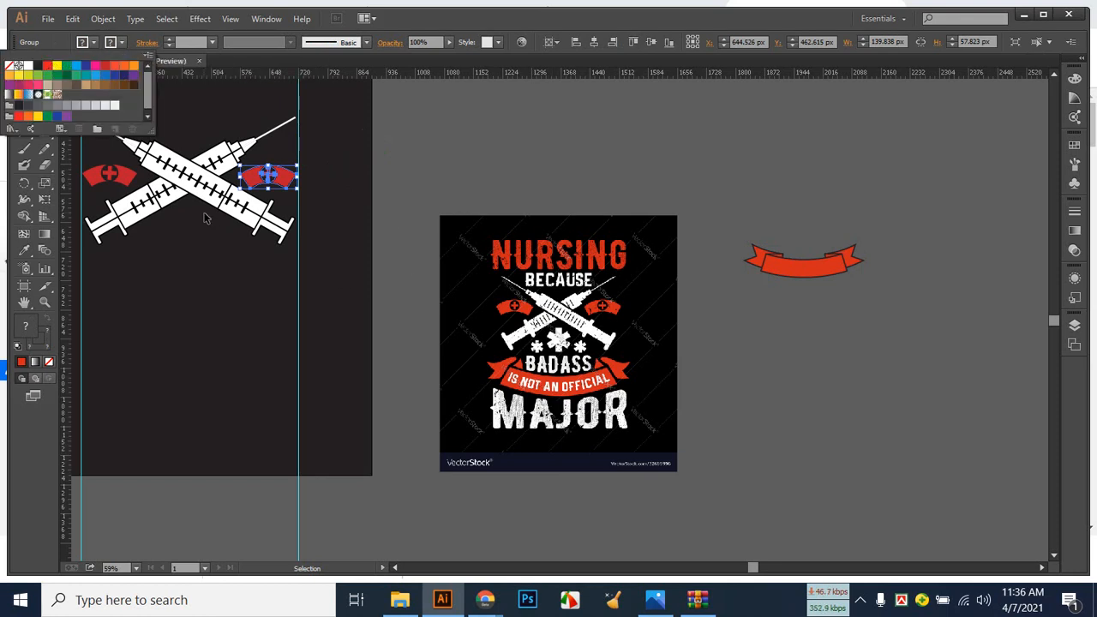
{"action": "left_click", "coordinate": [468, 124]}
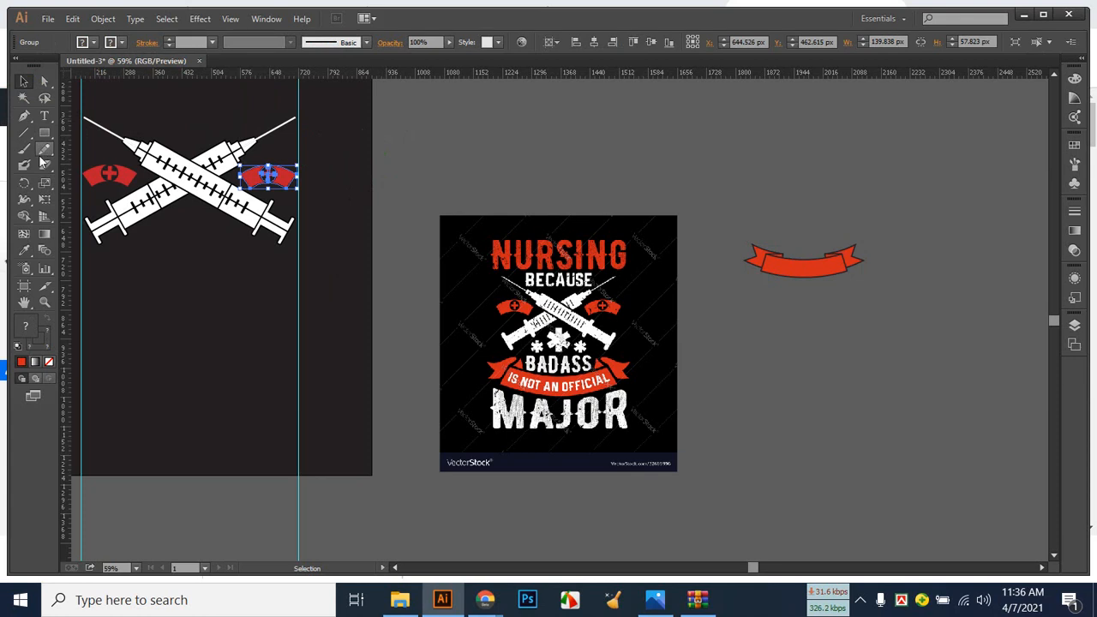
{"action": "left_click", "coordinate": [25, 249]}
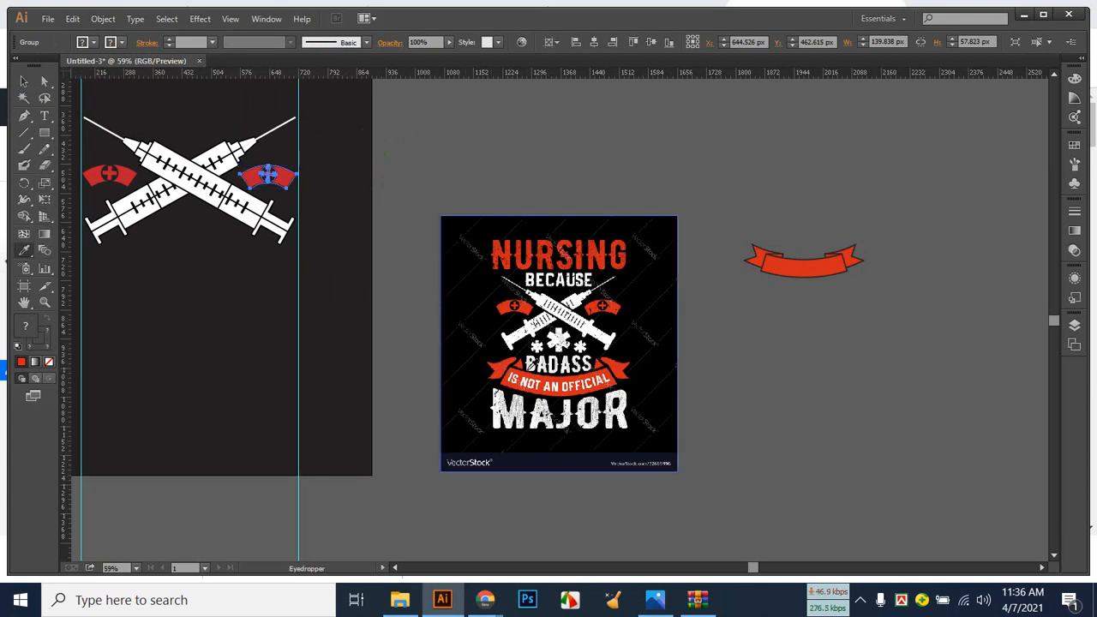
{"action": "left_click", "coordinate": [532, 304]}
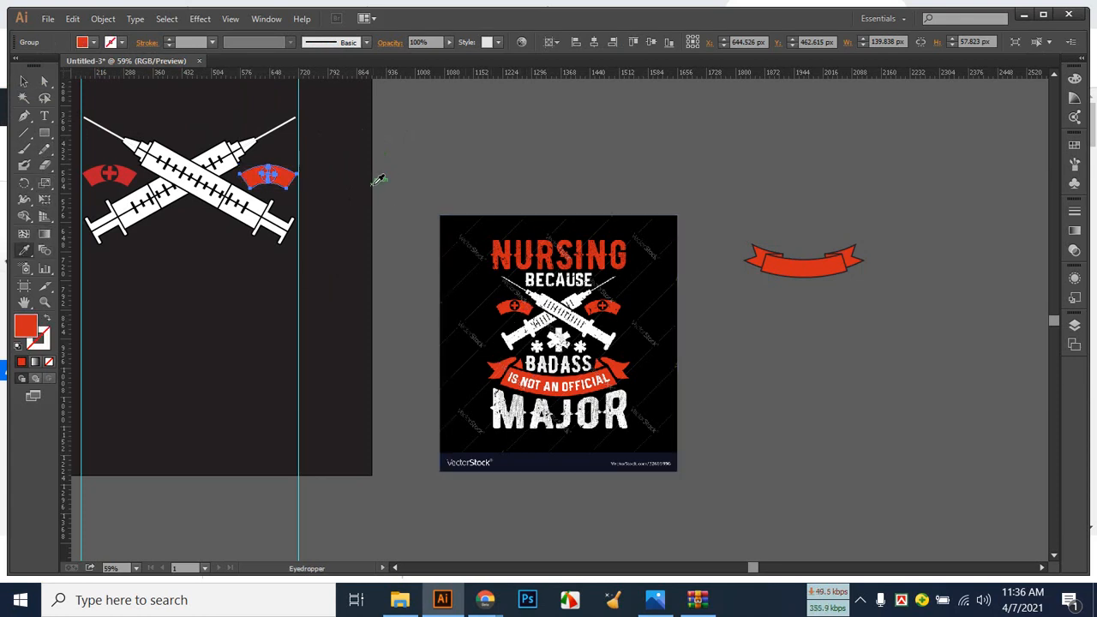
{"action": "left_click", "coordinate": [24, 80]}
{"action": "left_click", "coordinate": [367, 168]}
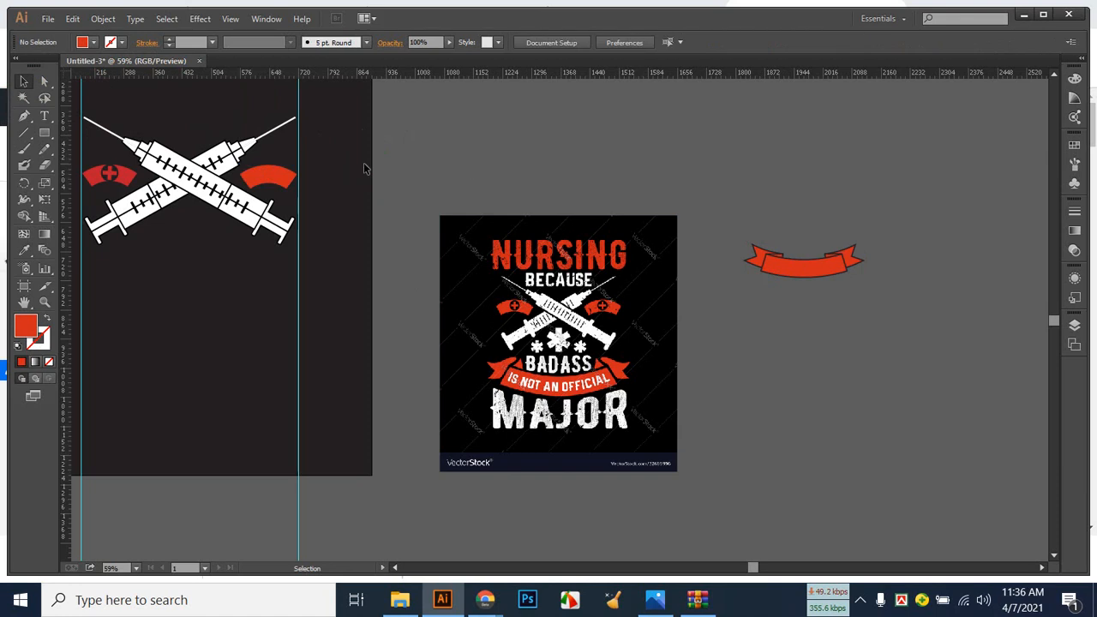
{"action": "left_click", "coordinate": [287, 180]}
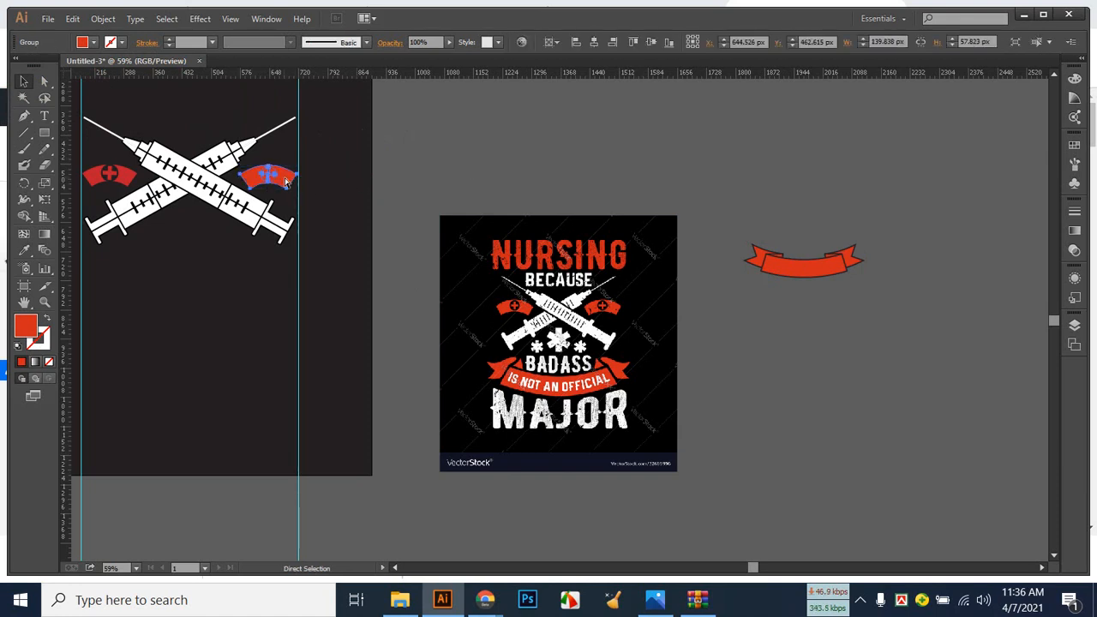
{"action": "left_click", "coordinate": [328, 187]}
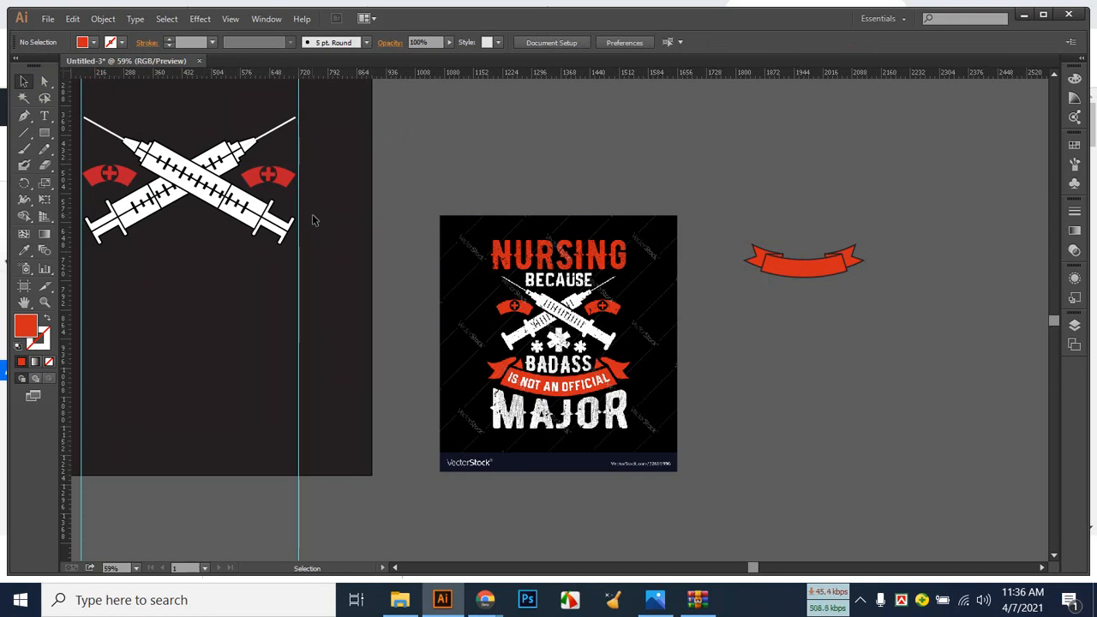
Move the ribbon to the artboard's edge and recolour it with the red sampled from the right nurse cap.
{"action": "left_click_drag", "start_coordinate": [838, 273], "coordinate": [462, 155]}
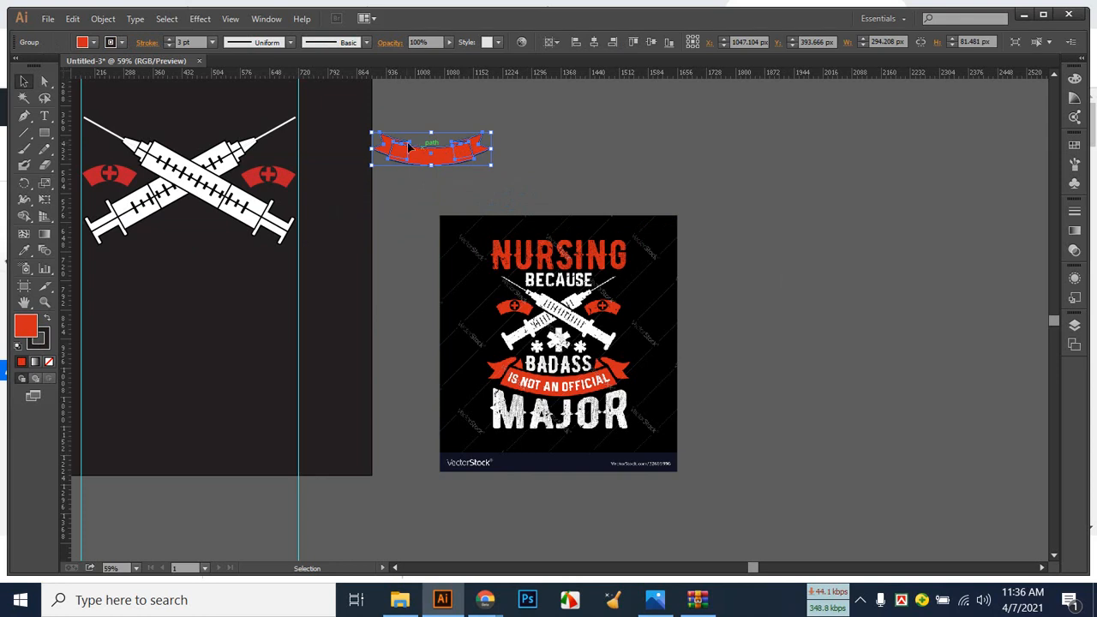
{"action": "left_click", "coordinate": [25, 250]}
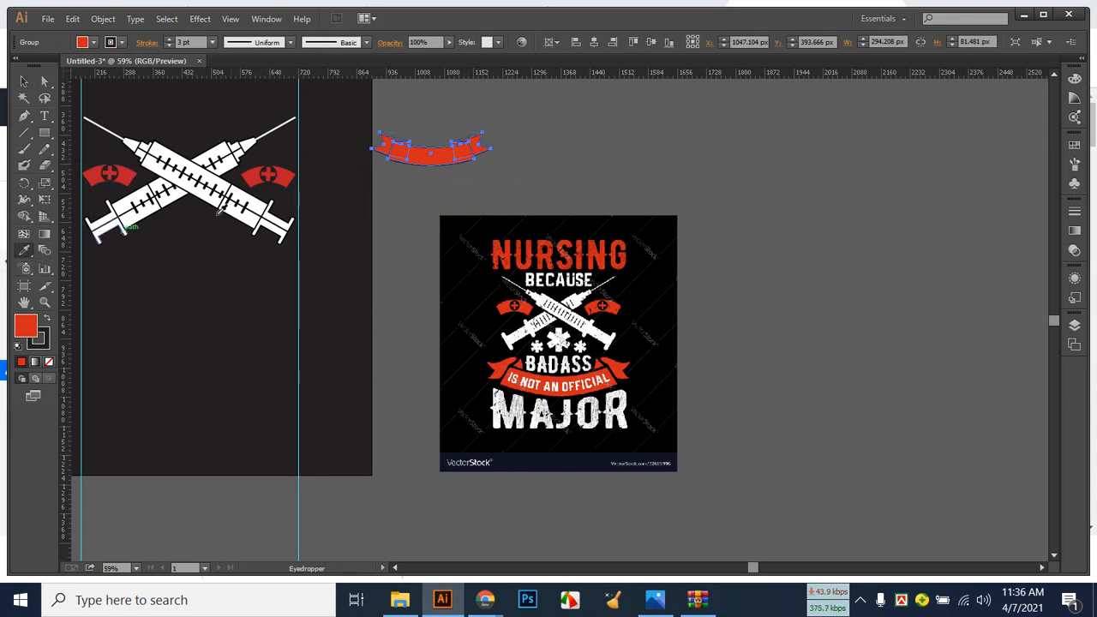
{"action": "left_click", "coordinate": [283, 178]}
{"action": "key", "text": "v"}
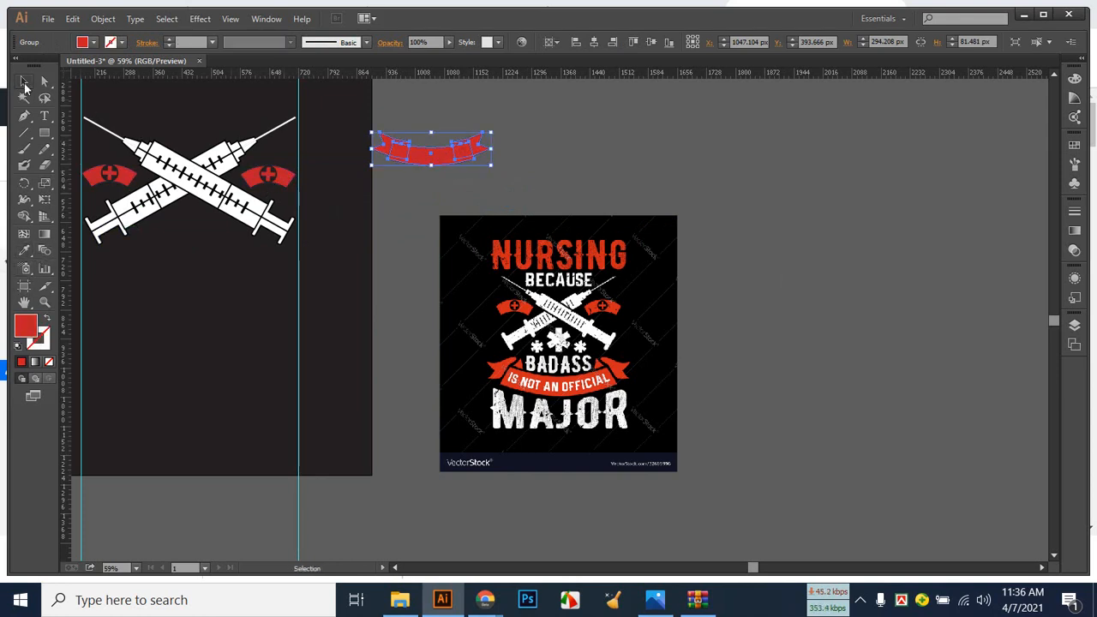
{"action": "left_click", "coordinate": [510, 163]}
Give the red ribbon a 4 pt black stroke and deselect it.
{"action": "left_click", "coordinate": [438, 156]}
{"action": "left_click", "coordinate": [169, 38]}
{"action": "left_click", "coordinate": [169, 39]}
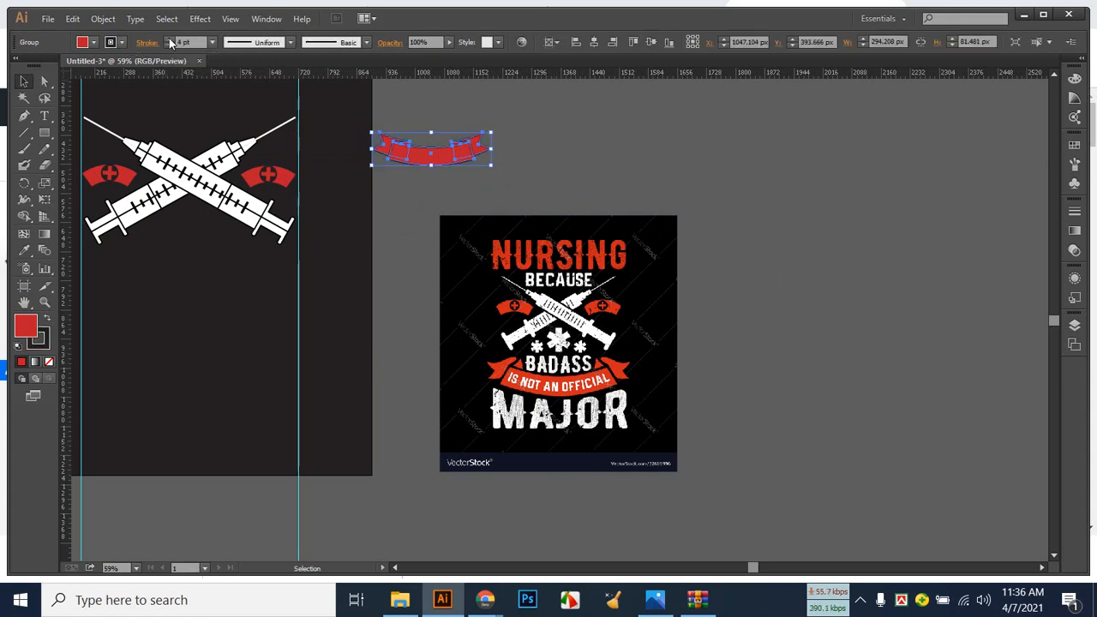
{"action": "left_click", "coordinate": [605, 169]}
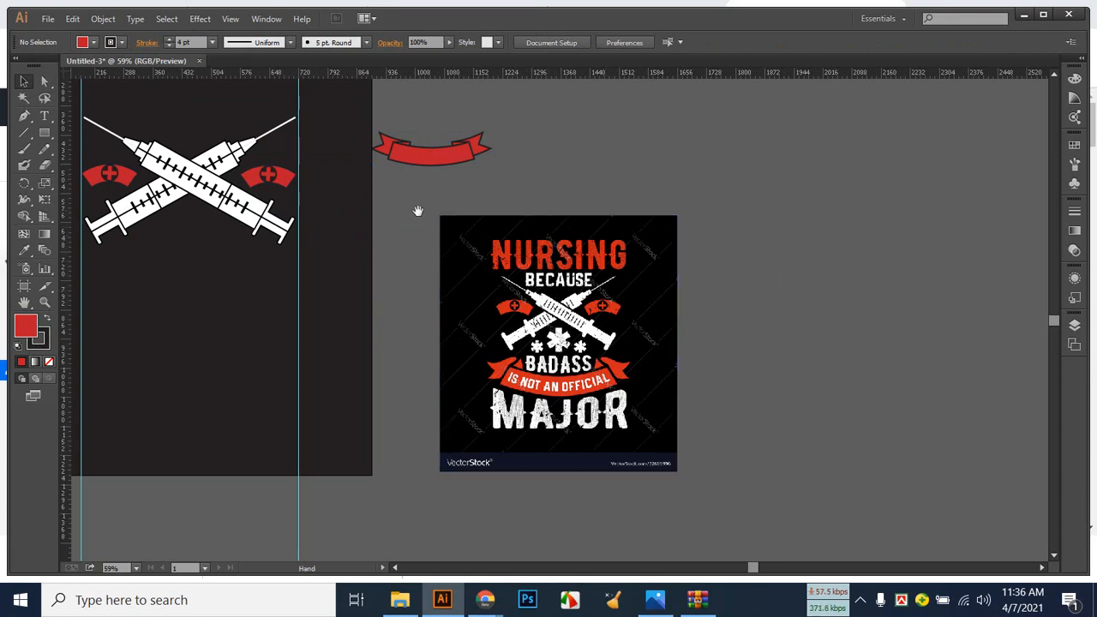
Place the ribbon on the artboard below the crossed syringes and enlarge it to about 522 px wide, spanning the guides.
{"action": "scroll", "coordinate": [416, 211], "scroll_direction": "left", "scroll_amount": 5}
{"action": "scroll", "coordinate": [671, 250], "scroll_direction": "up", "scroll_amount": 1}
{"action": "mouse_move", "coordinate": [708, 214]}
{"action": "left_mouse_down"}
{"action": "mouse_move", "coordinate": [527, 354]}
{"action": "mouse_move", "coordinate": [438, 353]}
{"action": "mouse_move", "coordinate": [422, 341]}
{"action": "mouse_move", "coordinate": [518, 424]}
{"action": "mouse_move", "coordinate": [554, 429]}
{"action": "mouse_move", "coordinate": [580, 393]}
{"action": "left_mouse_up"}
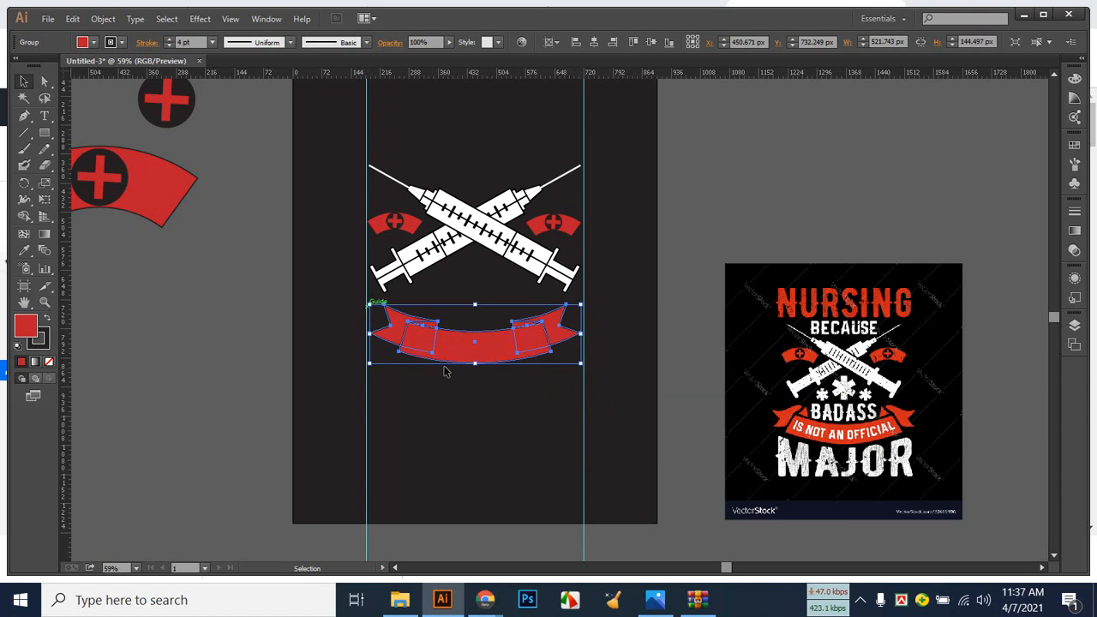
{"action": "left_click", "coordinate": [528, 426]}
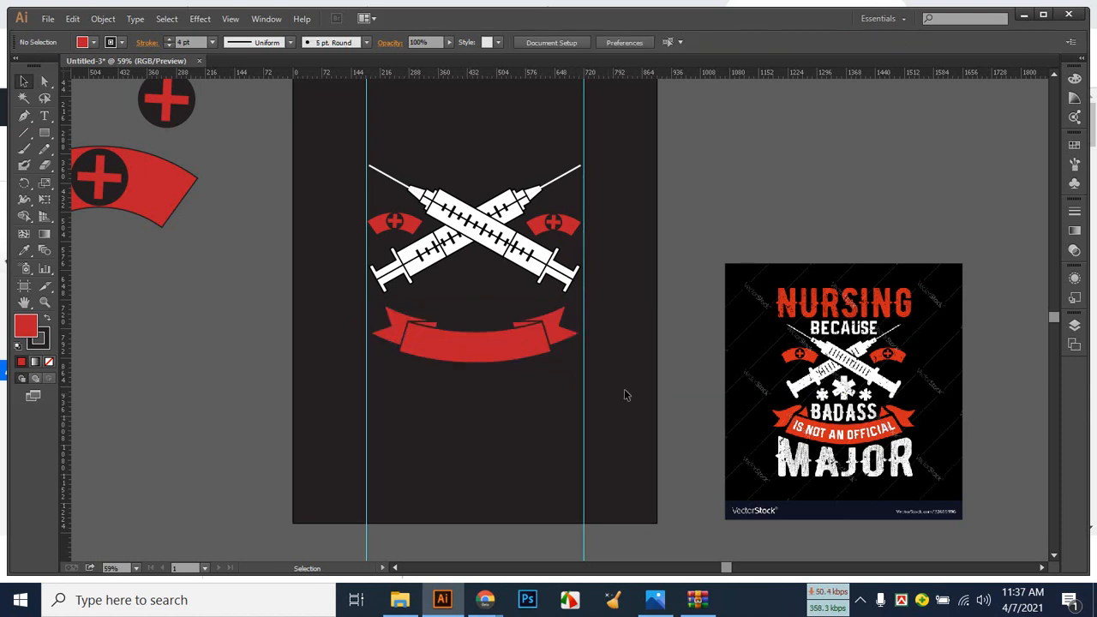
Flatten the ribbon slightly by raising its lower edge, keeping its width.
{"action": "left_click", "coordinate": [486, 360]}
{"action": "left_click_drag", "start_coordinate": [475, 365], "coordinate": [475, 359]}
{"action": "left_click", "coordinate": [529, 392]}
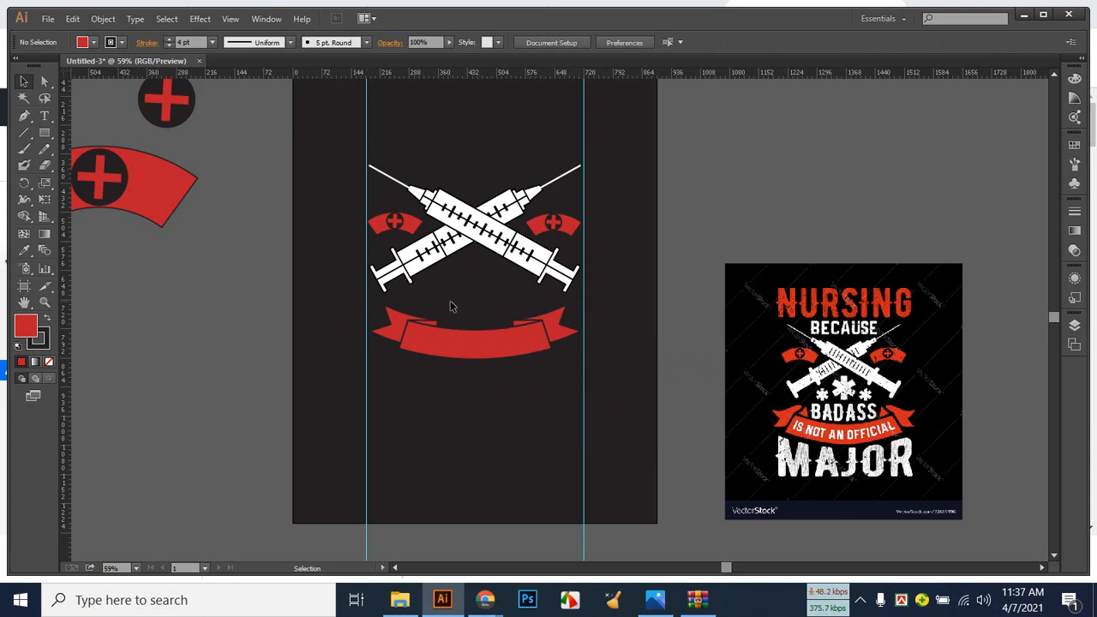
Stretch the red ribbon to about 536 px wide so that both tail tips meet the vertical guides, and deselect it.
{"action": "left_click", "coordinate": [457, 330]}
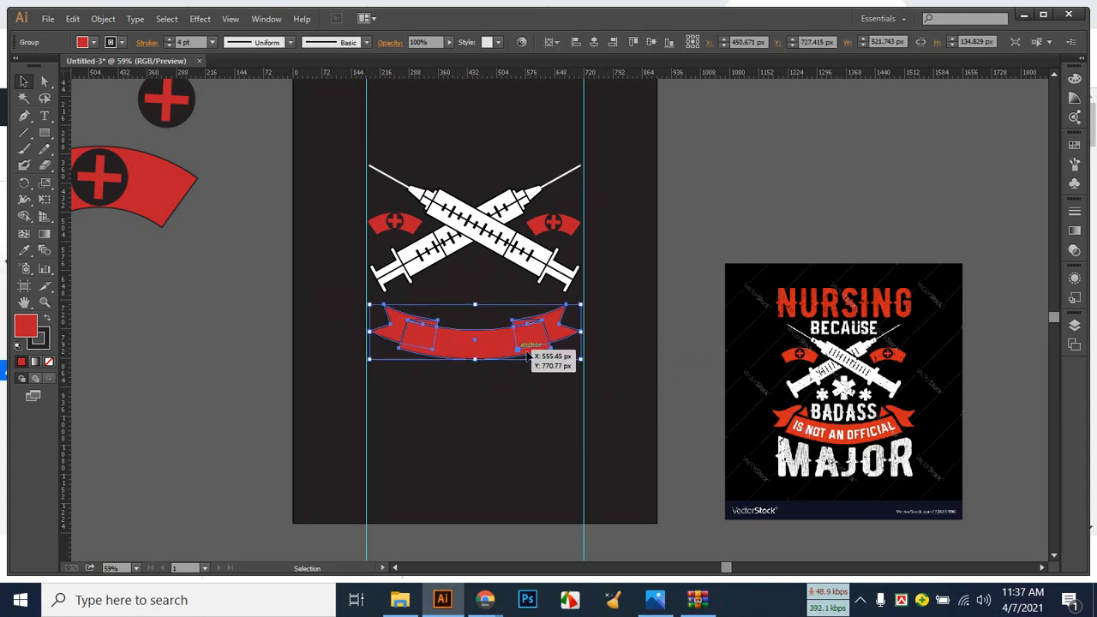
{"action": "left_click_drag", "start_coordinate": [369, 331], "coordinate": [367, 333]}
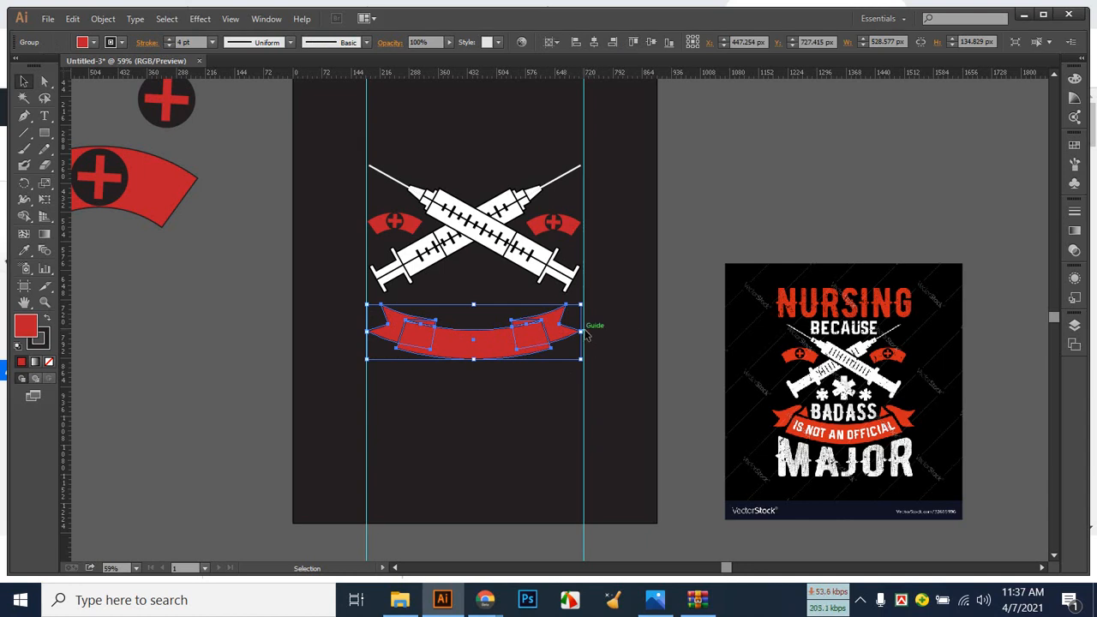
{"action": "mouse_move", "coordinate": [583, 330]}
{"action": "left_mouse_down"}
{"action": "mouse_move", "coordinate": [597, 334]}
{"action": "mouse_move", "coordinate": [587, 333]}
{"action": "left_mouse_up"}
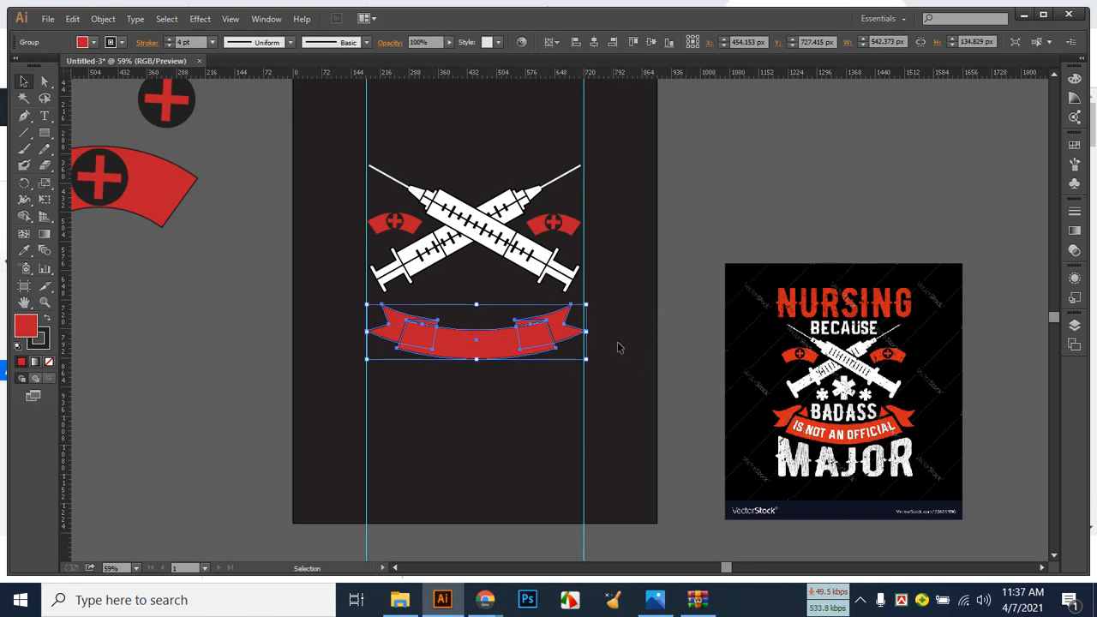
{"action": "left_click_drag", "start_coordinate": [587, 332], "coordinate": [584, 330]}
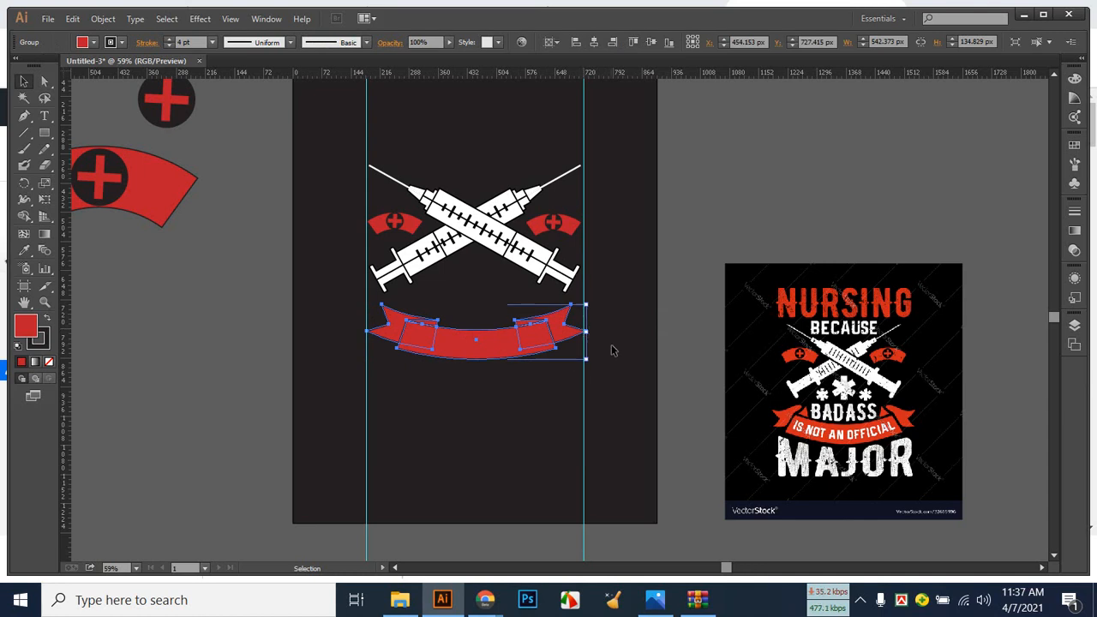
{"action": "key", "text": "ctrl+plus"}
{"action": "key", "text": "ctrl+plus"}
{"action": "key", "text": "ctrl+plus"}
{"action": "key", "text": "ctrl+plus"}
{"action": "key", "text": "ctrl+plus"}
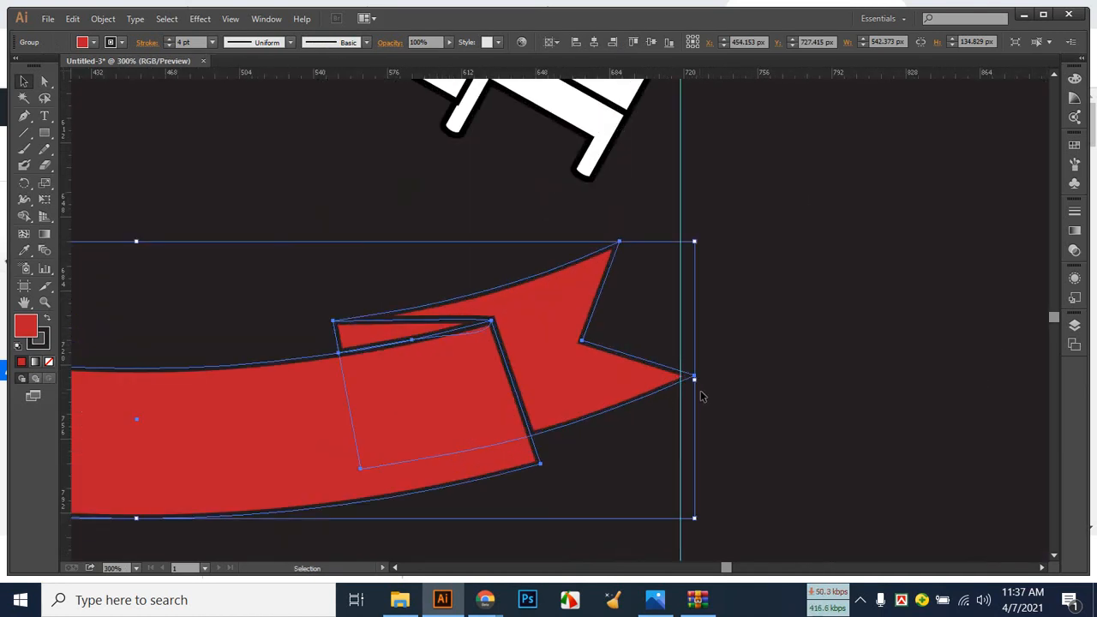
{"action": "left_click_drag", "start_coordinate": [694, 380], "coordinate": [680, 380]}
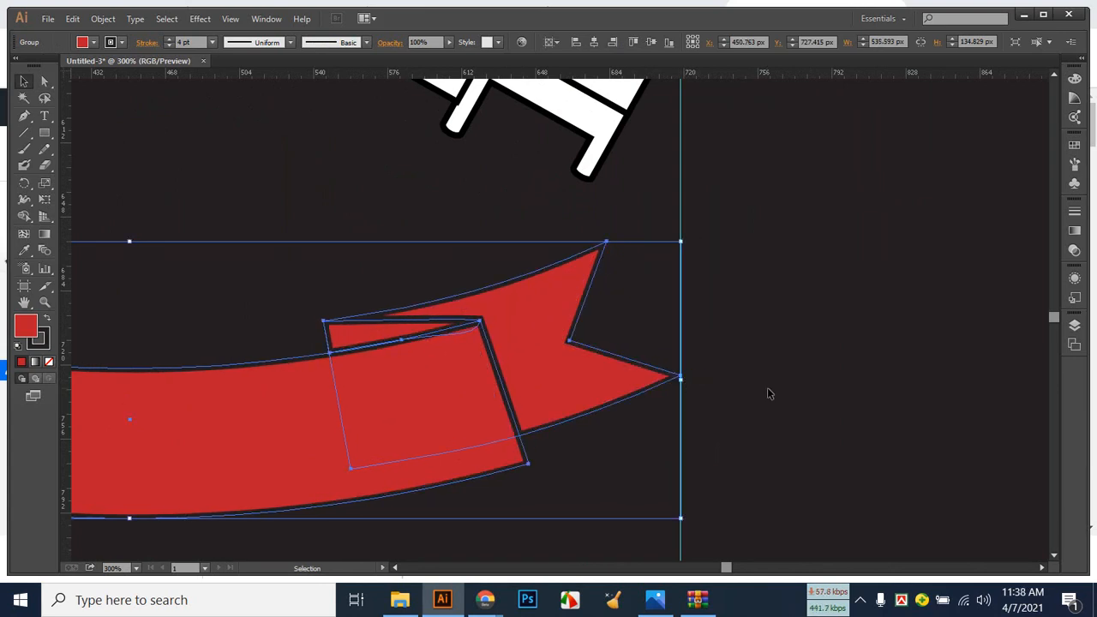
{"action": "left_click", "coordinate": [767, 387]}
{"action": "key", "text": "ctrl+minus"}
{"action": "key", "text": "ctrl+minus"}
{"action": "key", "text": "ctrl+minus"}
{"action": "key", "text": "ctrl+minus"}
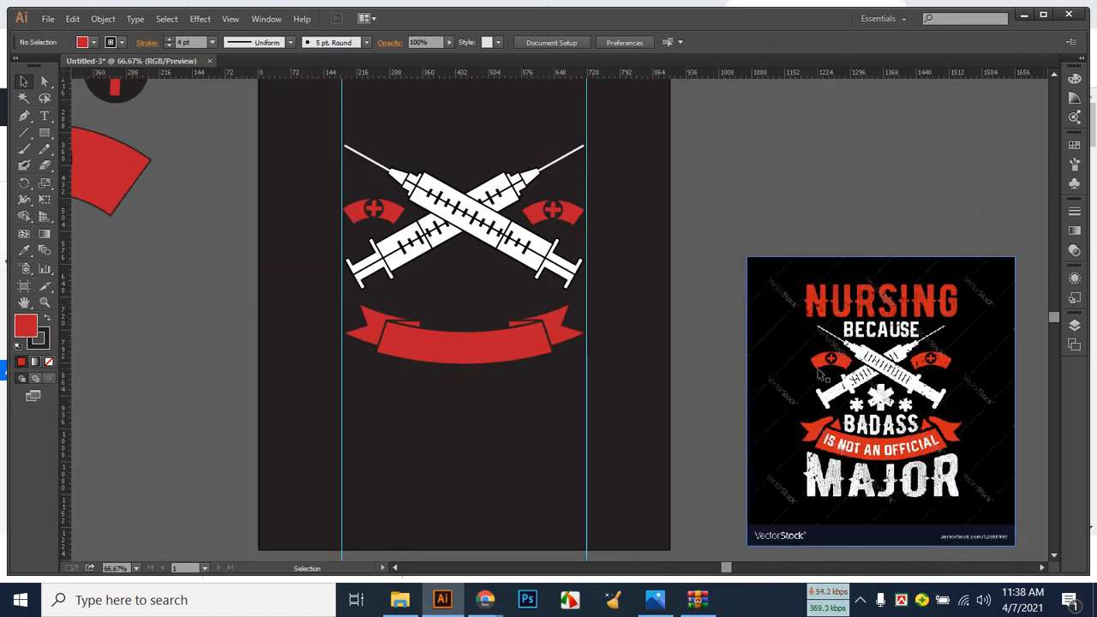
{"action": "left_click", "coordinate": [517, 351]}
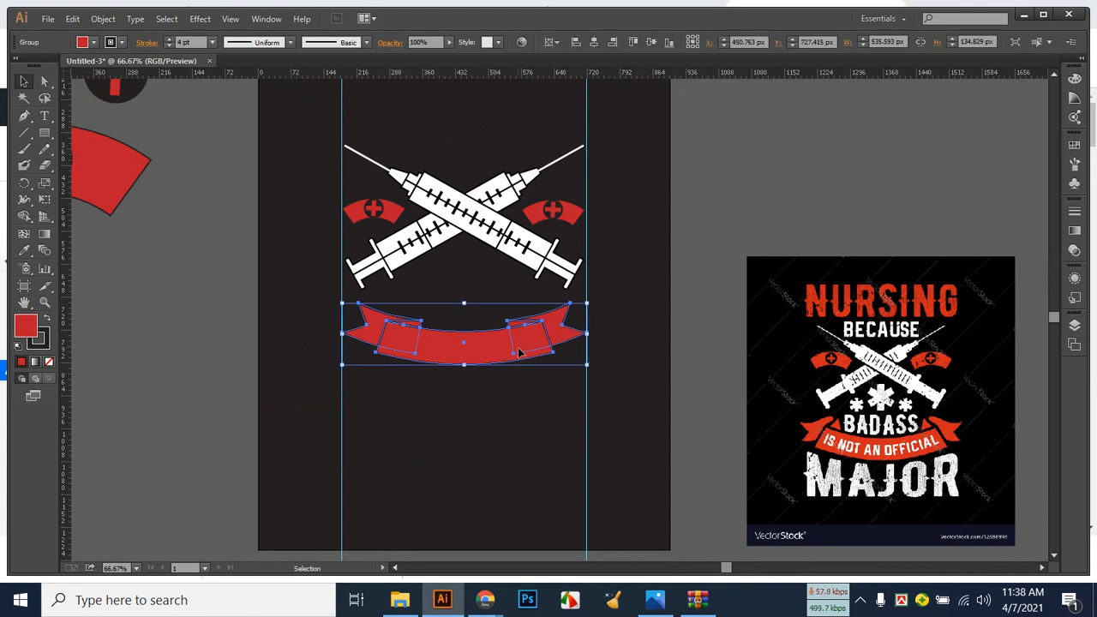
{"action": "left_click", "coordinate": [515, 406]}
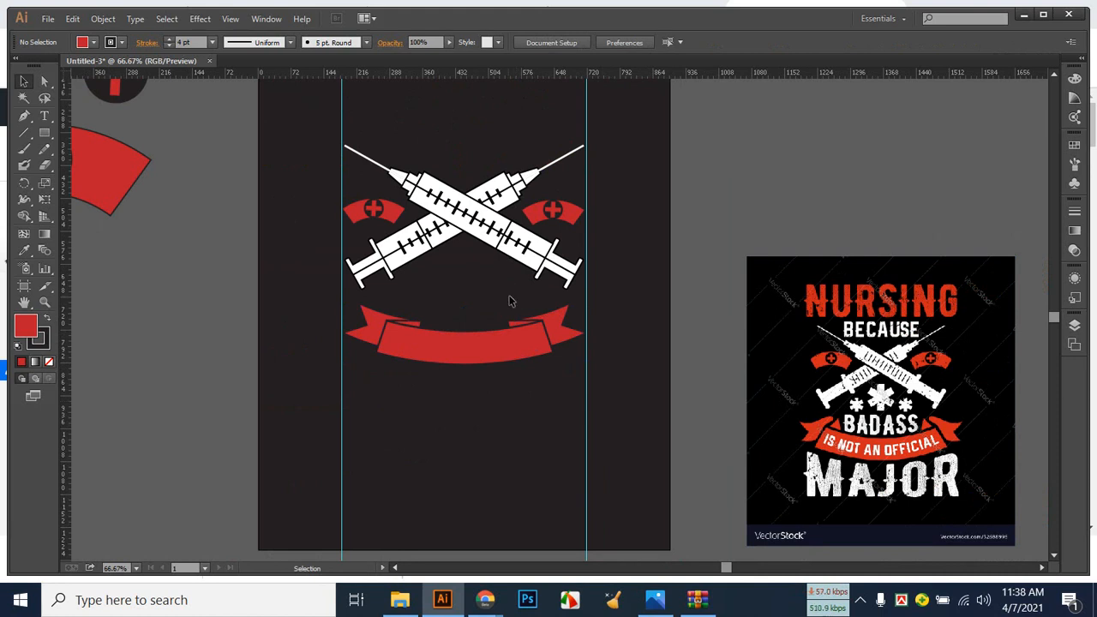
{"action": "left_click", "coordinate": [43, 117]}
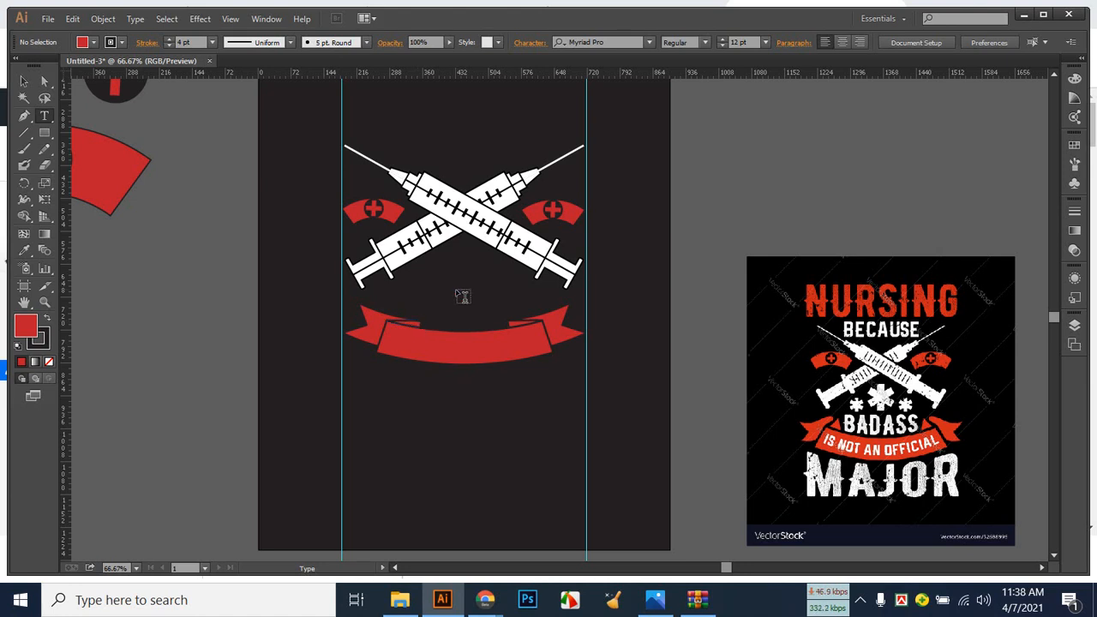
{"action": "left_click", "coordinate": [23, 82]}
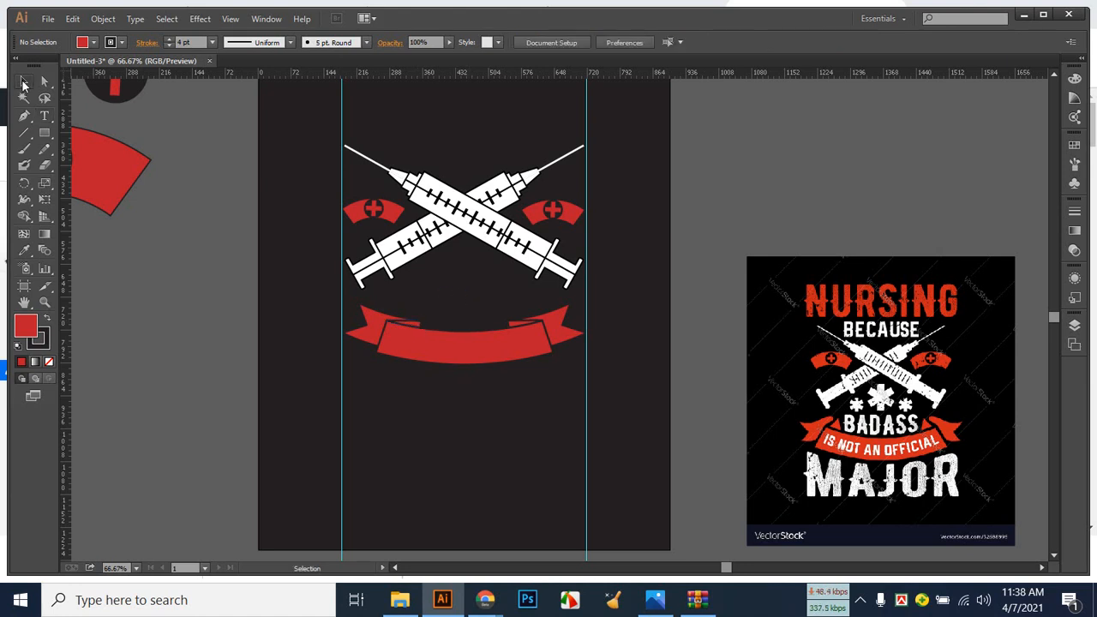
Try to expand the ribbon's fill and stroke and adjust the anchors at its left fold, and undo these changes.
{"action": "left_click", "coordinate": [440, 358]}
{"action": "left_click", "coordinate": [103, 19]}
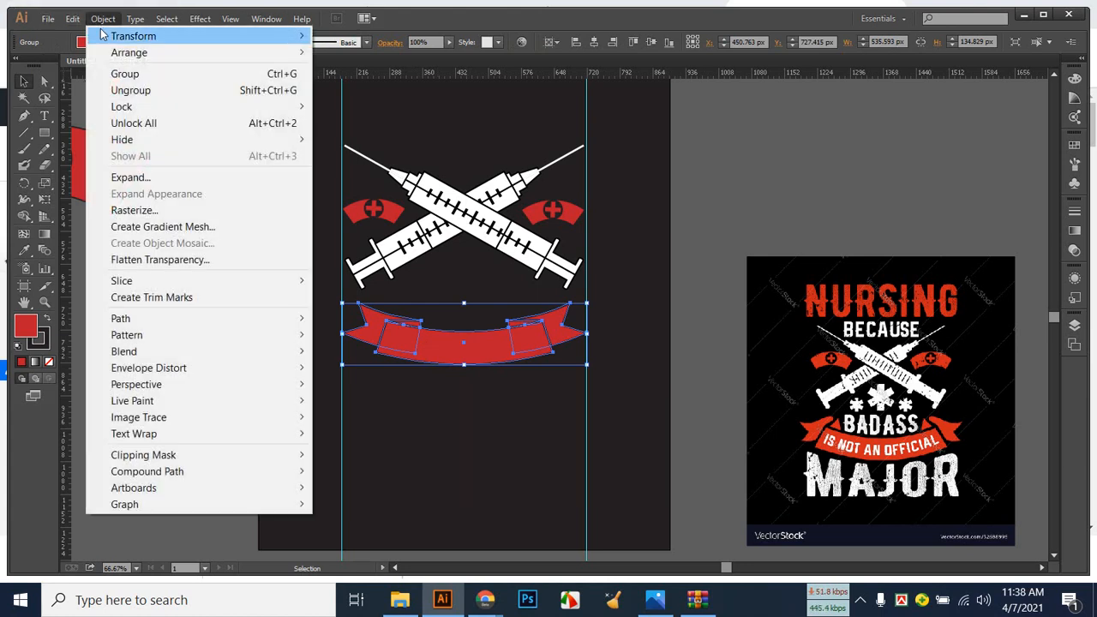
{"action": "left_click", "coordinate": [145, 179]}
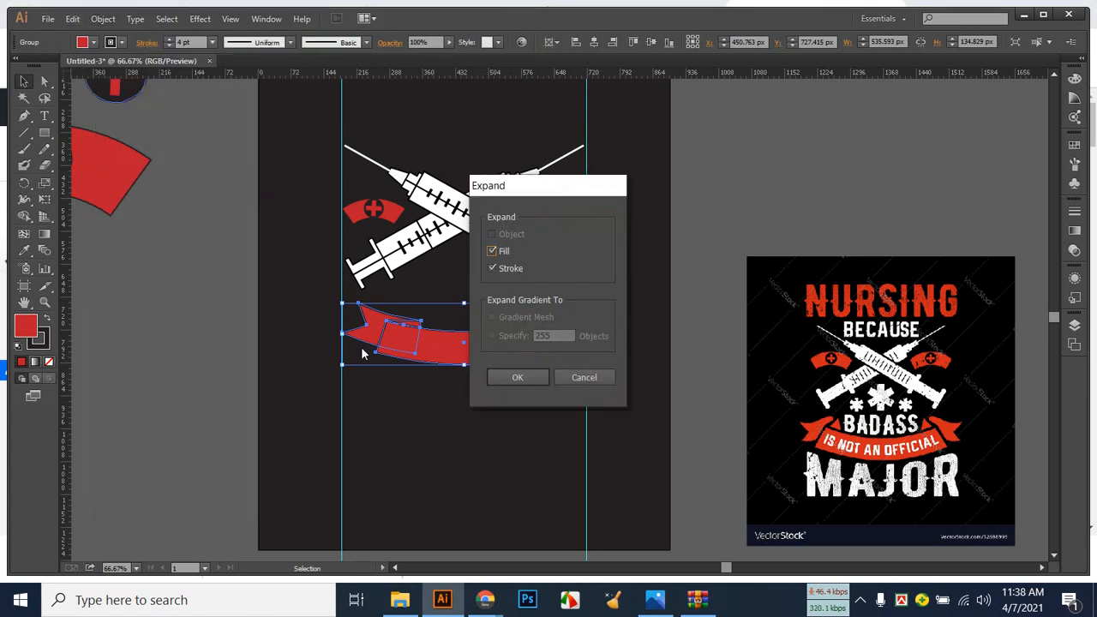
{"action": "left_click", "coordinate": [512, 376]}
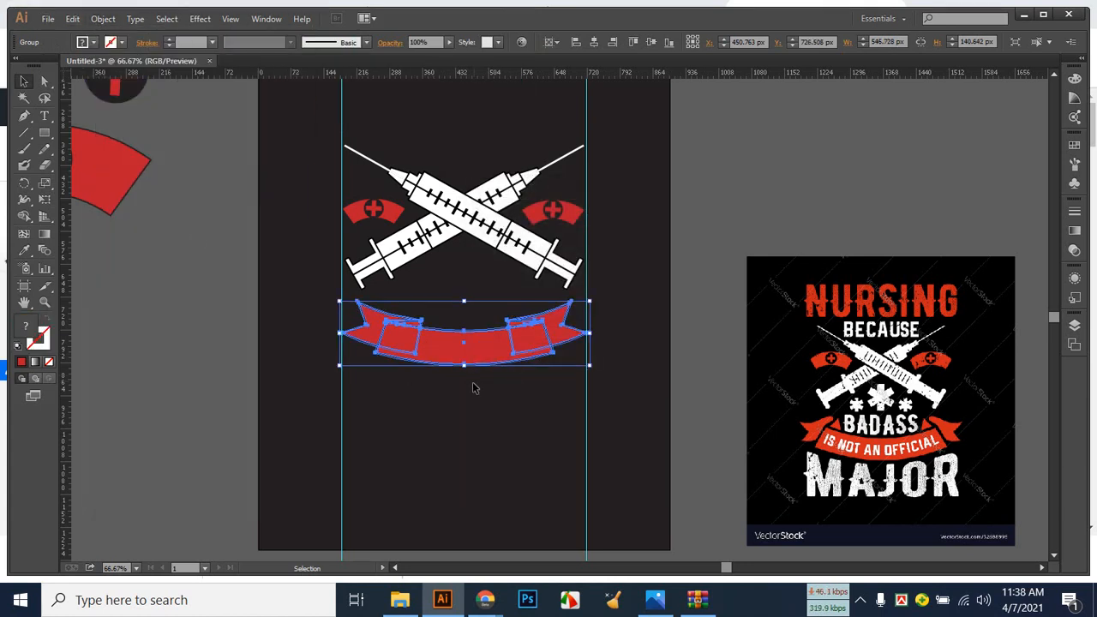
{"action": "left_click", "coordinate": [443, 371]}
{"action": "key", "text": "a"}
{"action": "left_click_drag", "start_coordinate": [399, 303], "coordinate": [425, 329]}
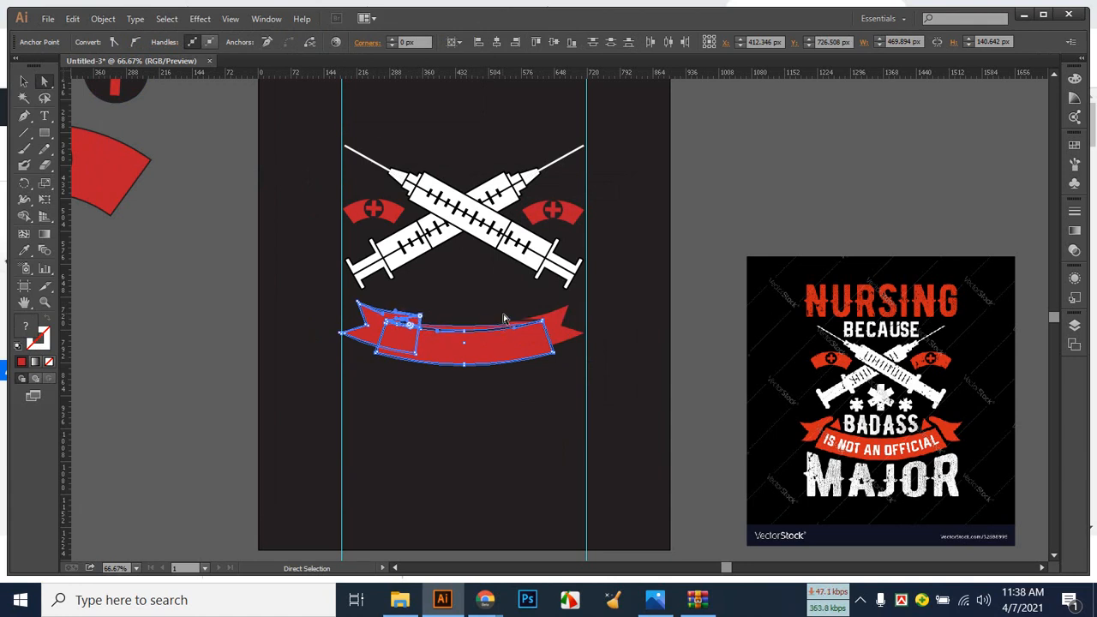
{"action": "left_click", "coordinate": [492, 386]}
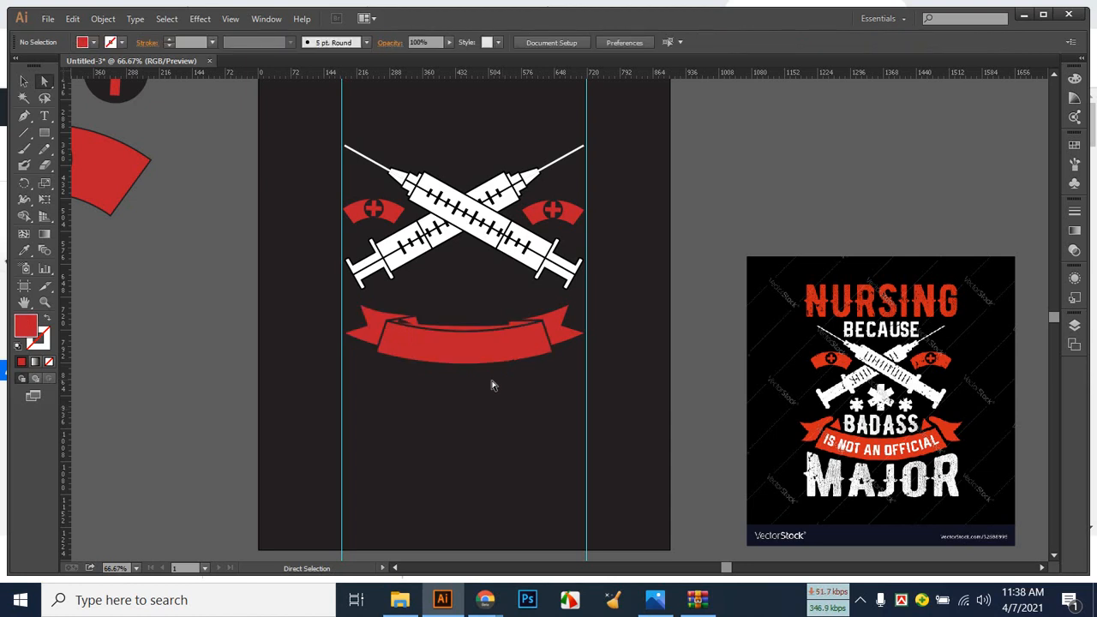
{"action": "key", "text": "ctrl+z"}
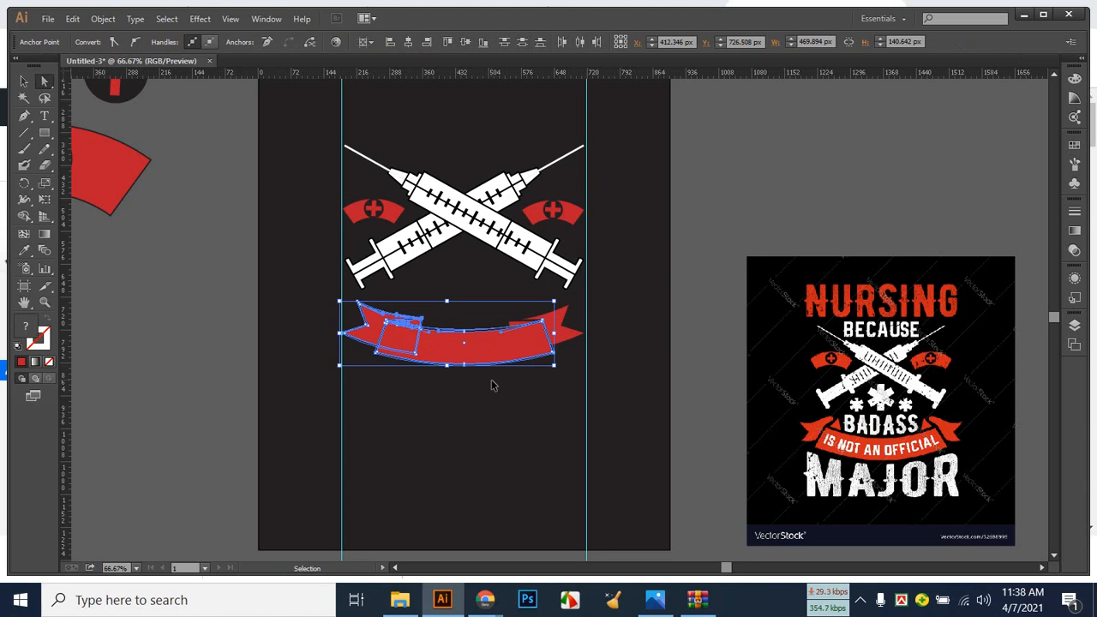
{"action": "key", "text": "ctrl+z"}
{"action": "key", "text": "a"}
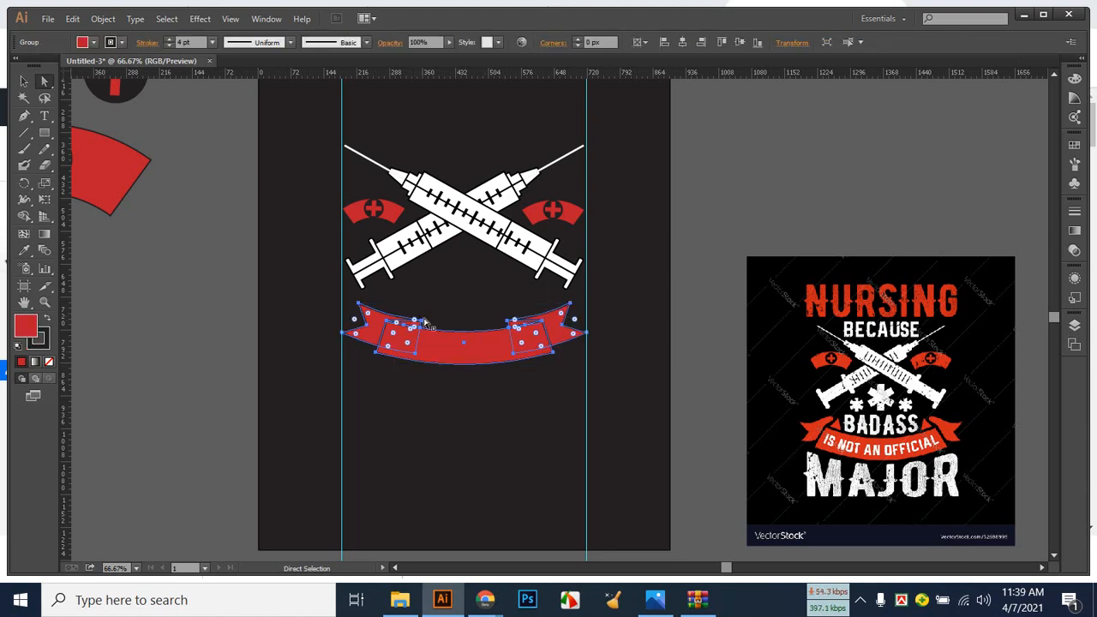
Move the inner corner anchor of the ribbon's left fold up and outward to about X 340 px, Y 688 px.
{"action": "left_click", "coordinate": [490, 458]}
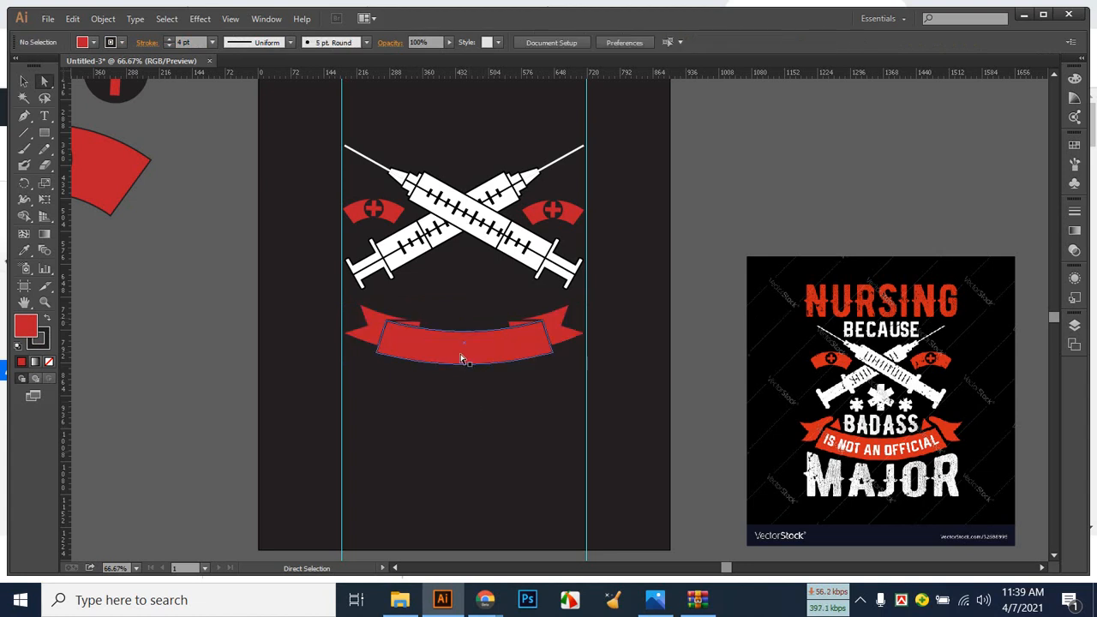
{"action": "left_click", "coordinate": [421, 322]}
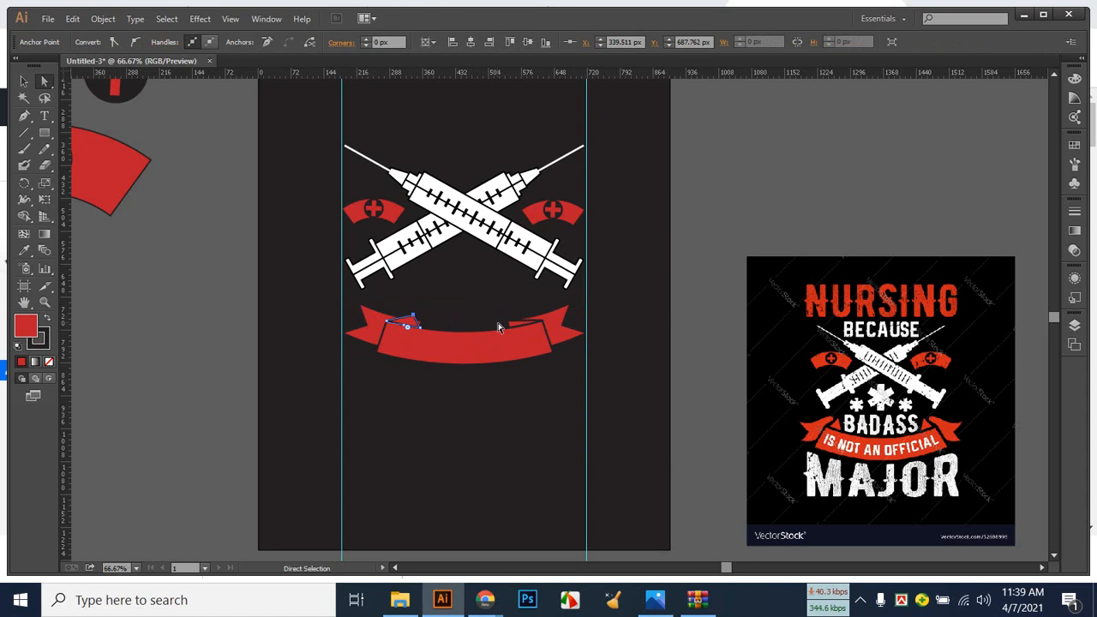
{"action": "left_click", "coordinate": [485, 298]}
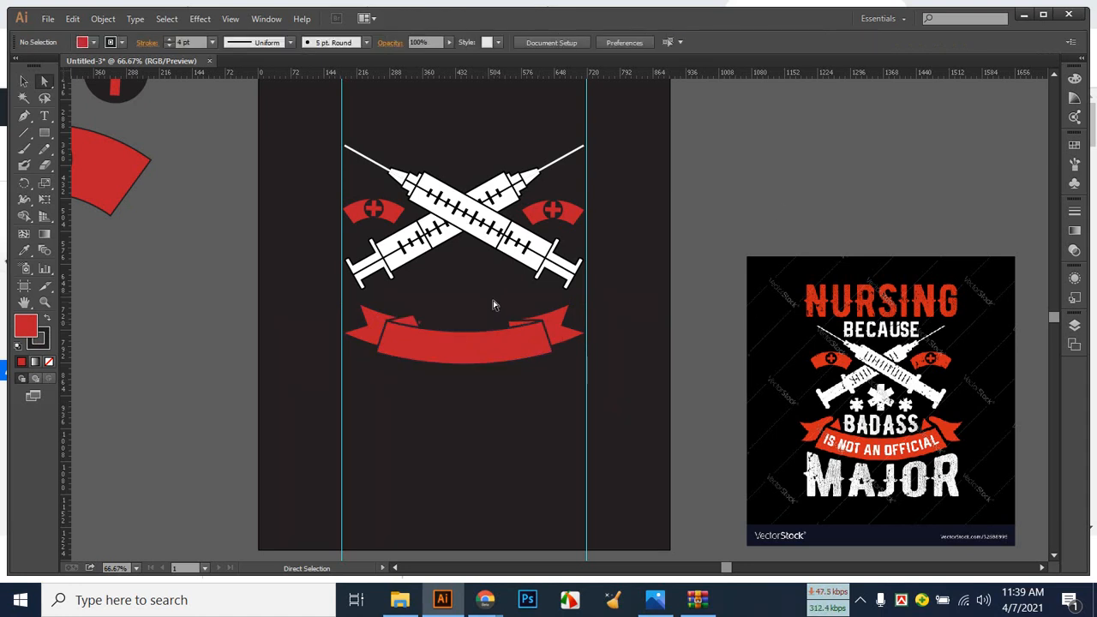
Move the inner corner anchor of the ribbon's right fold up and outward to about X 568 px, Y 684 px.
{"action": "left_click", "coordinate": [507, 322]}
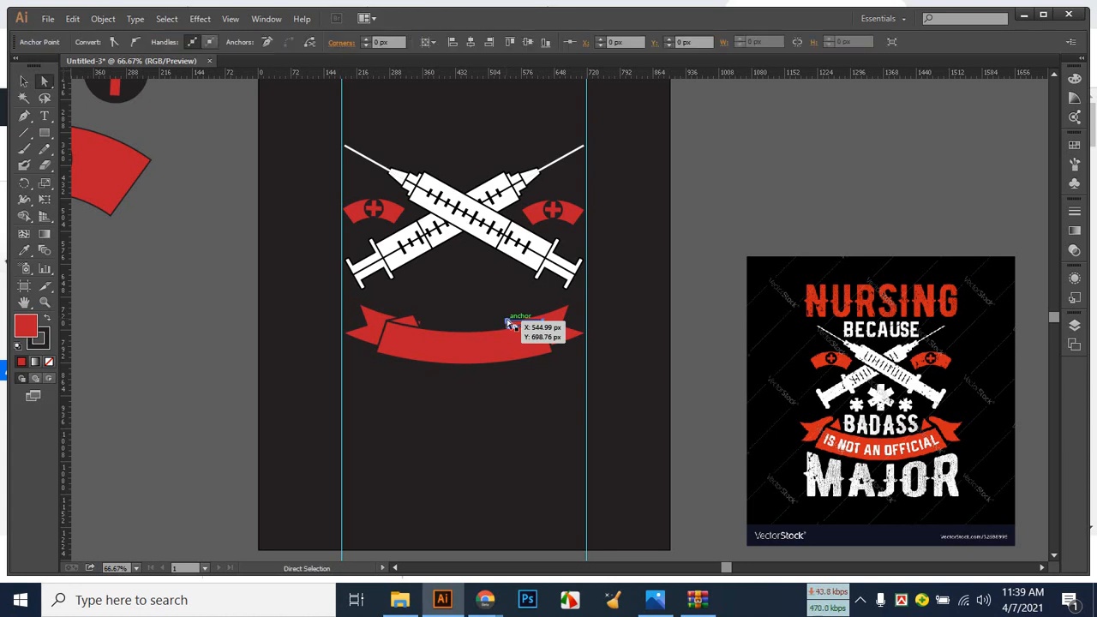
{"action": "key", "text": "Up"}
{"action": "key", "text": "Up"}
{"action": "key", "text": "Up"}
{"action": "key", "text": "Up"}
{"action": "key", "text": "Up"}
{"action": "key", "text": "Up"}
{"action": "key", "text": "Up"}
{"action": "key", "text": "Up"}
{"action": "key", "text": "Up"}
{"action": "key", "text": "Up"}
{"action": "key", "text": "Up"}
{"action": "key", "text": "Right"}
{"action": "key", "text": "Right"}
{"action": "key", "text": "Right"}
{"action": "key", "text": "Right"}
{"action": "key", "text": "Right"}
{"action": "key", "text": "Right"}
{"action": "key", "text": "Right"}
{"action": "key", "text": "Right"}
{"action": "key", "text": "Right"}
{"action": "key", "text": "Right"}
{"action": "key", "text": "Right"}
{"action": "key", "text": "Right"}
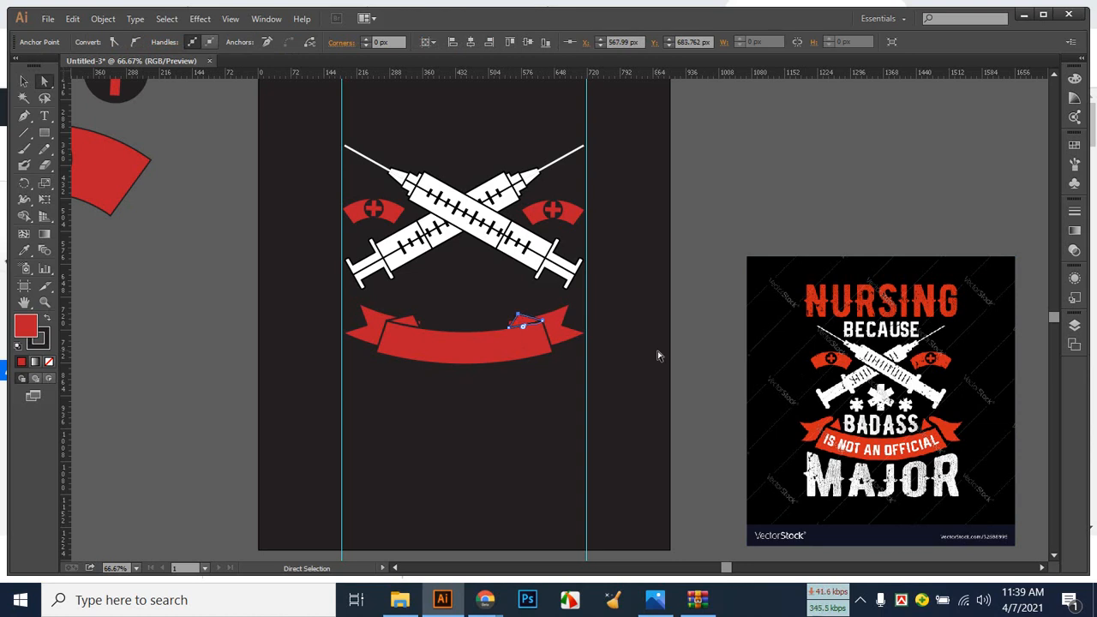
{"action": "left_click", "coordinate": [519, 396]}
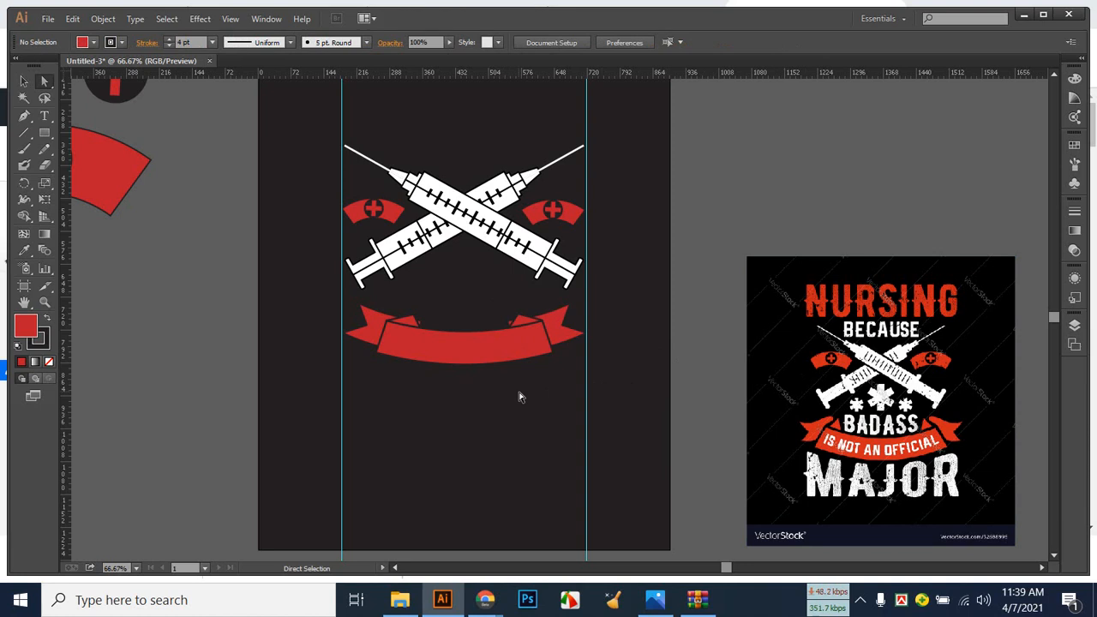
Lower the upper tip of the ribbon's left tail and shift it slightly outward toward the guide.
{"action": "left_click", "coordinate": [361, 306]}
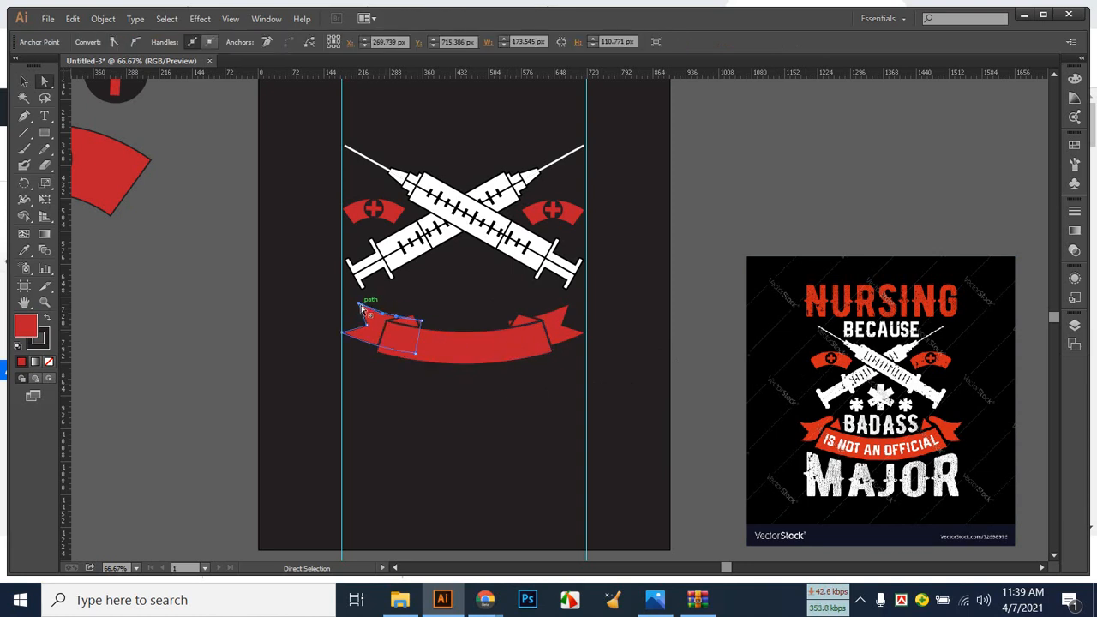
{"action": "left_click", "coordinate": [502, 351]}
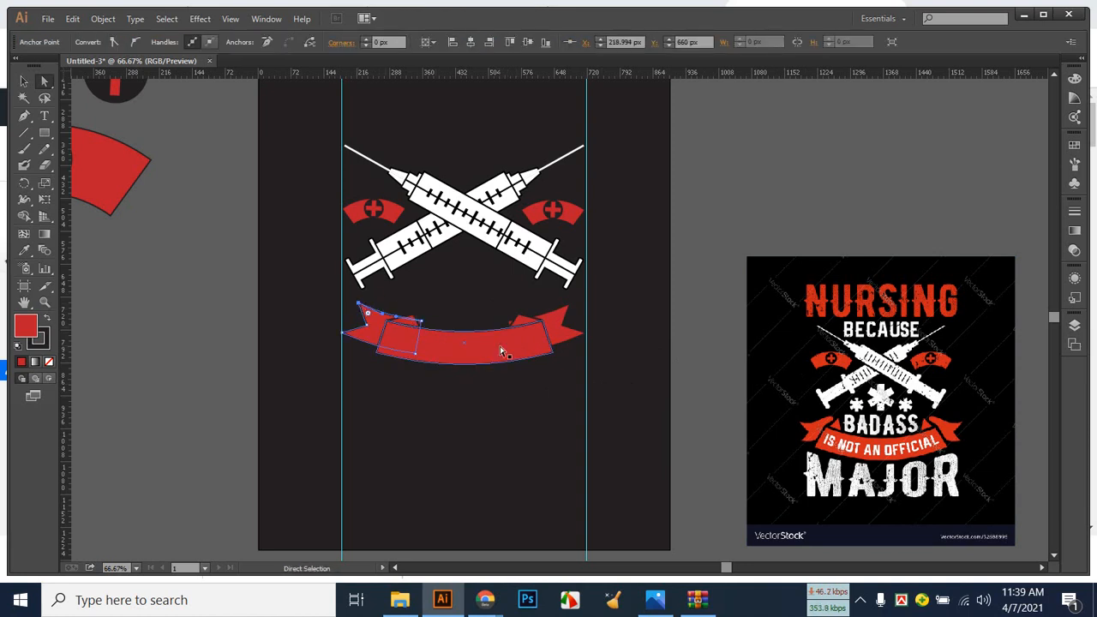
{"action": "key", "text": "Down"}
{"action": "key", "text": "Down"}
{"action": "key", "text": "Down"}
{"action": "key", "text": "Down"}
{"action": "key", "text": "Down"}
{"action": "key", "text": "Down"}
{"action": "key", "text": "Down"}
{"action": "key", "text": "Down"}
{"action": "key", "text": "Down"}
{"action": "key", "text": "Down"}
{"action": "key", "text": "Down"}
{"action": "key", "text": "Down"}
{"action": "key", "text": "Down"}
{"action": "key", "text": "Down"}
{"action": "key", "text": "Down"}
{"action": "key", "text": "Down"}
{"action": "key", "text": "Down"}
{"action": "key", "text": "Left"}
{"action": "key", "text": "Left"}
{"action": "key", "text": "Left"}
{"action": "key", "text": "Left"}
{"action": "key", "text": "Left"}
{"action": "key", "text": "Left"}
{"action": "key", "text": "Left"}
{"action": "key", "text": "Left"}
{"action": "key", "text": "Left"}
{"action": "key", "text": "Left"}
{"action": "key", "text": "Left"}
{"action": "key", "text": "Left"}
{"action": "key", "text": "Left"}
{"action": "key", "text": "Left"}
{"action": "key", "text": "Left"}
{"action": "key", "text": "Left"}
{"action": "key", "text": "Left"}
{"action": "key", "text": "Up"}
{"action": "key", "text": "Up"}
{"action": "key", "text": "Up"}
{"action": "key", "text": "Up"}
{"action": "key", "text": "Up"}
{"action": "key", "text": "Up"}
{"action": "key", "text": "Up"}
{"action": "left_click", "coordinate": [411, 397]}
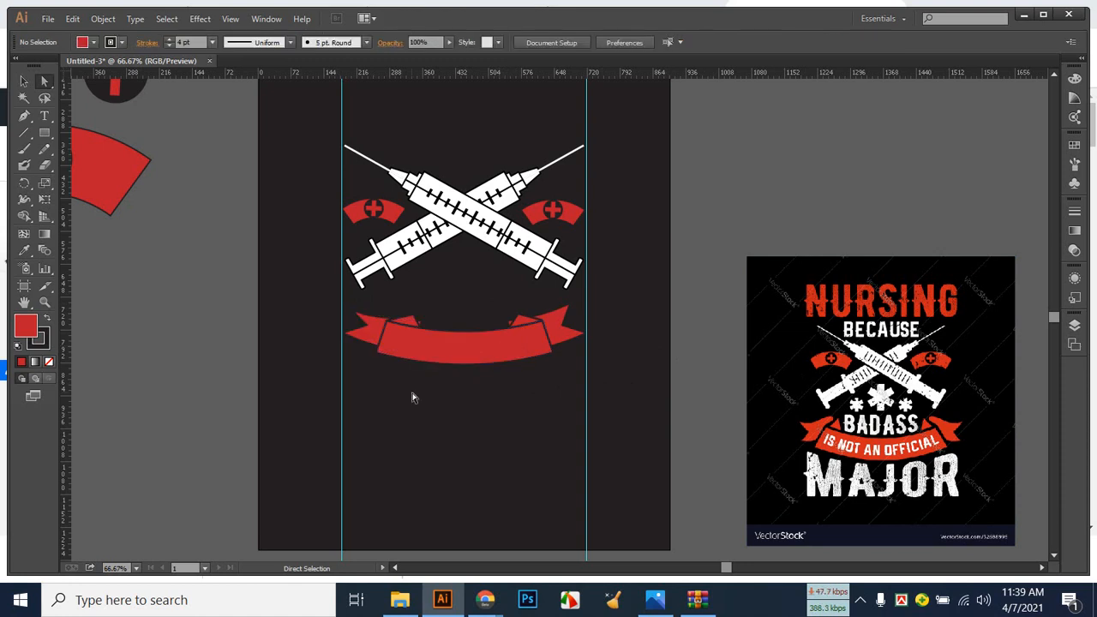
Lower the upper tip of the ribbon's right tail and shift it outward to mirror the left tail.
{"action": "left_click", "coordinate": [572, 324]}
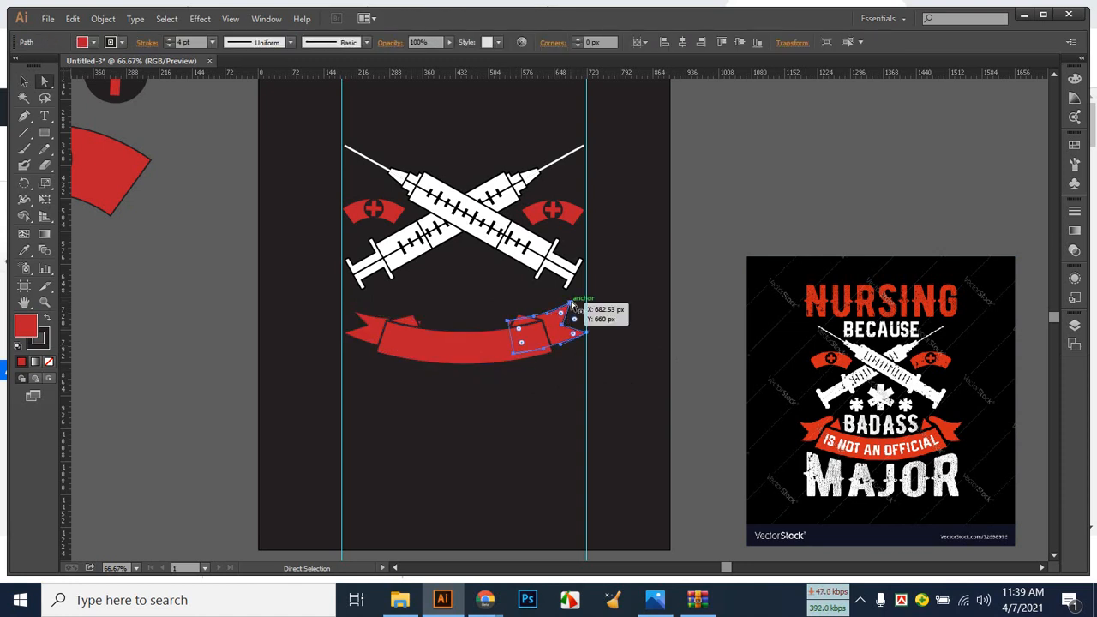
{"action": "left_click", "coordinate": [571, 304]}
{"action": "key", "text": "Down"}
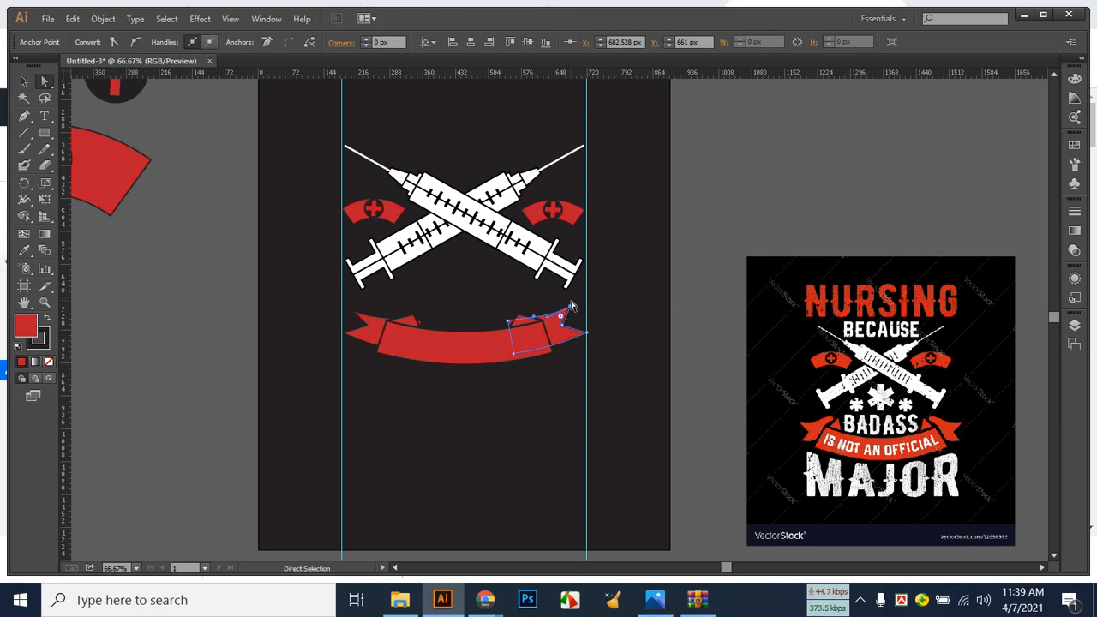
{"action": "key", "text": "Right"}
{"action": "key", "text": "Right"}
{"action": "key", "text": "Right"}
{"action": "key", "text": "Right"}
{"action": "key", "text": "Right"}
{"action": "key", "text": "Right"}
{"action": "key", "text": "Right"}
{"action": "key", "text": "Right"}
{"action": "left_click", "coordinate": [557, 461]}
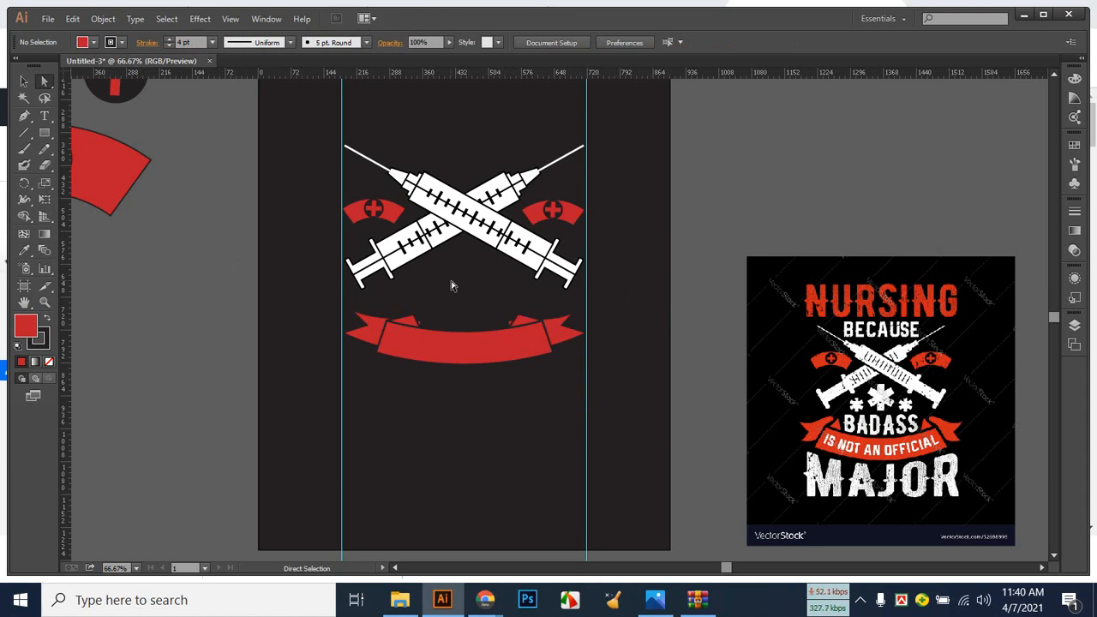
Start a text object between the crossed syringes and the ribbon, and set its font size to 100 pt.
{"action": "left_click", "coordinate": [44, 115]}
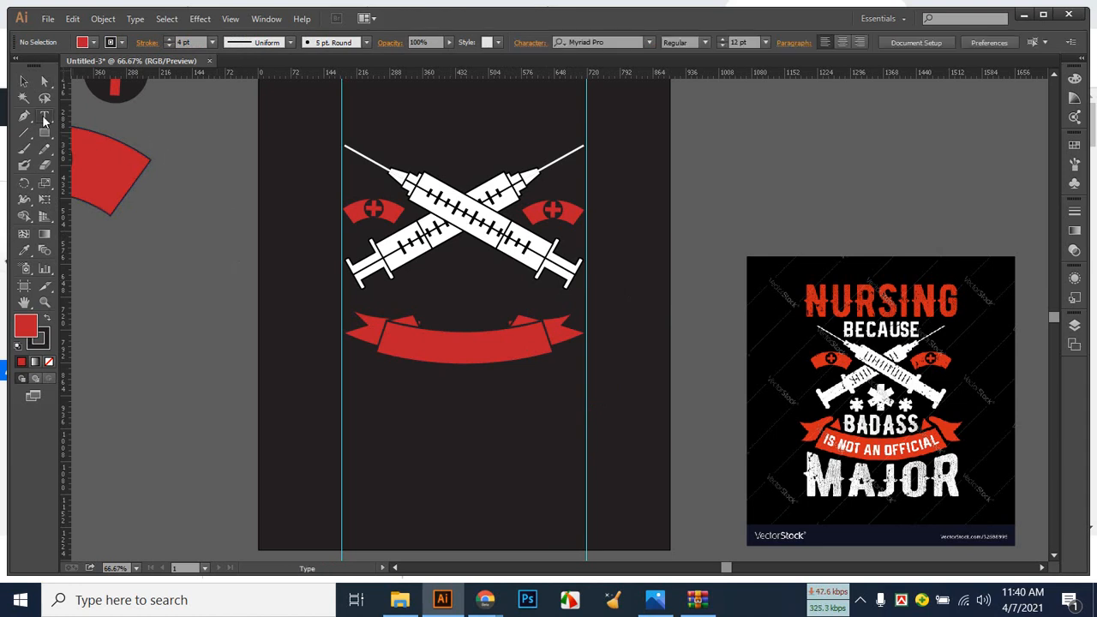
{"action": "left_click", "coordinate": [424, 288]}
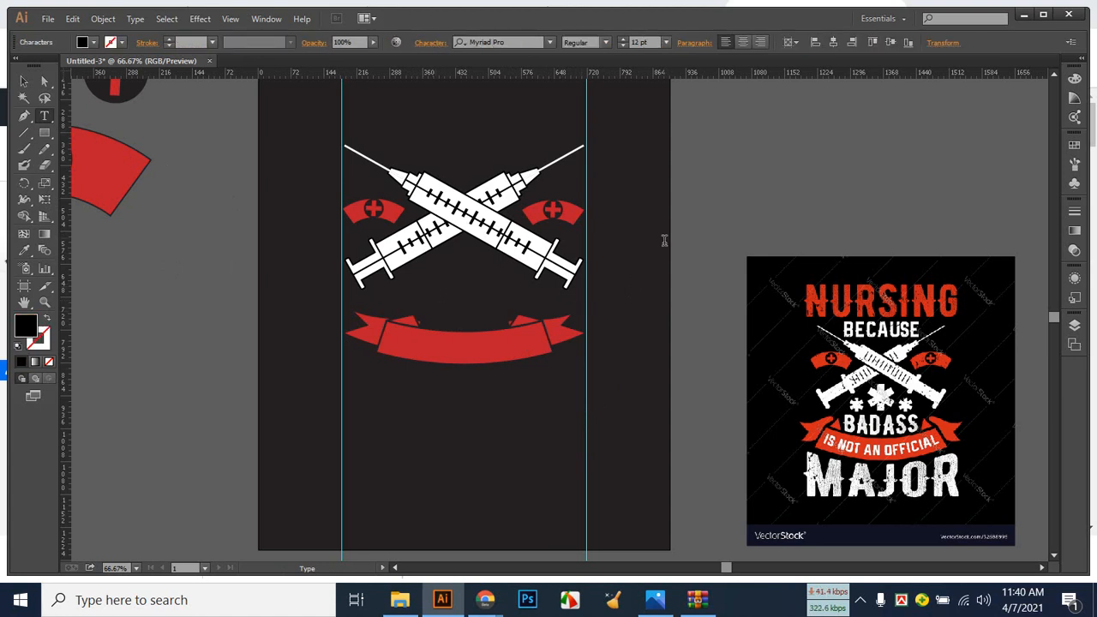
{"action": "left_click", "coordinate": [638, 41]}
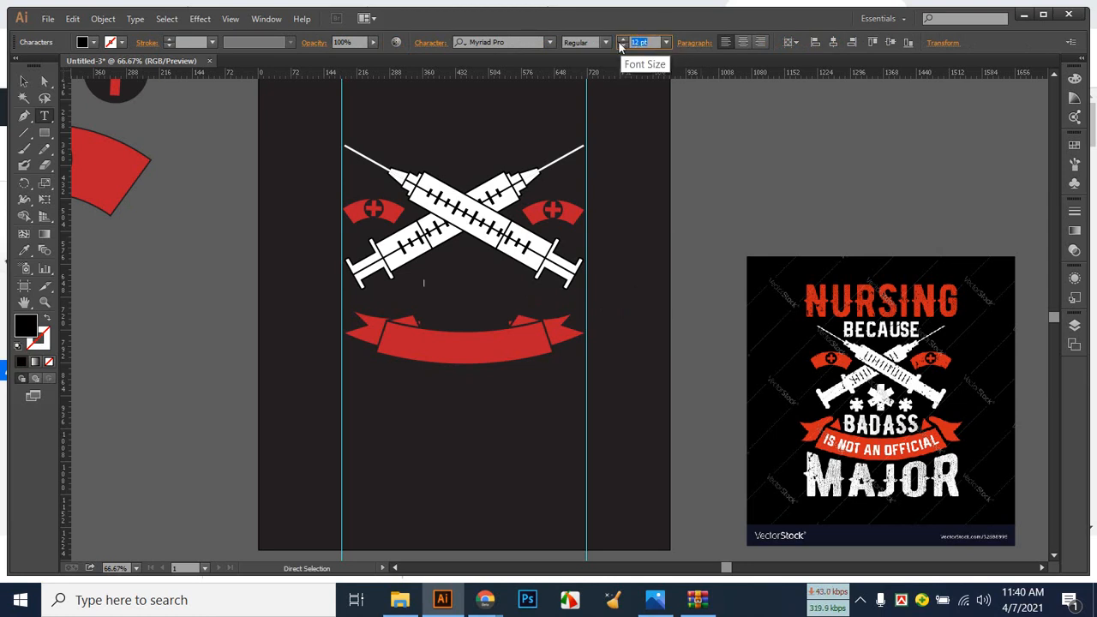
{"action": "type", "text": "150"}
{"action": "key", "text": "Return"}
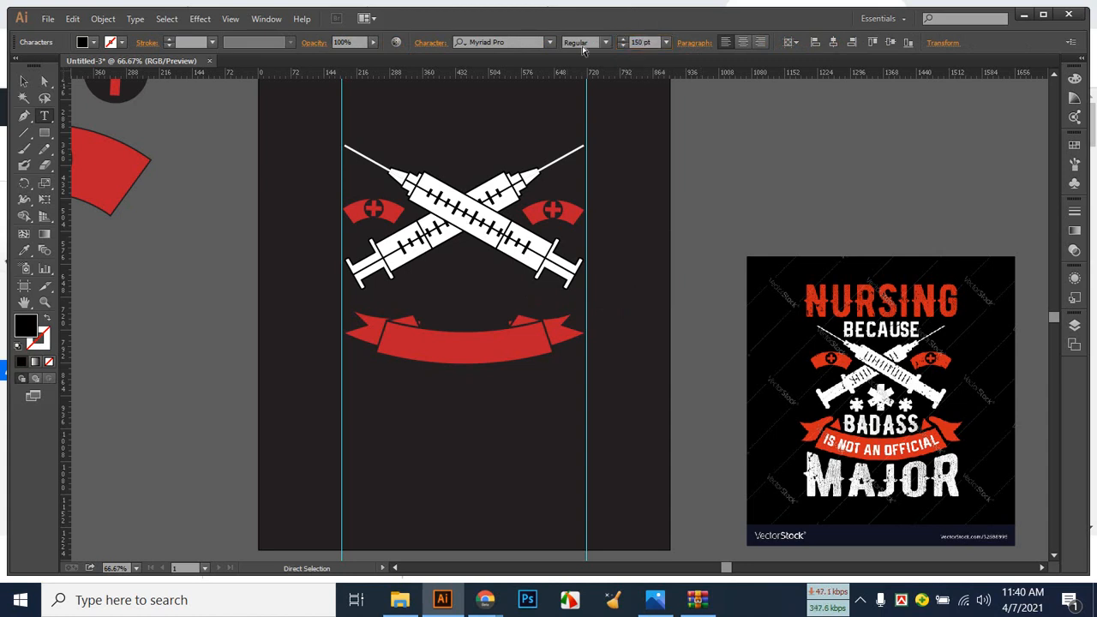
{"action": "double_click", "coordinate": [631, 43]}
{"action": "type", "text": "100"}
{"action": "key", "text": "Return"}
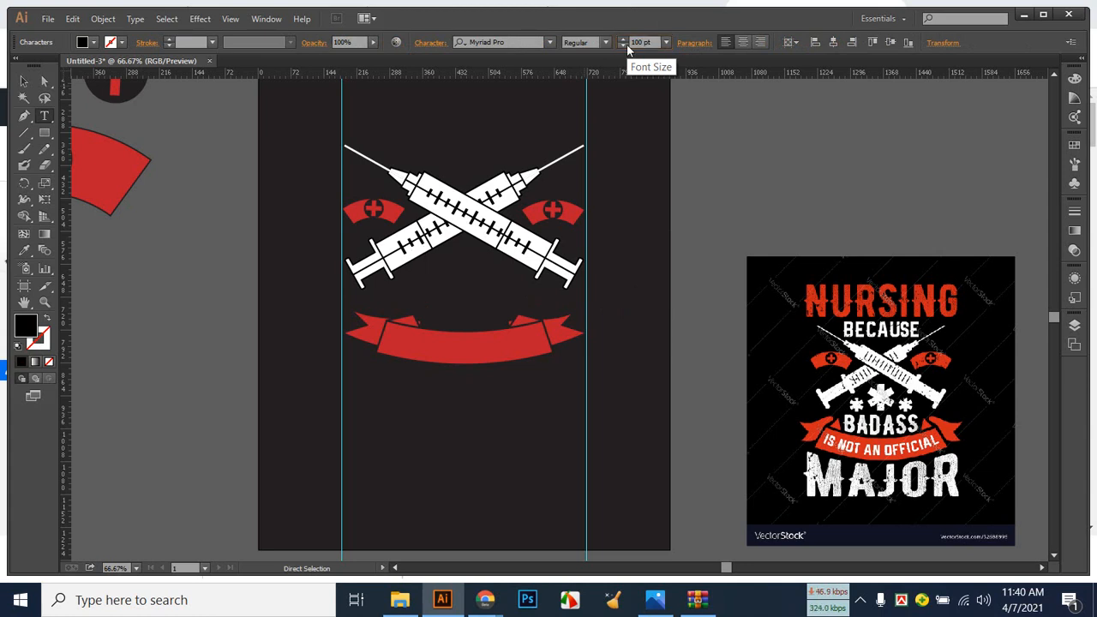
Enter the word BADASS in the new text object and give its letters a white fill.
{"action": "type", "text": "BA"}
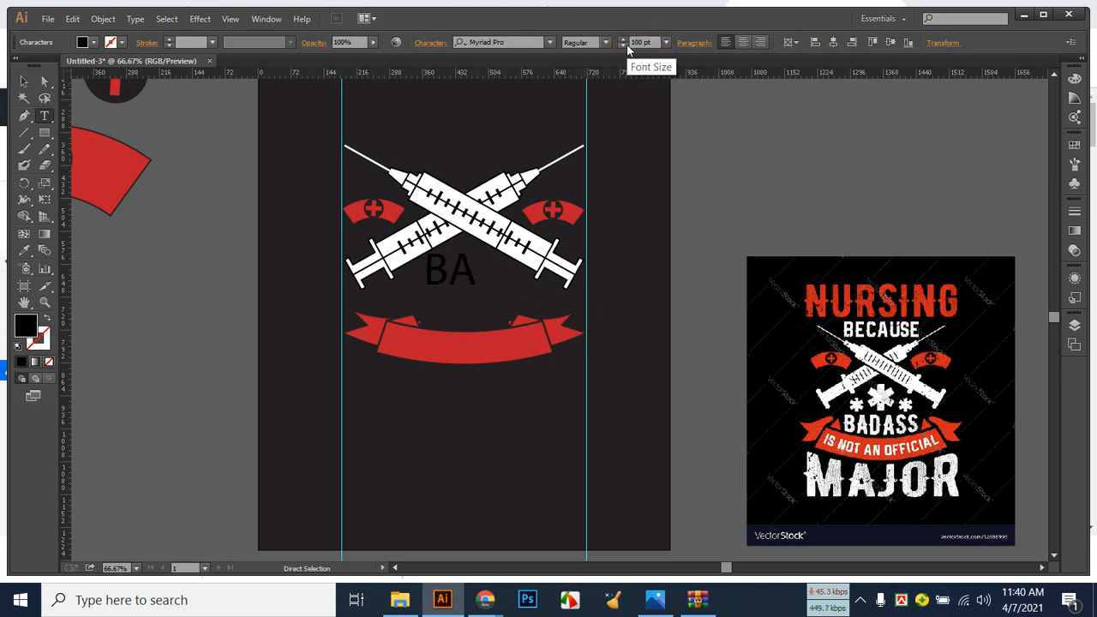
{"action": "type", "text": "DASS"}
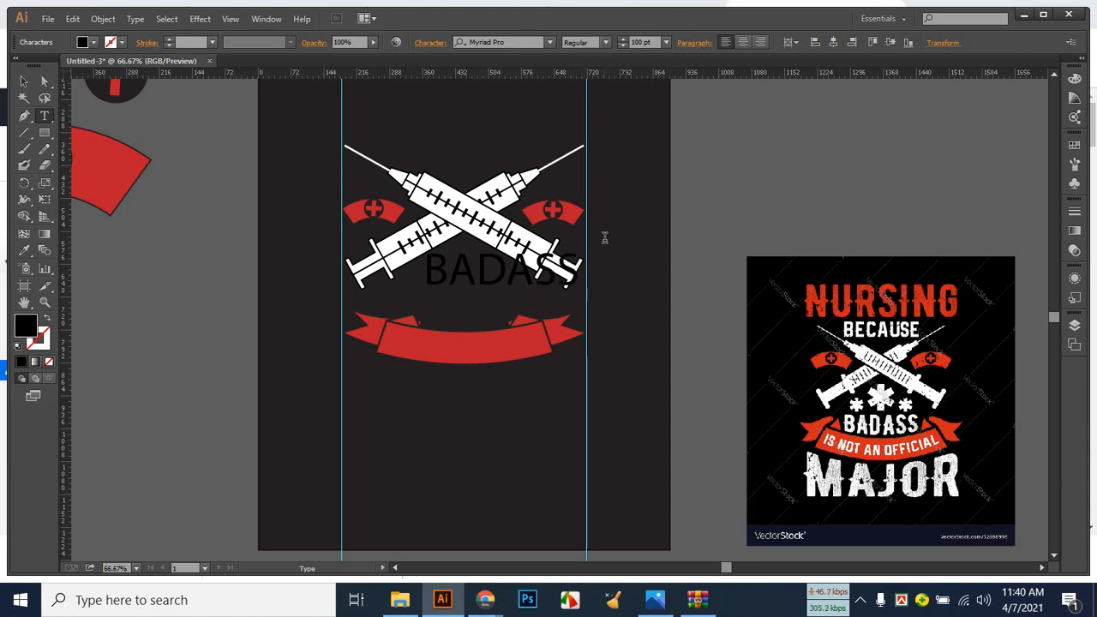
{"action": "left_click_drag", "start_coordinate": [583, 276], "coordinate": [426, 261]}
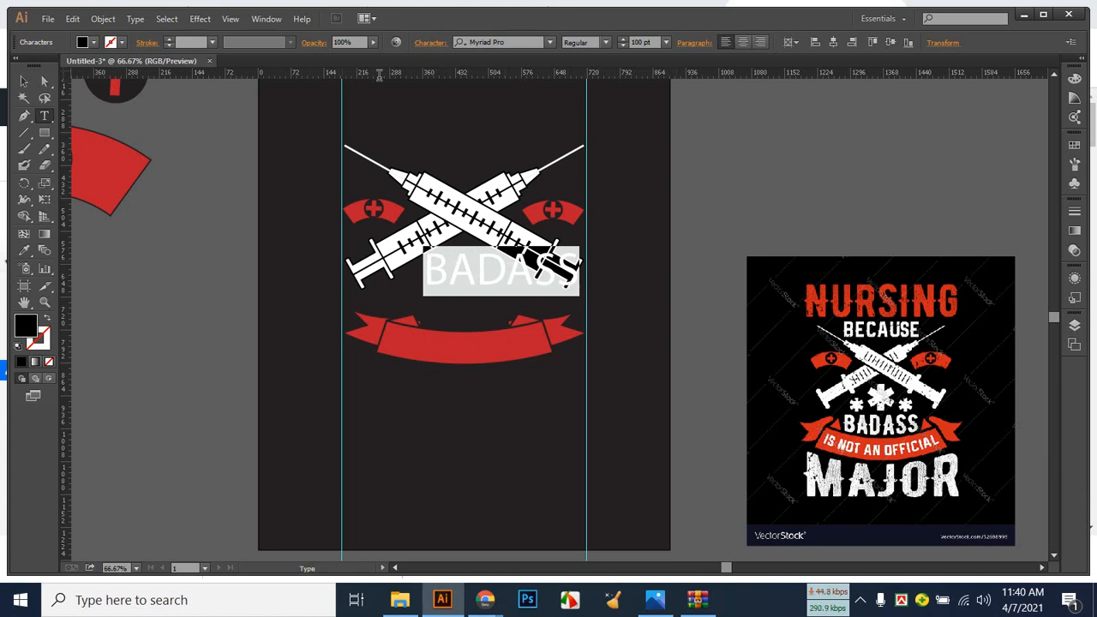
{"action": "left_click", "coordinate": [90, 42]}
{"action": "left_click", "coordinate": [29, 66]}
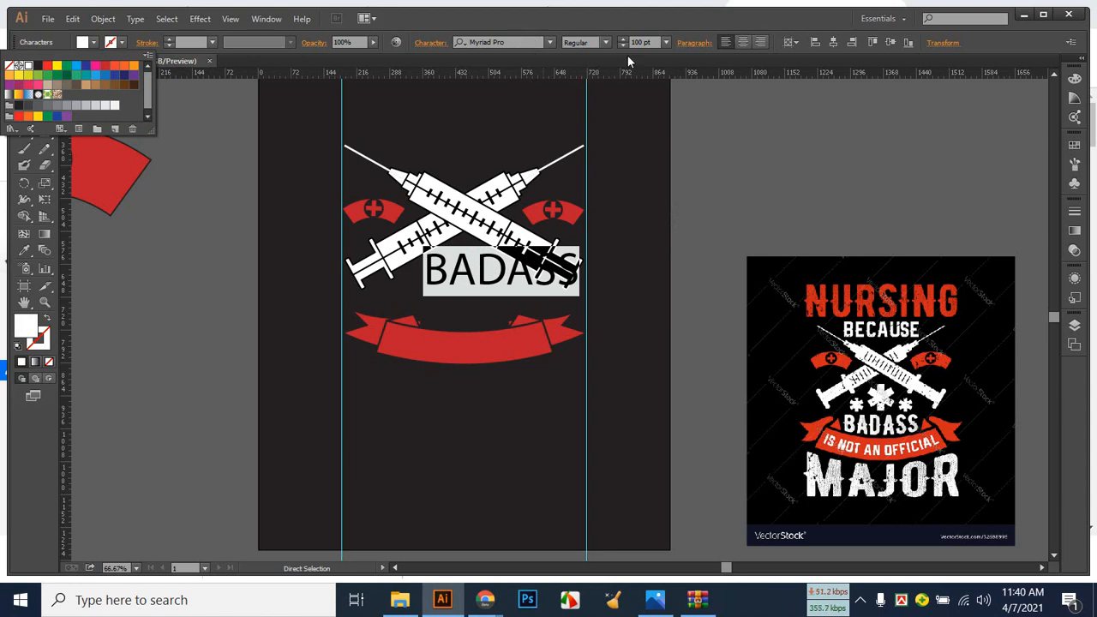
Reduce the font size of the BADASS text to 80 pt.
{"action": "scroll", "coordinate": [655, 42], "scroll_direction": "down", "scroll_amount": 5}
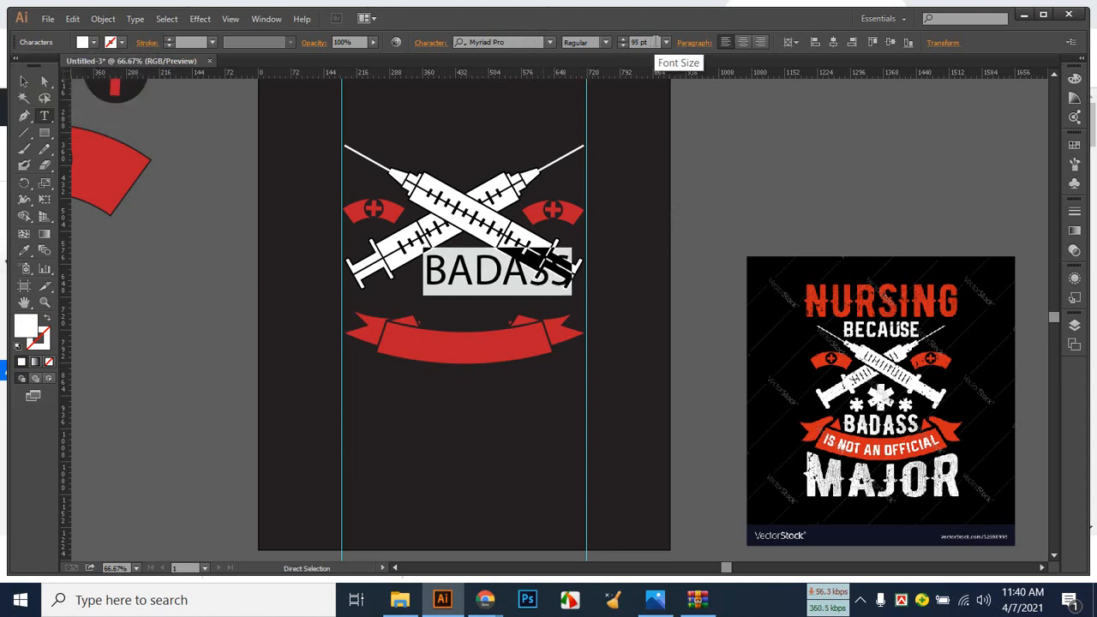
{"action": "scroll", "coordinate": [656, 41], "scroll_direction": "down", "scroll_amount": 5}
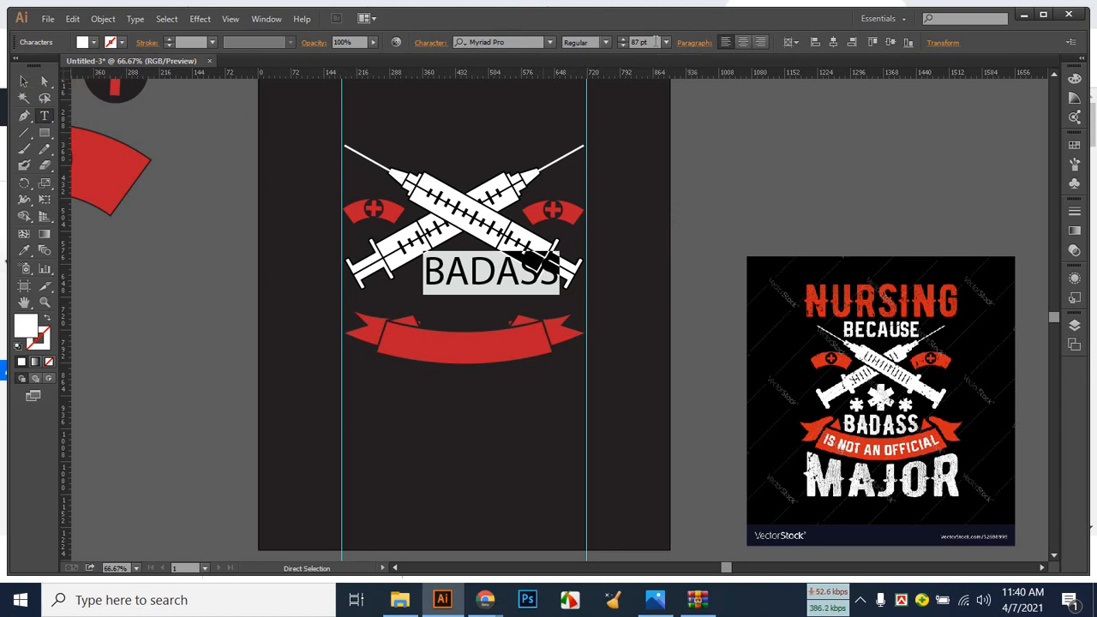
{"action": "key", "text": "BackSpace"}
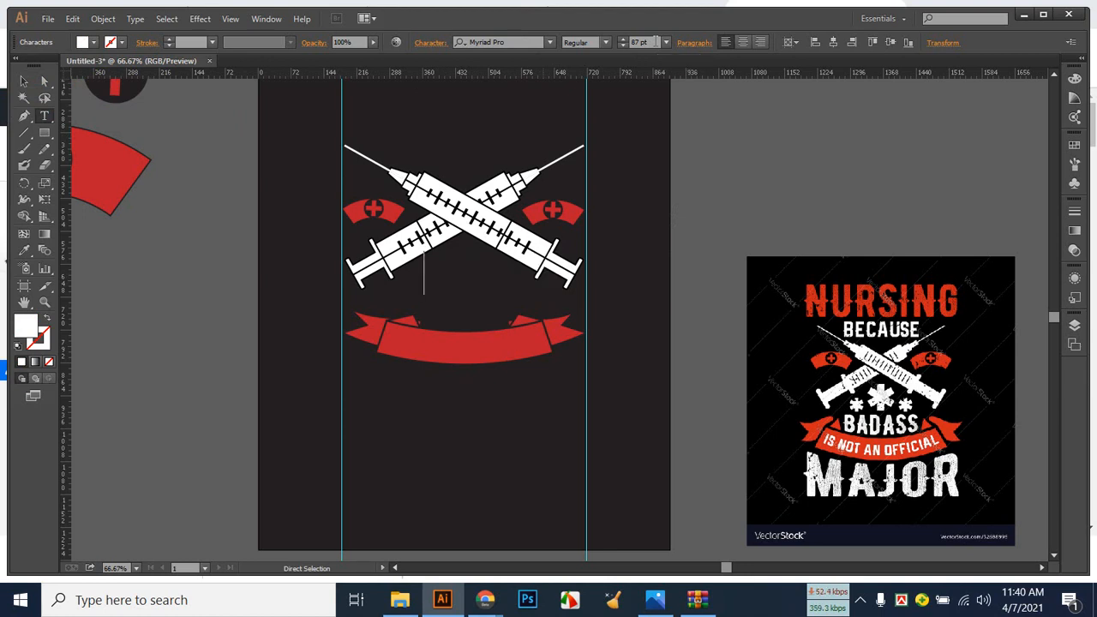
{"action": "key", "text": "ctrl+z"}
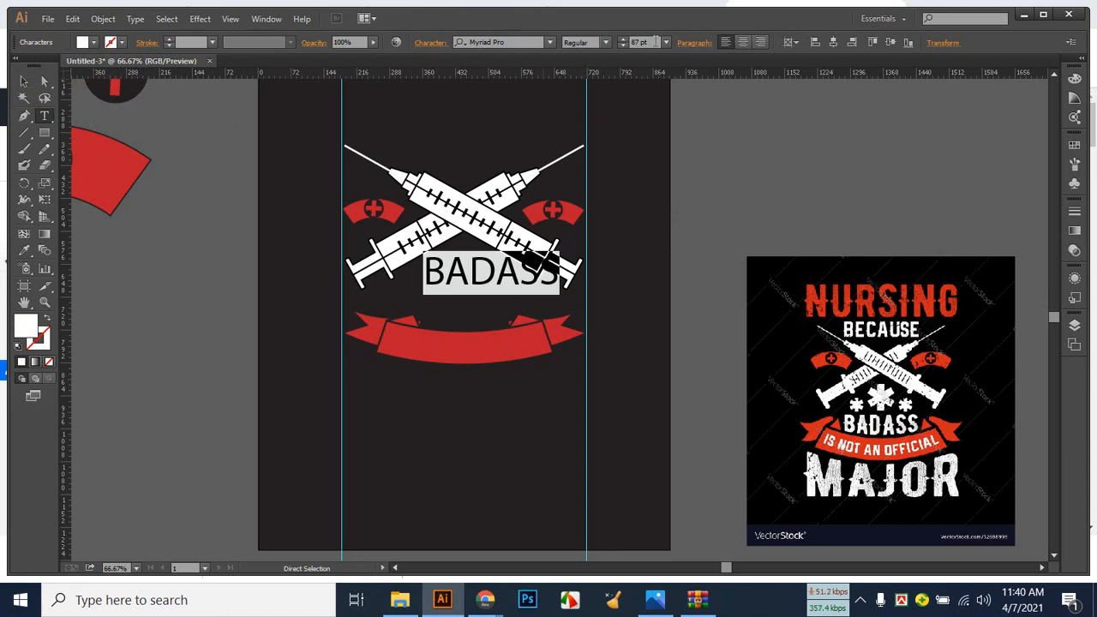
{"action": "left_click", "coordinate": [650, 41]}
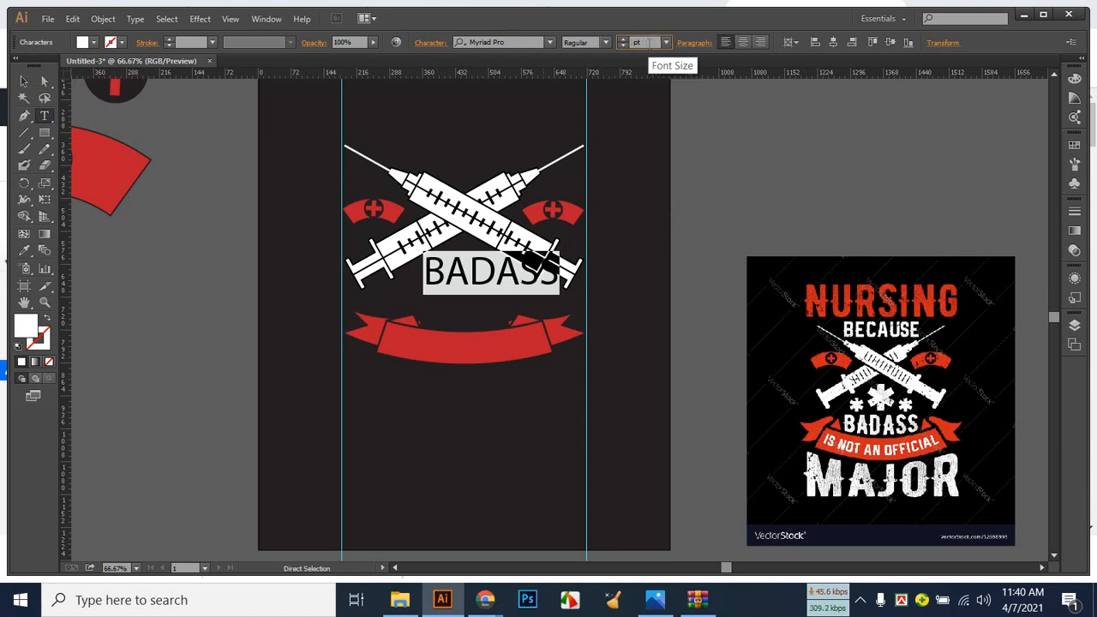
{"action": "key", "text": "Return"}
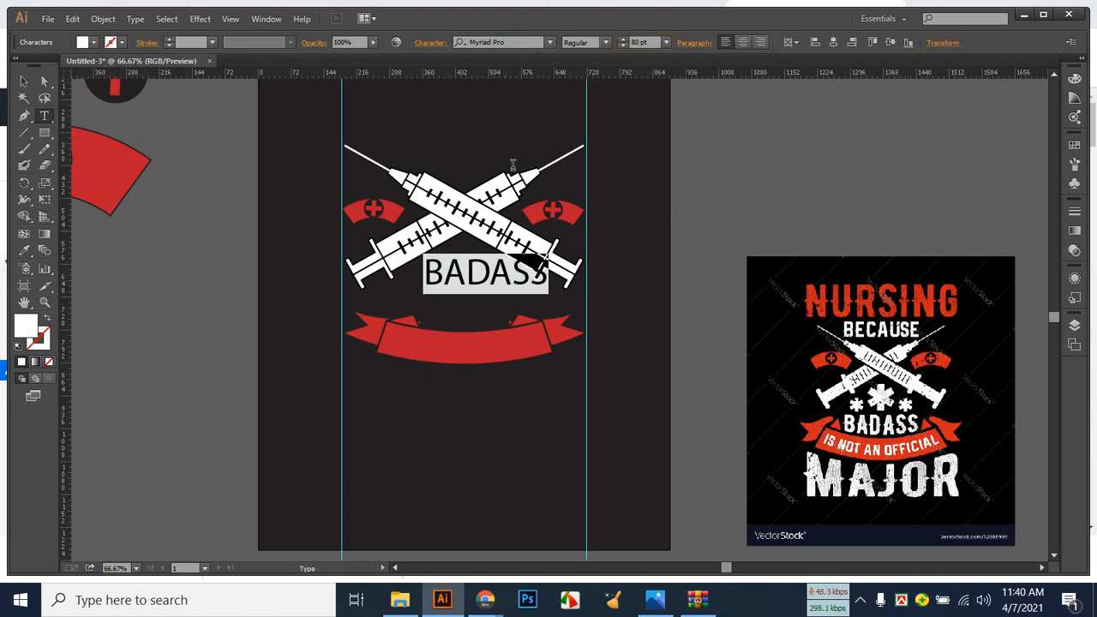
Try the Niagara Engraved font on the BADASS text, and preview the fonts after it up to PadmaAMJ.
{"action": "left_click", "coordinate": [552, 43]}
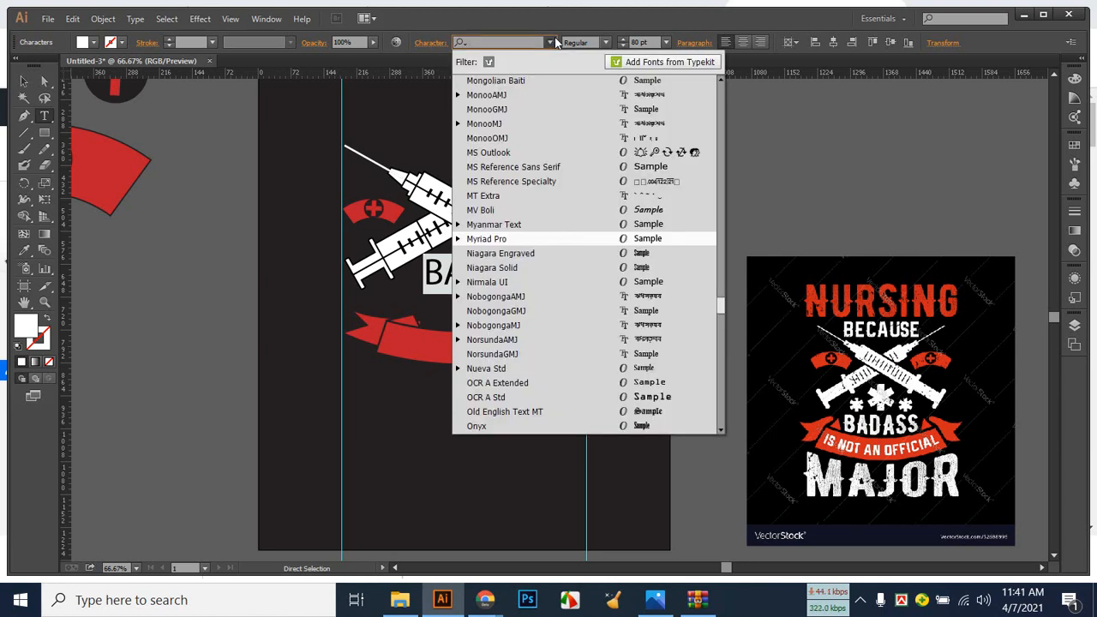
{"action": "left_click", "coordinate": [665, 255]}
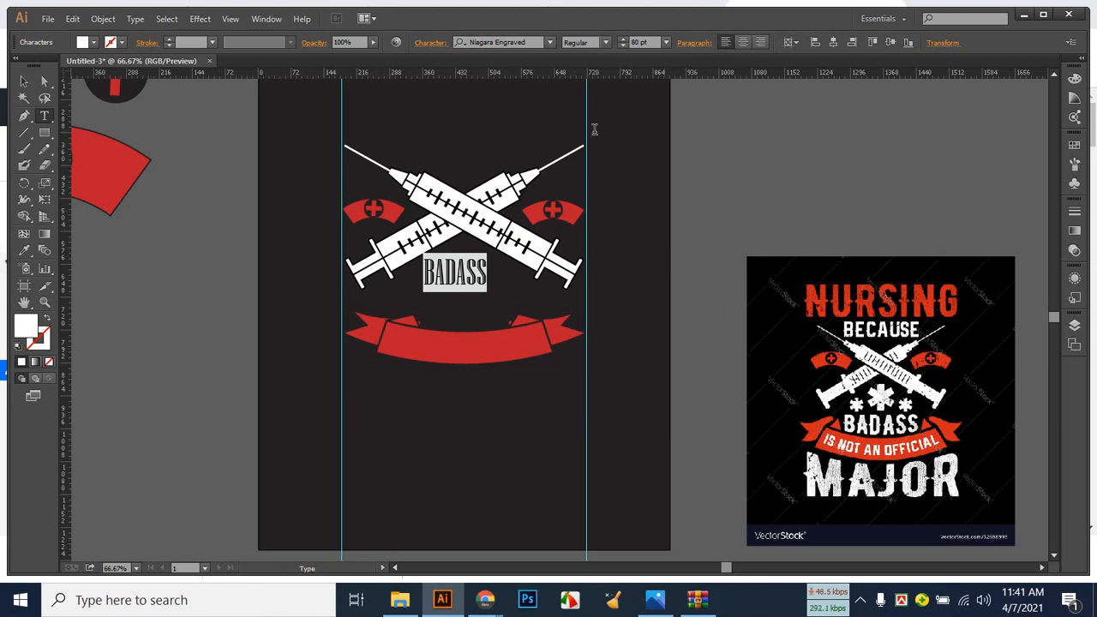
{"action": "left_click", "coordinate": [540, 41]}
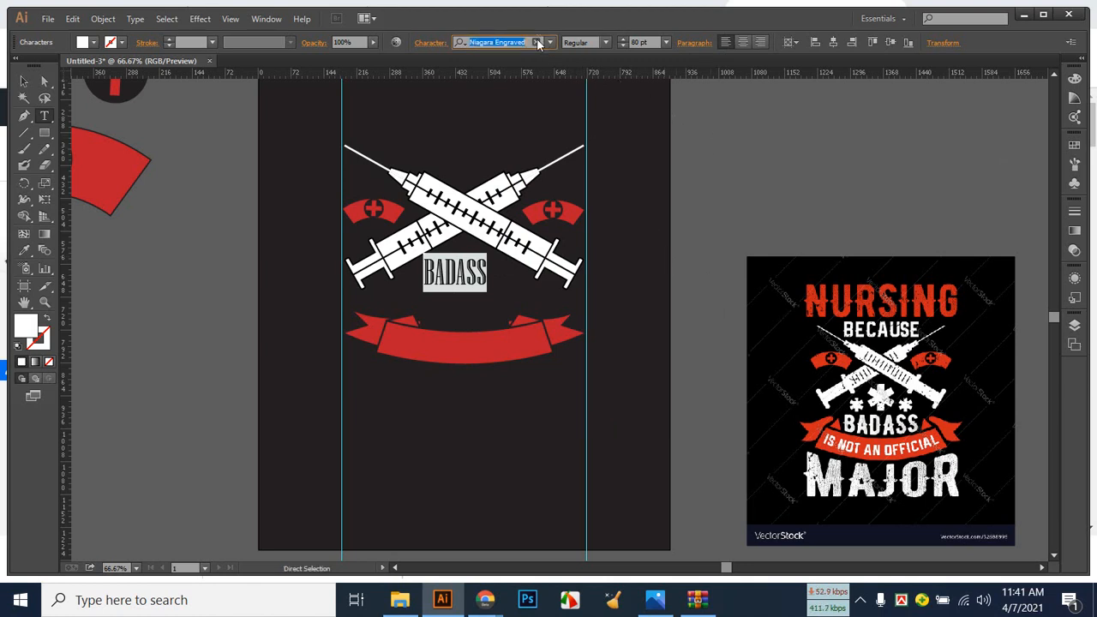
{"action": "key", "text": "Down"}
{"action": "key", "text": "Down"}
{"action": "key", "text": "Down"}
{"action": "key", "text": "Down"}
{"action": "key", "text": "Down"}
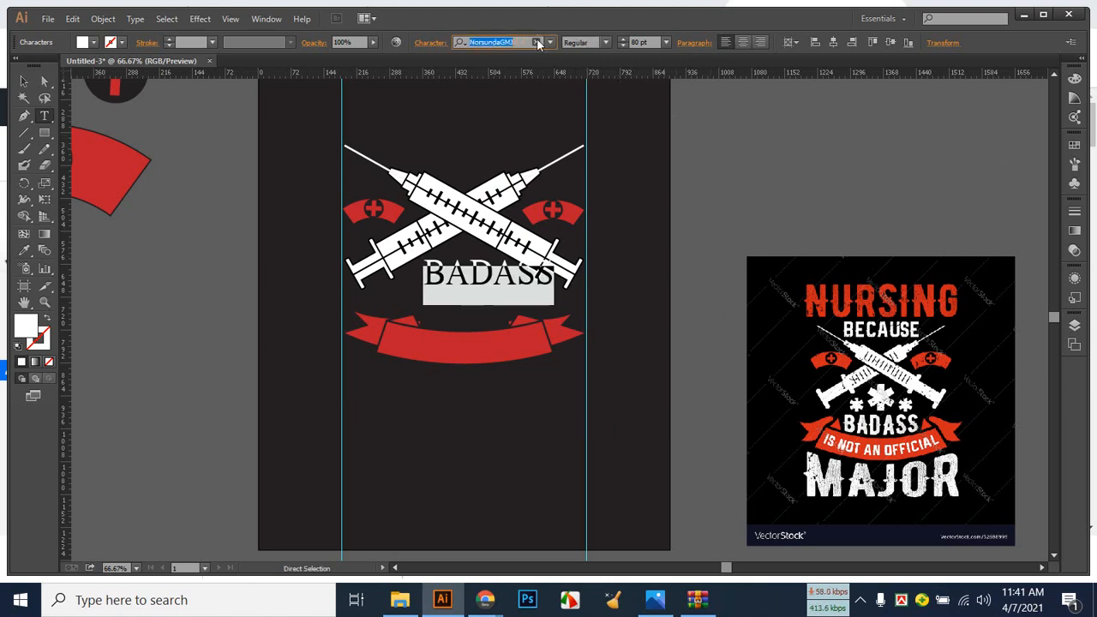
{"action": "key", "text": "Down"}
{"action": "key", "text": "Down"}
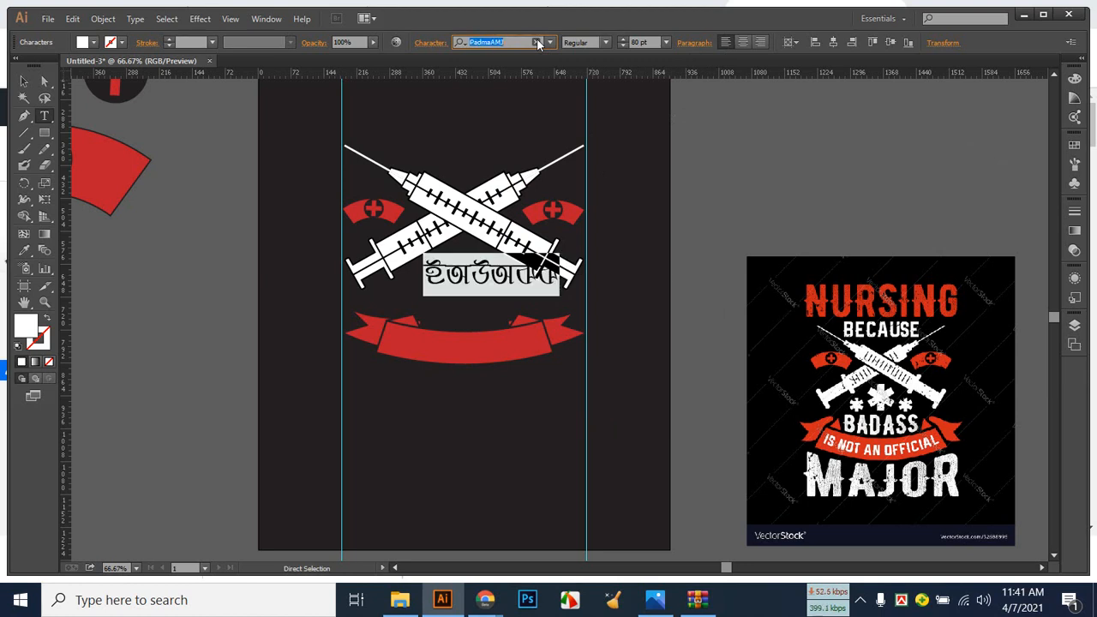
Preview the fonts backwards through the list on the BADASS text, as far as Matura MT Script Capitals.
{"action": "key", "text": "Up"}
{"action": "key", "text": "Up"}
{"action": "key", "text": "Up"}
{"action": "key", "text": "Up"}
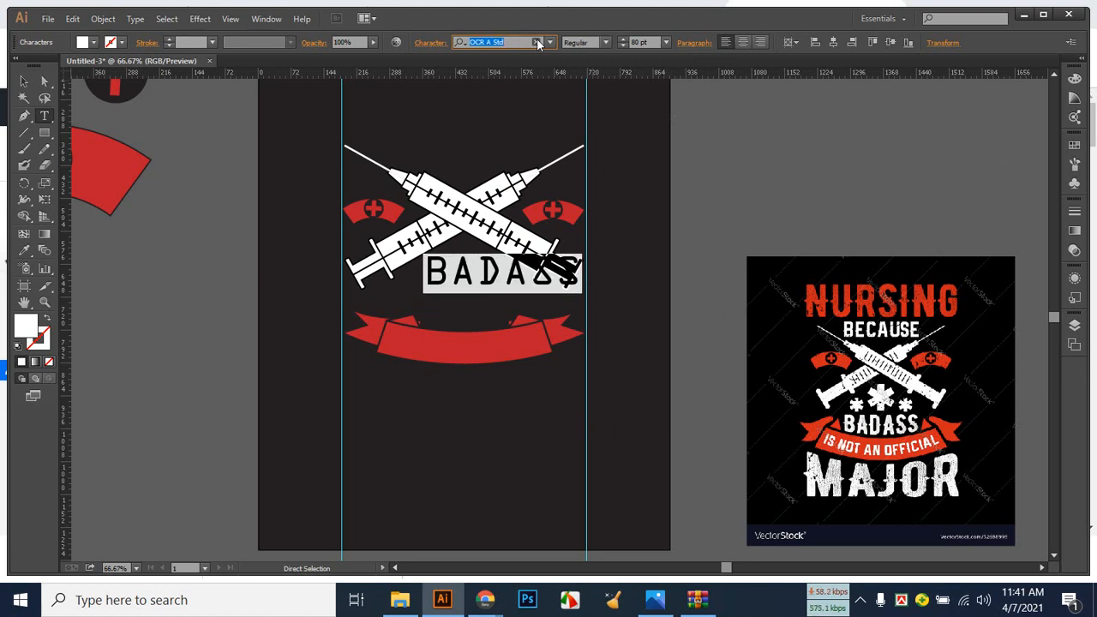
{"action": "key", "text": "Up"}
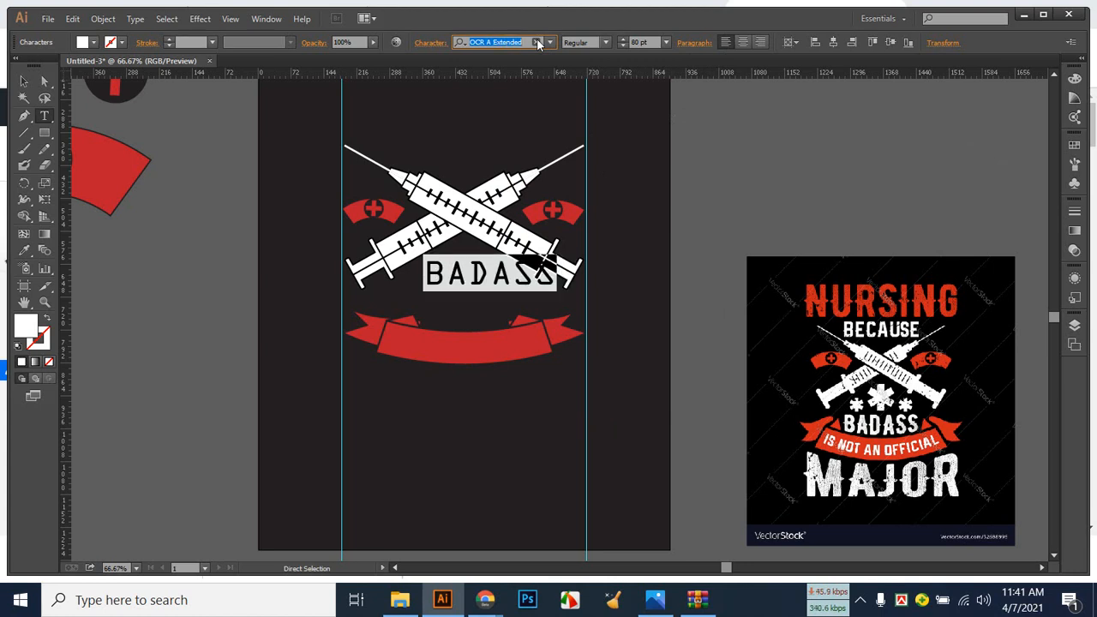
{"action": "key", "text": "Up"}
{"action": "key", "text": "Up"}
{"action": "key", "text": "Up"}
{"action": "key", "text": "Up"}
{"action": "key", "text": "Up"}
{"action": "key", "text": "Up"}
{"action": "key", "text": "Up"}
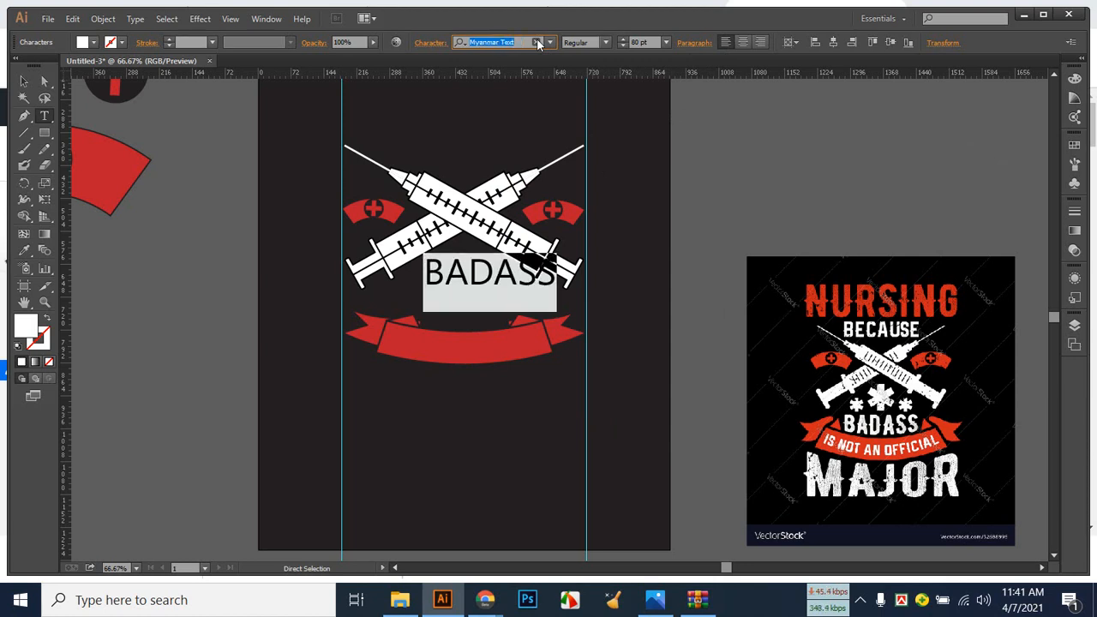
{"action": "key", "text": "Up"}
{"action": "key", "text": "Up"}
{"action": "key", "text": "Up"}
{"action": "key", "text": "Up"}
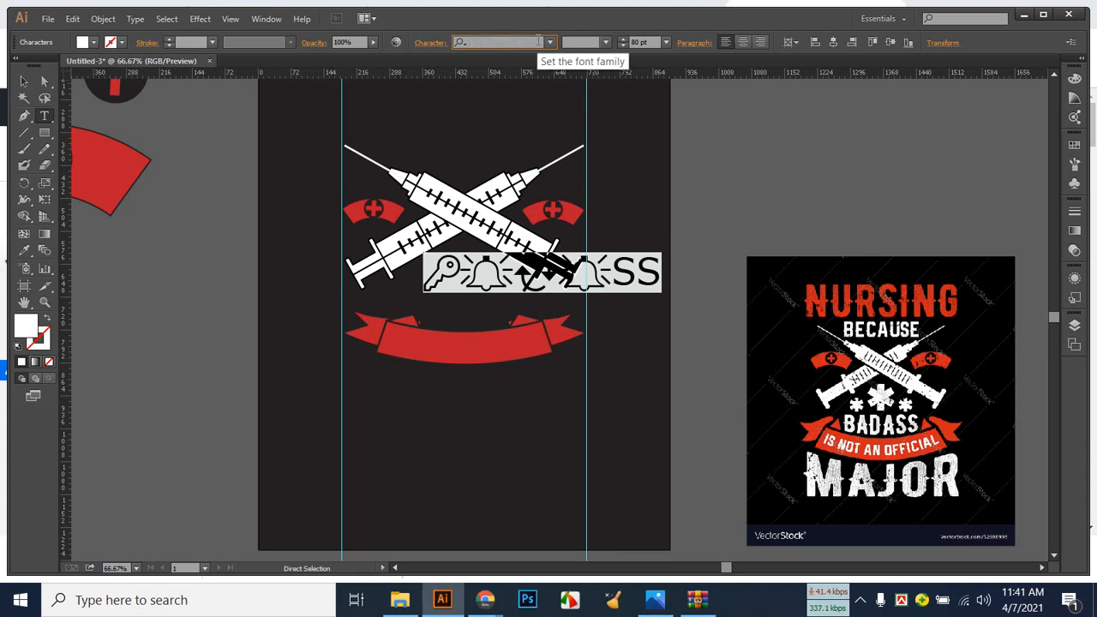
{"action": "key", "text": "Up"}
{"action": "key", "text": "Up"}
{"action": "key", "text": "Up"}
{"action": "key", "text": "Up"}
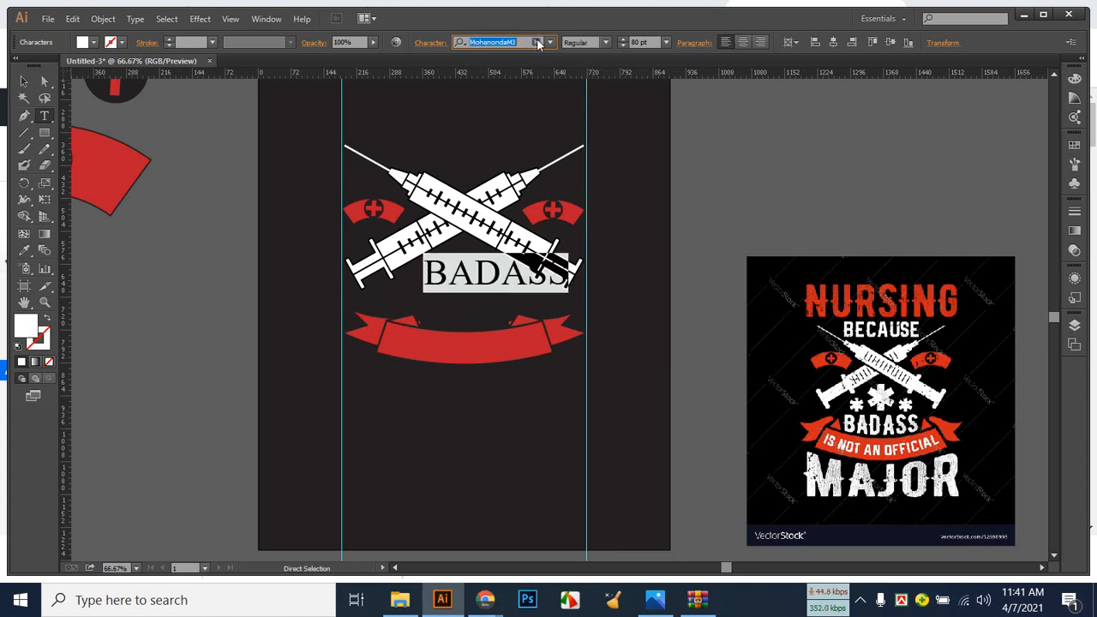
{"action": "key", "text": "Up"}
{"action": "key", "text": "Up"}
{"action": "key", "text": "Up"}
{"action": "key", "text": "Up"}
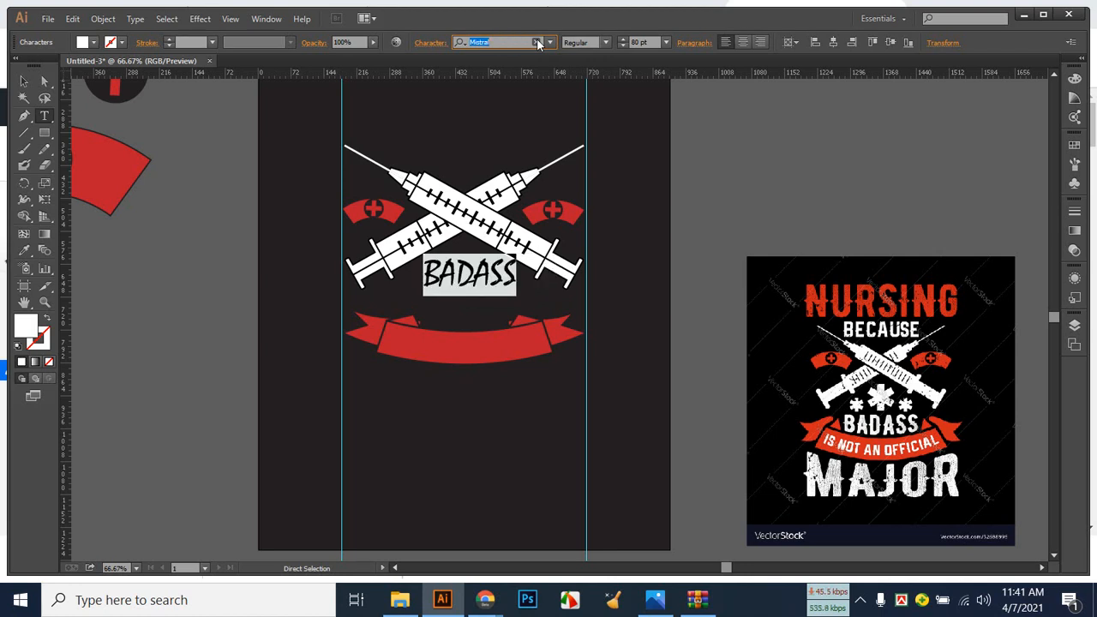
{"action": "key", "text": "Up"}
{"action": "key", "text": "Up"}
{"action": "key", "text": "Up"}
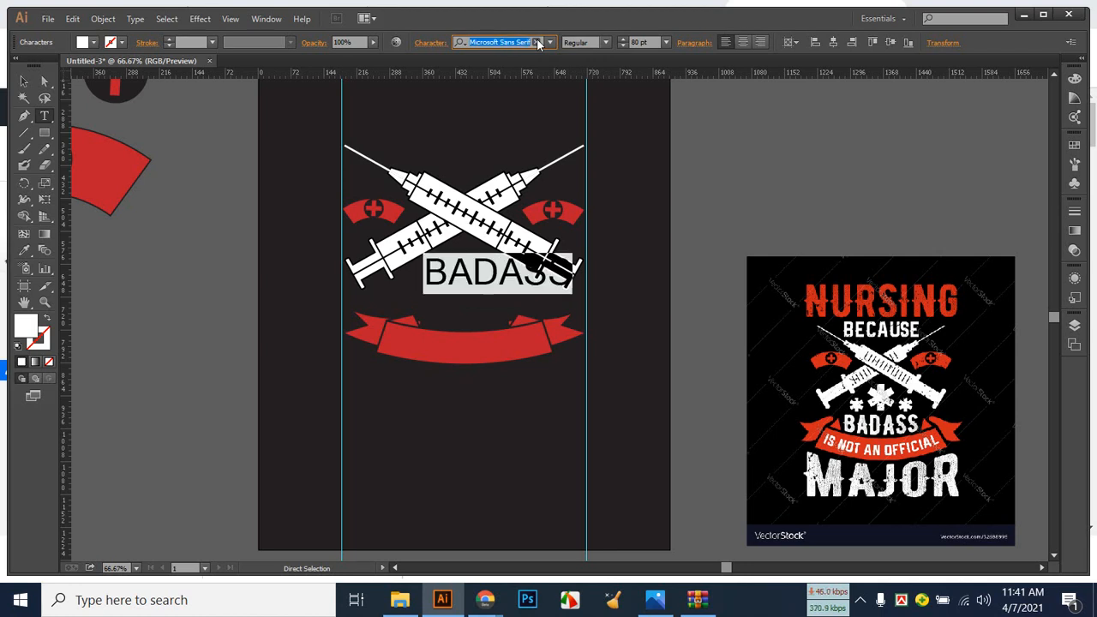
{"action": "key", "text": "Up"}
{"action": "key", "text": "Up"}
{"action": "key", "text": "Up"}
{"action": "key", "text": "Up"}
{"action": "key", "text": "Up"}
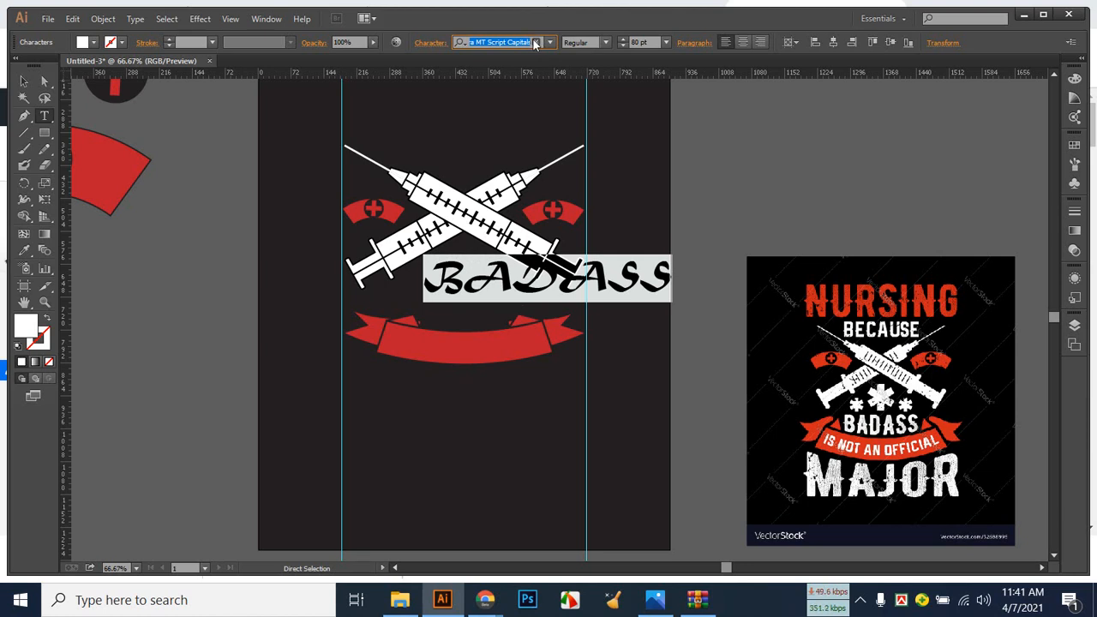
Try the Gill Sans Ultra Bold Condensed font on the BADASS text.
{"action": "left_click", "coordinate": [553, 44]}
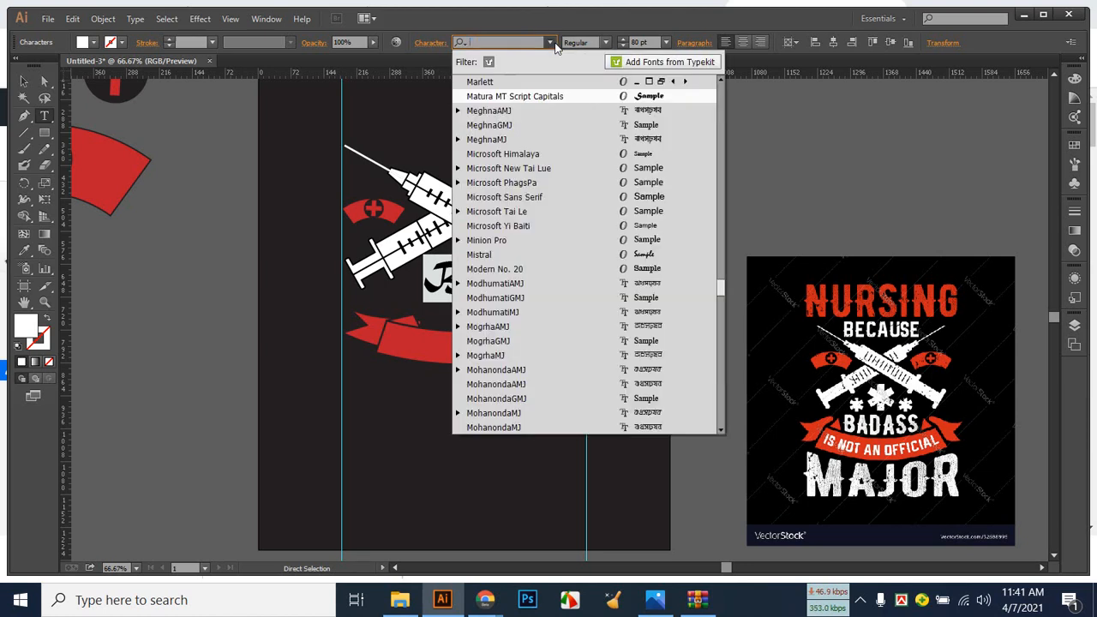
{"action": "scroll", "coordinate": [593, 157], "scroll_direction": "up", "scroll_amount": 5}
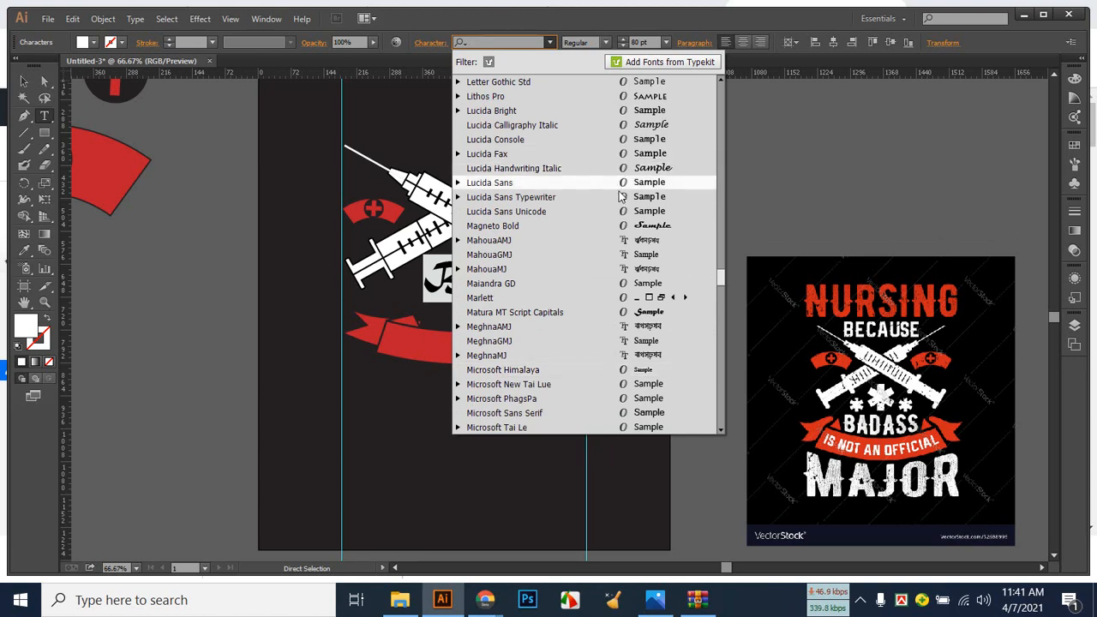
{"action": "scroll", "coordinate": [631, 174], "scroll_direction": "up", "scroll_amount": 3}
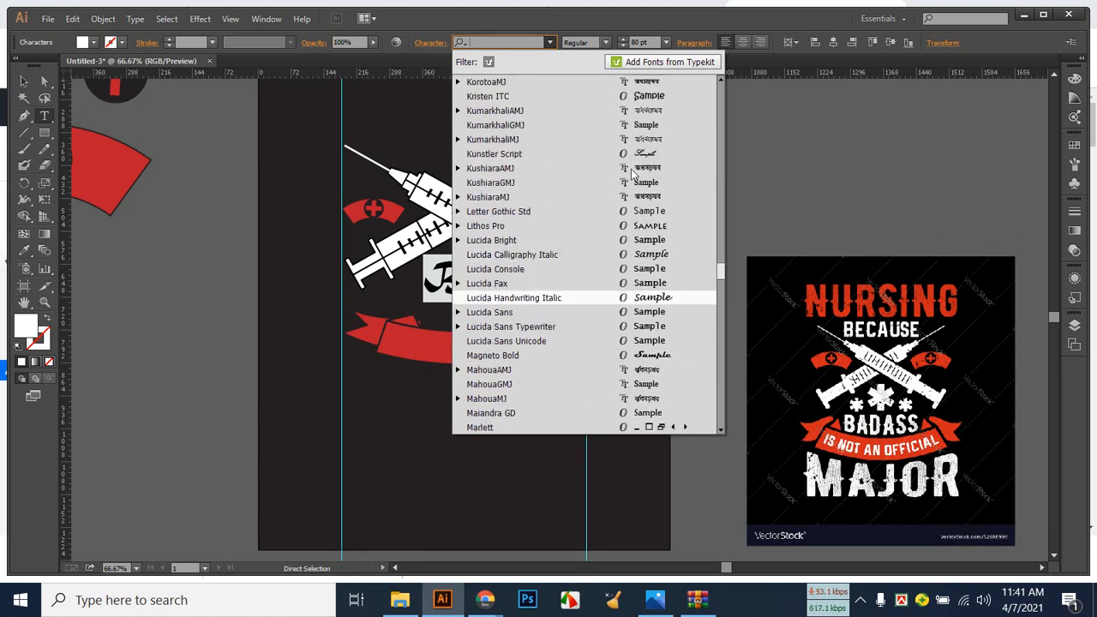
{"action": "scroll", "coordinate": [631, 174], "scroll_direction": "up", "scroll_amount": 3}
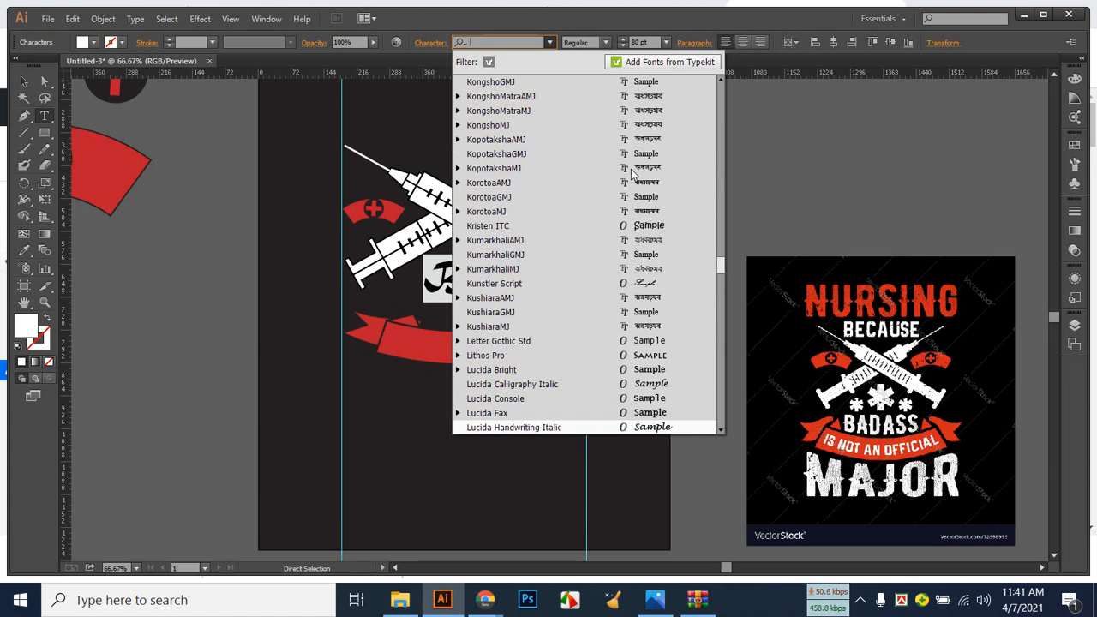
{"action": "scroll", "coordinate": [651, 206], "scroll_direction": "up", "scroll_amount": 3}
{"action": "scroll", "coordinate": [652, 206], "scroll_direction": "up", "scroll_amount": 15}
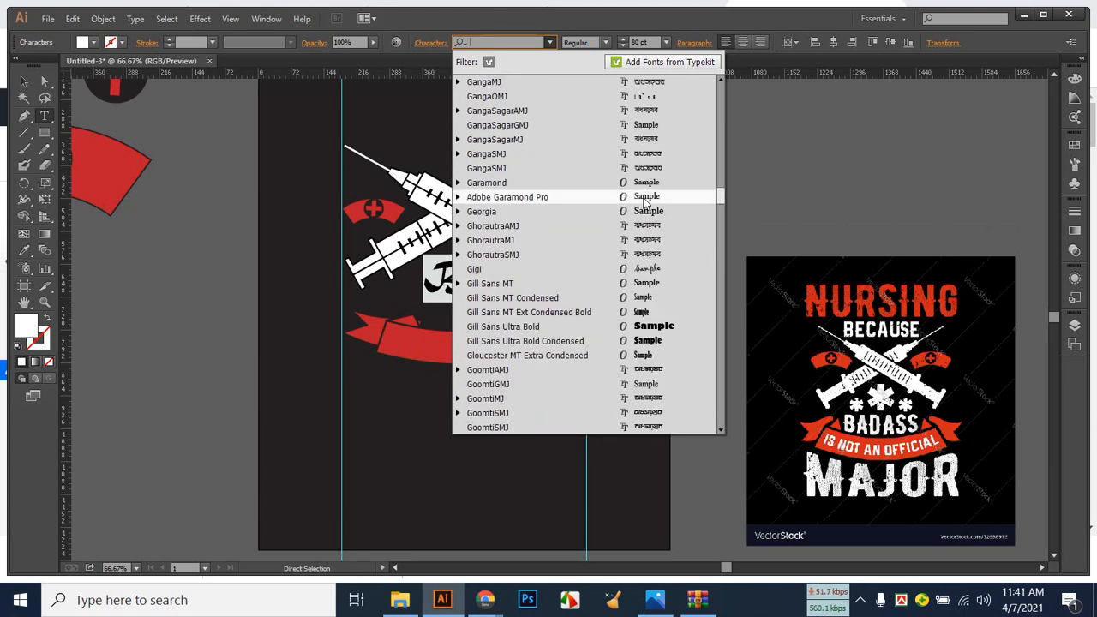
{"action": "left_click", "coordinate": [661, 340]}
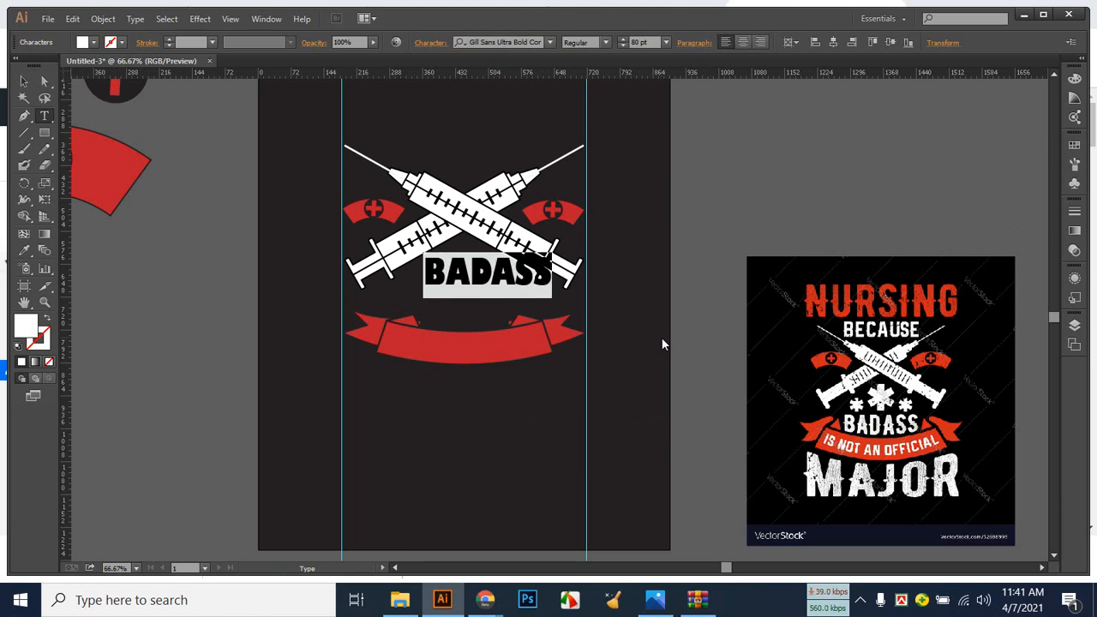
Try the GoomtiGMJ font on the BADASS text and check its available styles.
{"action": "left_click", "coordinate": [547, 42]}
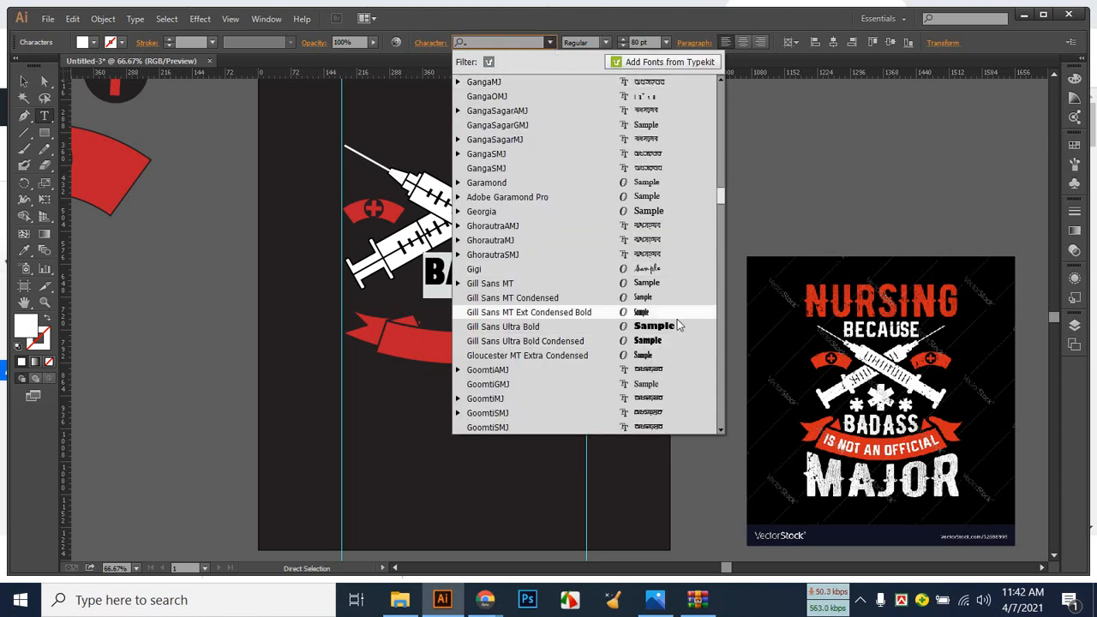
{"action": "left_click", "coordinate": [663, 384]}
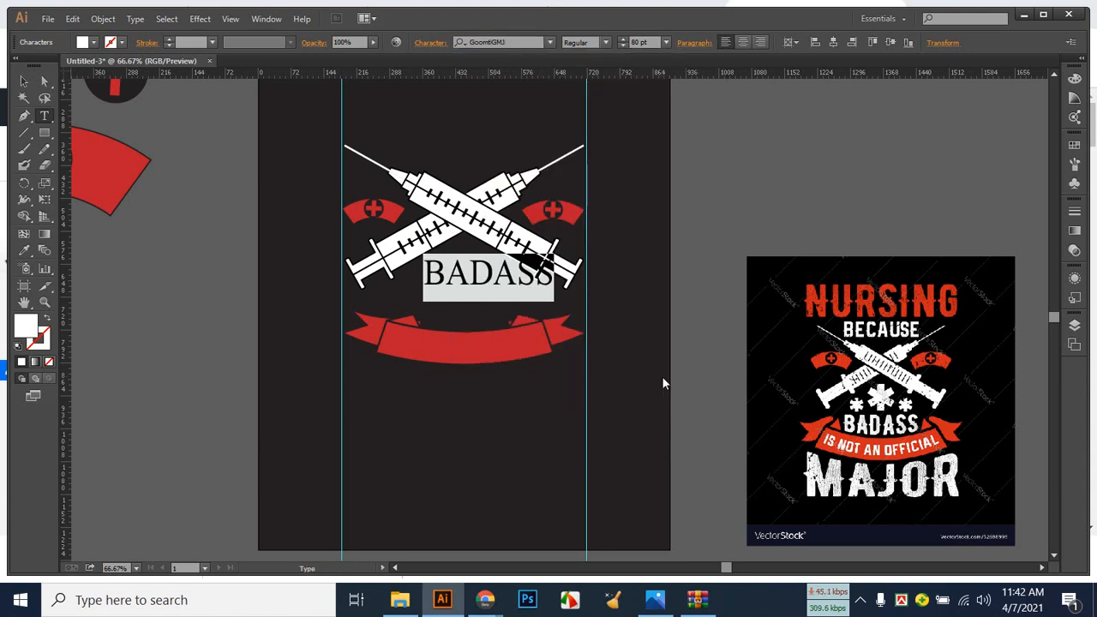
{"action": "left_click", "coordinate": [606, 43]}
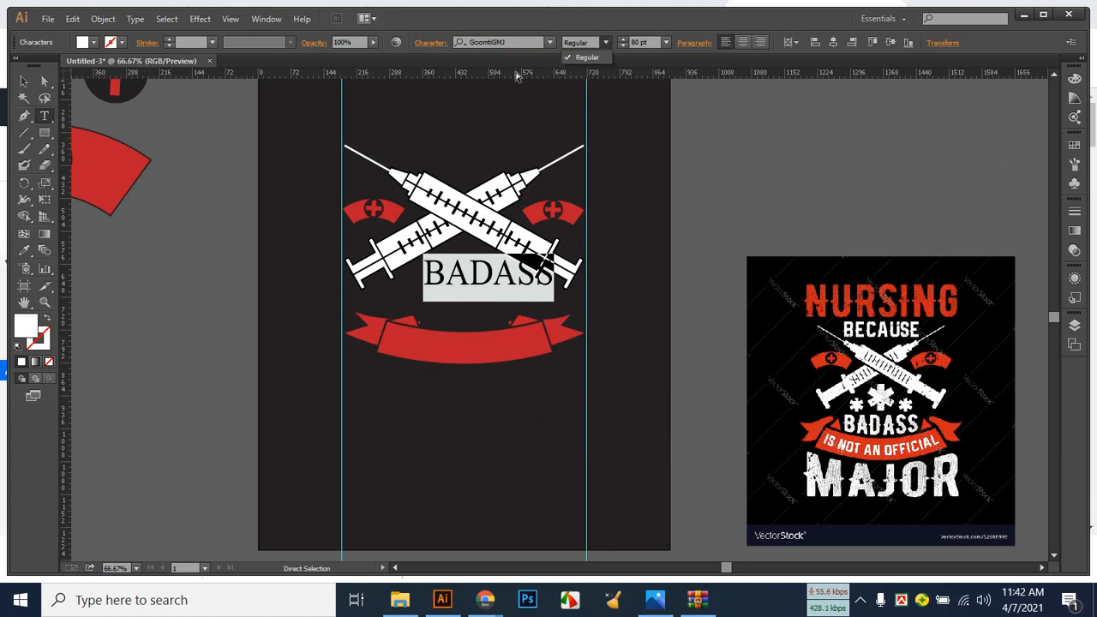
Set the font of the BADASS text to Bahnschrift.
{"action": "left_click", "coordinate": [512, 43]}
{"action": "left_click", "coordinate": [550, 42]}
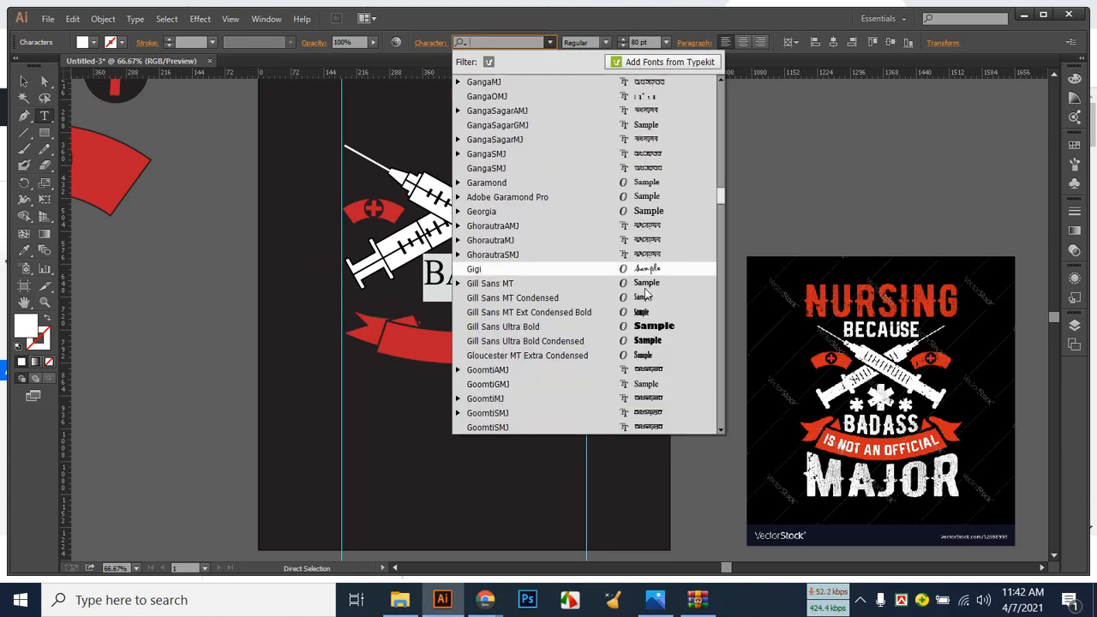
{"action": "left_click_drag", "start_coordinate": [721, 196], "coordinate": [721, 79]}
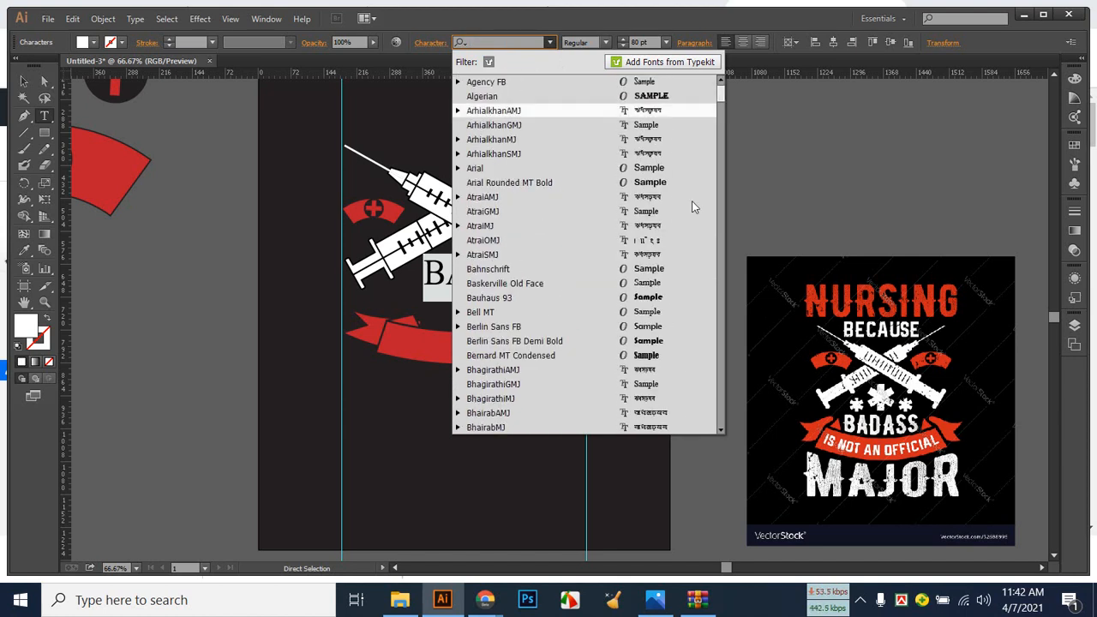
{"action": "left_click", "coordinate": [658, 270]}
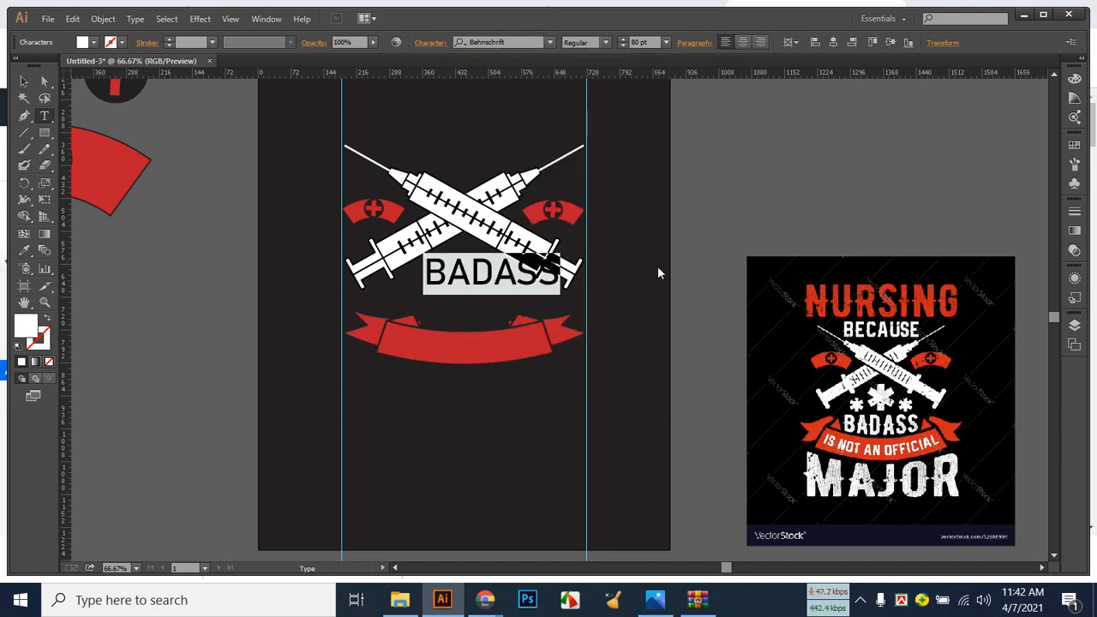
Move the BADASS text down over the upper edge of the red ribbon and narrow it to about 254 px wide.
{"action": "left_click", "coordinate": [24, 81]}
{"action": "left_click_drag", "start_coordinate": [482, 271], "coordinate": [478, 317]}
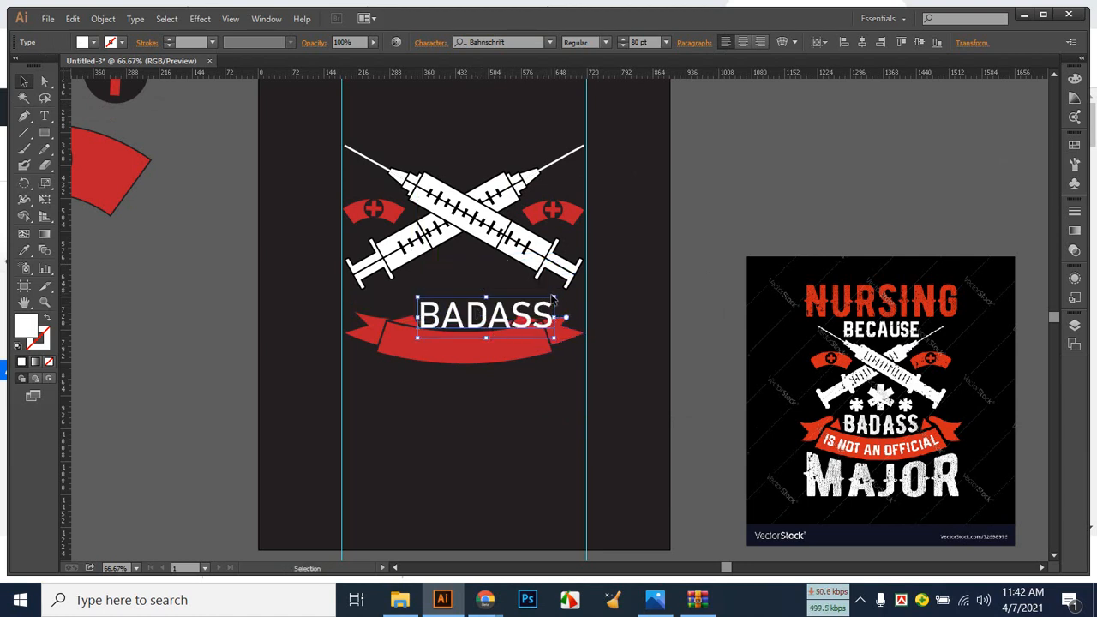
{"action": "left_click_drag", "start_coordinate": [554, 298], "coordinate": [535, 298]}
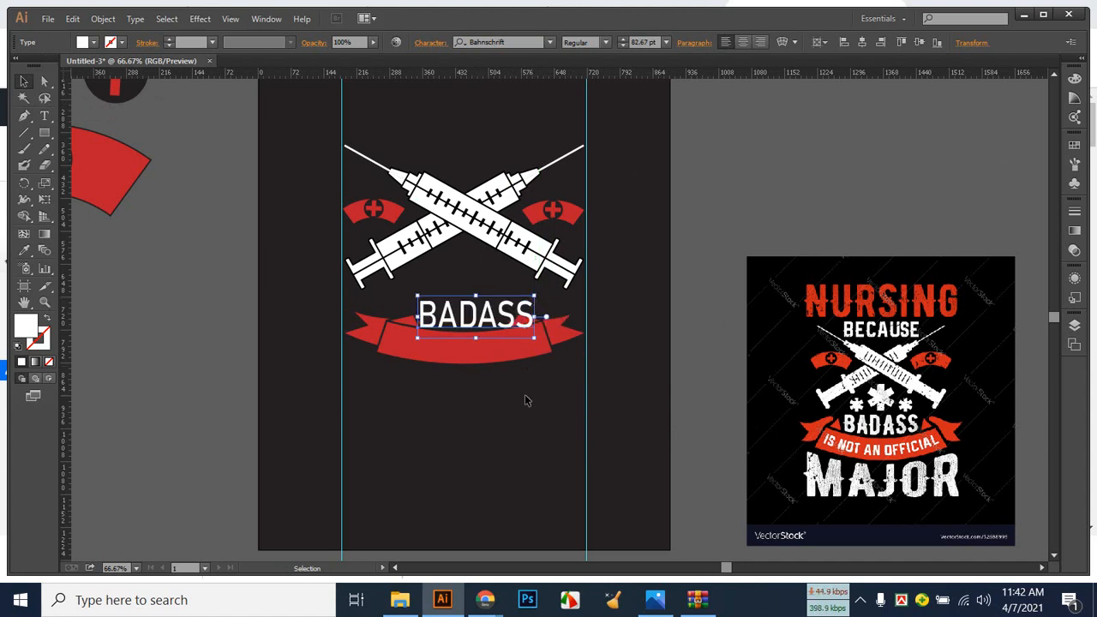
{"action": "left_click", "coordinate": [479, 338]}
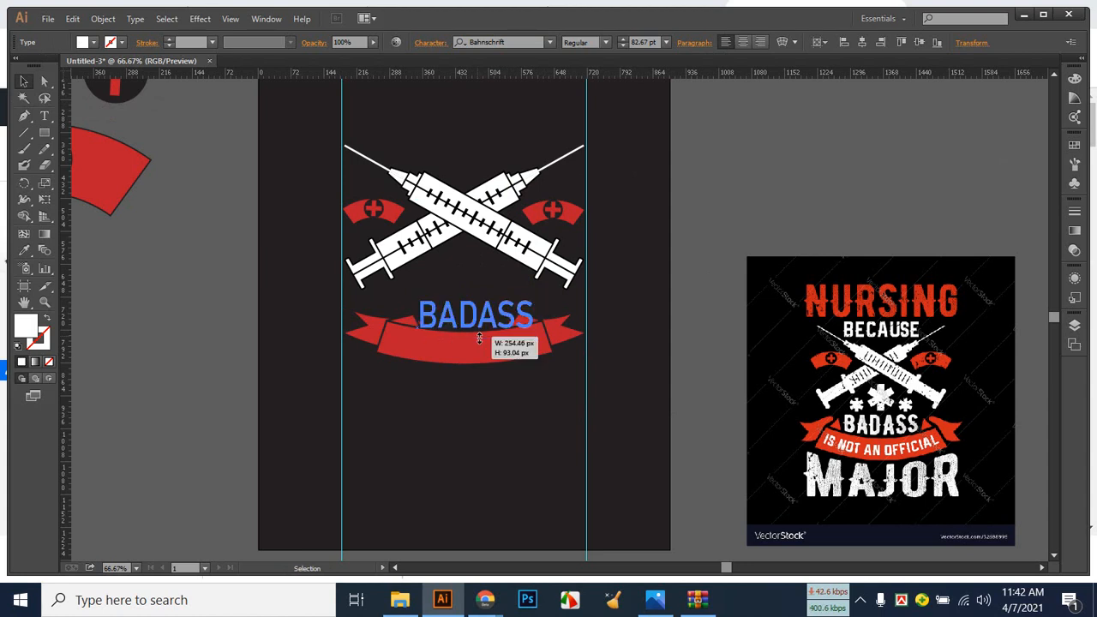
{"action": "left_click", "coordinate": [526, 416]}
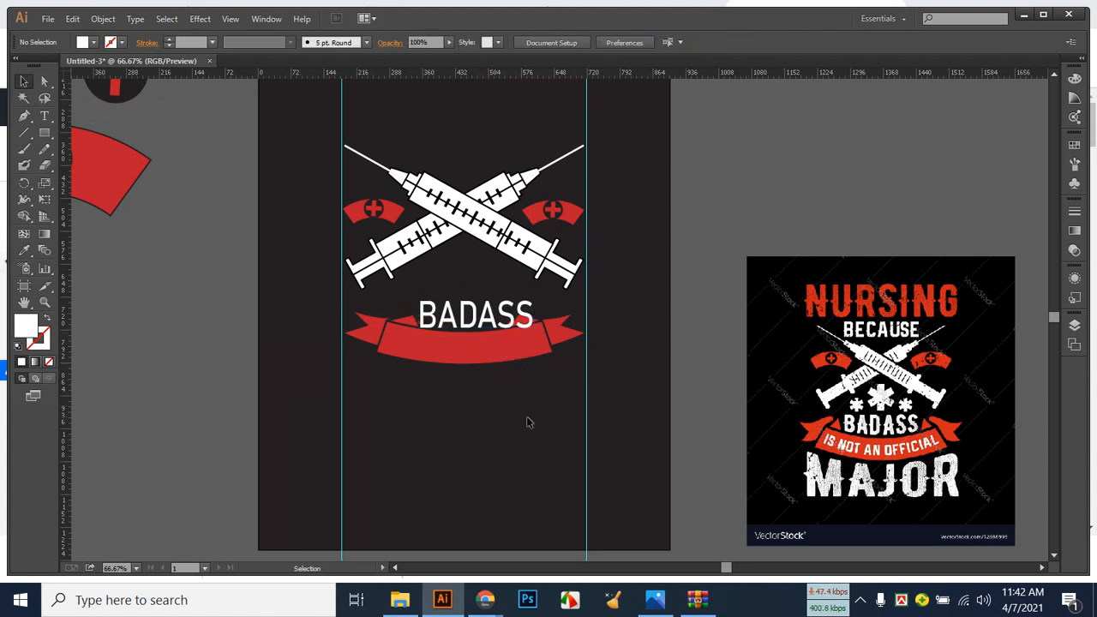
Centre the BADASS text horizontally over the ribbon.
{"action": "left_click", "coordinate": [495, 321]}
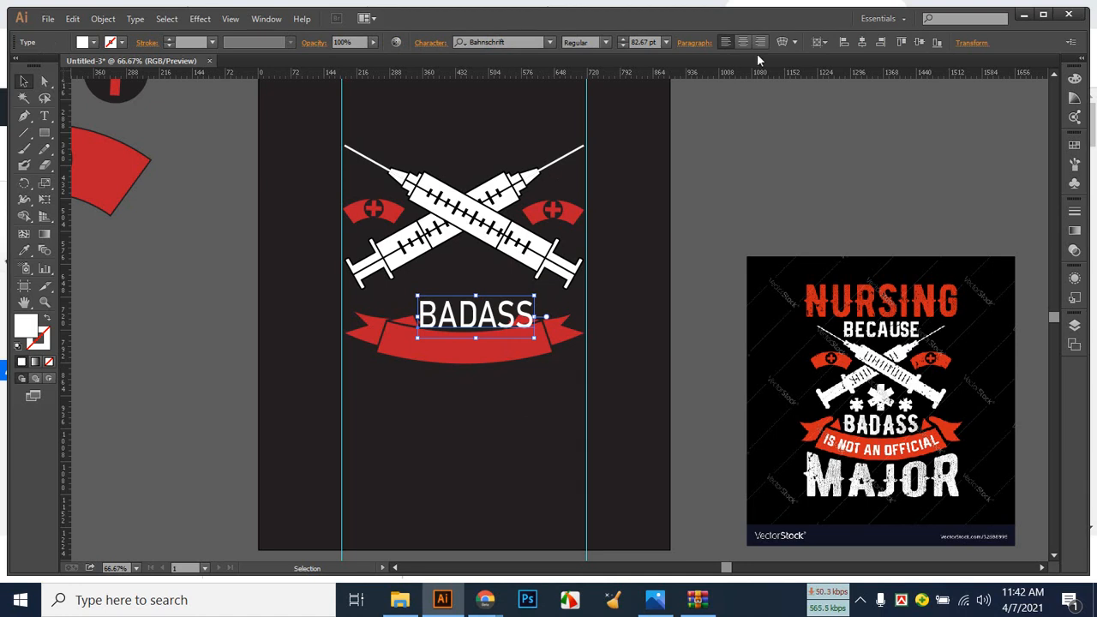
{"action": "left_click", "coordinate": [860, 43]}
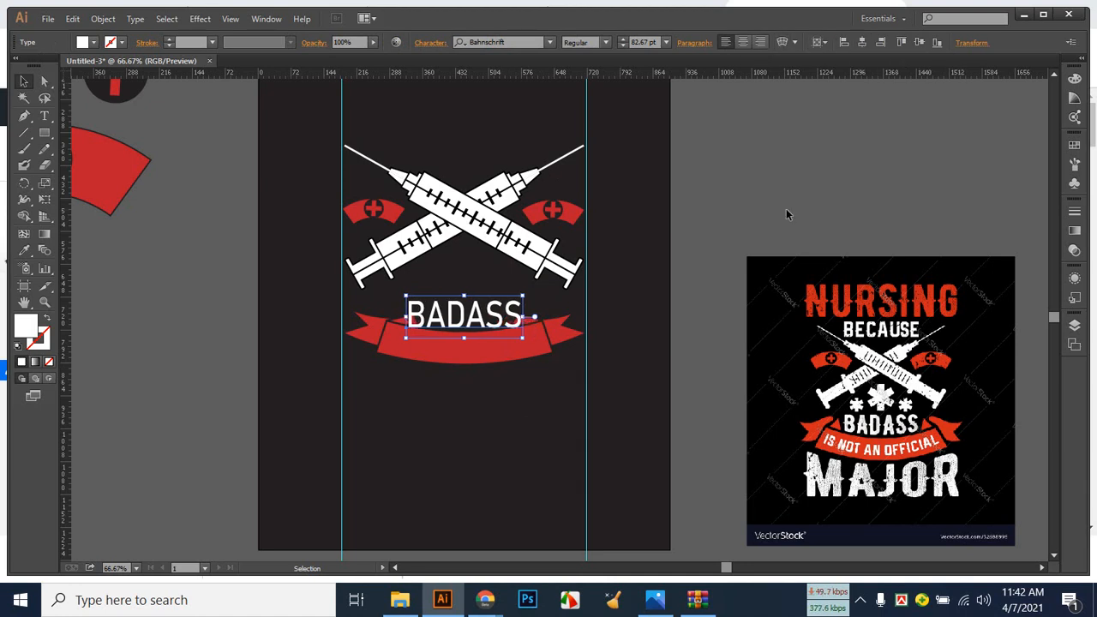
{"action": "left_click", "coordinate": [540, 454]}
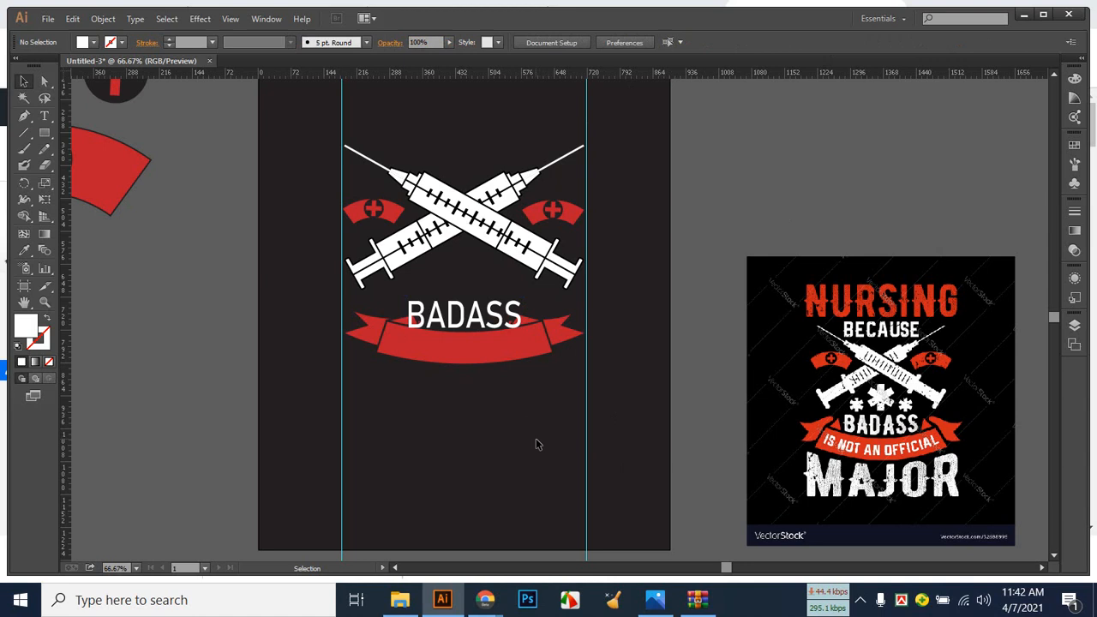
{"action": "left_click", "coordinate": [521, 344]}
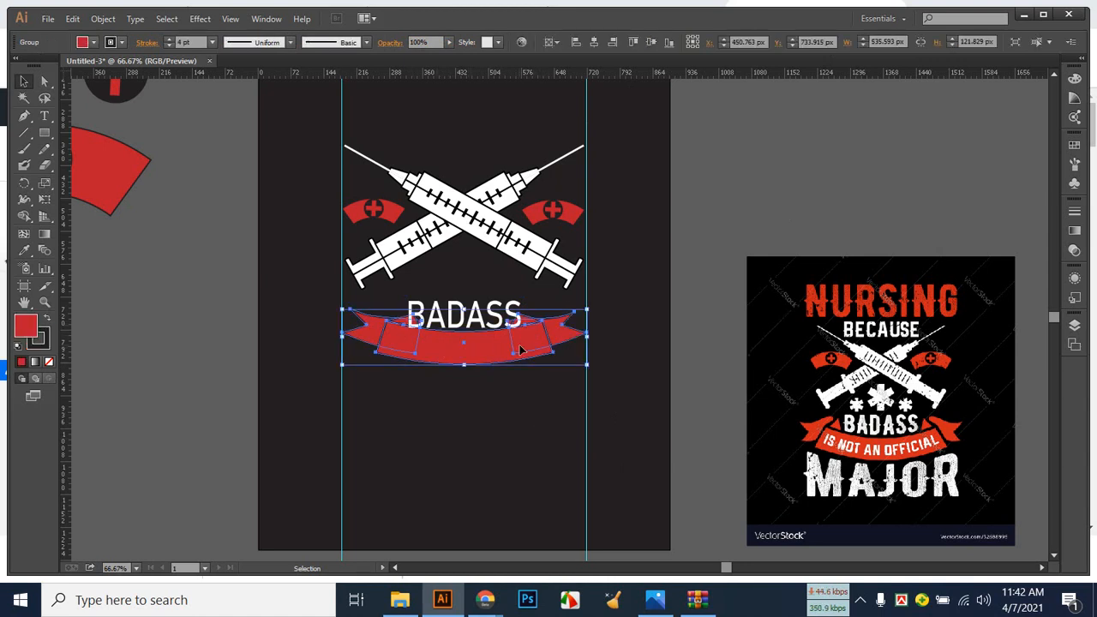
{"action": "left_click", "coordinate": [518, 417]}
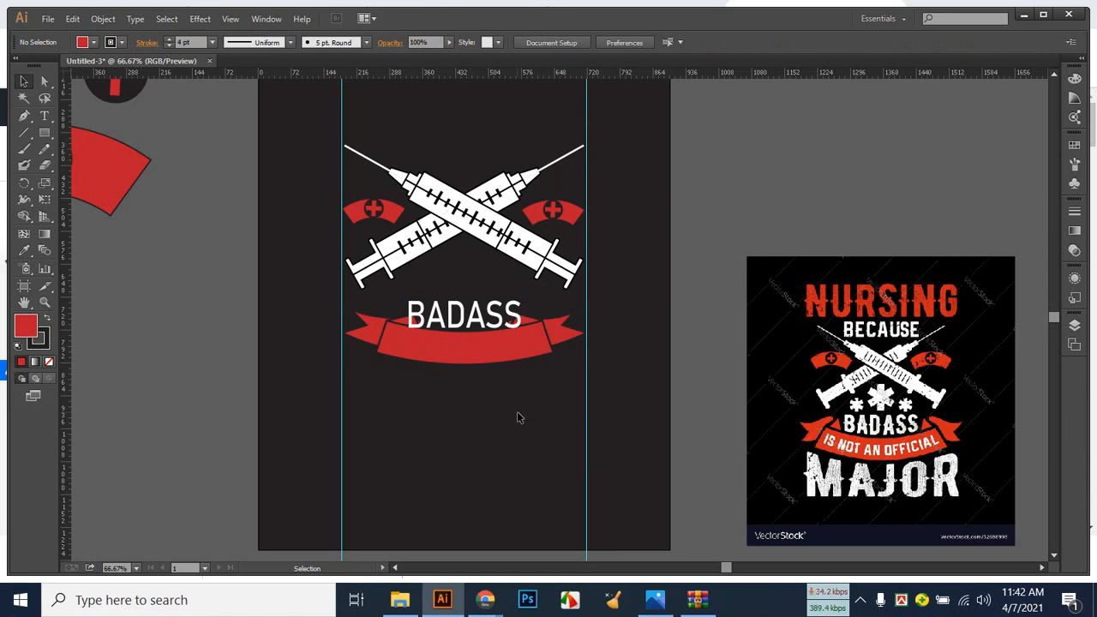
Nudge the BADASS text slightly down onto the ribbon.
{"action": "left_click", "coordinate": [472, 324]}
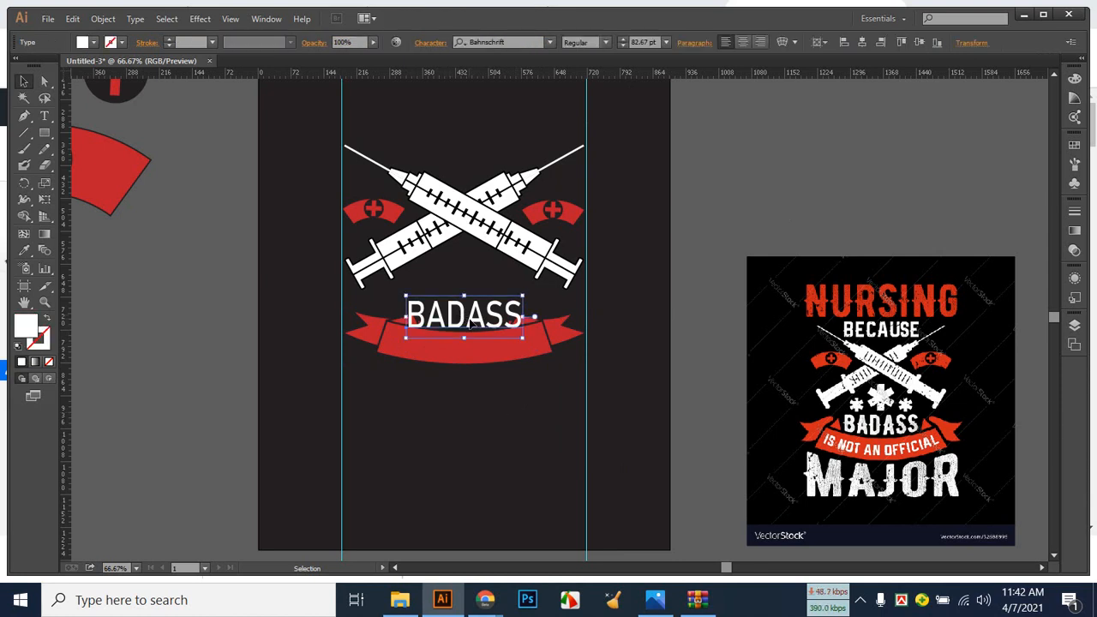
{"action": "key", "text": "Down"}
{"action": "key", "text": "Down"}
{"action": "key", "text": "Down"}
{"action": "key", "text": "Down"}
{"action": "key", "text": "Down"}
{"action": "key", "text": "Down"}
{"action": "key", "text": "Down"}
{"action": "key", "text": "Down"}
{"action": "key", "text": "Down"}
{"action": "key", "text": "Down"}
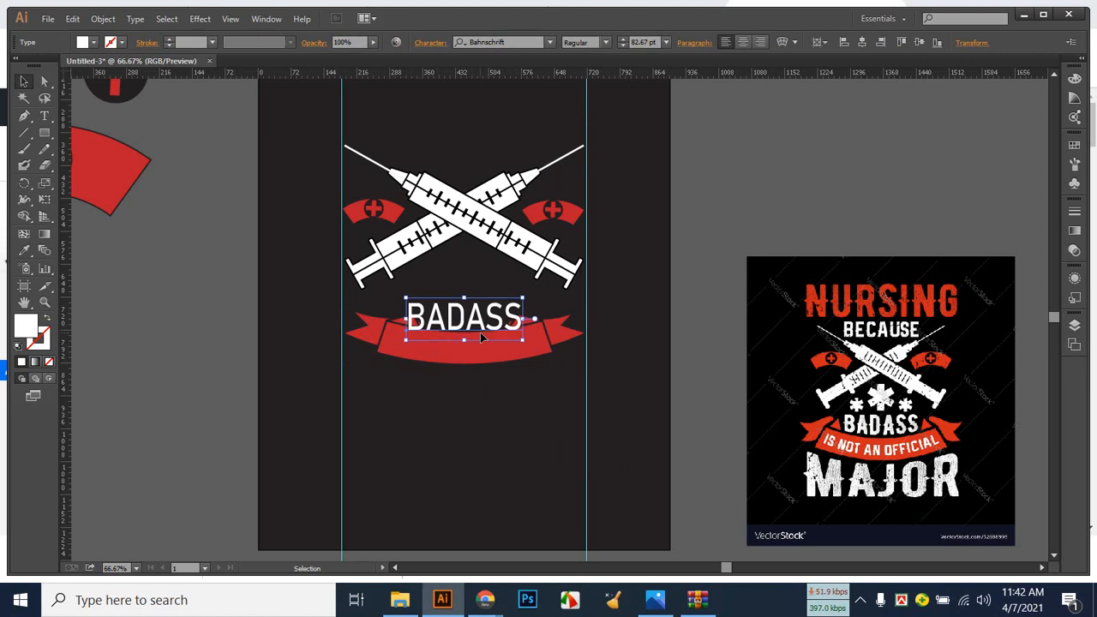
{"action": "key", "text": "ctrl+shift+a"}
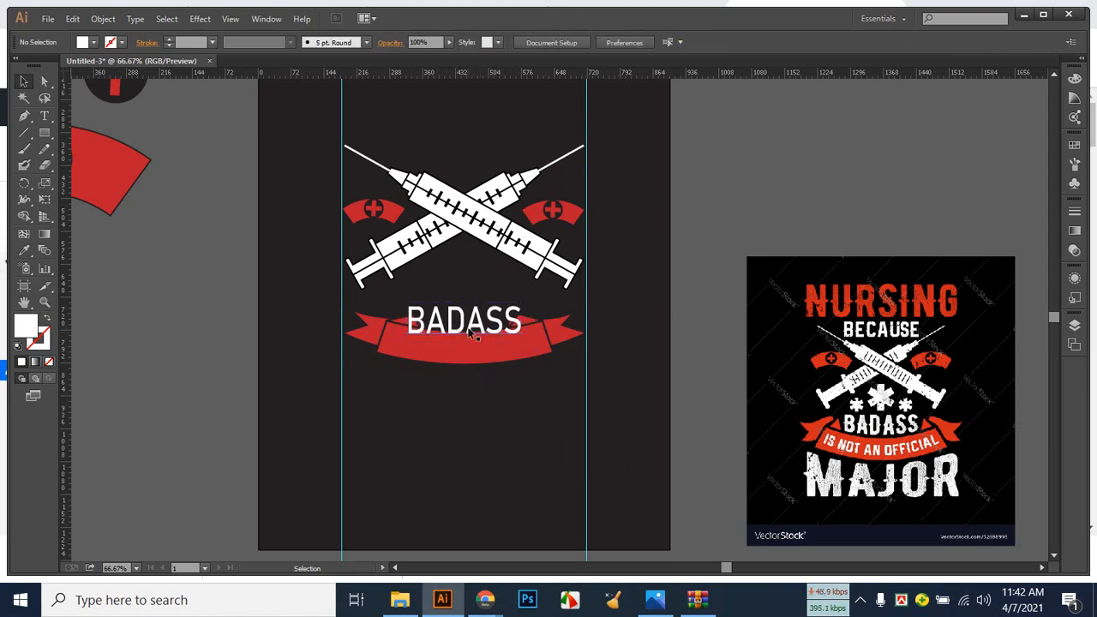
Warp the BADASS text with the Arc Lower style at a horizontal bend of 15%.
{"action": "left_click", "coordinate": [471, 316]}
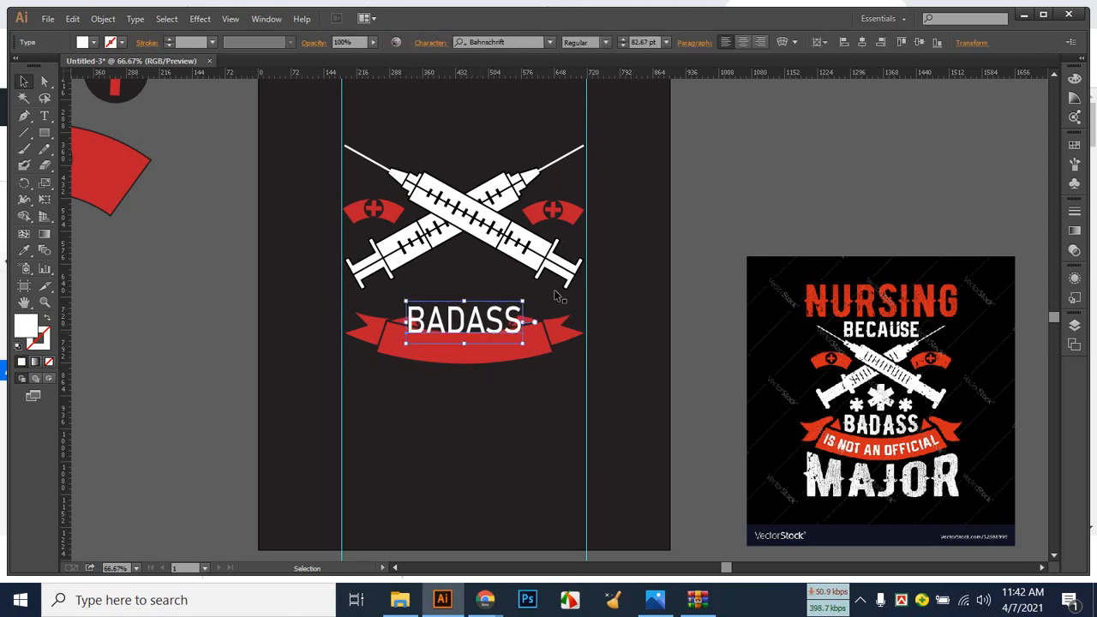
{"action": "left_click", "coordinate": [785, 42]}
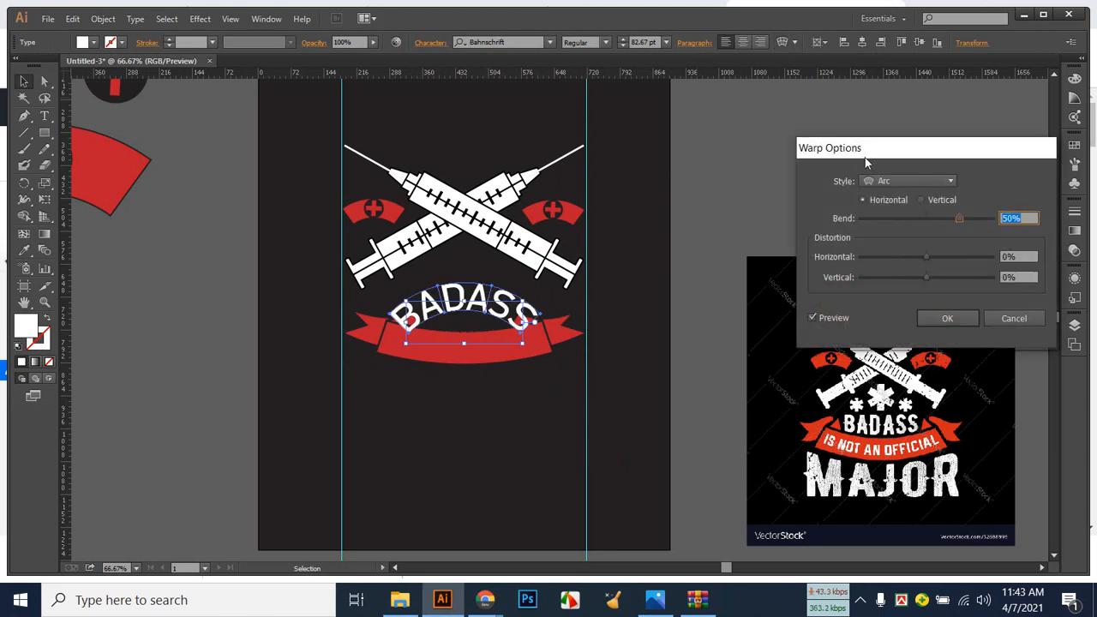
{"action": "left_click", "coordinate": [912, 181]}
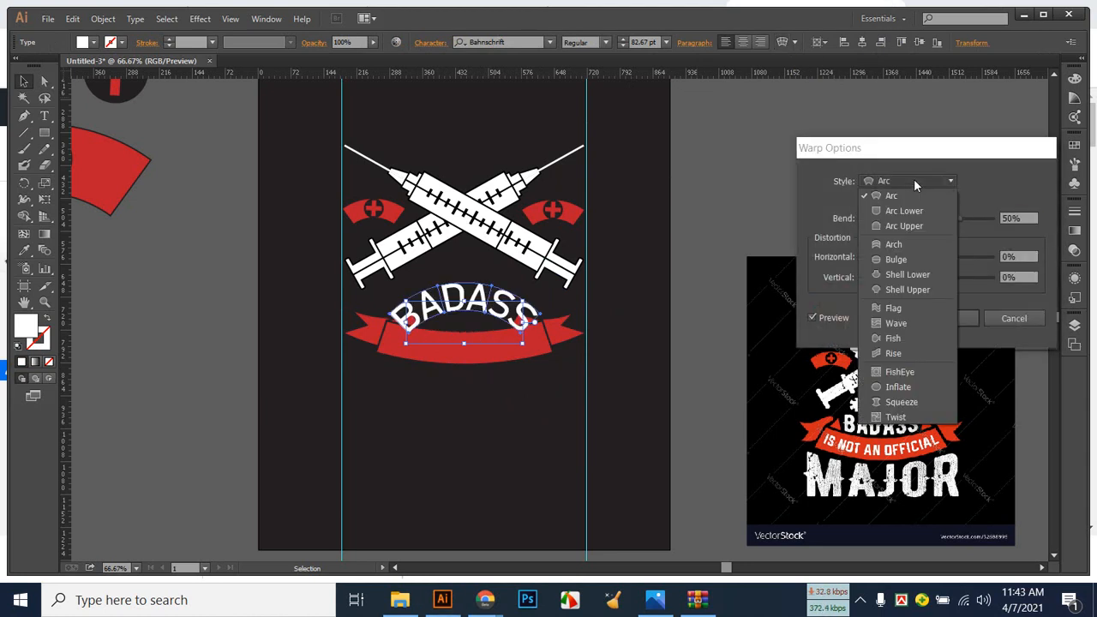
{"action": "left_click", "coordinate": [912, 210]}
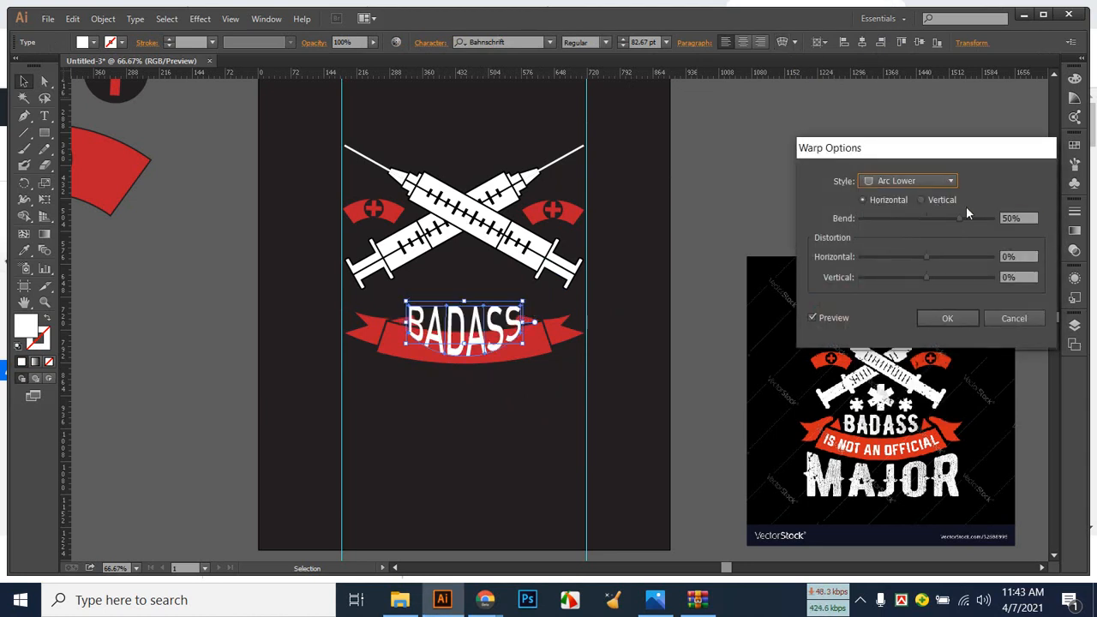
{"action": "left_click_drag", "start_coordinate": [961, 219], "coordinate": [936, 216]}
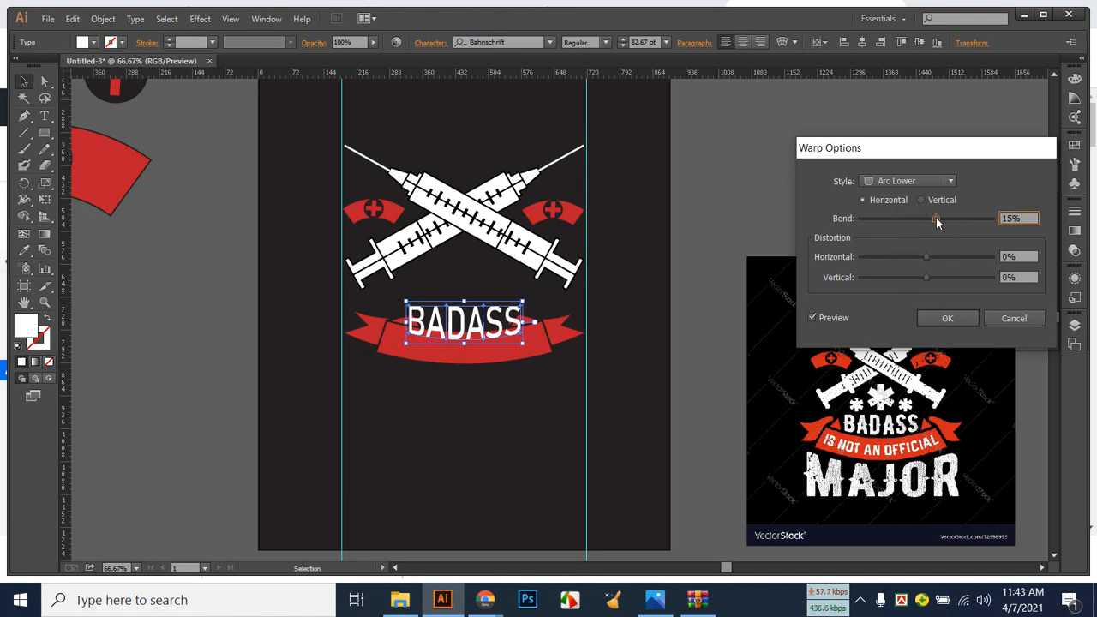
{"action": "left_click", "coordinate": [964, 317]}
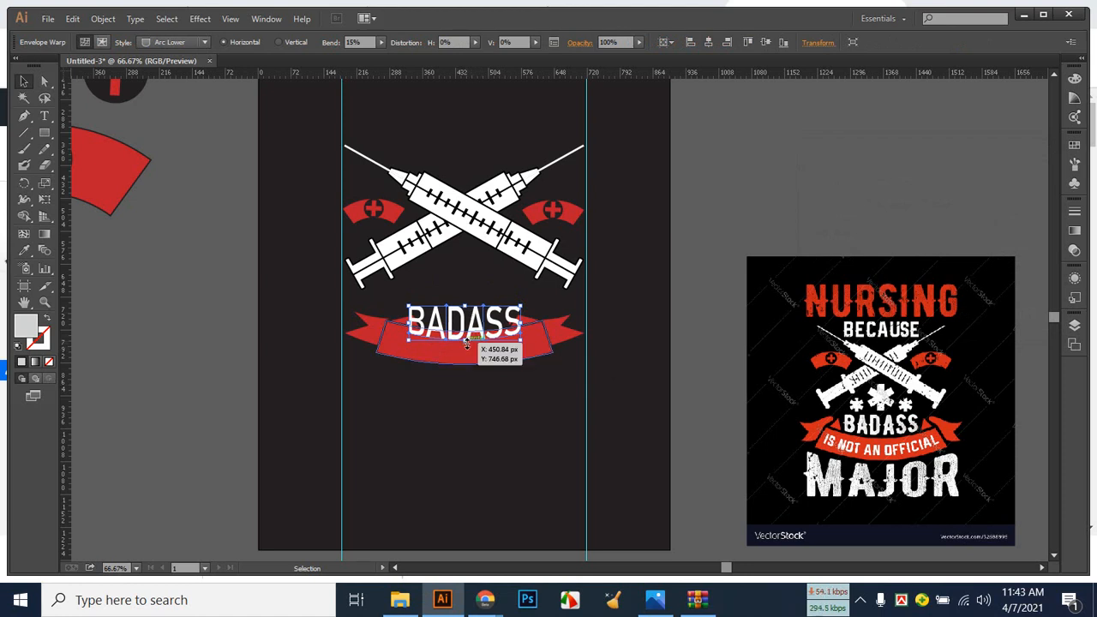
Reduce the warped BADASS text's height and scale it about its centre to about 201 by 43 px, fitting between the ribbon folds.
{"action": "left_click_drag", "start_coordinate": [467, 344], "coordinate": [465, 332]}
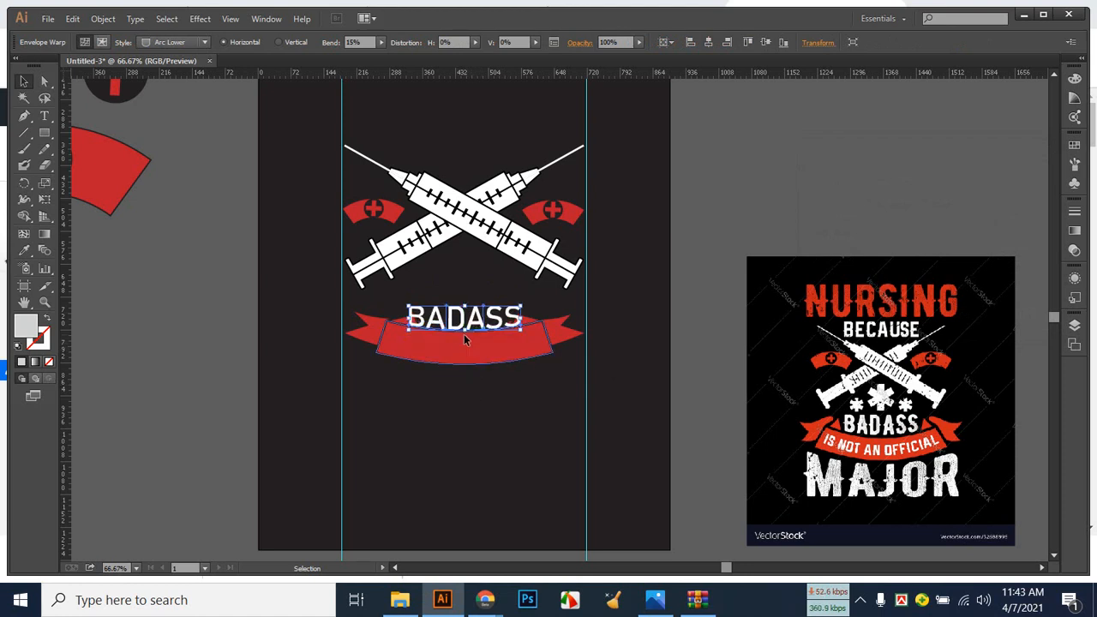
{"action": "left_click", "coordinate": [530, 427]}
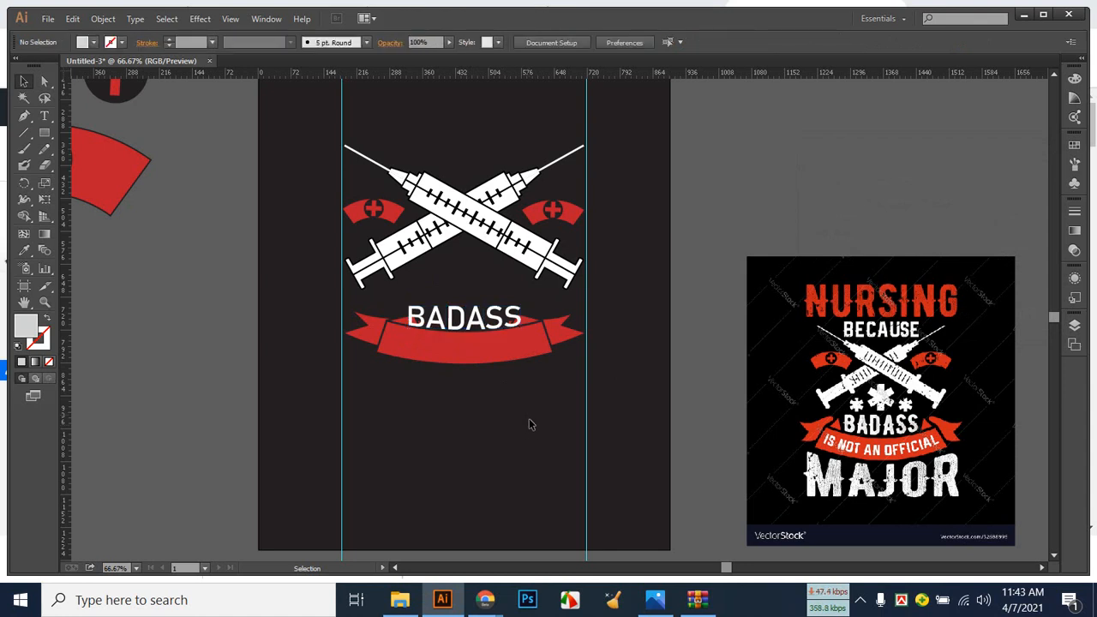
{"action": "scroll", "coordinate": [523, 373], "scroll_direction": "up", "scroll_amount": 2}
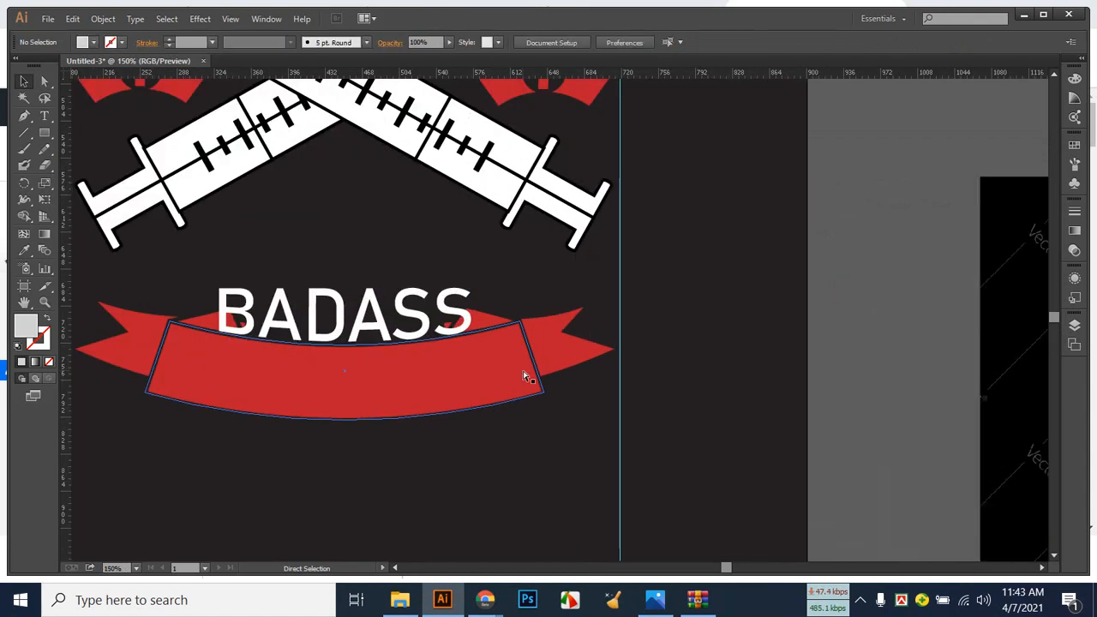
{"action": "left_click", "coordinate": [387, 308]}
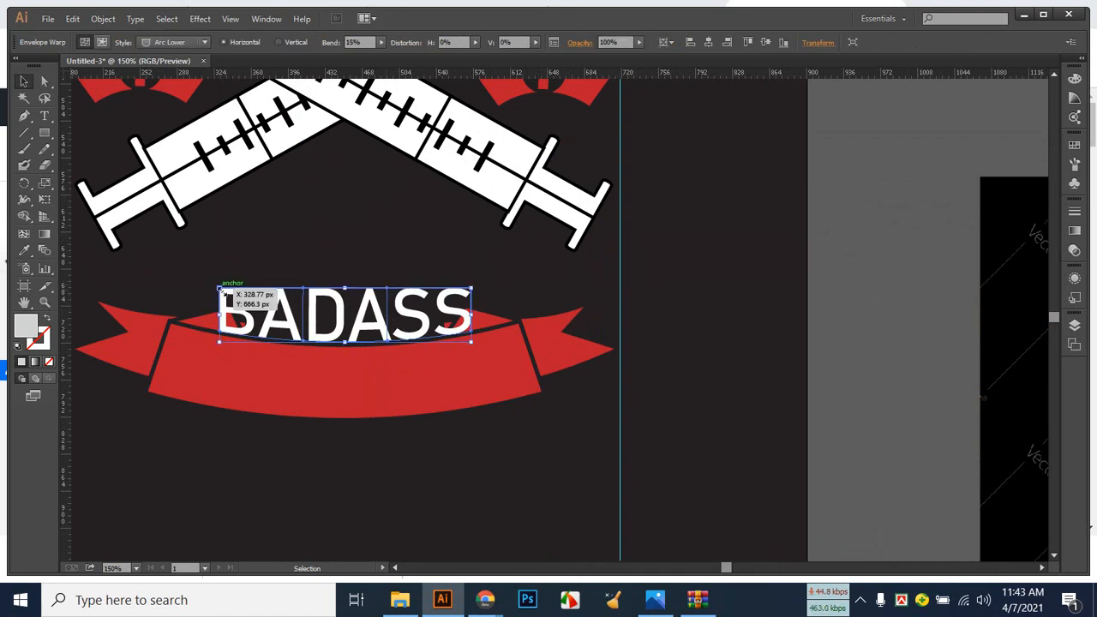
{"action": "left_click_drag", "start_coordinate": [222, 291], "coordinate": [240, 294]}
{"action": "left_click", "coordinate": [312, 246]}
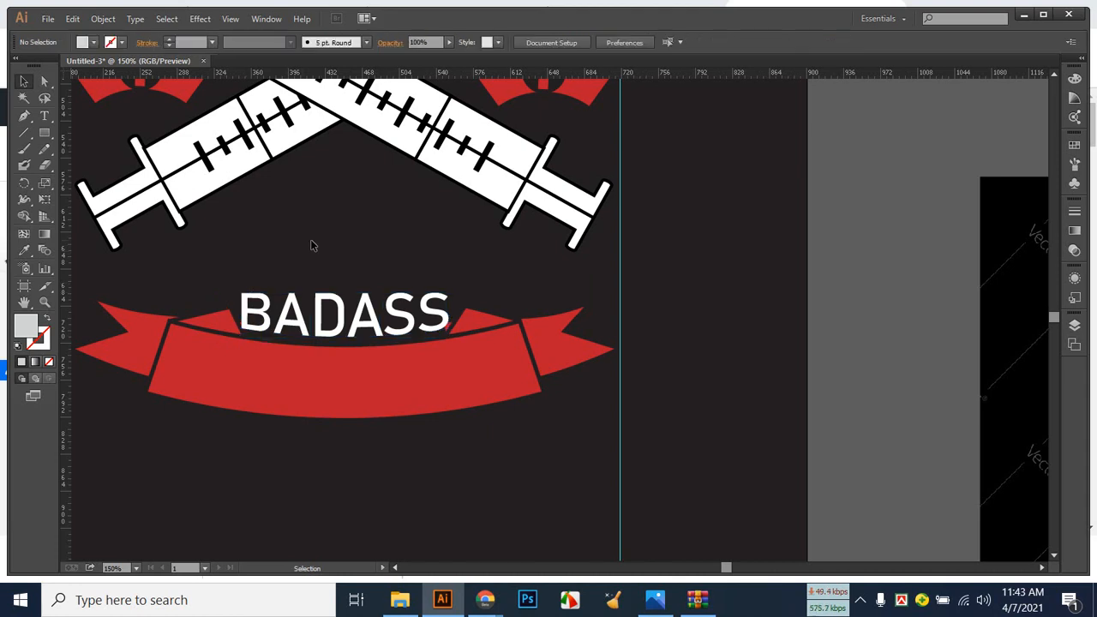
Expand the warped BADASS text into editable shapes.
{"action": "left_click", "coordinate": [344, 315]}
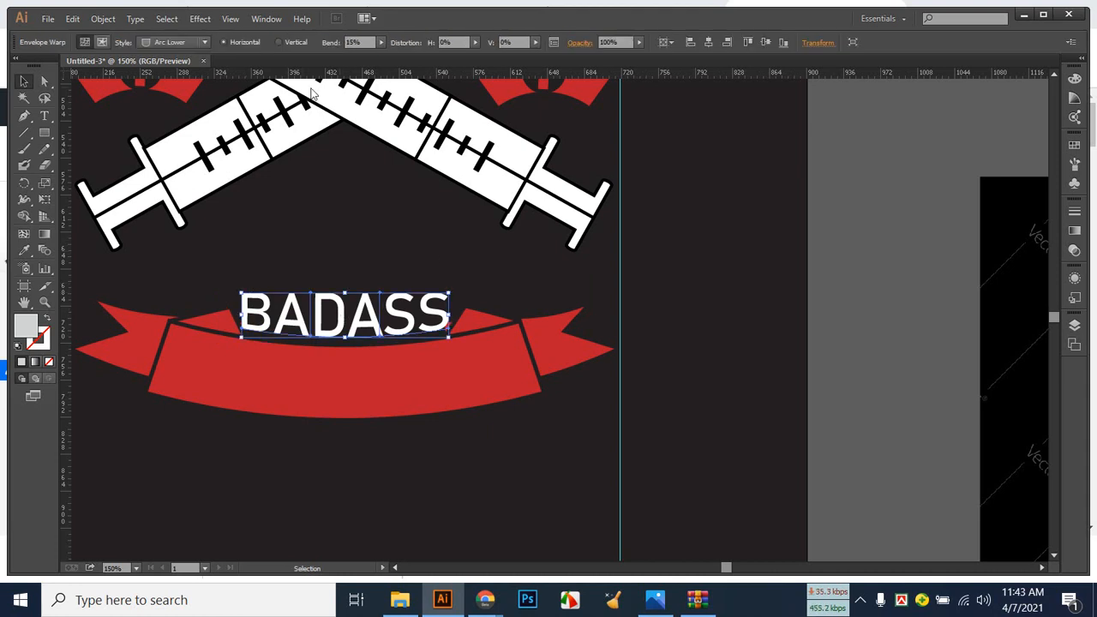
{"action": "left_click", "coordinate": [103, 18]}
{"action": "left_click", "coordinate": [132, 180]}
{"action": "left_click", "coordinate": [511, 377]}
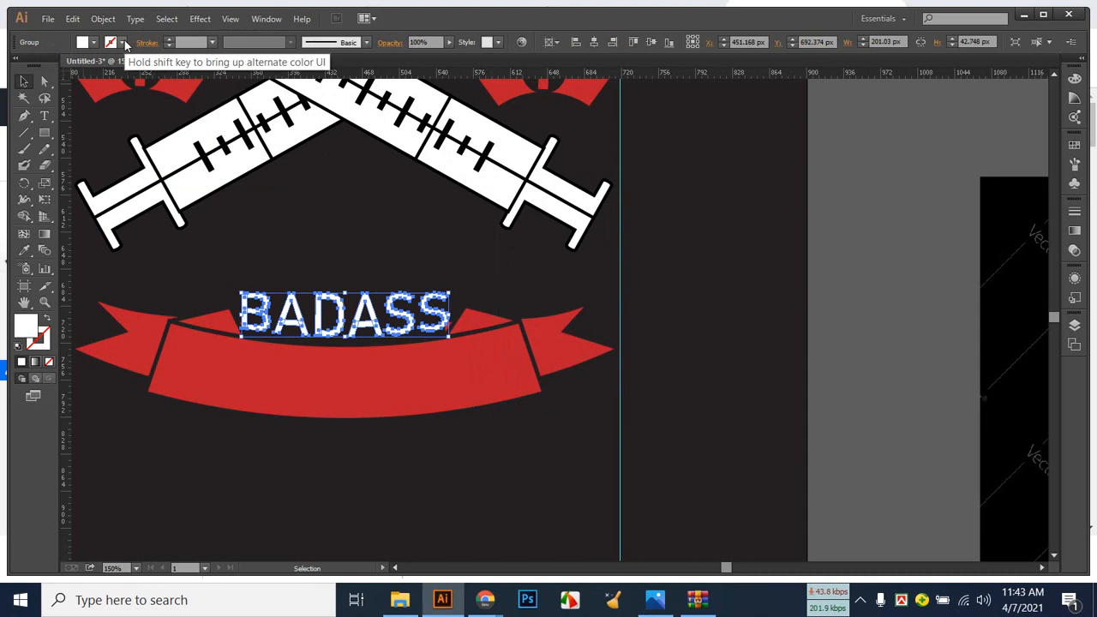
Thicken the BADASS lettering with a white 3 pt stroke.
{"action": "left_click", "coordinate": [93, 43]}
{"action": "left_click", "coordinate": [29, 66]}
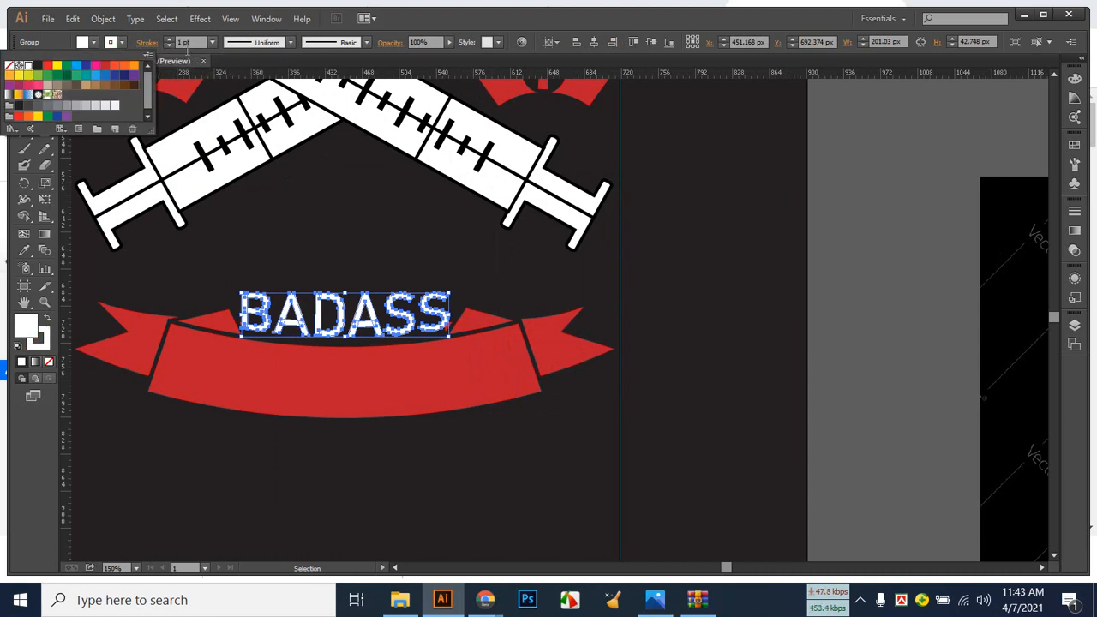
{"action": "left_click", "coordinate": [170, 40]}
{"action": "left_click", "coordinate": [169, 40]}
{"action": "left_click", "coordinate": [170, 40]}
{"action": "left_click", "coordinate": [365, 199]}
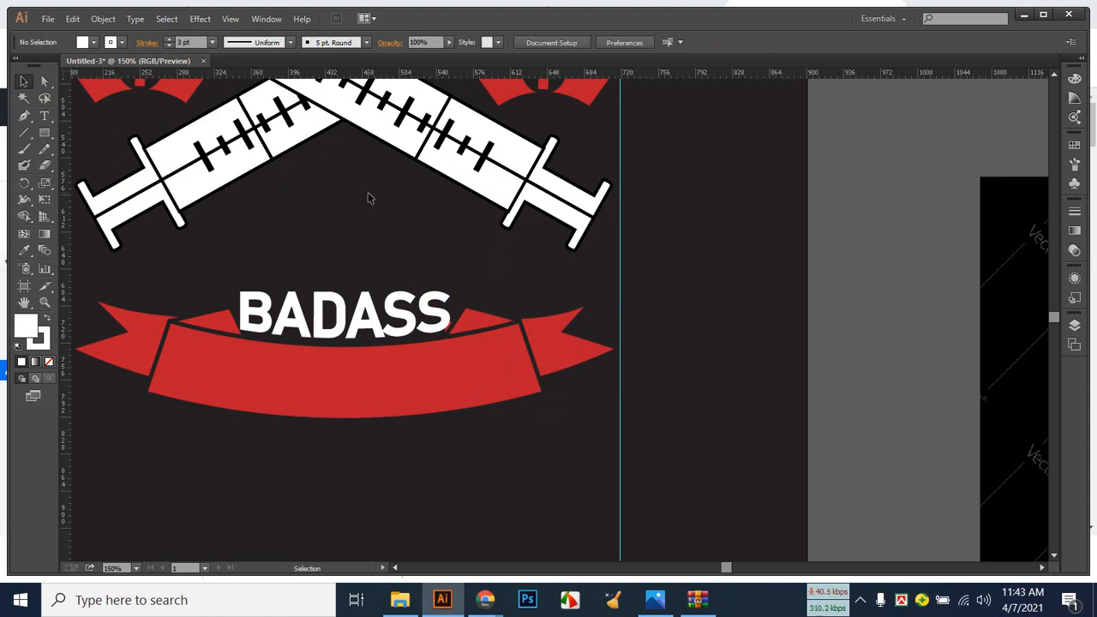
Nudge the BADASS lettering down 5 px so it sits closer to the ribbon's curved upper edge.
{"action": "left_click", "coordinate": [360, 315]}
{"action": "key", "text": "Down"}
{"action": "key", "text": "Down"}
{"action": "key", "text": "Down"}
{"action": "key", "text": "Down"}
{"action": "key", "text": "Down"}
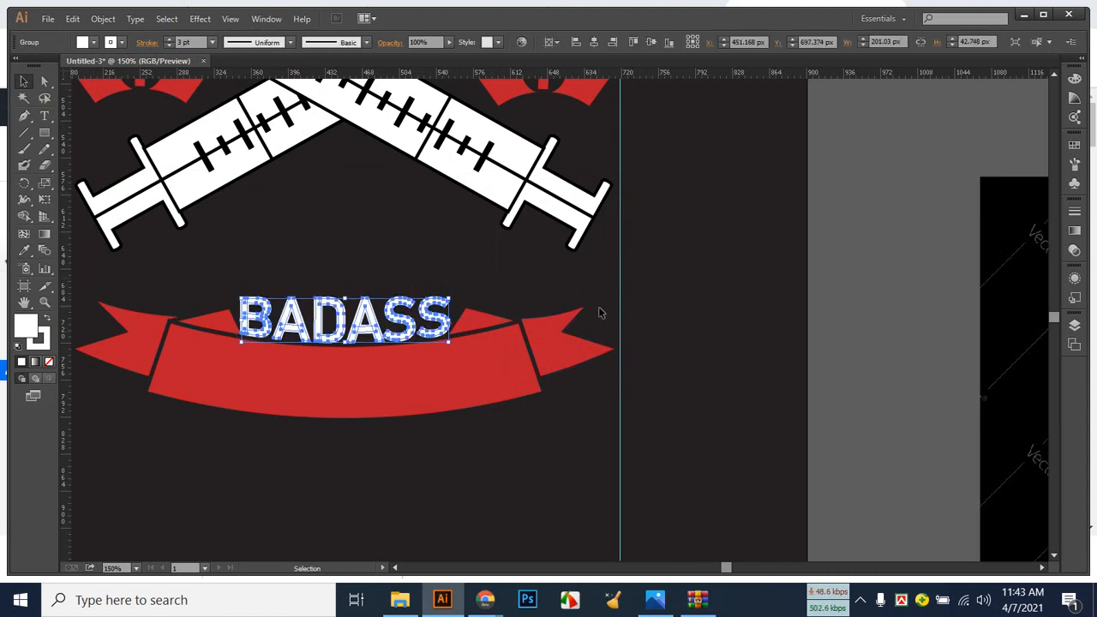
{"action": "left_click", "coordinate": [523, 270]}
{"action": "key", "text": "ctrl+minus"}
{"action": "key", "text": "ctrl+minus"}
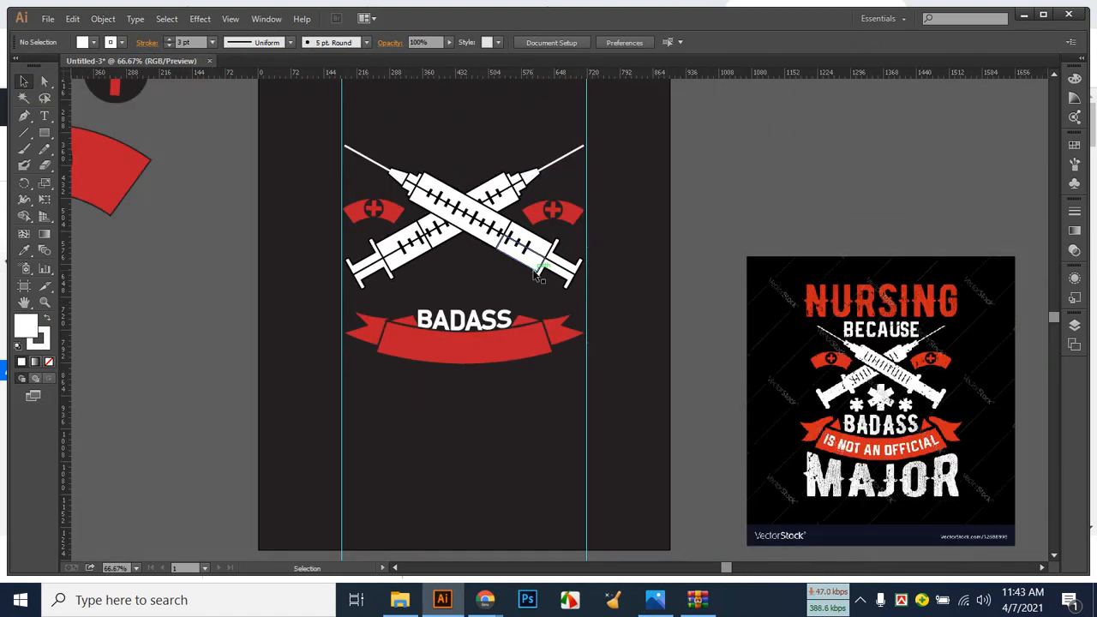
{"action": "left_click", "coordinate": [504, 318]}
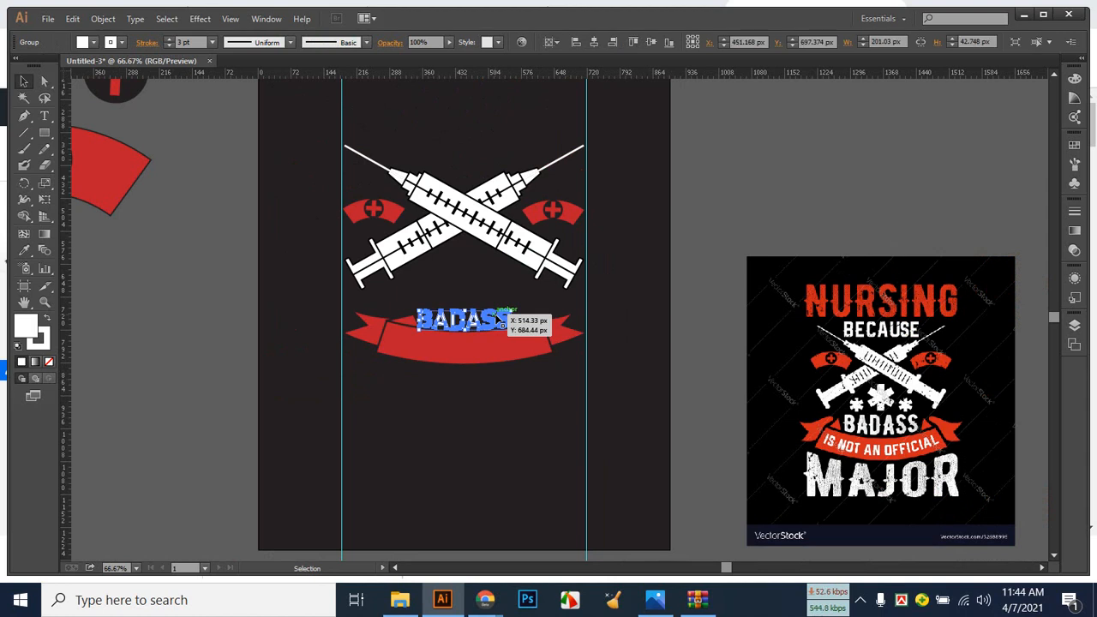
{"action": "left_click", "coordinate": [451, 399]}
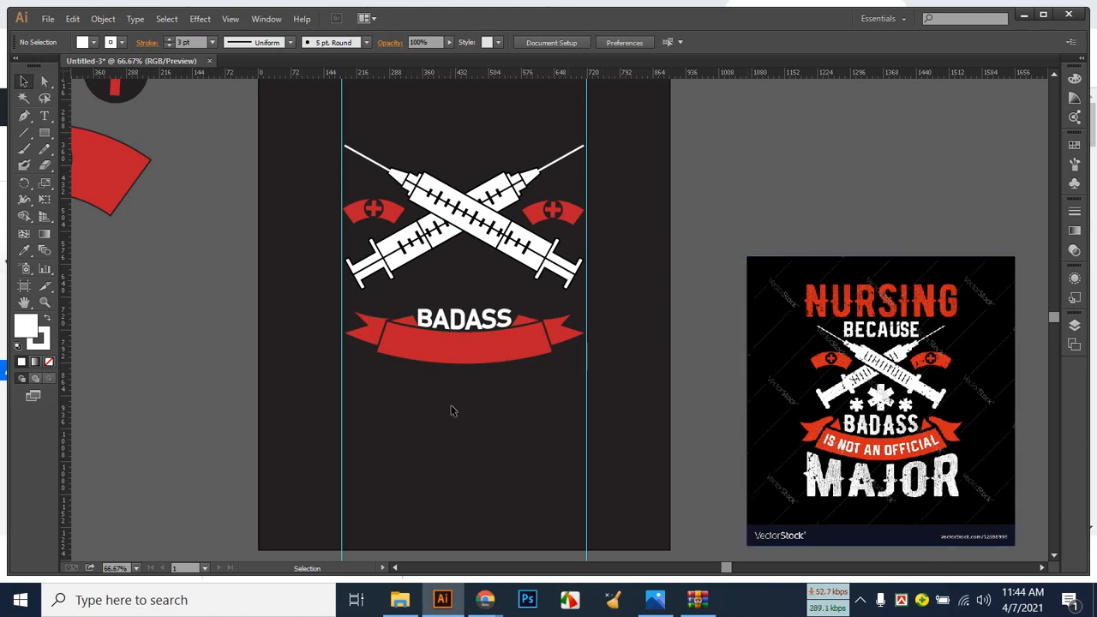
Draw a narrow vertical white rectangle about 17 by 174 px on the empty canvas below the large nurse cap.
{"action": "scroll", "coordinate": [467, 403], "scroll_direction": "down", "scroll_amount": 1}
{"action": "key", "text": "space"}
{"action": "left_click_drag", "start_coordinate": [428, 392], "coordinate": [650, 392]}
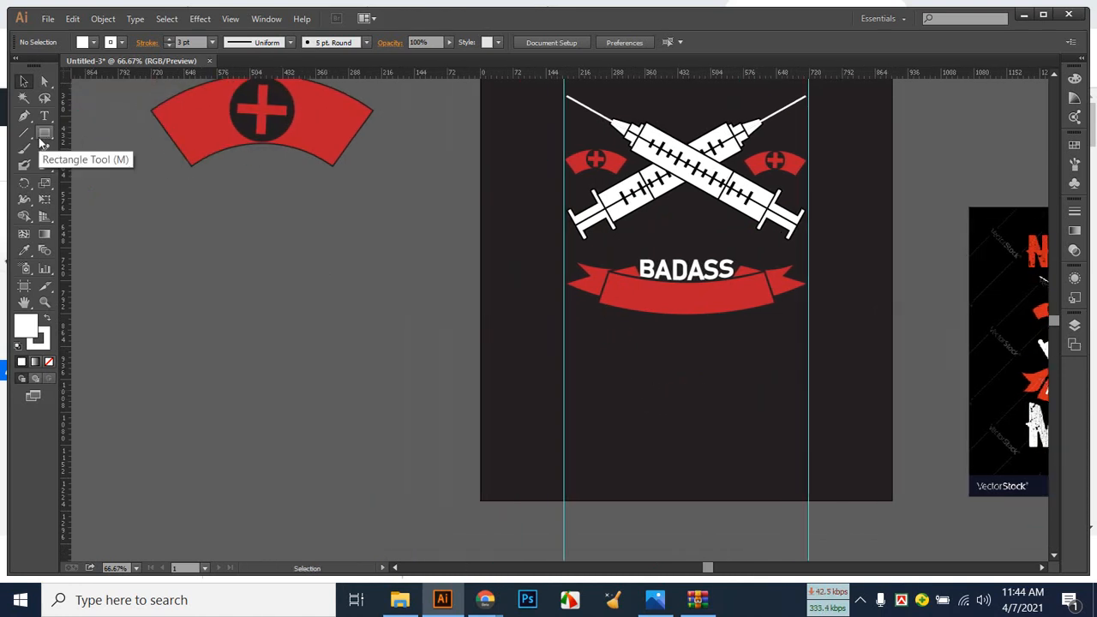
{"action": "left_click_drag", "start_coordinate": [43, 131], "coordinate": [112, 137]}
{"action": "left_click_drag", "start_coordinate": [293, 247], "coordinate": [299, 334]}
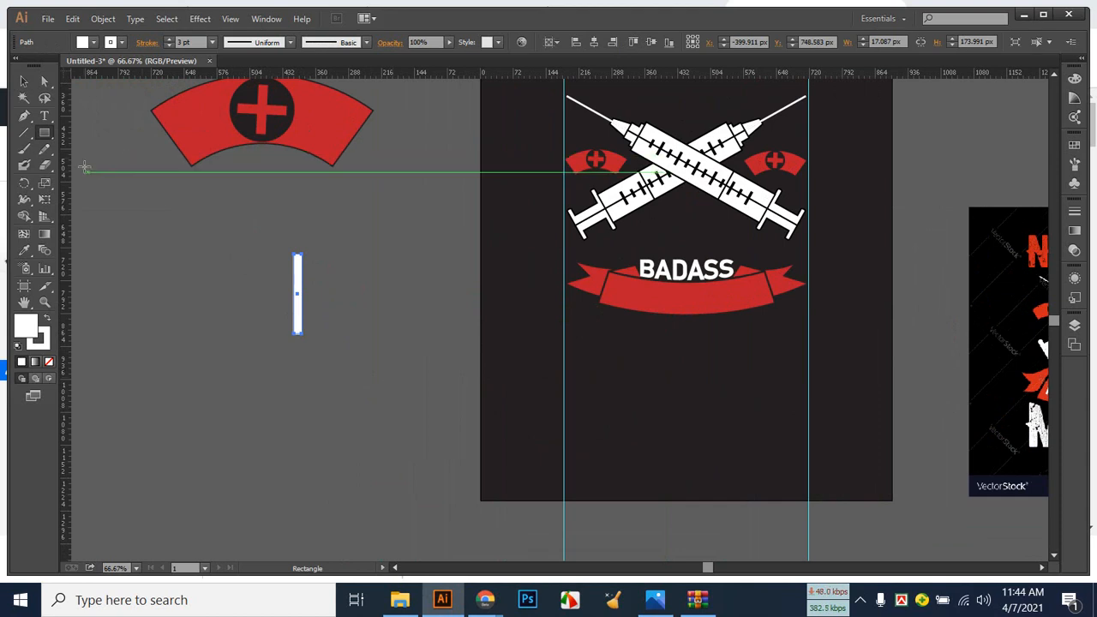
{"action": "left_click", "coordinate": [24, 81]}
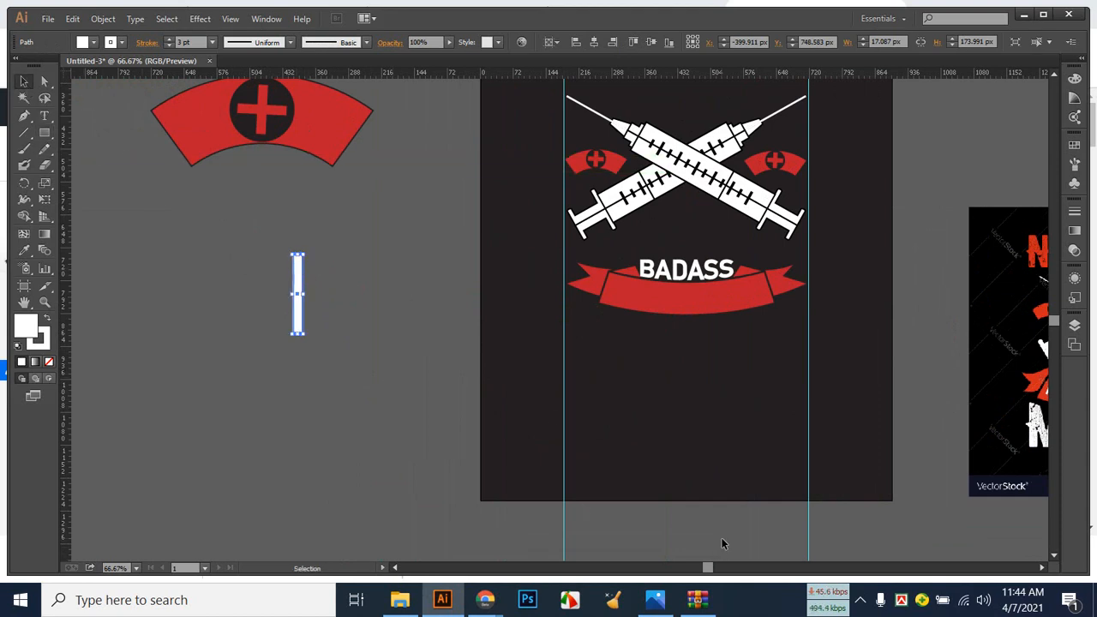
{"action": "left_click_drag", "start_coordinate": [825, 443], "coordinate": [577, 426]}
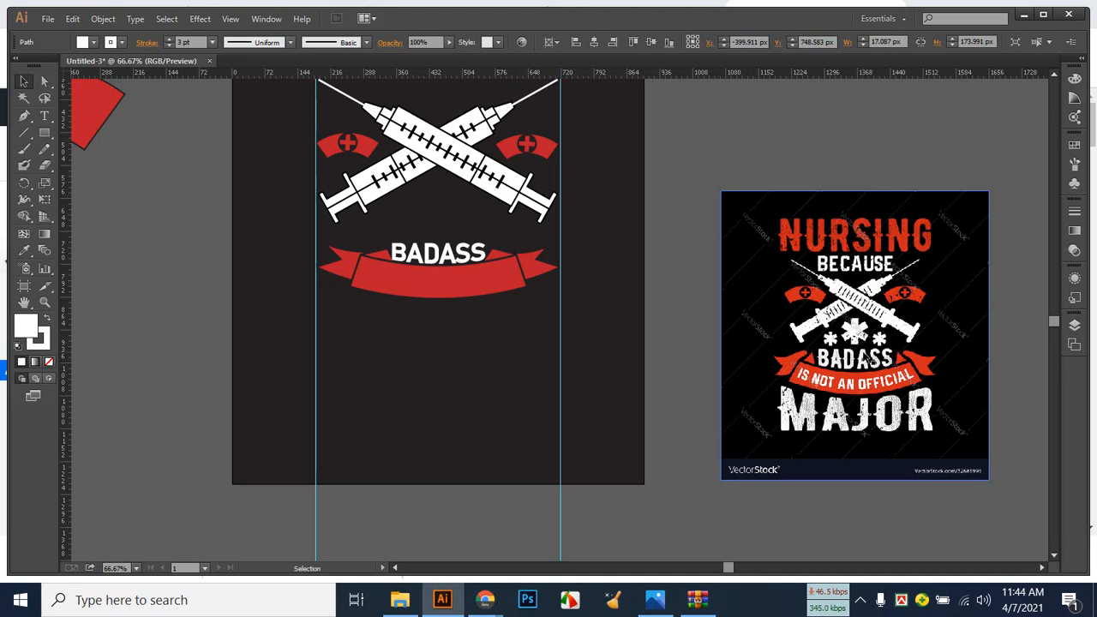
Rotate copies of the white bar about its centre in roughly 45° steps to form an eight-armed star.
{"action": "left_click_drag", "start_coordinate": [328, 343], "coordinate": [738, 338]}
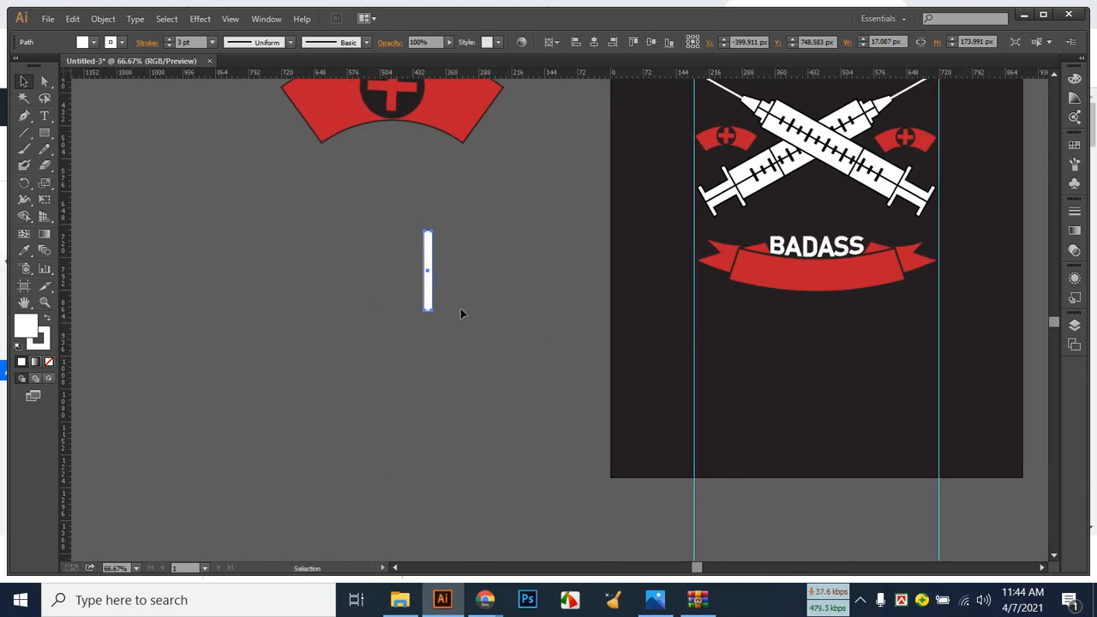
{"action": "left_click", "coordinate": [25, 184]}
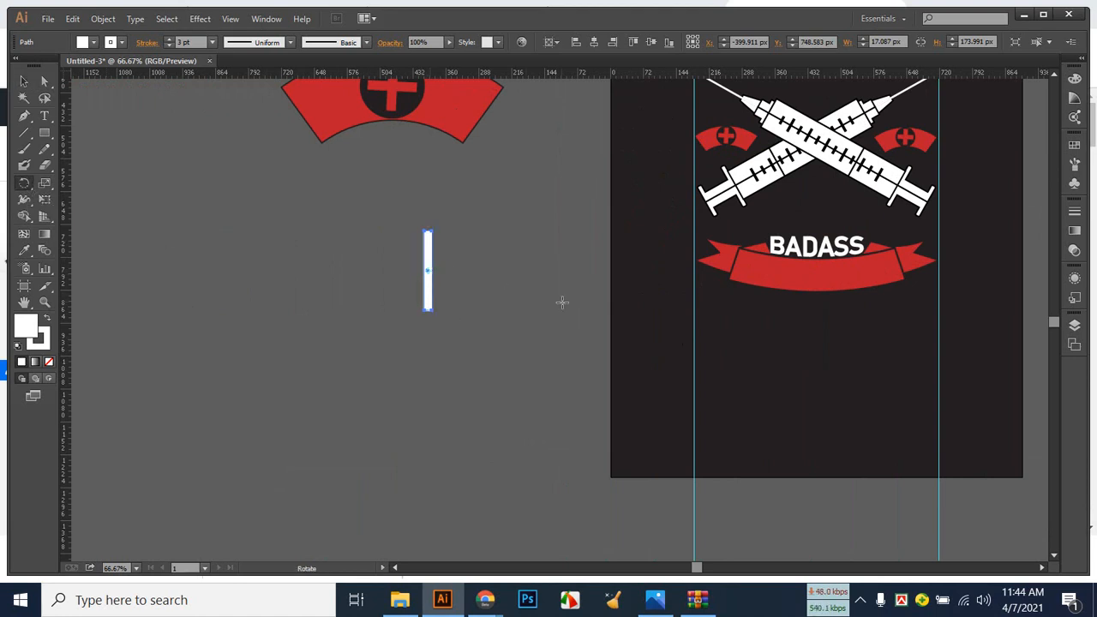
{"action": "scroll", "coordinate": [562, 301], "scroll_direction": "up", "scroll_amount": 3}
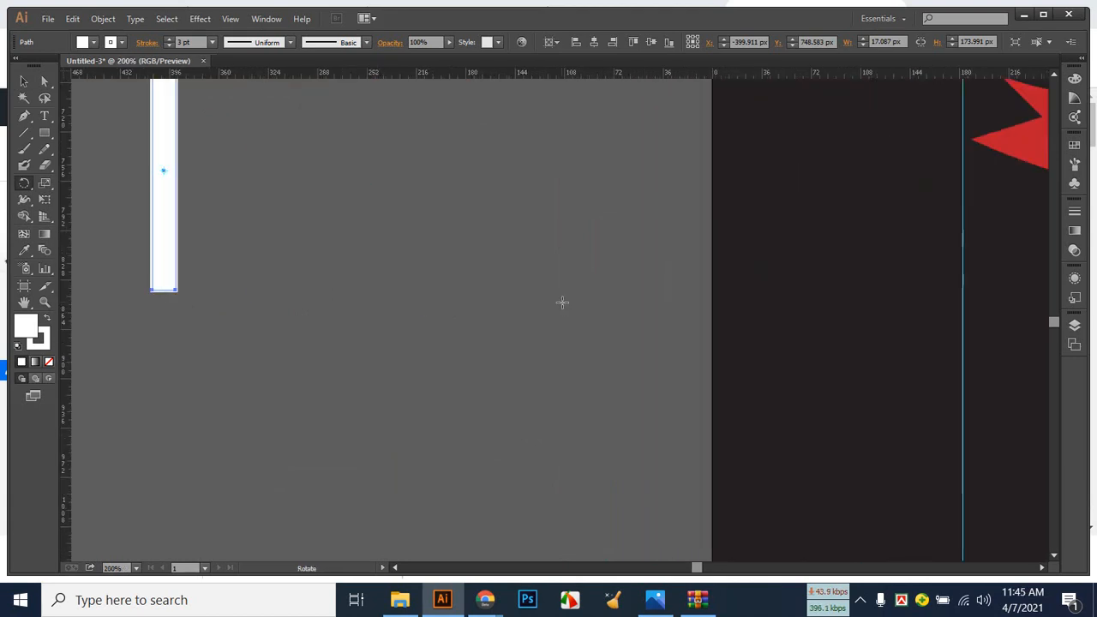
{"action": "left_click_drag", "start_coordinate": [558, 279], "coordinate": [774, 399]}
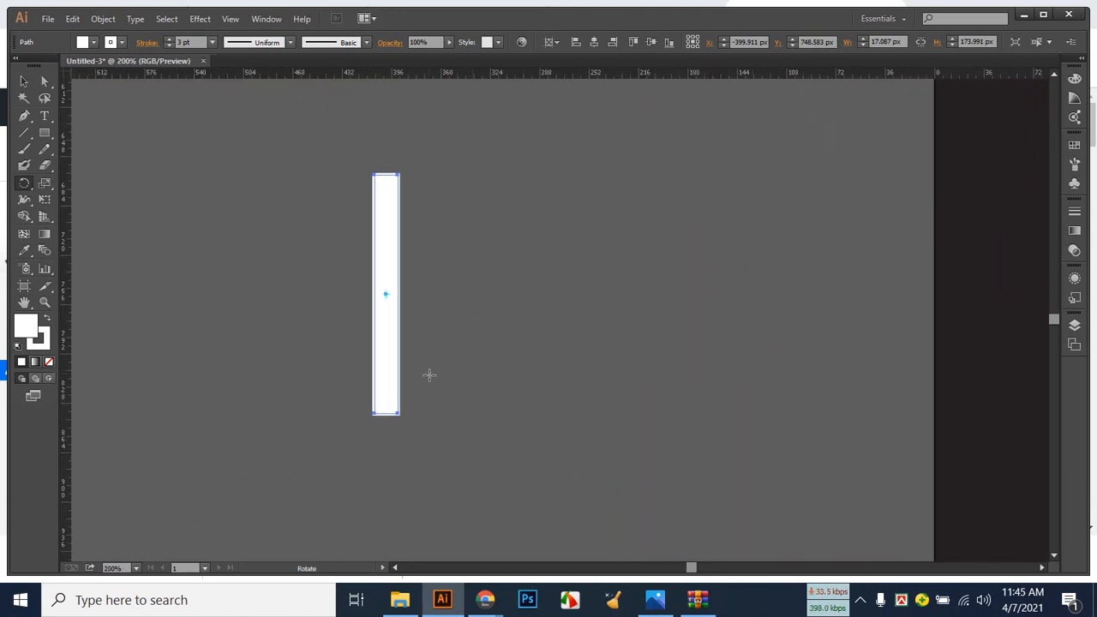
{"action": "left_click", "coordinate": [387, 294]}
{"action": "left_click_drag", "start_coordinate": [385, 194], "coordinate": [441, 233]}
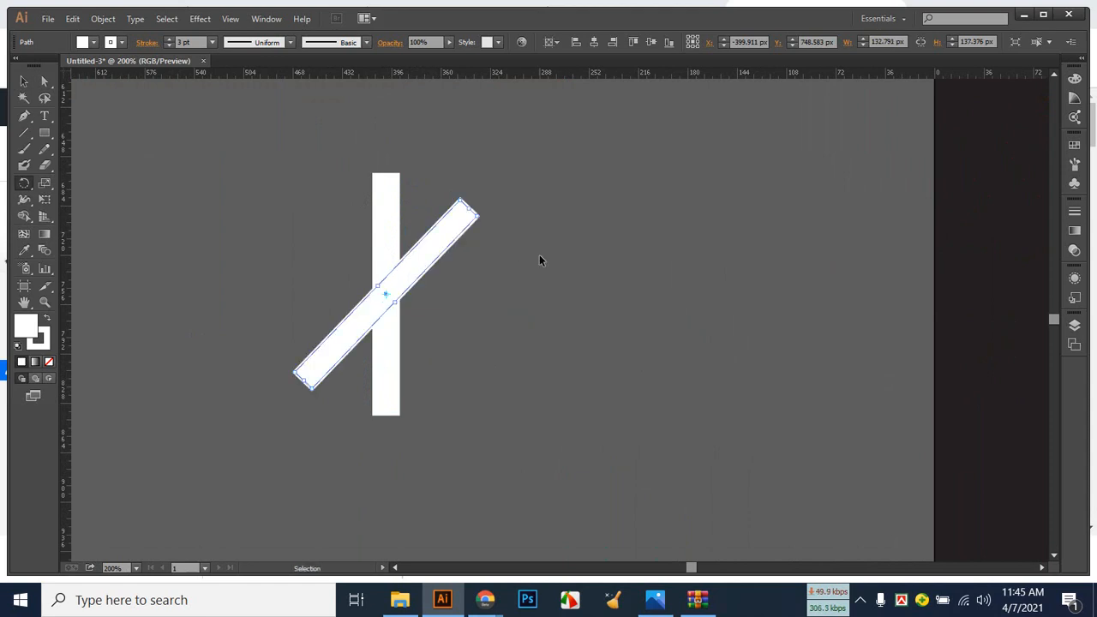
{"action": "key", "text": "ctrl+d"}
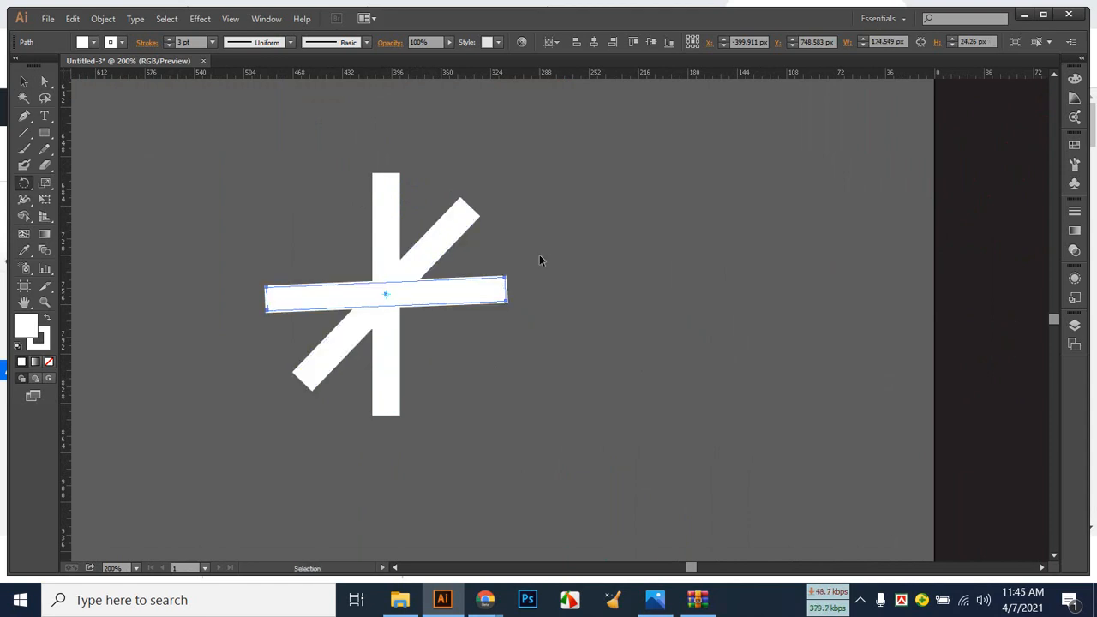
{"action": "key", "text": "ctrl+d"}
{"action": "key", "text": "v"}
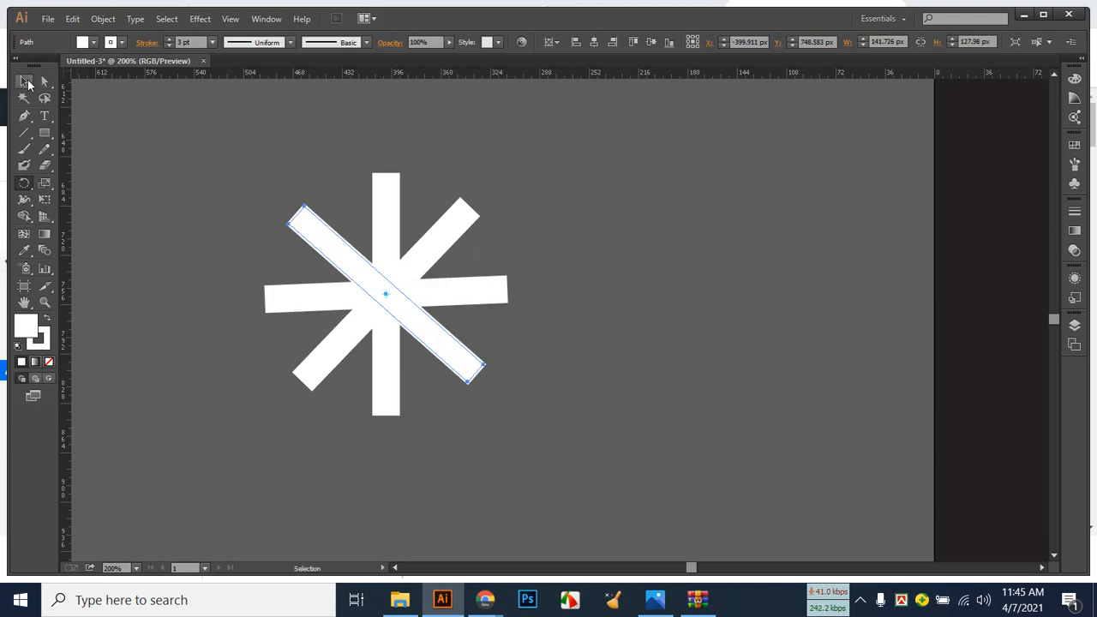
{"action": "left_click", "coordinate": [216, 159]}
Thicken all bars of the white star with a 10 pt stroke.
{"action": "key", "text": "ctrl+minus"}
{"action": "key", "text": "ctrl+minus"}
{"action": "key", "text": "ctrl+minus"}
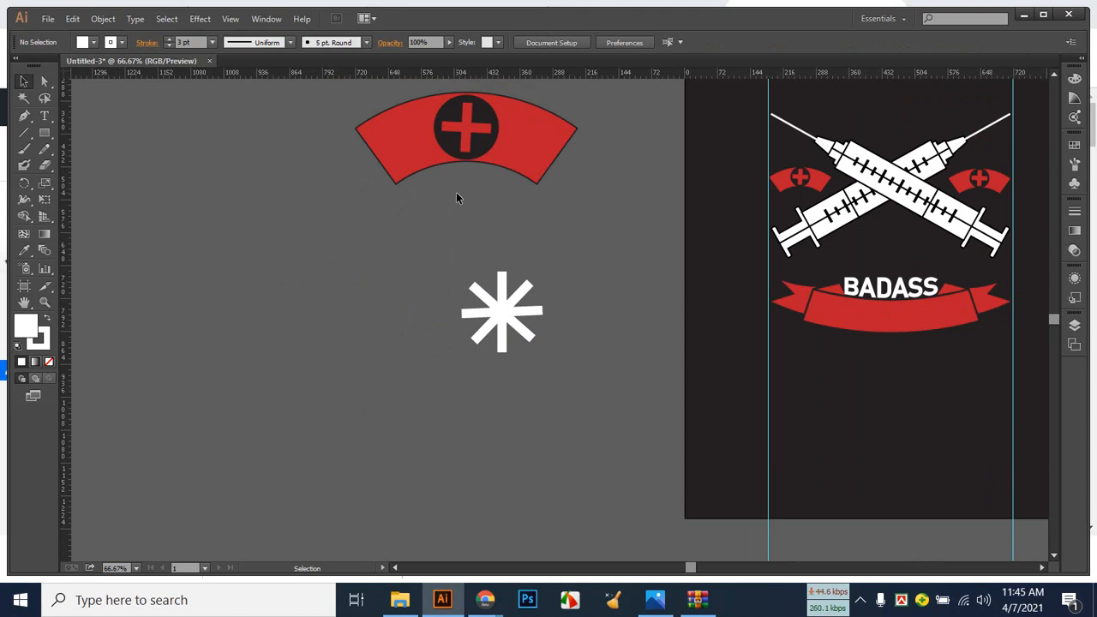
{"action": "left_click_drag", "start_coordinate": [627, 274], "coordinate": [288, 235]}
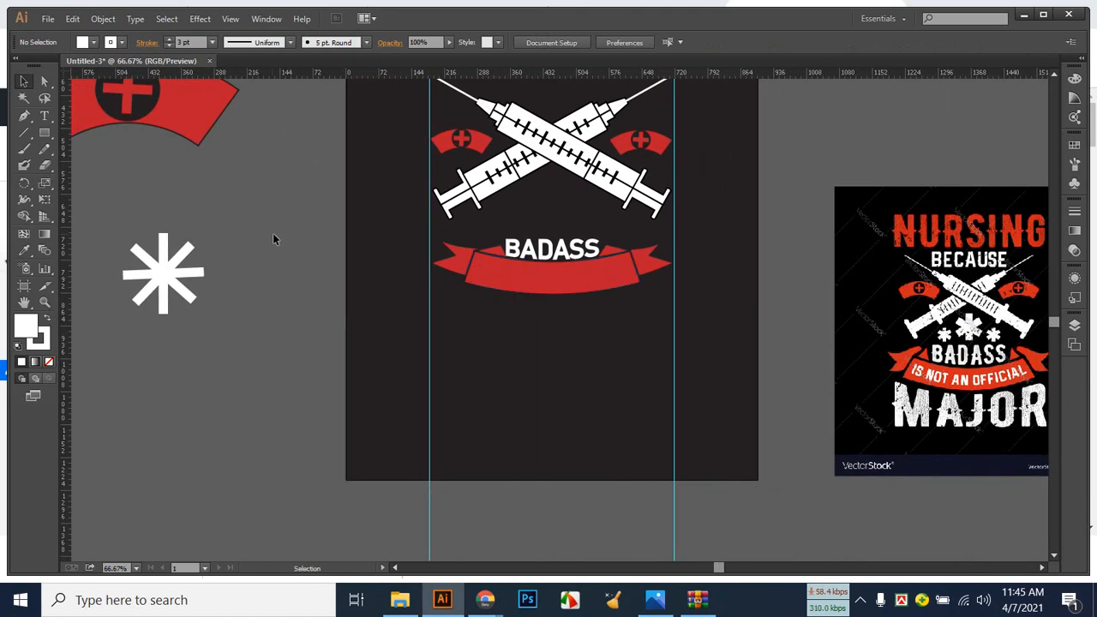
{"action": "left_click", "coordinate": [163, 274]}
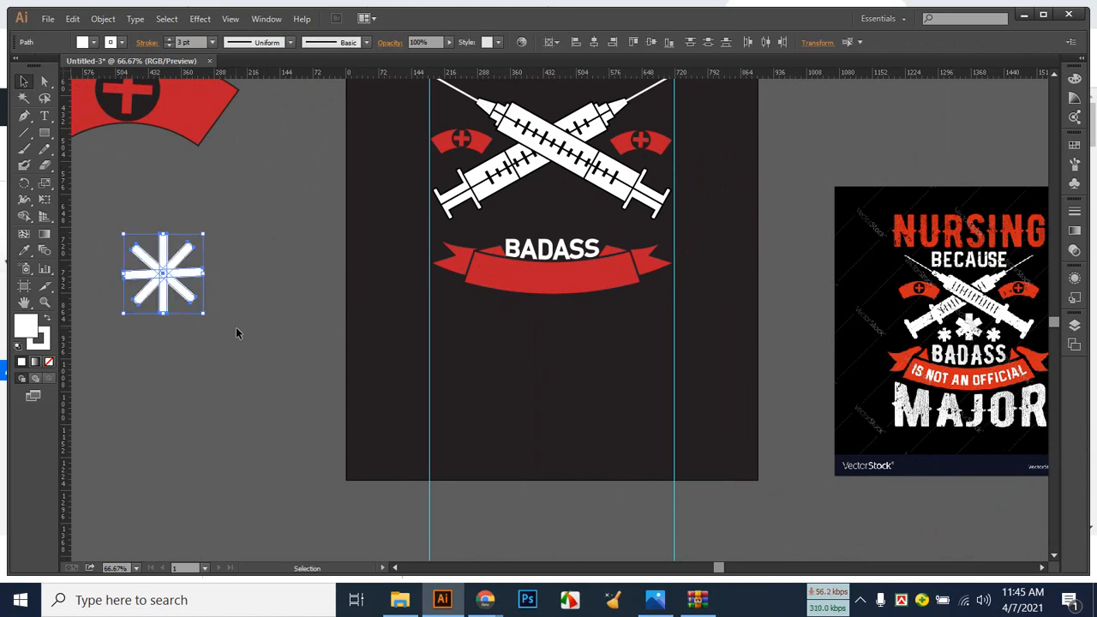
{"action": "left_click", "coordinate": [170, 39]}
{"action": "left_click", "coordinate": [169, 39]}
{"action": "left_click", "coordinate": [170, 38]}
{"action": "left_click", "coordinate": [169, 38]}
{"action": "left_click", "coordinate": [171, 39]}
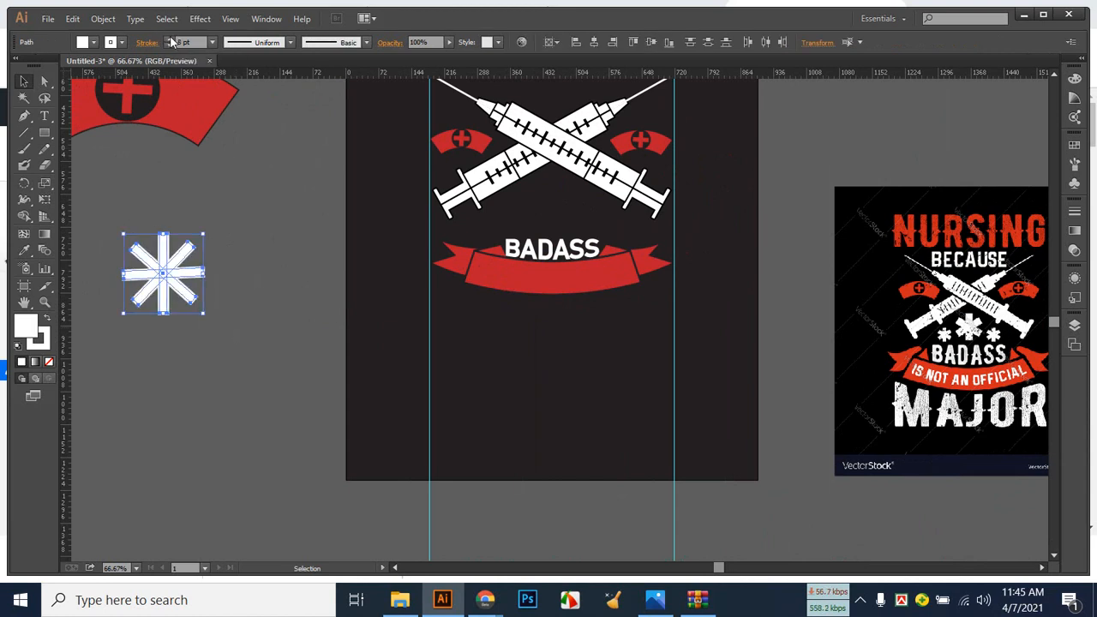
{"action": "left_click", "coordinate": [249, 190]}
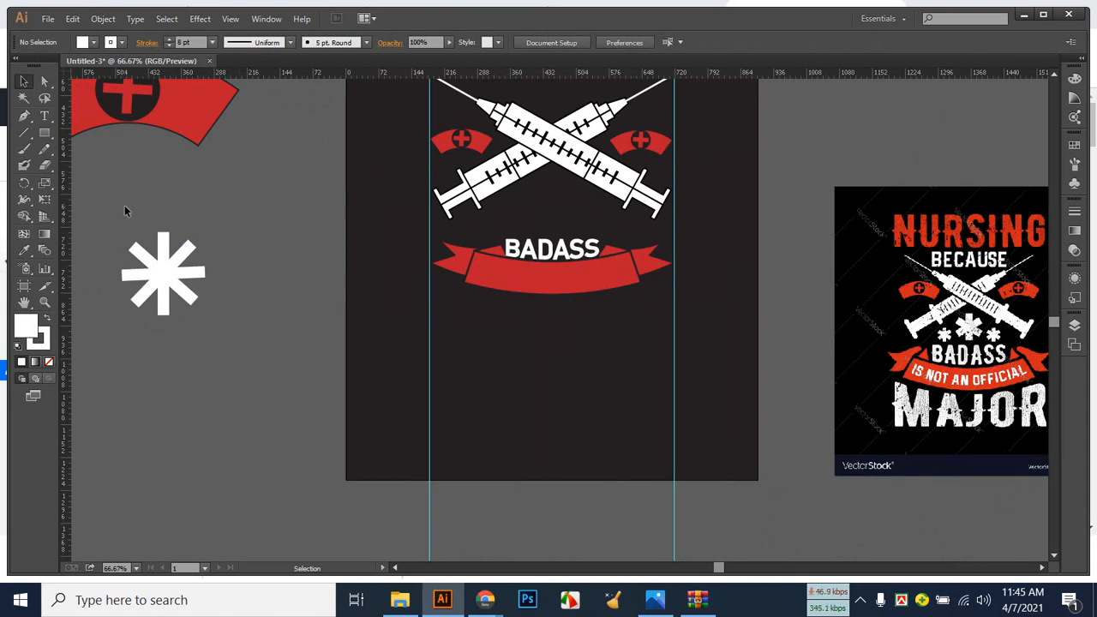
{"action": "left_click_drag", "start_coordinate": [117, 209], "coordinate": [236, 321]}
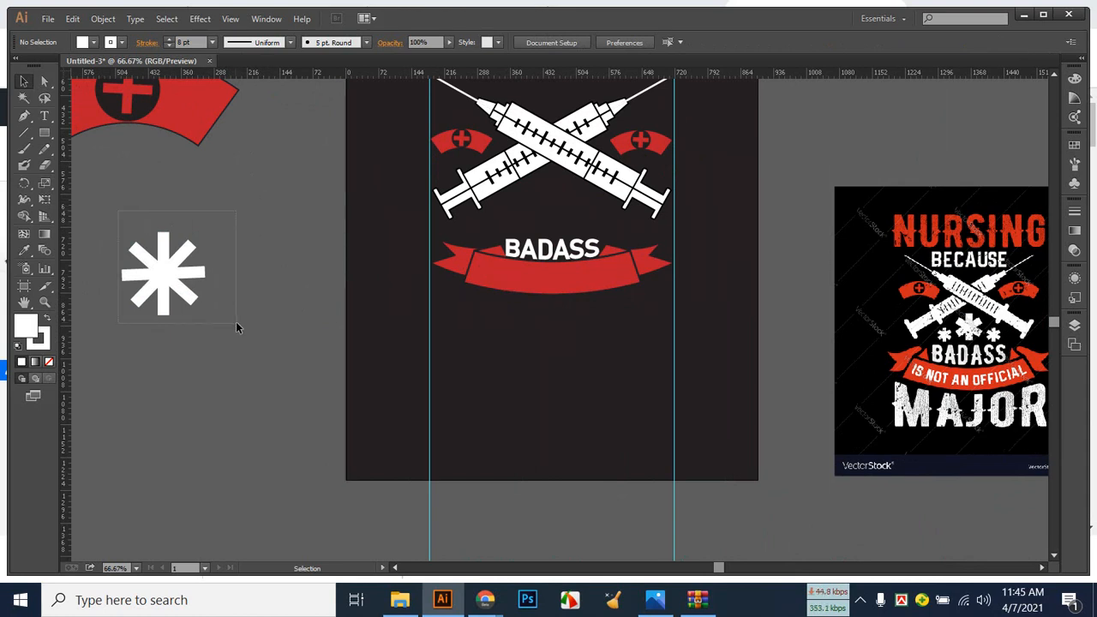
{"action": "left_click", "coordinate": [169, 39]}
{"action": "left_click", "coordinate": [169, 40]}
{"action": "left_click", "coordinate": [259, 191]}
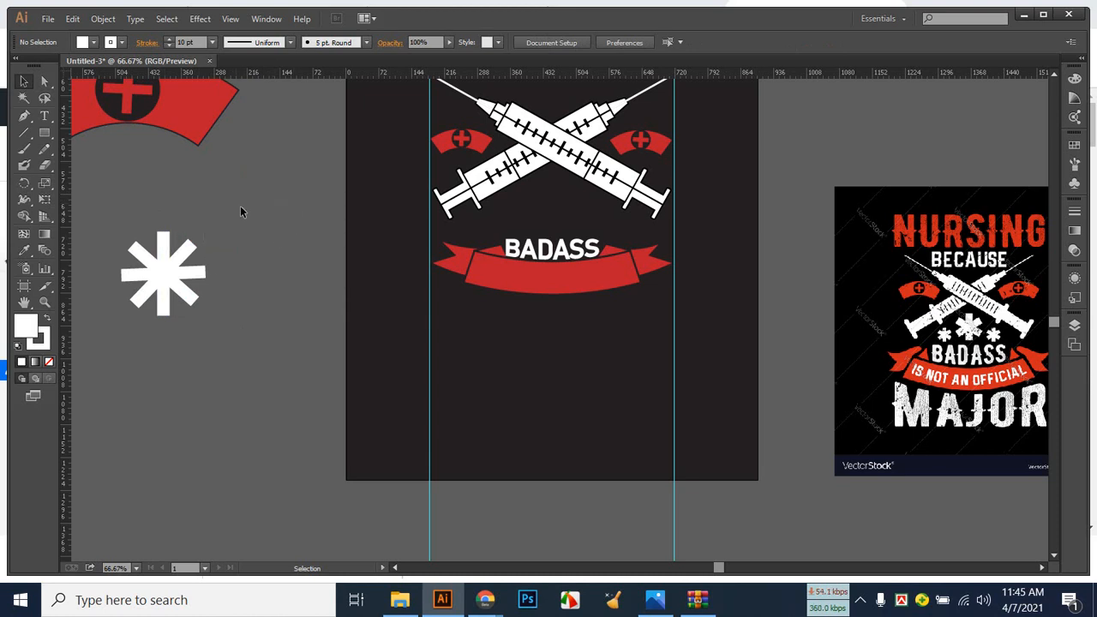
Group the star and place a copy scaled to about 120 px above BADASS, centred horizontally on the artboard.
{"action": "left_click_drag", "start_coordinate": [242, 347], "coordinate": [251, 346]}
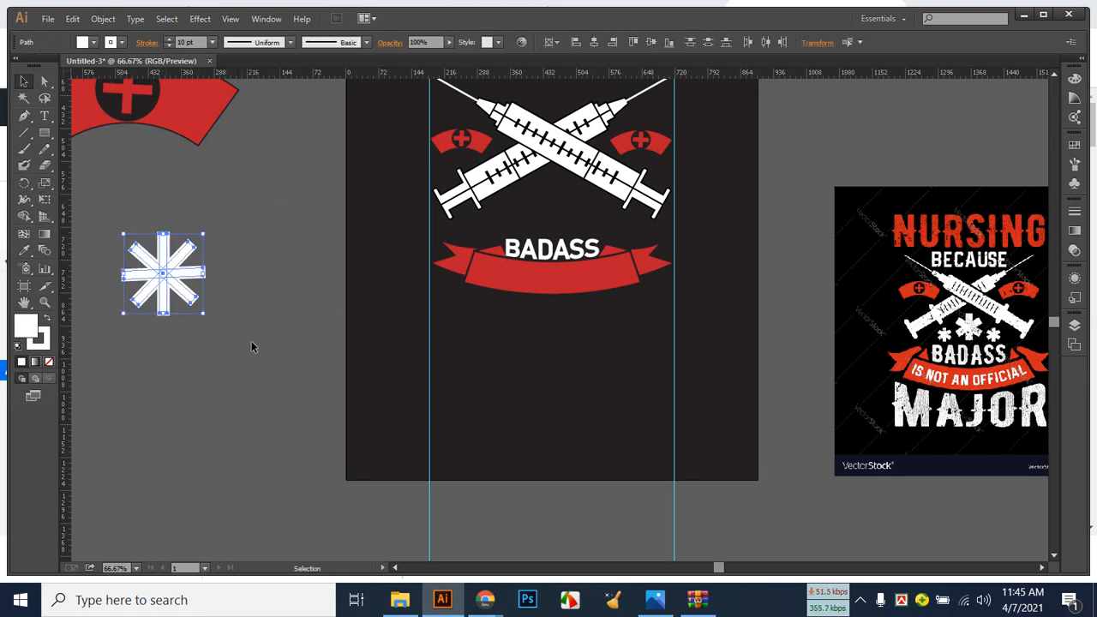
{"action": "key", "text": "ctrl+g"}
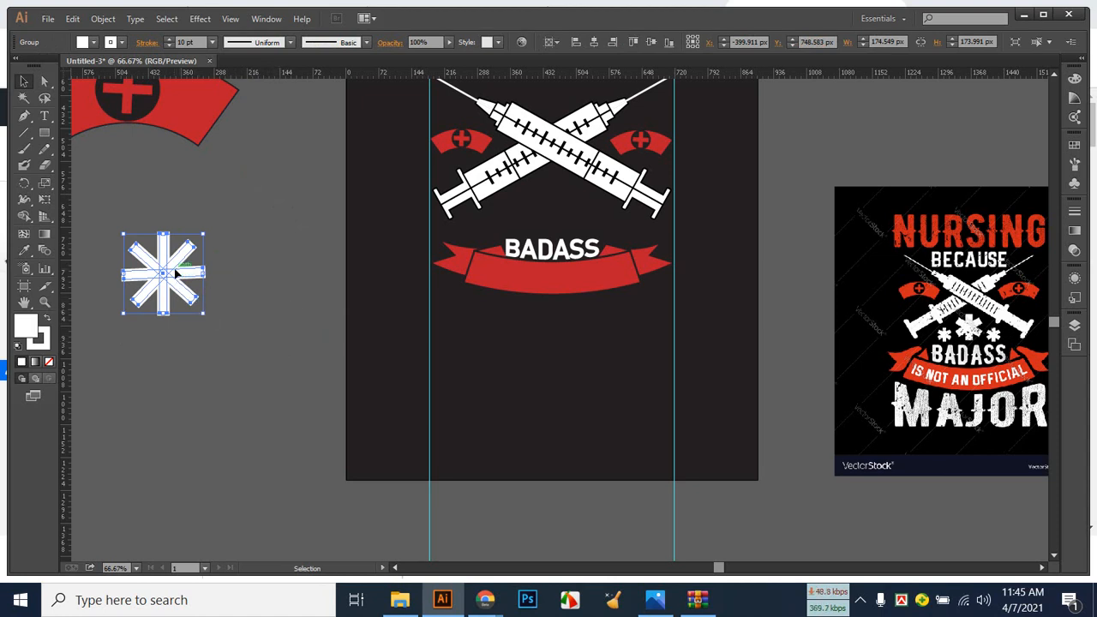
{"action": "left_click_drag", "start_coordinate": [175, 273], "coordinate": [246, 400]}
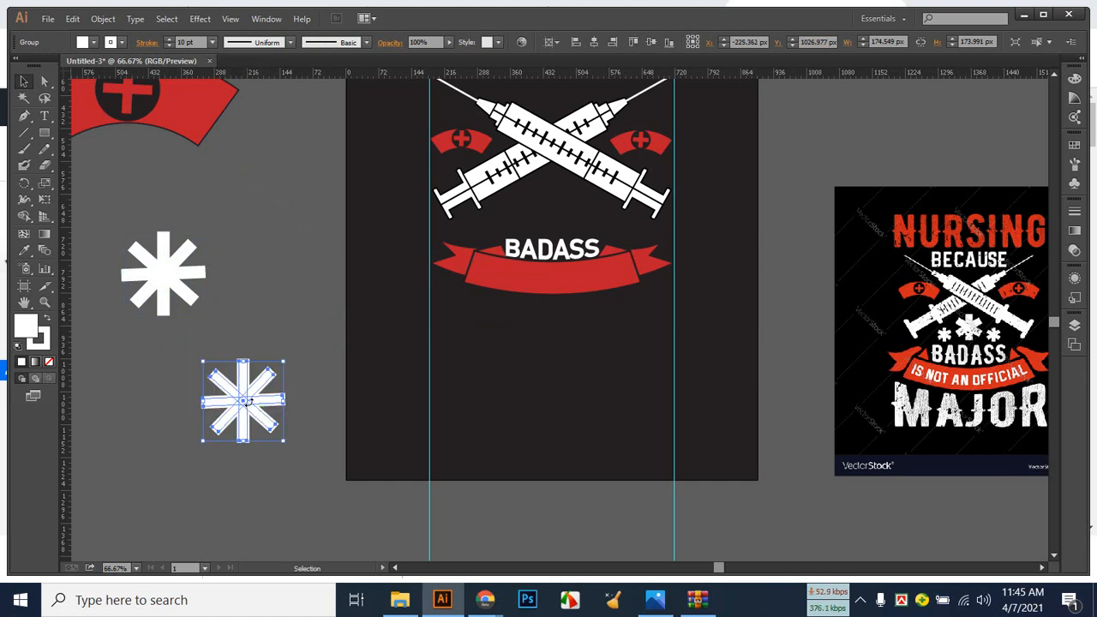
{"action": "left_click_drag", "start_coordinate": [284, 442], "coordinate": [563, 200]}
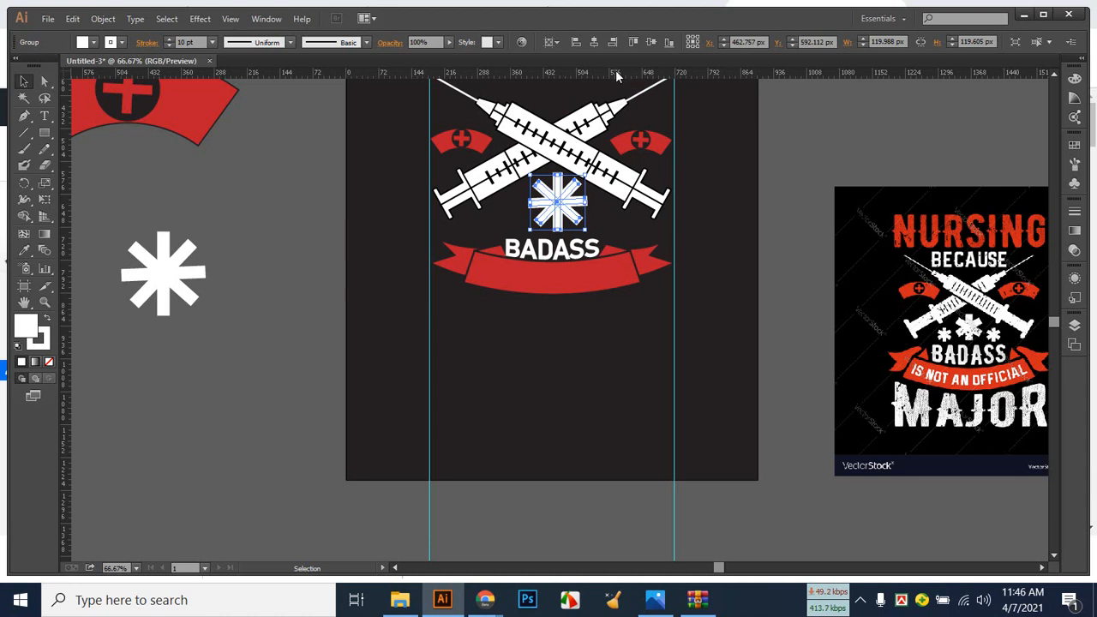
{"action": "left_click", "coordinate": [595, 42]}
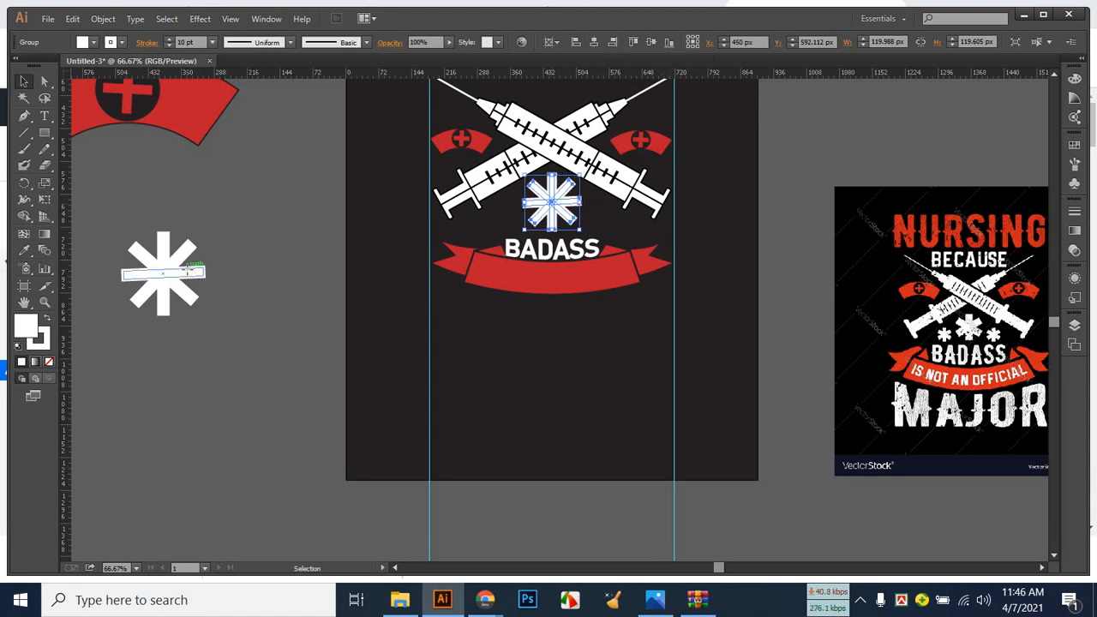
Place another copy of the grouped star, scaled to about 63 px, to the left of the large star under the syringes.
{"action": "left_click", "coordinate": [186, 272]}
{"action": "left_click_drag", "start_coordinate": [187, 272], "coordinate": [233, 416]}
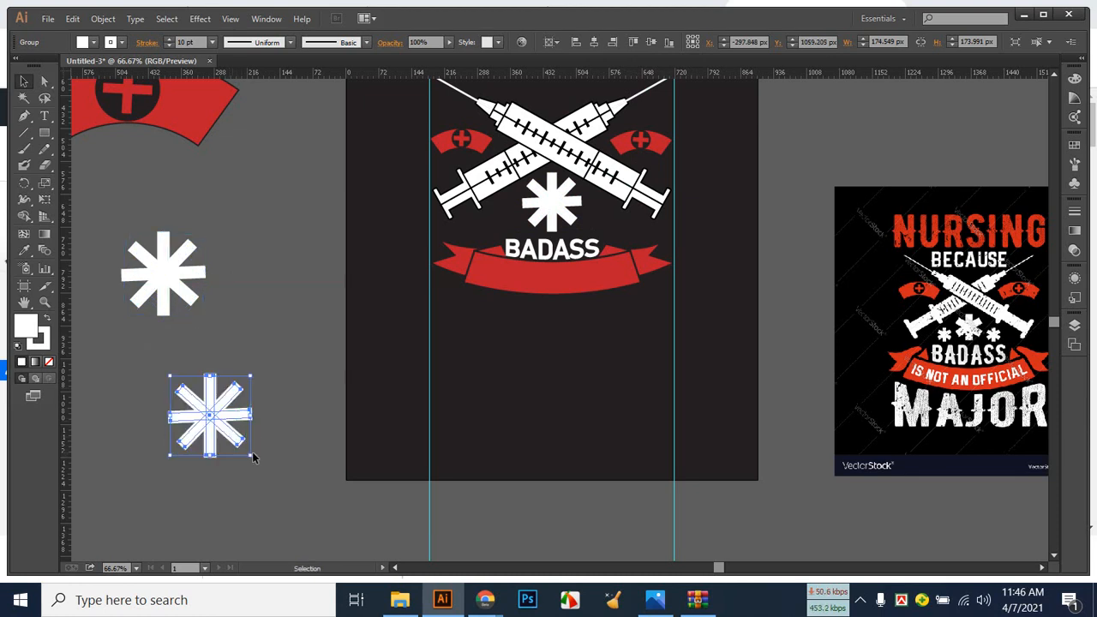
{"action": "left_click_drag", "start_coordinate": [249, 459], "coordinate": [488, 222]}
{"action": "left_click", "coordinate": [242, 418]}
{"action": "left_click", "coordinate": [554, 363]}
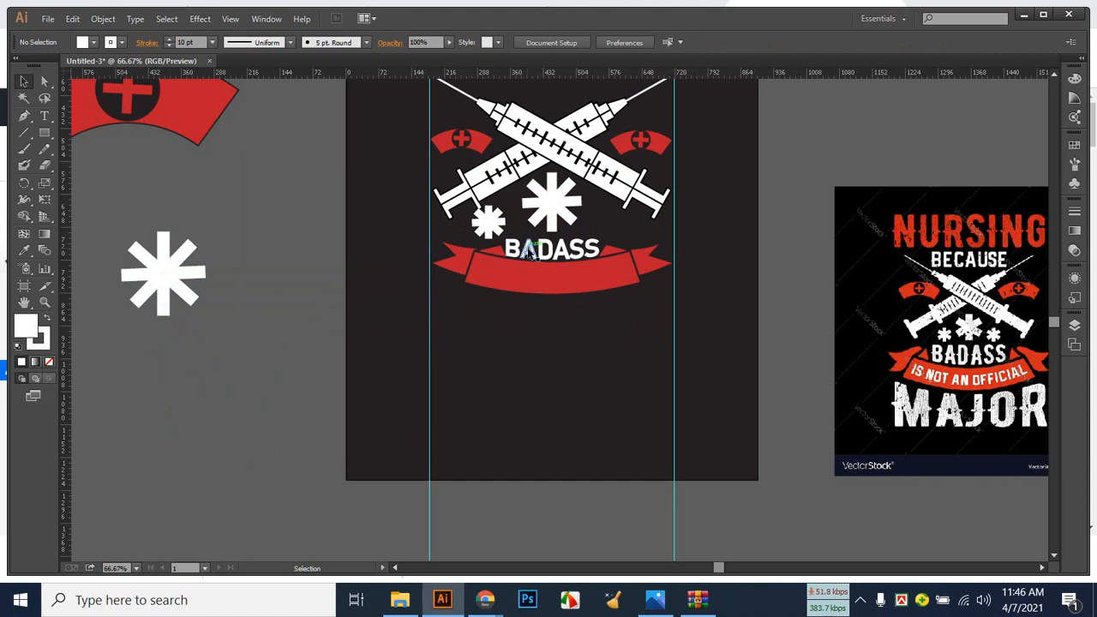
Nudge the small star down slightly and shrink it to about 48 px.
{"action": "left_click", "coordinate": [488, 223]}
{"action": "key", "text": "Down"}
{"action": "key", "text": "Down"}
{"action": "key", "text": "Down"}
{"action": "key", "text": "Down"}
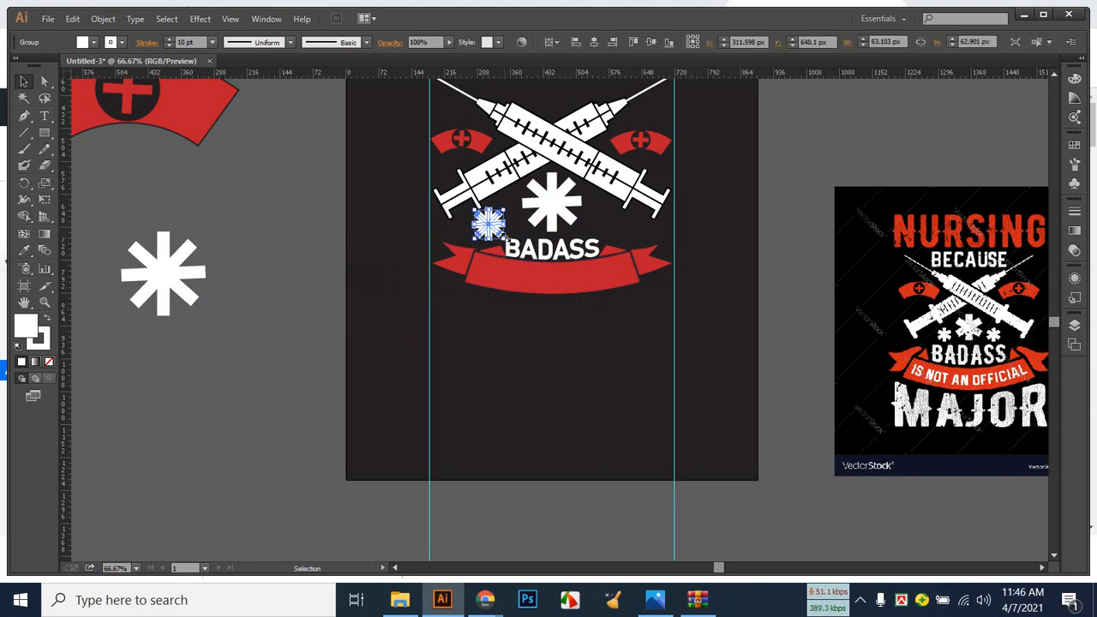
{"action": "left_click_drag", "start_coordinate": [503, 240], "coordinate": [498, 233]}
Nudge the small star toward the large star, to about X 334 px and Y 637 px.
{"action": "key", "text": "Down"}
{"action": "key", "text": "Down"}
{"action": "key", "text": "Down"}
{"action": "key", "text": "Down"}
{"action": "key", "text": "Down"}
{"action": "key", "text": "Down"}
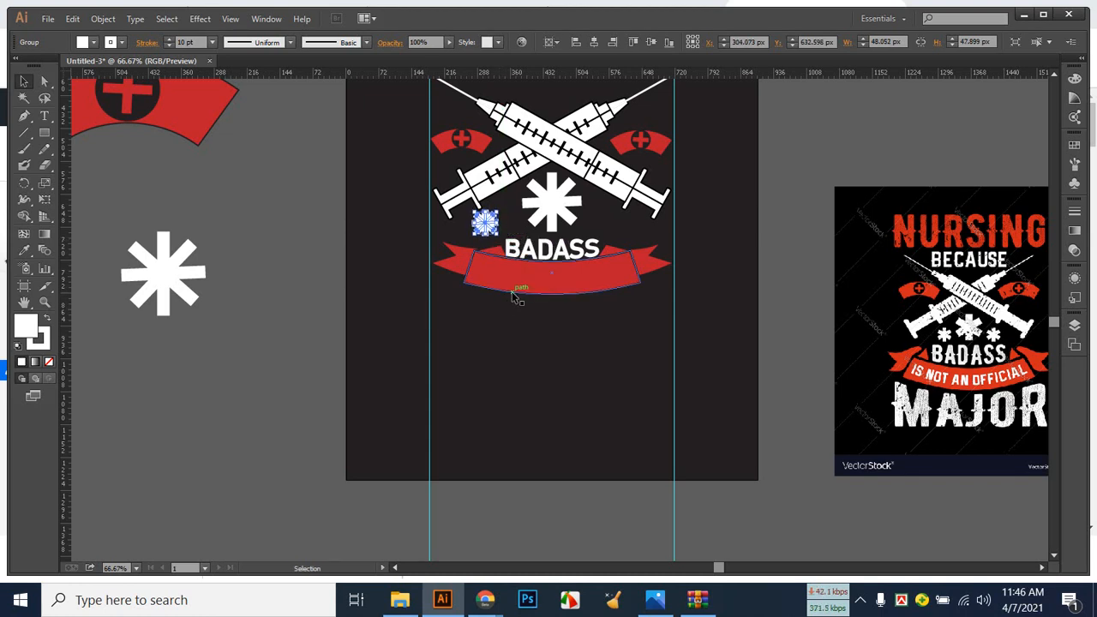
{"action": "key", "text": "Down"}
{"action": "key", "text": "Right"}
{"action": "key", "text": "Right"}
{"action": "key", "text": "Right"}
{"action": "key", "text": "Right"}
{"action": "key", "text": "Right"}
{"action": "key", "text": "Right"}
{"action": "key", "text": "Right"}
{"action": "key", "text": "Right"}
{"action": "key", "text": "Right"}
{"action": "key", "text": "Right"}
{"action": "key", "text": "Right"}
{"action": "key", "text": "Right"}
{"action": "key", "text": "Right"}
{"action": "key", "text": "Right"}
{"action": "key", "text": "Right"}
{"action": "key", "text": "Right"}
{"action": "key", "text": "Right"}
{"action": "key", "text": "Right"}
{"action": "key", "text": "Right"}
{"action": "key", "text": "Right"}
{"action": "key", "text": "Right"}
{"action": "key", "text": "Right"}
{"action": "left_click", "coordinate": [543, 337]}
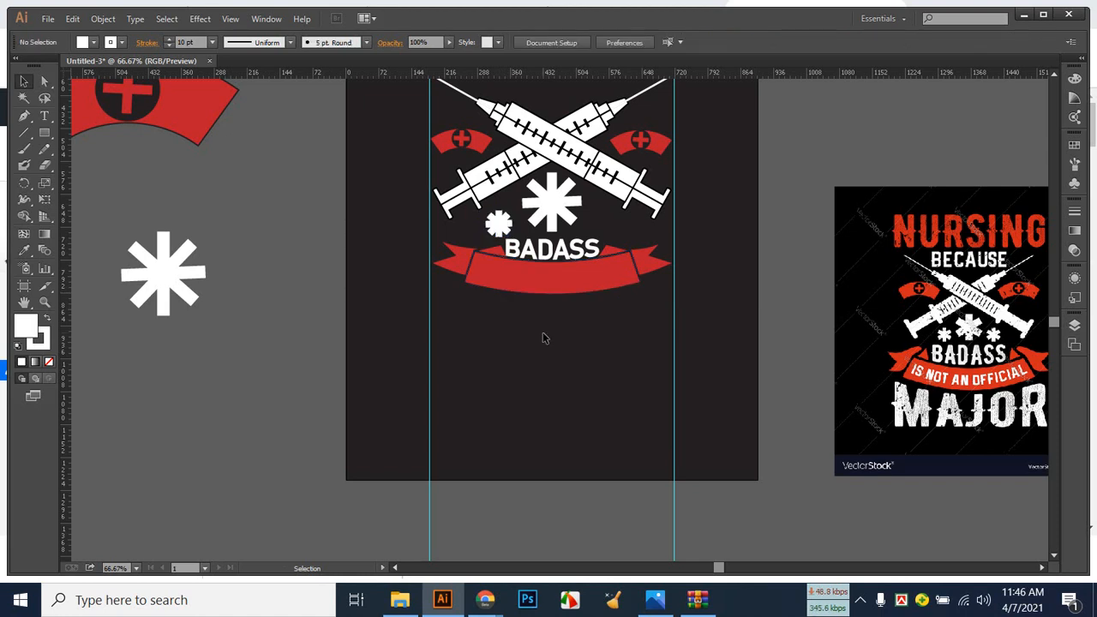
{"action": "left_click", "coordinate": [499, 224]}
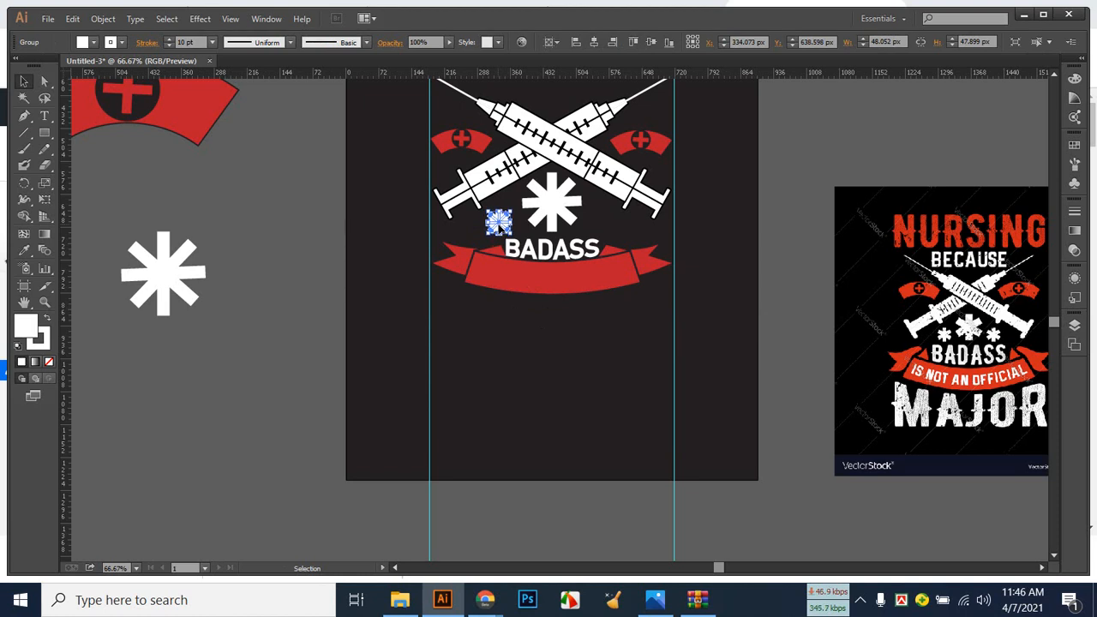
{"action": "left_click", "coordinate": [636, 401]}
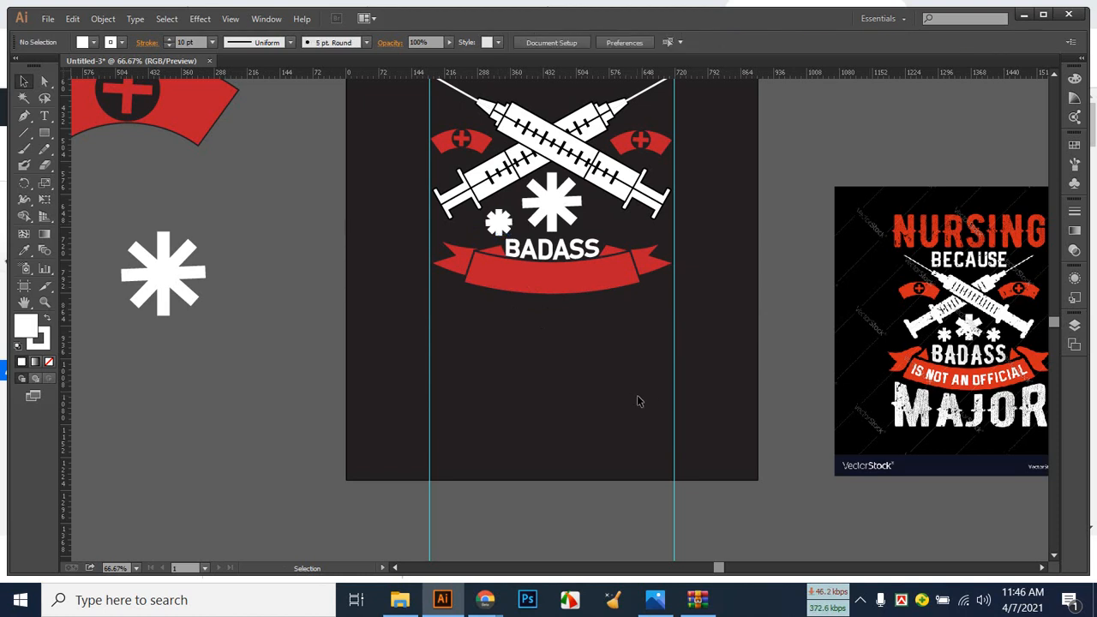
Reduce the small star's stroke to 6 pt so its arms stay distinct.
{"action": "left_click", "coordinate": [499, 223]}
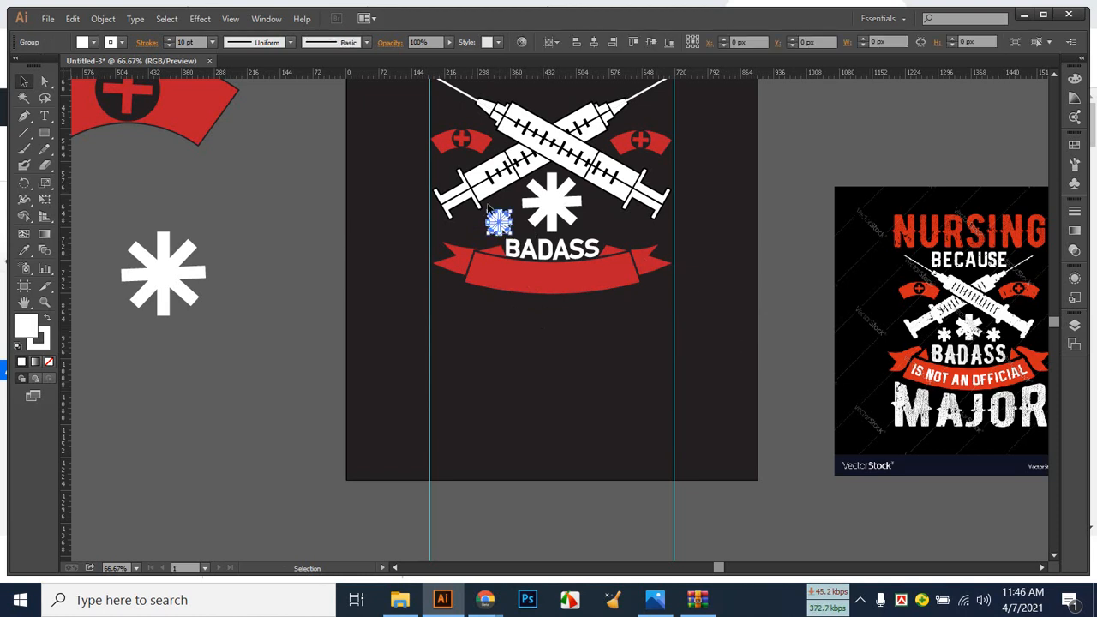
{"action": "left_click", "coordinate": [173, 45]}
{"action": "left_click", "coordinate": [173, 45]}
{"action": "left_click", "coordinate": [174, 45]}
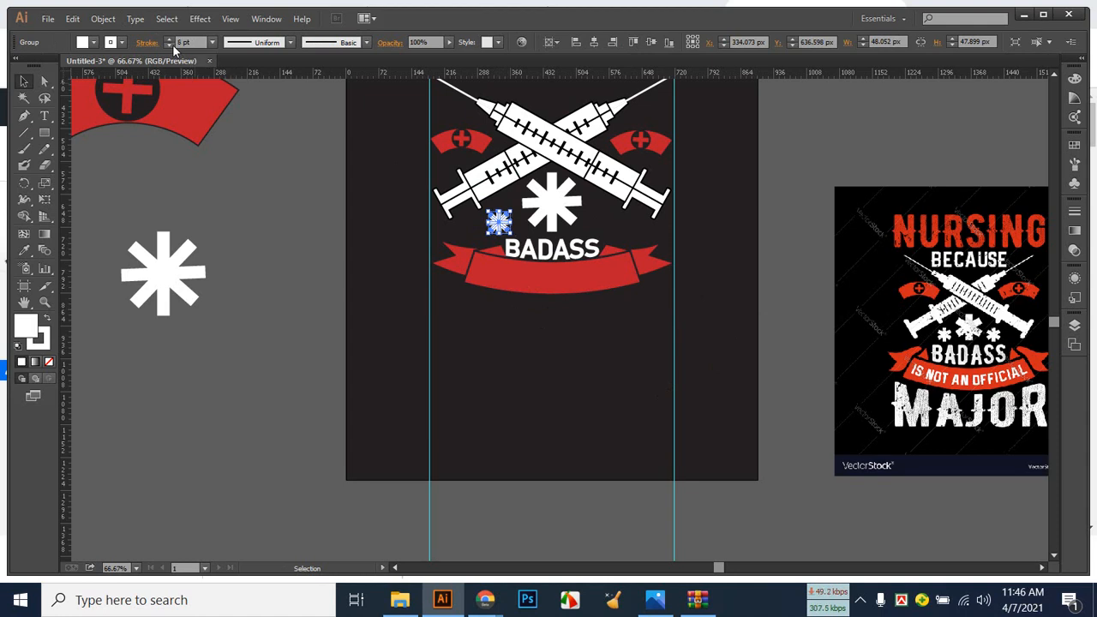
{"action": "left_click", "coordinate": [221, 181]}
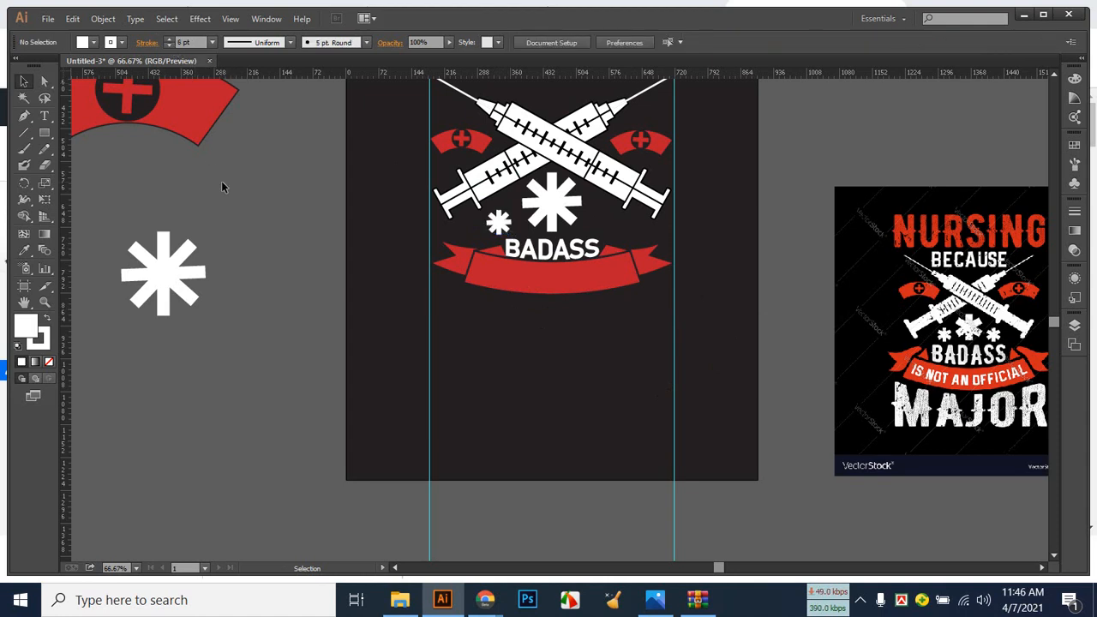
Reflect a copy of the small star across the vertical axis and place it level on the right of the large star.
{"action": "left_click", "coordinate": [505, 224]}
{"action": "right_click", "coordinate": [511, 229]}
{"action": "mouse_move", "coordinate": [553, 331]}
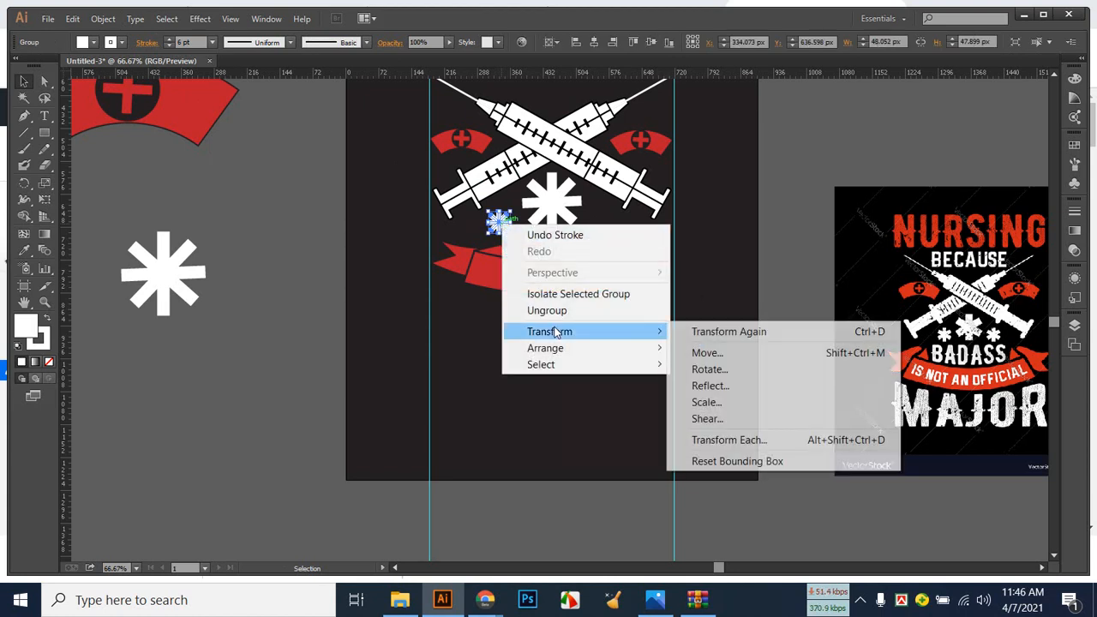
{"action": "left_click", "coordinate": [795, 385]}
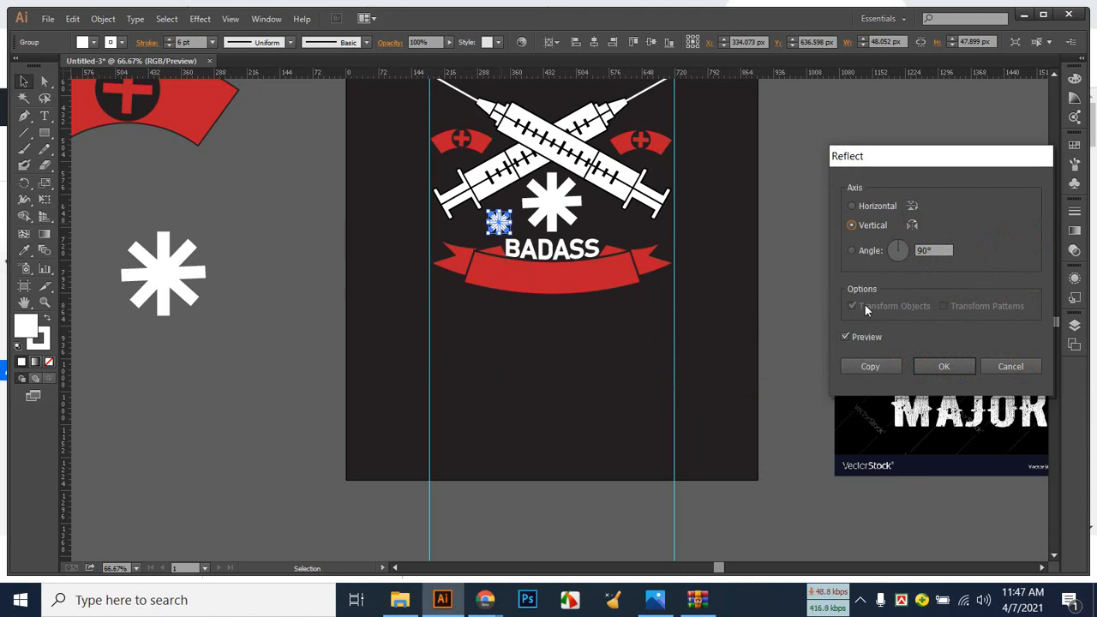
{"action": "left_click", "coordinate": [876, 369]}
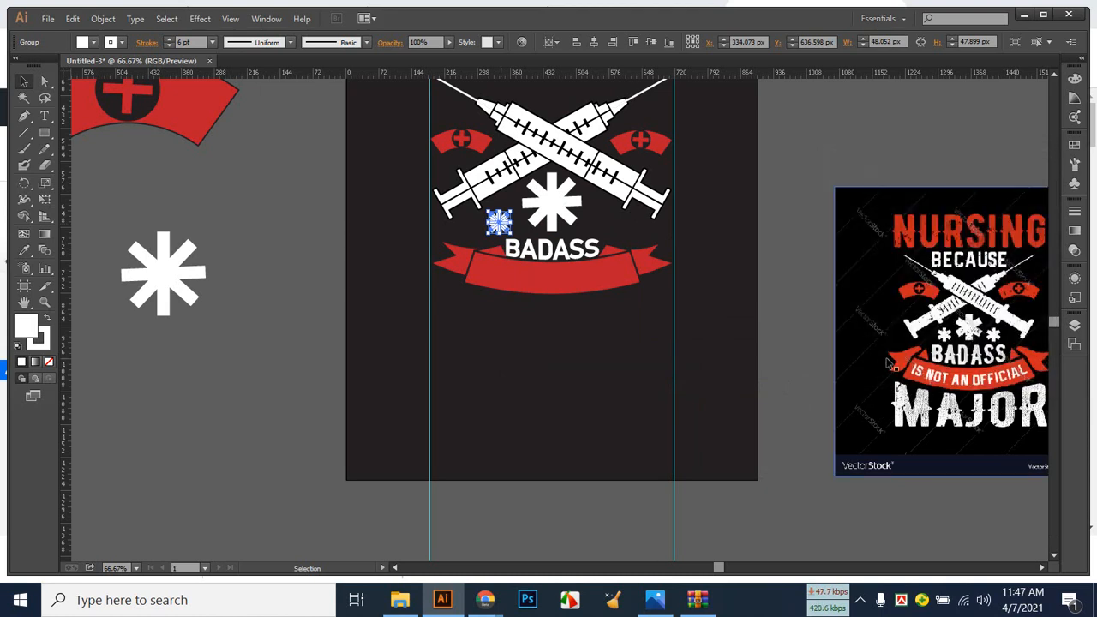
{"action": "left_click", "coordinate": [498, 221]}
{"action": "left_click_drag", "start_coordinate": [499, 221], "coordinate": [606, 221]}
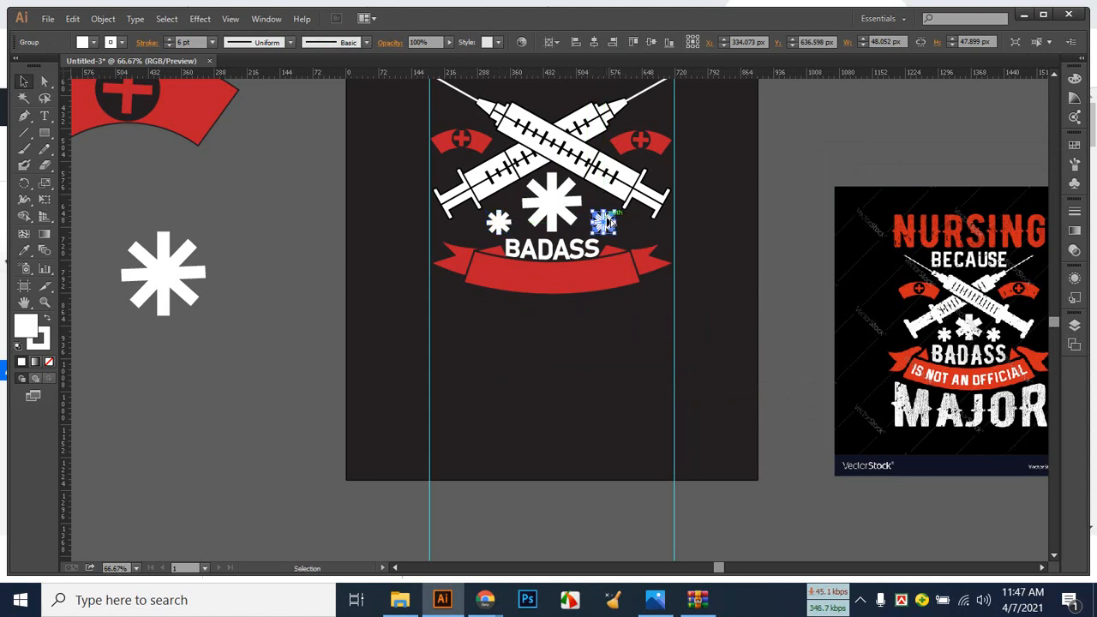
{"action": "left_click", "coordinate": [623, 329]}
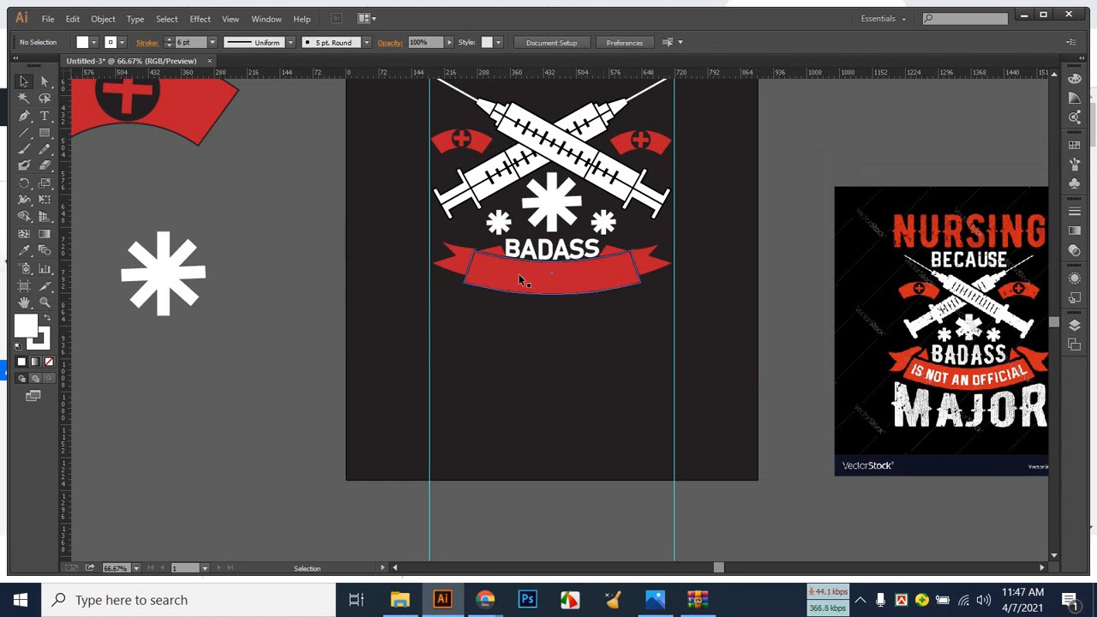
{"action": "scroll", "coordinate": [616, 359], "scroll_direction": "up", "scroll_amount": 4}
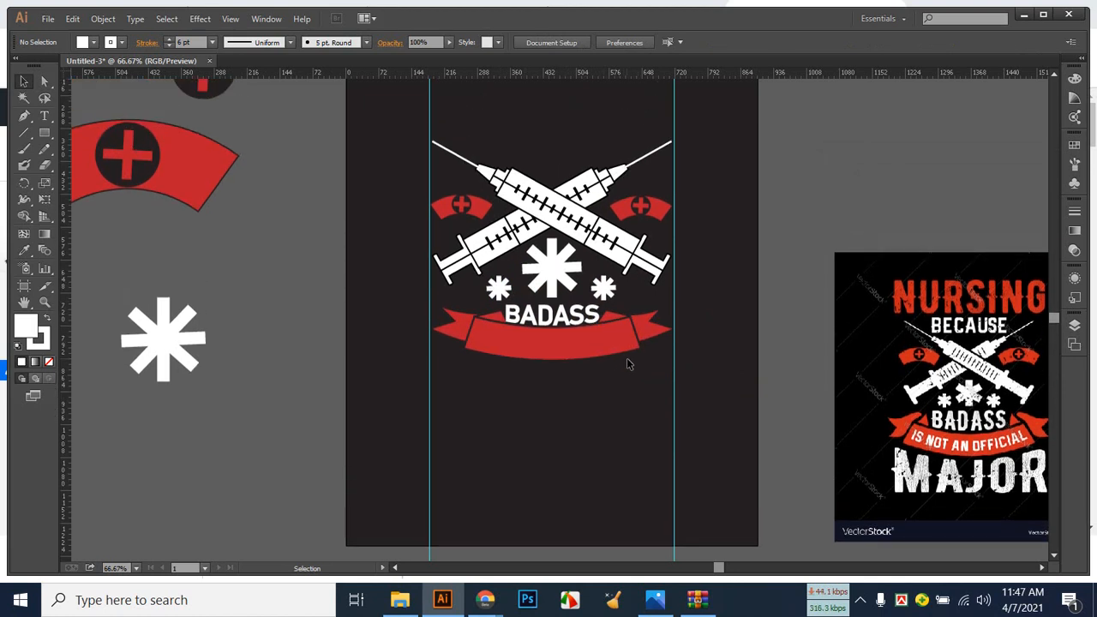
Add white Bahnschrift text reading "IS NOT AN OFFICIAL" in the empty area below the red ribbon banner.
{"action": "scroll", "coordinate": [628, 359], "scroll_direction": "down", "scroll_amount": 5}
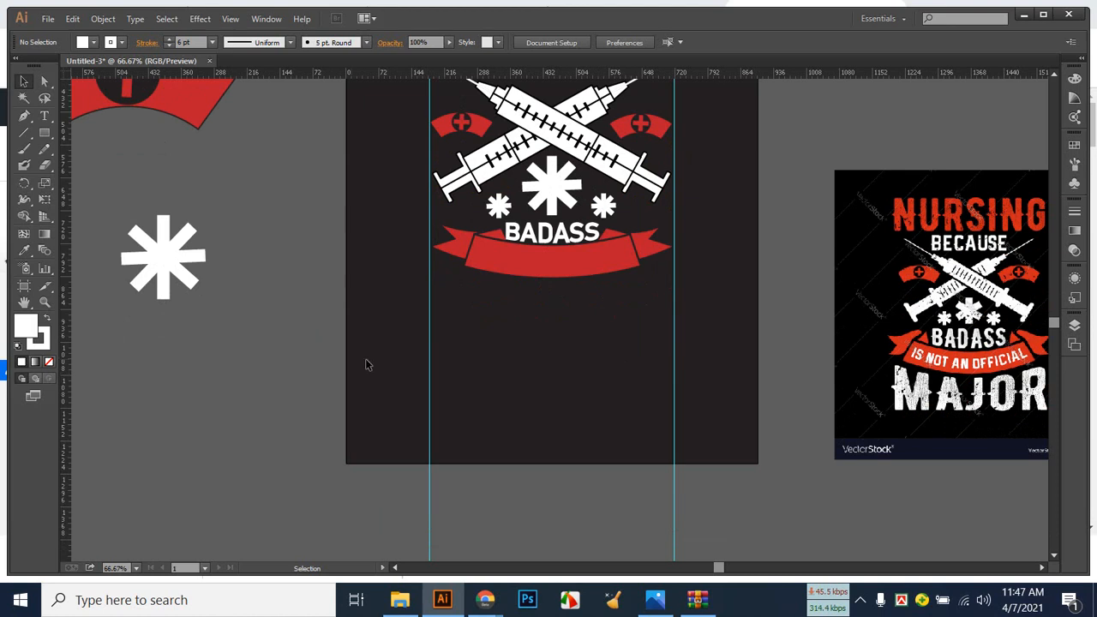
{"action": "key", "text": "t"}
{"action": "left_click", "coordinate": [434, 337]}
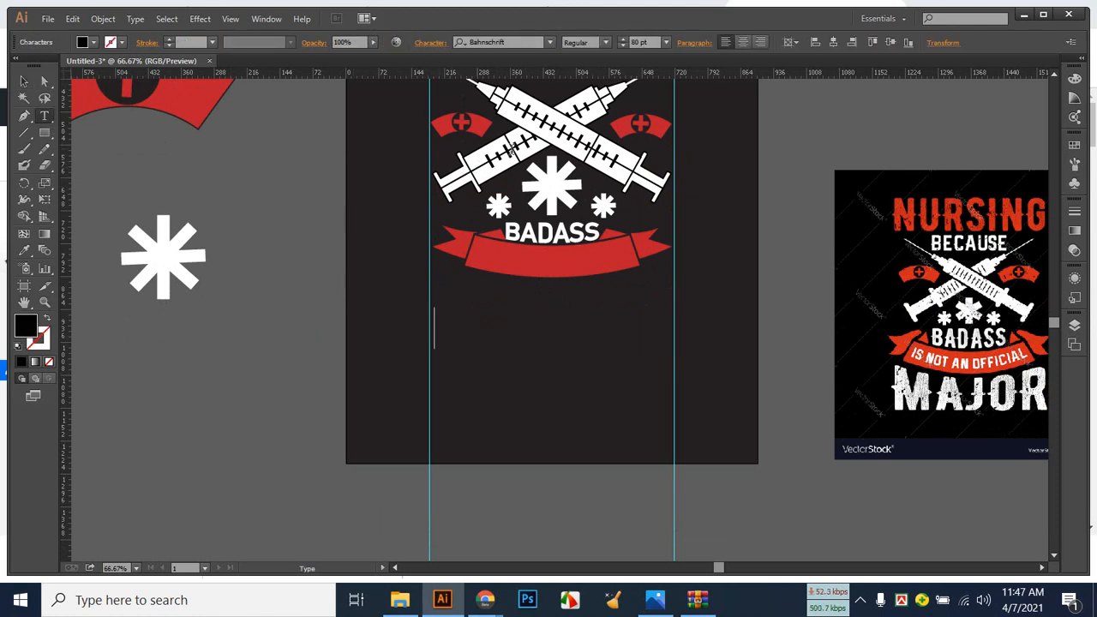
{"action": "left_click", "coordinate": [91, 42]}
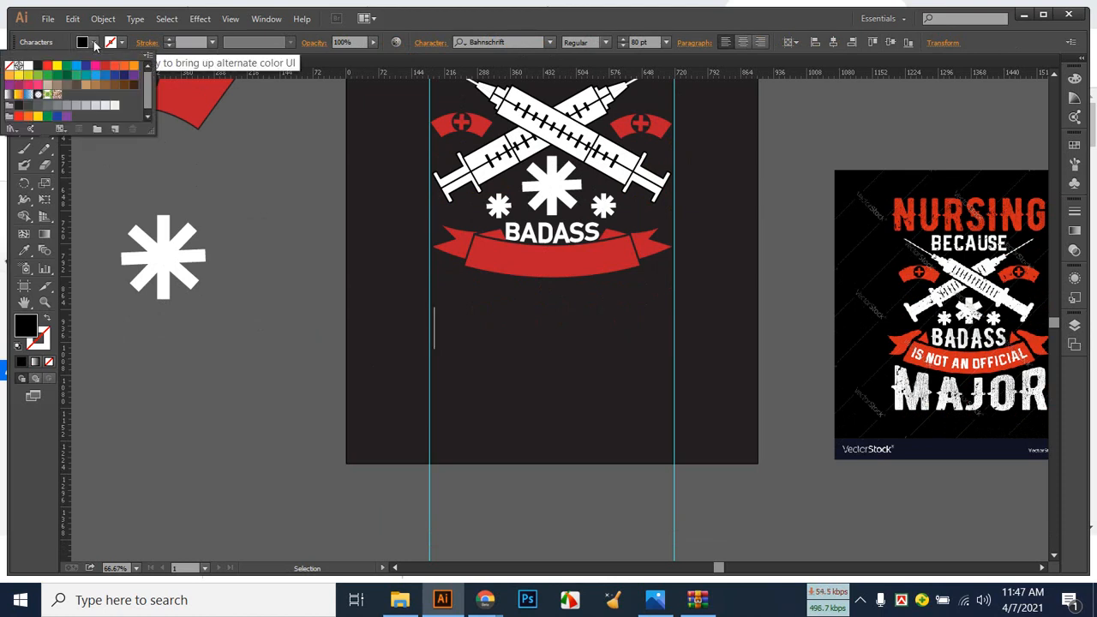
{"action": "left_click", "coordinate": [91, 103]}
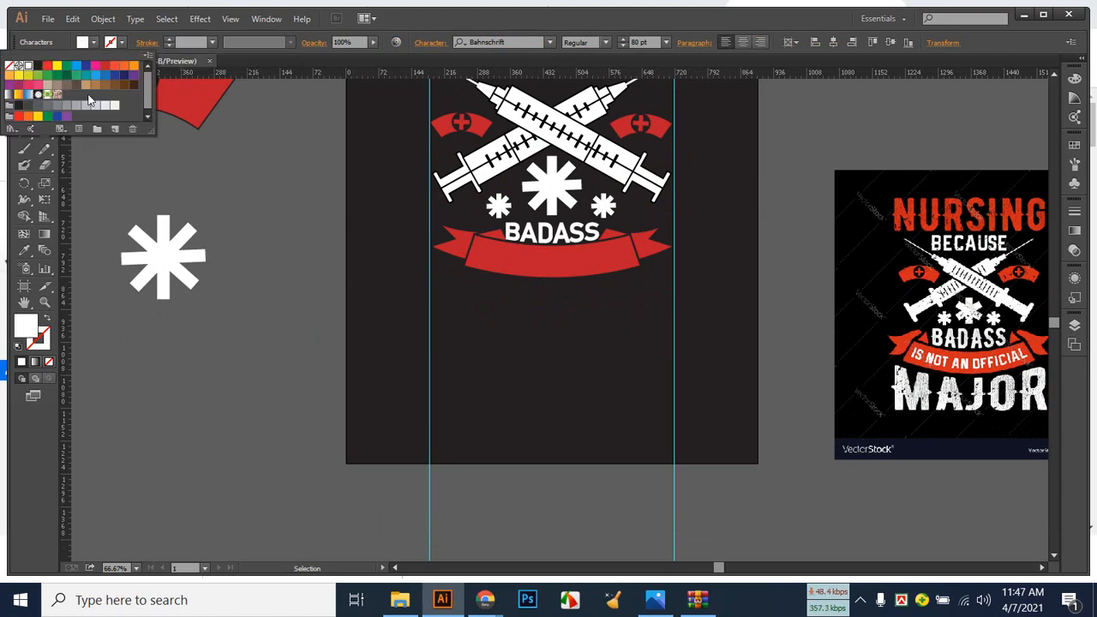
{"action": "left_click", "coordinate": [451, 341]}
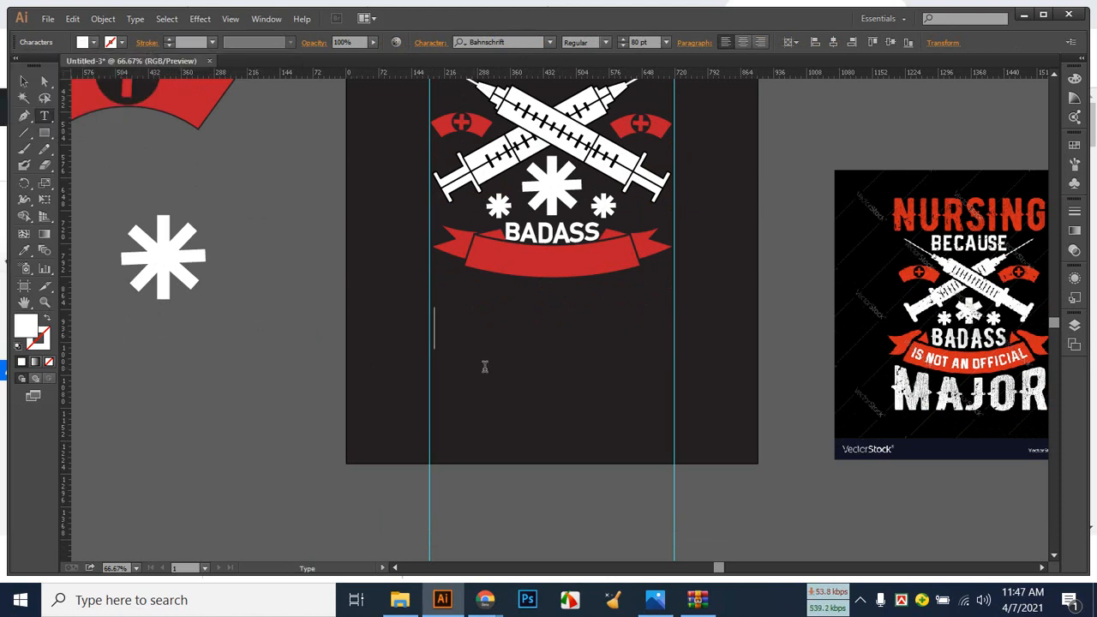
{"action": "type", "text": "IS NOR"}
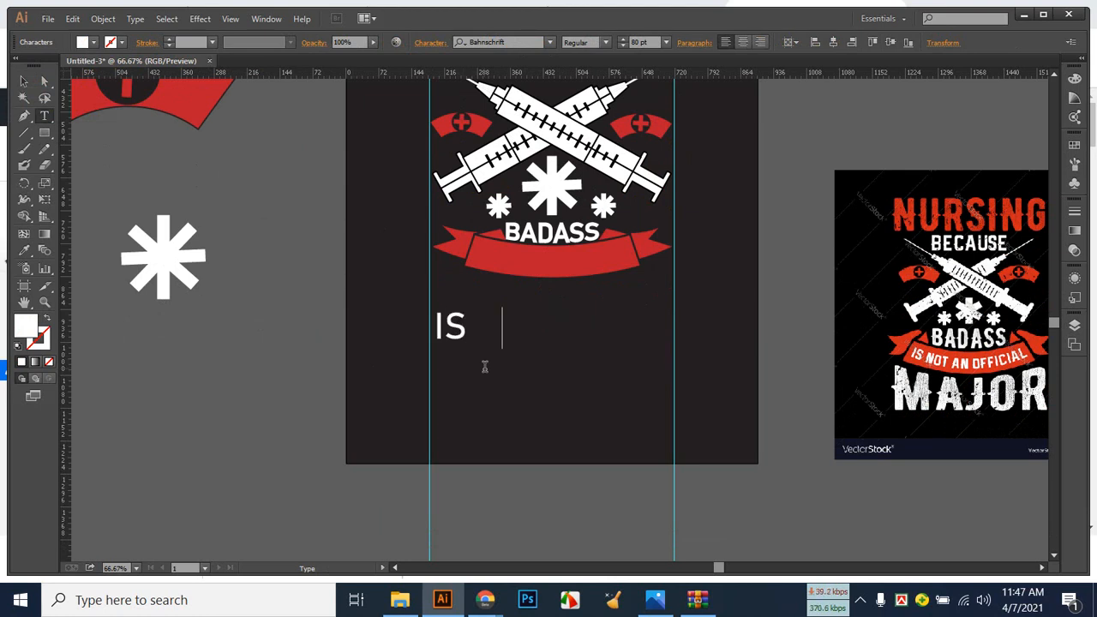
{"action": "key", "text": "BackSpace"}
{"action": "type", "text": "T"}
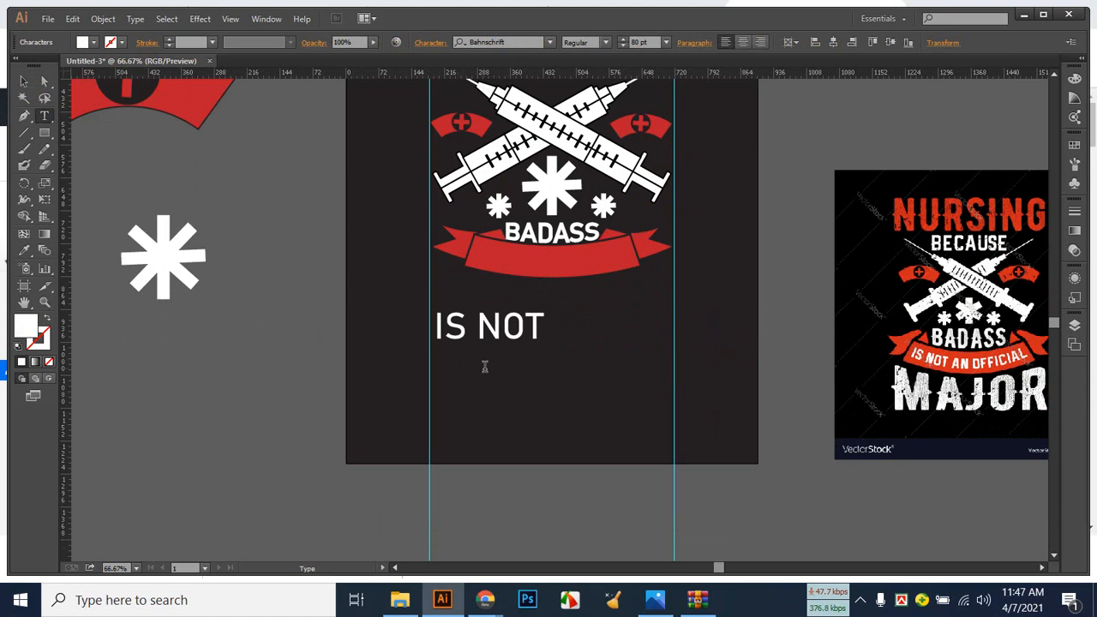
{"action": "type", "text": " AN"}
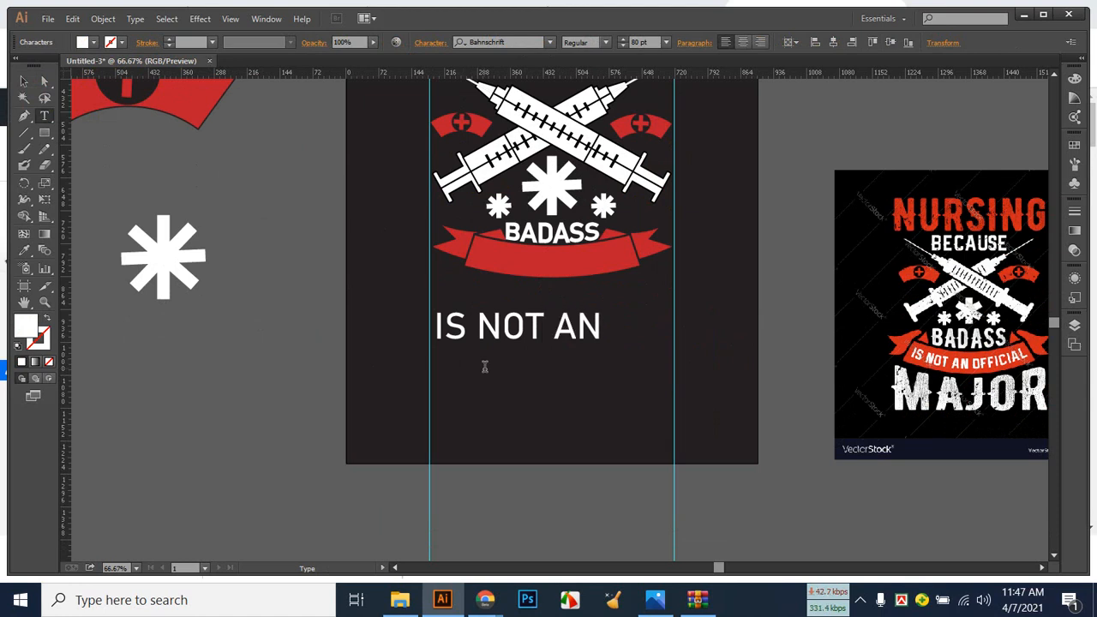
{"action": "type", "text": " OFFI"}
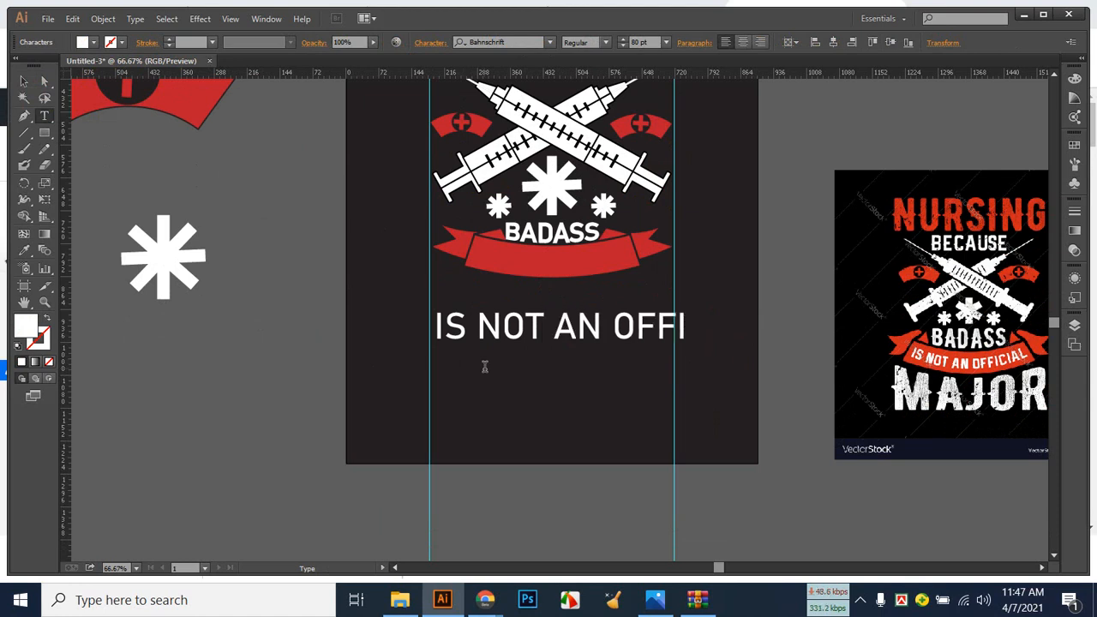
{"action": "type", "text": "CIAL"}
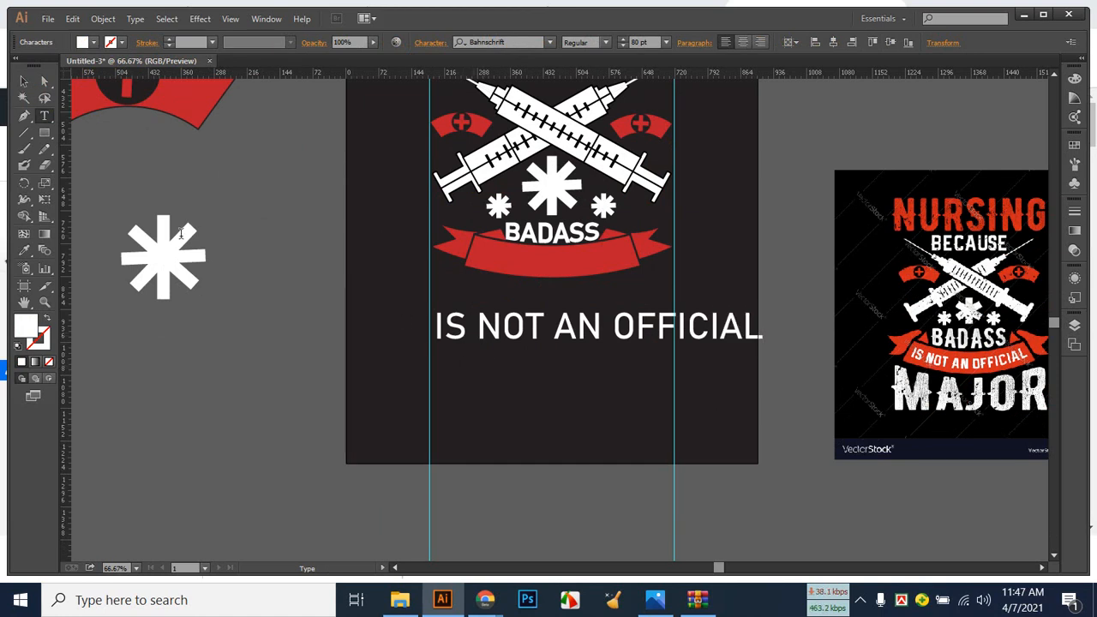
{"action": "left_click", "coordinate": [24, 81]}
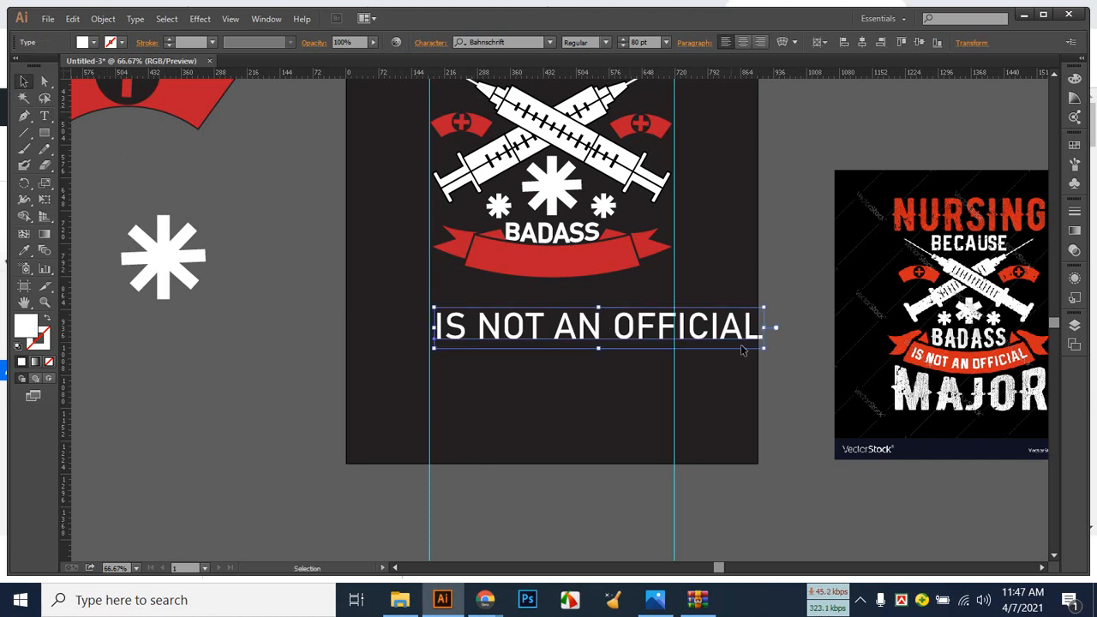
Set the font size of the "IS NOT AN OFFICIAL" text to 40 pt.
{"action": "left_click", "coordinate": [639, 43]}
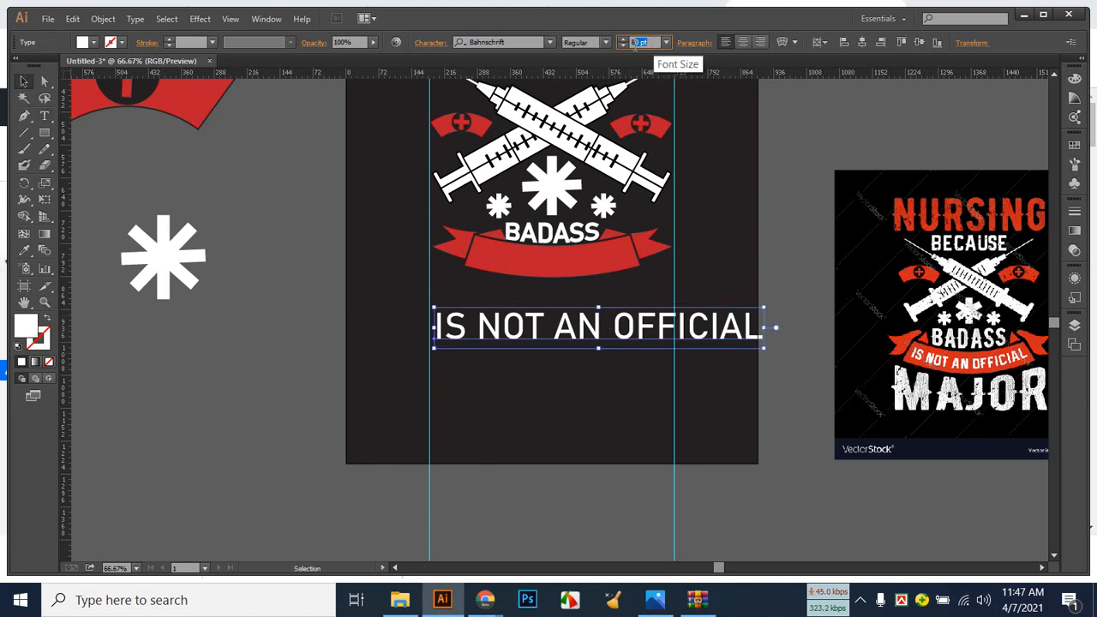
{"action": "type", "text": "40"}
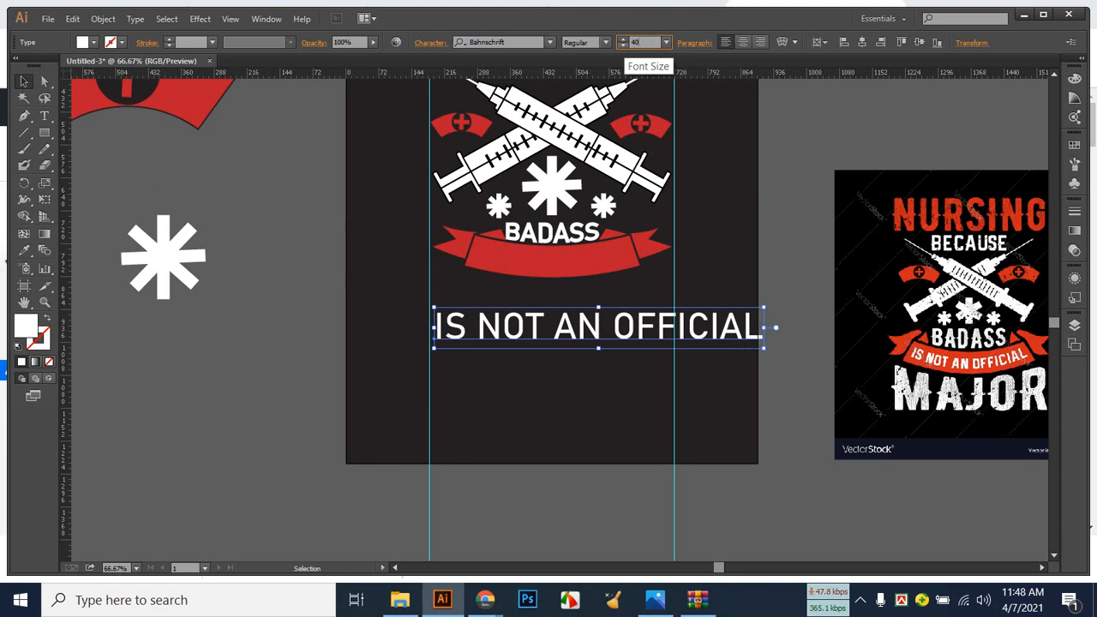
{"action": "key", "text": "Return"}
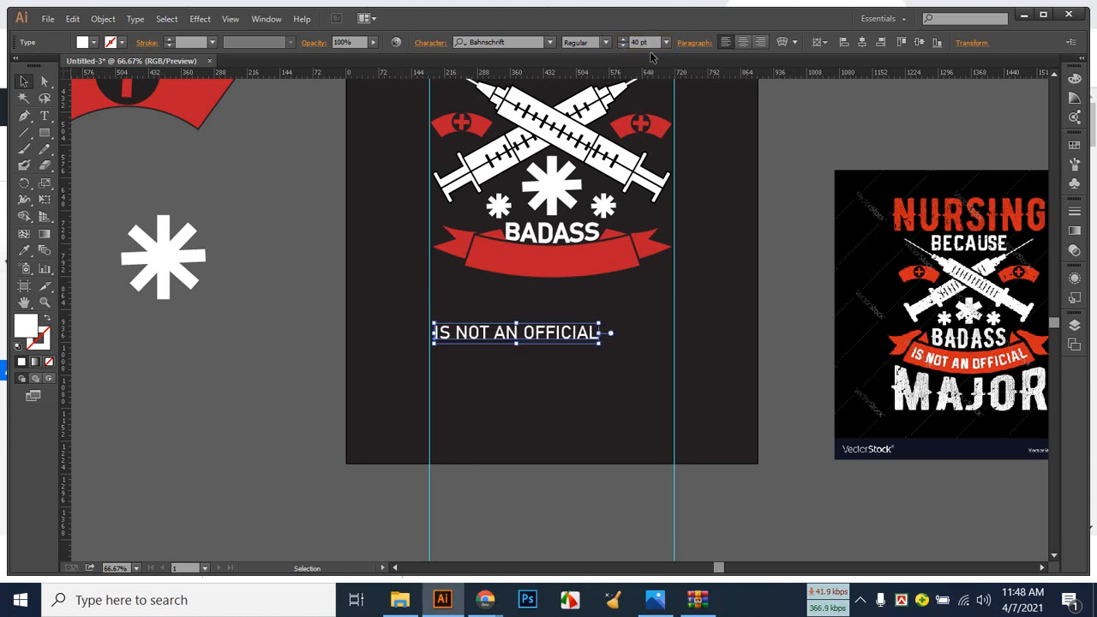
Move the "IS NOT AN OFFICIAL" text onto the ribbon's central band and nudge it slightly up.
{"action": "left_click_drag", "start_coordinate": [575, 342], "coordinate": [611, 259]}
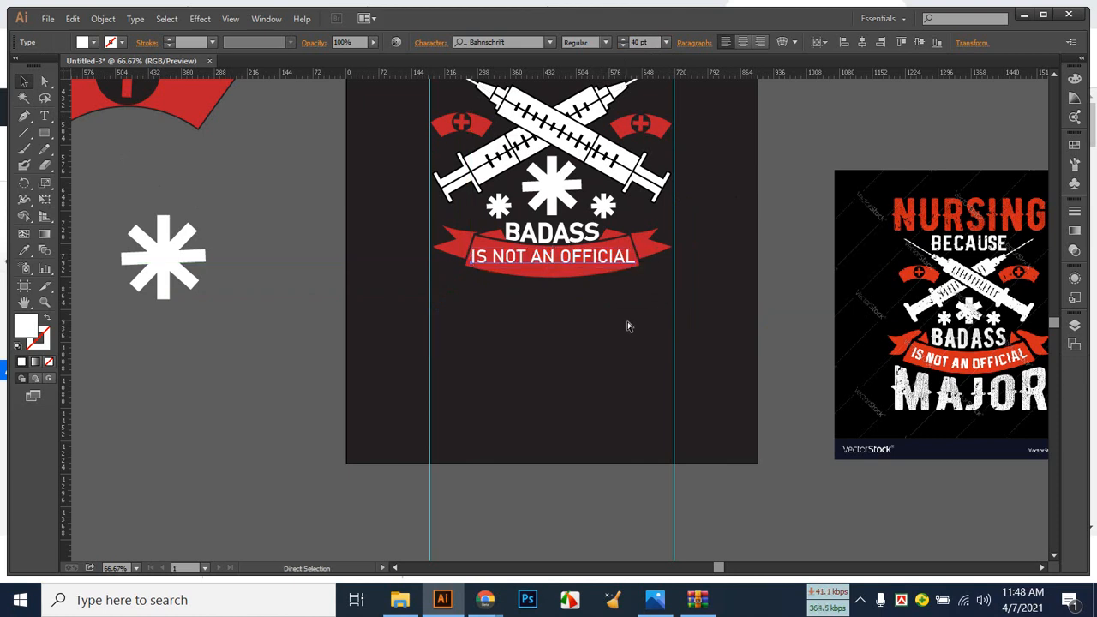
{"action": "key", "text": "ctrl+plus"}
{"action": "key", "text": "ctrl+plus"}
{"action": "key", "text": "ctrl+plus"}
{"action": "scroll", "coordinate": [608, 318], "scroll_direction": "up", "scroll_amount": 3}
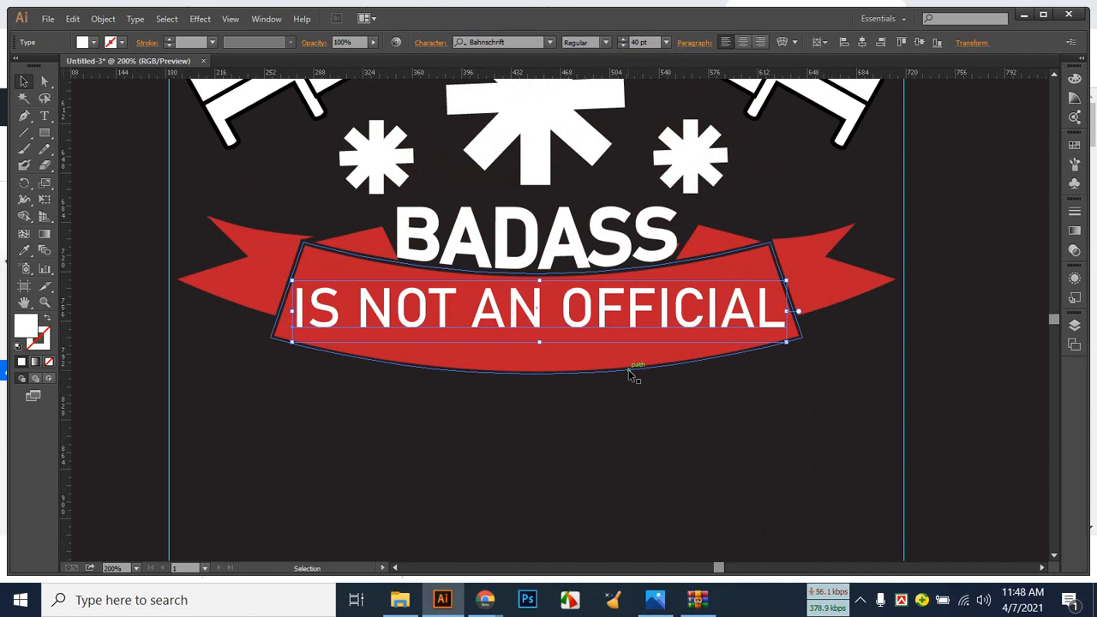
{"action": "key", "text": "Up"}
{"action": "key", "text": "Up"}
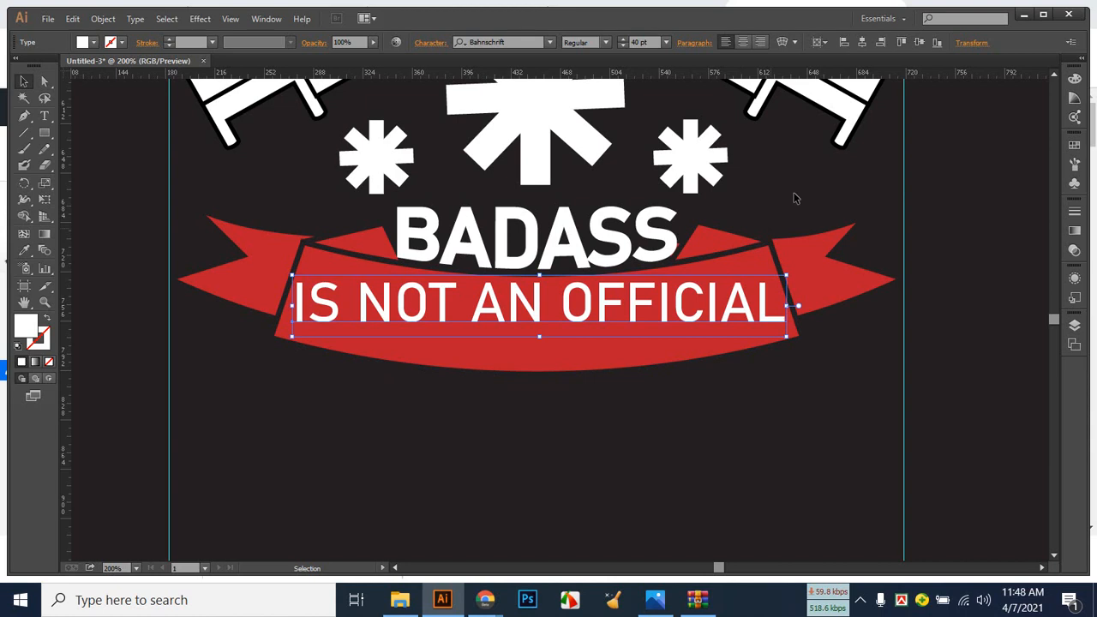
Warp the "IS NOT AN OFFICIAL" text with a horizontal Arc style and a -17% bend to follow the ribbon's curve.
{"action": "left_click", "coordinate": [690, 401]}
{"action": "left_click", "coordinate": [637, 306]}
{"action": "left_click", "coordinate": [787, 40]}
{"action": "left_click", "coordinate": [916, 180]}
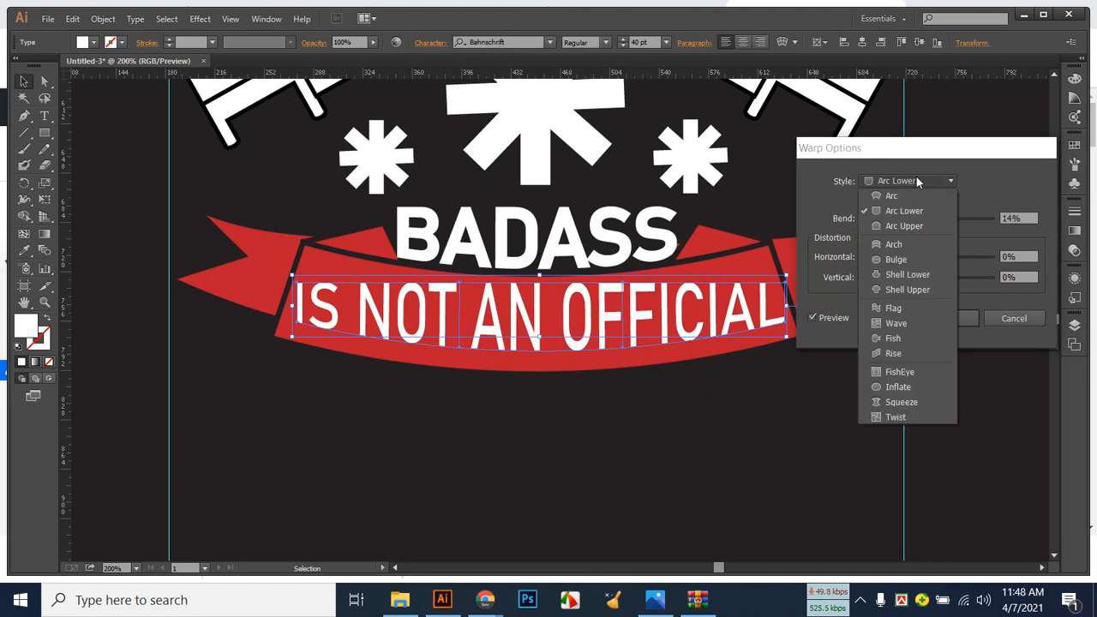
{"action": "left_click", "coordinate": [916, 189]}
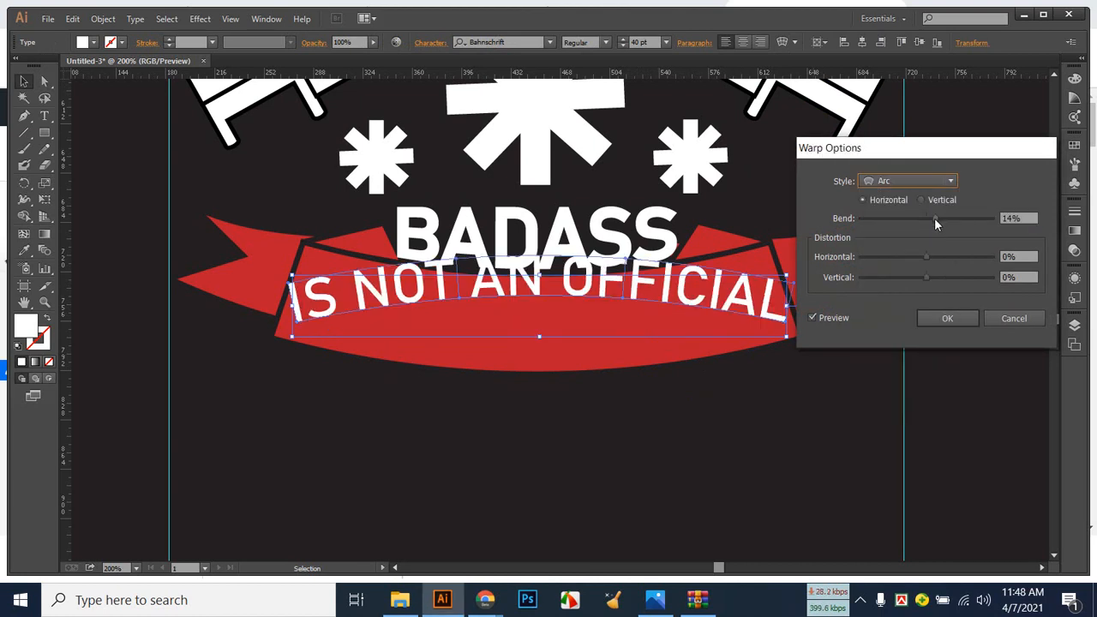
{"action": "mouse_move", "coordinate": [934, 218]}
{"action": "left_mouse_down"}
{"action": "mouse_move", "coordinate": [898, 225]}
{"action": "mouse_move", "coordinate": [913, 216]}
{"action": "left_mouse_up"}
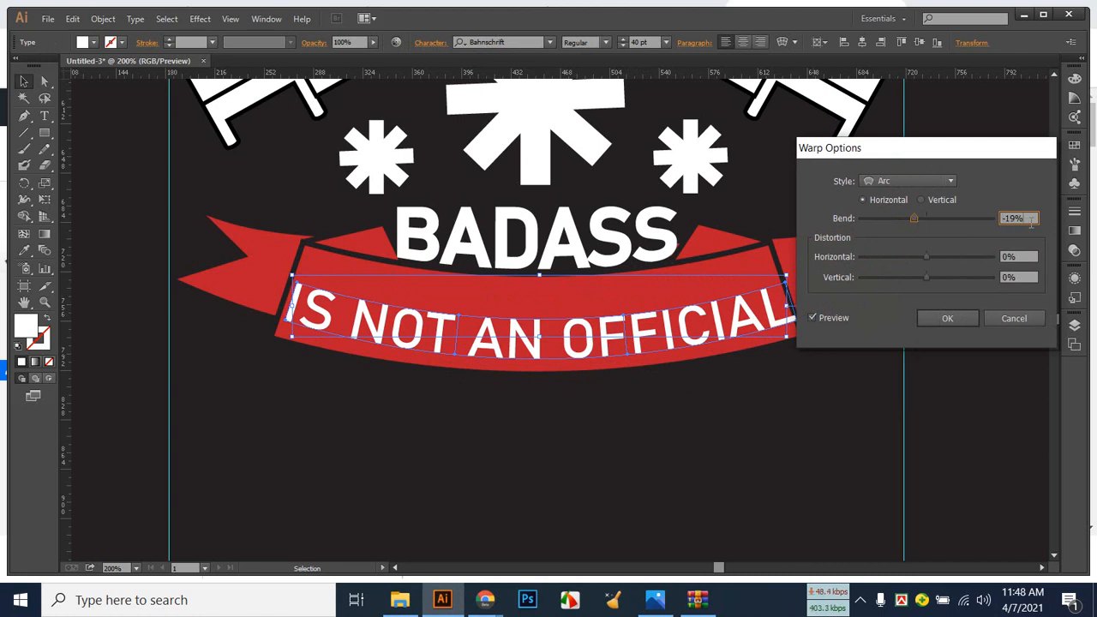
{"action": "key", "text": "Up"}
{"action": "key", "text": "Up"}
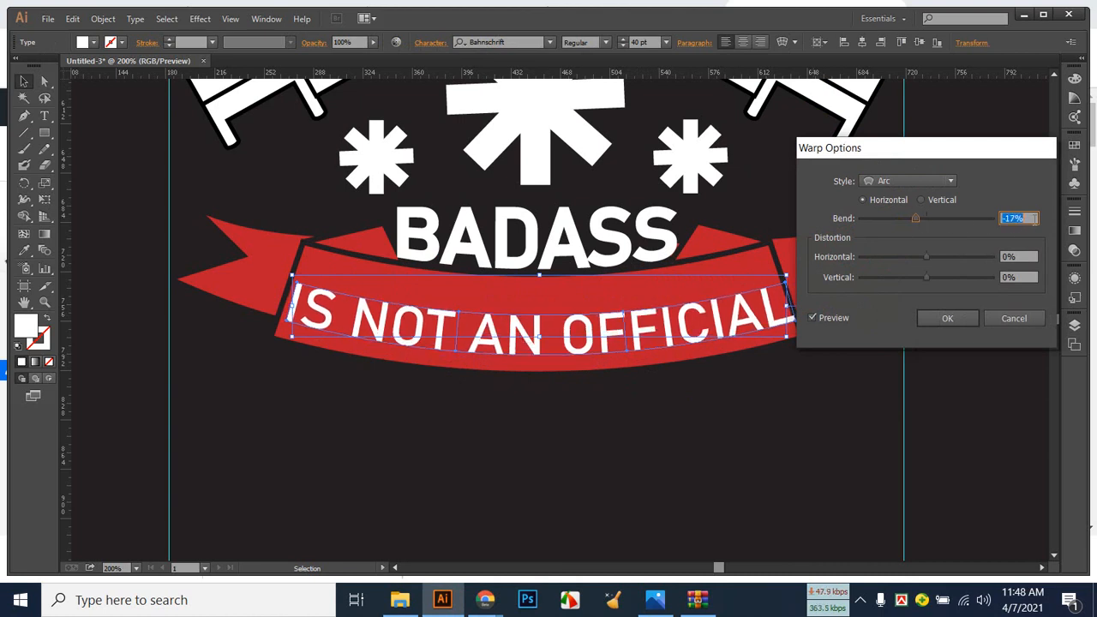
{"action": "left_click", "coordinate": [972, 319]}
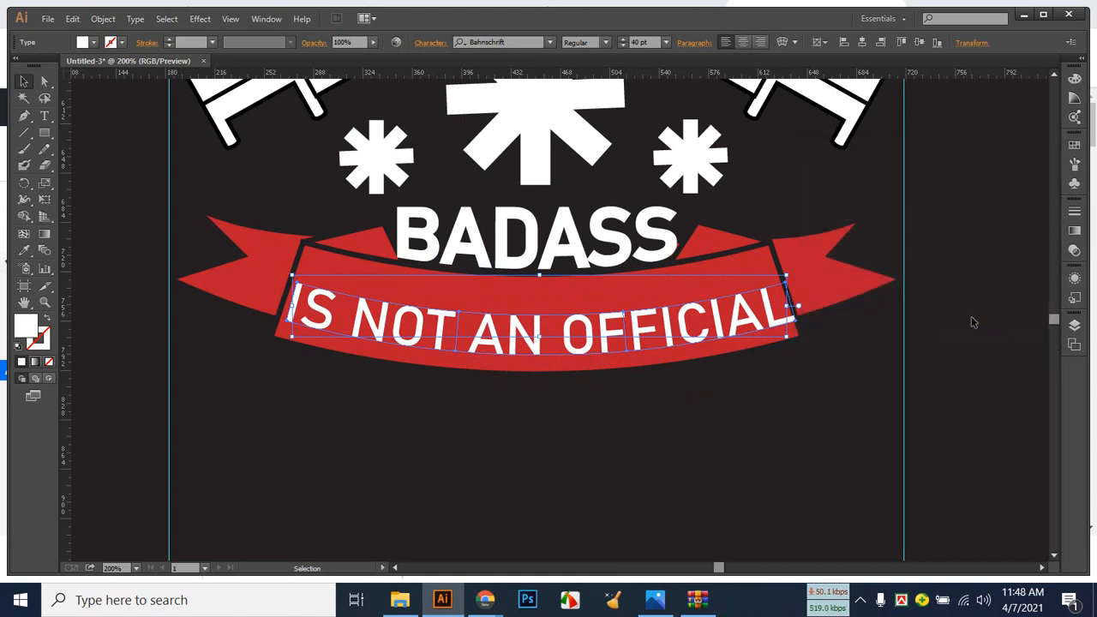
Nudge the warped ribbon text upward within the central band.
{"action": "key", "text": "Up"}
{"action": "key", "text": "Up"}
{"action": "key", "text": "Up"}
{"action": "key", "text": "Up"}
{"action": "key", "text": "Up"}
{"action": "key", "text": "Up"}
{"action": "key", "text": "Up"}
{"action": "key", "text": "Up"}
{"action": "key", "text": "Up"}
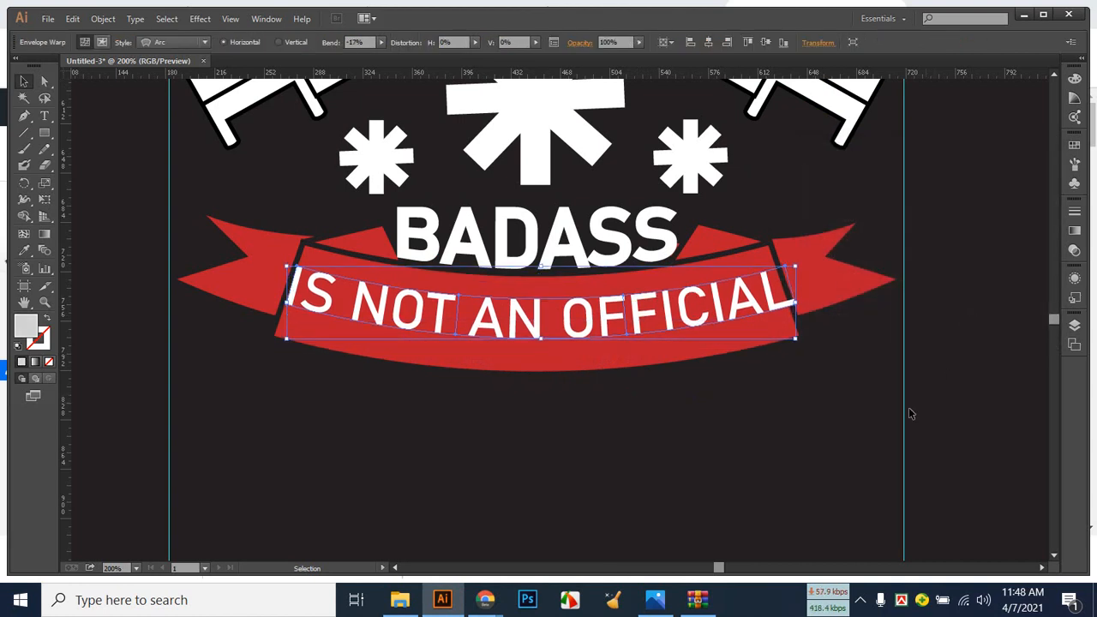
Narrow the warped text from both ends to fit inside the ribbon band and stretch it slightly downward.
{"action": "left_click_drag", "start_coordinate": [795, 304], "coordinate": [775, 304]}
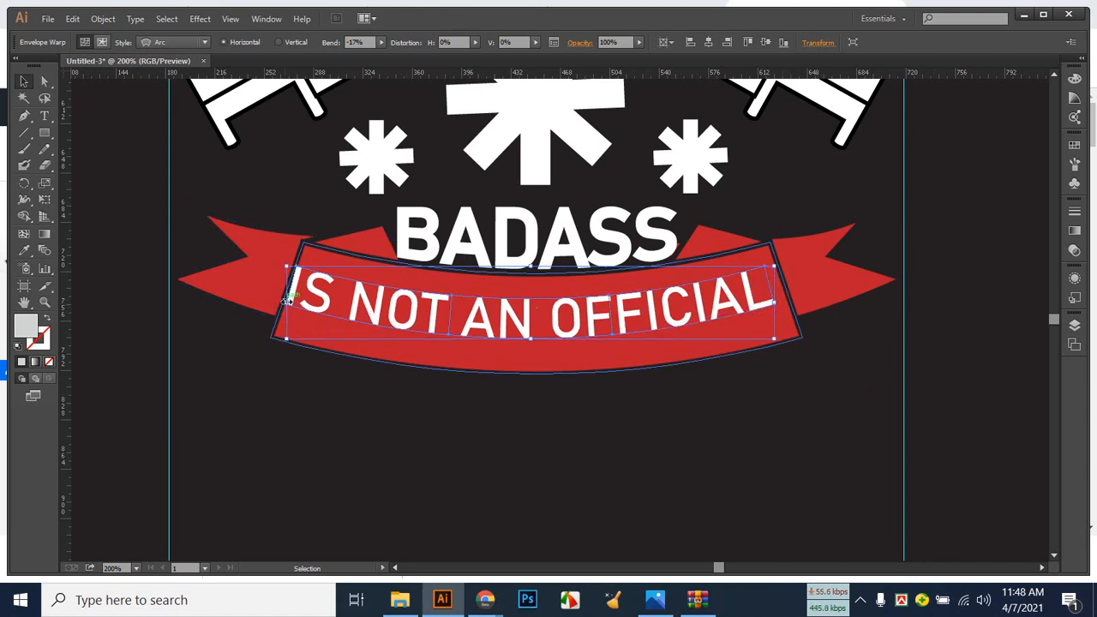
{"action": "left_click_drag", "start_coordinate": [288, 302], "coordinate": [310, 303]}
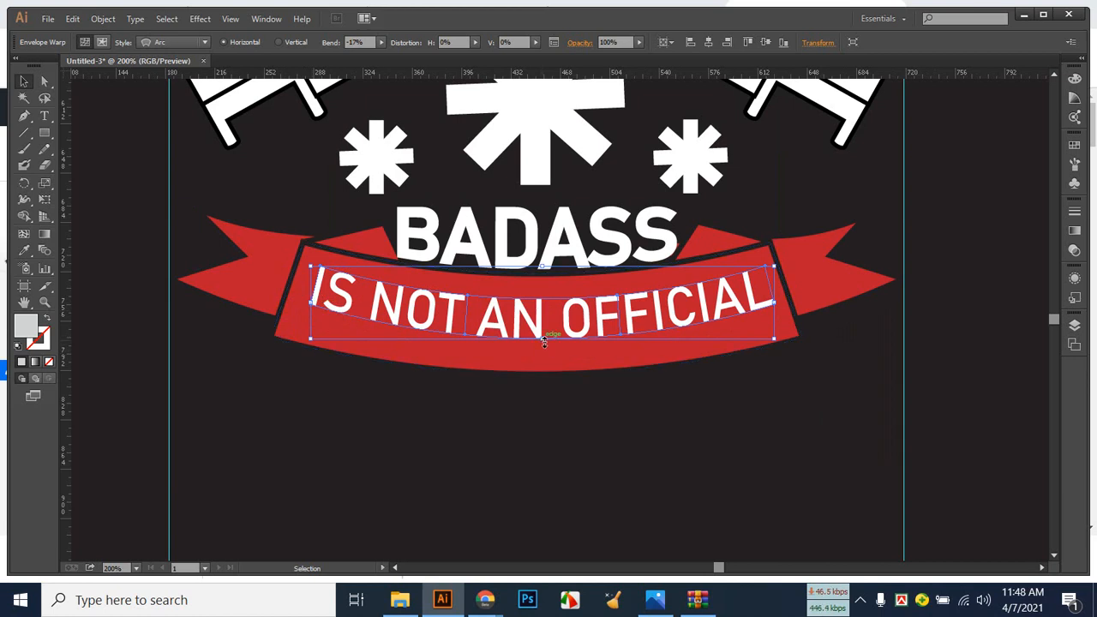
{"action": "left_click_drag", "start_coordinate": [543, 341], "coordinate": [544, 346]}
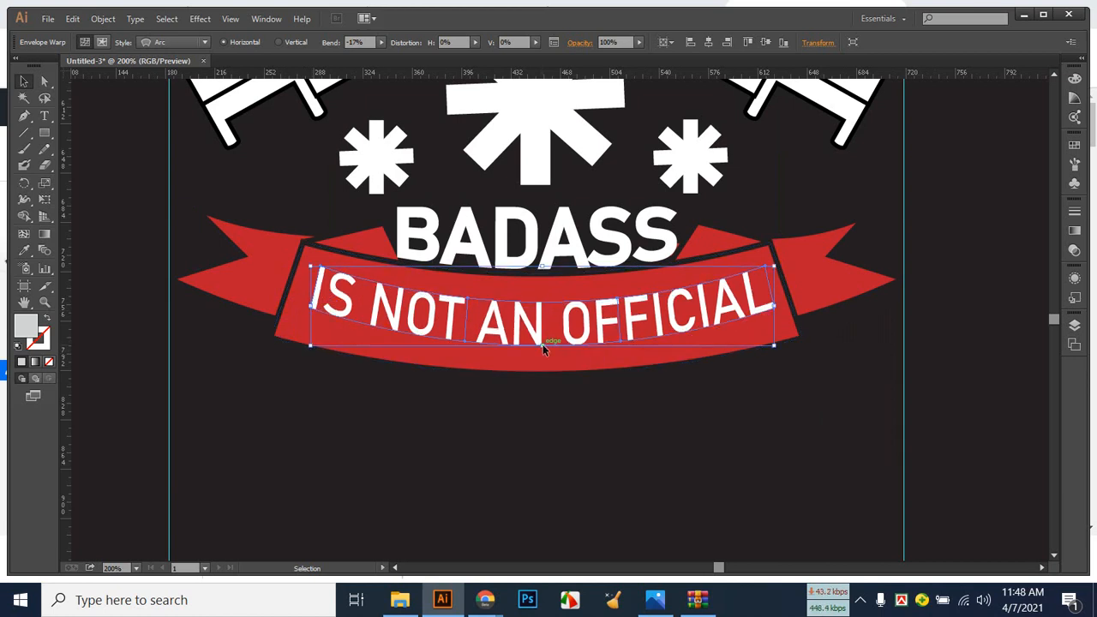
{"action": "left_click_drag", "start_coordinate": [310, 305], "coordinate": [300, 305]}
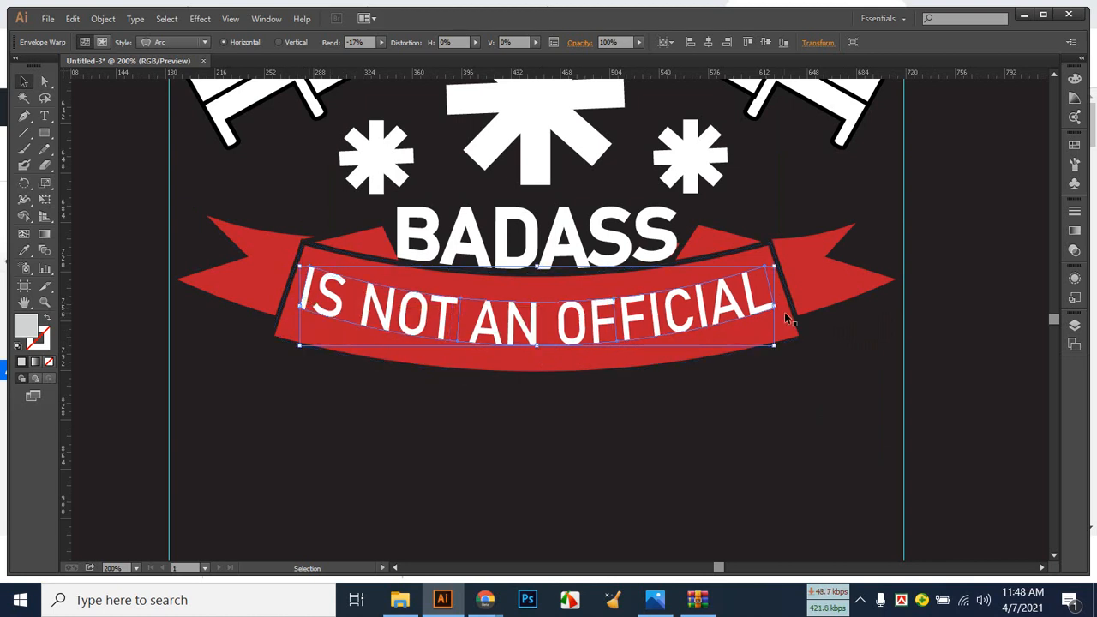
{"action": "left_click_drag", "start_coordinate": [773, 305], "coordinate": [785, 305]}
Nudge the warped text a few steps left and one step up within the ribbon.
{"action": "key", "text": "Left"}
{"action": "key", "text": "Left"}
{"action": "key", "text": "Left"}
{"action": "key", "text": "Left"}
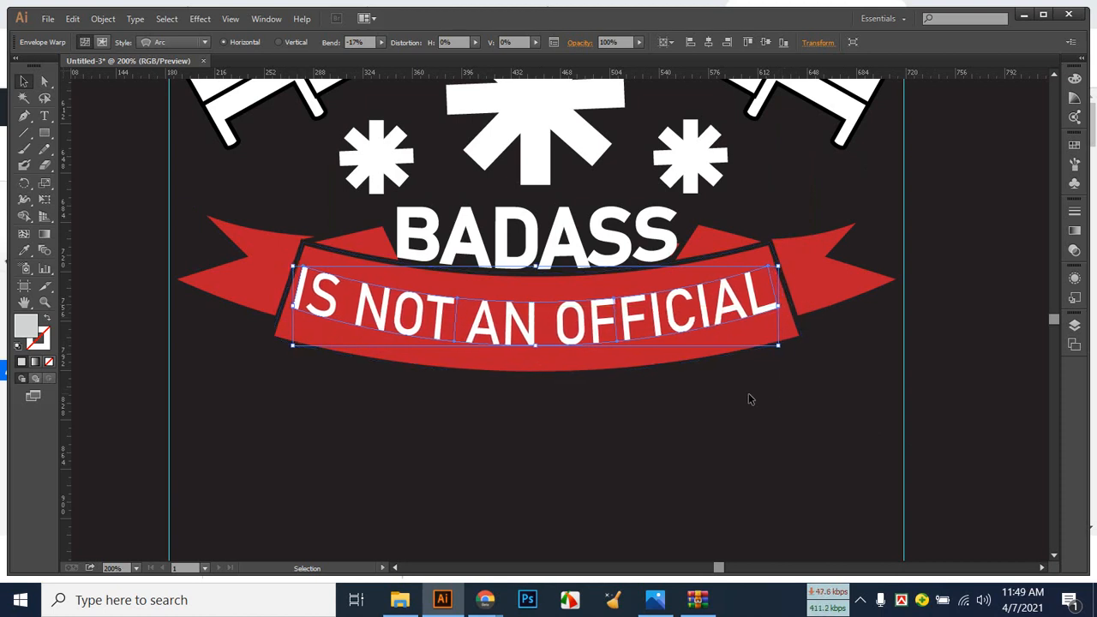
{"action": "key", "text": "Up"}
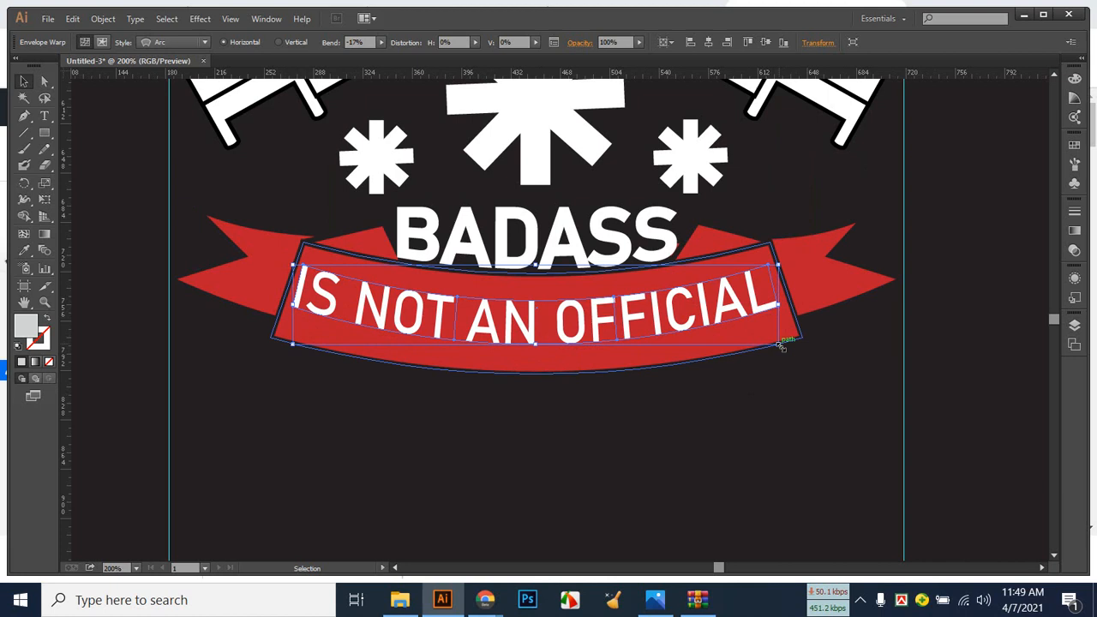
{"action": "left_click", "coordinate": [720, 445]}
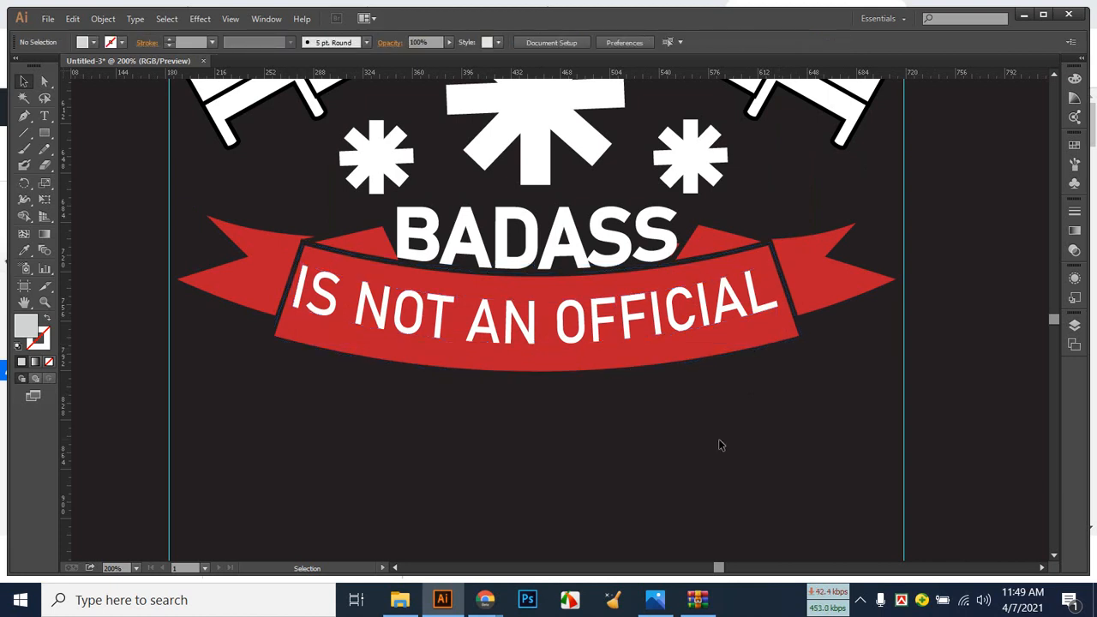
Narrow the warped text slightly from its left end and center it horizontally on the artboard.
{"action": "left_click", "coordinate": [538, 337]}
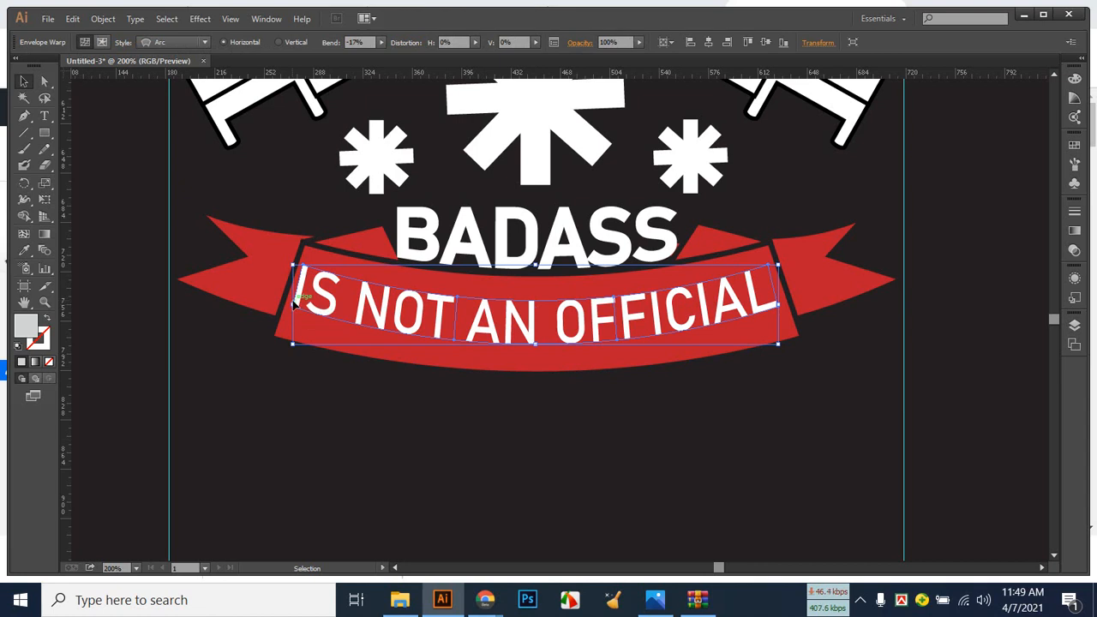
{"action": "left_click_drag", "start_coordinate": [293, 305], "coordinate": [304, 306]}
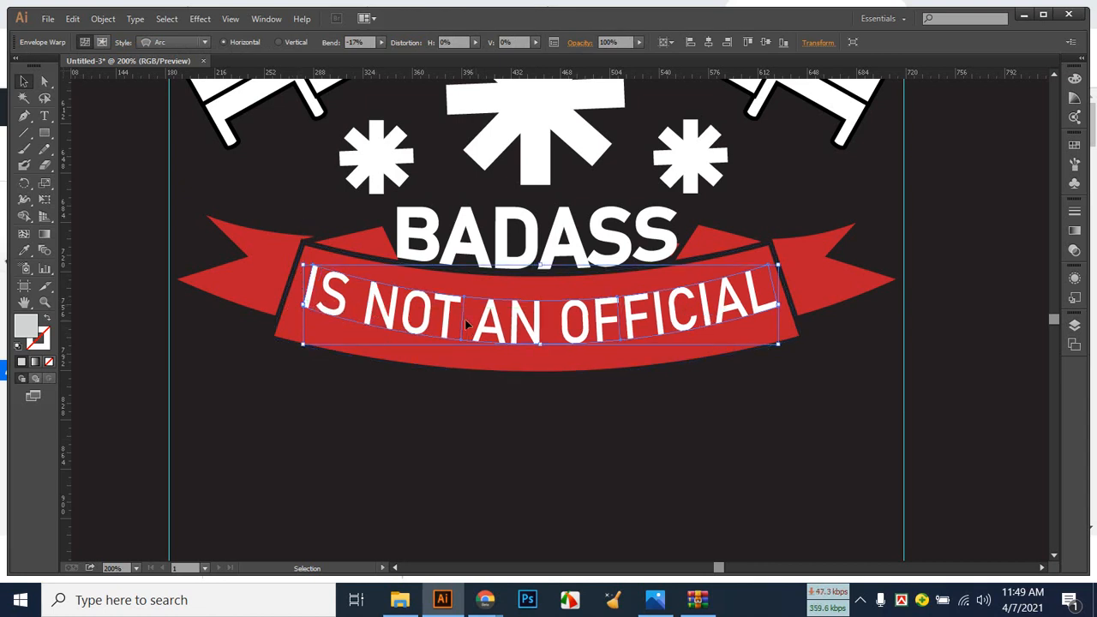
{"action": "left_click", "coordinate": [710, 42]}
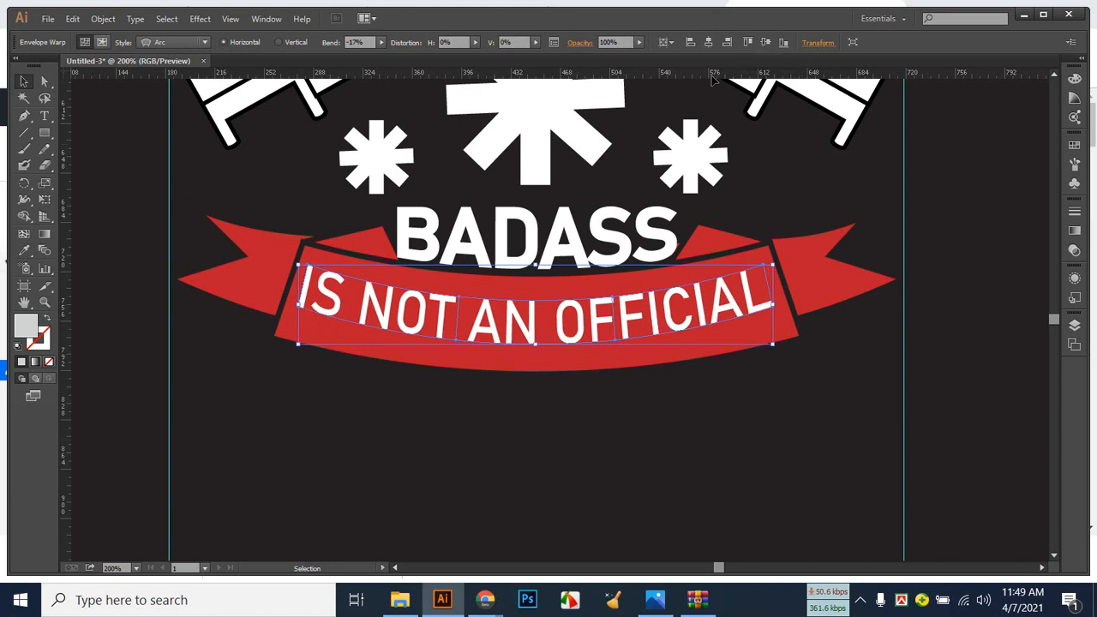
{"action": "left_click", "coordinate": [686, 471]}
Expand the warped "IS NOT AN OFFICIAL" text into editable outline shapes.
{"action": "key", "text": "ctrl+minus"}
{"action": "key", "text": "ctrl+minus"}
{"action": "key", "text": "ctrl+minus"}
{"action": "key", "text": "ctrl+minus"}
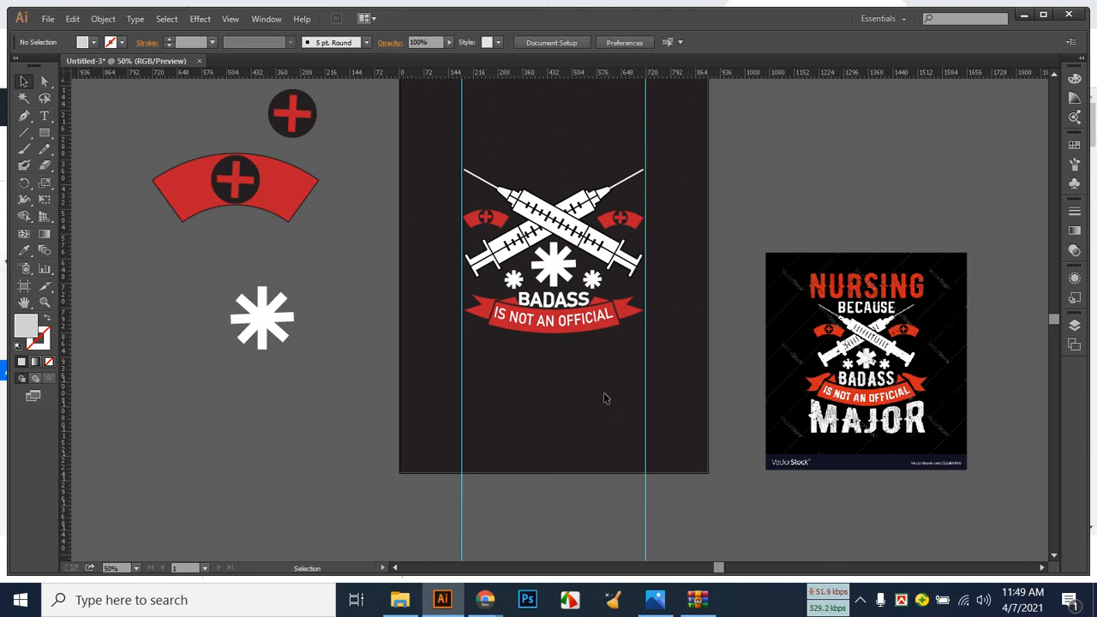
{"action": "mouse_move", "coordinate": [596, 329]}
{"action": "left_mouse_down"}
{"action": "mouse_move", "coordinate": [501, 231]}
{"action": "mouse_move", "coordinate": [596, 328]}
{"action": "left_mouse_up"}
{"action": "left_click", "coordinate": [103, 18]}
{"action": "left_click", "coordinate": [130, 178]}
{"action": "left_click", "coordinate": [499, 375]}
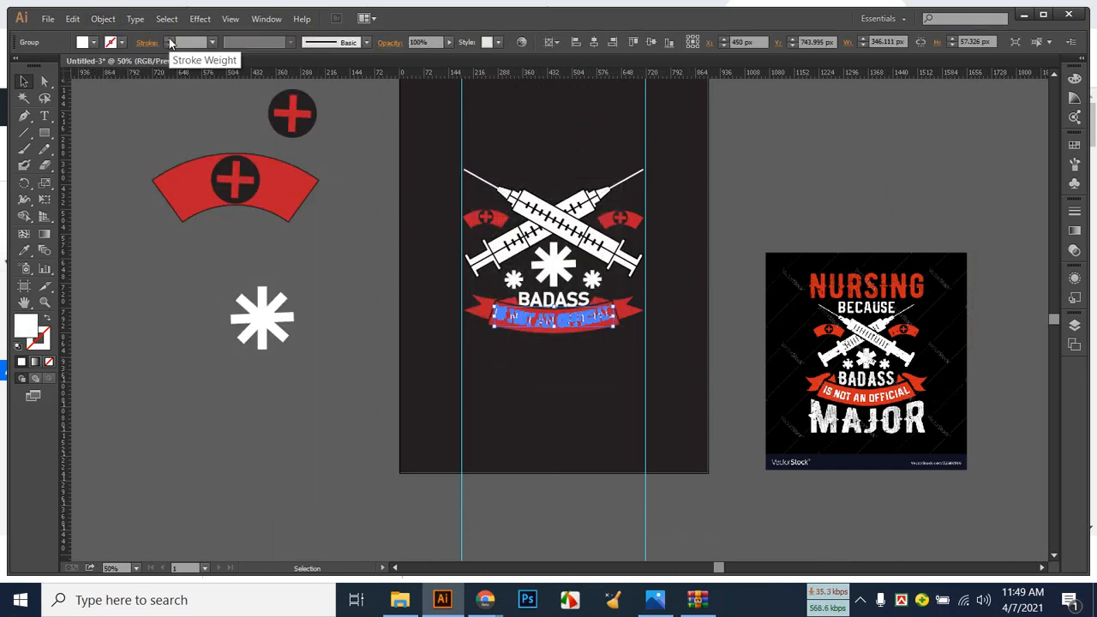
Thicken the expanded ribbon lettering with a white 2 pt stroke.
{"action": "left_click", "coordinate": [121, 42]}
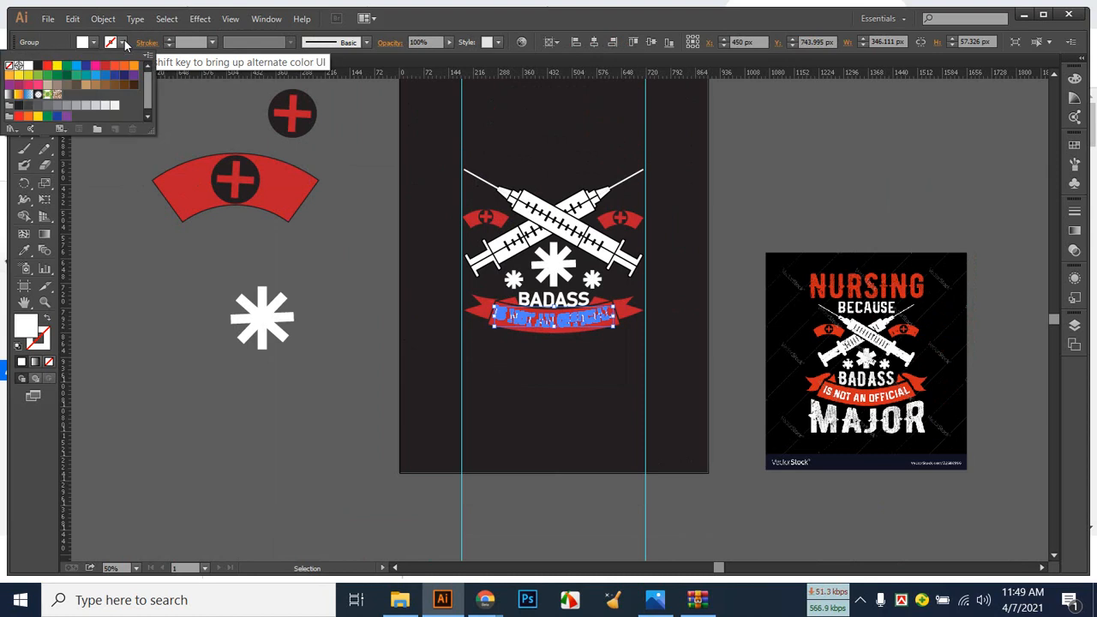
{"action": "left_click", "coordinate": [37, 65]}
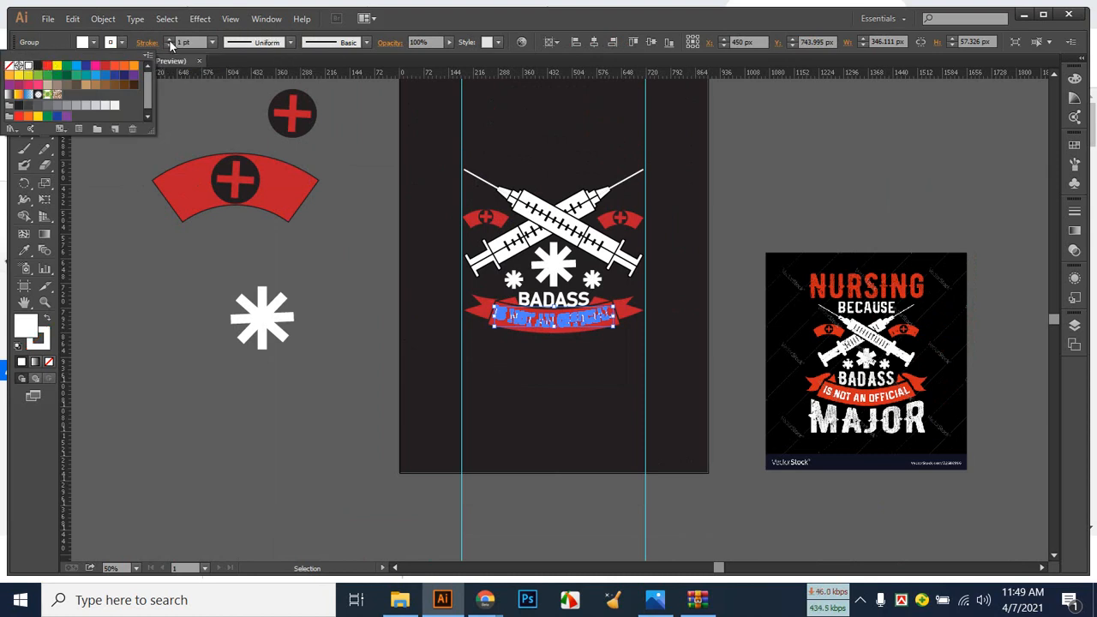
{"action": "left_click", "coordinate": [560, 366]}
{"action": "left_click", "coordinate": [550, 319]}
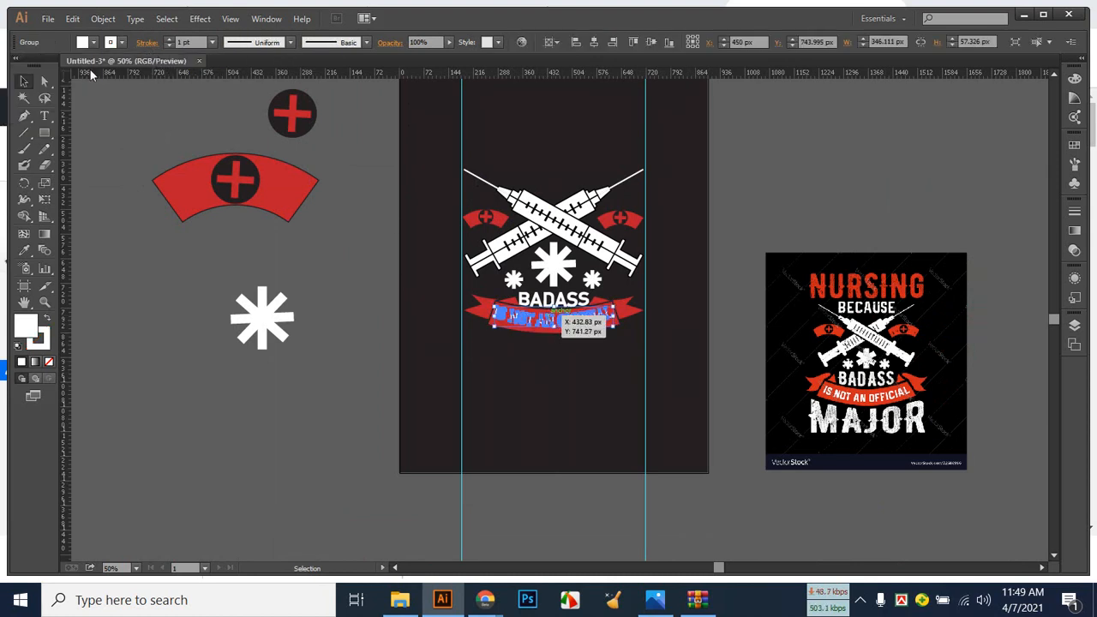
{"action": "left_click", "coordinate": [171, 39]}
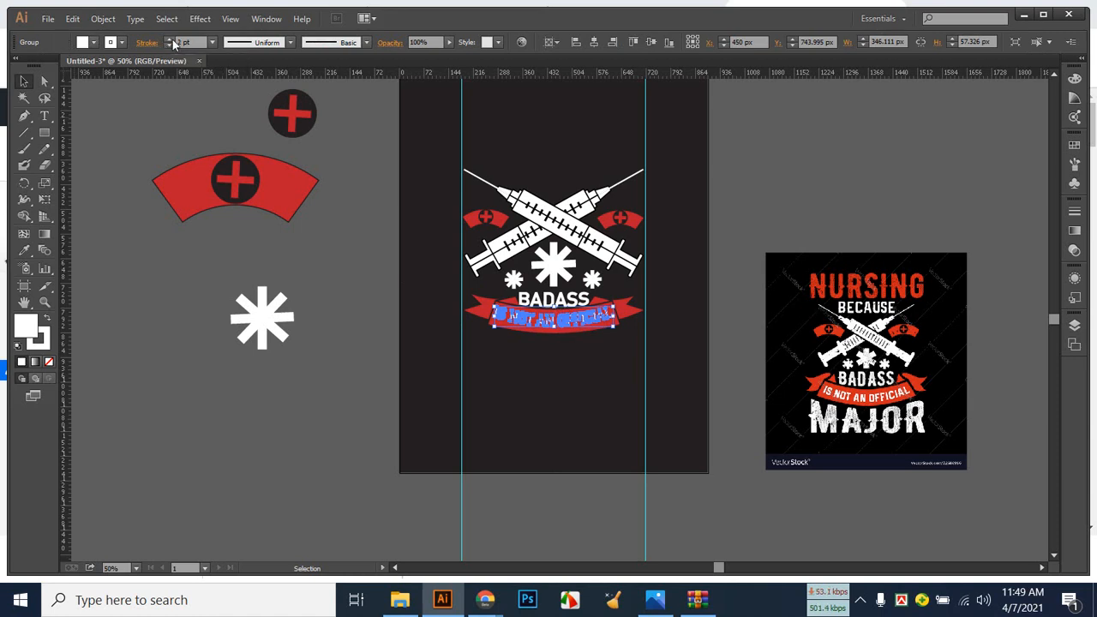
{"action": "left_click", "coordinate": [560, 387]}
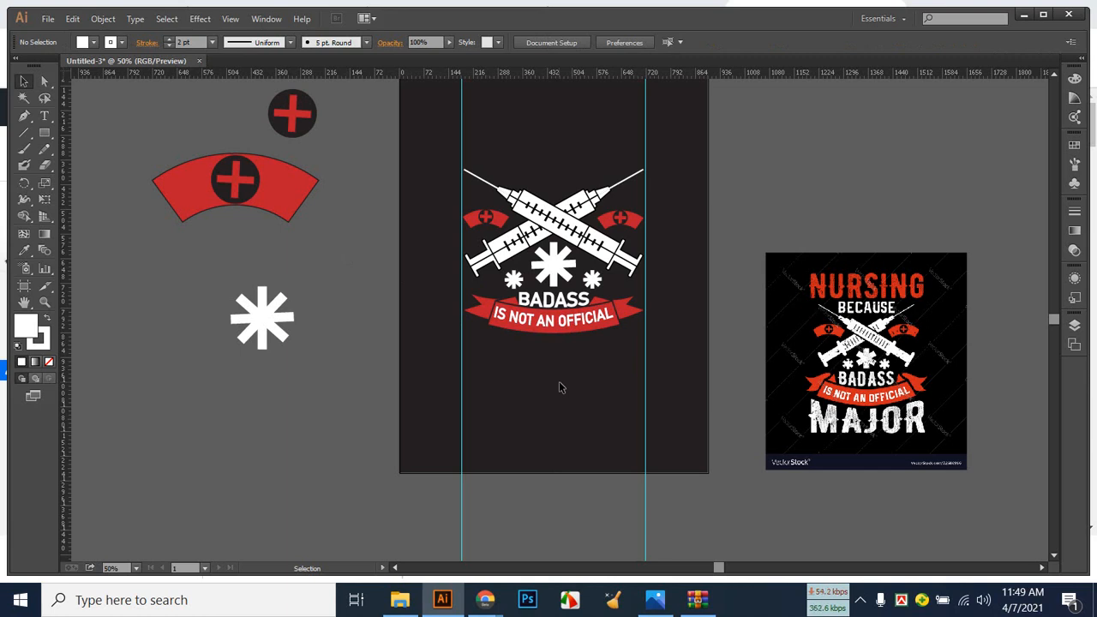
Start saving the document under a new name on the Desktop and enter NURSE as its file name.
{"action": "left_click", "coordinate": [1042, 16]}
{"action": "left_click", "coordinate": [37, 10]}
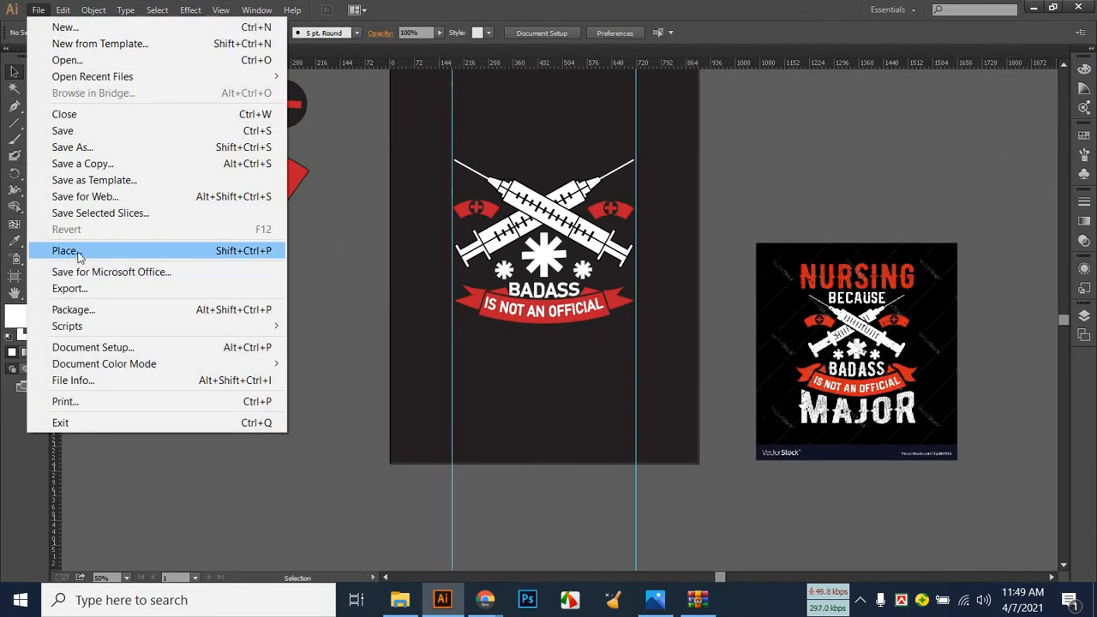
{"action": "left_click", "coordinate": [82, 152]}
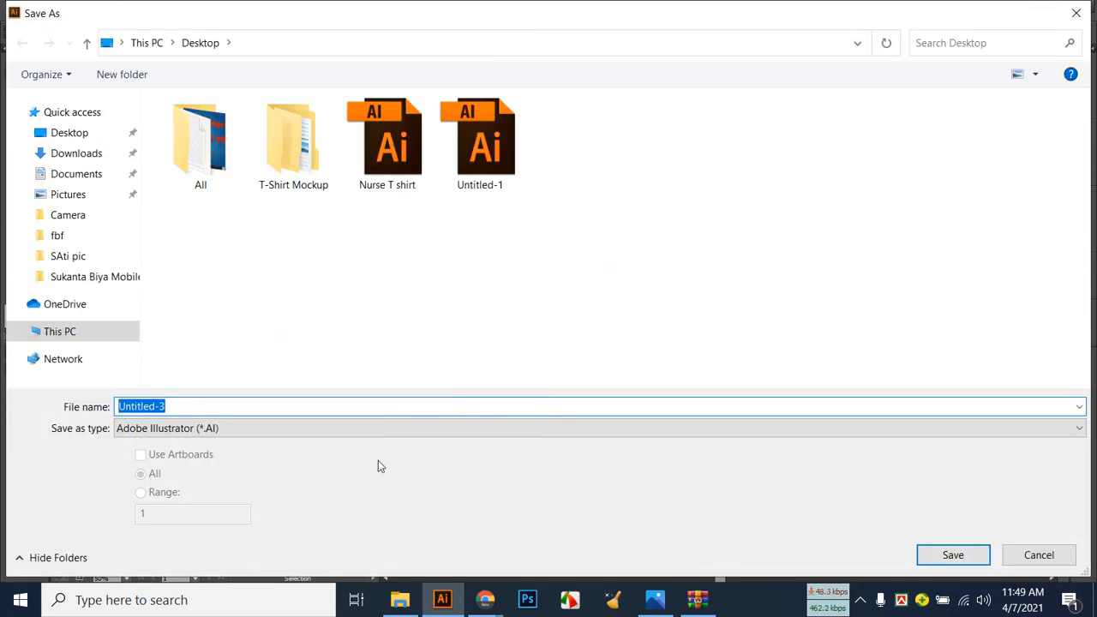
{"action": "type", "text": "nURSE"}
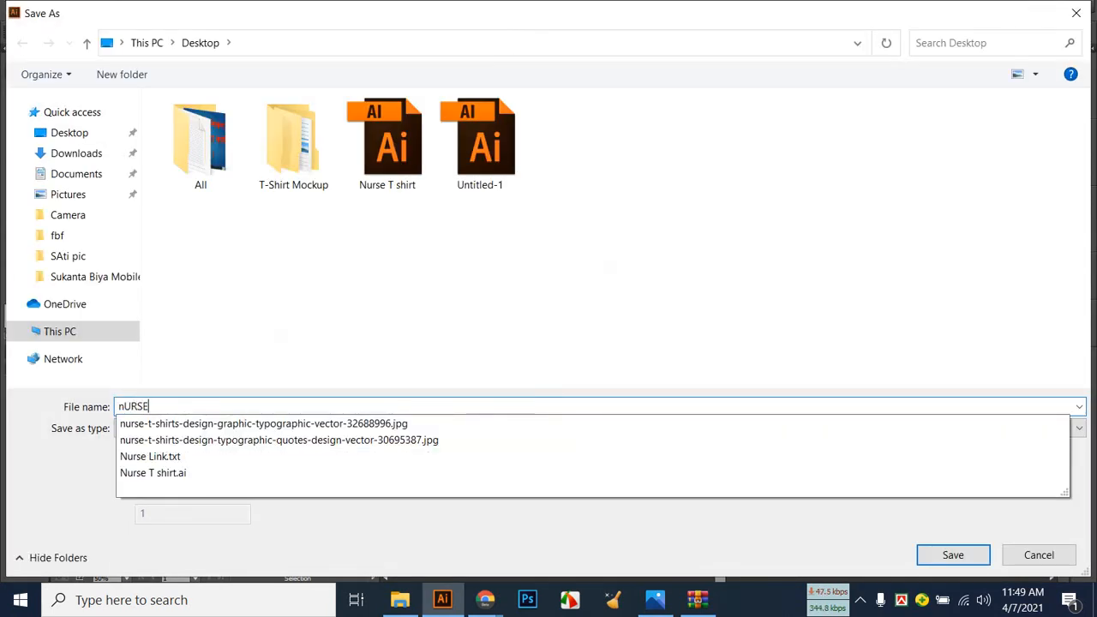
{"action": "key", "text": "BackSpace"}
{"action": "key", "text": "BackSpace"}
{"action": "key", "text": "BackSpace"}
{"action": "key", "text": "BackSpace"}
{"action": "key", "text": "BackSpace"}
{"action": "type", "text": "N"}
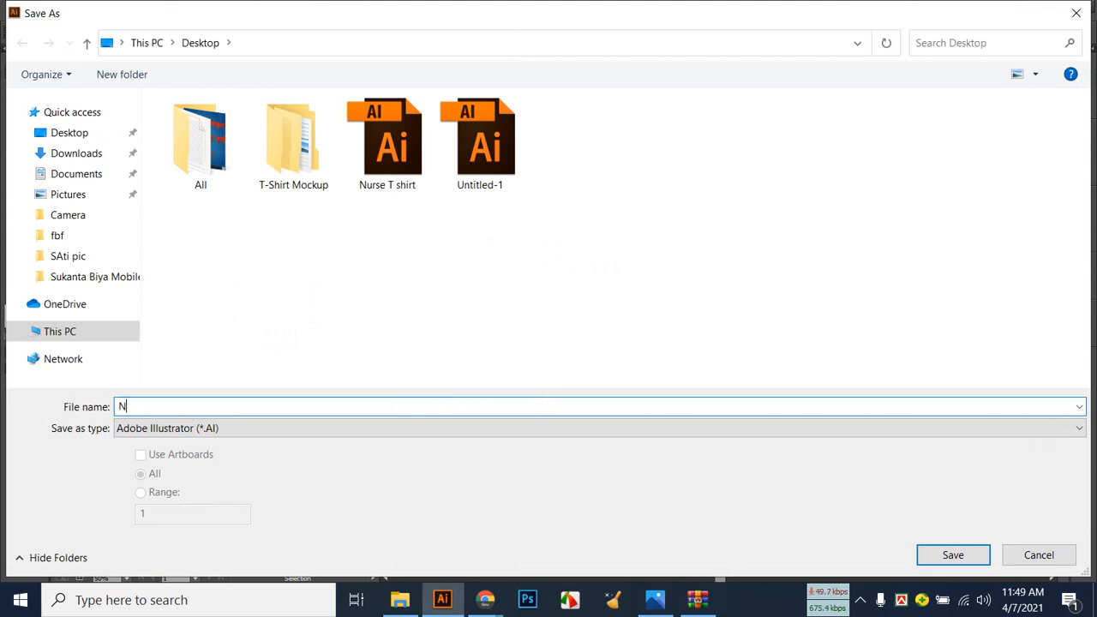
{"action": "type", "text": "URSE"}
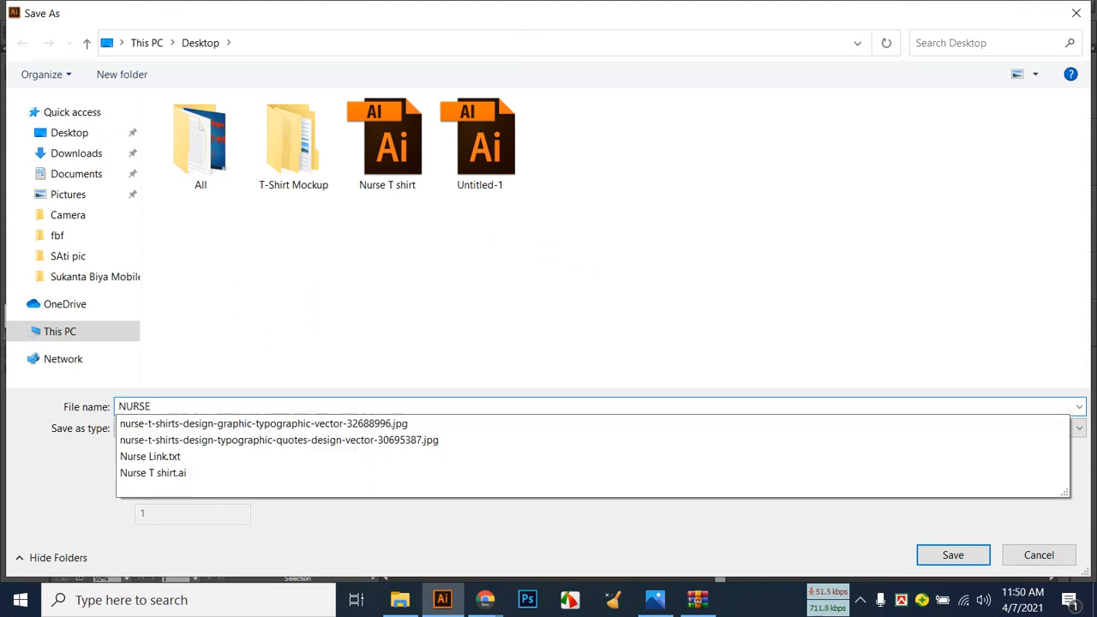
{"action": "left_click", "coordinate": [369, 343]}
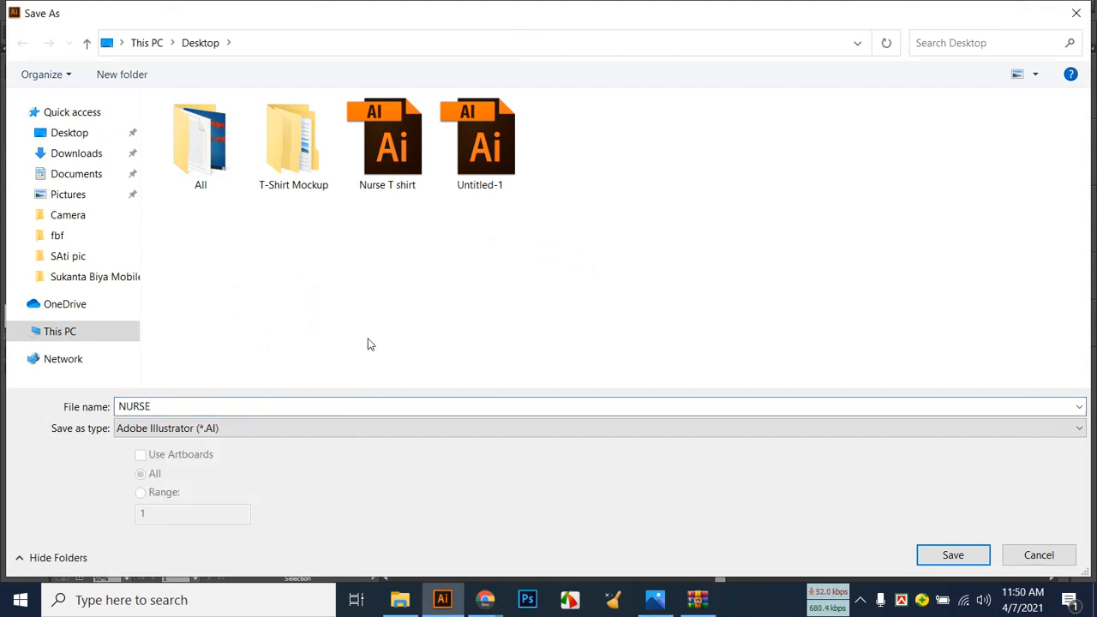
Save the file in Adobe Illustrator (*.AI) format with the Illustrator CC (17.0) version options.
{"action": "left_click", "coordinate": [182, 430]}
{"action": "left_click", "coordinate": [190, 445]}
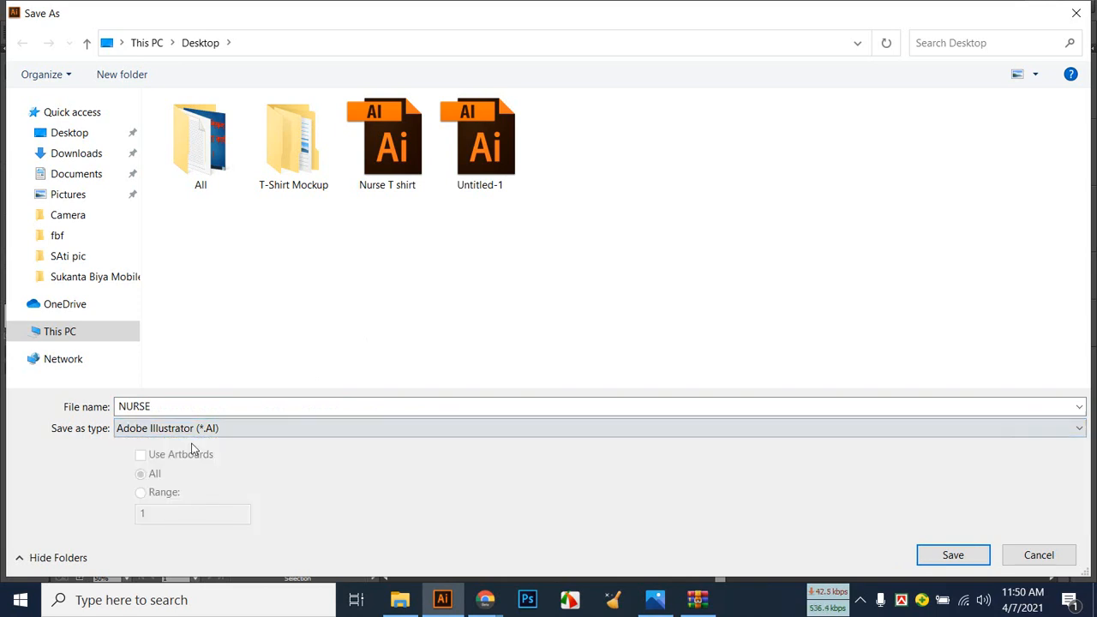
{"action": "left_click", "coordinate": [956, 554]}
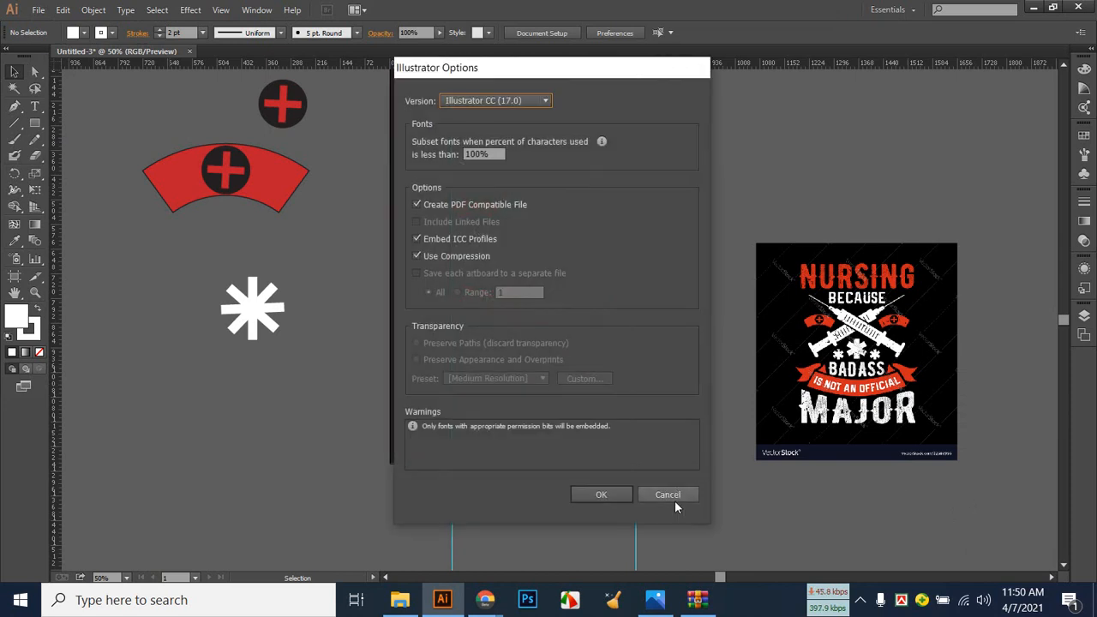
{"action": "left_click", "coordinate": [620, 498]}
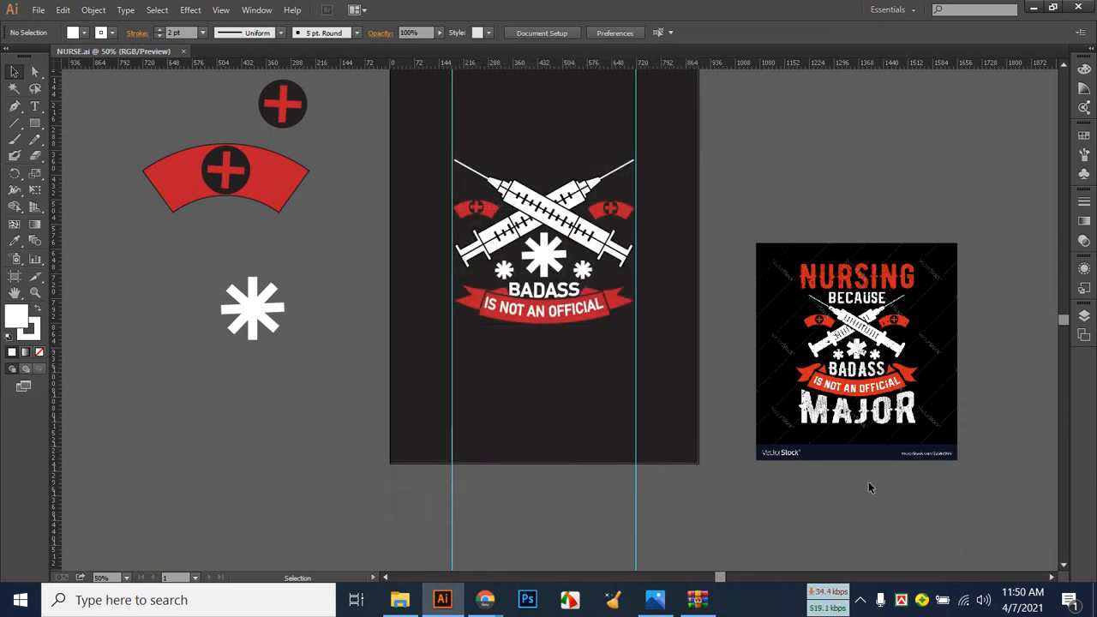
{"action": "scroll", "coordinate": [868, 482], "scroll_direction": "up", "scroll_amount": 3}
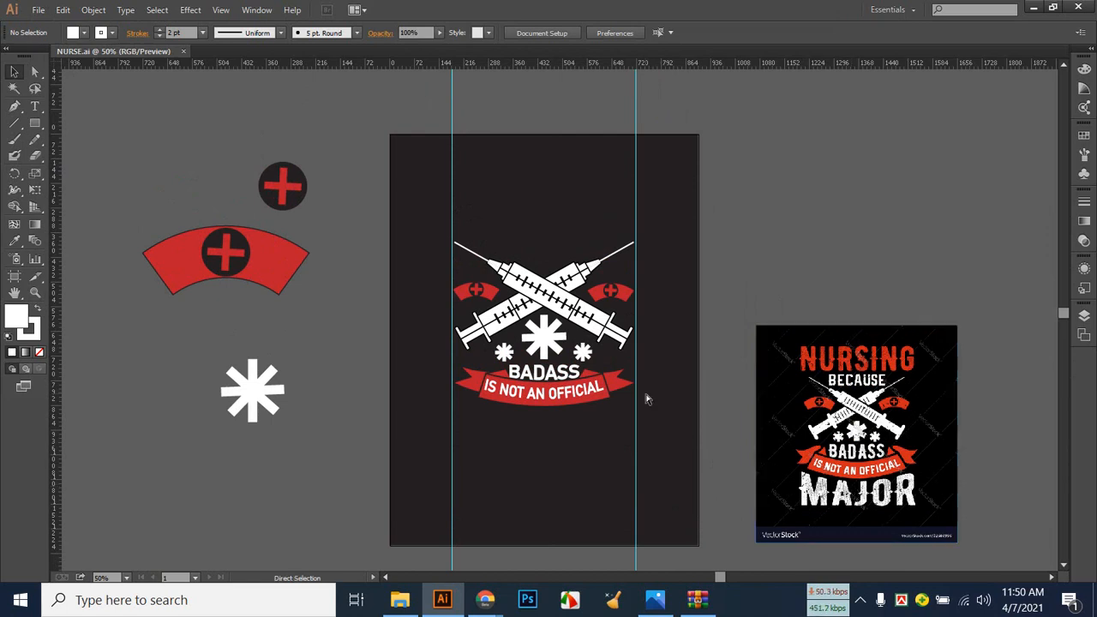
{"action": "key", "text": "ctrl+plus"}
{"action": "scroll", "coordinate": [647, 399], "scroll_direction": "down", "scroll_amount": 3}
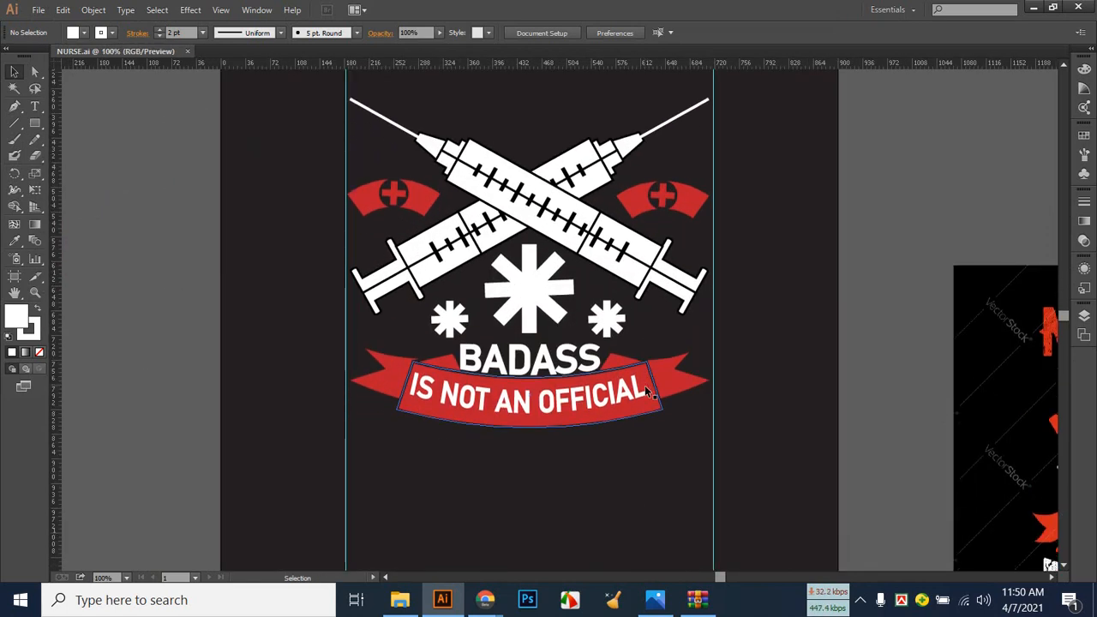
Switch to Chrome and close the Google search and both Freepik tabs, leaving the Facebook page open.
{"action": "mouse_move", "coordinate": [485, 600]}
{"action": "left_click", "coordinate": [454, 547]}
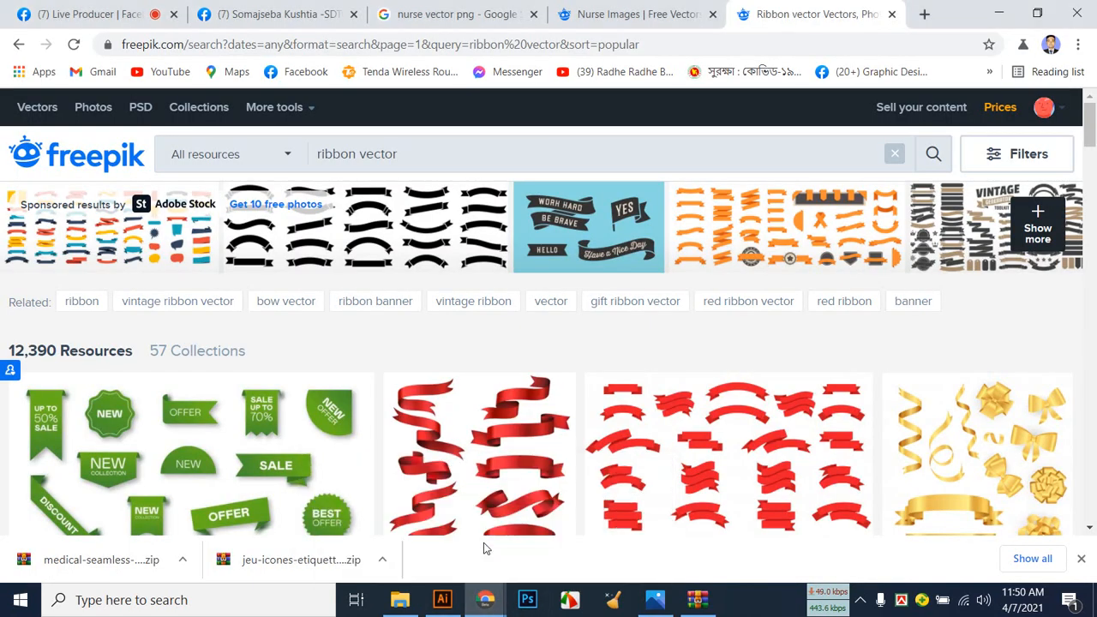
{"action": "left_click", "coordinate": [484, 15]}
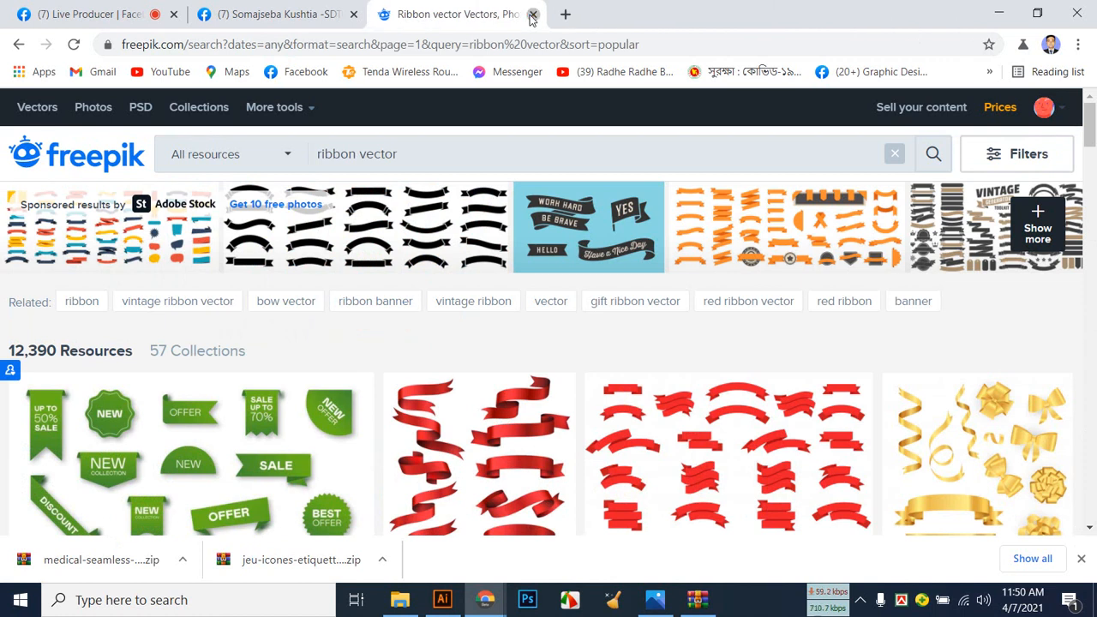
{"action": "left_click", "coordinate": [533, 15]}
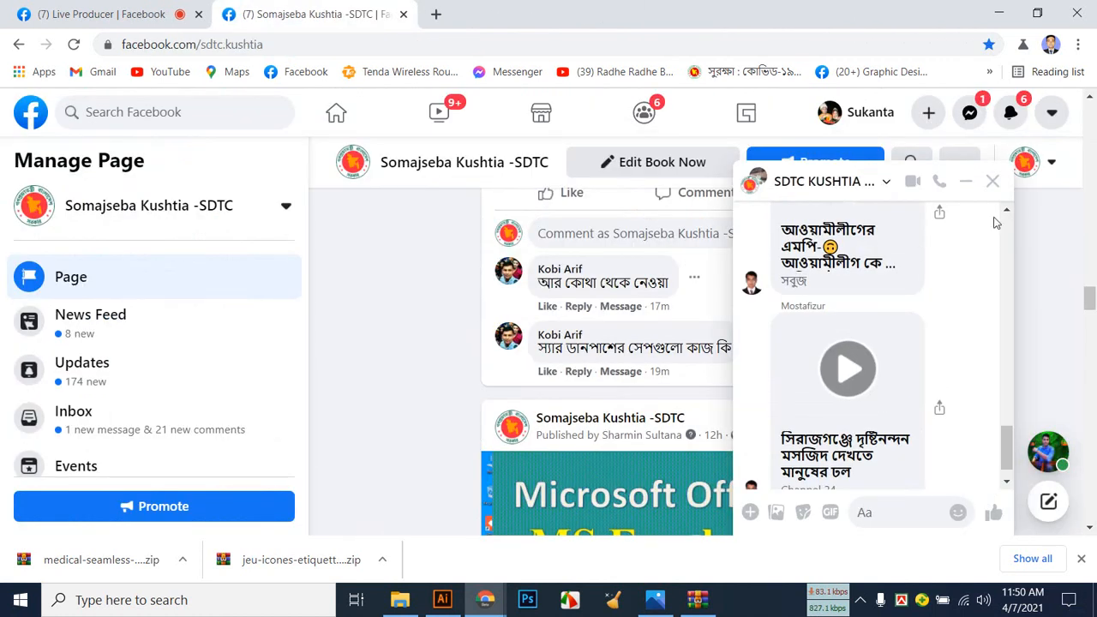
Close the group chat window and reload the Somajseba Kushtia -SDTC Facebook page.
{"action": "left_click", "coordinate": [992, 181]}
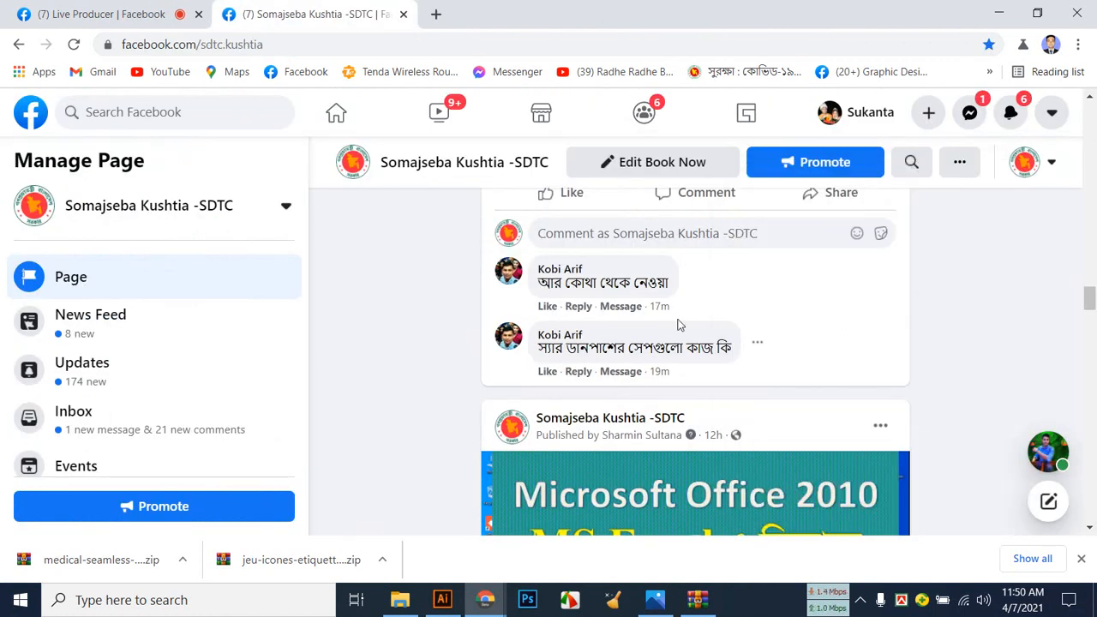
{"action": "scroll", "coordinate": [677, 324], "scroll_direction": "up", "scroll_amount": 5}
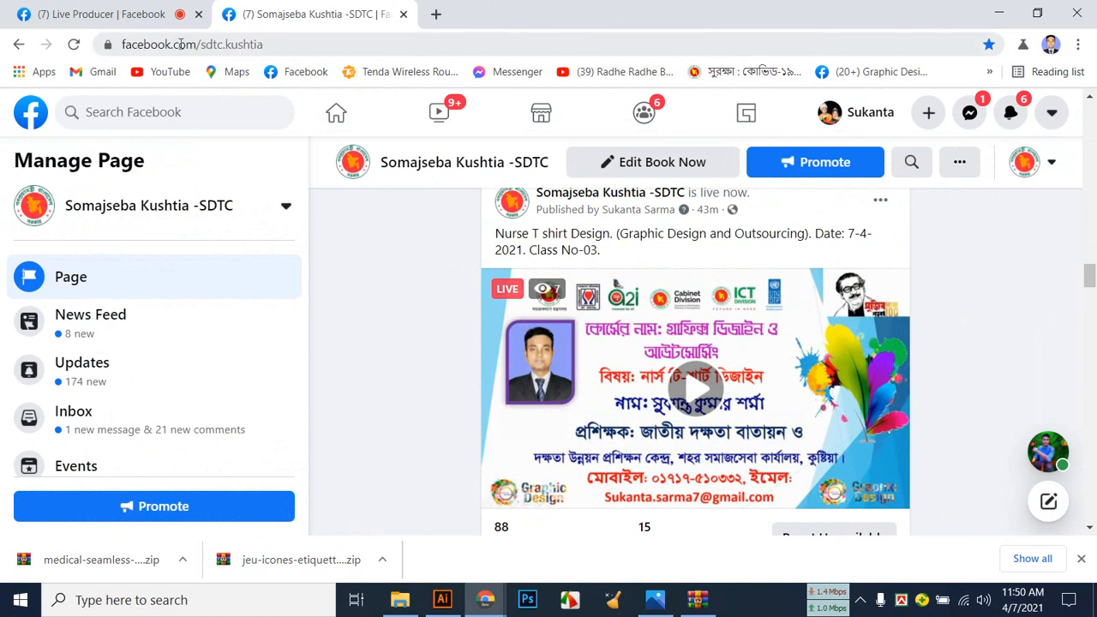
{"action": "left_click", "coordinate": [74, 43]}
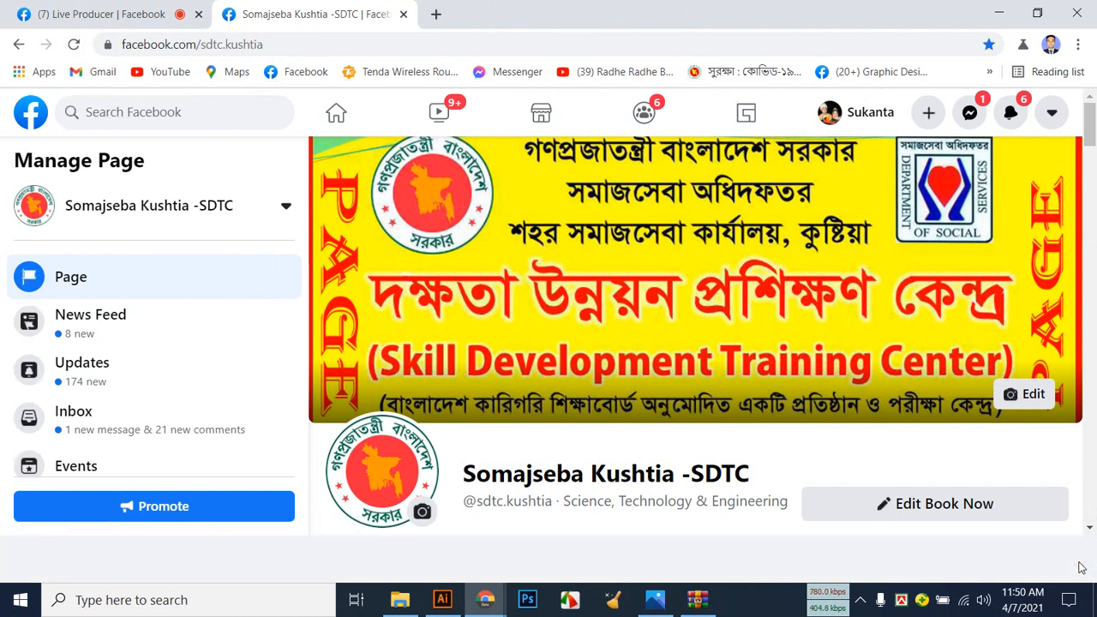
Find the Nurse T shirt Design live post on the page and read the comments under it.
{"action": "scroll", "coordinate": [733, 324], "scroll_direction": "down", "scroll_amount": 15}
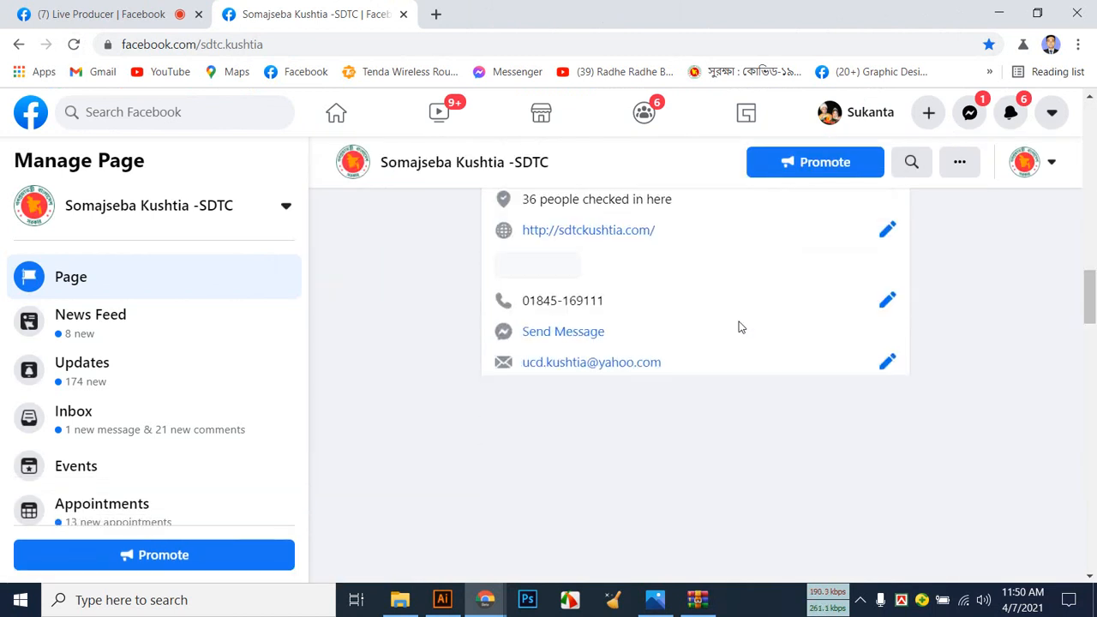
{"action": "scroll", "coordinate": [741, 328], "scroll_direction": "down", "scroll_amount": 10}
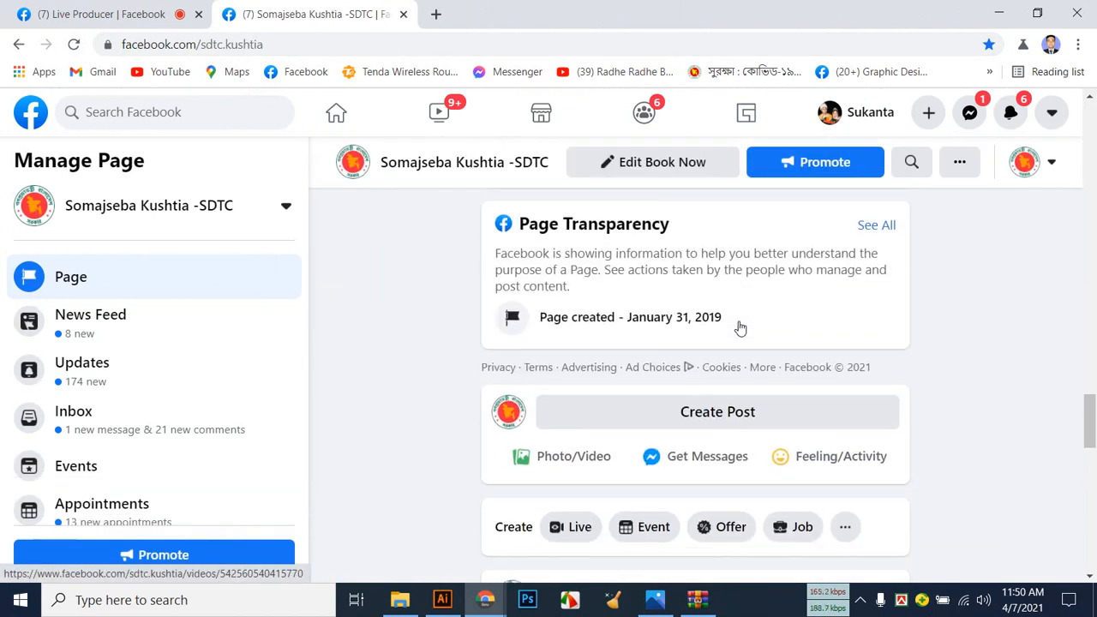
{"action": "scroll", "coordinate": [740, 328], "scroll_direction": "down", "scroll_amount": 3}
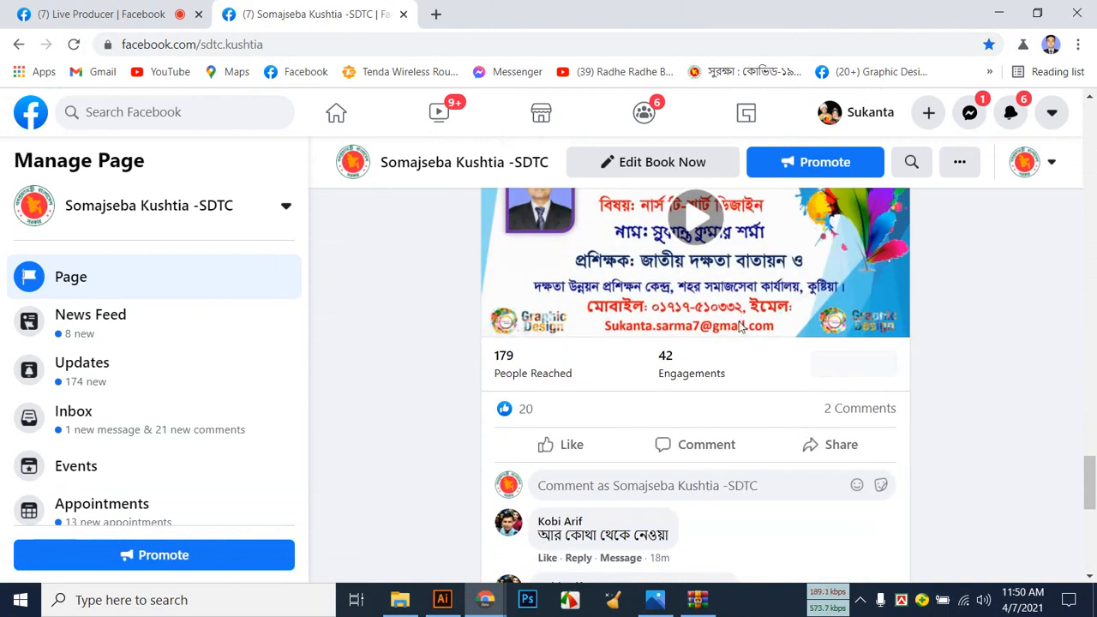
{"action": "scroll", "coordinate": [740, 327], "scroll_direction": "down", "scroll_amount": 2}
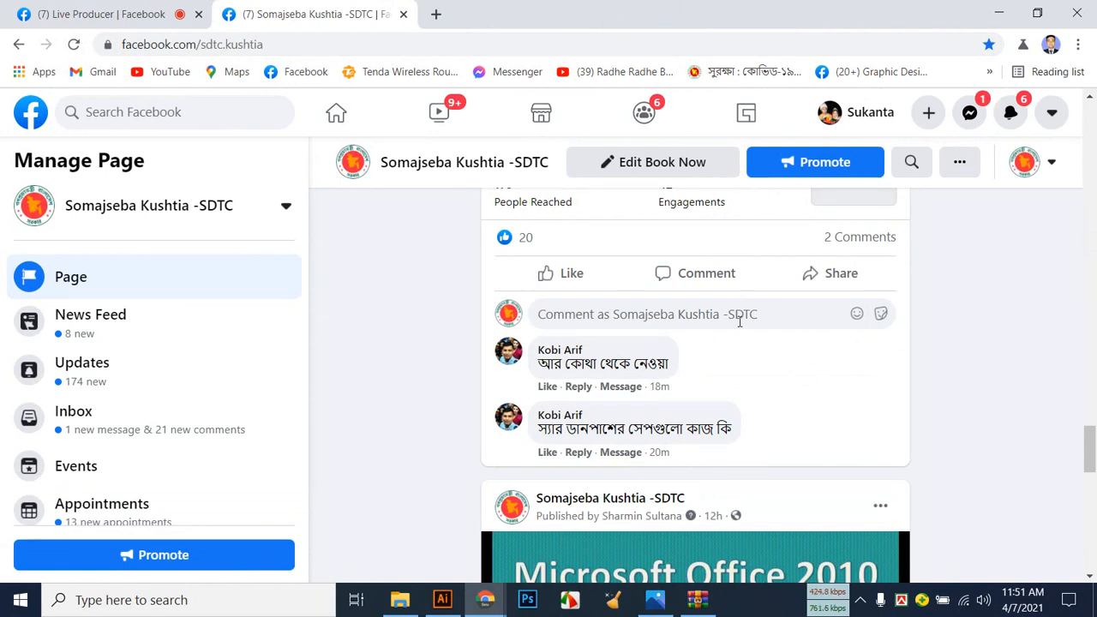
{"action": "scroll", "coordinate": [740, 321], "scroll_direction": "up", "scroll_amount": 4}
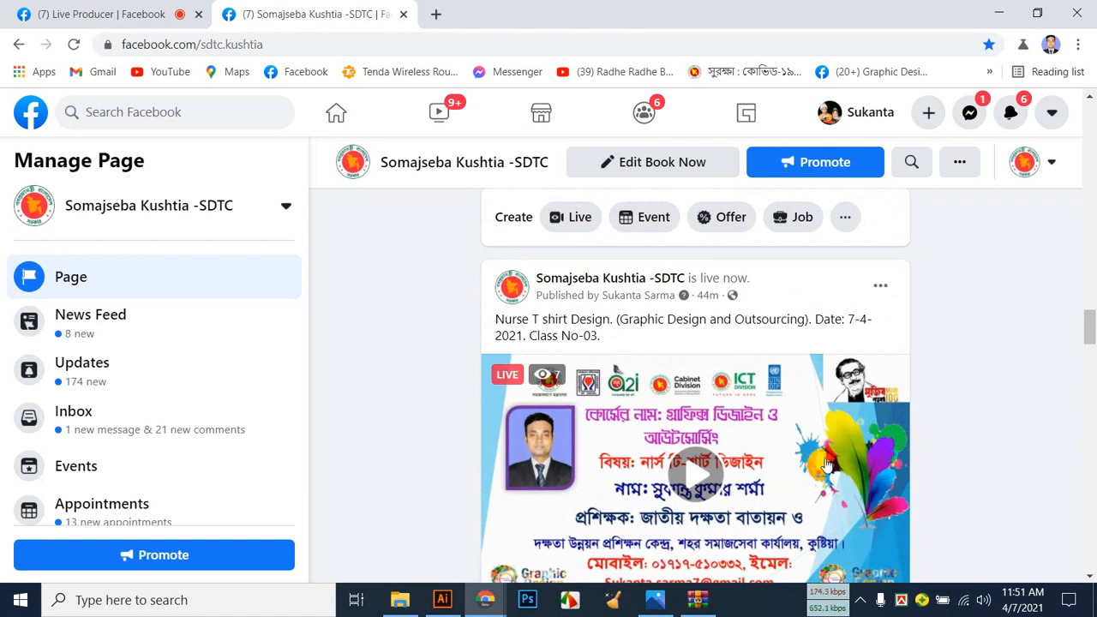
Switch back to Illustrator and move the nursing reference image closer to the artboard's edge.
{"action": "mouse_move", "coordinate": [486, 599]}
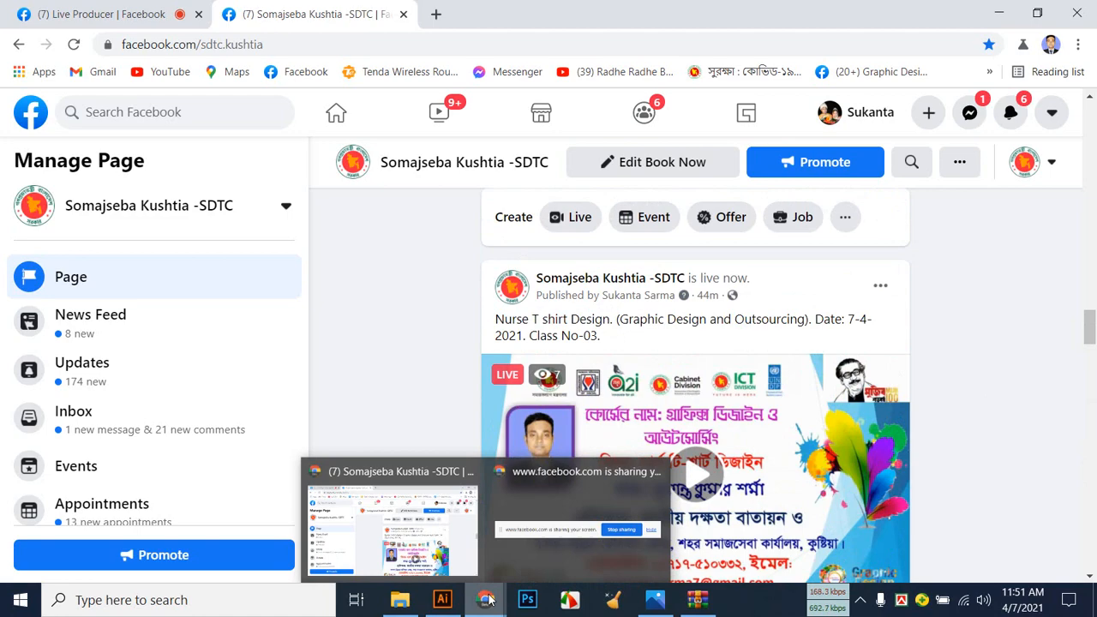
{"action": "left_click", "coordinate": [442, 600]}
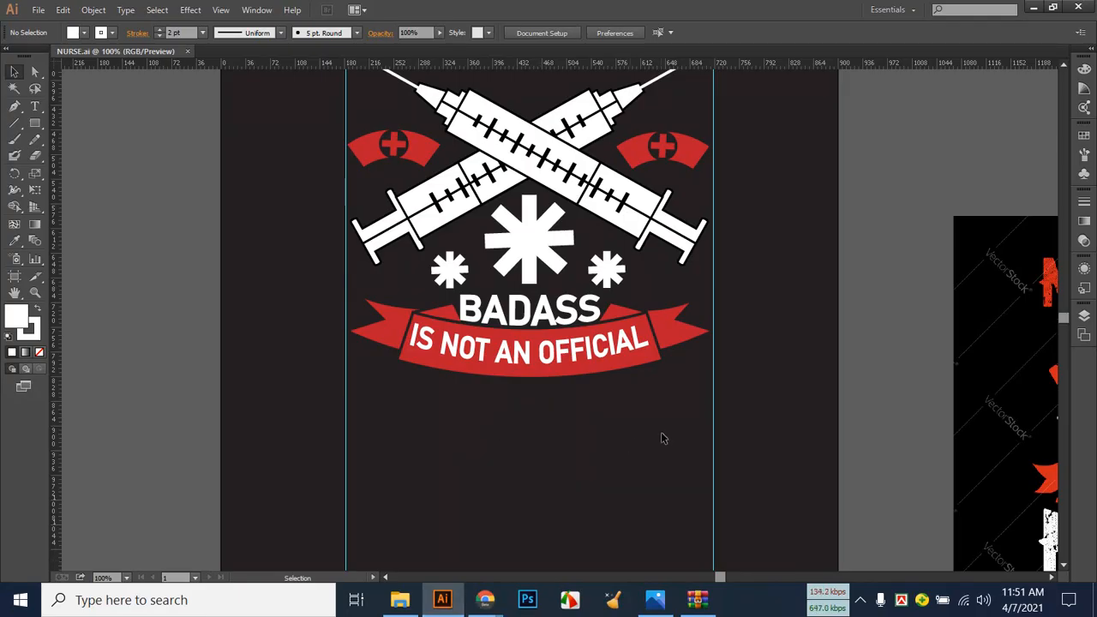
{"action": "left_click_drag", "start_coordinate": [843, 406], "coordinate": [668, 285]}
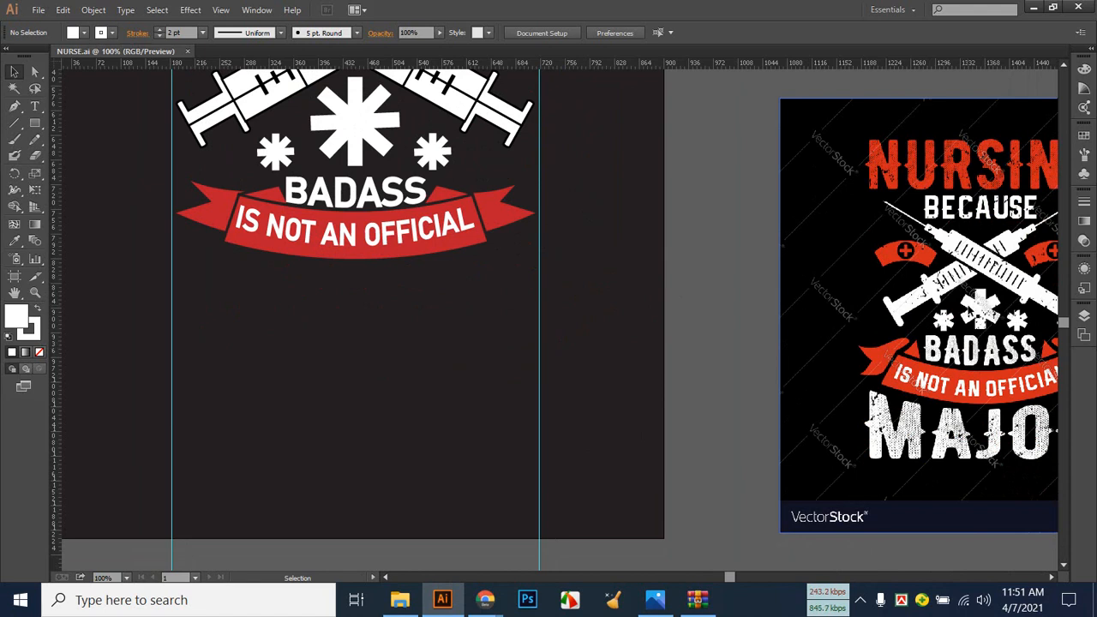
{"action": "left_click_drag", "start_coordinate": [975, 306], "coordinate": [851, 305]}
{"action": "left_click_drag", "start_coordinate": [916, 387], "coordinate": [950, 383]}
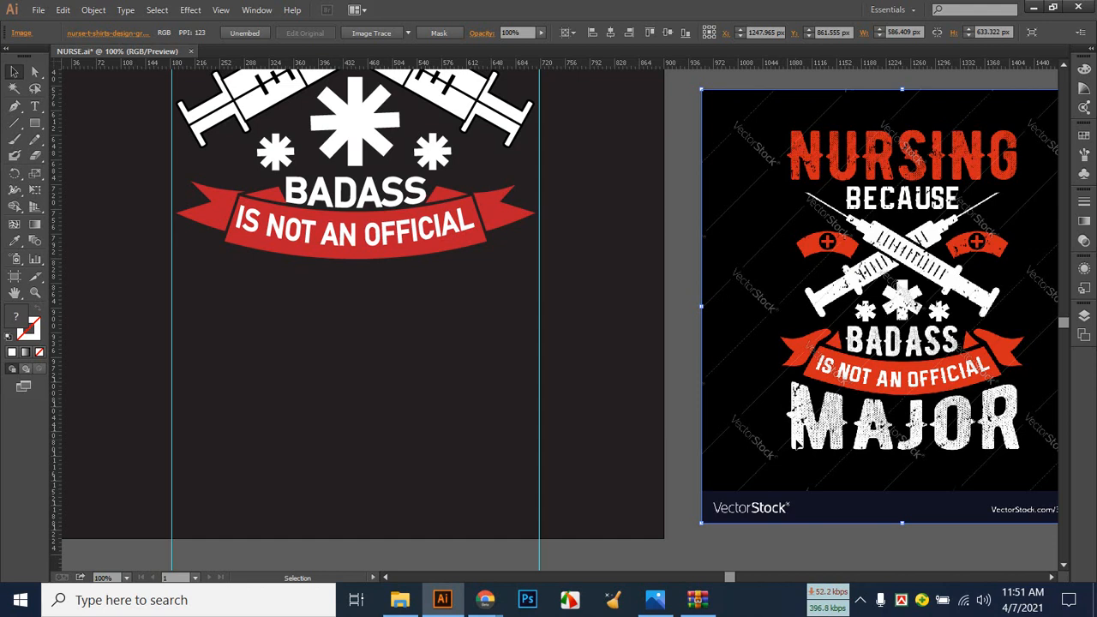
Switch to Chrome and check the comments on the Live Producer dashboard and the Facebook page.
{"action": "mouse_move", "coordinate": [485, 600]}
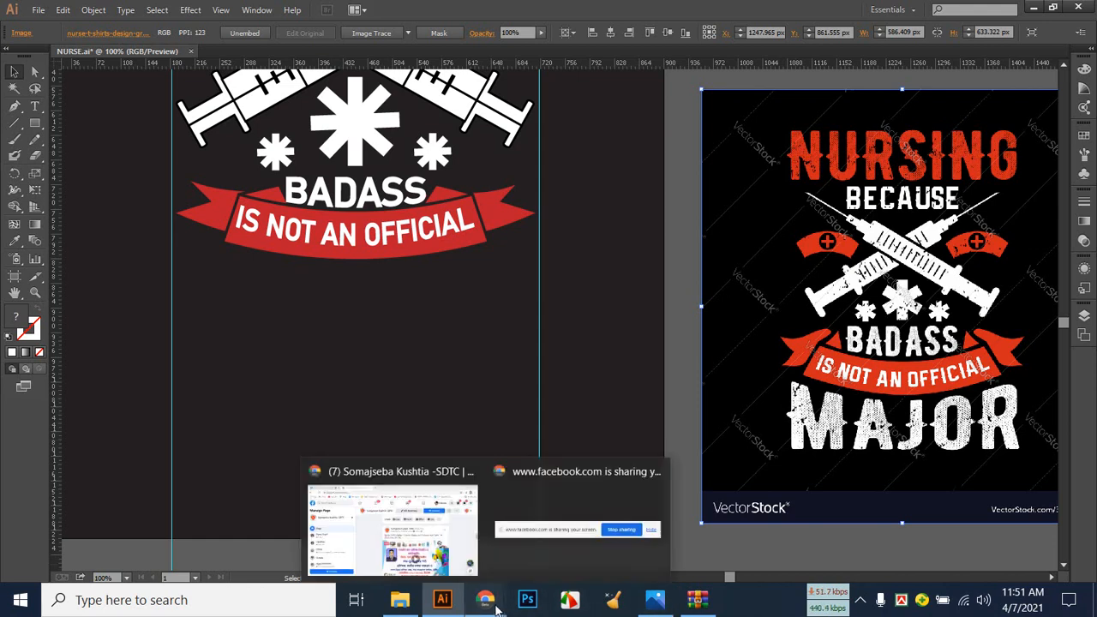
{"action": "left_click", "coordinate": [433, 538]}
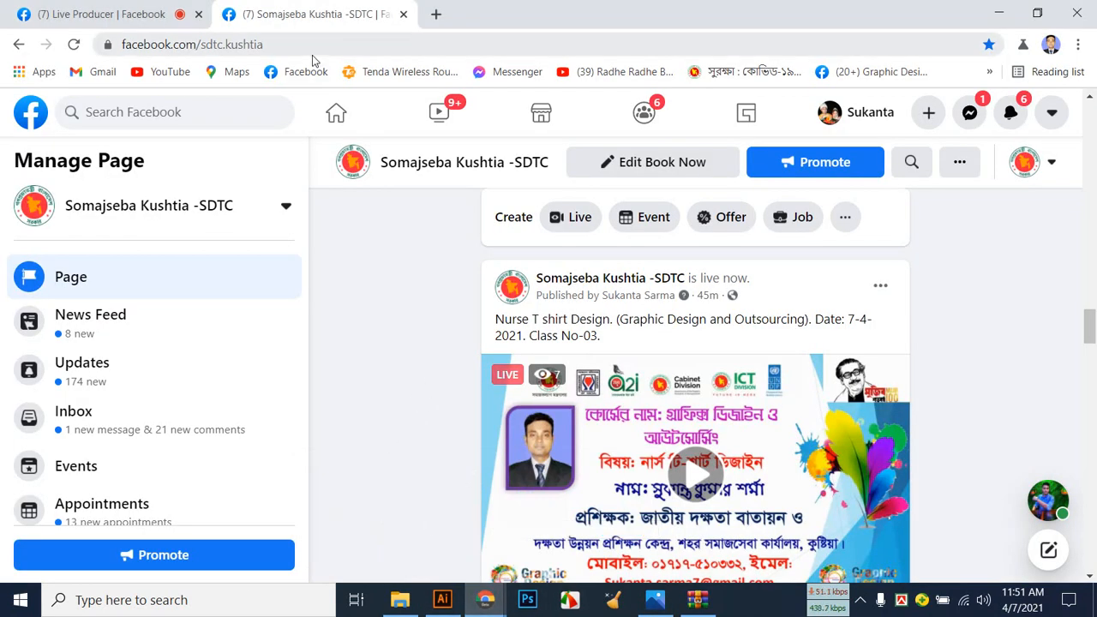
{"action": "left_click", "coordinate": [132, 19]}
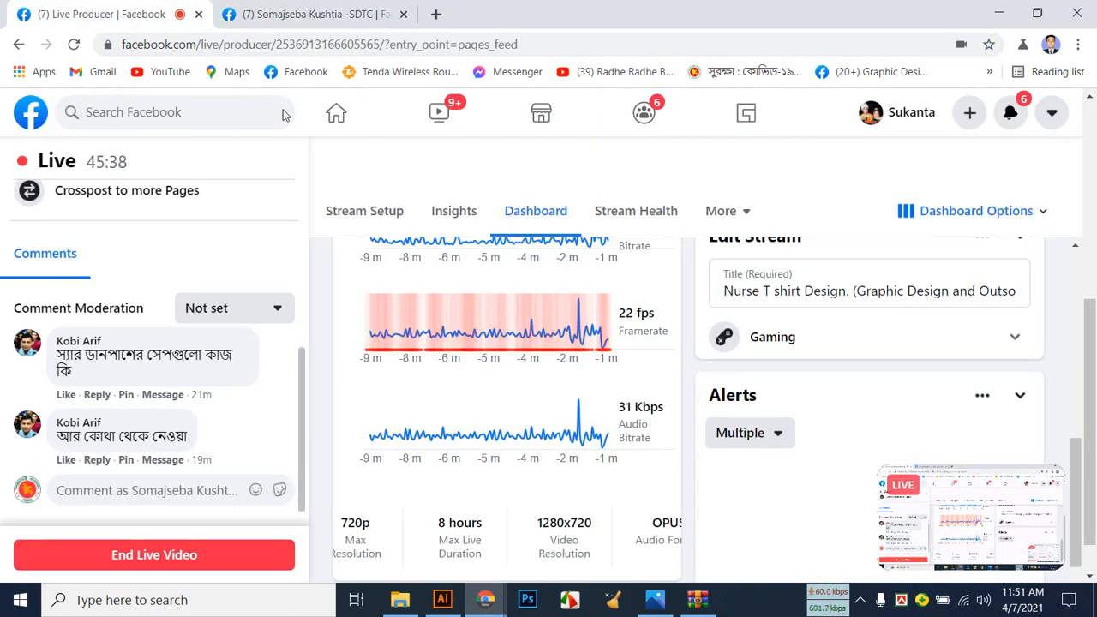
{"action": "left_click", "coordinate": [295, 12]}
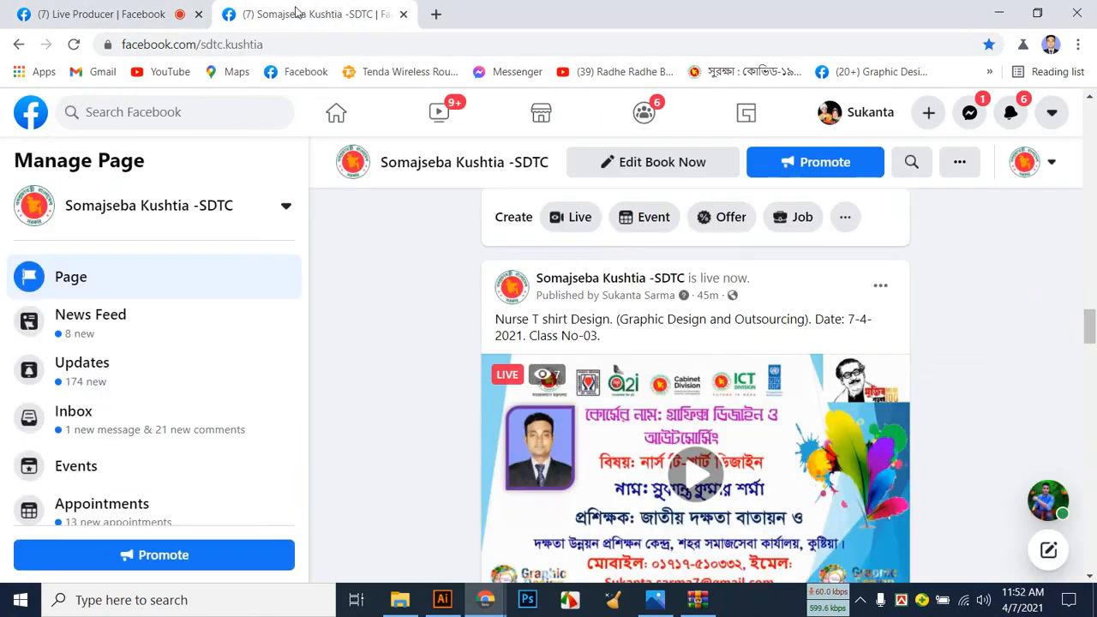
{"action": "mouse_move", "coordinate": [686, 604]}
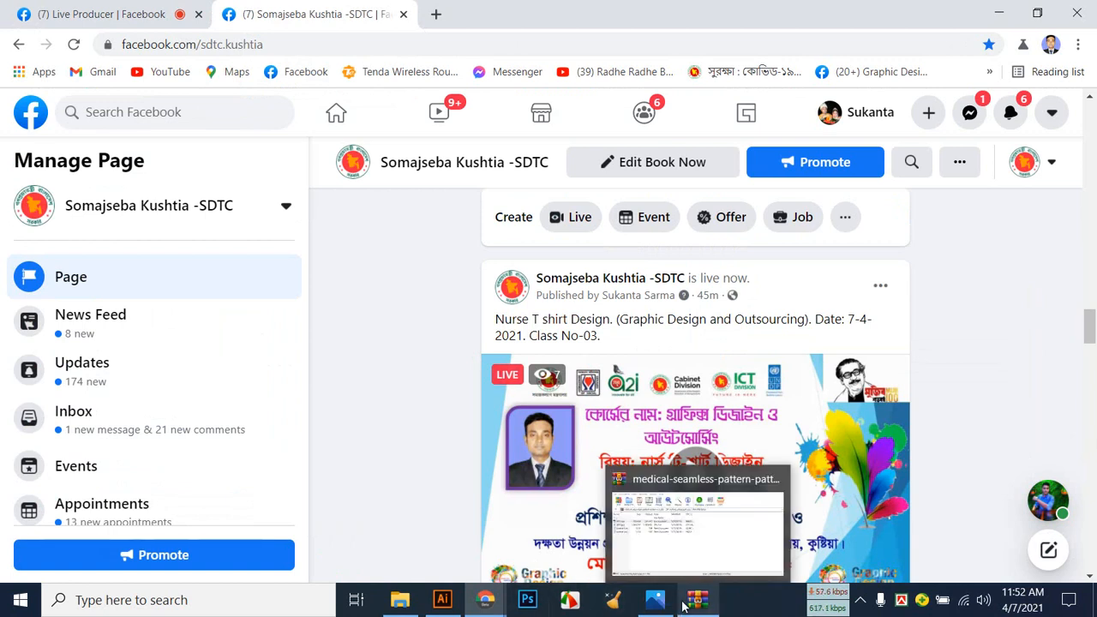
Return to Illustrator, add the text MAJOR just below the red ribbon banner and select the whole word.
{"action": "left_click", "coordinate": [439, 602]}
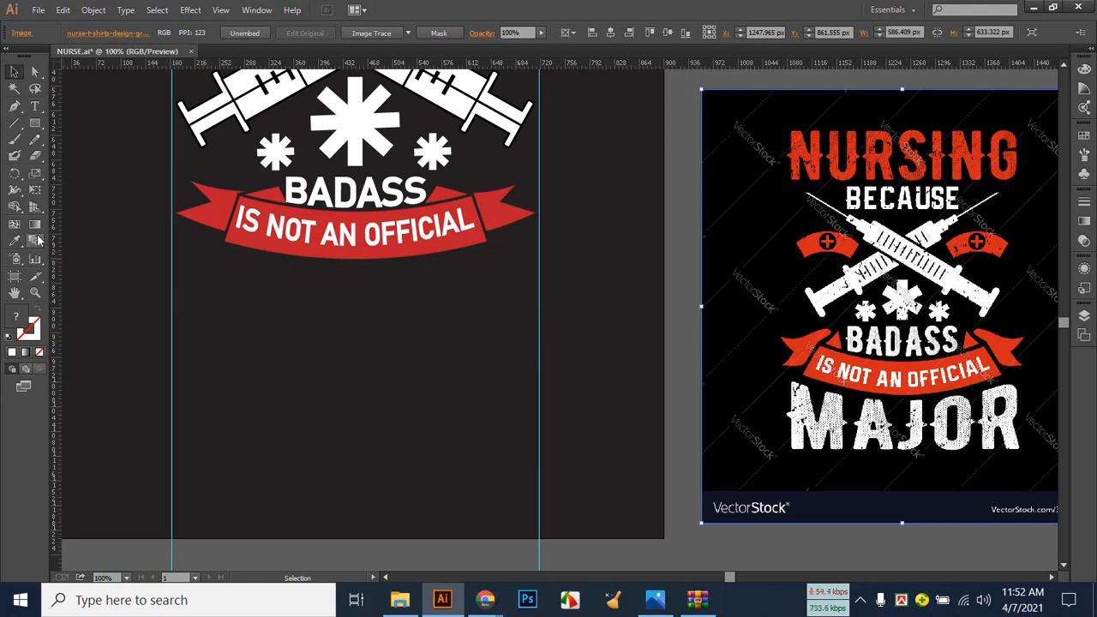
{"action": "left_click", "coordinate": [37, 106]}
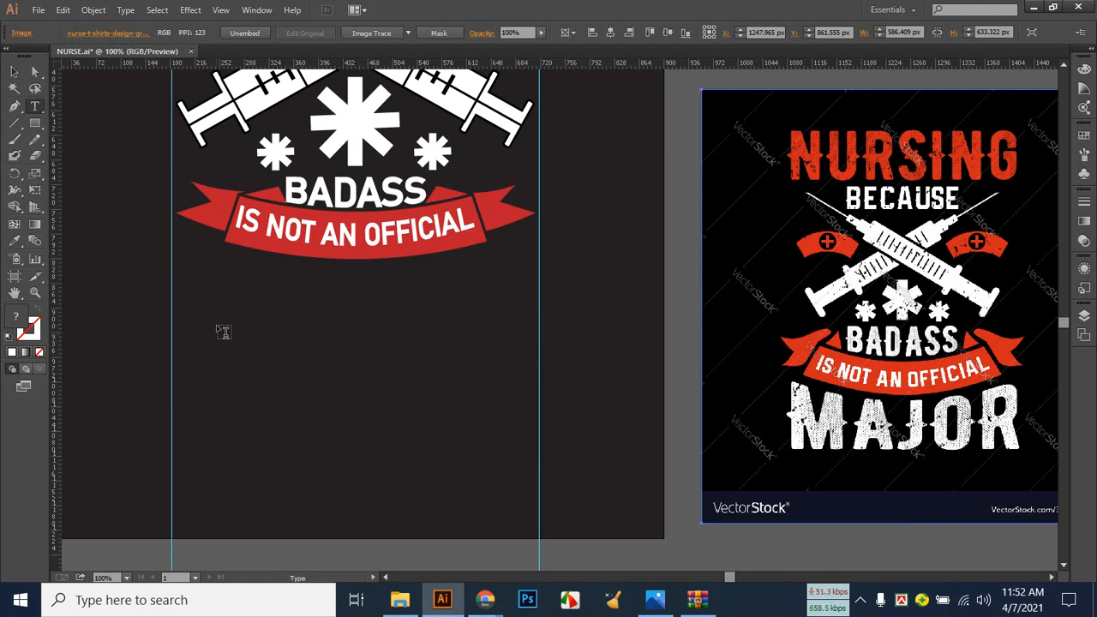
{"action": "left_click", "coordinate": [340, 278]}
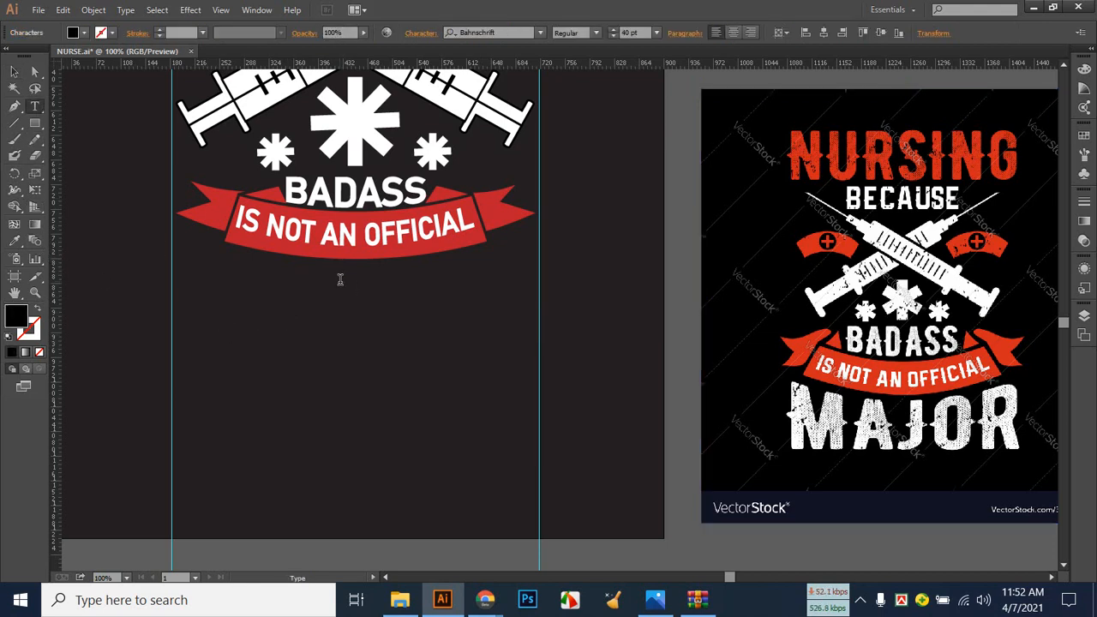
{"action": "type", "text": "MAJOR"}
{"action": "left_click_drag", "start_coordinate": [432, 274], "coordinate": [296, 277]}
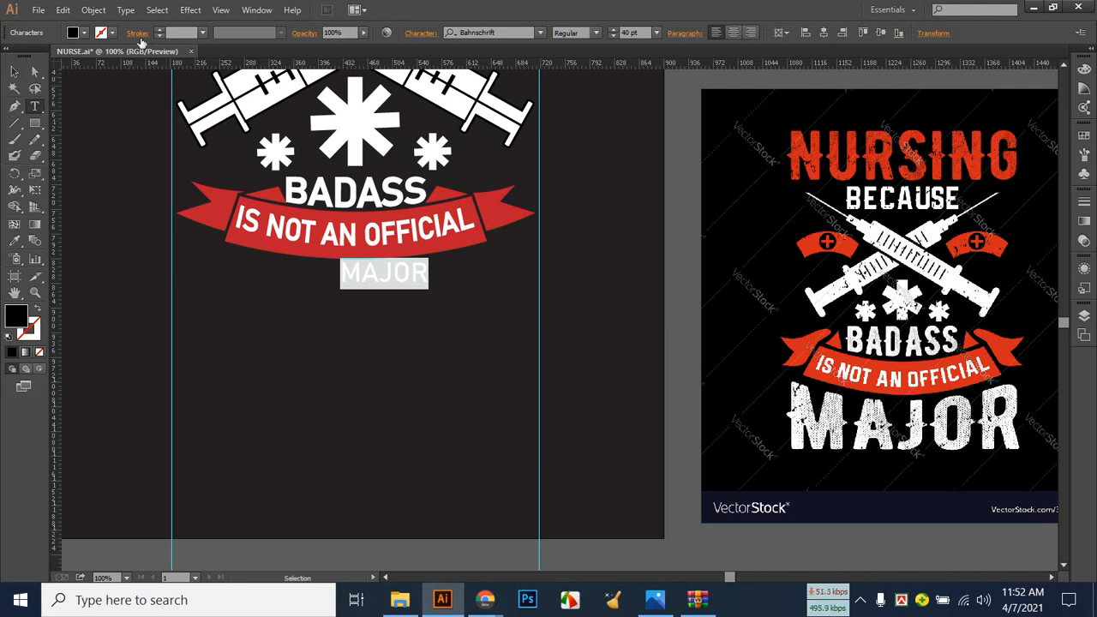
Give the word MAJOR a white fill and set its font to Bernard MT Condensed.
{"action": "left_click", "coordinate": [84, 32]}
{"action": "left_click", "coordinate": [28, 56]}
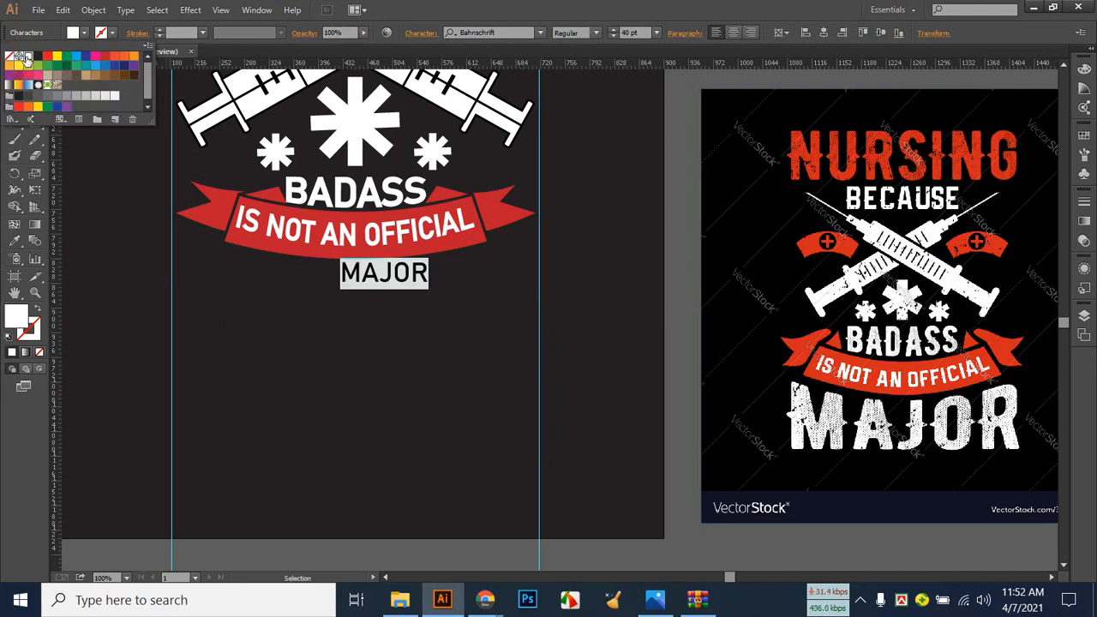
{"action": "left_click", "coordinate": [539, 34]}
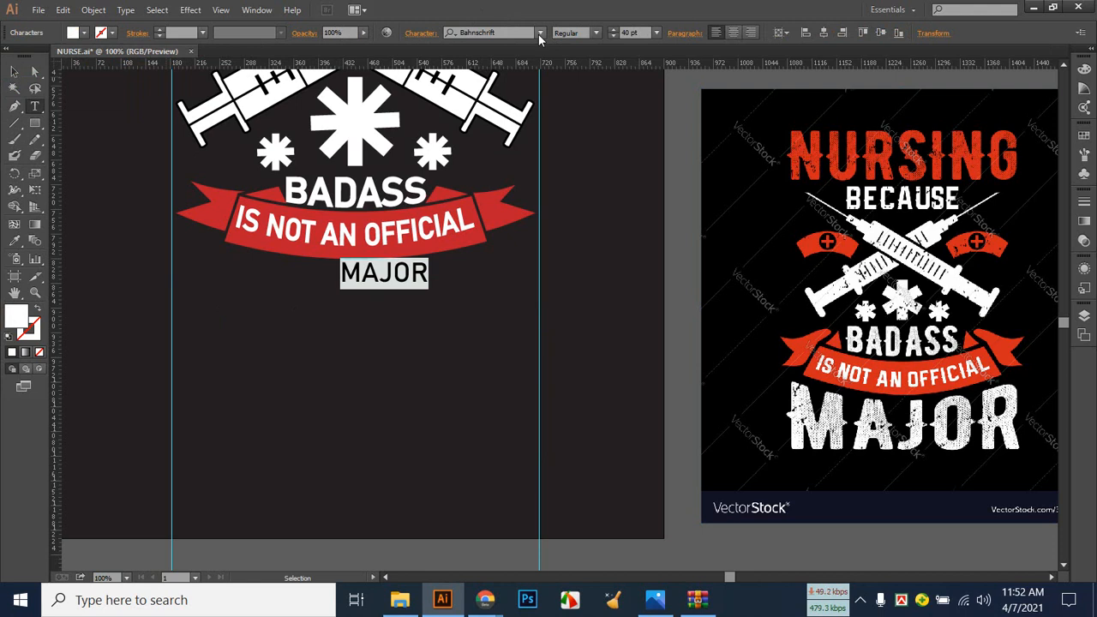
{"action": "left_click", "coordinate": [538, 34]}
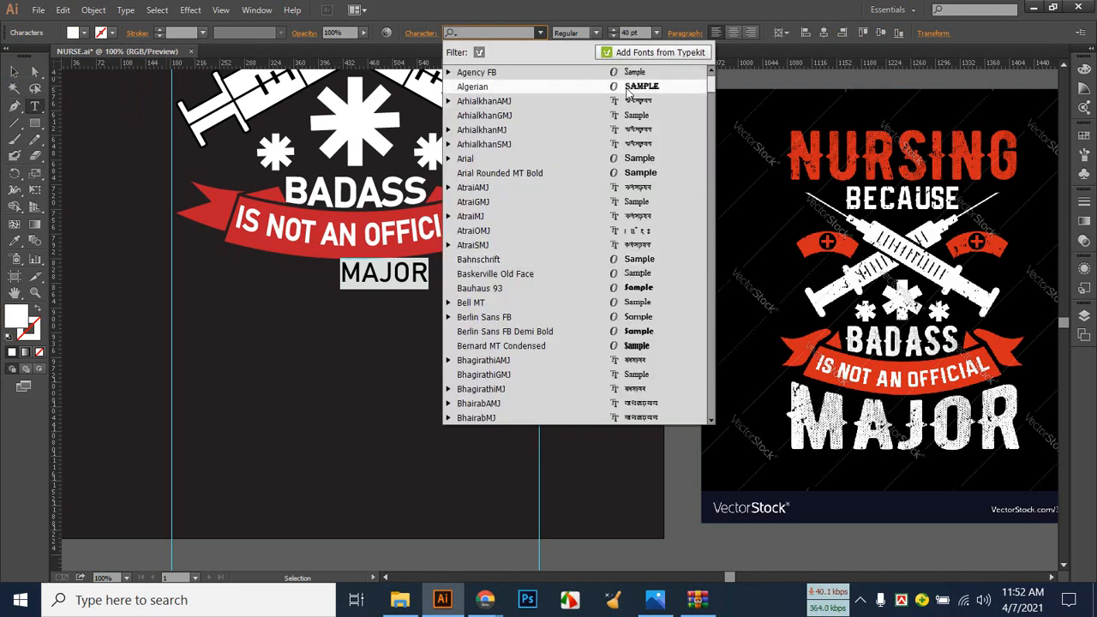
{"action": "left_click", "coordinate": [670, 346]}
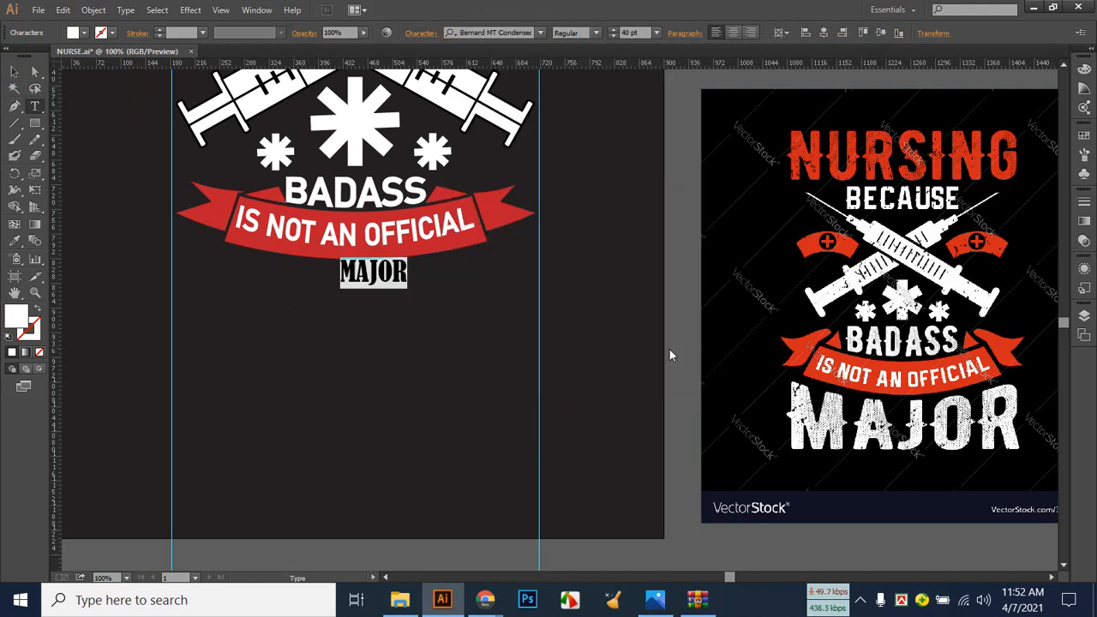
Set the font size of the word MAJOR to 122 pt.
{"action": "left_click", "coordinate": [596, 32]}
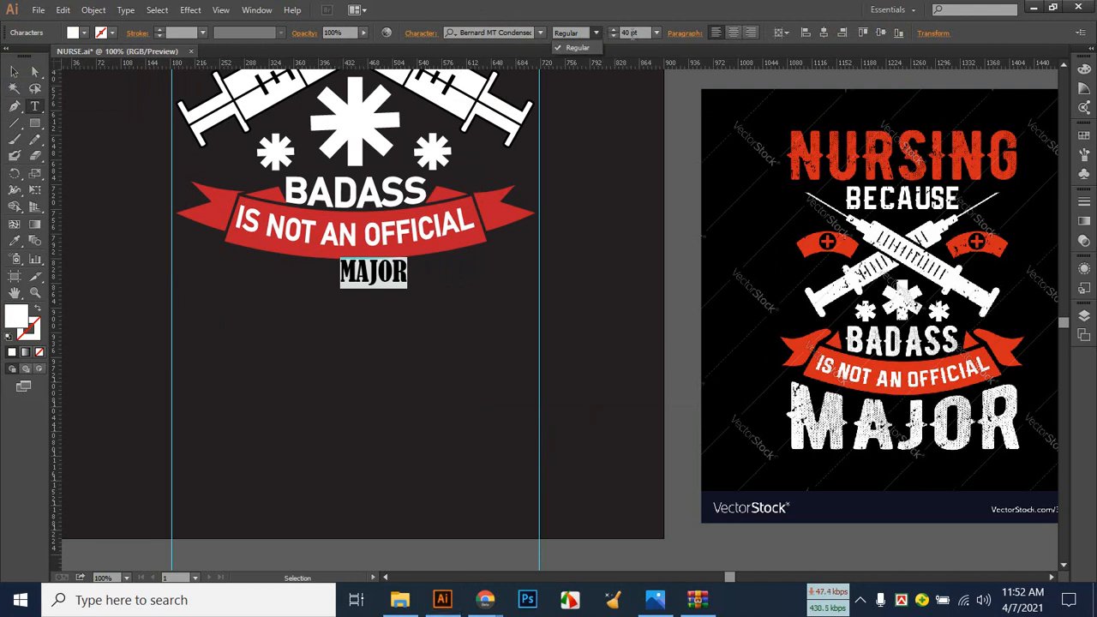
{"action": "left_click", "coordinate": [642, 32]}
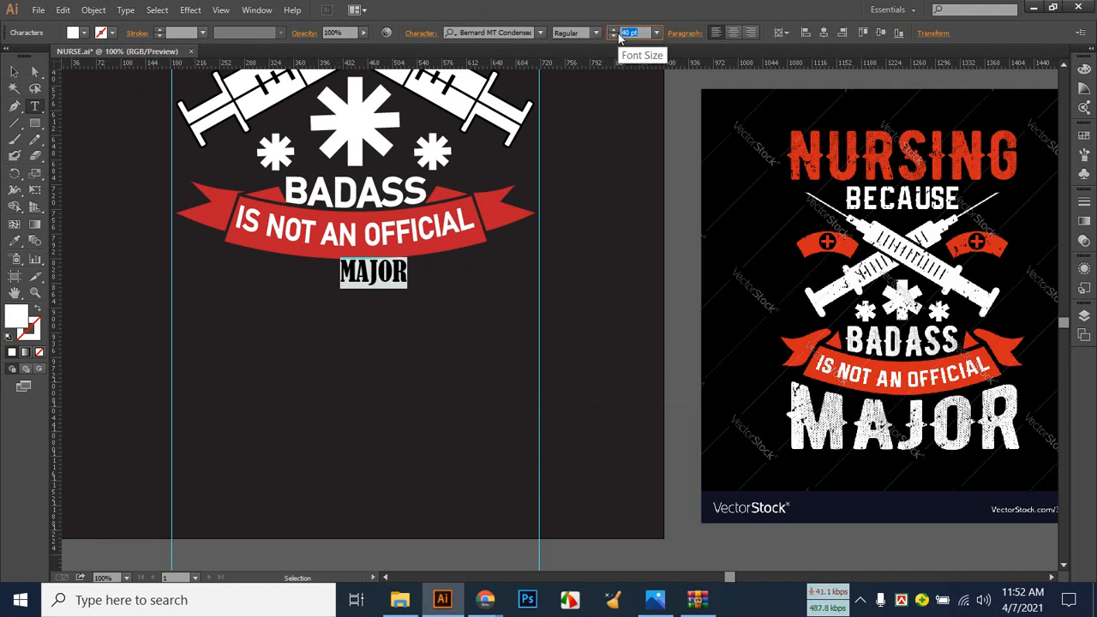
{"action": "type", "text": "122"}
{"action": "key", "text": "Return"}
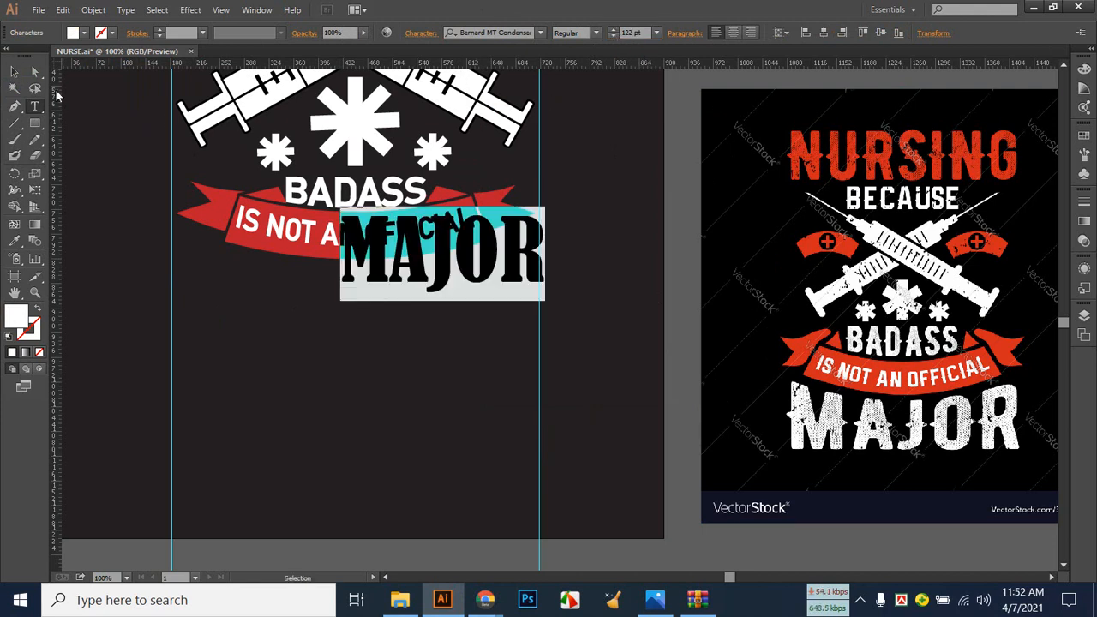
Stretch MAJOR horizontally to nearly the full width between the vertical guides and place it just below the red ribbon.
{"action": "left_click", "coordinate": [15, 76]}
{"action": "left_click_drag", "start_coordinate": [420, 267], "coordinate": [340, 378]}
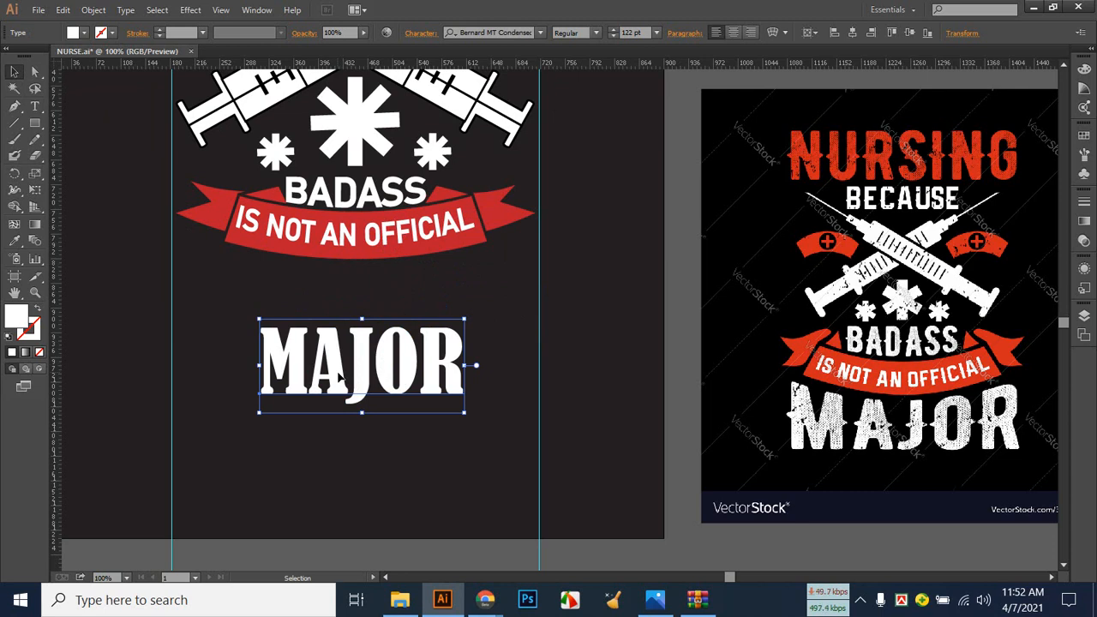
{"action": "left_click_drag", "start_coordinate": [465, 365], "coordinate": [527, 366]}
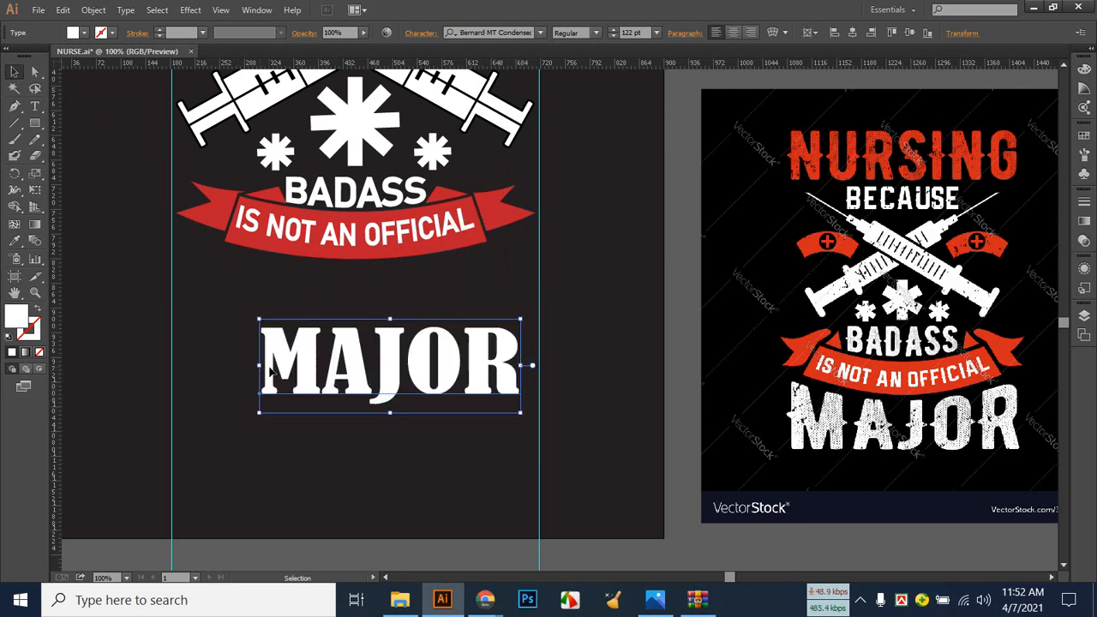
{"action": "left_click_drag", "start_coordinate": [261, 366], "coordinate": [187, 377]}
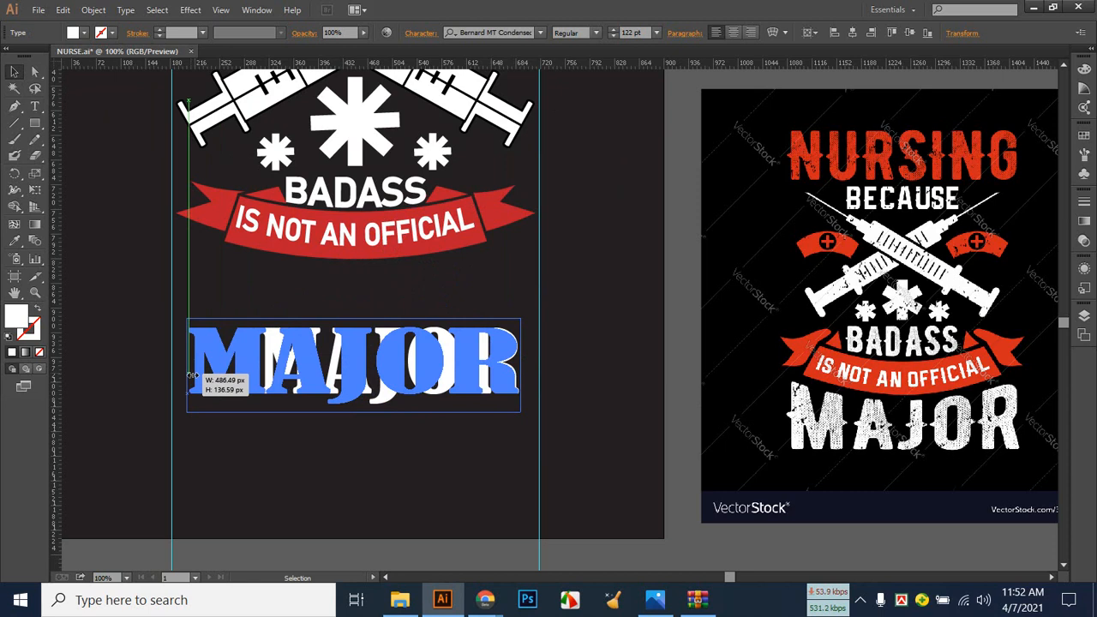
{"action": "left_click_drag", "start_coordinate": [190, 376], "coordinate": [184, 375]}
{"action": "left_click_drag", "start_coordinate": [521, 366], "coordinate": [528, 366]}
{"action": "left_click_drag", "start_coordinate": [368, 385], "coordinate": [371, 306]}
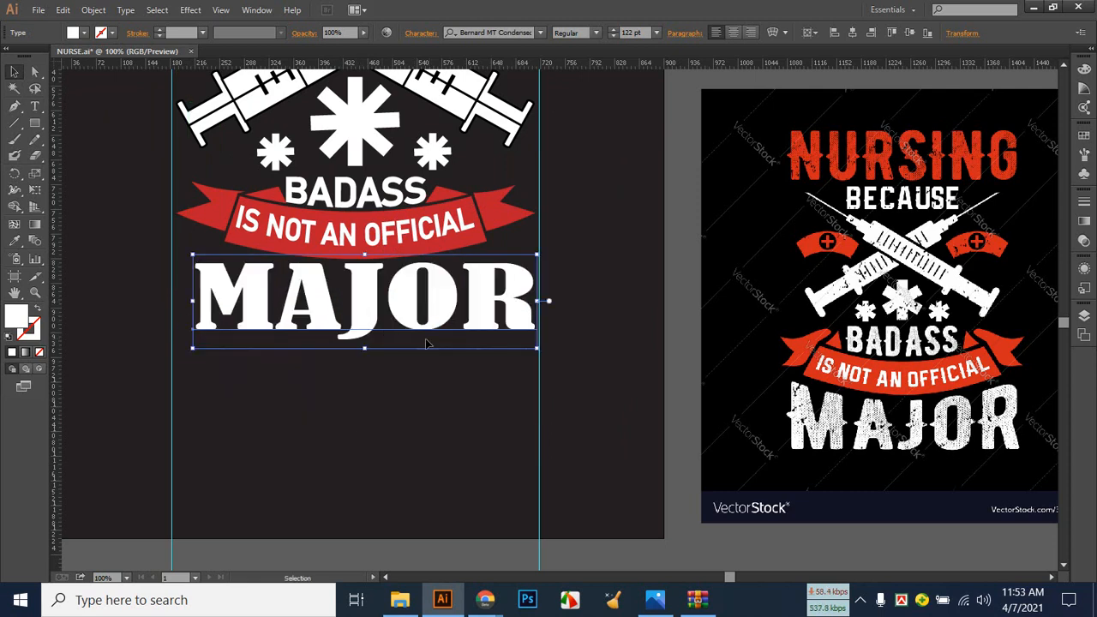
Nudge MAJOR slightly down from the ribbon and center it horizontally on the artboard.
{"action": "key", "text": "Down"}
{"action": "key", "text": "Down"}
{"action": "key", "text": "Down"}
{"action": "key", "text": "Down"}
{"action": "key", "text": "Down"}
{"action": "key", "text": "Down"}
{"action": "key", "text": "Down"}
{"action": "key", "text": "Down"}
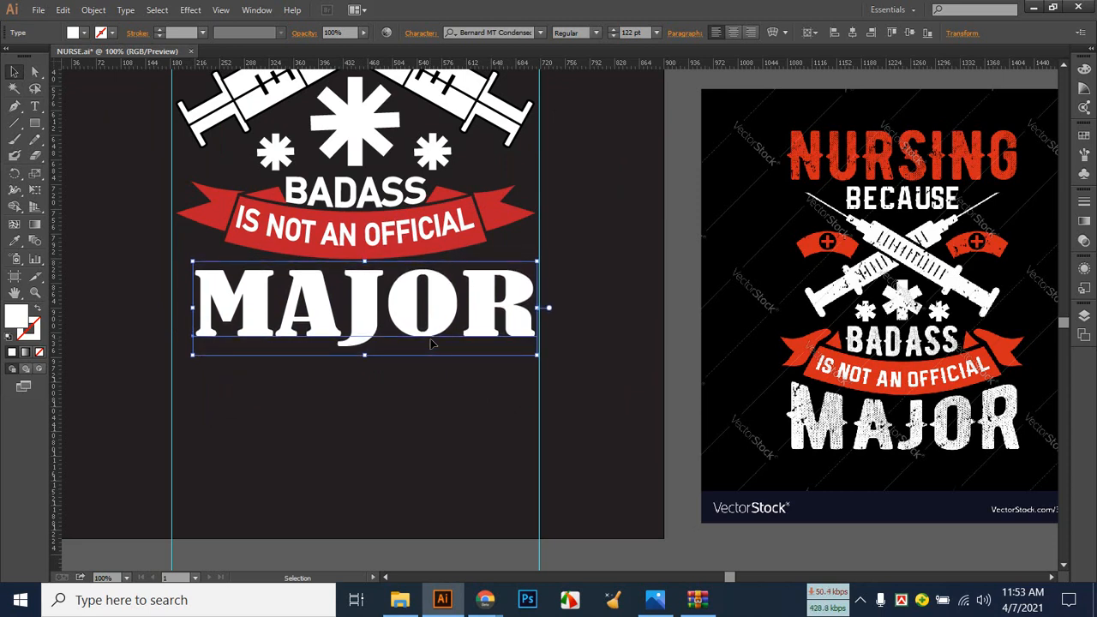
{"action": "left_click", "coordinate": [853, 32]}
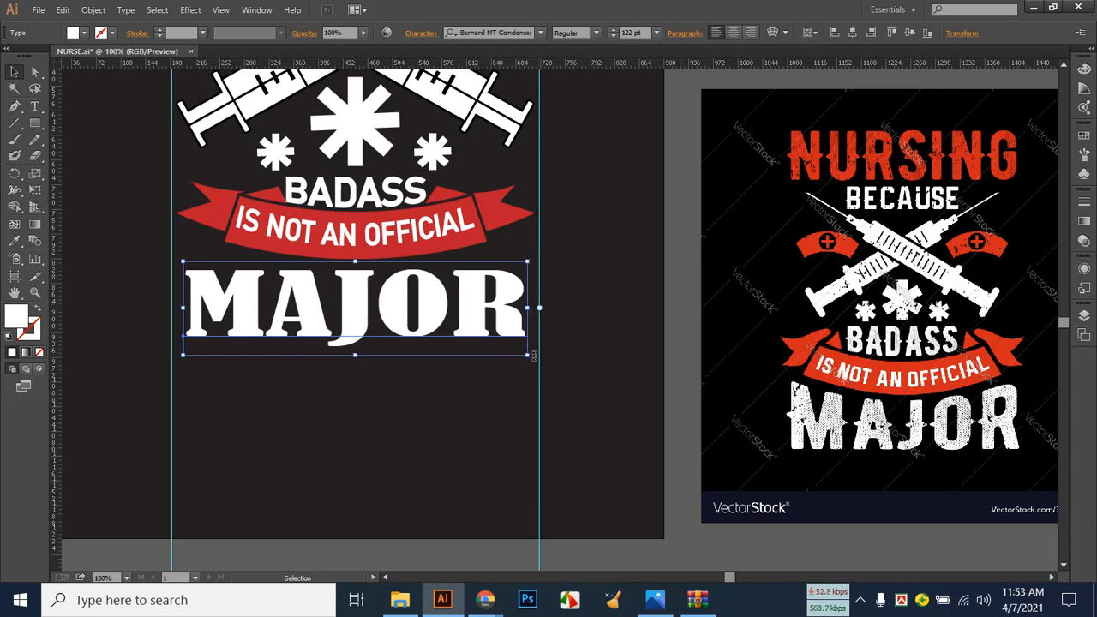
{"action": "left_click", "coordinate": [774, 32]}
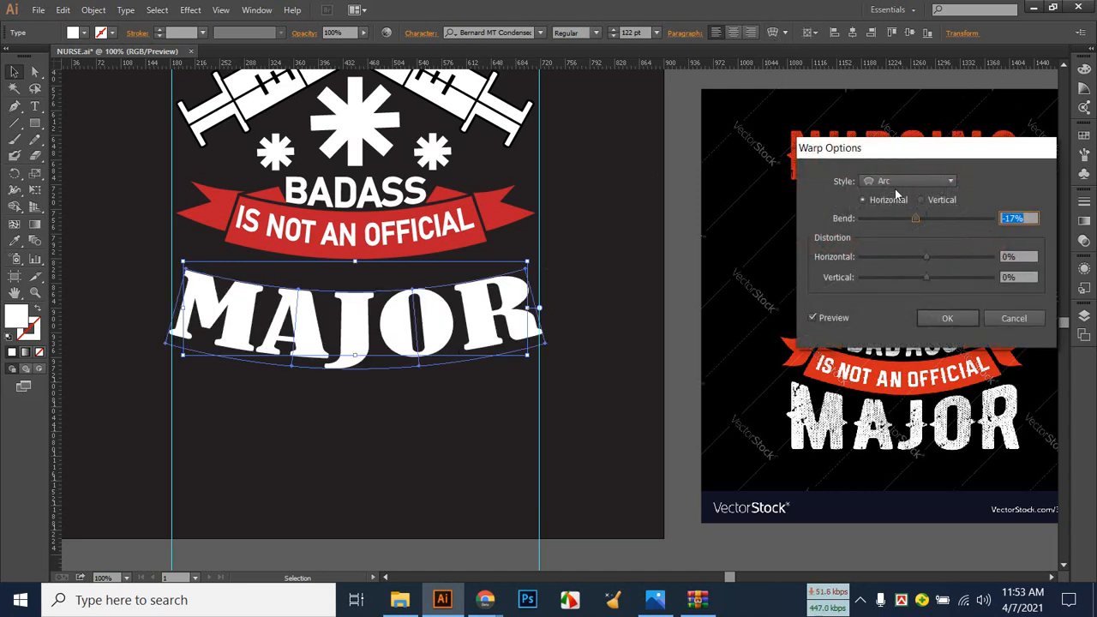
{"action": "left_click", "coordinate": [952, 183]}
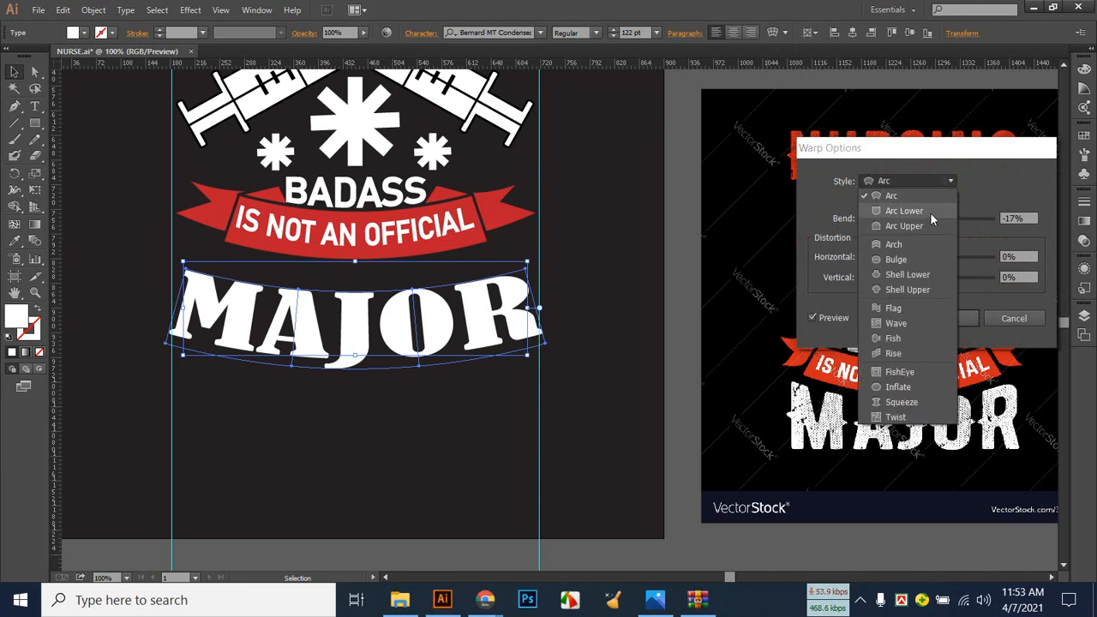
{"action": "left_click", "coordinate": [931, 214]}
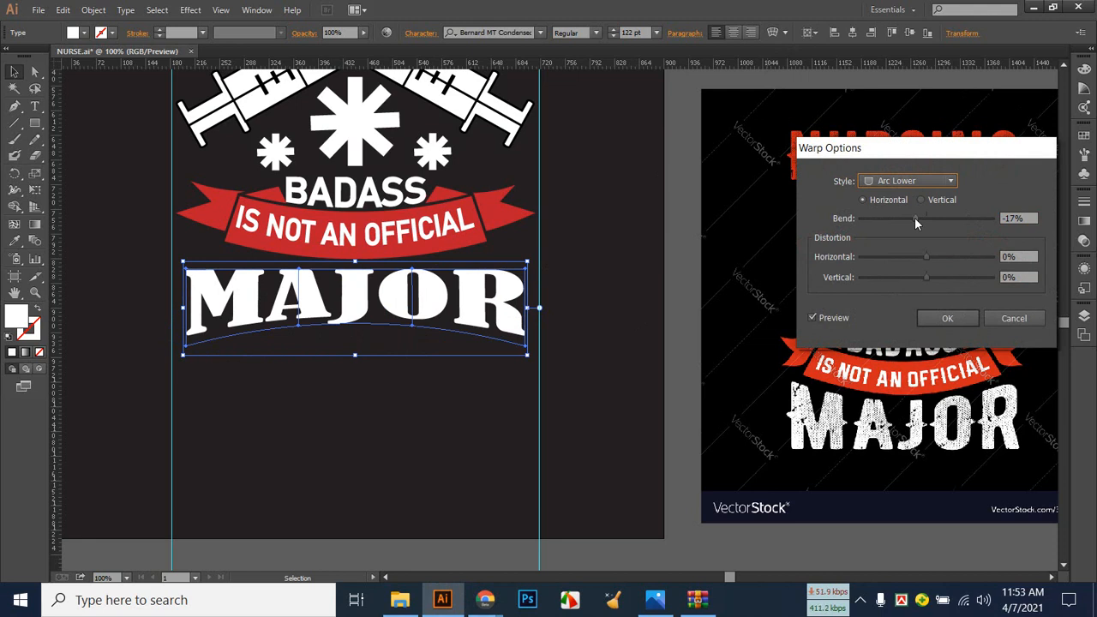
{"action": "left_click_drag", "start_coordinate": [913, 216], "coordinate": [940, 221]}
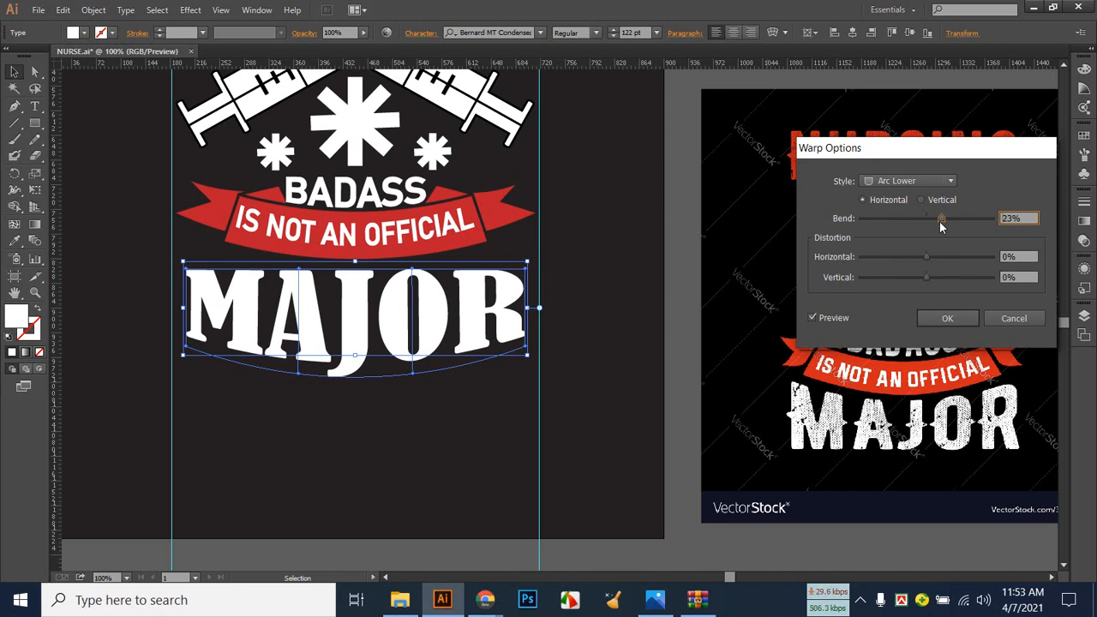
{"action": "left_click_drag", "start_coordinate": [940, 221], "coordinate": [911, 224]}
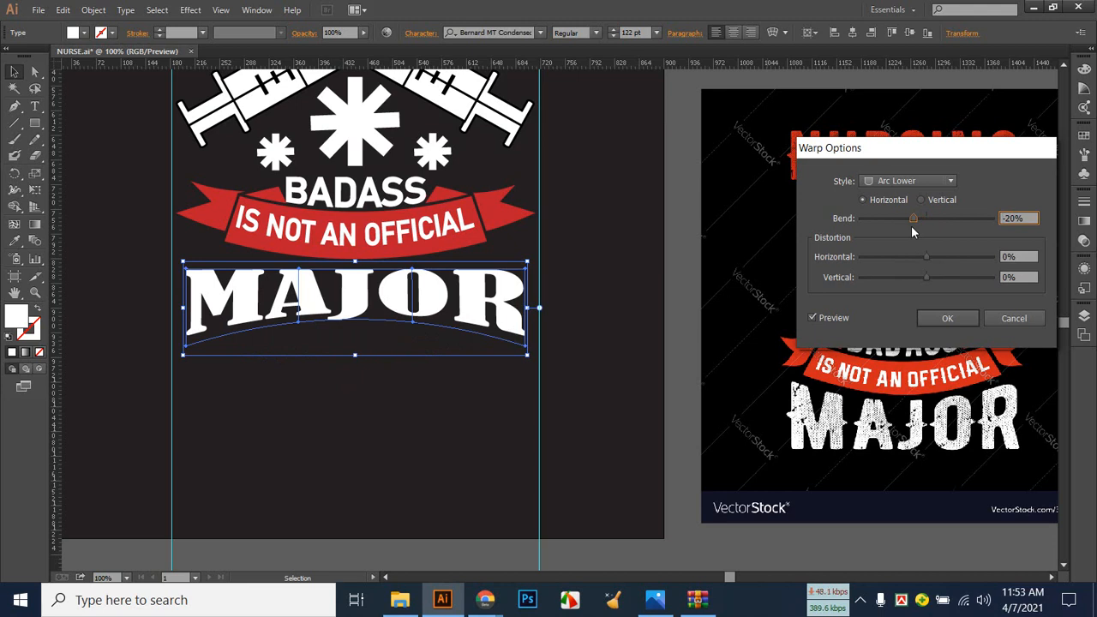
{"action": "left_click", "coordinate": [949, 182]}
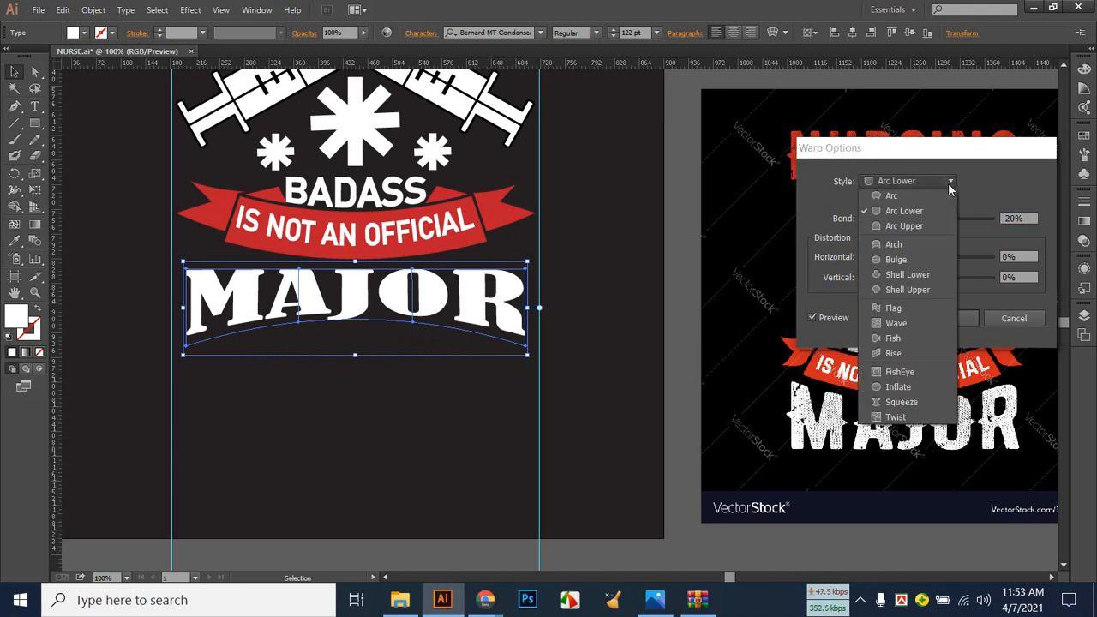
{"action": "left_click", "coordinate": [908, 226]}
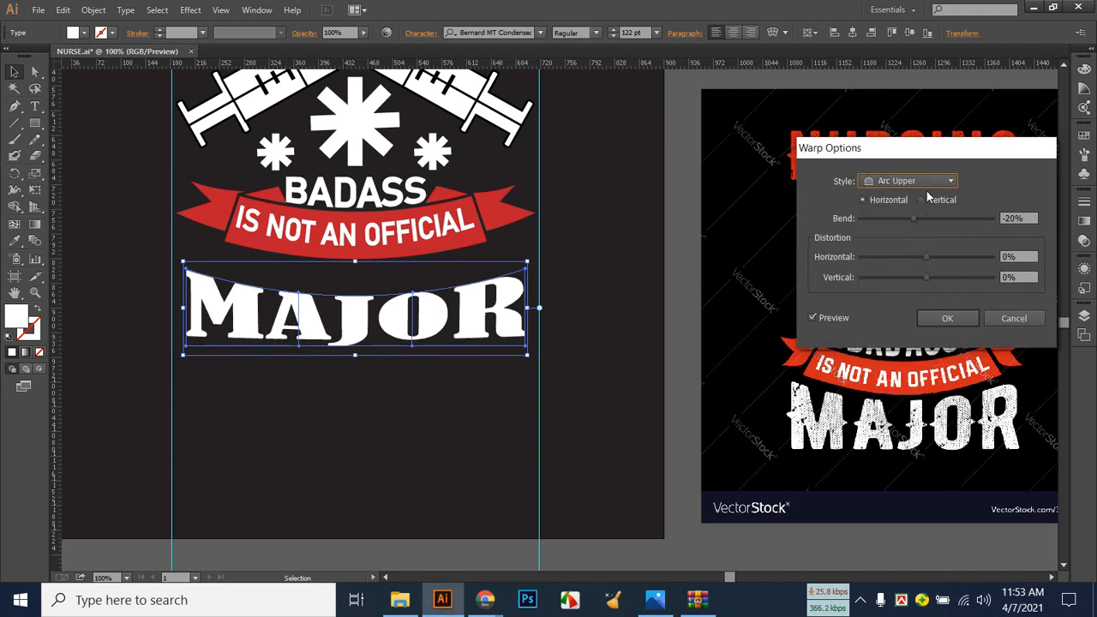
{"action": "left_click", "coordinate": [1012, 325]}
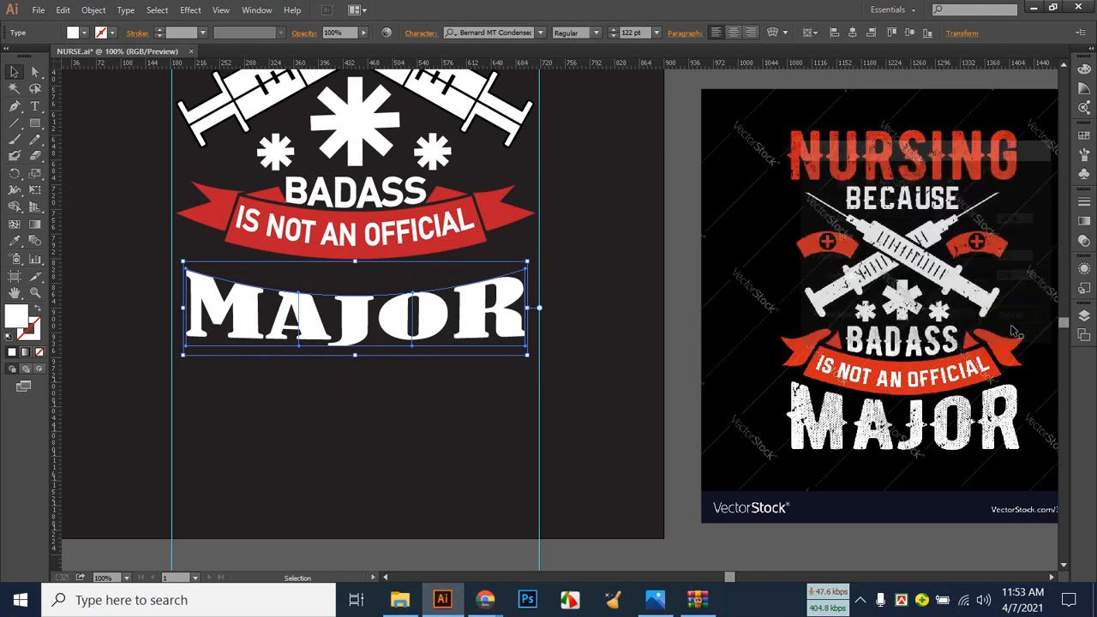
Apply a horizontal Arc Upper warp with a bend of -17% to the word MAJOR.
{"action": "left_click", "coordinate": [778, 34]}
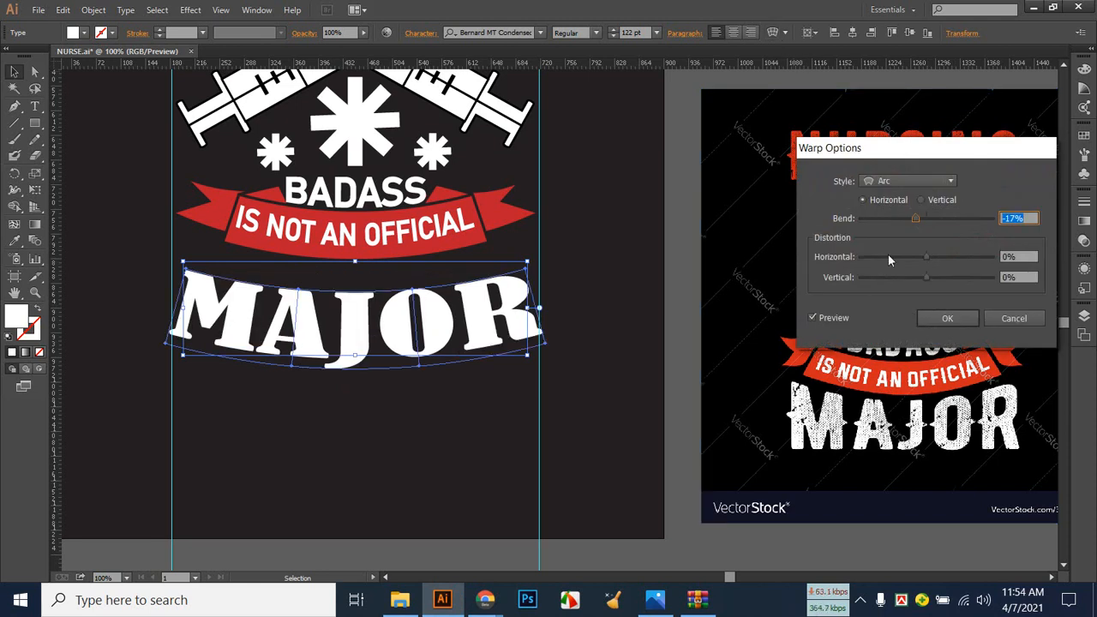
{"action": "left_click", "coordinate": [928, 183]}
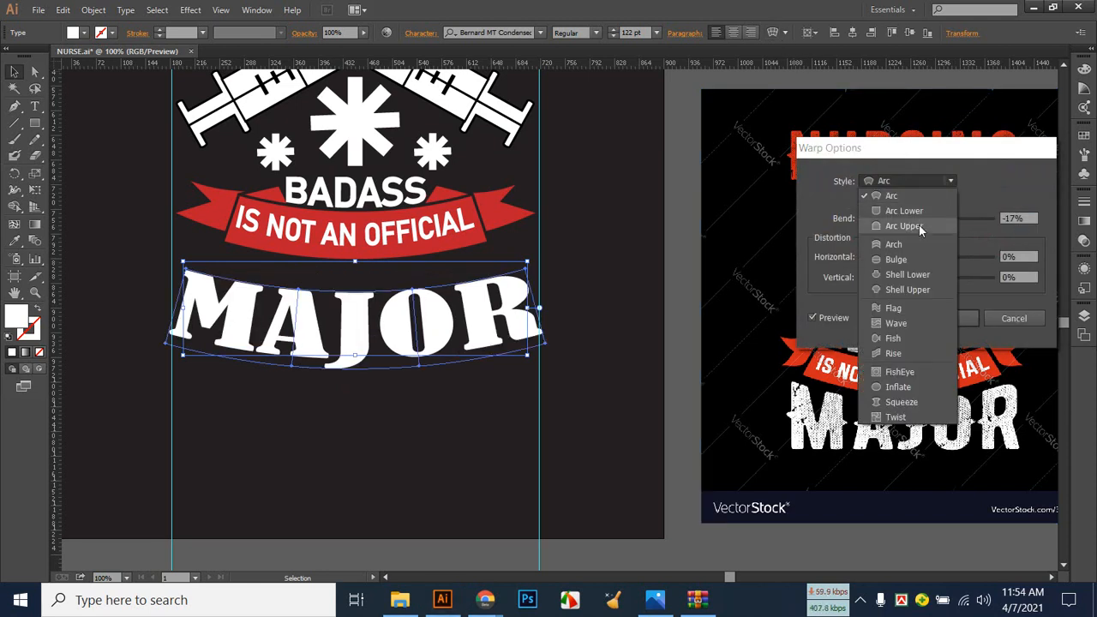
{"action": "left_click", "coordinate": [927, 224]}
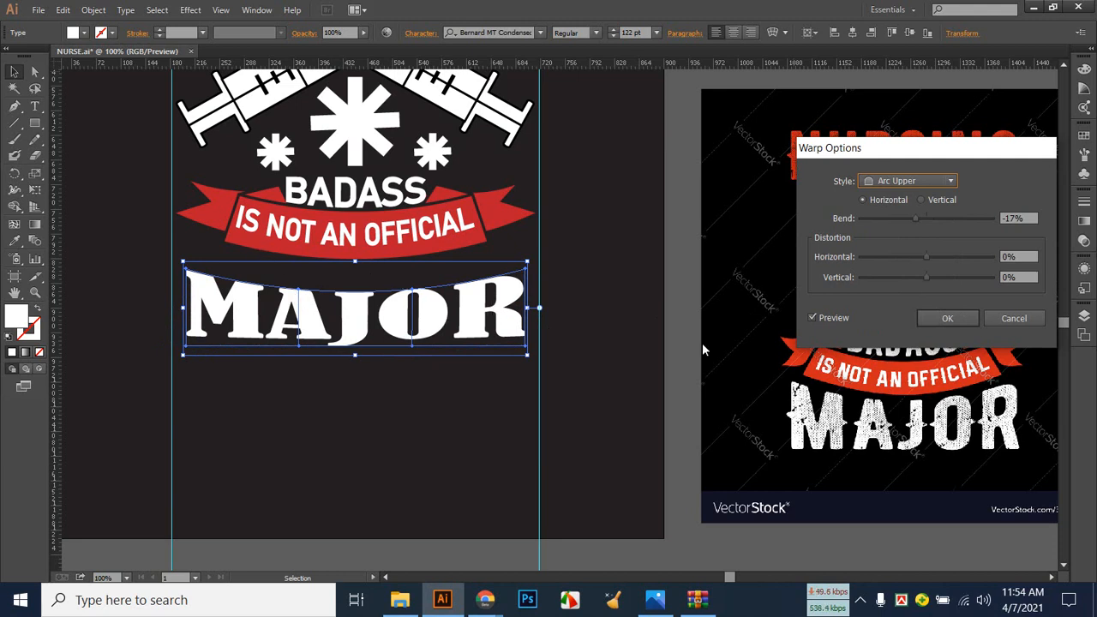
{"action": "left_click", "coordinate": [947, 318]}
Move the warped MAJOR up against the ribbon's curve and stretch its upper edge slightly to make it taller.
{"action": "left_click_drag", "start_coordinate": [430, 336], "coordinate": [431, 306]}
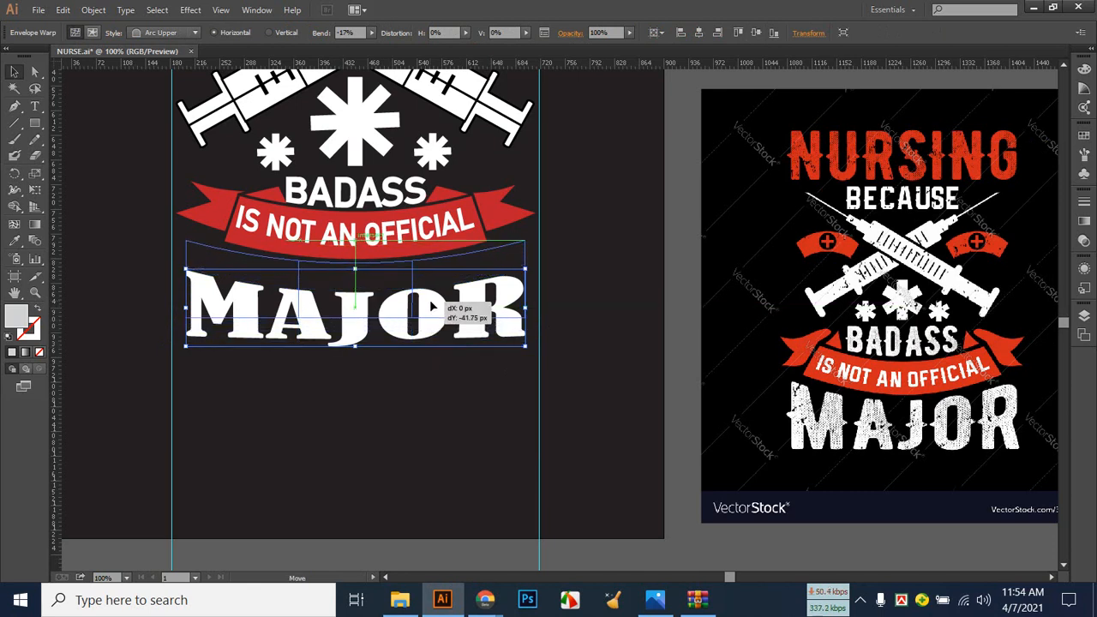
{"action": "left_click_drag", "start_coordinate": [431, 305], "coordinate": [431, 306]}
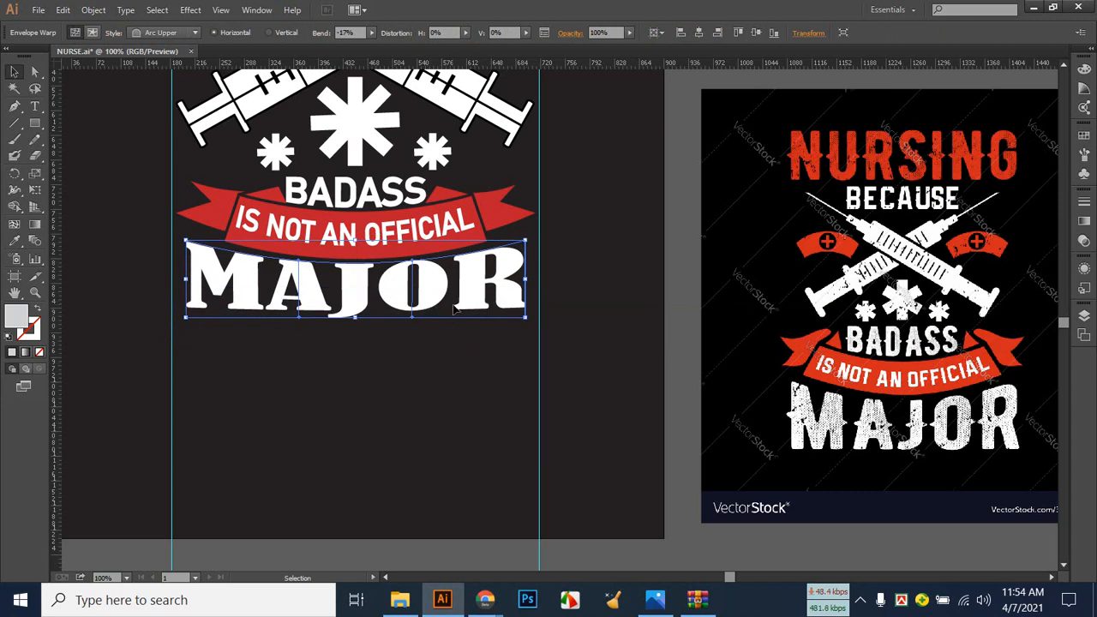
{"action": "left_click_drag", "start_coordinate": [355, 242], "coordinate": [357, 233]}
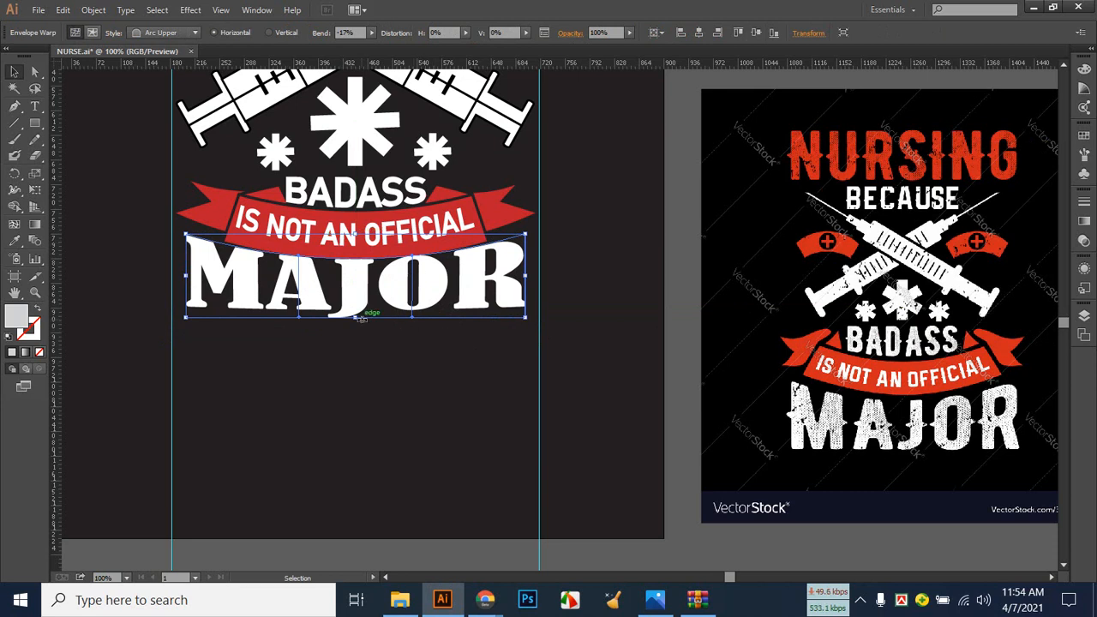
Nudge the warped MAJOR down to leave a small even gap beneath the ribbon banner.
{"action": "key", "text": "Down"}
{"action": "key", "text": "Down"}
{"action": "key", "text": "Down"}
{"action": "key", "text": "Down"}
{"action": "key", "text": "Down"}
{"action": "key", "text": "Down"}
{"action": "key", "text": "Down"}
{"action": "key", "text": "Down"}
{"action": "key", "text": "Down"}
{"action": "key", "text": "Down"}
{"action": "key", "text": "Up"}
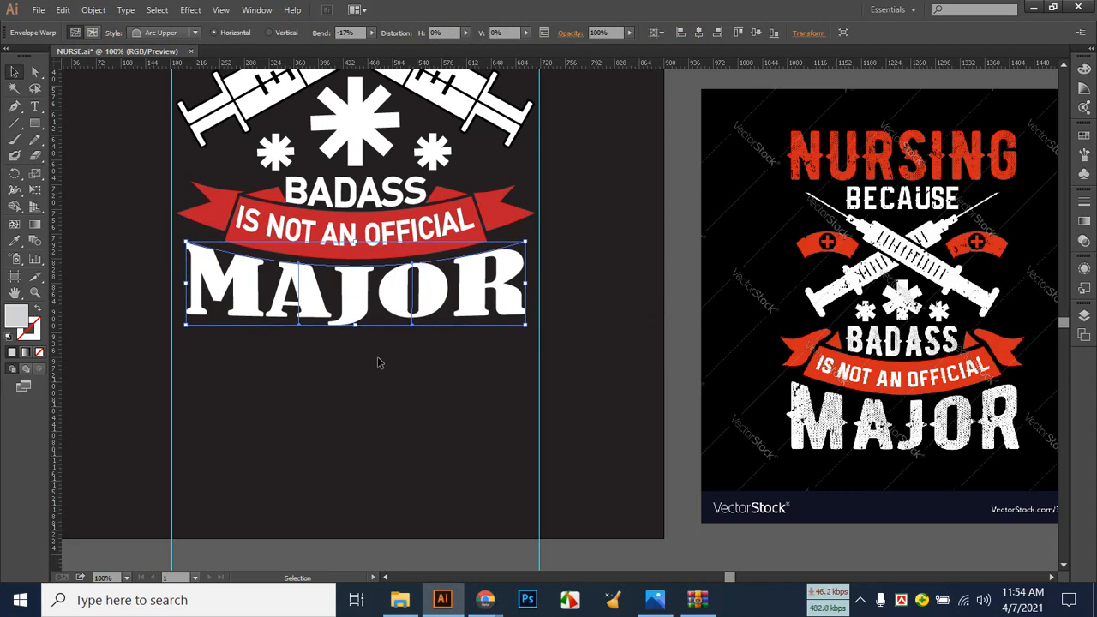
Deselect the MAJOR lettering and save the NURSE document.
{"action": "left_click", "coordinate": [377, 362]}
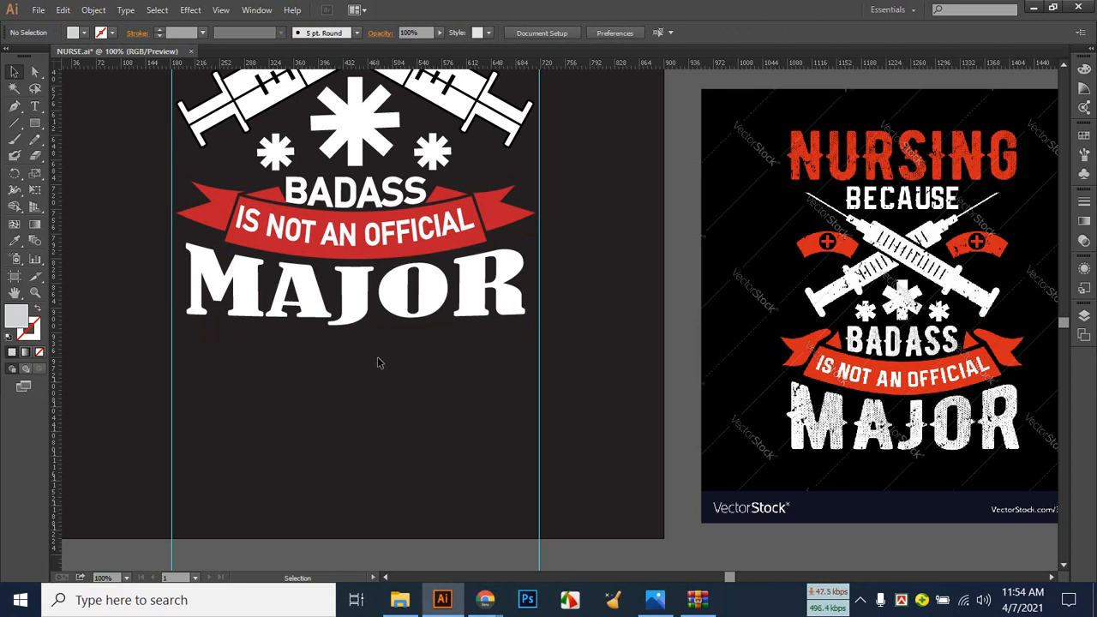
{"action": "key", "text": "a"}
{"action": "key", "text": "ctrl+s"}
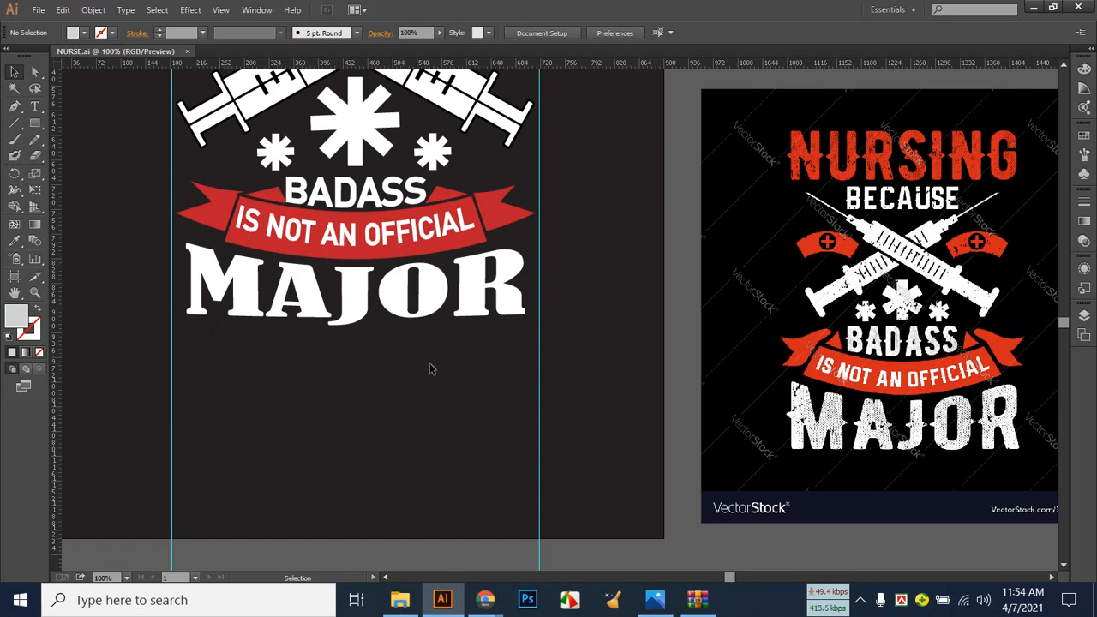
Switch to Chrome and run an image search for "GRANGY EFFECT PNG" in a new tab.
{"action": "mouse_move", "coordinate": [485, 600]}
{"action": "left_click", "coordinate": [457, 524]}
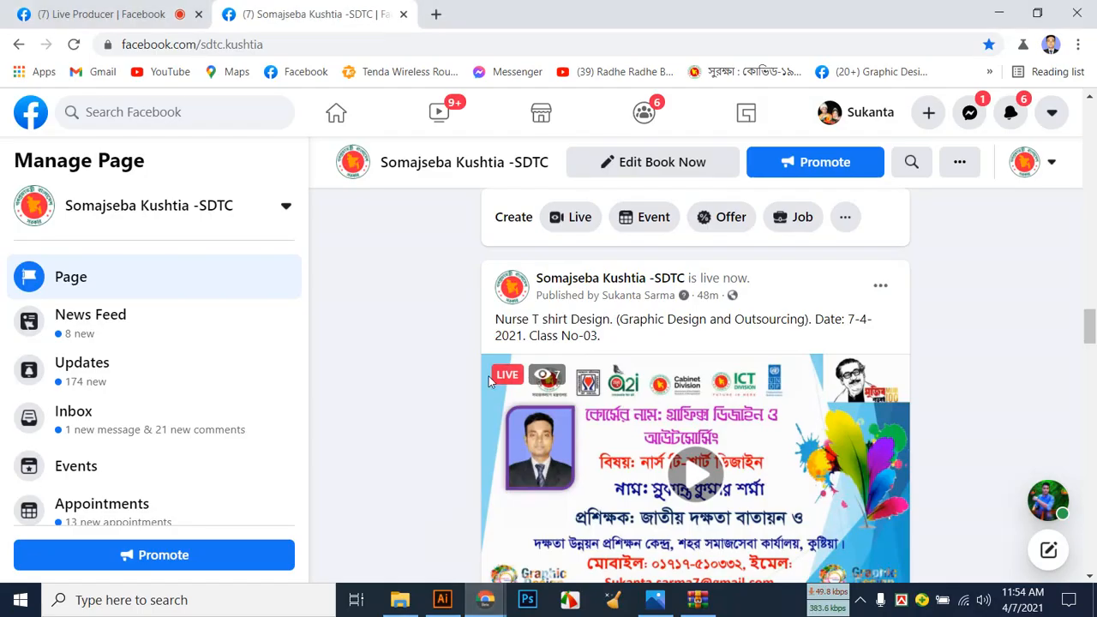
{"action": "left_click", "coordinate": [435, 13]}
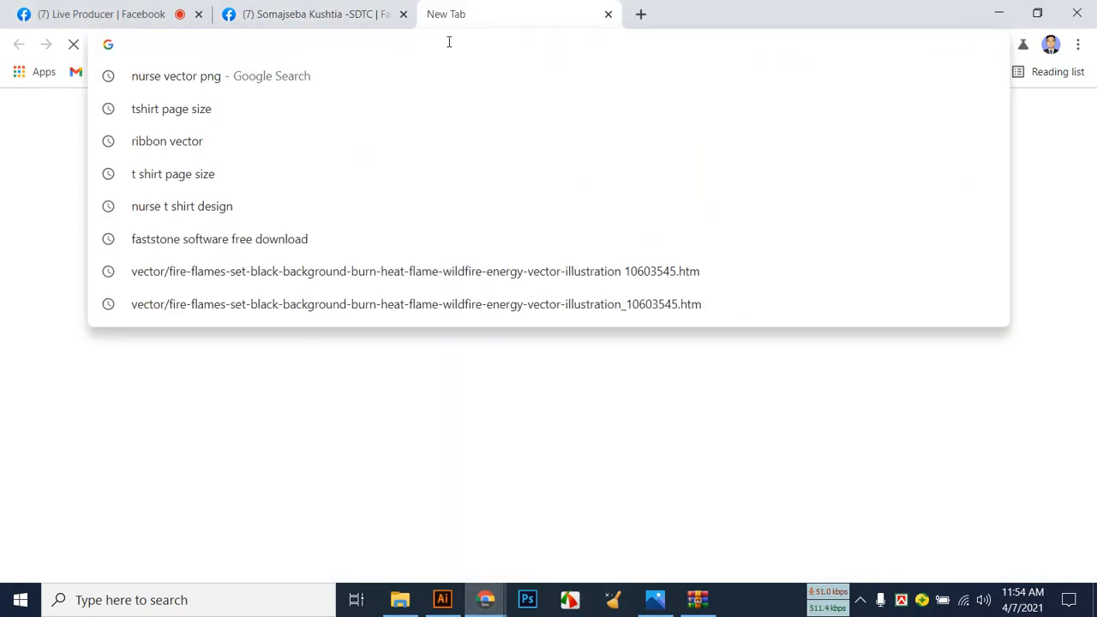
{"action": "type", "text": "GR"}
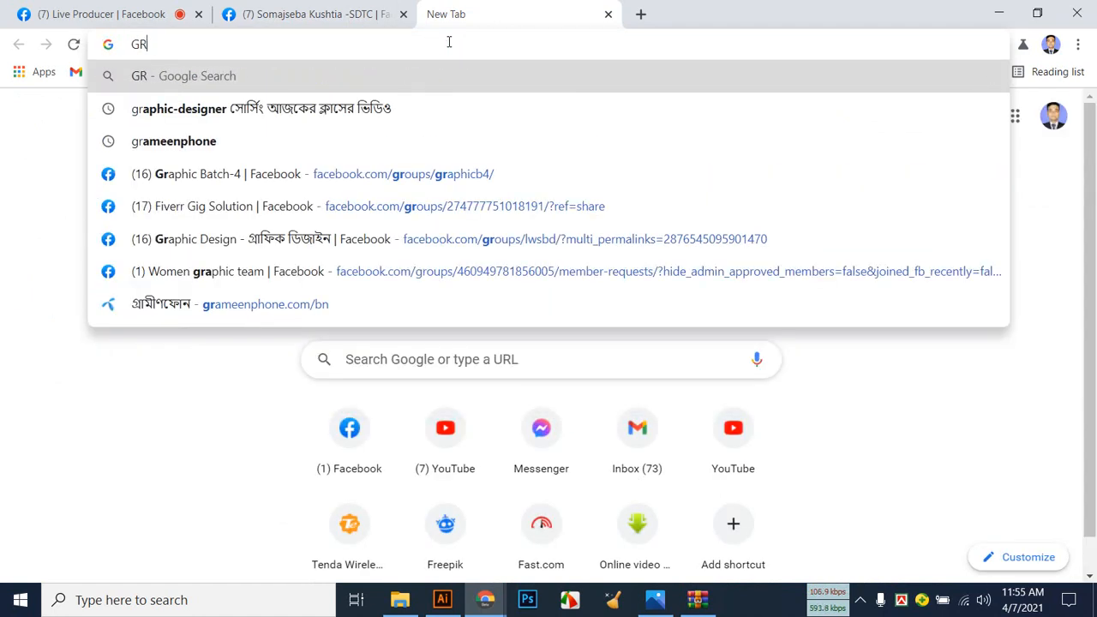
{"action": "type", "text": "ANG"}
{"action": "type", "text": "Y EFFEC"}
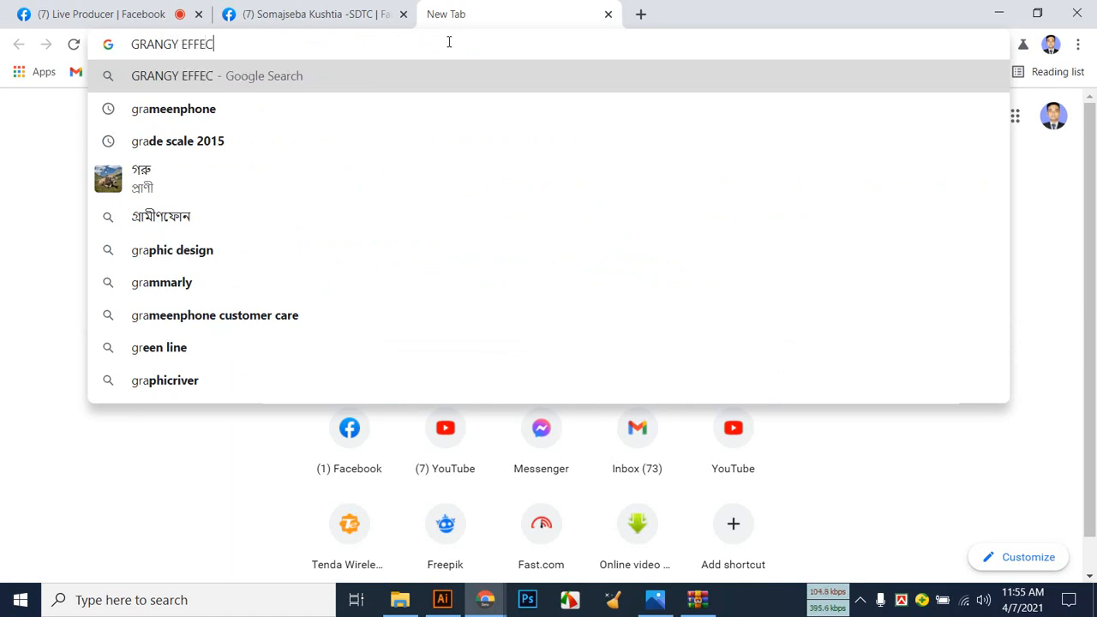
{"action": "type", "text": "T V"}
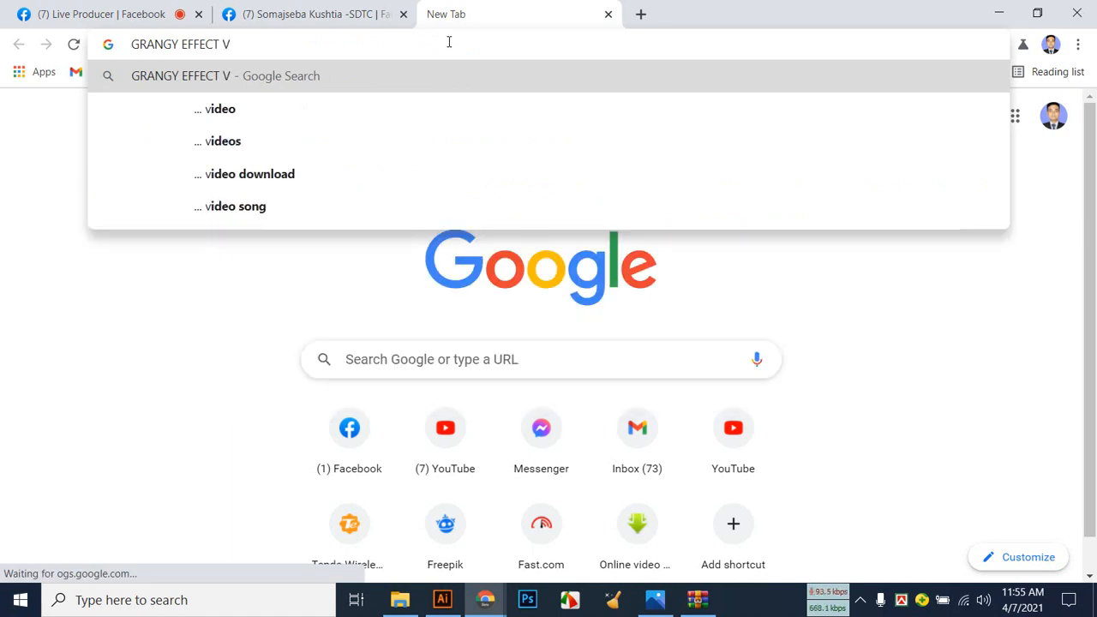
{"action": "key", "text": "BackSpace"}
{"action": "type", "text": "PNF"}
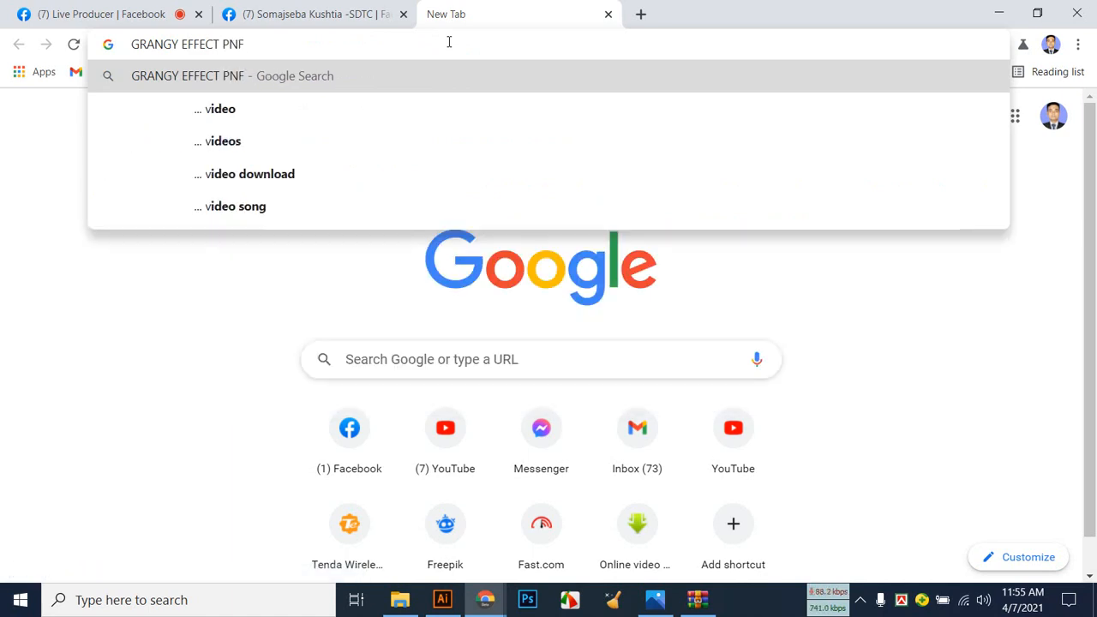
{"action": "key", "text": "BackSpace"}
{"action": "type", "text": "G"}
{"action": "key", "text": "Return"}
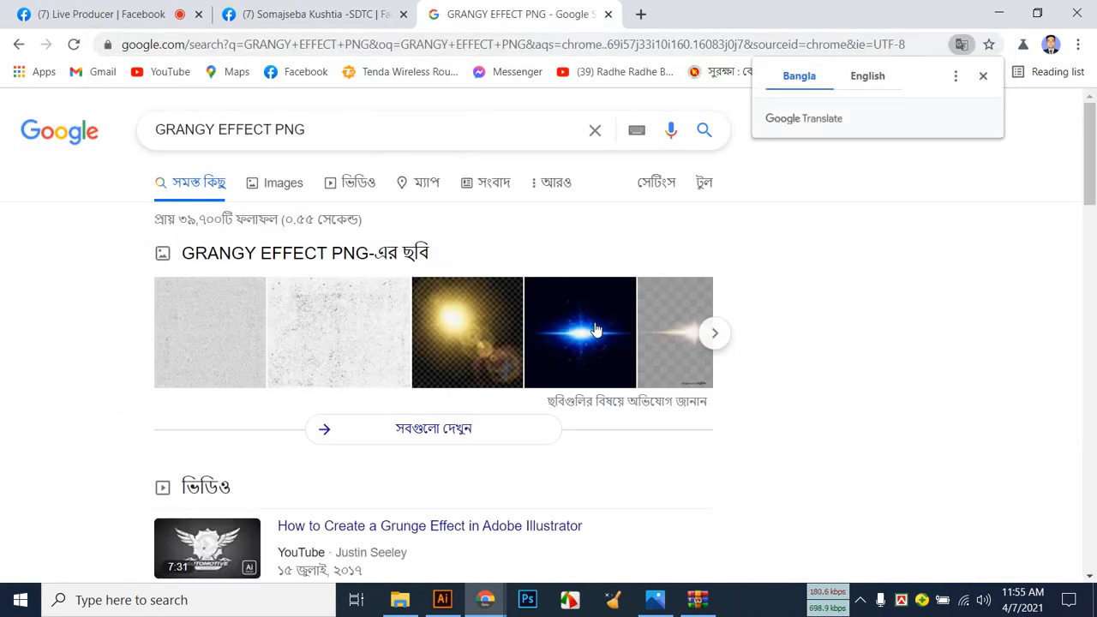
{"action": "left_click", "coordinate": [283, 182]}
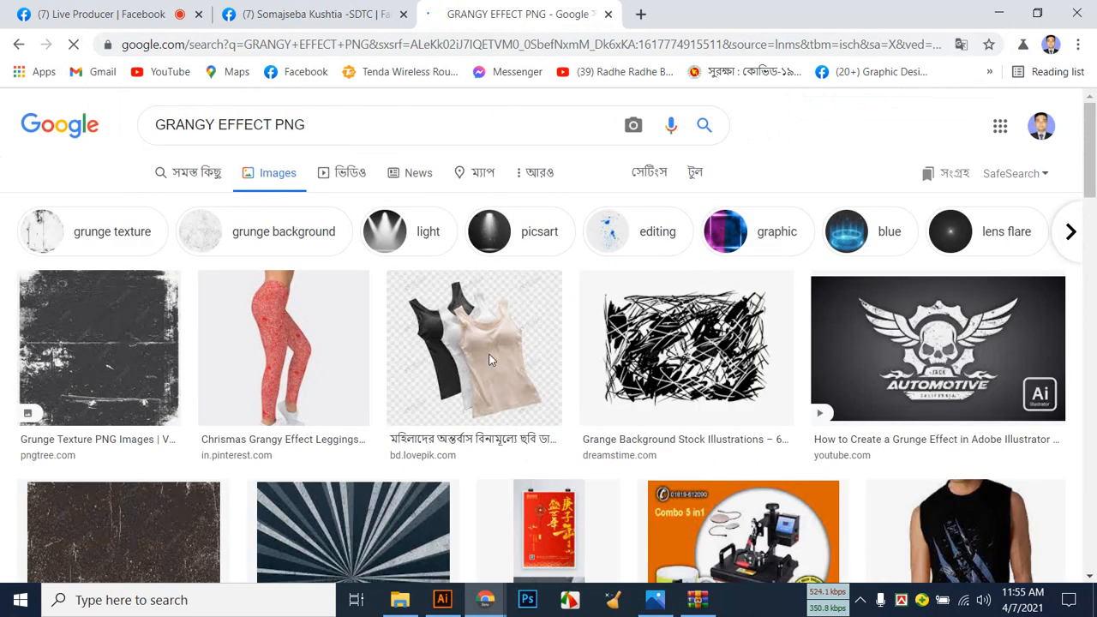
Open the speckled black-and-white Wallsheaven grunge texture from the image results in a new tab.
{"action": "scroll", "coordinate": [133, 349], "scroll_direction": "down", "scroll_amount": 5}
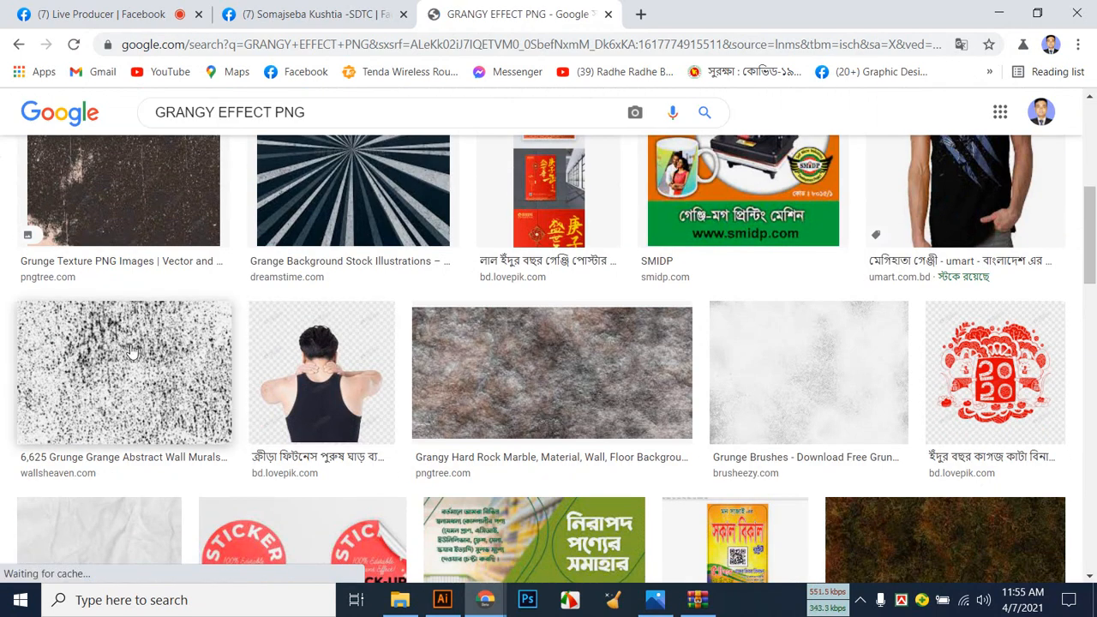
{"action": "right_click", "coordinate": [133, 349]}
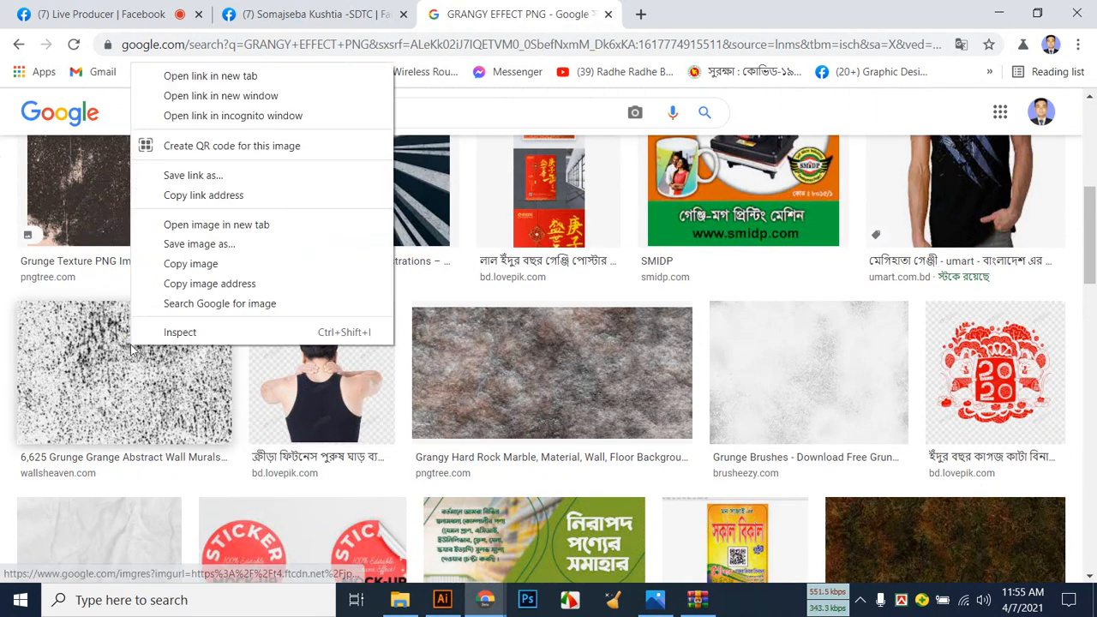
{"action": "left_click", "coordinate": [248, 83]}
{"action": "key", "text": "ctrl+Tab"}
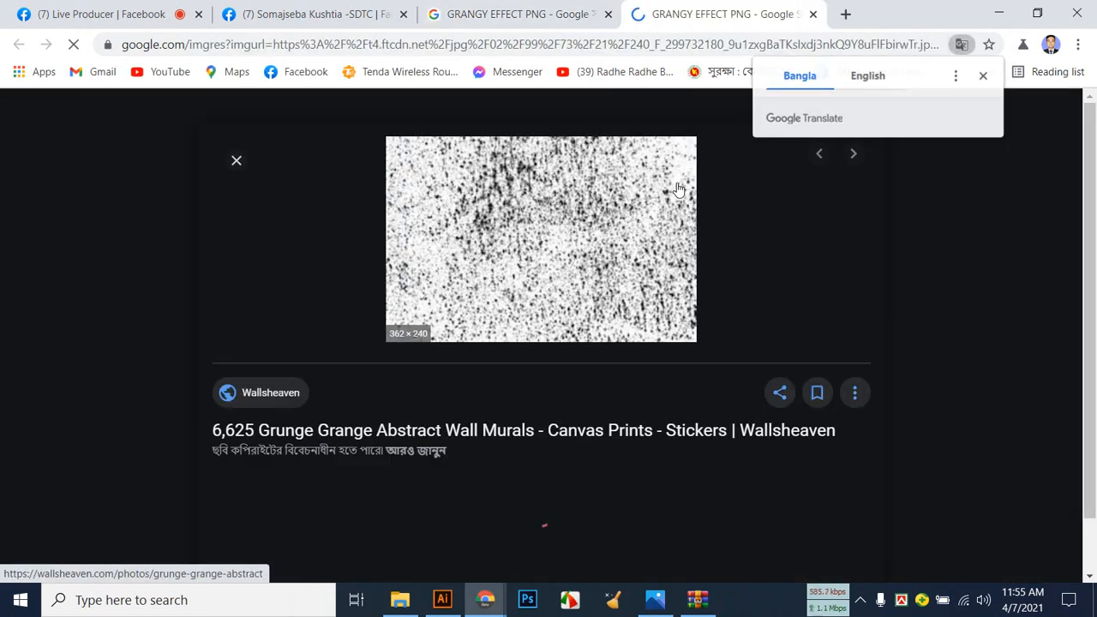
Browse the remaining image results and the images related to the Wallsheaven texture for a suitable grunge pattern.
{"action": "left_click", "coordinate": [514, 13]}
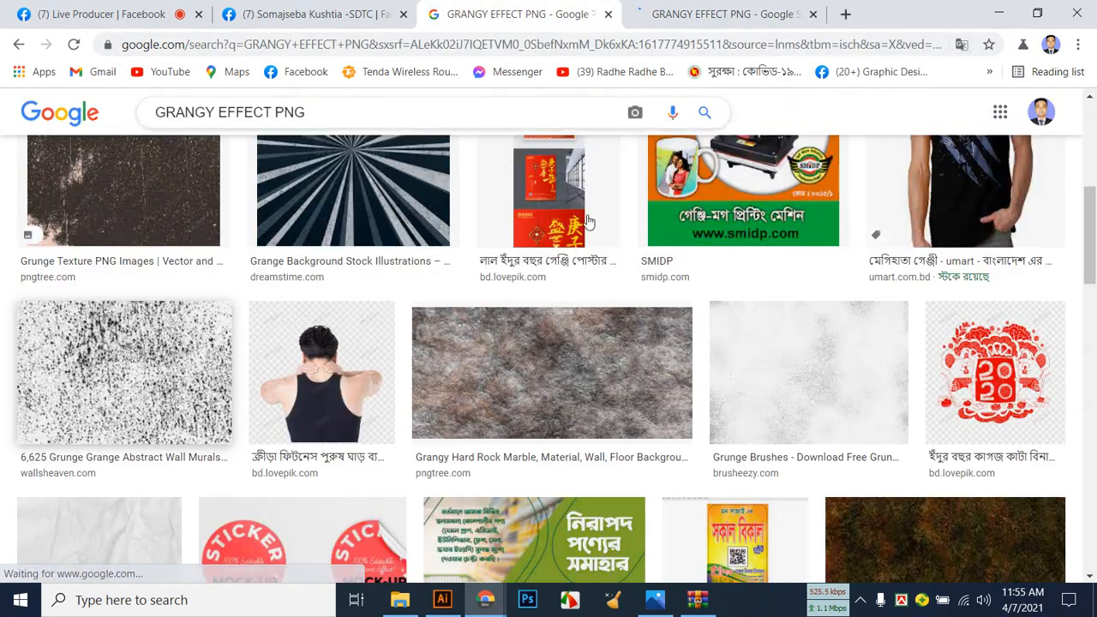
{"action": "scroll", "coordinate": [588, 222], "scroll_direction": "down", "scroll_amount": 5}
{"action": "scroll", "coordinate": [590, 225], "scroll_direction": "down", "scroll_amount": 12}
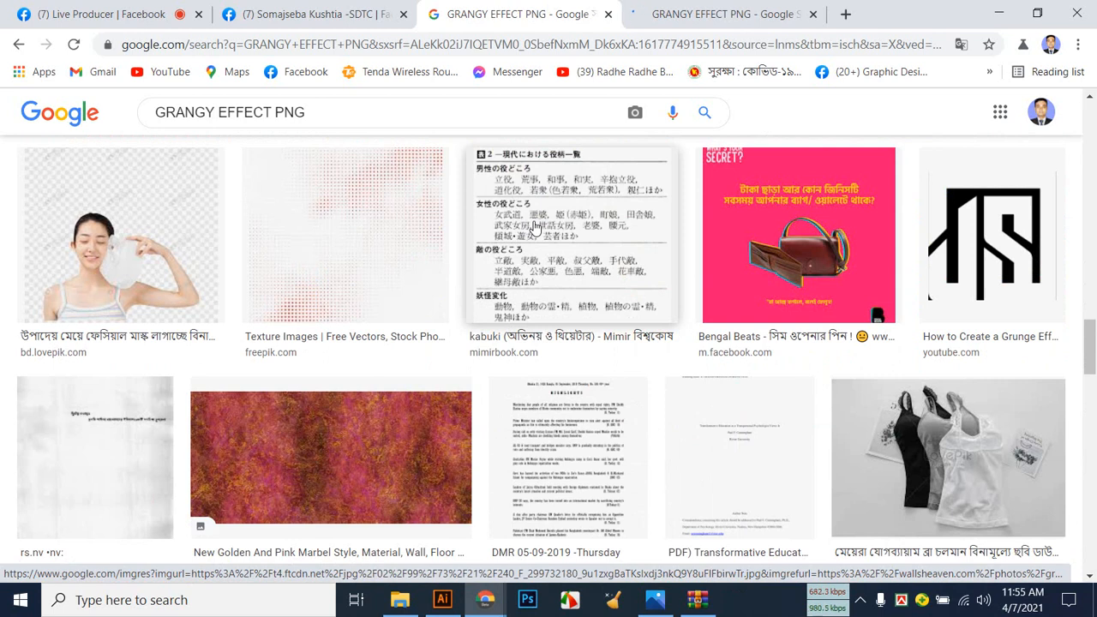
{"action": "left_click", "coordinate": [702, 15]}
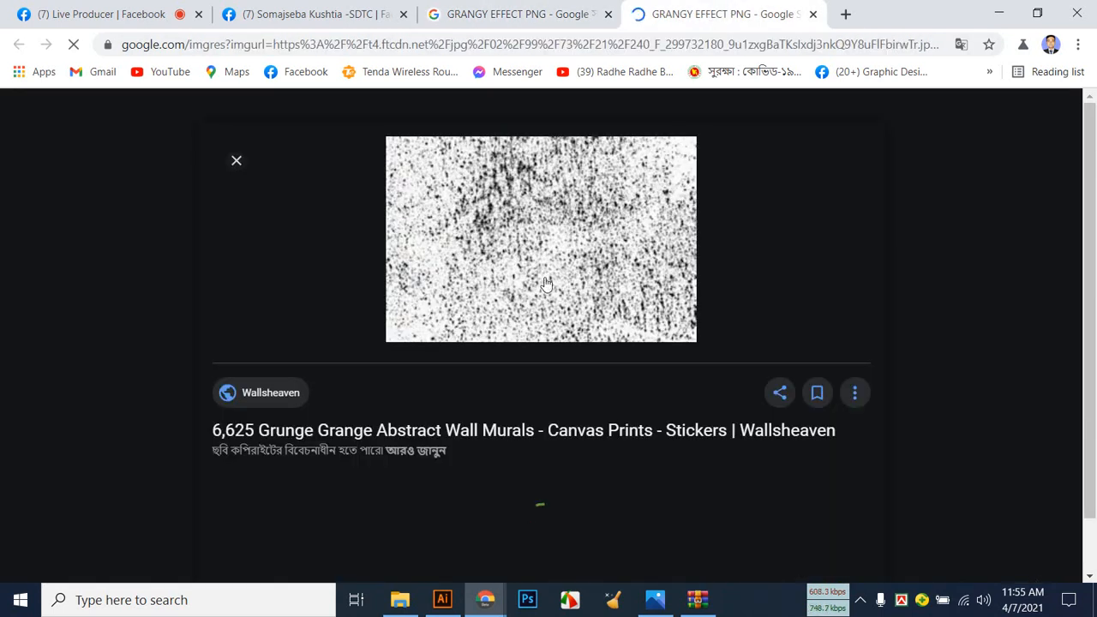
{"action": "scroll", "coordinate": [545, 283], "scroll_direction": "down", "scroll_amount": 1}
{"action": "scroll", "coordinate": [545, 283], "scroll_direction": "down", "scroll_amount": 4}
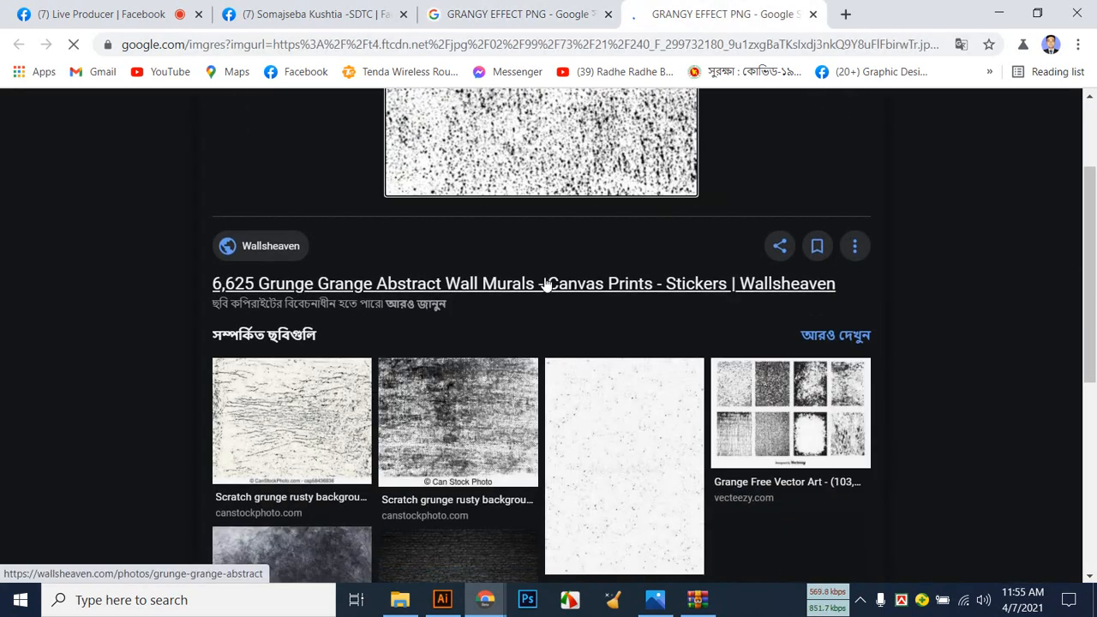
{"action": "scroll", "coordinate": [545, 283], "scroll_direction": "down", "scroll_amount": 3}
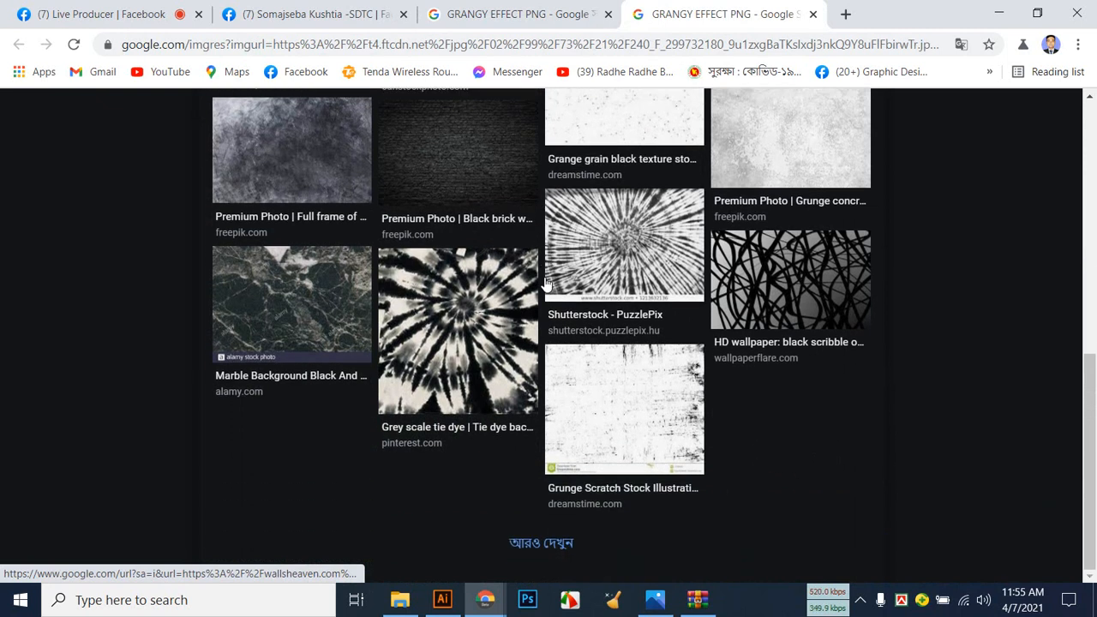
{"action": "scroll", "coordinate": [545, 283], "scroll_direction": "up", "scroll_amount": 6}
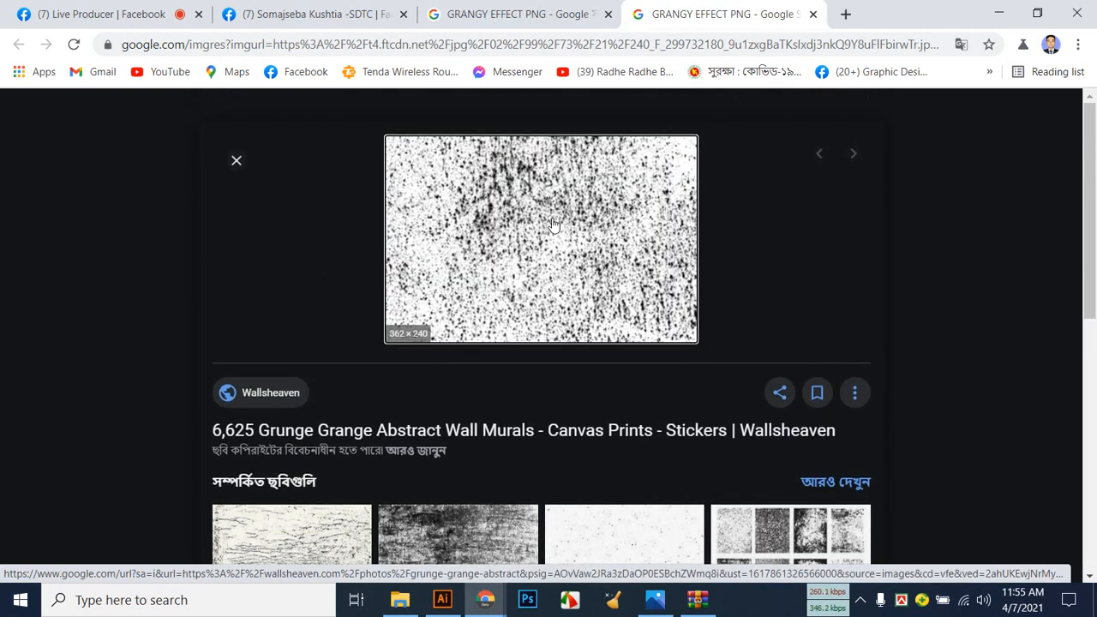
Copy the Wallsheaven grunge texture image and paste it into the NURSE document in Illustrator.
{"action": "right_click", "coordinate": [552, 224]}
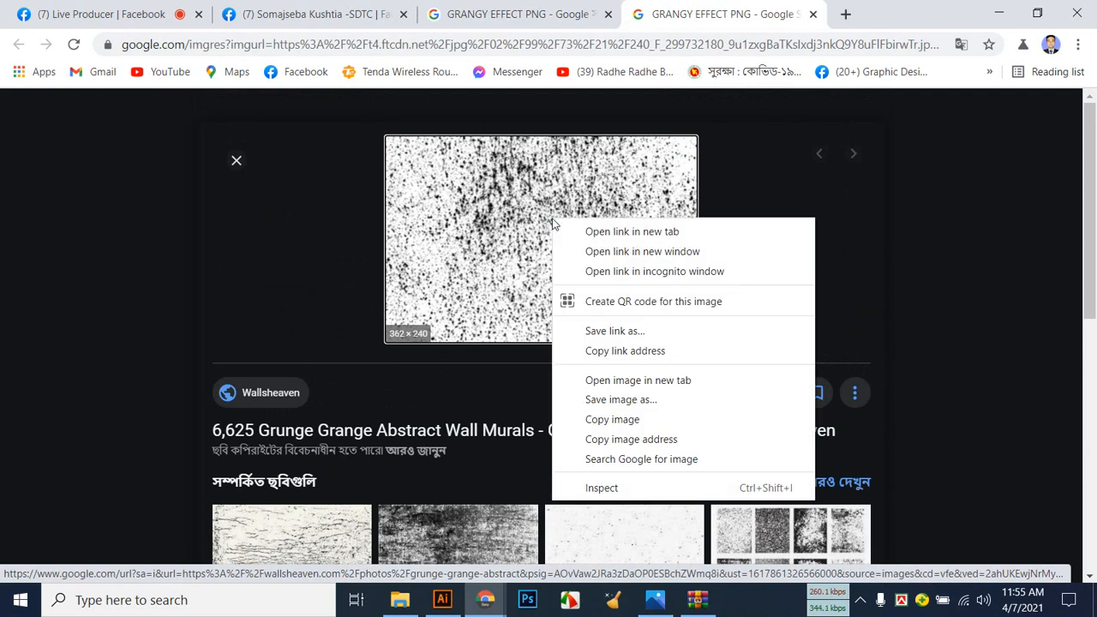
{"action": "left_click", "coordinate": [636, 417]}
{"action": "key", "text": "alt+Tab"}
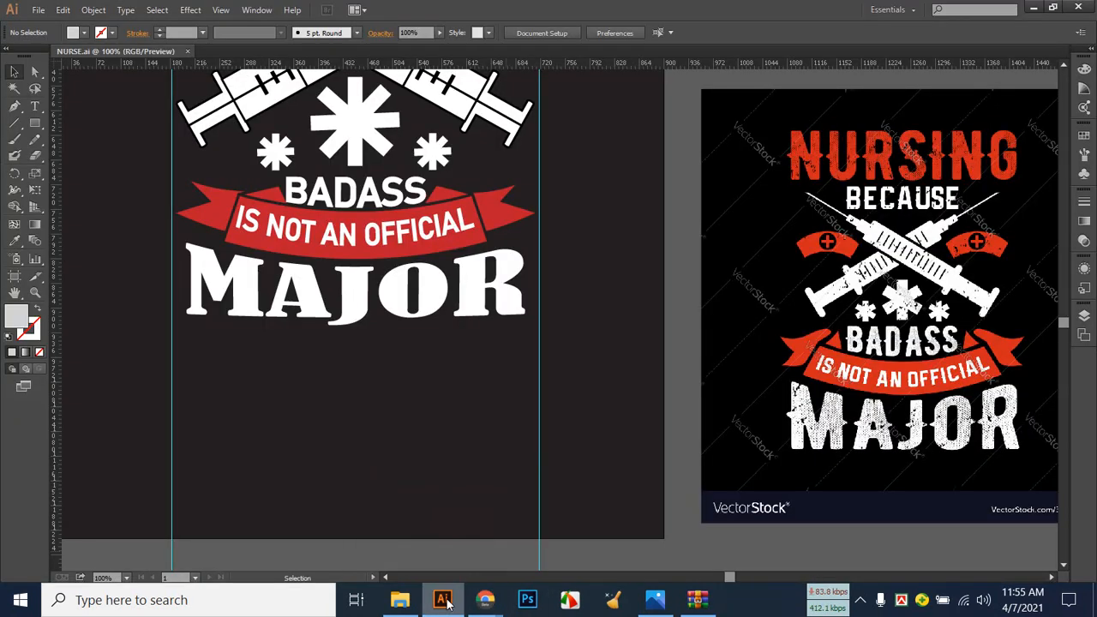
{"action": "key", "text": "ctrl+v"}
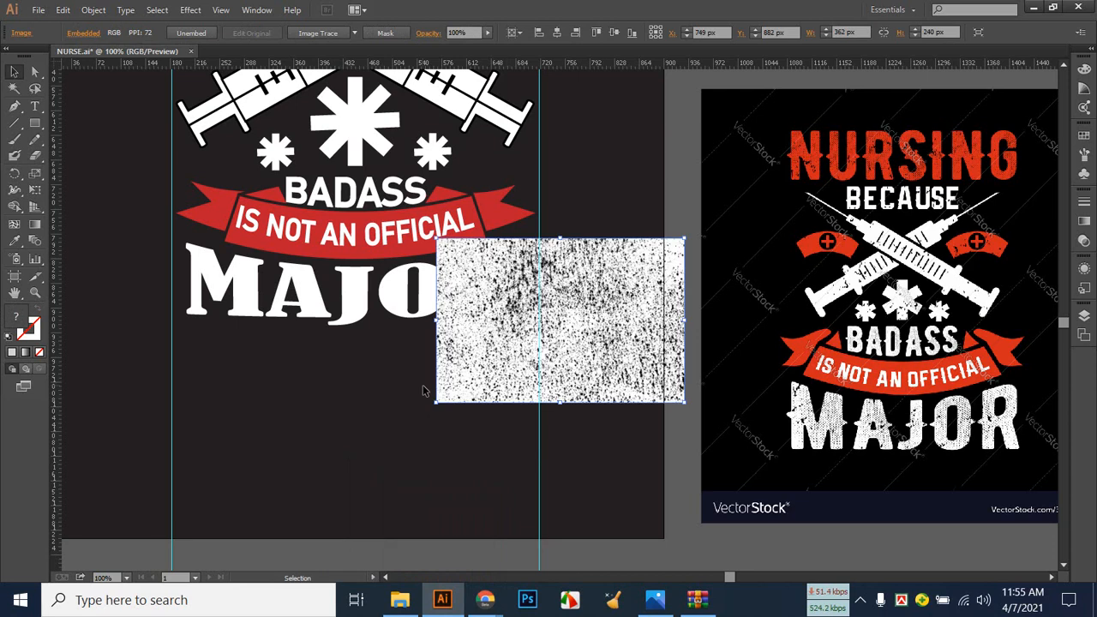
Widen the grunge texture to about 522 px to span the guides and place it on the empty canvas left of the artboard.
{"action": "left_click_drag", "start_coordinate": [497, 313], "coordinate": [334, 370]}
{"action": "key", "text": "ctrl+minus"}
{"action": "key", "text": "ctrl+minus"}
{"action": "key", "text": "ctrl+minus"}
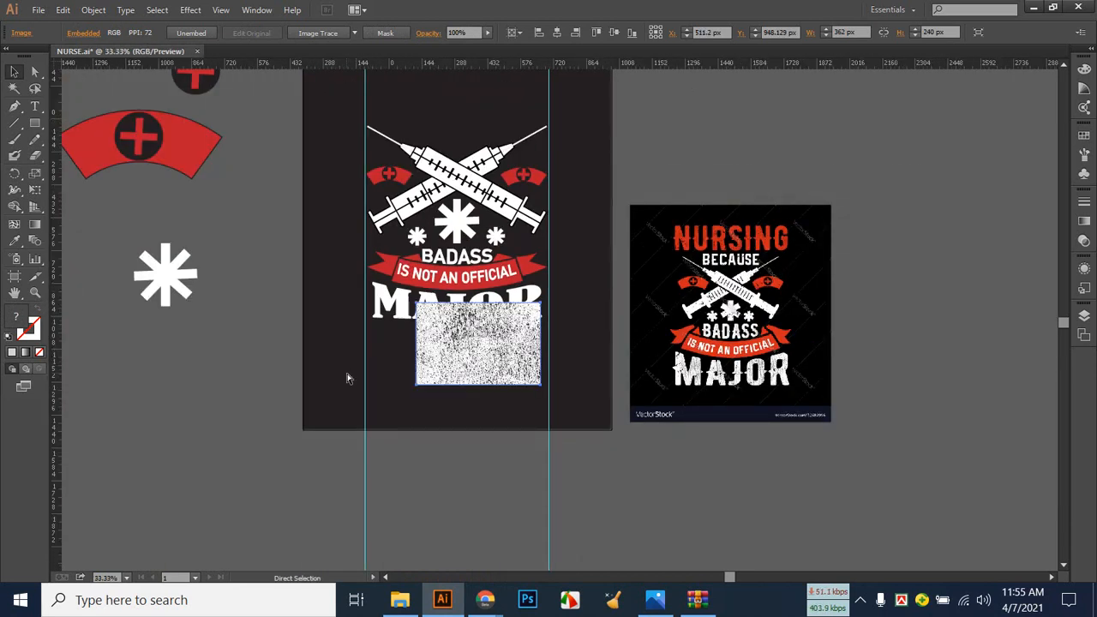
{"action": "left_click_drag", "start_coordinate": [486, 334], "coordinate": [189, 377]}
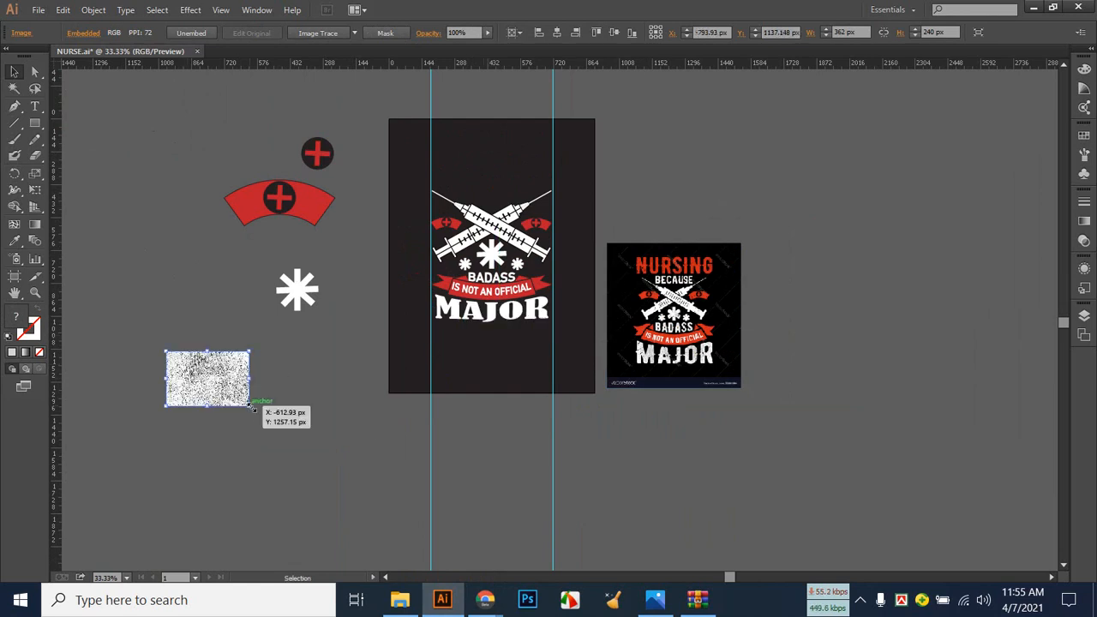
{"action": "left_click_drag", "start_coordinate": [228, 383], "coordinate": [511, 337]}
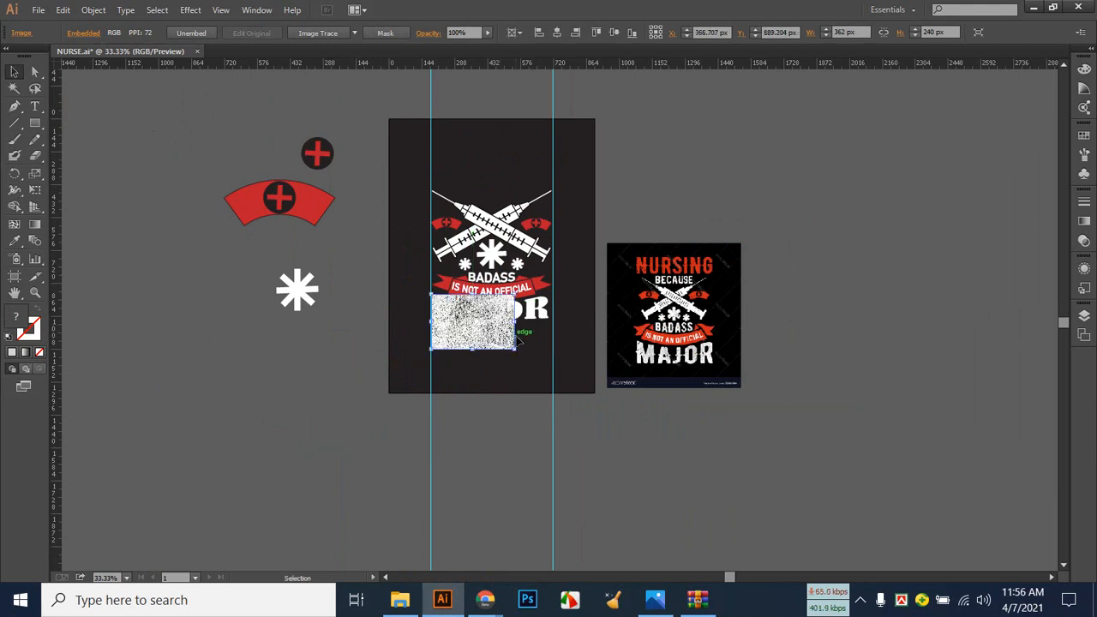
{"action": "left_click_drag", "start_coordinate": [516, 323], "coordinate": [219, 370]}
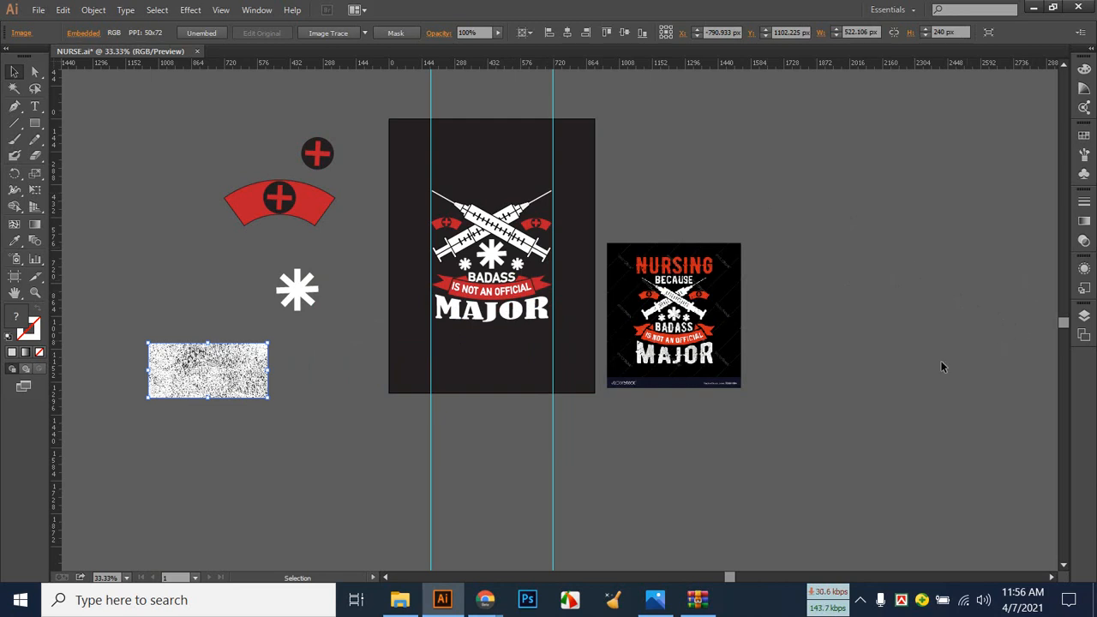
Select the warped MAJOR lettering and show the Transparency settings as a floating panel above the reference image.
{"action": "left_click", "coordinate": [532, 313]}
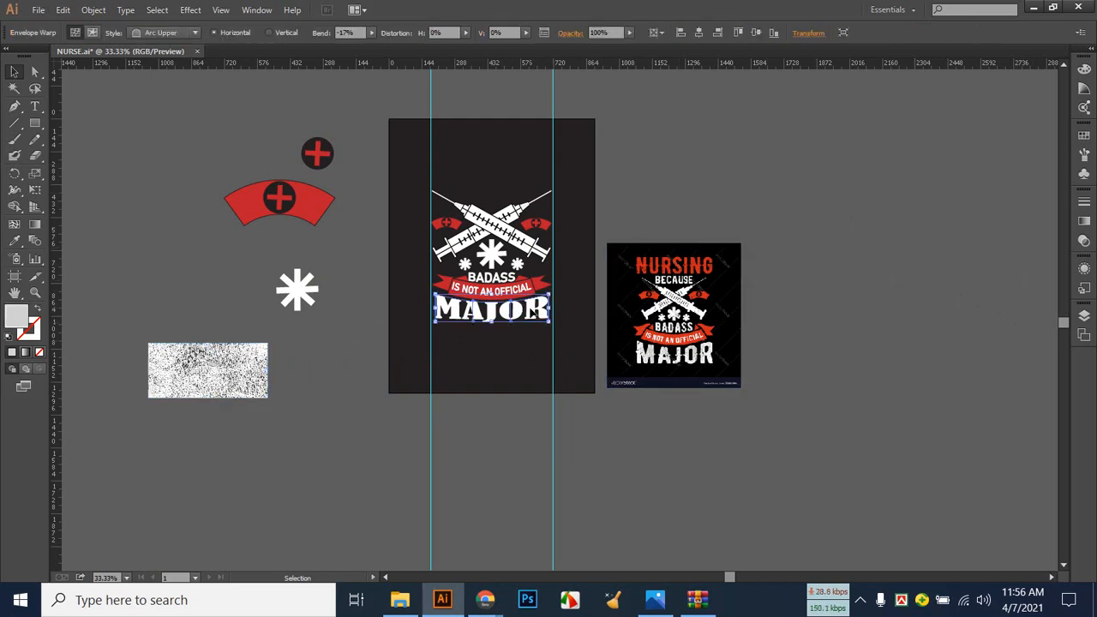
{"action": "left_click", "coordinate": [1086, 315]}
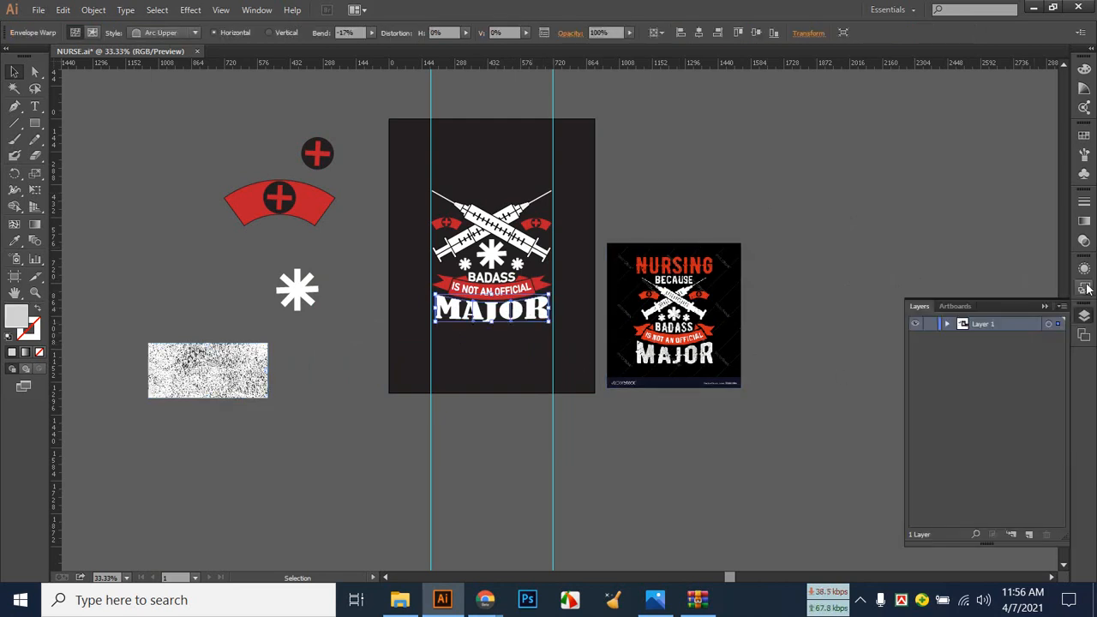
{"action": "left_click", "coordinate": [1085, 240]}
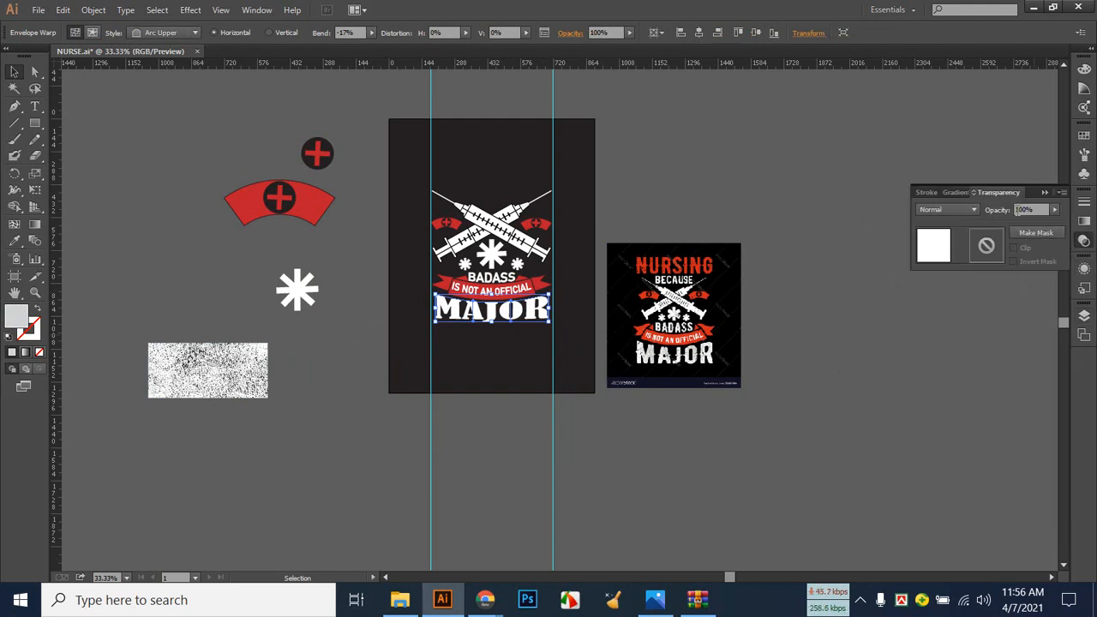
{"action": "left_click", "coordinate": [1085, 240]}
{"action": "left_click", "coordinate": [1085, 240]}
{"action": "left_click", "coordinate": [291, 9]}
{"action": "left_click", "coordinate": [291, 9]}
{"action": "left_click", "coordinate": [262, 10]}
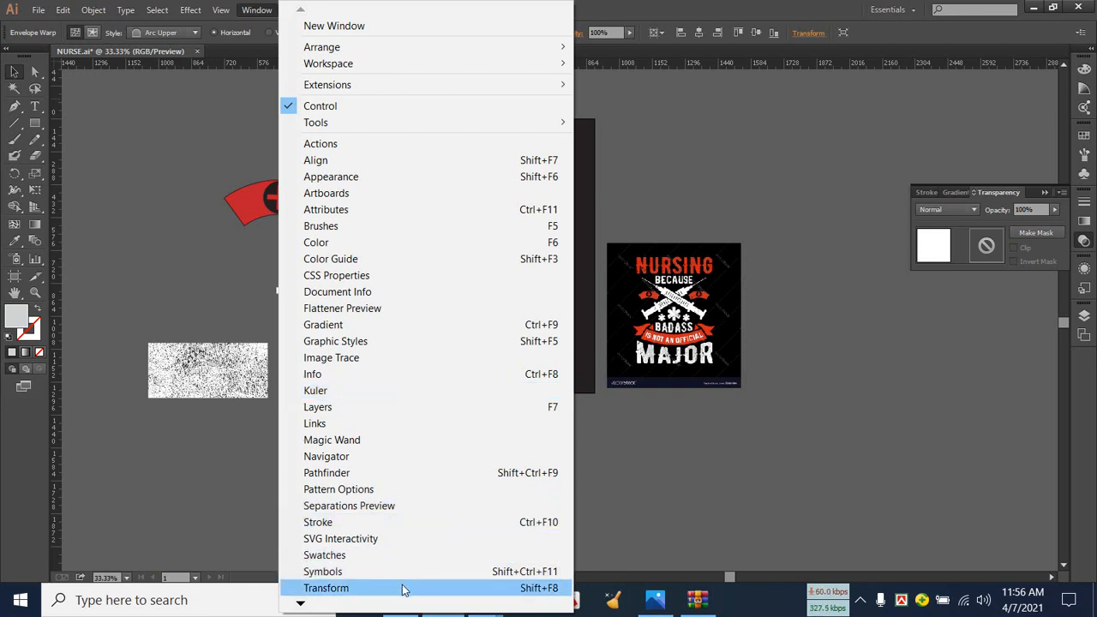
{"action": "mouse_move", "coordinate": [299, 604]}
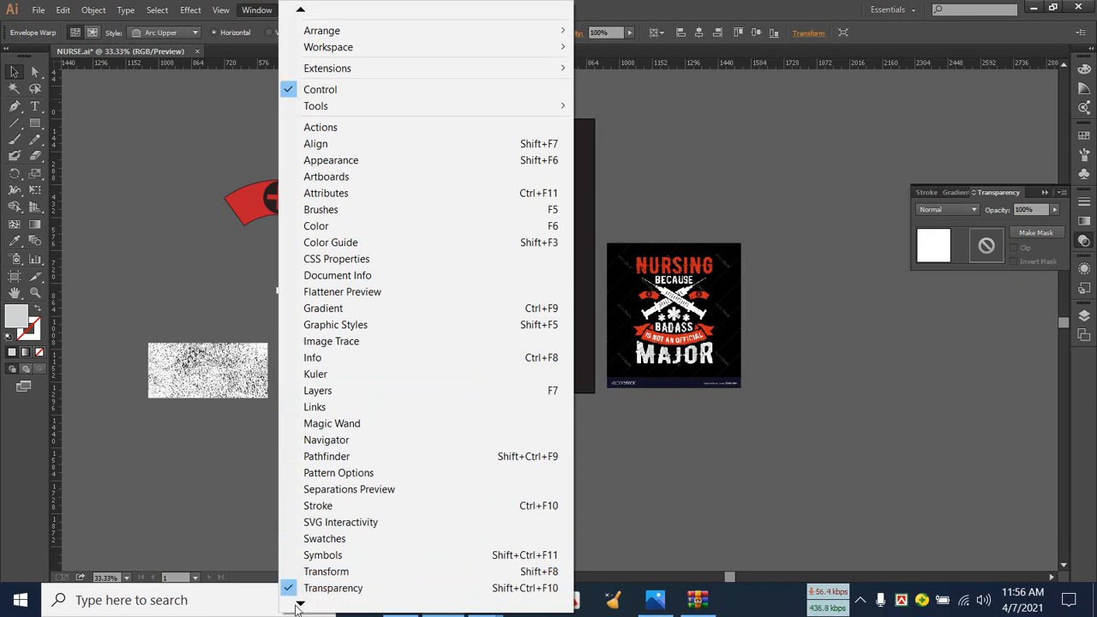
{"action": "left_click", "coordinate": [366, 591]}
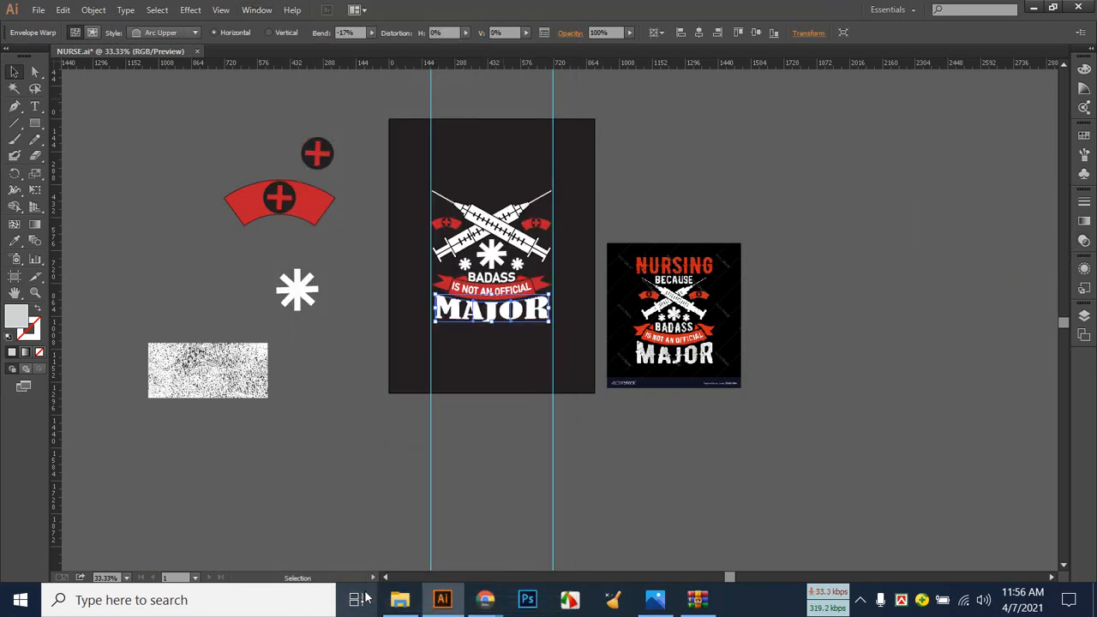
{"action": "left_click", "coordinate": [253, 10]}
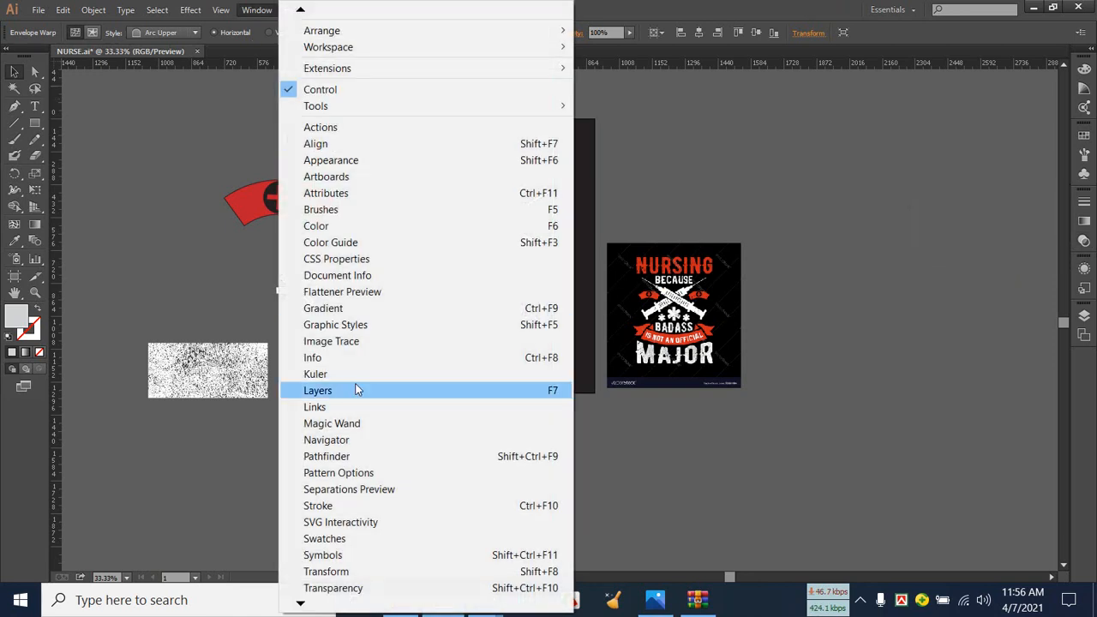
{"action": "left_click", "coordinate": [365, 589]}
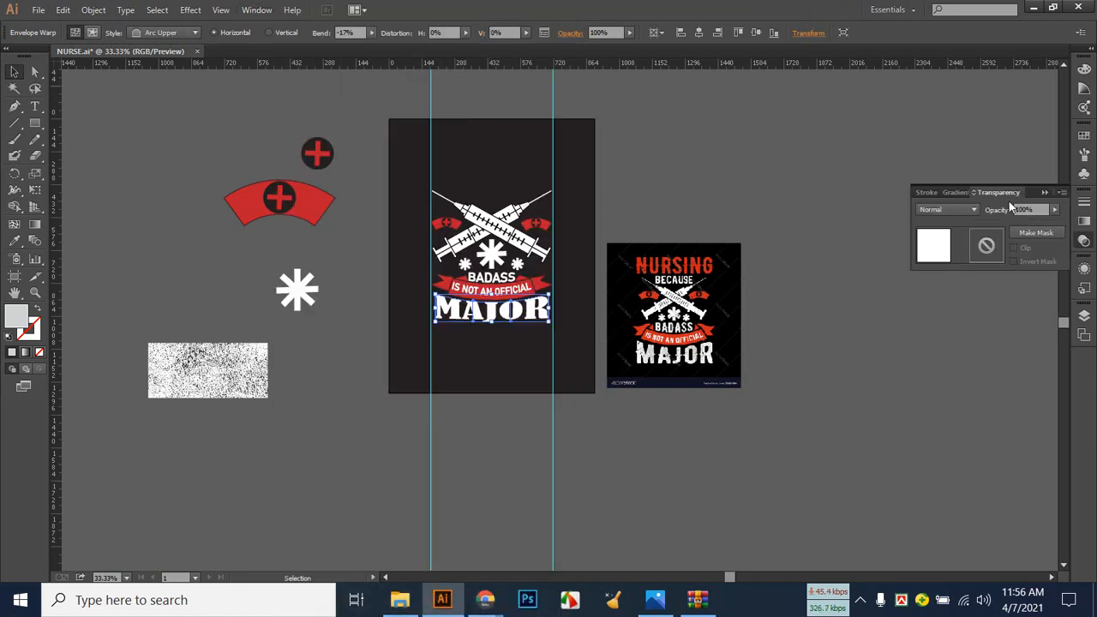
{"action": "mouse_move", "coordinate": [1000, 191]}
{"action": "left_mouse_down"}
{"action": "mouse_move", "coordinate": [675, 149]}
{"action": "mouse_move", "coordinate": [792, 145]}
{"action": "mouse_move", "coordinate": [702, 131]}
{"action": "left_mouse_up"}
Expand the object and fill of the warped MAJOR lettering into plain shapes and select the resulting group.
{"action": "key", "text": "ctrl+equal"}
{"action": "key", "text": "ctrl+equal"}
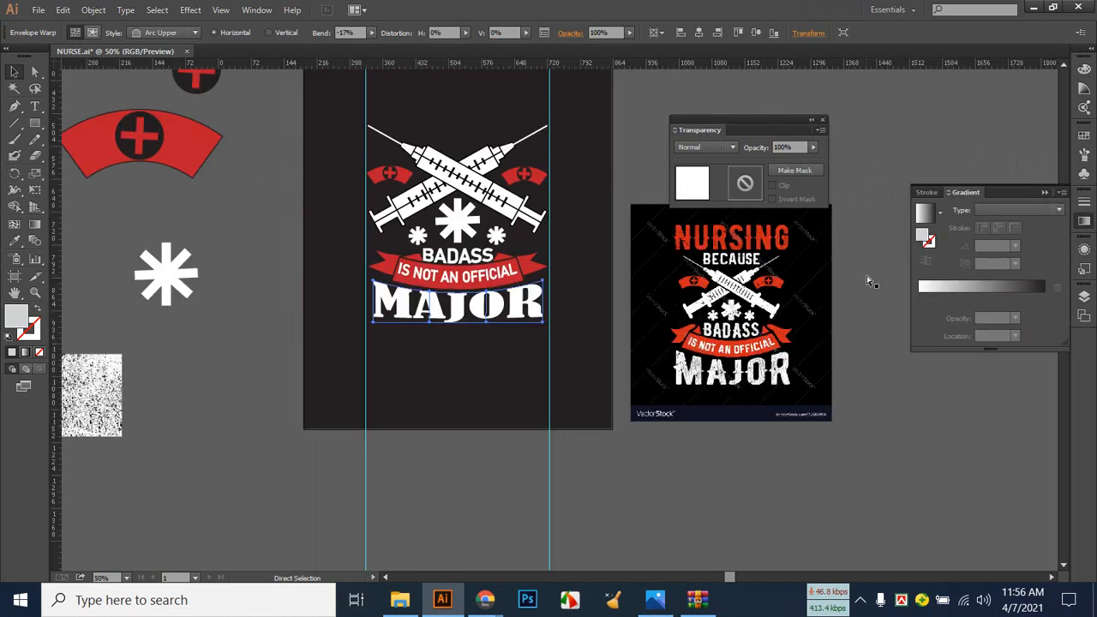
{"action": "scroll", "coordinate": [598, 306], "scroll_direction": "up", "scroll_amount": 2}
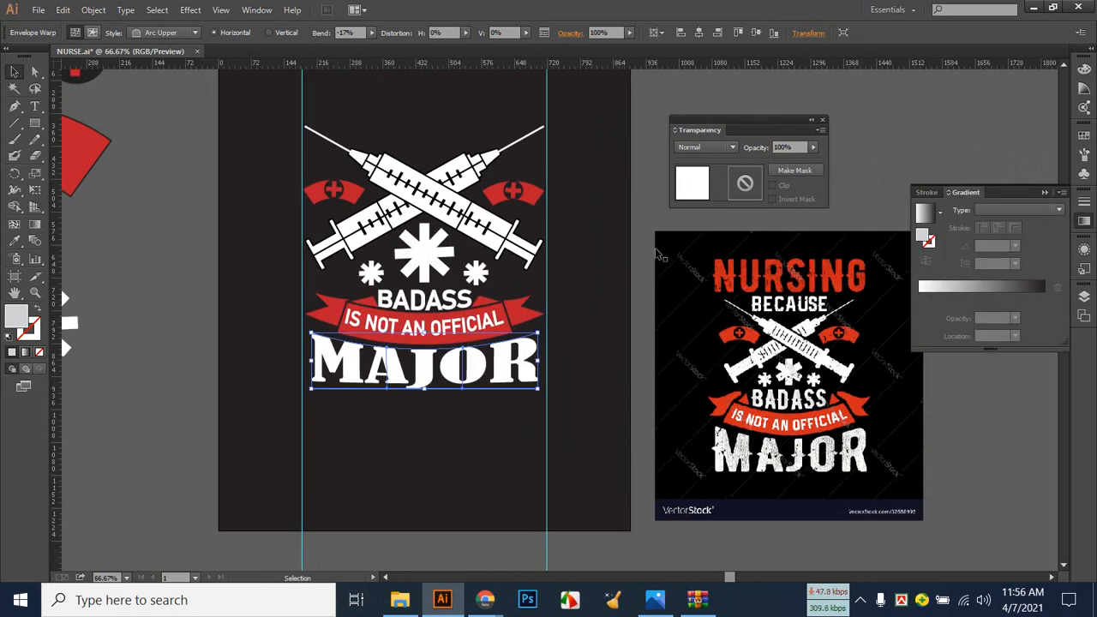
{"action": "left_click", "coordinate": [94, 10]}
{"action": "left_click", "coordinate": [114, 172]}
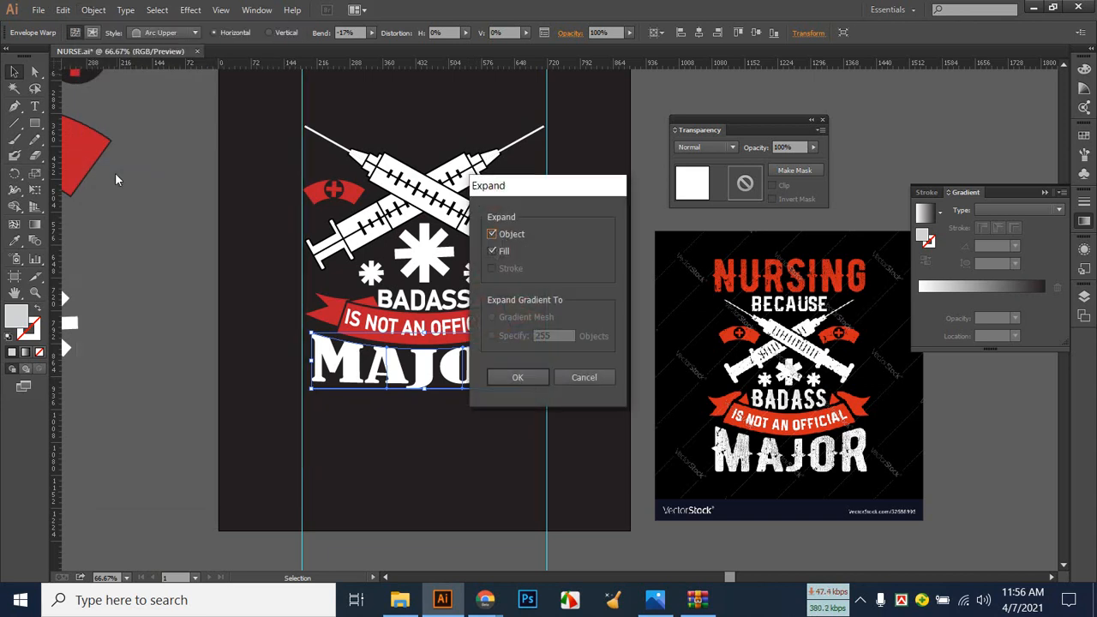
{"action": "left_click", "coordinate": [523, 377]}
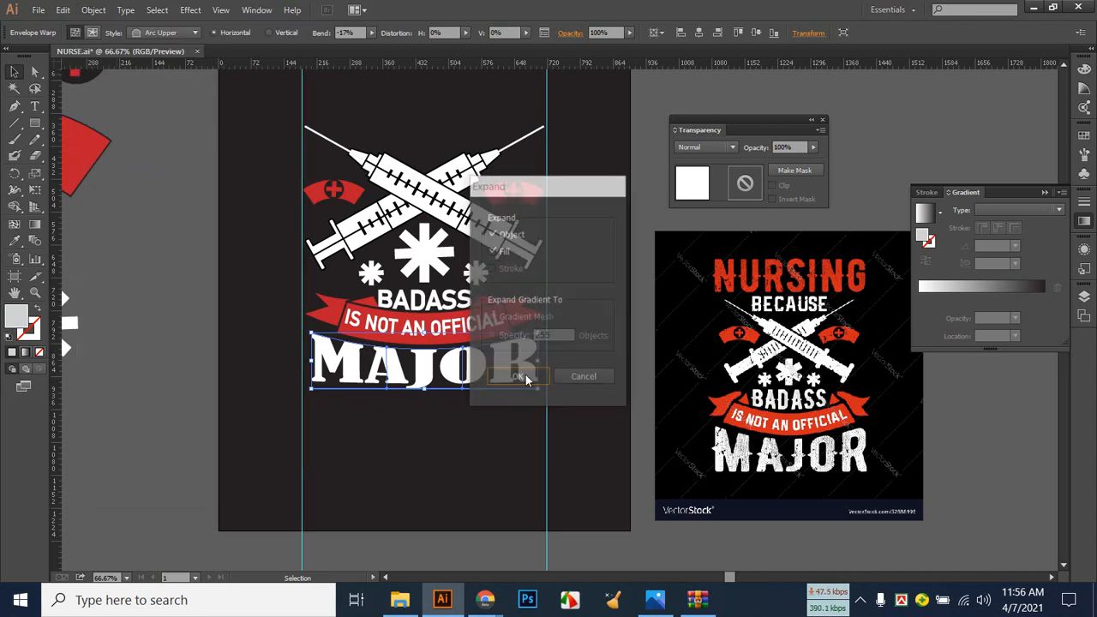
{"action": "left_click", "coordinate": [502, 428]}
{"action": "left_click", "coordinate": [479, 375]}
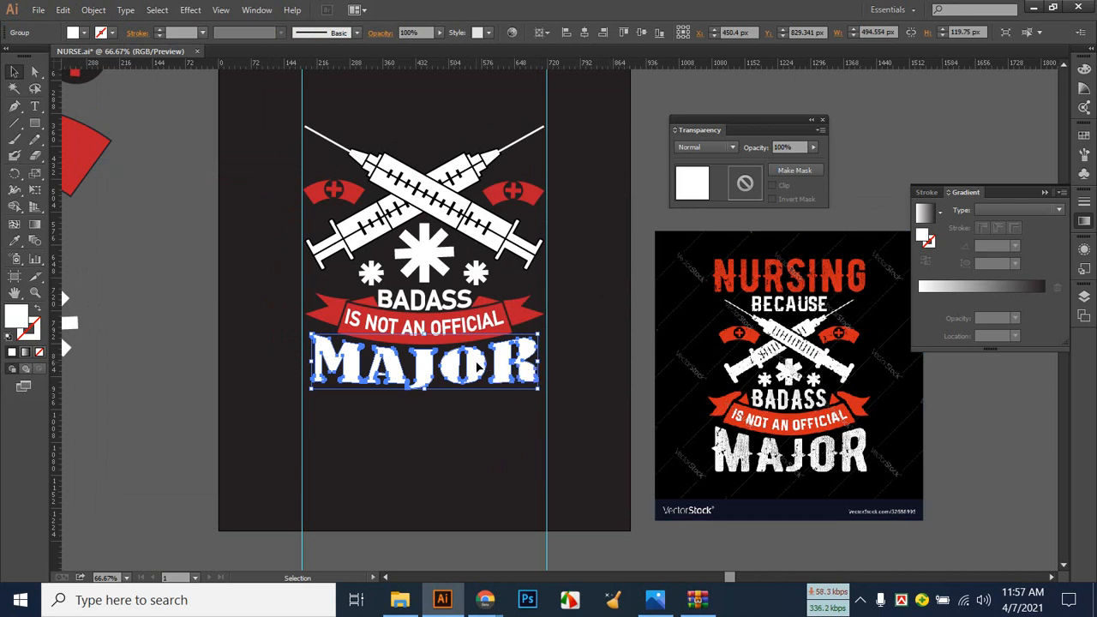
{"action": "left_click", "coordinate": [496, 433]}
{"action": "left_click", "coordinate": [482, 383]}
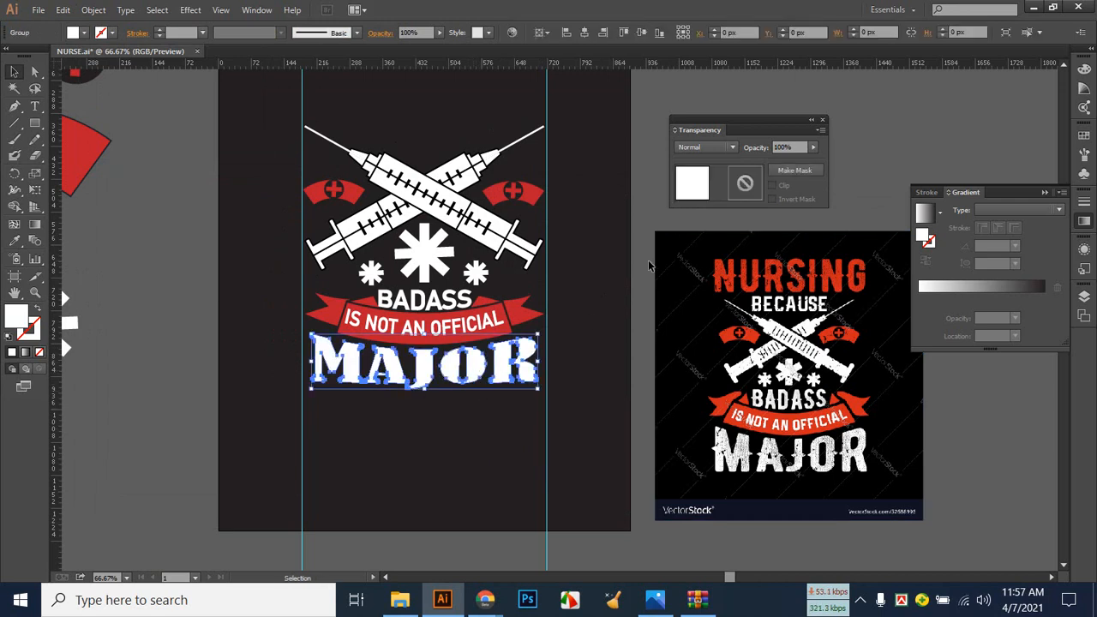
Try an empty opacity mask on the expanded MAJOR lettering and undo it.
{"action": "left_click", "coordinate": [786, 171]}
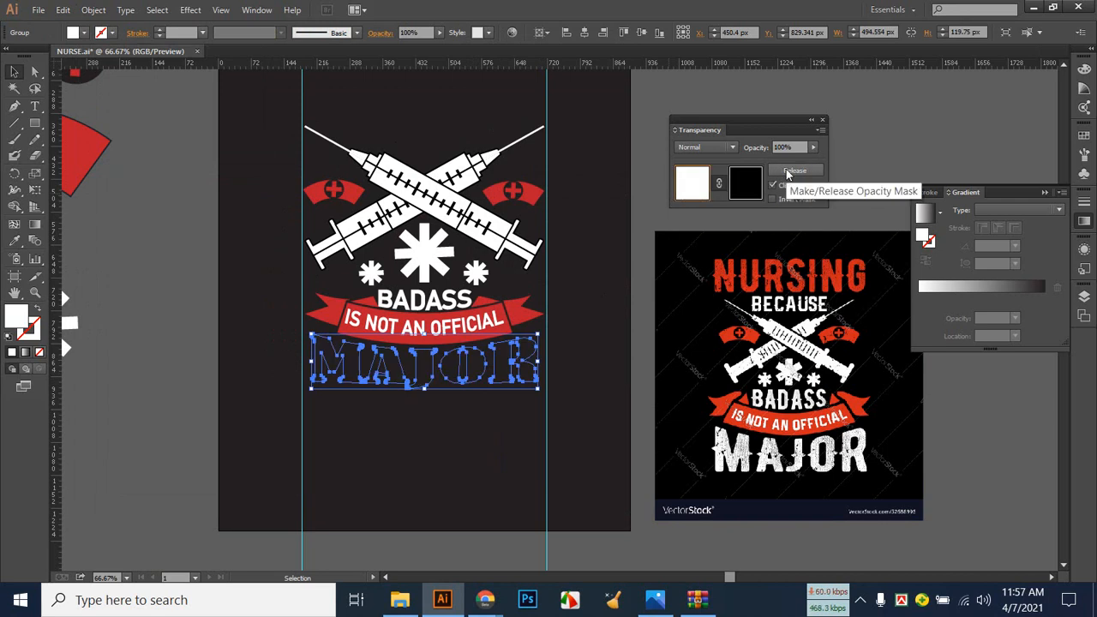
{"action": "left_click", "coordinate": [787, 171]}
{"action": "left_click", "coordinate": [491, 390]}
{"action": "left_click", "coordinate": [482, 371]}
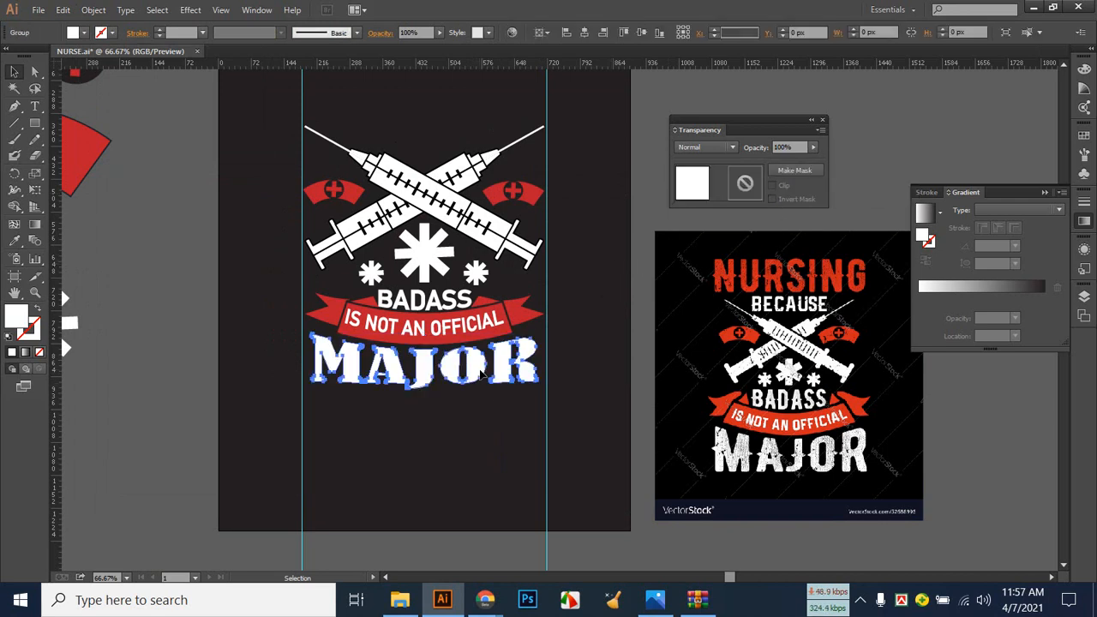
{"action": "left_click", "coordinate": [747, 182]}
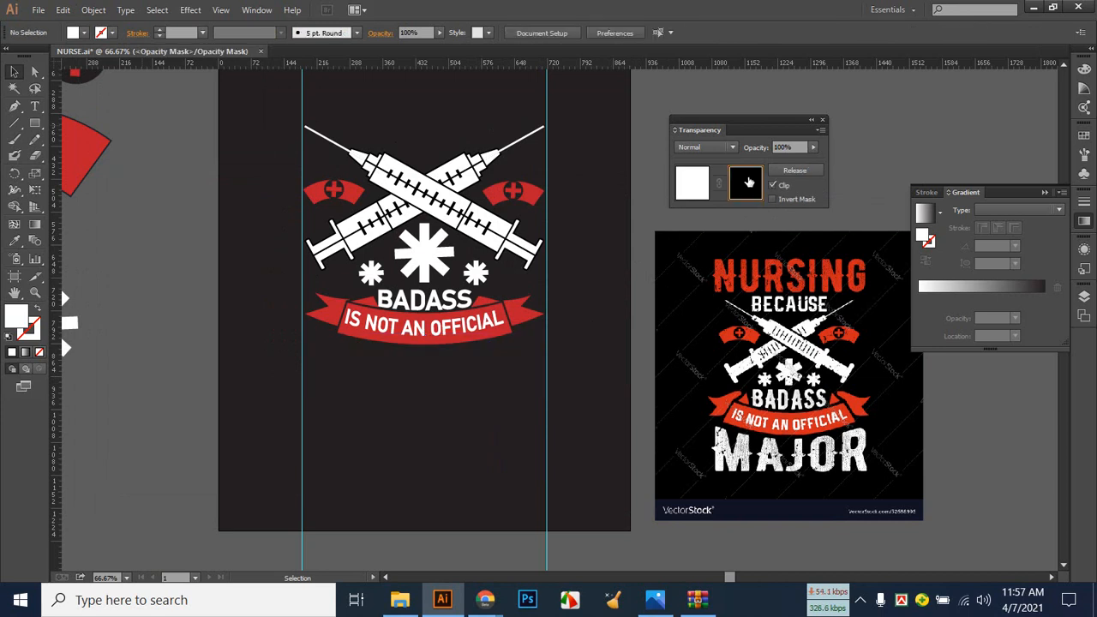
{"action": "key", "text": "ctrl+z"}
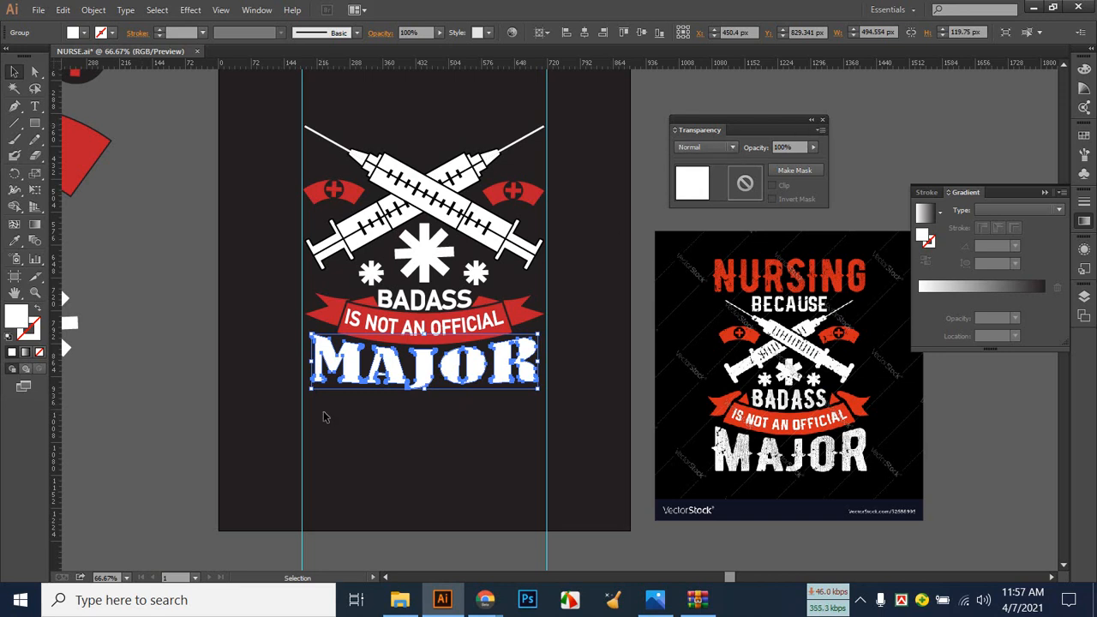
Create an opacity mask on MAJOR, paste the grunge texture into it centred over the lettering, and close the Transparency settings.
{"action": "left_click", "coordinate": [744, 183]}
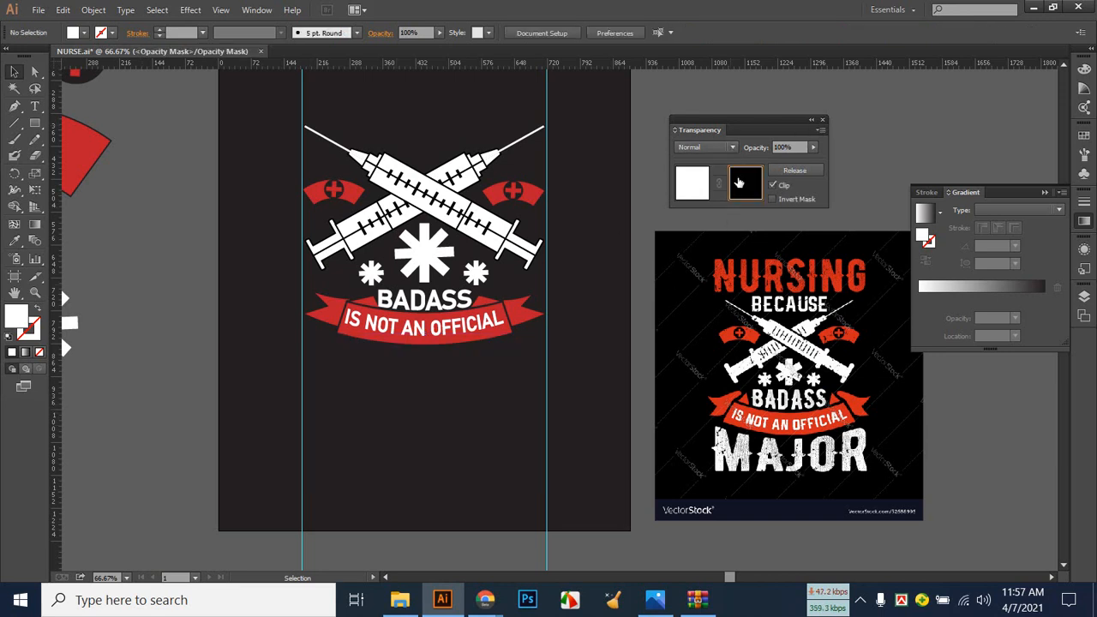
{"action": "key", "text": "ctrl+v"}
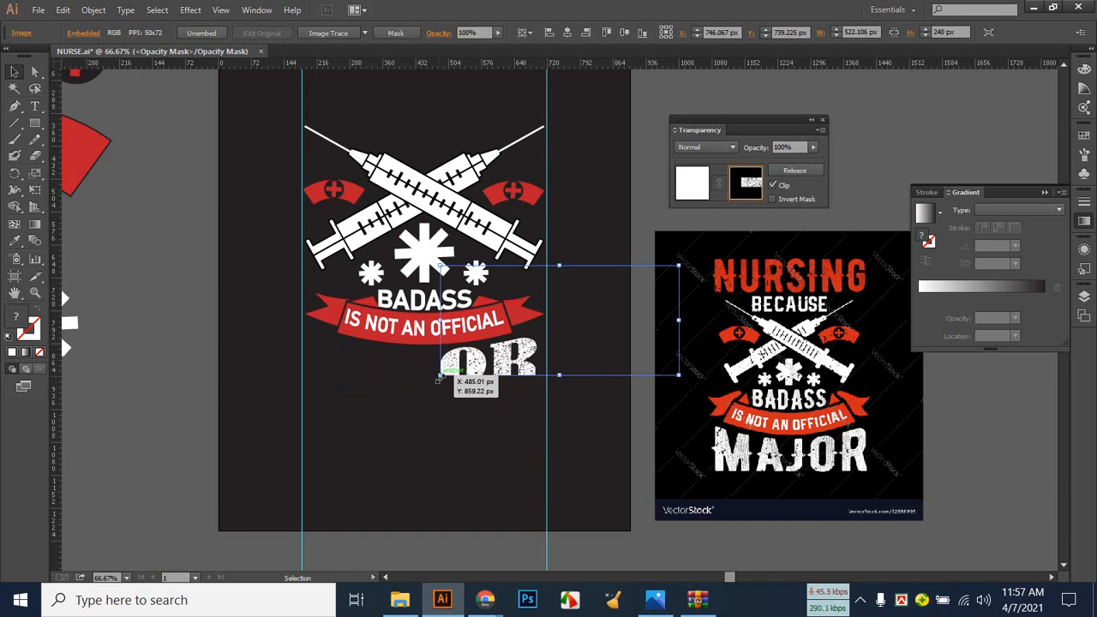
{"action": "left_click_drag", "start_coordinate": [619, 318], "coordinate": [487, 409]}
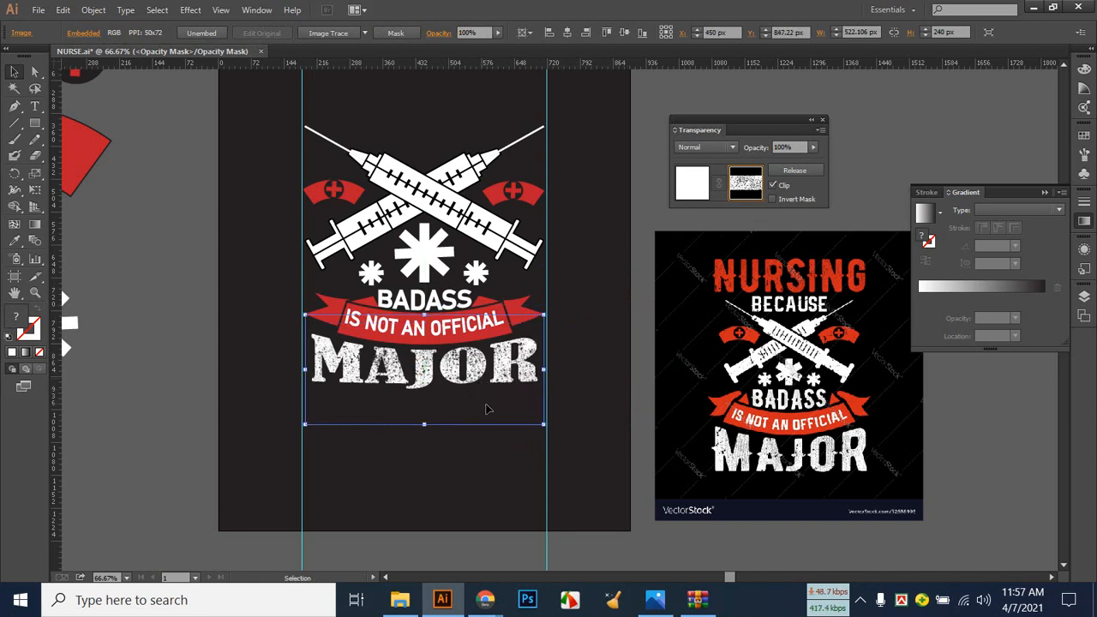
{"action": "left_click", "coordinate": [605, 318]}
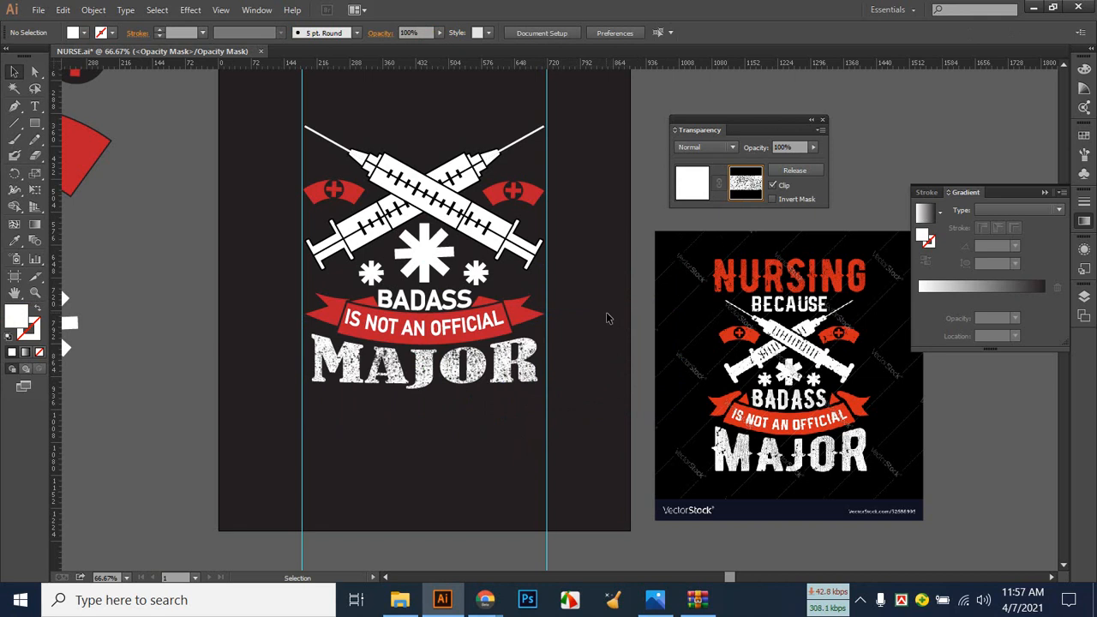
{"action": "left_click", "coordinate": [822, 121]}
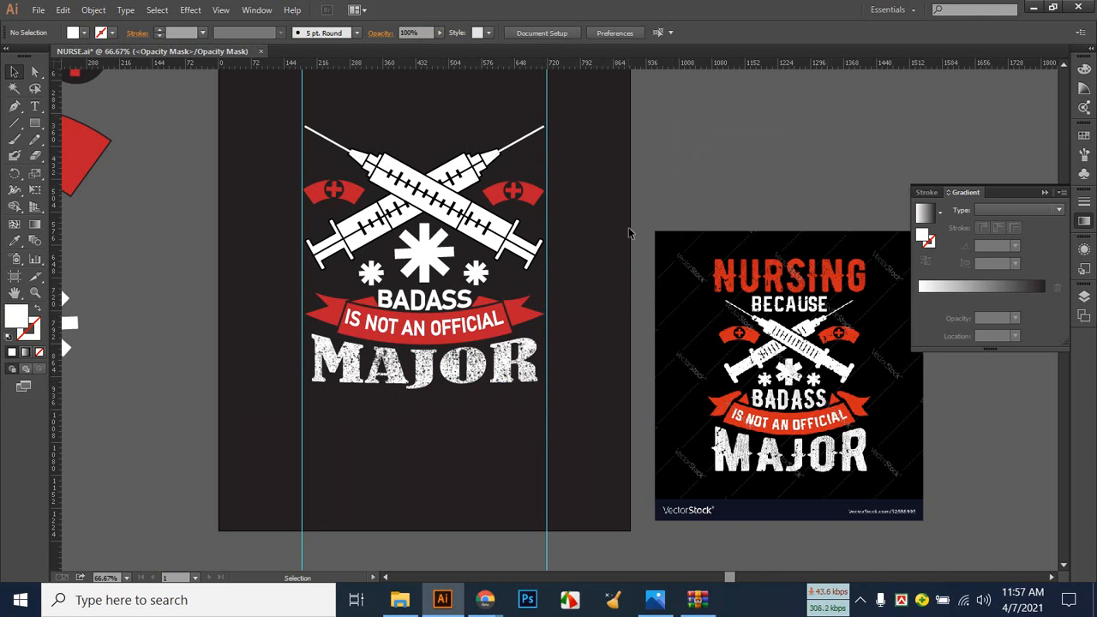
Try to add a red Bernard MT Condensed heading above the syringes, starting at the first guide.
{"action": "key", "text": "ctrl+minus"}
{"action": "key", "text": "ctrl+minus"}
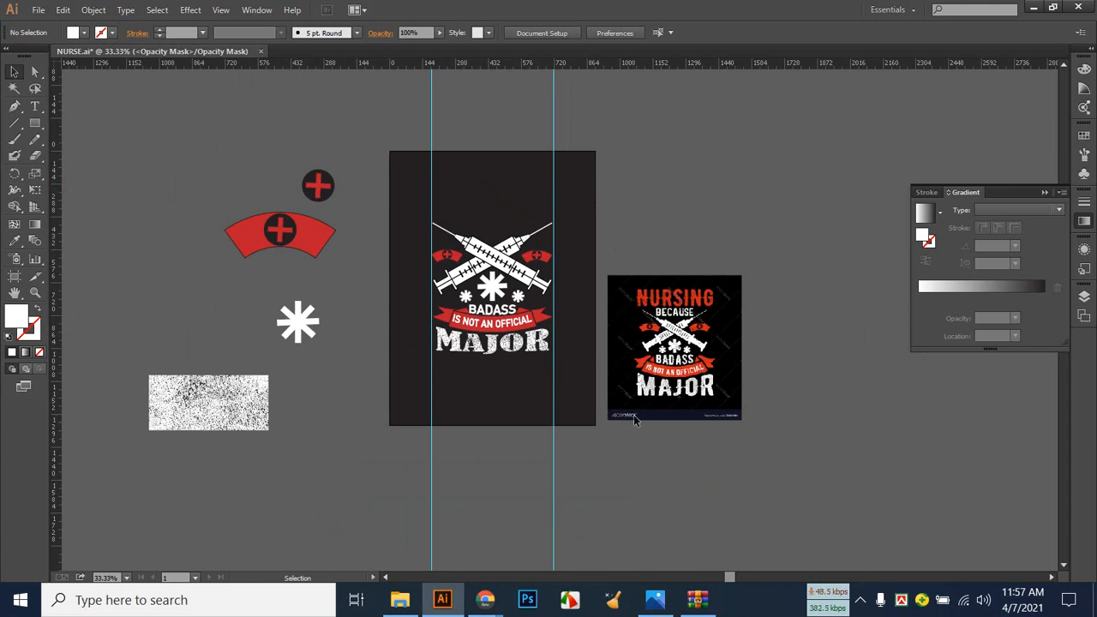
{"action": "key", "text": "ctrl+equal"}
{"action": "key", "text": "ctrl+equal"}
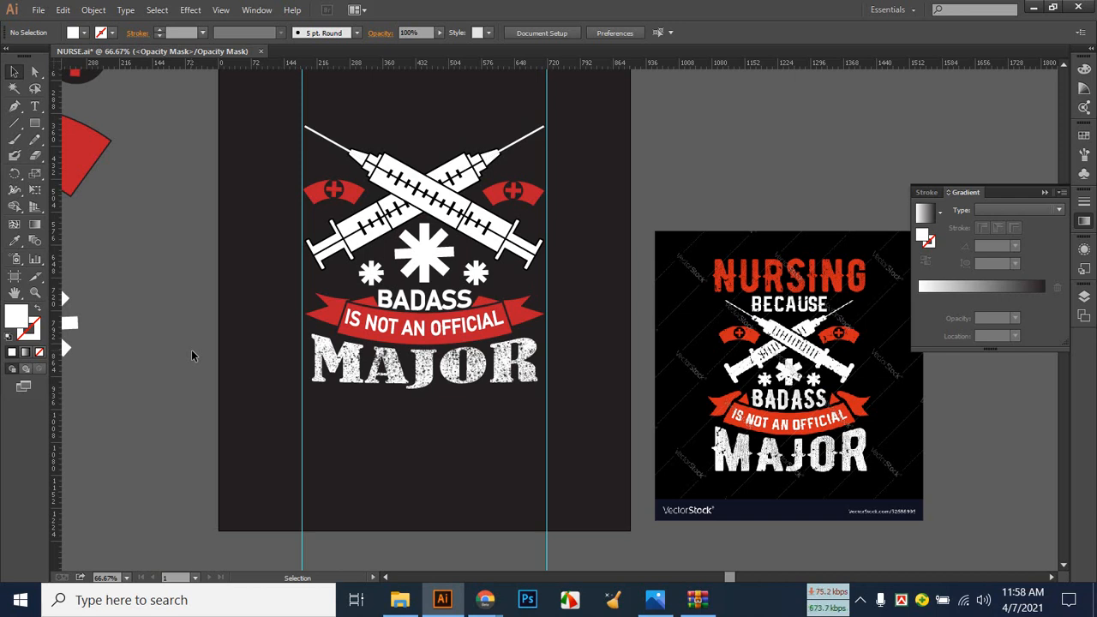
{"action": "scroll", "coordinate": [195, 351], "scroll_direction": "up", "scroll_amount": 2}
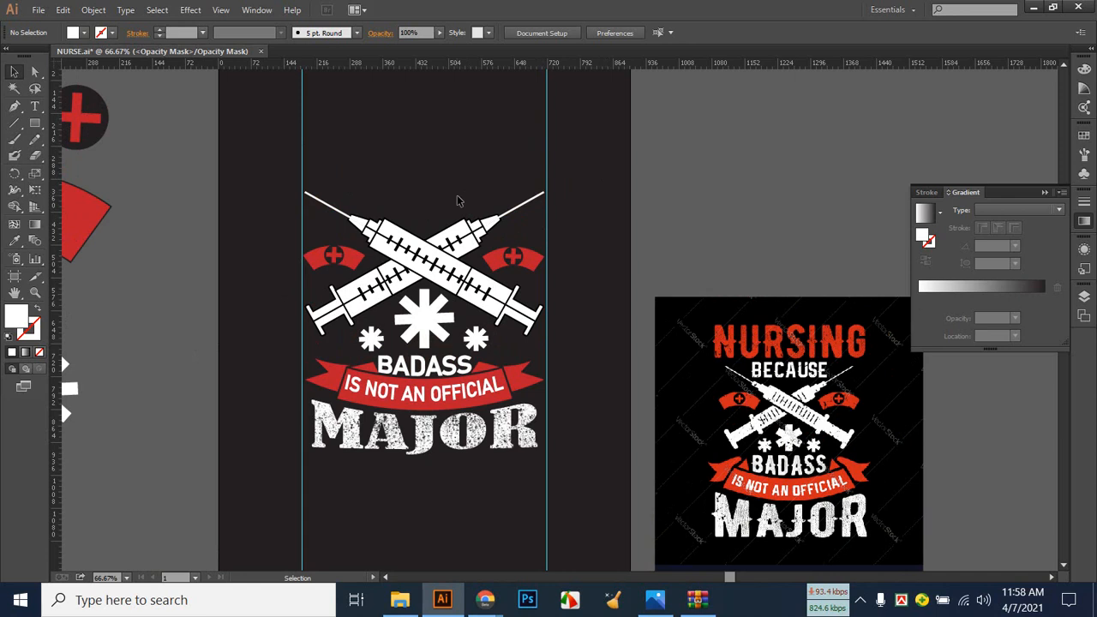
{"action": "left_click", "coordinate": [34, 110]}
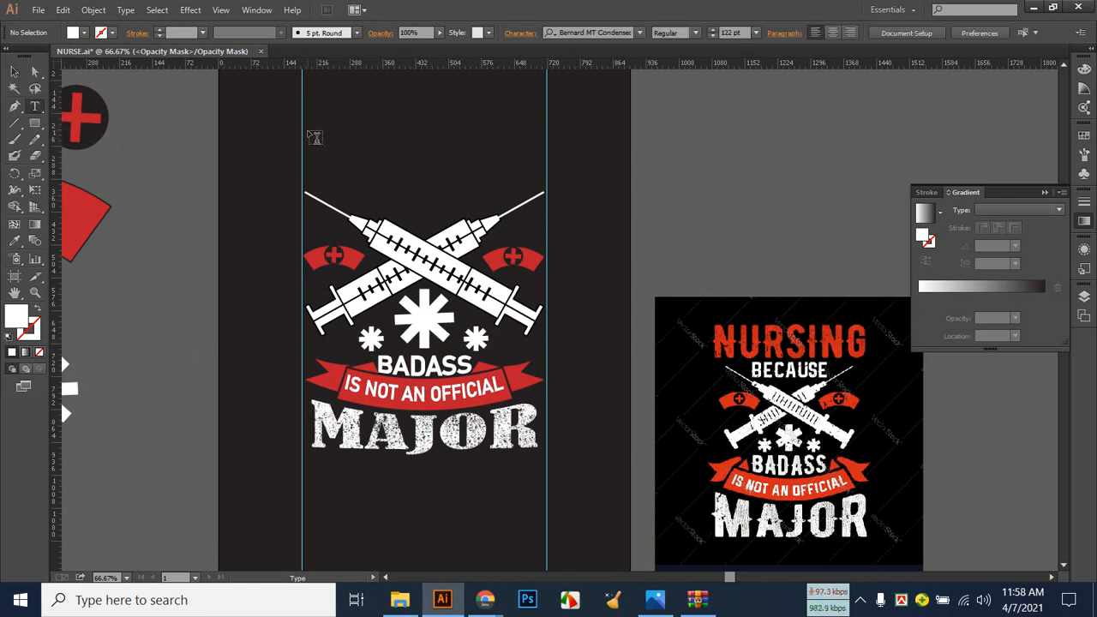
{"action": "left_click", "coordinate": [301, 127]}
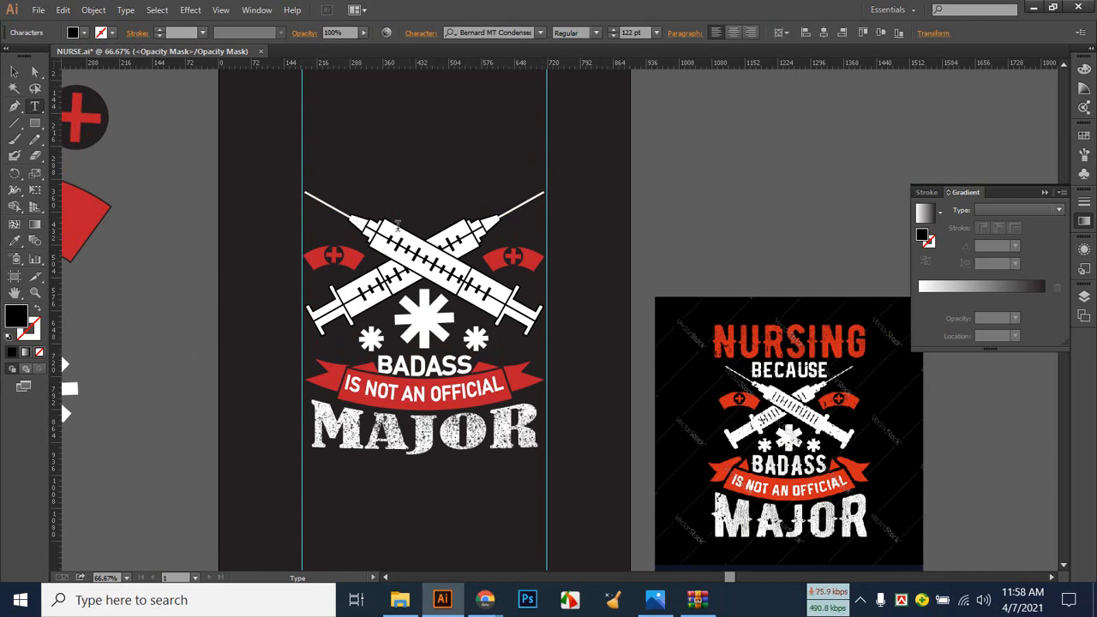
{"action": "left_click", "coordinate": [84, 34]}
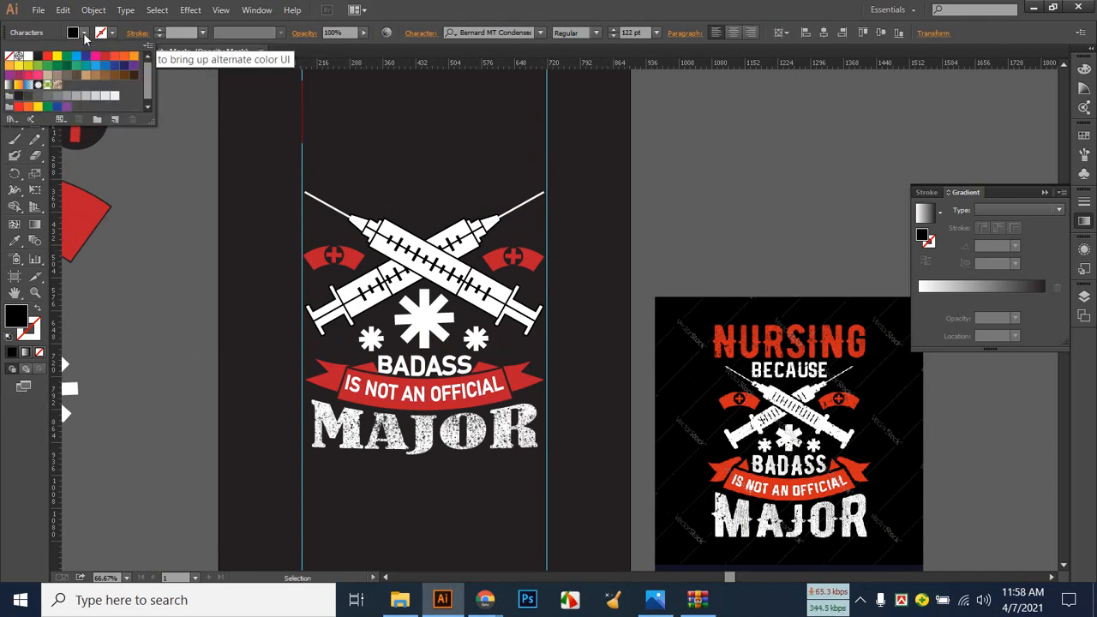
{"action": "left_click", "coordinate": [103, 56]}
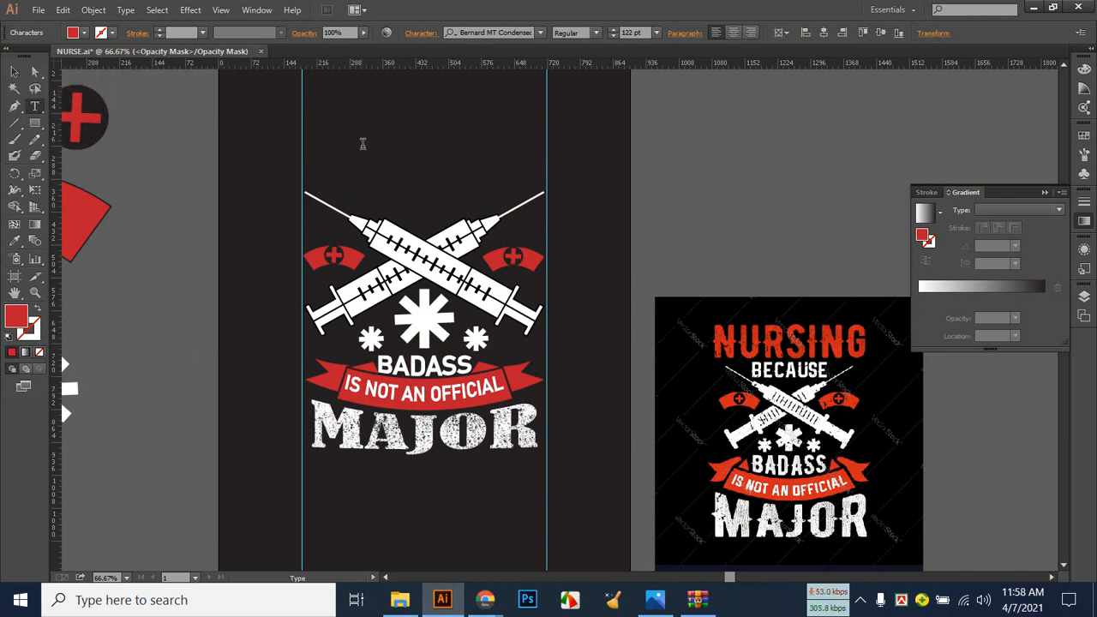
{"action": "scroll", "coordinate": [362, 144], "scroll_direction": "up", "scroll_amount": 1}
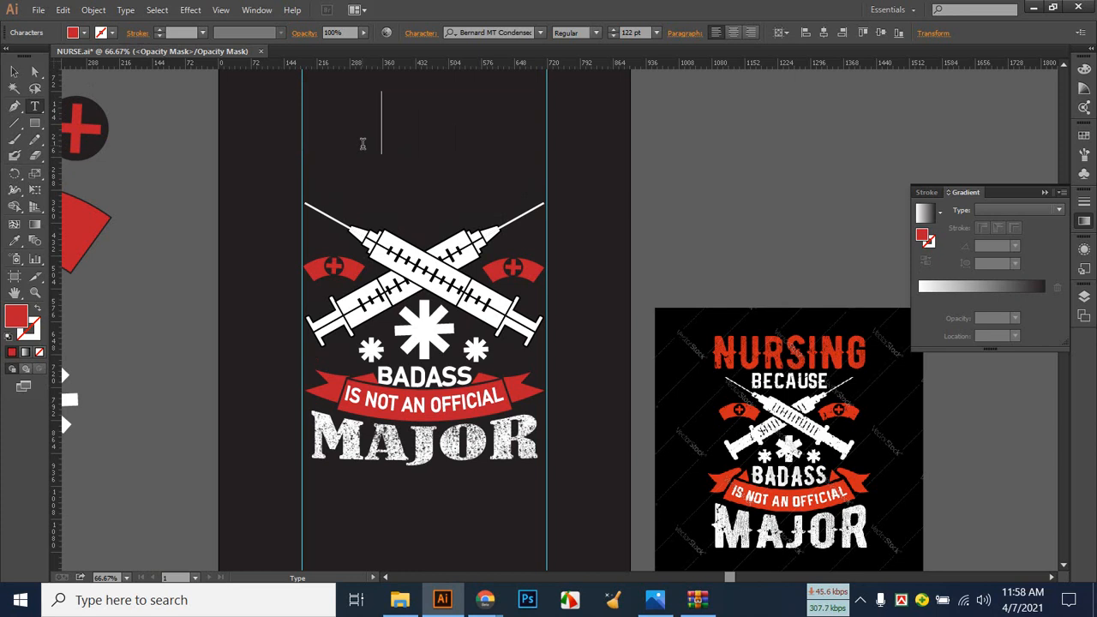
{"action": "left_click_drag", "start_coordinate": [409, 123], "coordinate": [300, 130]}
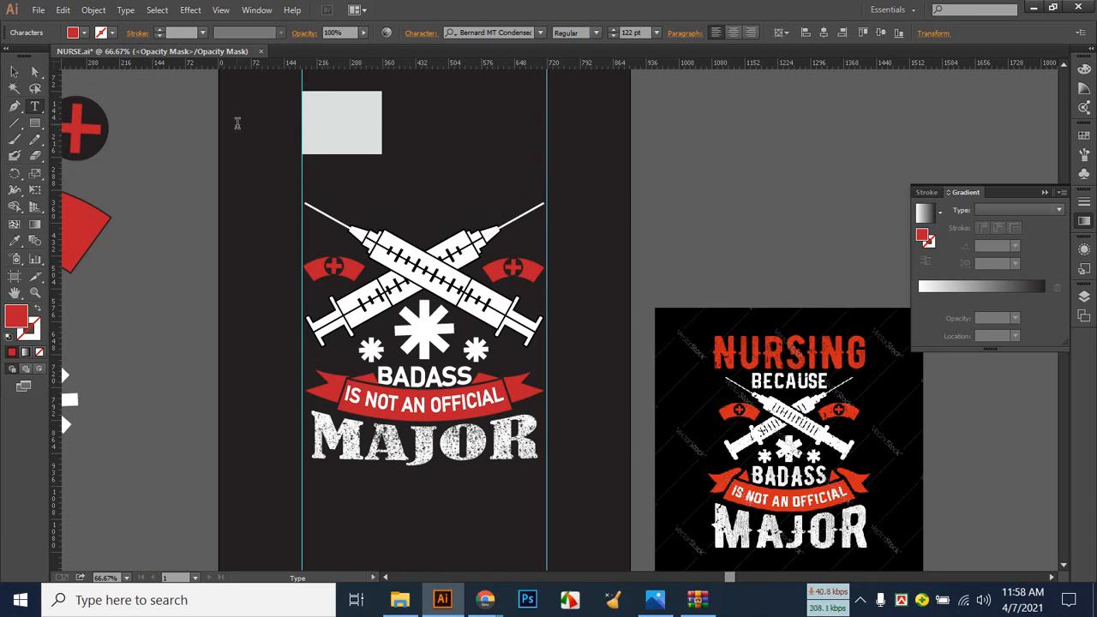
Set the heading's font size to 100 pt and delete the text object above the syringes.
{"action": "left_click", "coordinate": [625, 32]}
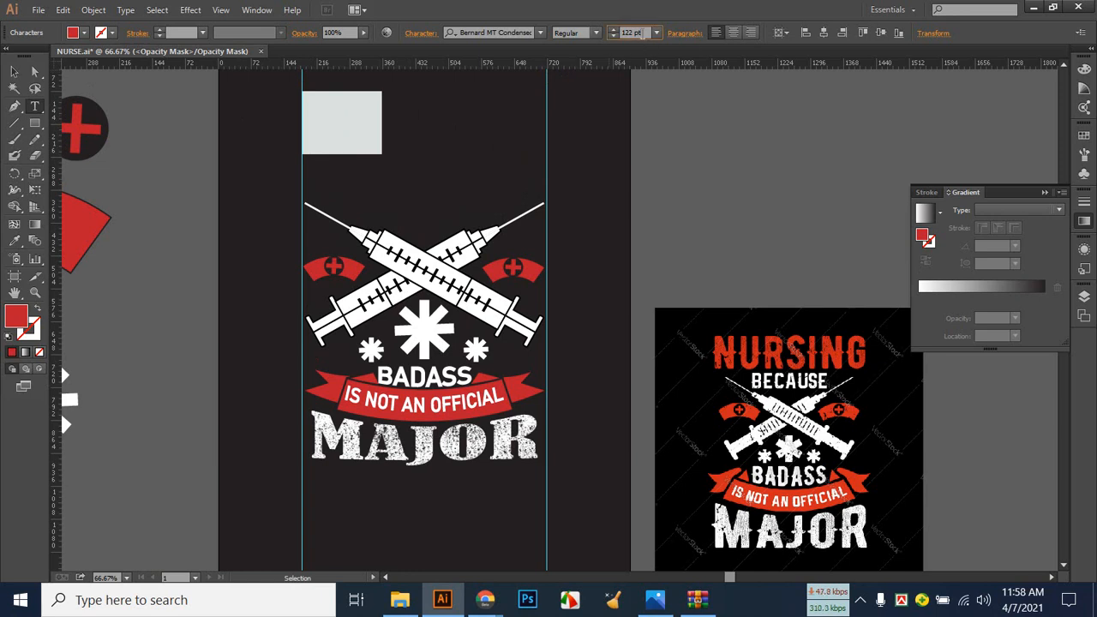
{"action": "type", "text": "100"}
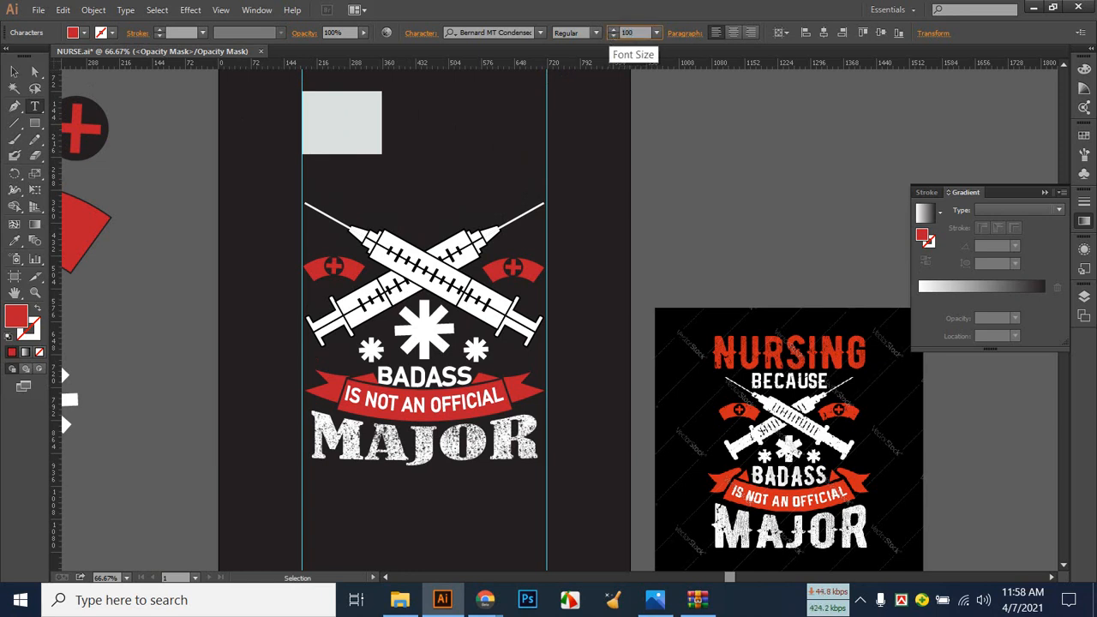
{"action": "key", "text": "Return"}
{"action": "left_click", "coordinate": [380, 143]}
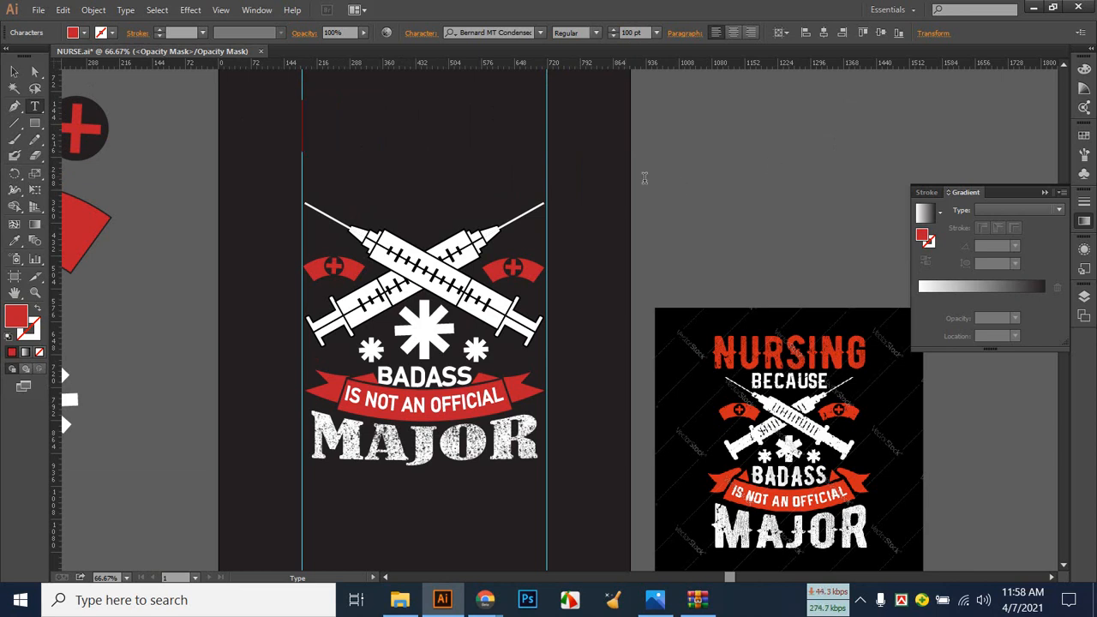
{"action": "left_click", "coordinate": [14, 71]}
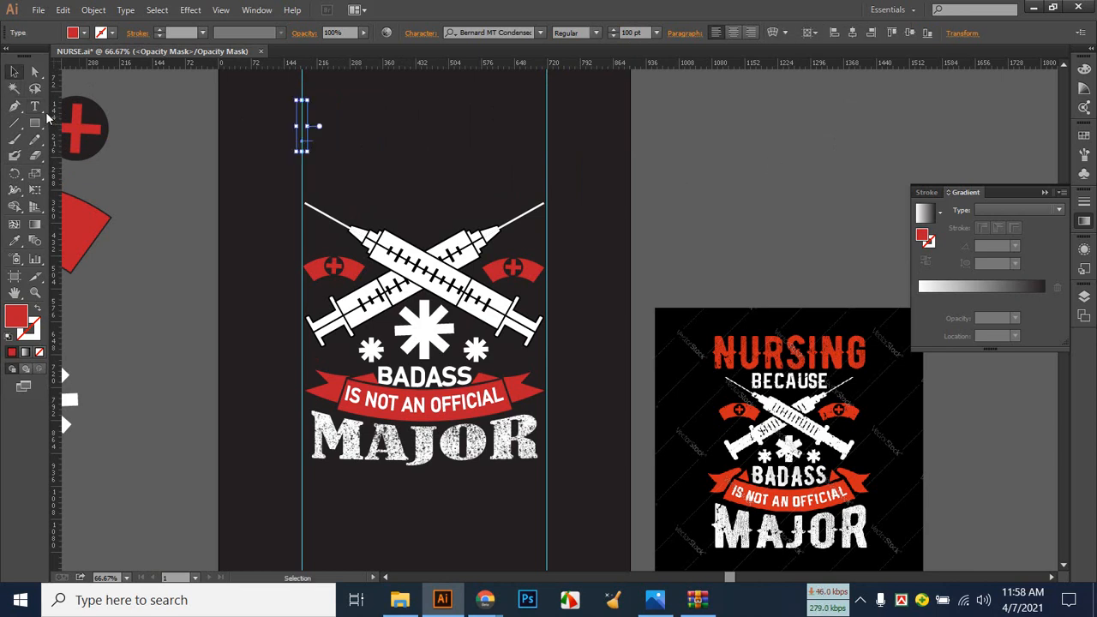
{"action": "key", "text": "Delete"}
Try to add a 100 pt heading on the empty canvas above the reference image.
{"action": "left_click", "coordinate": [36, 106]}
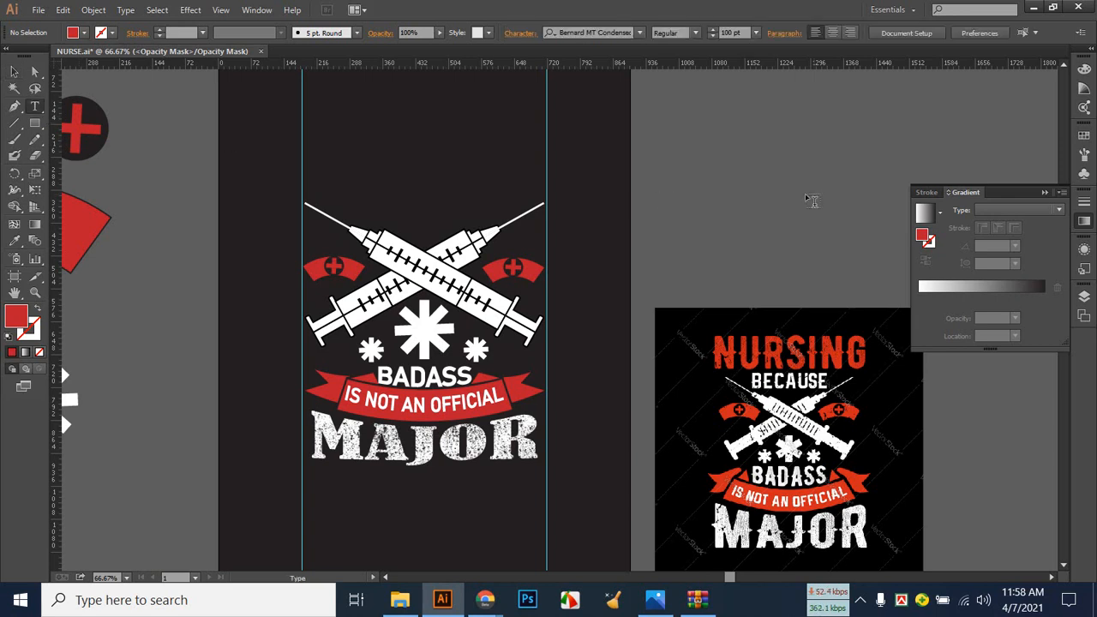
{"action": "left_click", "coordinate": [737, 166]}
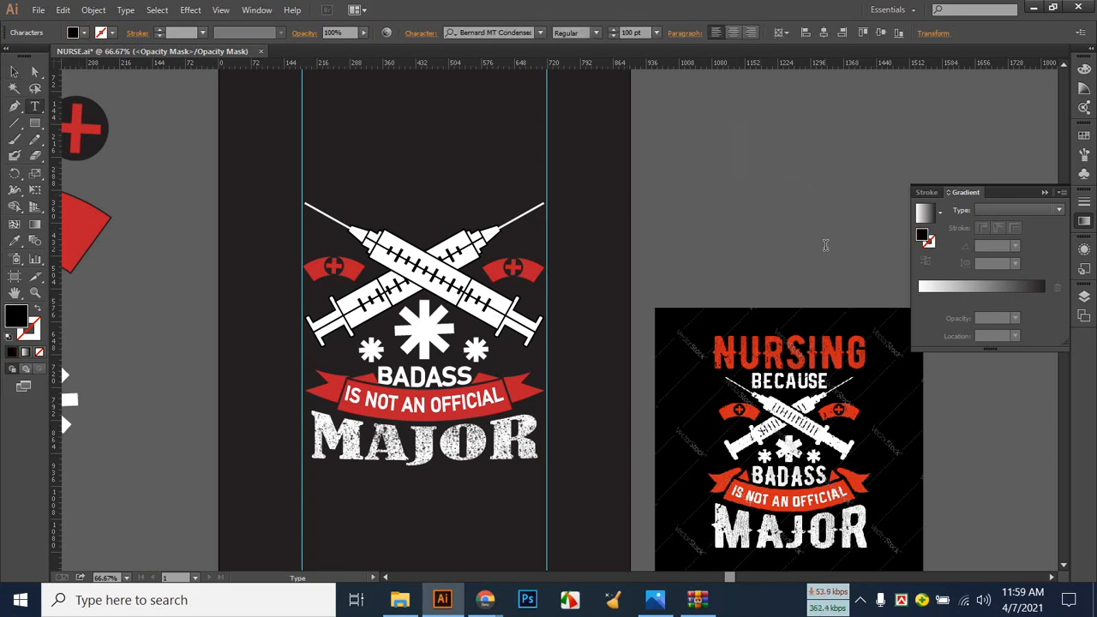
{"action": "type", "text": "N"}
{"action": "left_click_drag", "start_coordinate": [927, 147], "coordinate": [688, 147]}
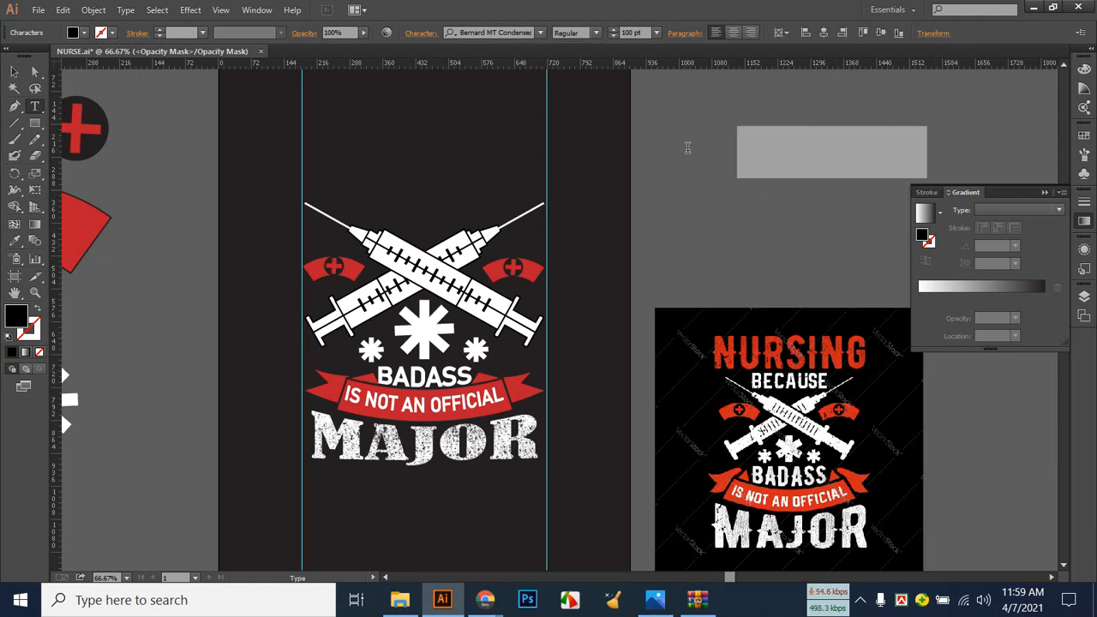
{"action": "left_click", "coordinate": [14, 73]}
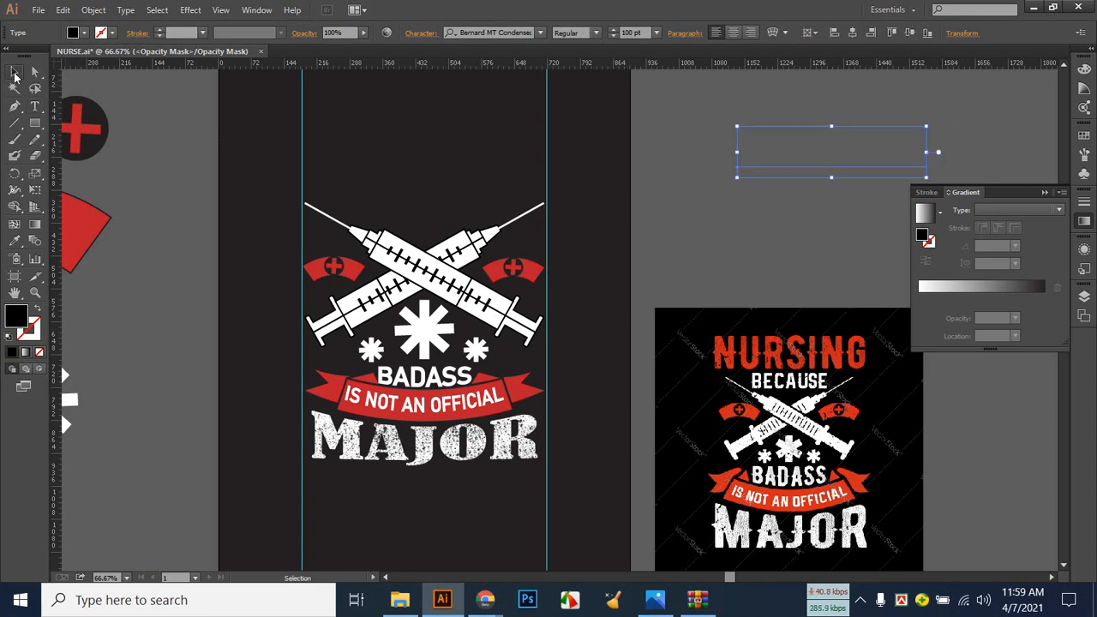
{"action": "left_click", "coordinate": [795, 134]}
Collapse the Gradient settings and reset the Essentials workspace.
{"action": "left_click", "coordinate": [1084, 220]}
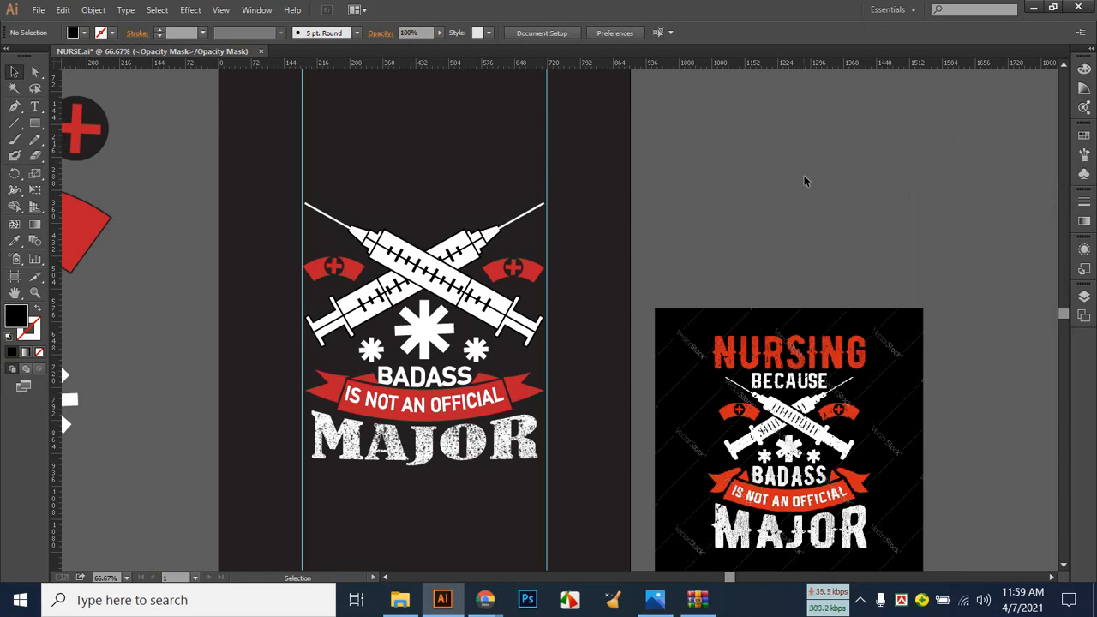
{"action": "left_click", "coordinate": [916, 10]}
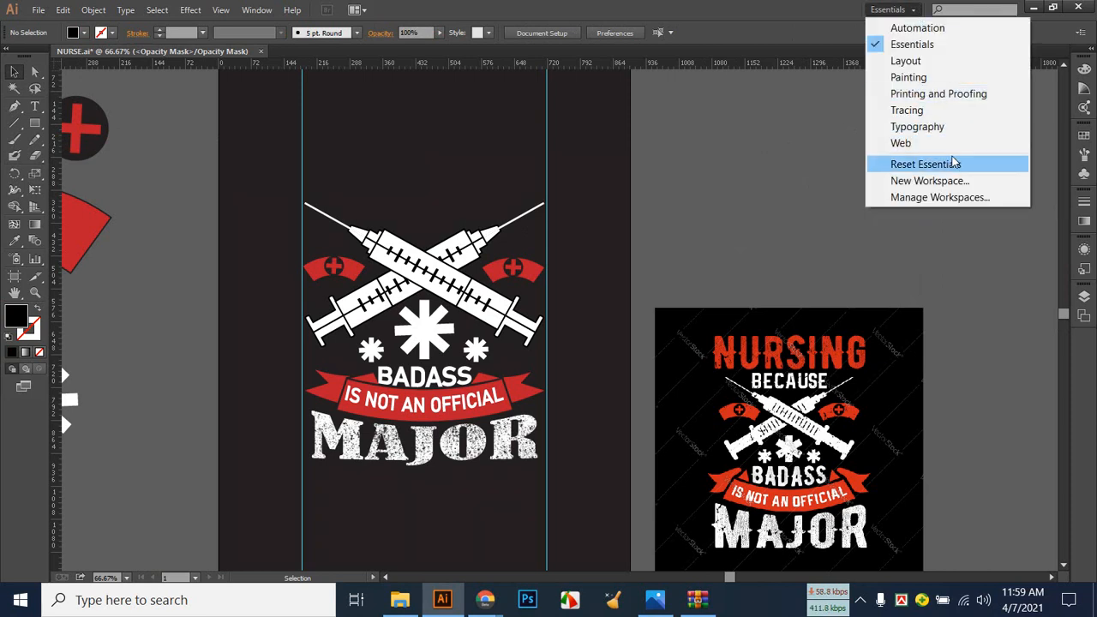
{"action": "left_click", "coordinate": [951, 163]}
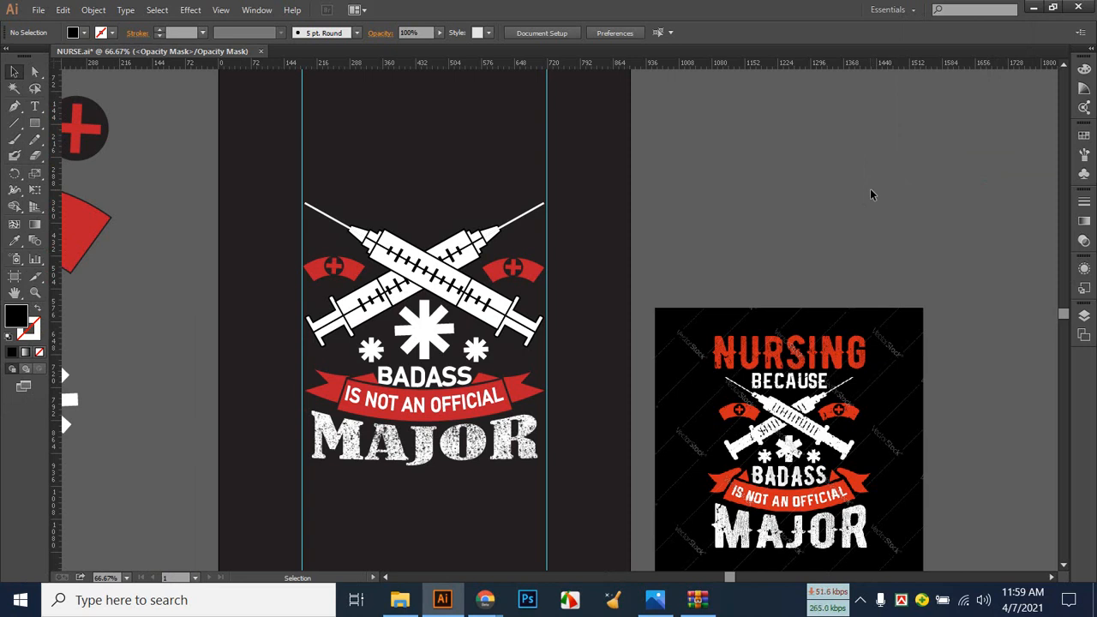
Leave opacity mask editing for the MAJOR lettering and return to editing the normal artwork.
{"action": "left_click", "coordinate": [1083, 268]}
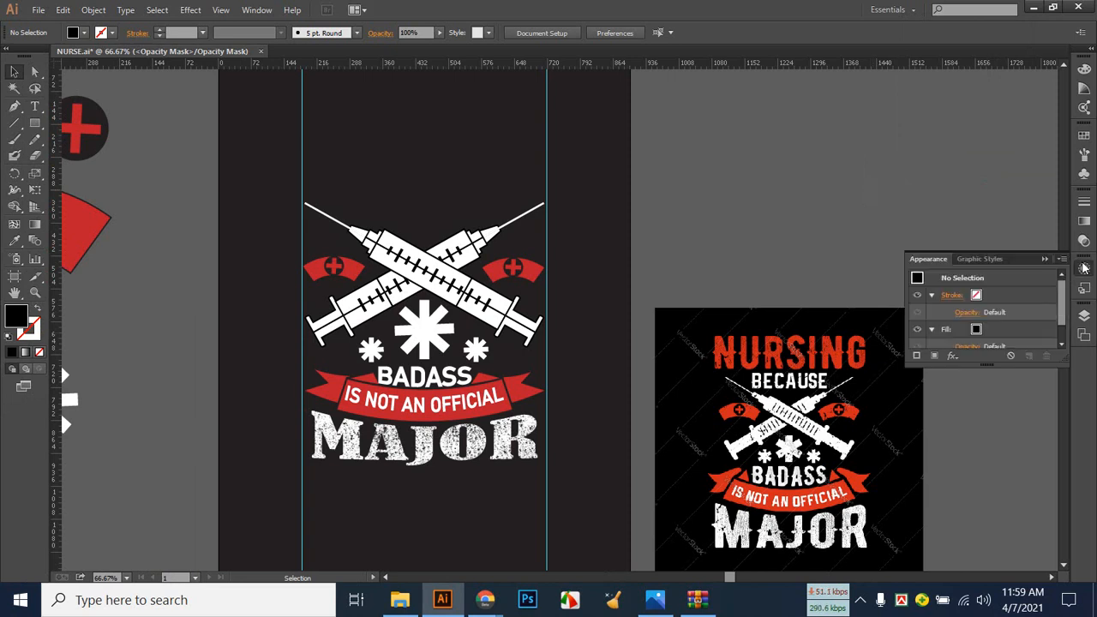
{"action": "left_click", "coordinate": [1083, 224]}
{"action": "left_click", "coordinate": [1083, 240]}
{"action": "left_click", "coordinate": [1085, 222]}
{"action": "left_click", "coordinate": [1085, 222]}
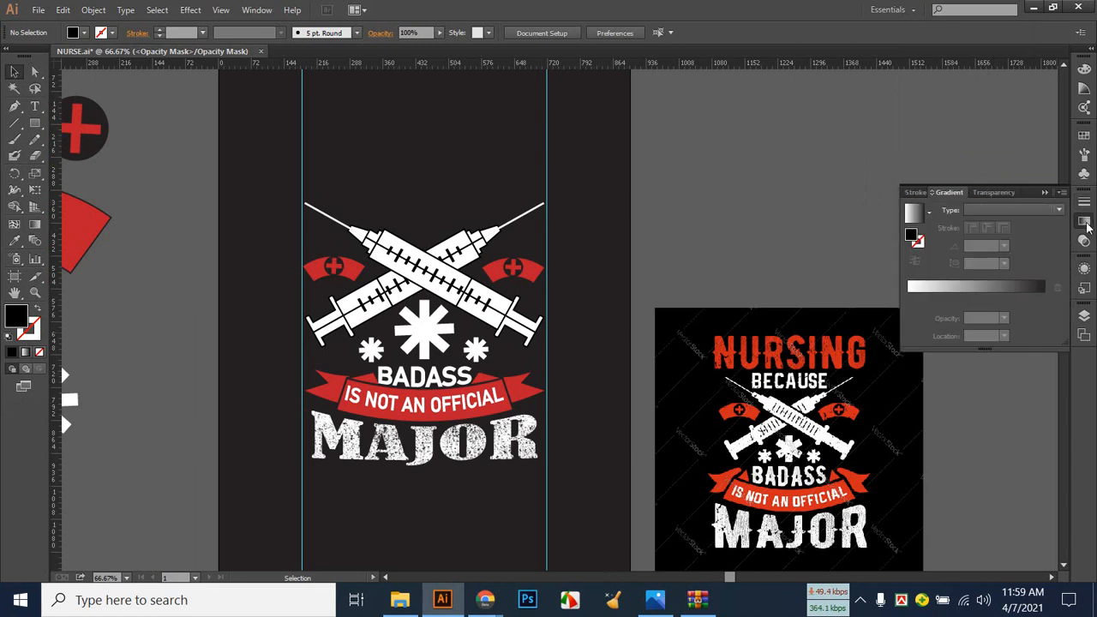
{"action": "left_click", "coordinate": [1083, 240]}
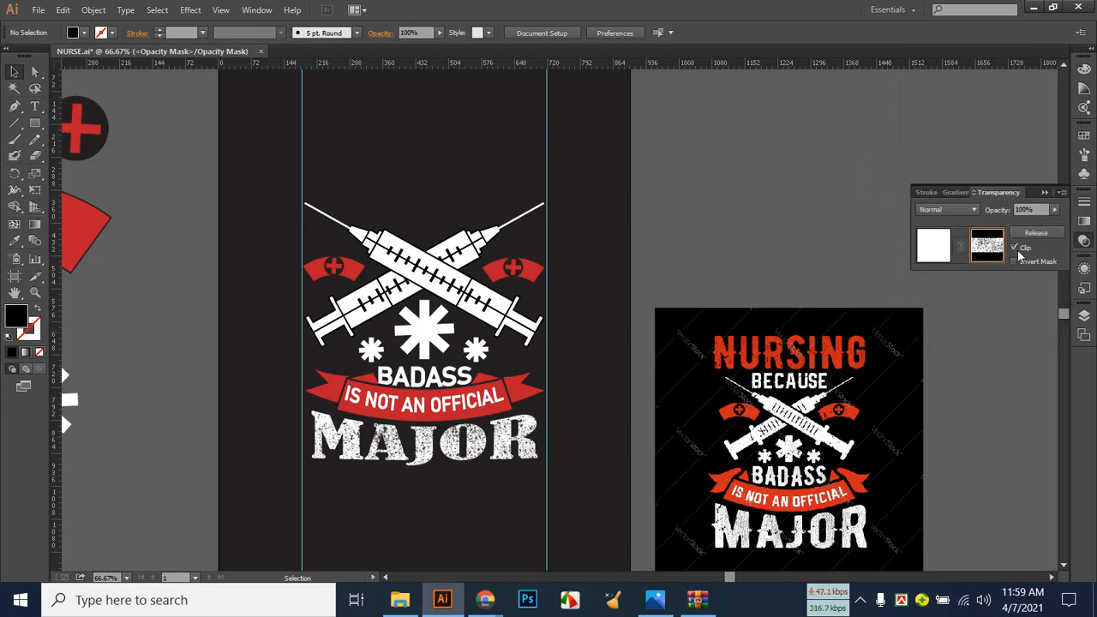
{"action": "left_click", "coordinate": [1037, 239]}
{"action": "left_click", "coordinate": [1039, 240]}
{"action": "left_click", "coordinate": [842, 252]}
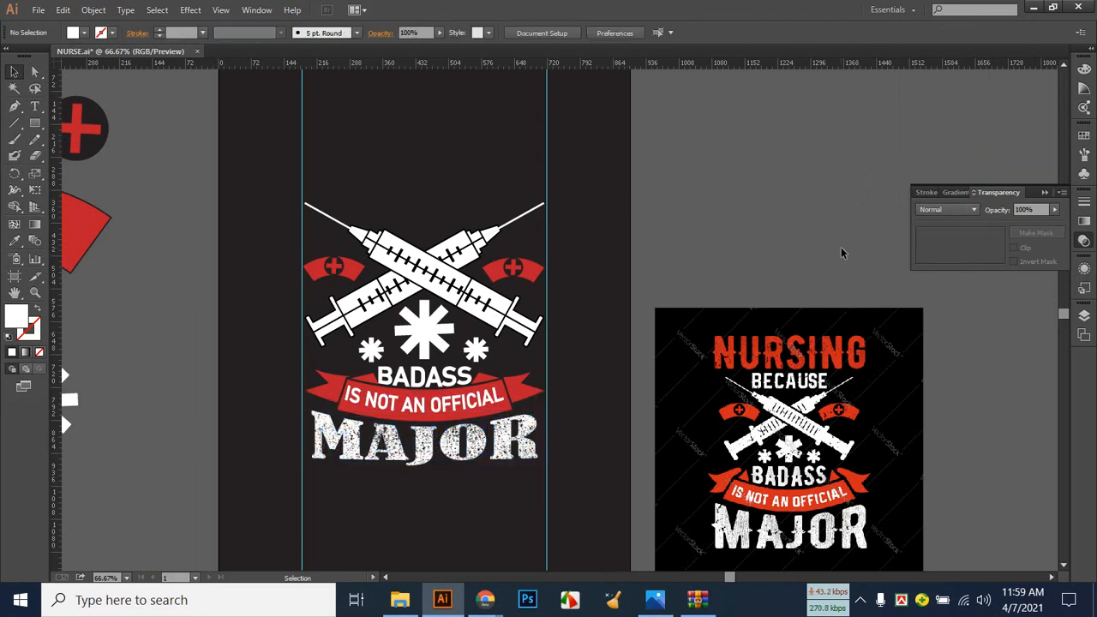
{"action": "left_click", "coordinate": [1045, 192]}
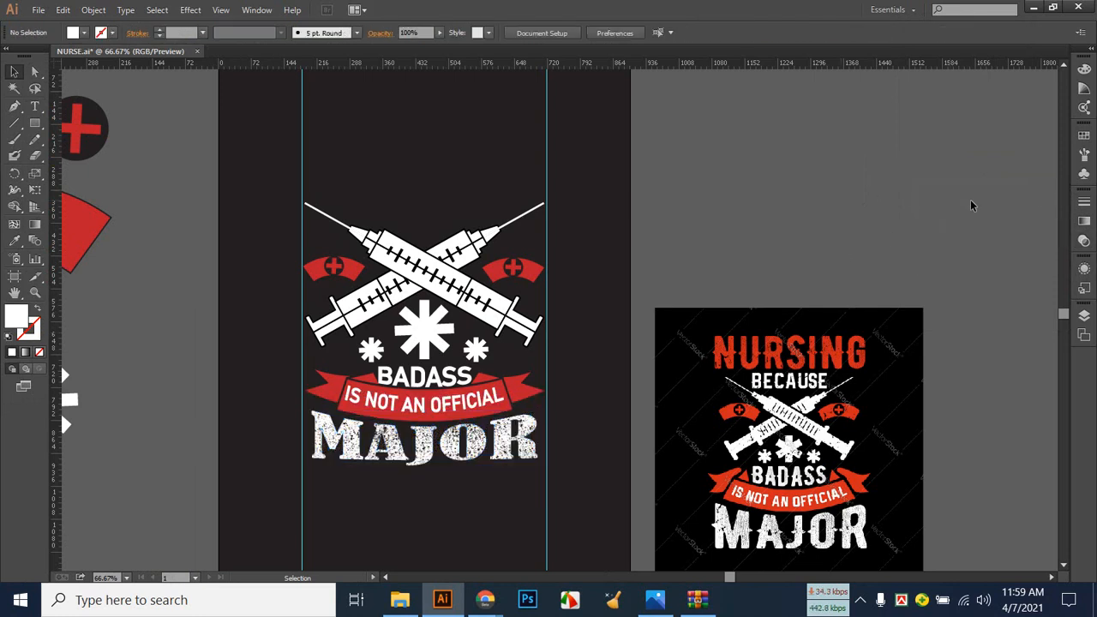
Add the heading text NURSING in 100 pt Bernard MT Condensed on the empty canvas above the reference image.
{"action": "left_click", "coordinate": [35, 106]}
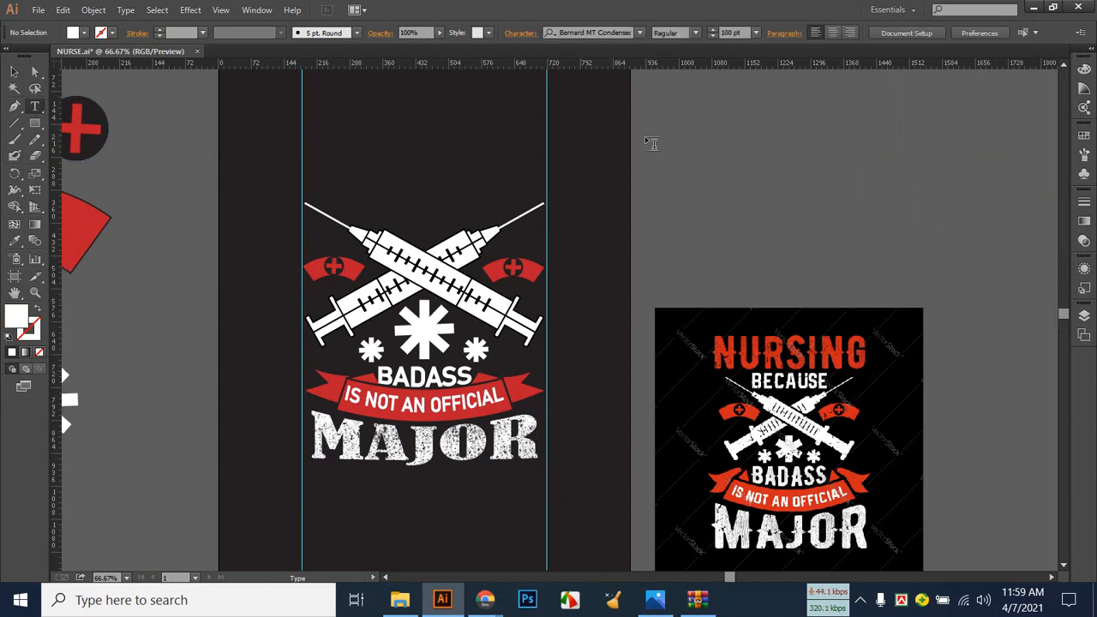
{"action": "left_click", "coordinate": [747, 197]}
{"action": "type", "text": "SDFDGDF"}
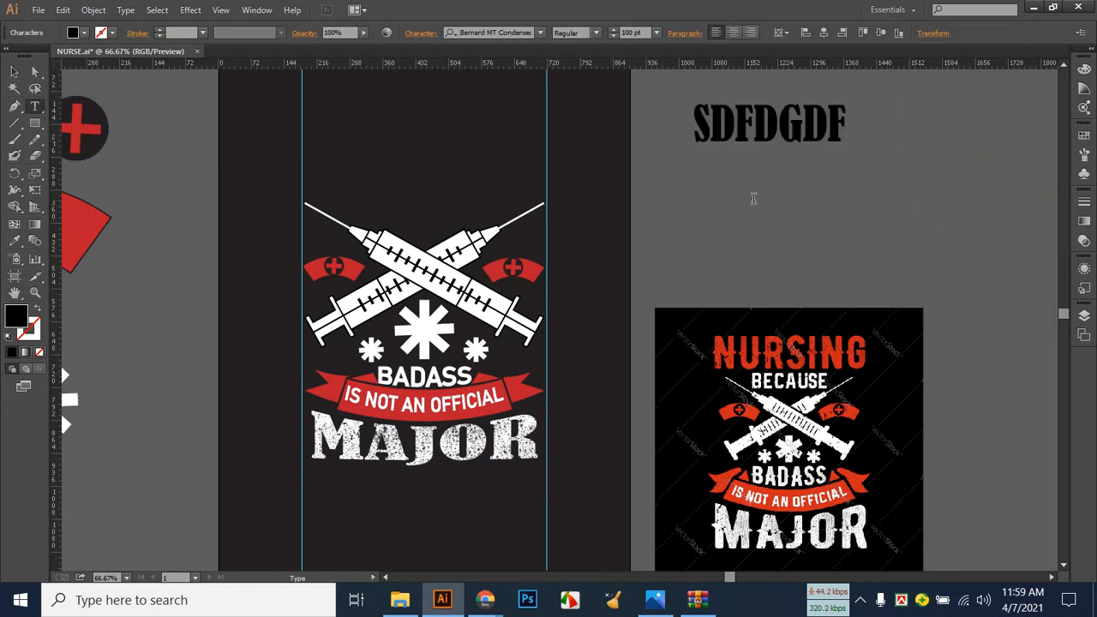
{"action": "key", "text": "BackSpace"}
{"action": "key", "text": "BackSpace"}
{"action": "key", "text": "BackSpace"}
{"action": "key", "text": "BackSpace"}
{"action": "key", "text": "BackSpace"}
{"action": "key", "text": "BackSpace"}
{"action": "key", "text": "BackSpace"}
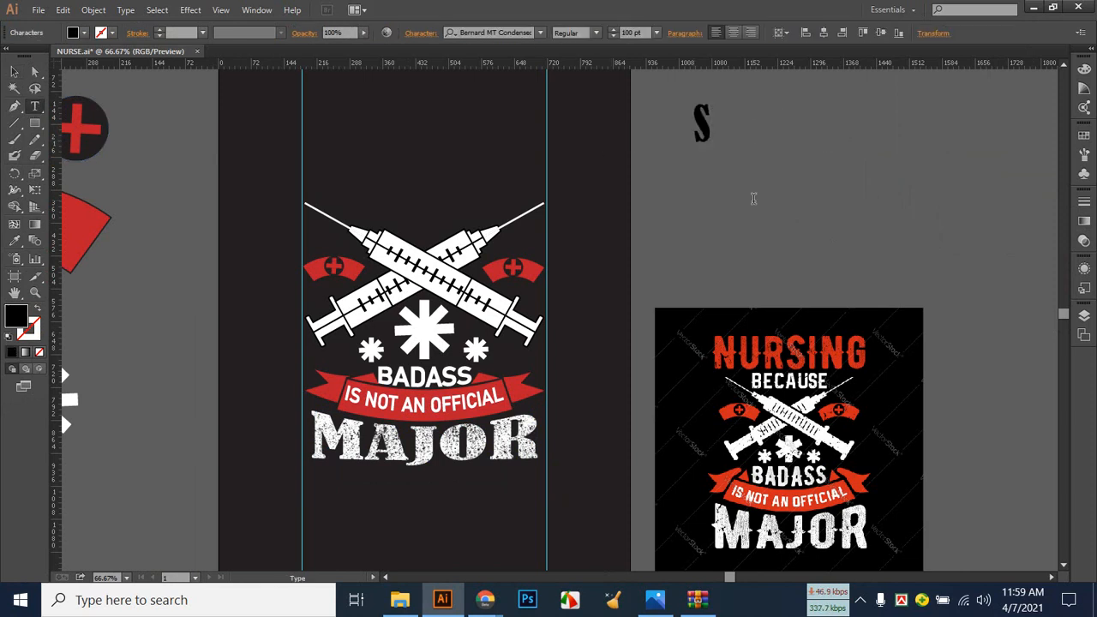
{"action": "type", "text": "NUR"}
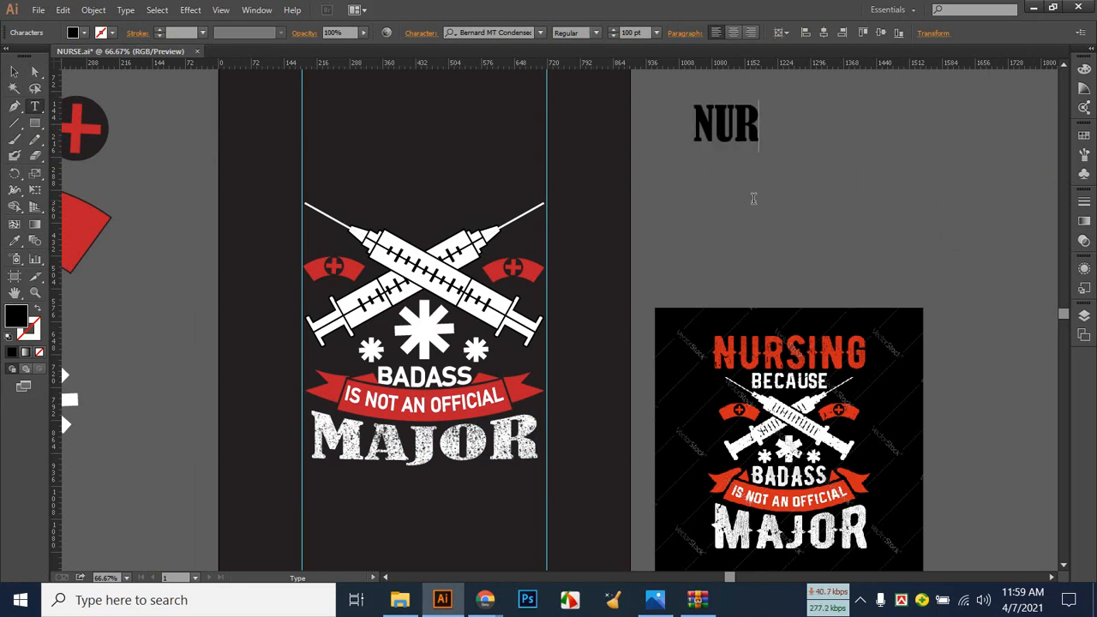
{"action": "type", "text": "SING"}
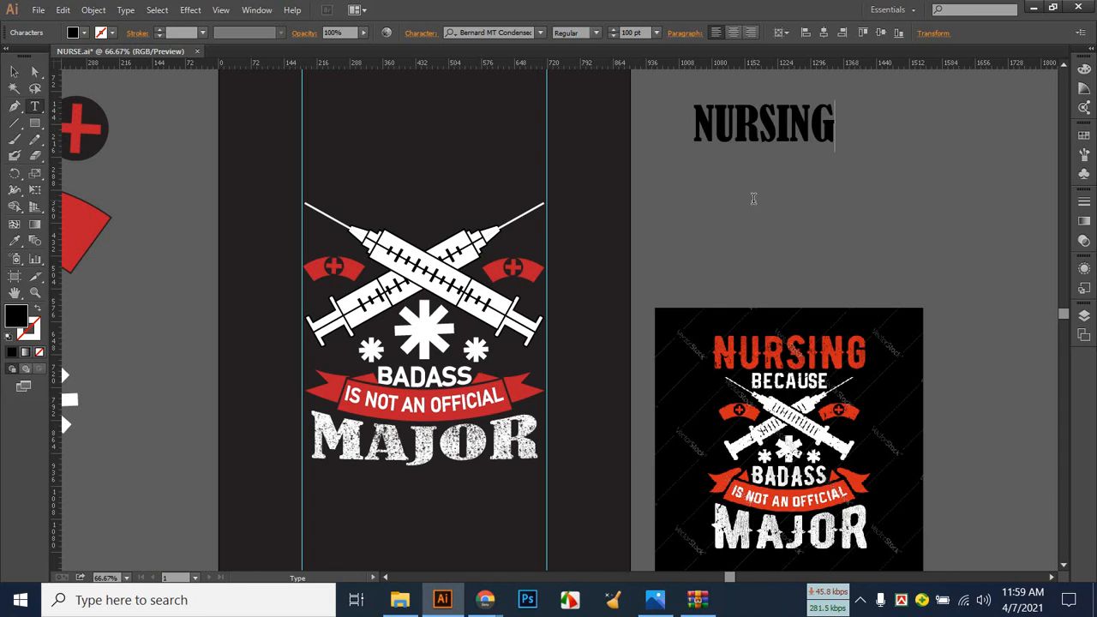
Set the fill color of the NURSING text to red.
{"action": "left_click_drag", "start_coordinate": [862, 140], "coordinate": [687, 133]}
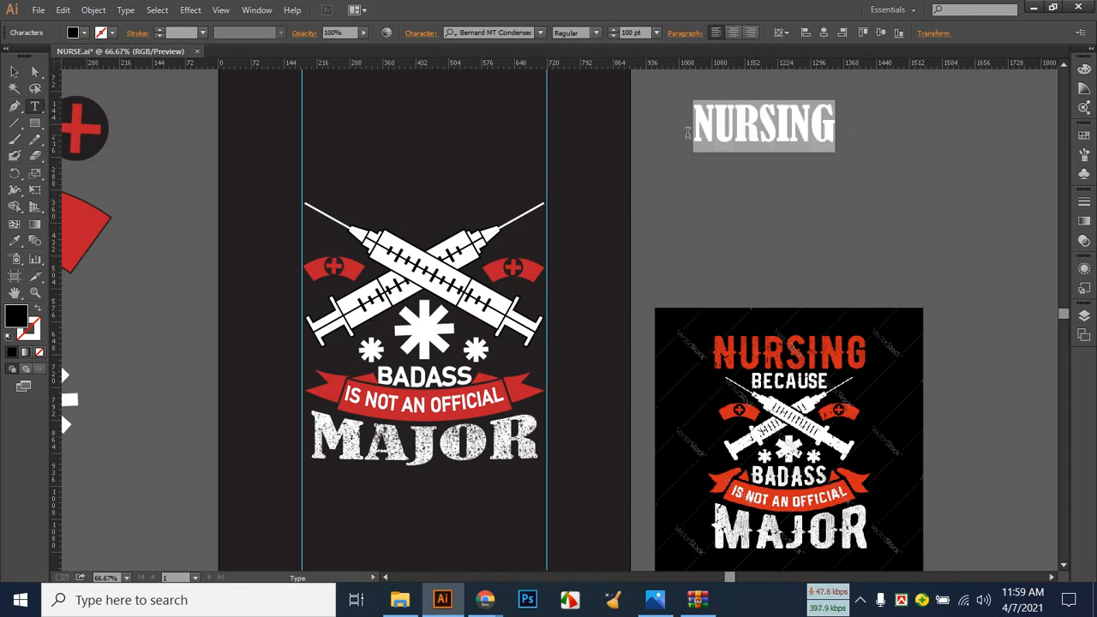
{"action": "left_click", "coordinate": [84, 32]}
{"action": "left_click", "coordinate": [104, 55]}
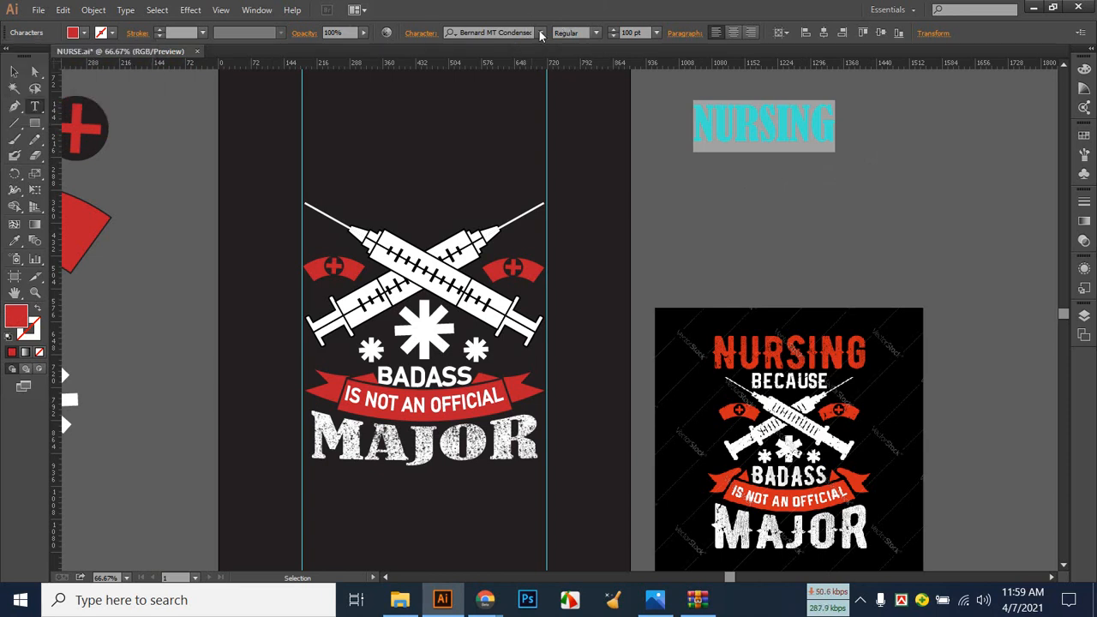
Try other font families on the NURSING heading and return it to Bernard MT Condensed.
{"action": "left_click", "coordinate": [774, 131]}
{"action": "left_click_drag", "start_coordinate": [854, 128], "coordinate": [678, 132]}
{"action": "left_click", "coordinate": [525, 35]}
{"action": "key", "text": "Down"}
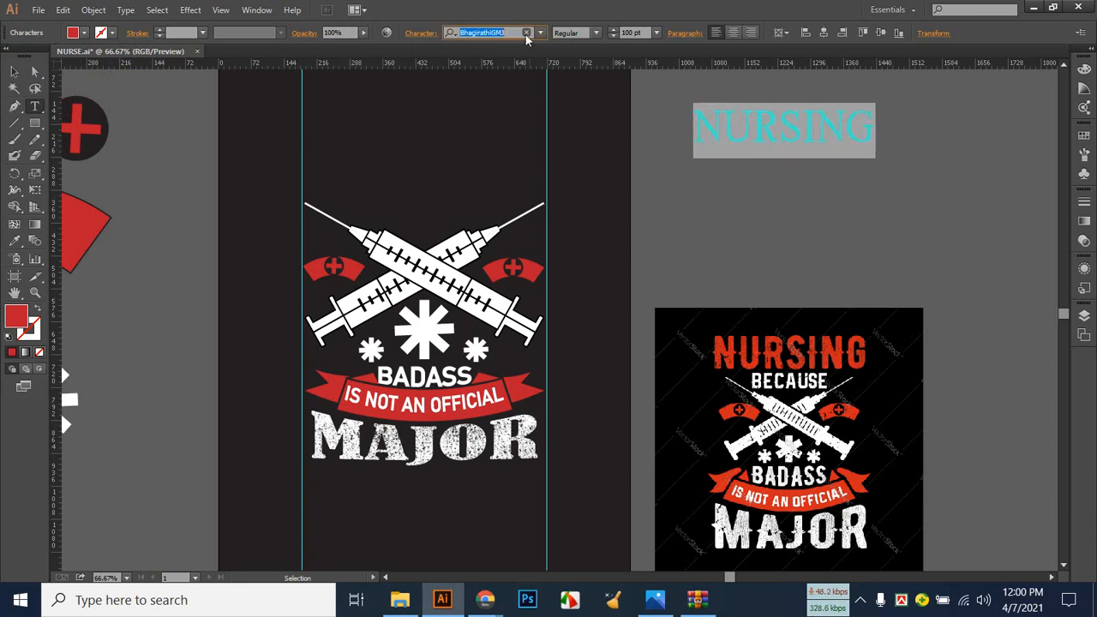
{"action": "key", "text": "Down"}
{"action": "key", "text": "Down"}
{"action": "key", "text": "Down"}
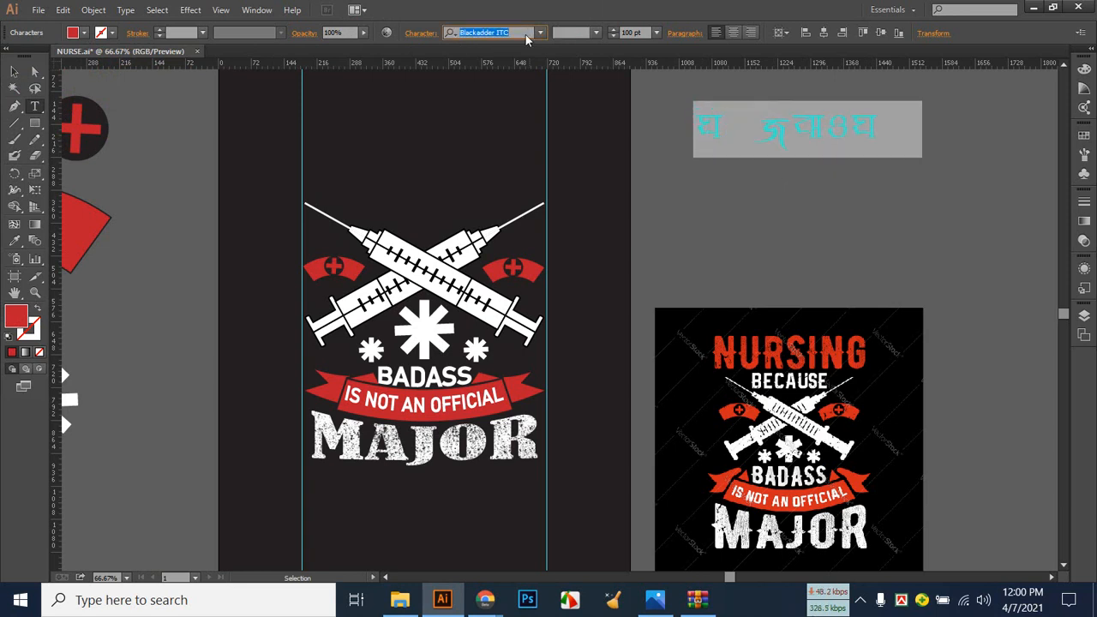
{"action": "key", "text": "Down"}
{"action": "key", "text": "Down"}
{"action": "key", "text": "Down"}
{"action": "key", "text": "Down"}
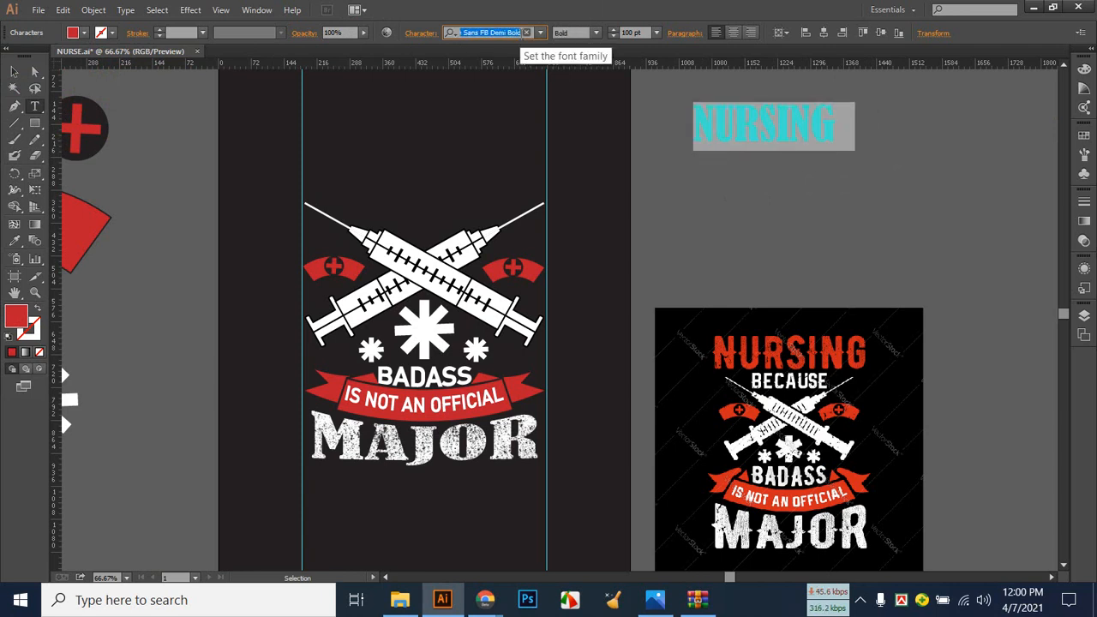
{"action": "key", "text": "Down"}
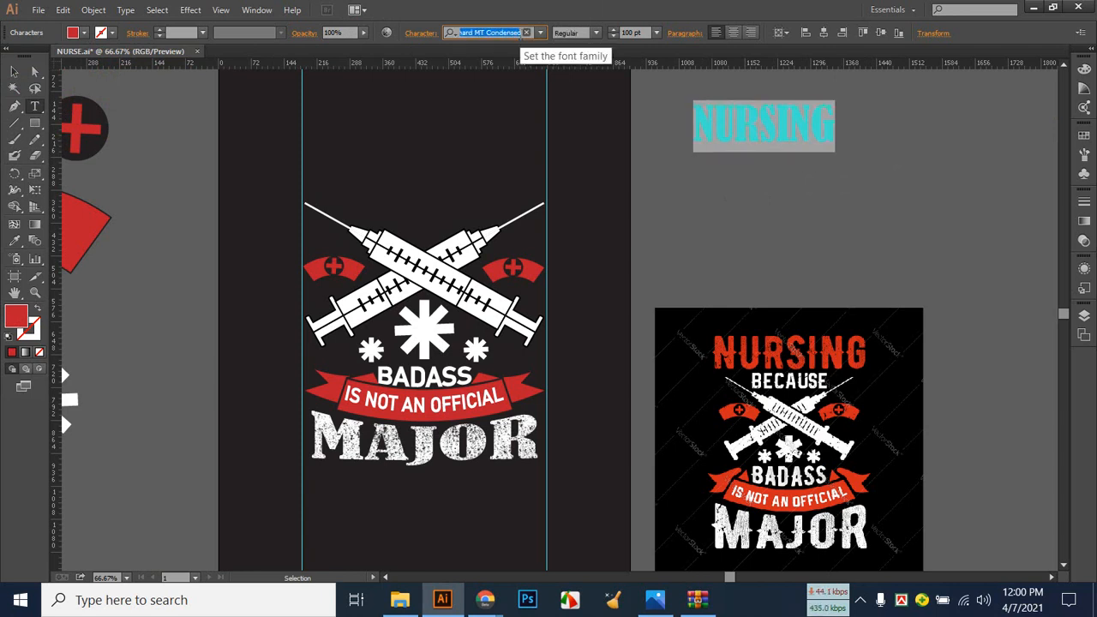
Place the NURSING heading above the syringes and stretch it to span the two guides, about 532 px wide and 125 px high.
{"action": "left_click", "coordinate": [14, 71]}
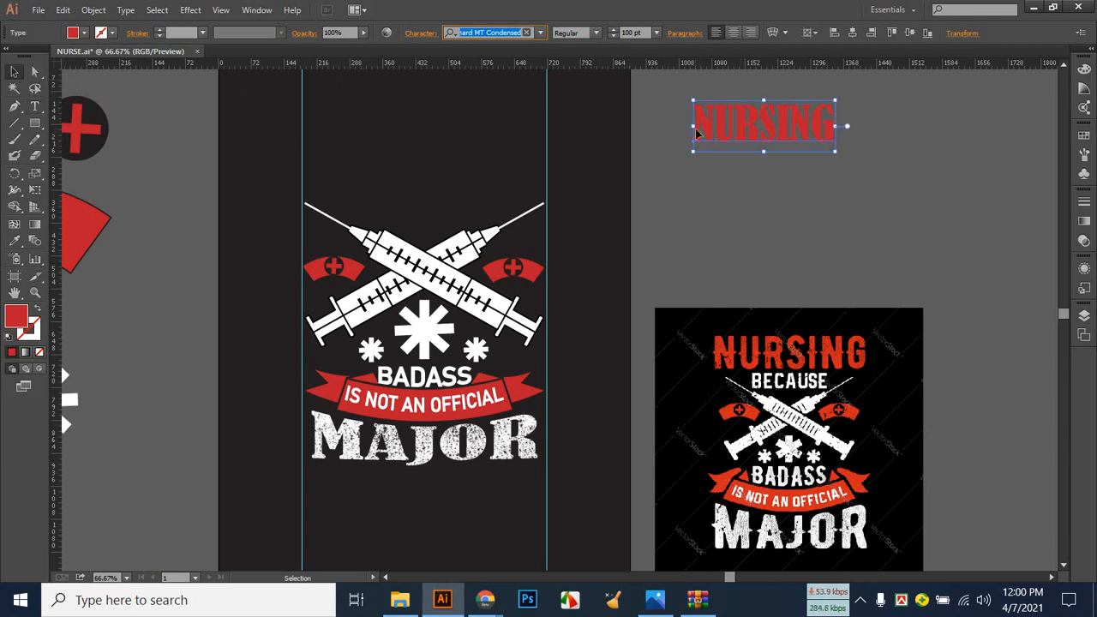
{"action": "left_click_drag", "start_coordinate": [694, 129], "coordinate": [629, 126]}
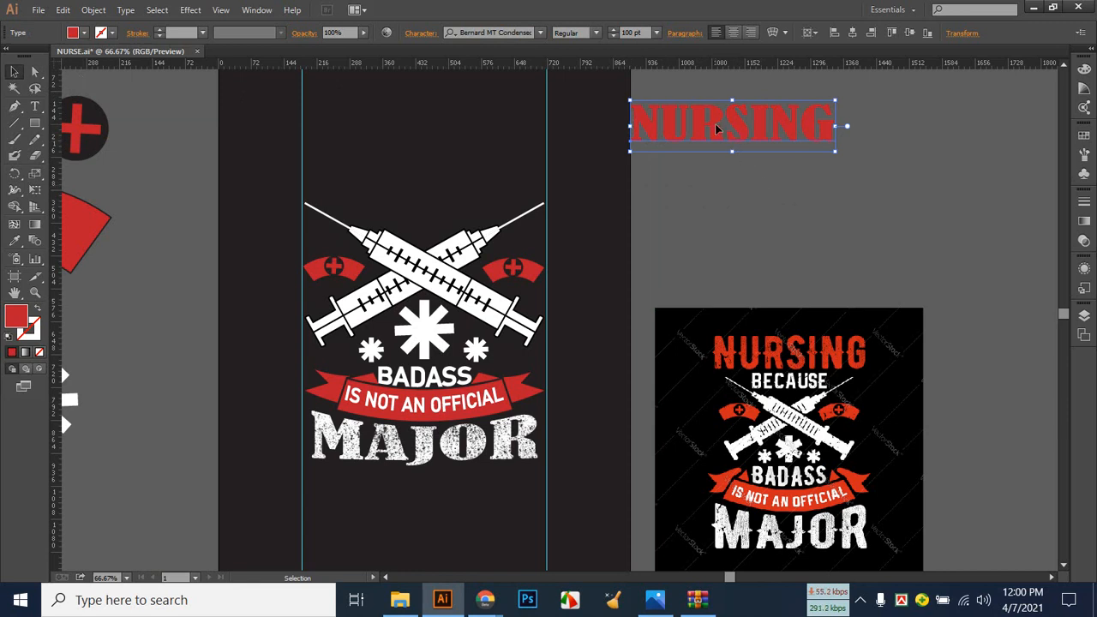
{"action": "left_click_drag", "start_coordinate": [713, 119], "coordinate": [385, 155]}
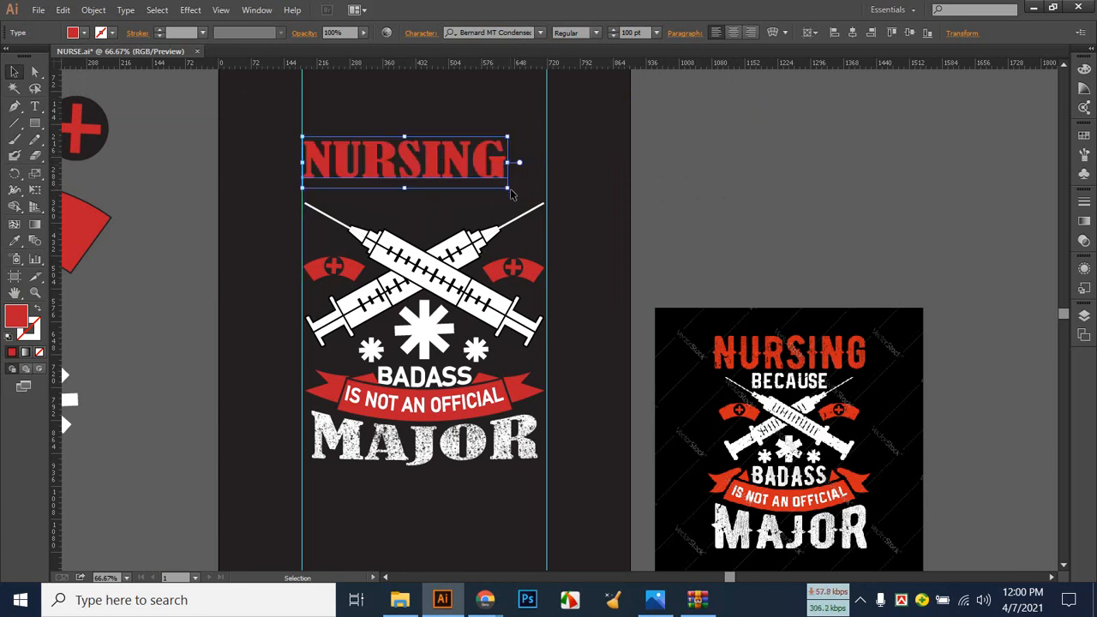
{"action": "left_click_drag", "start_coordinate": [511, 192], "coordinate": [547, 198]}
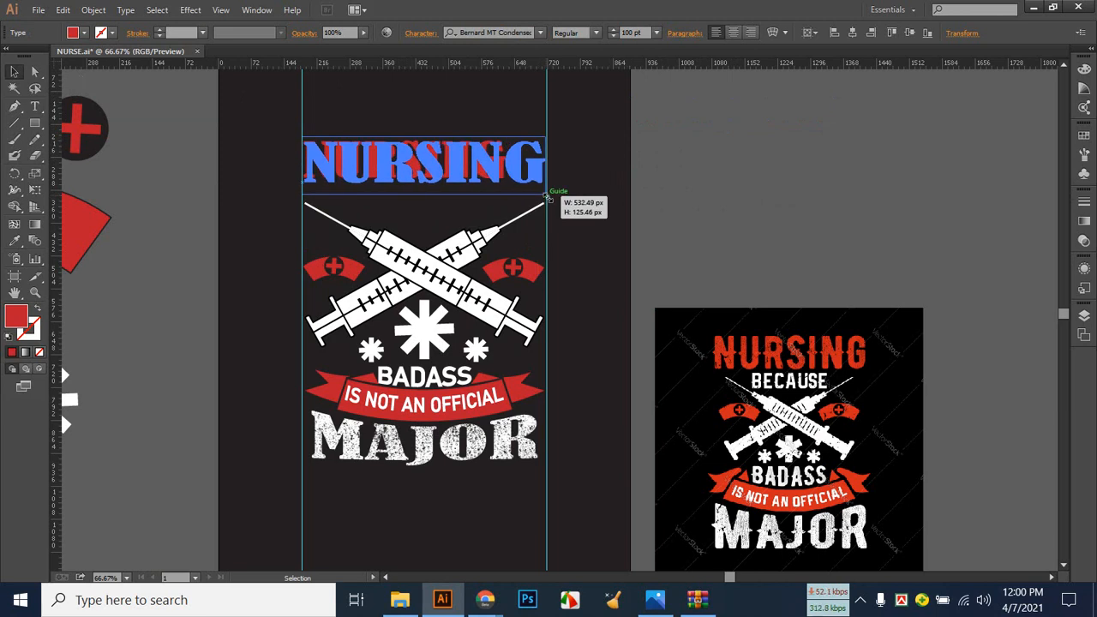
{"action": "left_click_drag", "start_coordinate": [546, 197], "coordinate": [549, 197]}
{"action": "left_click", "coordinate": [579, 233]}
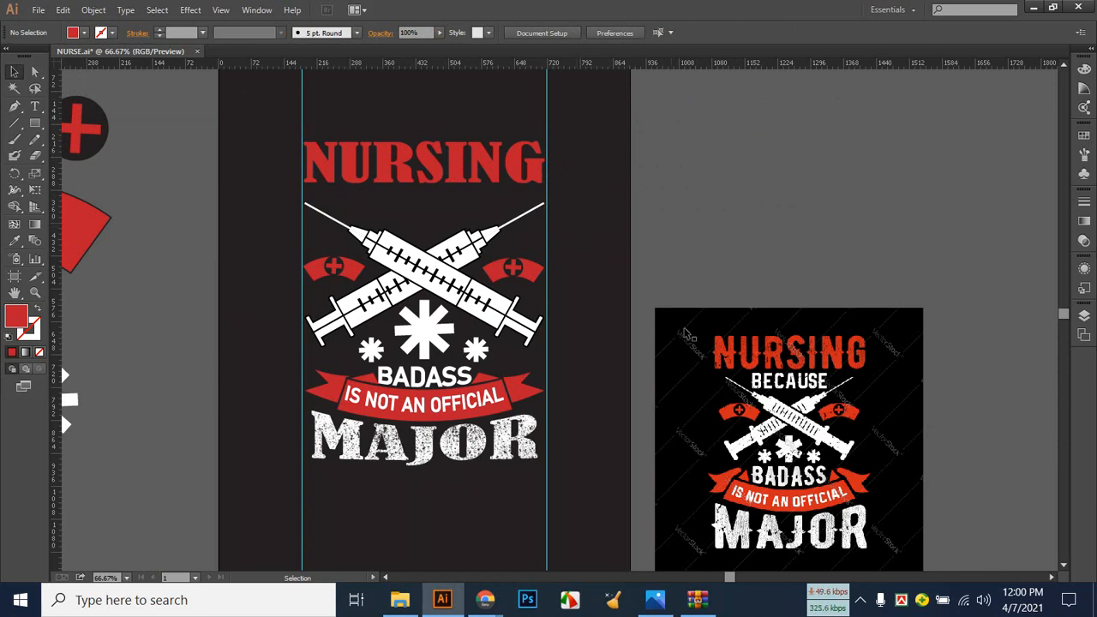
Add the text BECAUSE at 100 pt on the empty canvas above the reference image.
{"action": "left_click", "coordinate": [36, 106]}
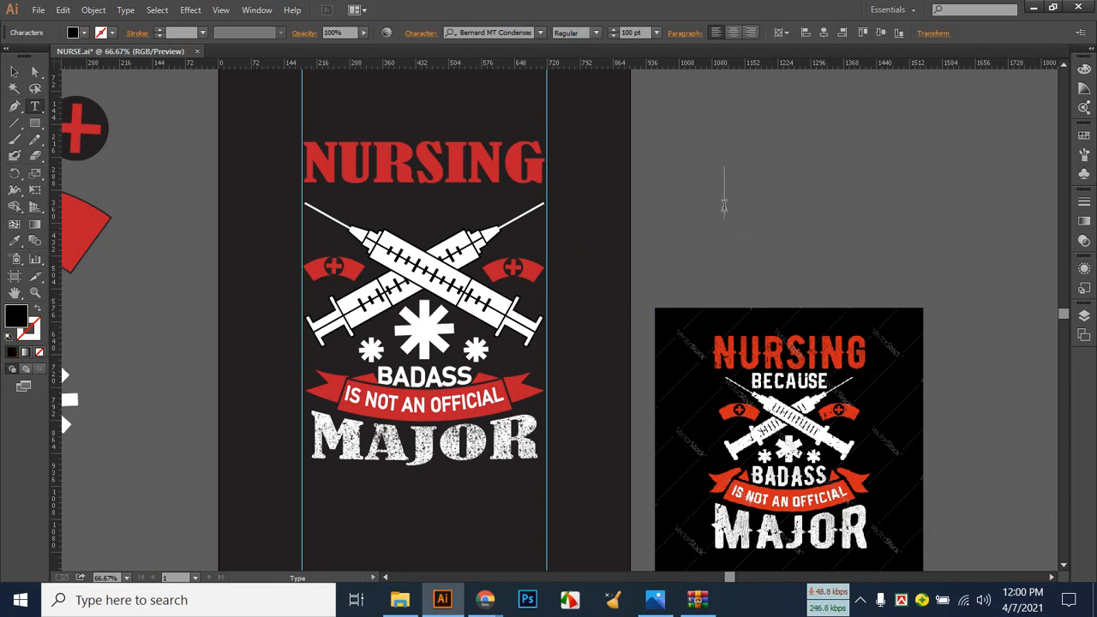
{"action": "left_click", "coordinate": [724, 206]}
{"action": "type", "text": "BE"}
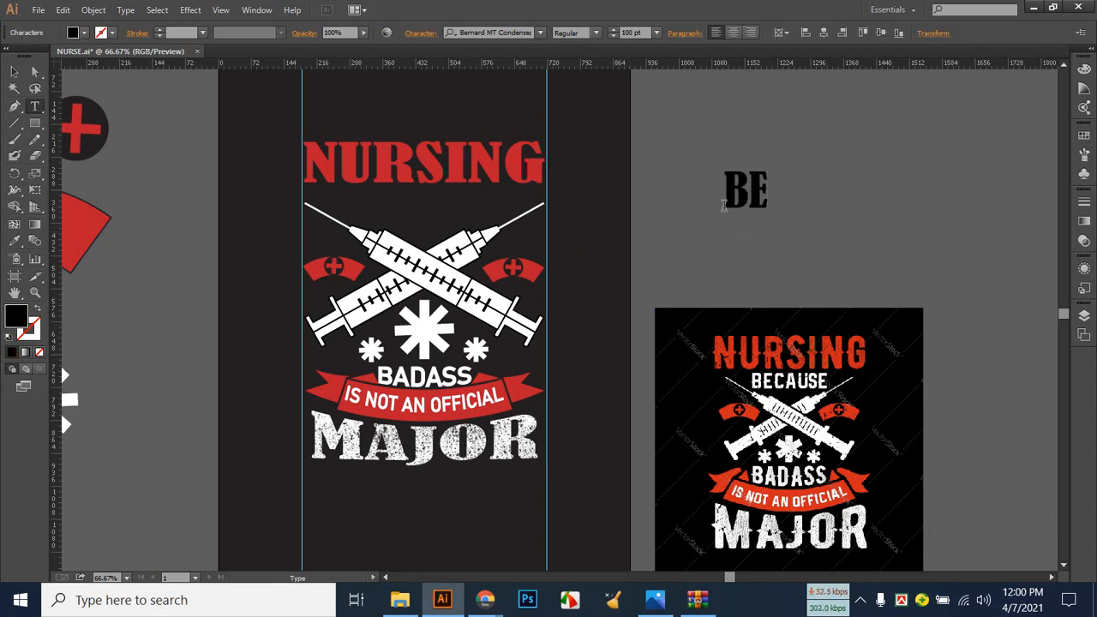
{"action": "type", "text": "CAUSE"}
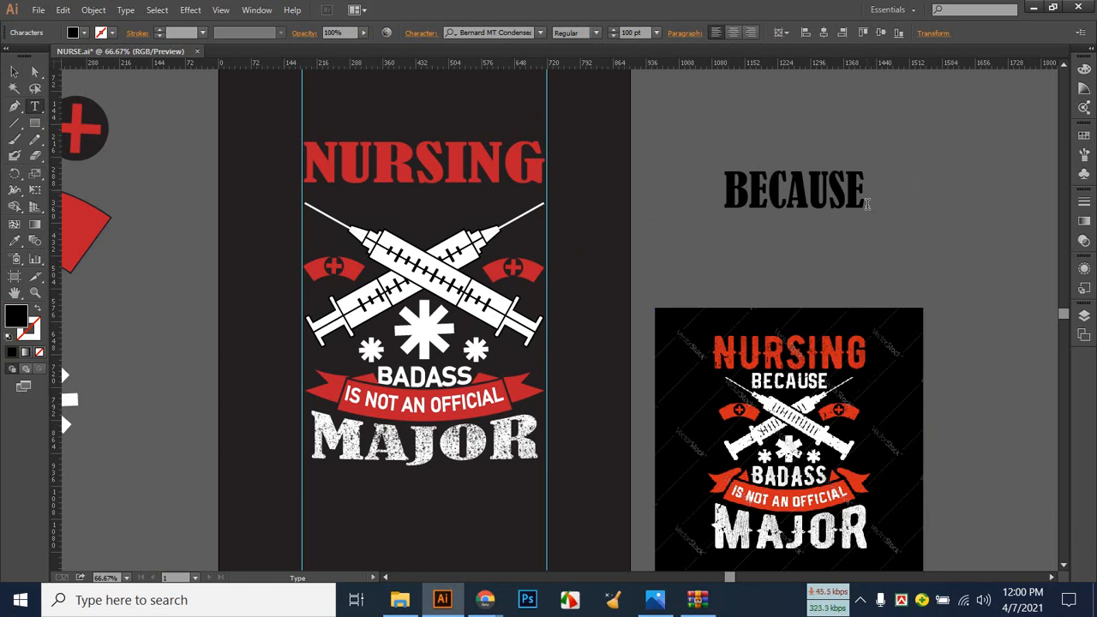
Preview several font families on the BECAUSE text and set it to Bahnschrift.
{"action": "double_click", "coordinate": [866, 204]}
{"action": "left_click", "coordinate": [519, 31]}
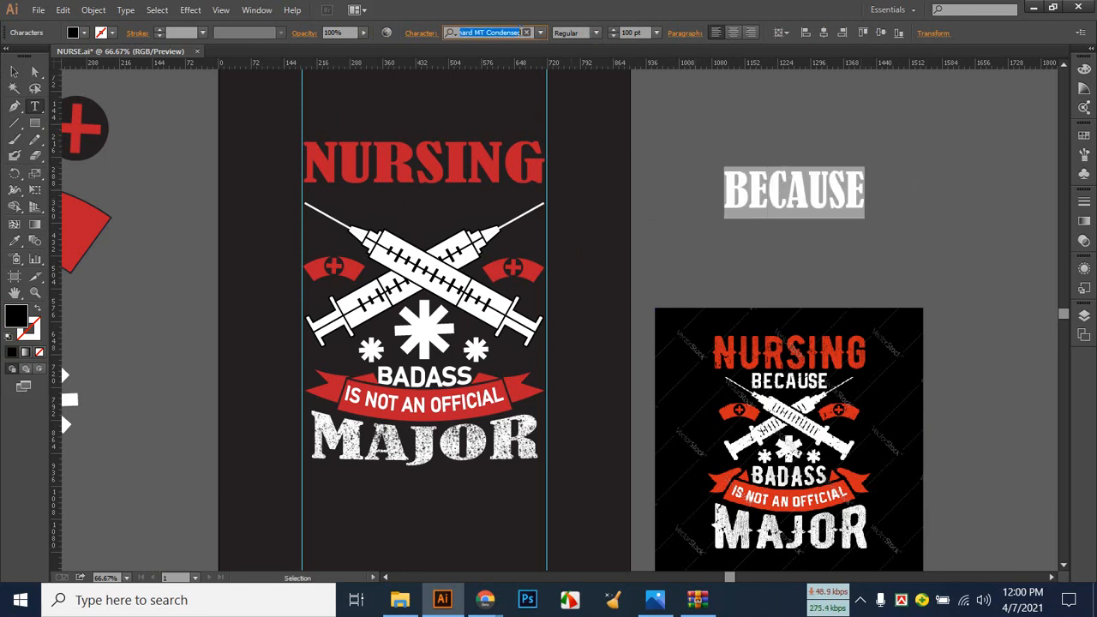
{"action": "key", "text": "Down"}
{"action": "key", "text": "Down"}
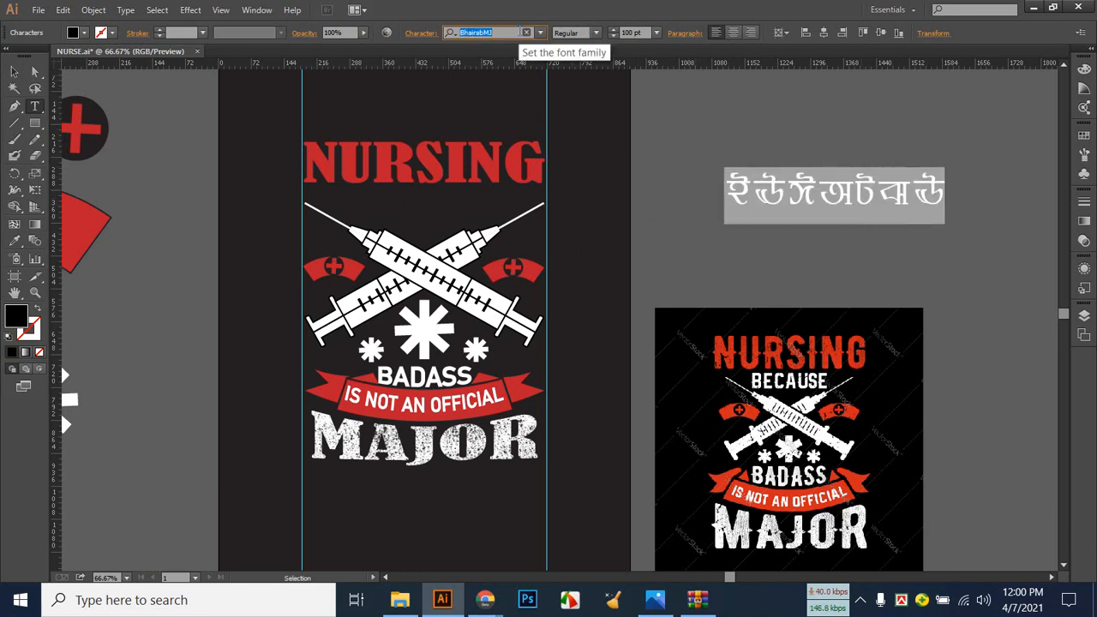
{"action": "key", "text": "Up"}
{"action": "key", "text": "Up"}
{"action": "key", "text": "Up"}
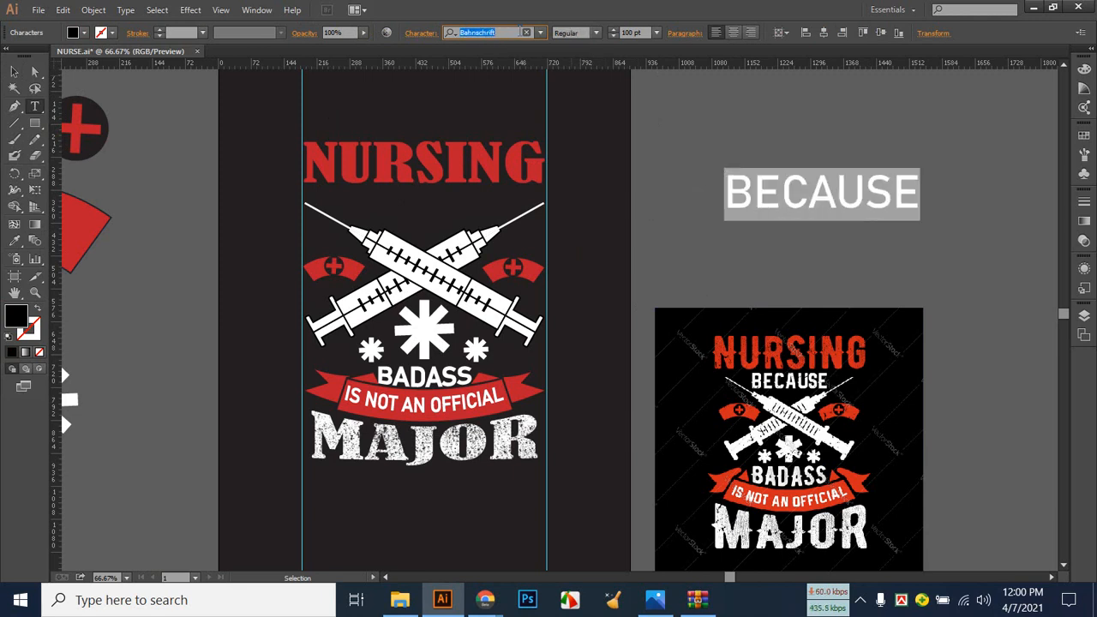
{"action": "key", "text": "Up"}
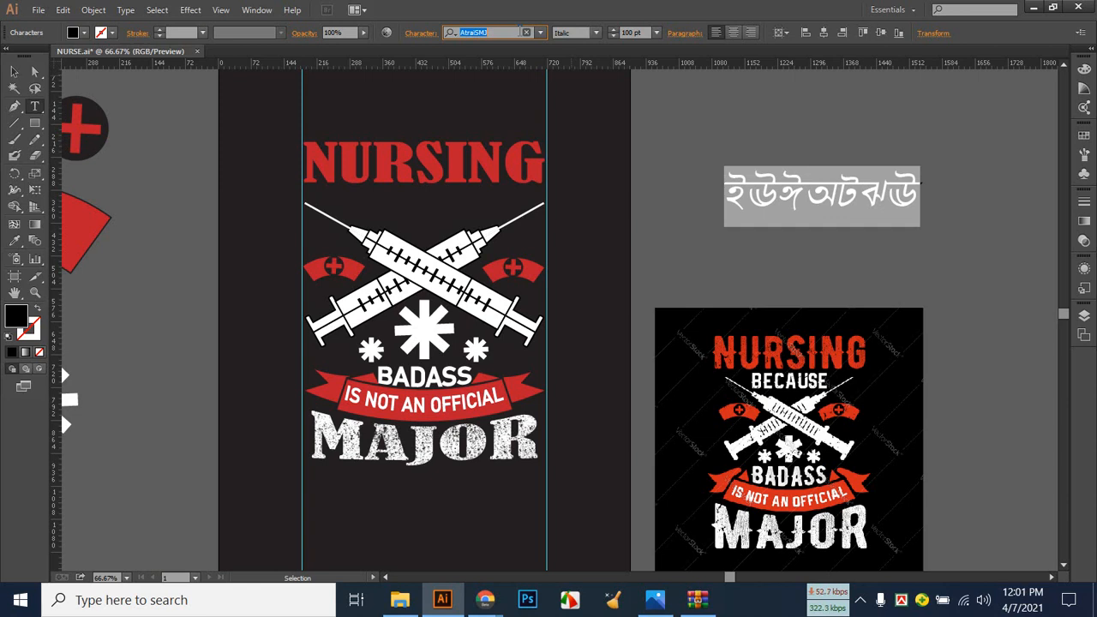
{"action": "key", "text": "Down"}
{"action": "key", "text": "Down"}
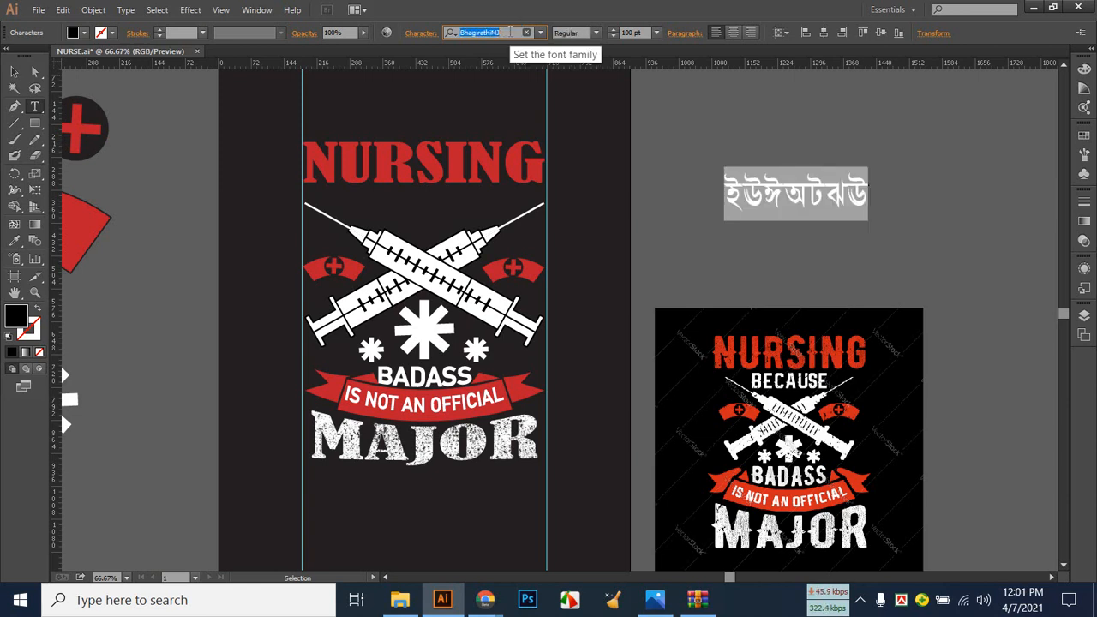
{"action": "key", "text": "Down"}
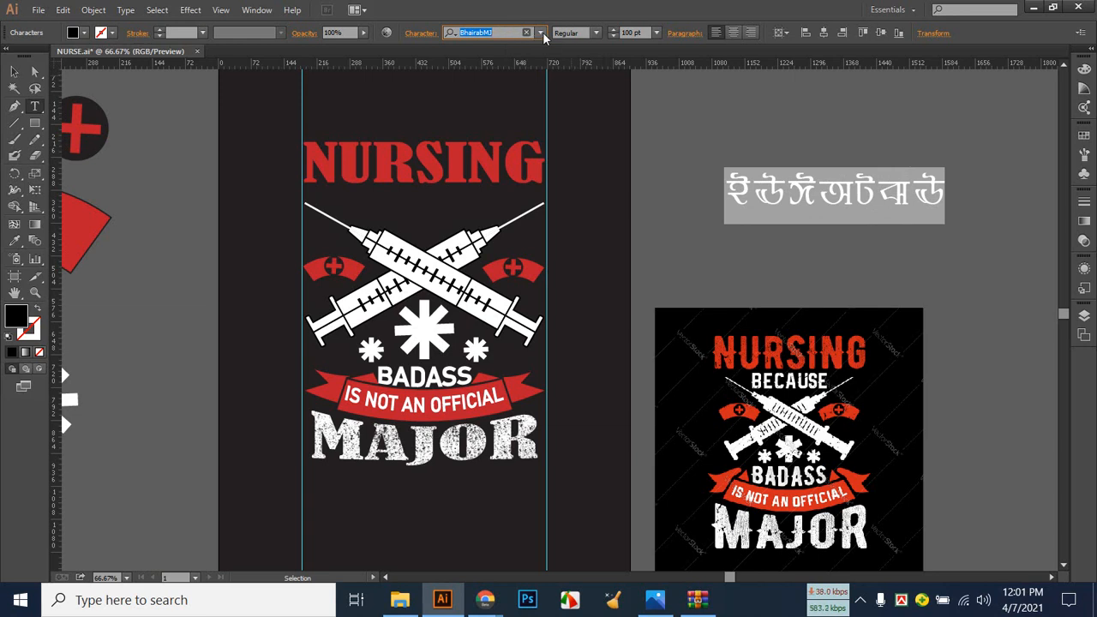
{"action": "left_click", "coordinate": [539, 33]}
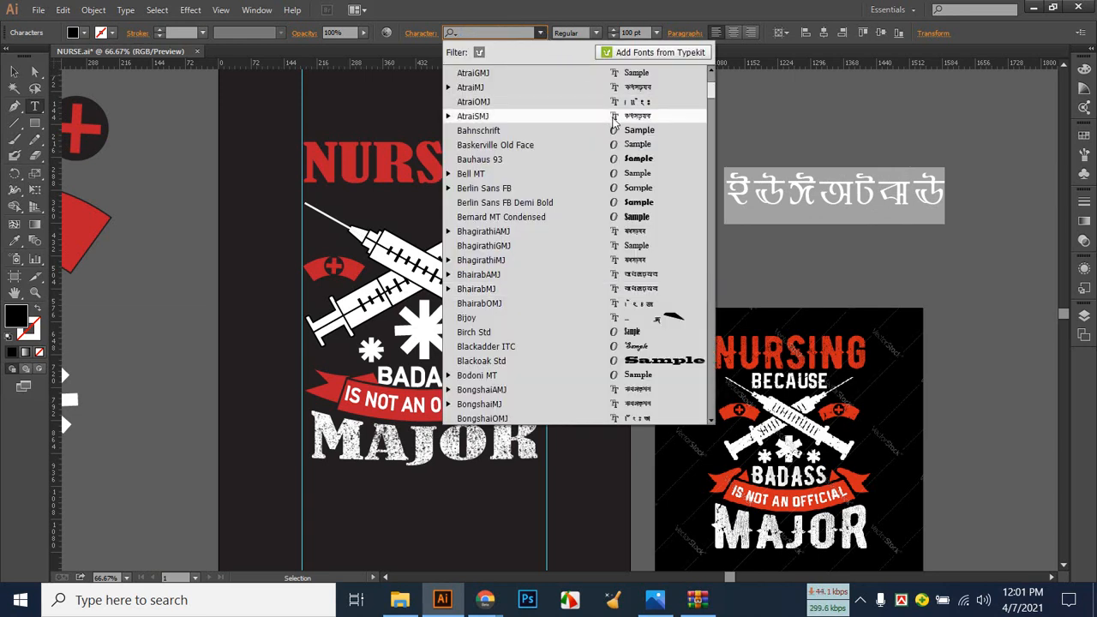
{"action": "left_click", "coordinate": [625, 134]}
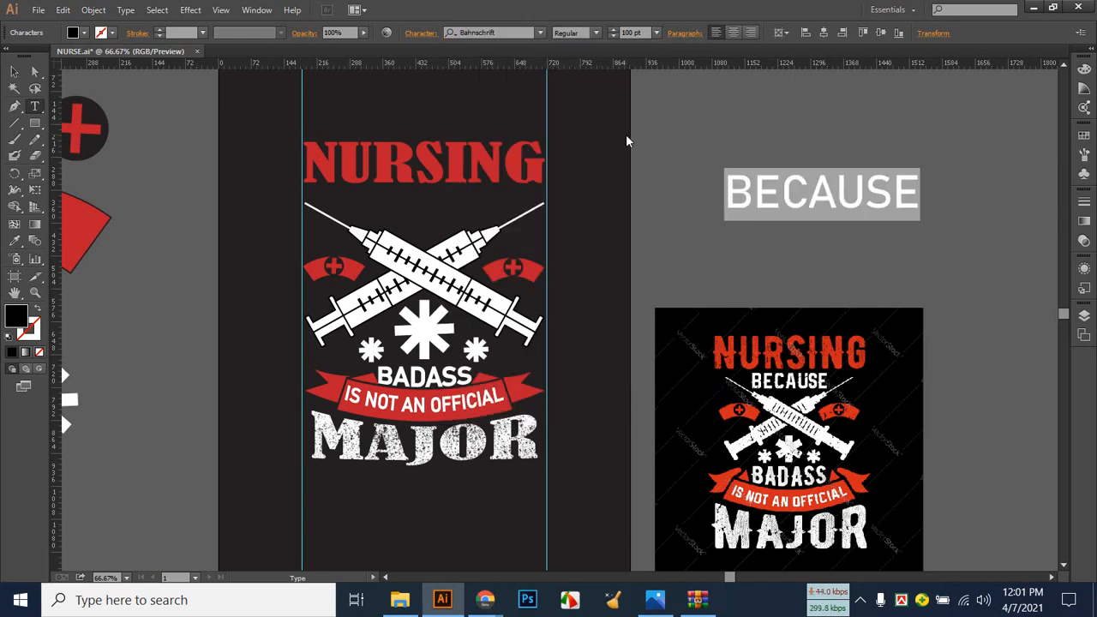
Scale the BECAUSE text down to about 63 pt and check which font styles it offers.
{"action": "left_click", "coordinate": [14, 72]}
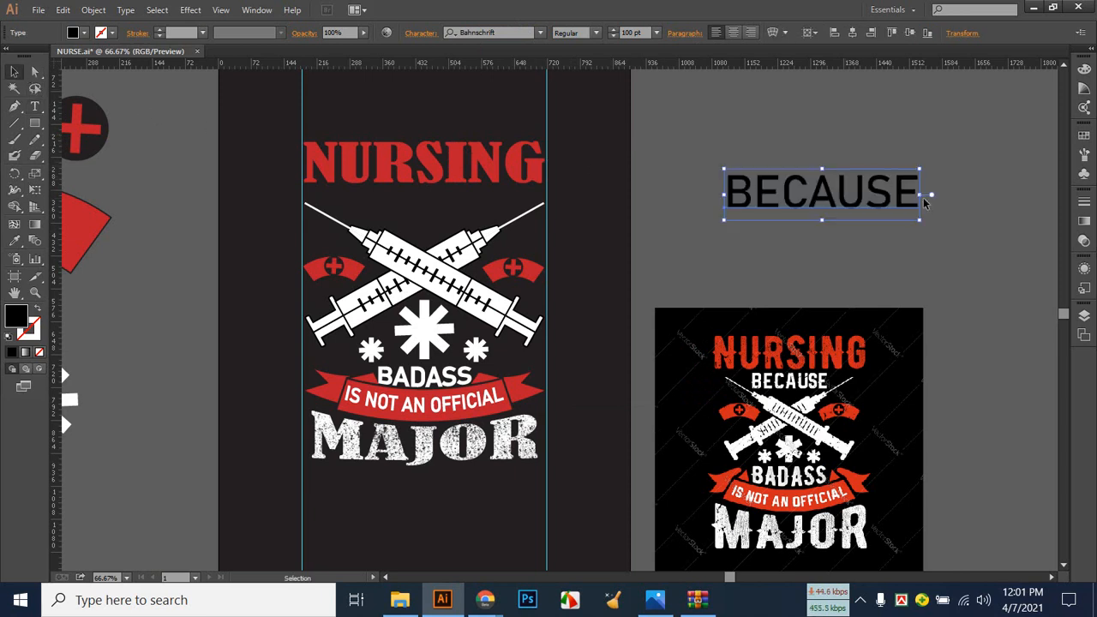
{"action": "left_click_drag", "start_coordinate": [918, 222], "coordinate": [813, 184]}
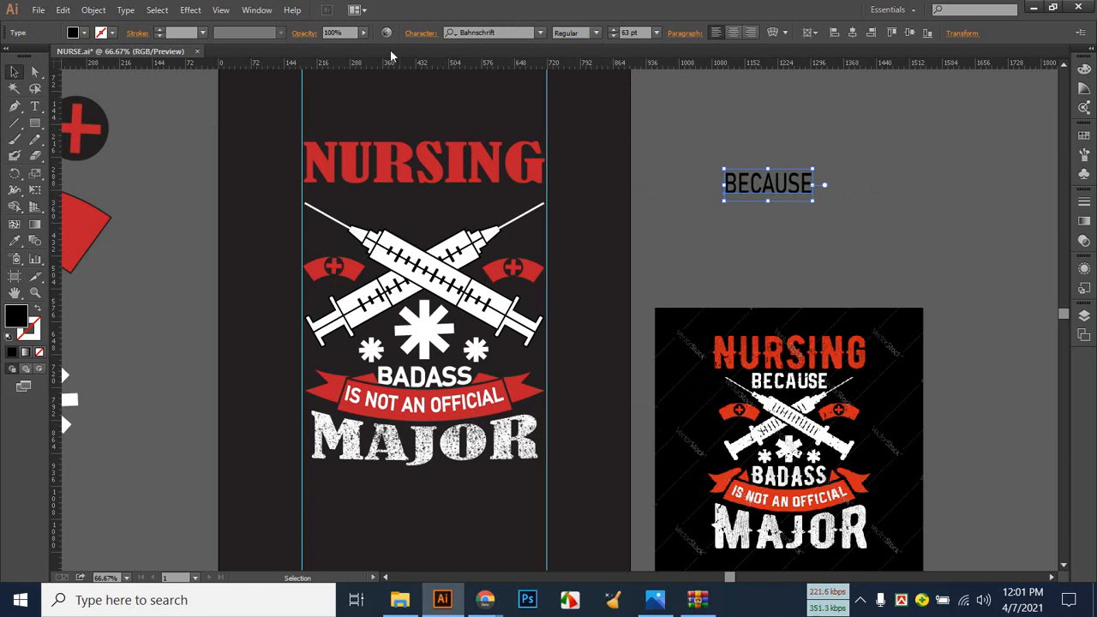
{"action": "left_click", "coordinate": [601, 35]}
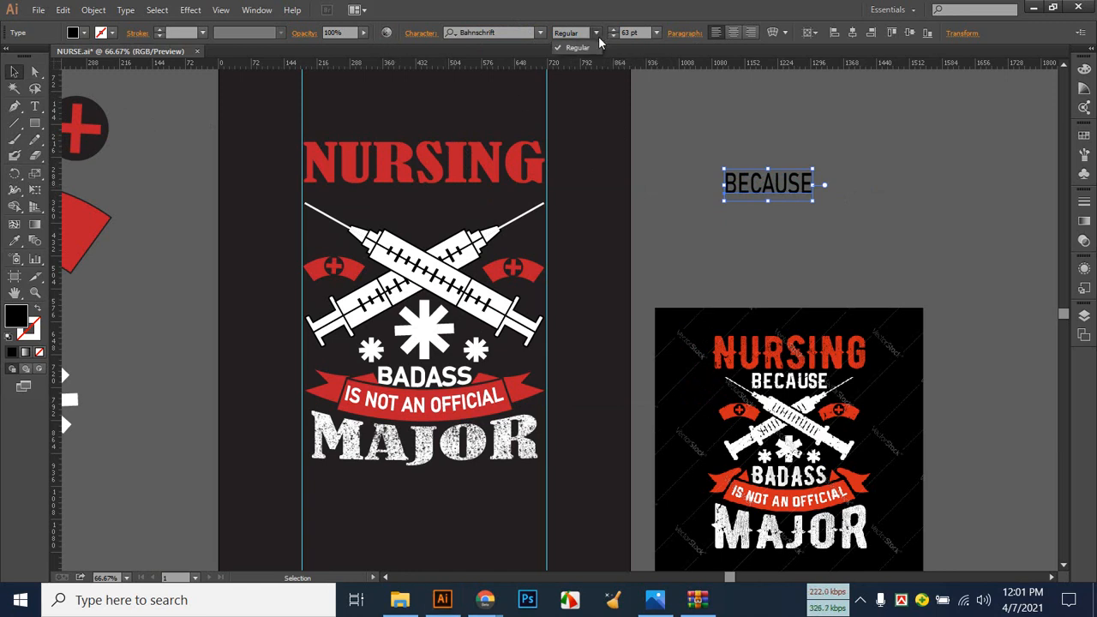
{"action": "left_click", "coordinate": [770, 187]}
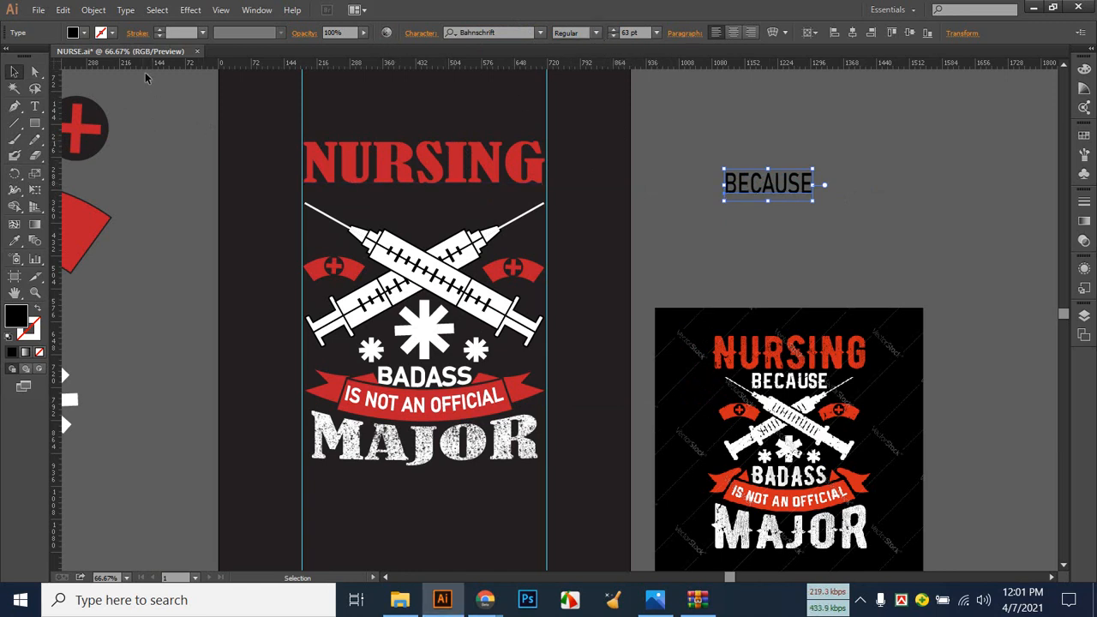
Give the BECAUSE text a white fill and a white 1 pt stroke.
{"action": "left_click", "coordinate": [84, 32]}
{"action": "left_click", "coordinate": [34, 59]}
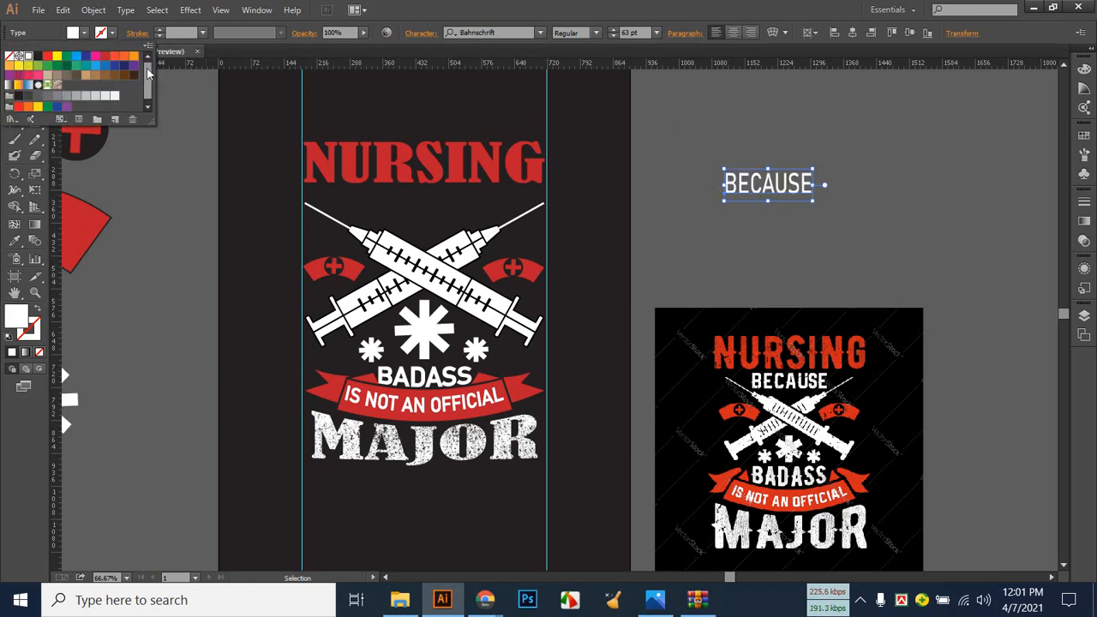
{"action": "left_click", "coordinate": [110, 33]}
{"action": "left_click", "coordinate": [111, 33]}
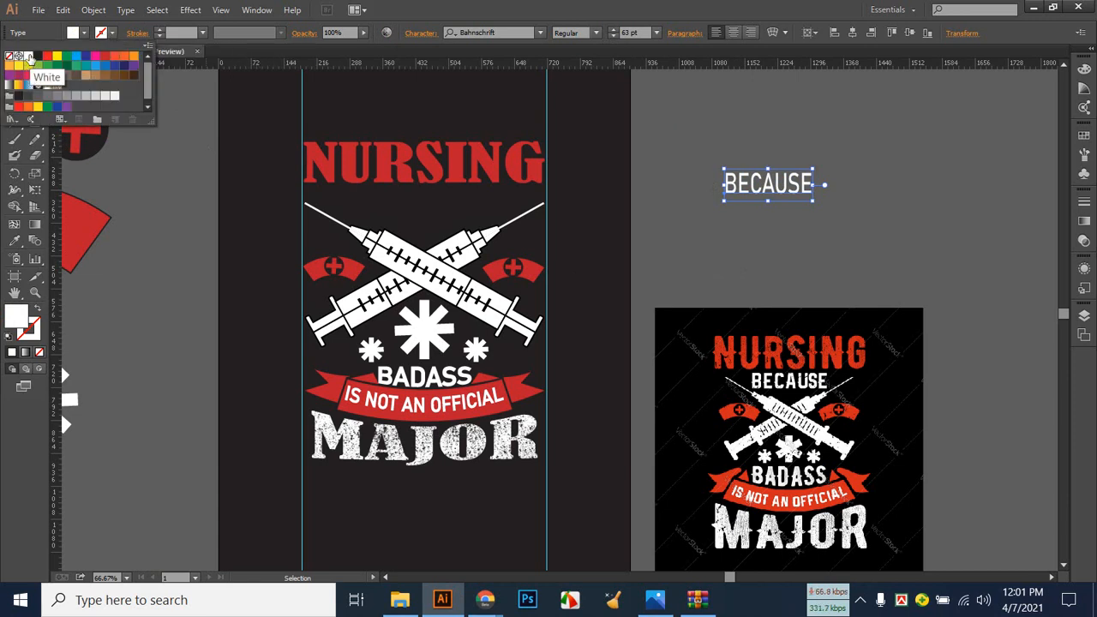
{"action": "left_click", "coordinate": [33, 58]}
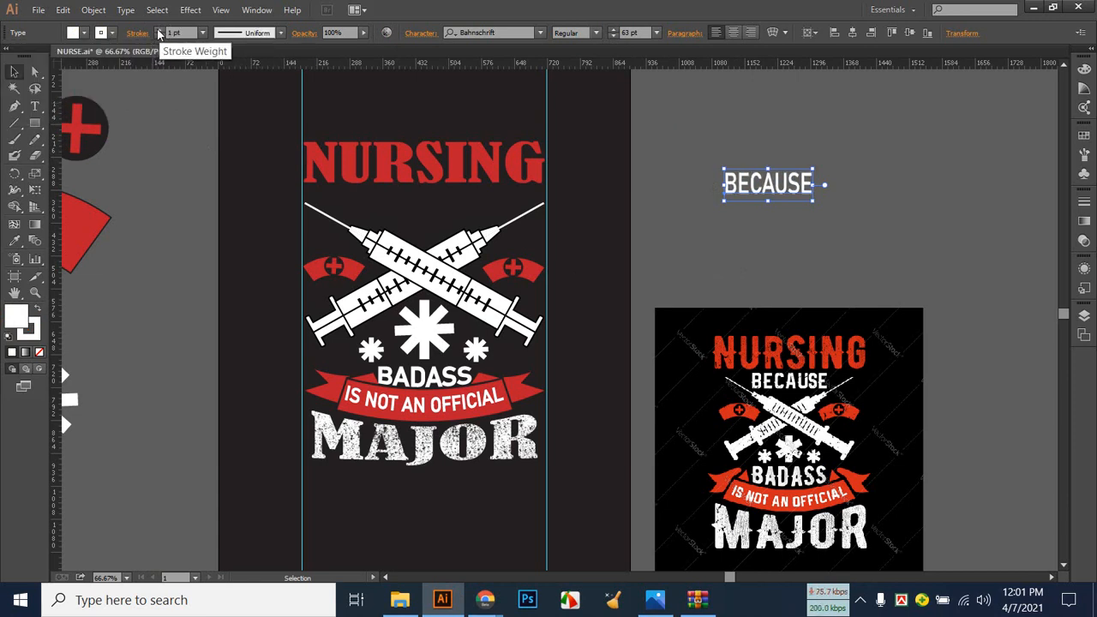
{"action": "left_click", "coordinate": [912, 208]}
Move the BECAUSE text between the NURSING heading and the syringes, enlarge it to about 70 pt and extend its upper edge slightly.
{"action": "left_click_drag", "start_coordinate": [798, 185], "coordinate": [500, 225]}
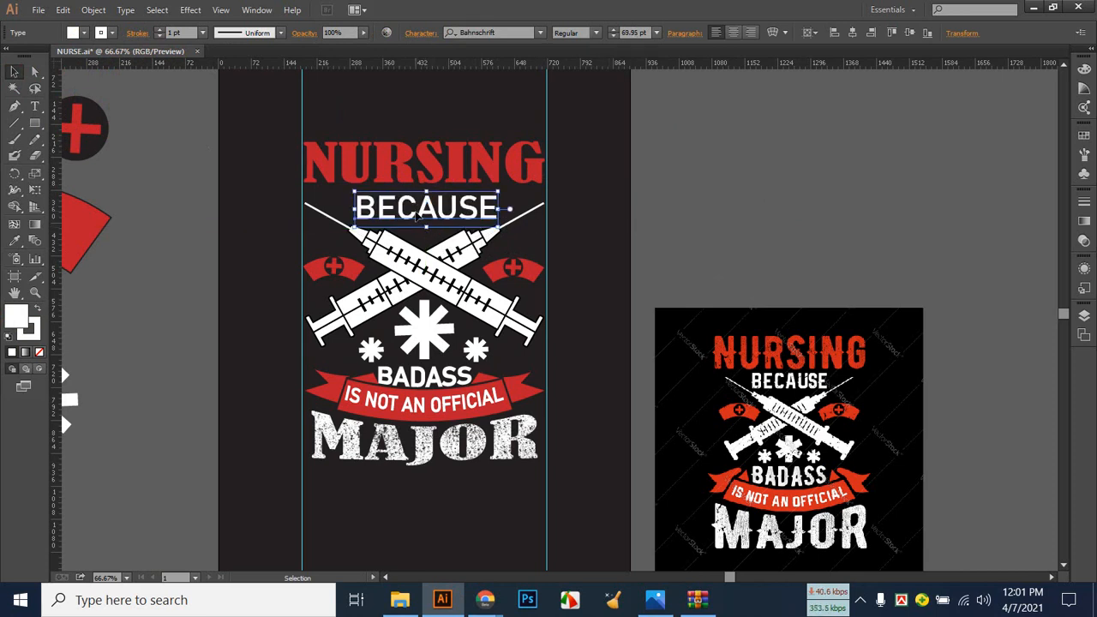
{"action": "left_click_drag", "start_coordinate": [427, 193], "coordinate": [429, 187]}
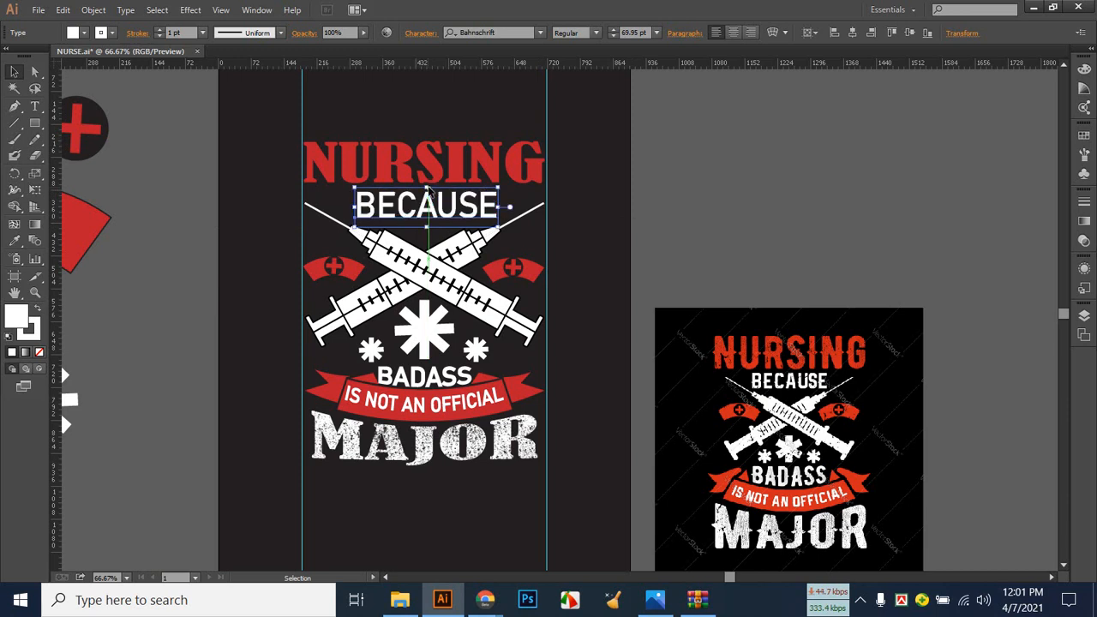
{"action": "left_click", "coordinate": [564, 217]}
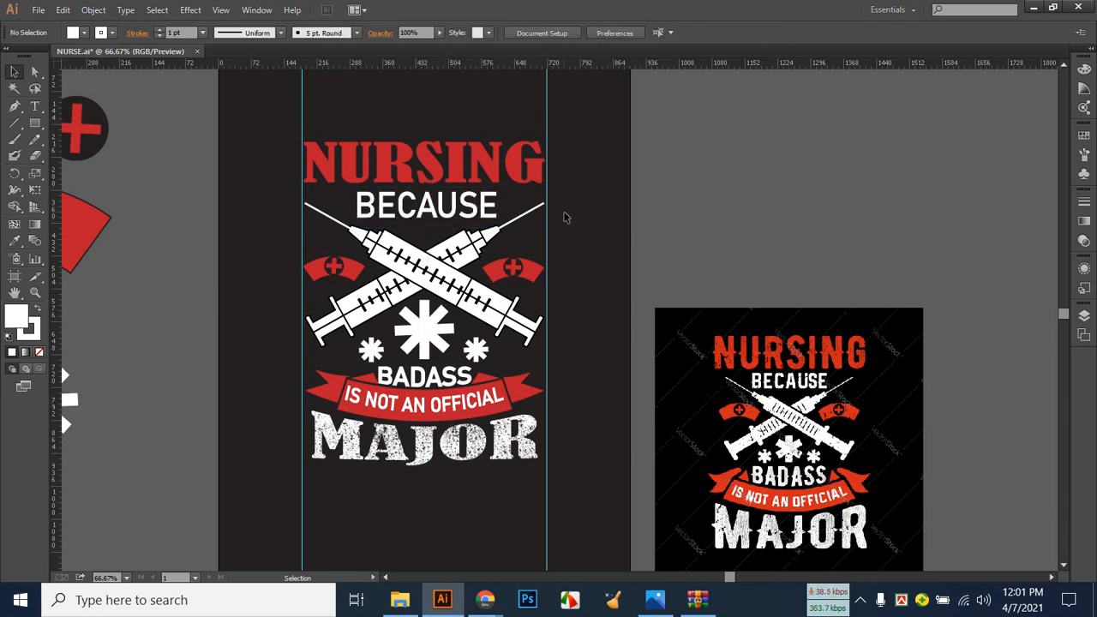
Stretch the BECAUSE text downward toward the syringes, to about 92 pt.
{"action": "left_click", "coordinate": [418, 225]}
{"action": "left_click_drag", "start_coordinate": [423, 226], "coordinate": [426, 231]}
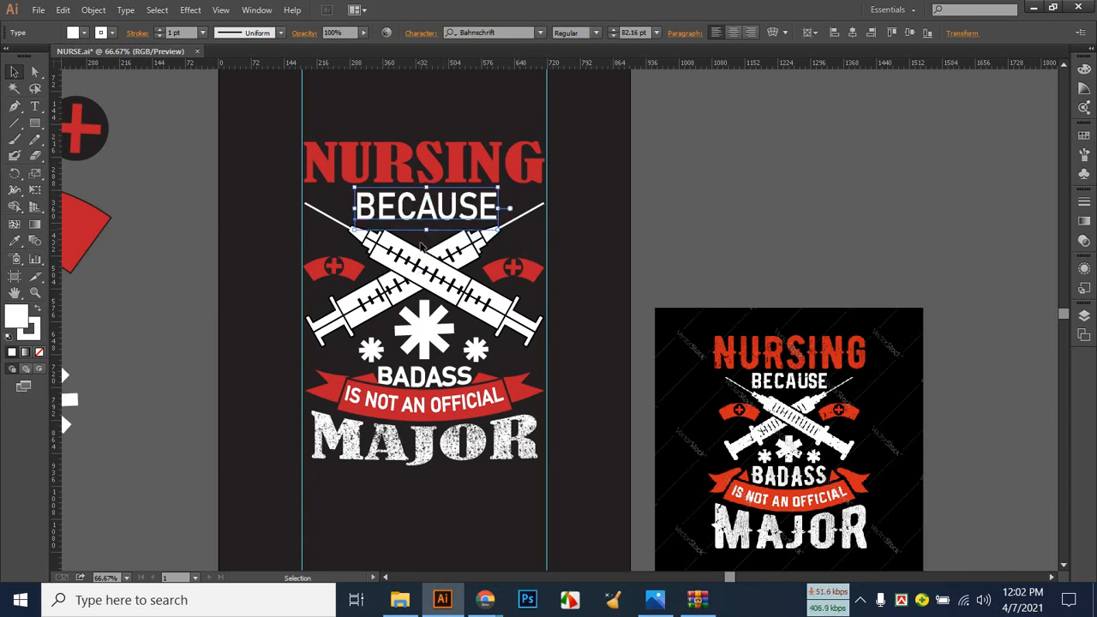
{"action": "left_click_drag", "start_coordinate": [426, 232], "coordinate": [427, 239]}
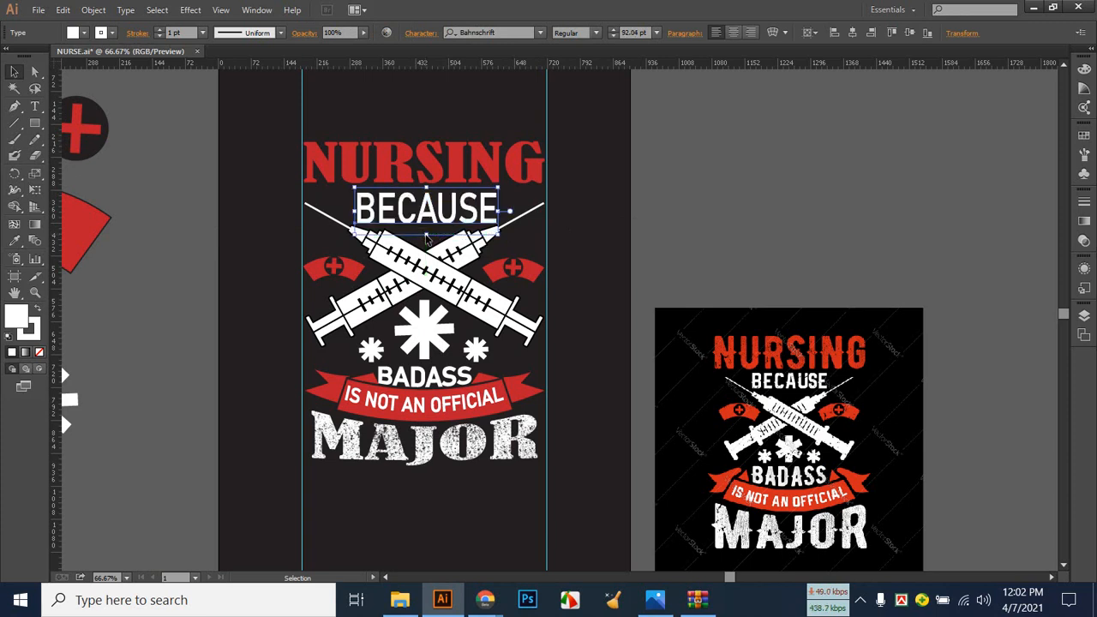
{"action": "left_click", "coordinate": [516, 244]}
Centre the BECAUSE text and the NURSING heading horizontally on the artboard.
{"action": "left_click", "coordinate": [481, 220]}
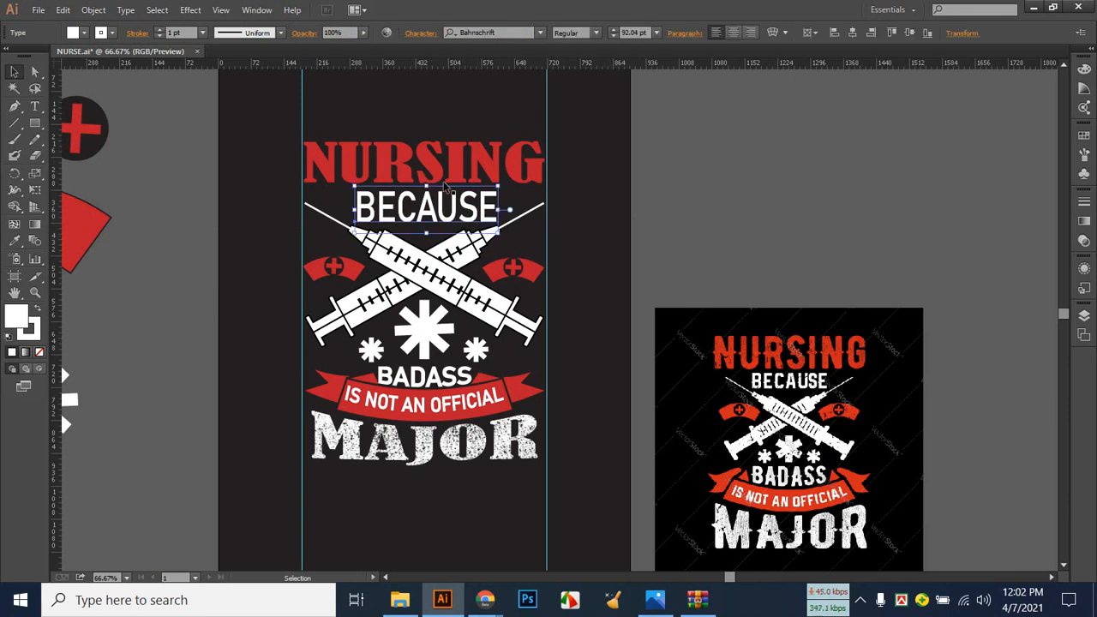
{"action": "left_click", "coordinate": [852, 34]}
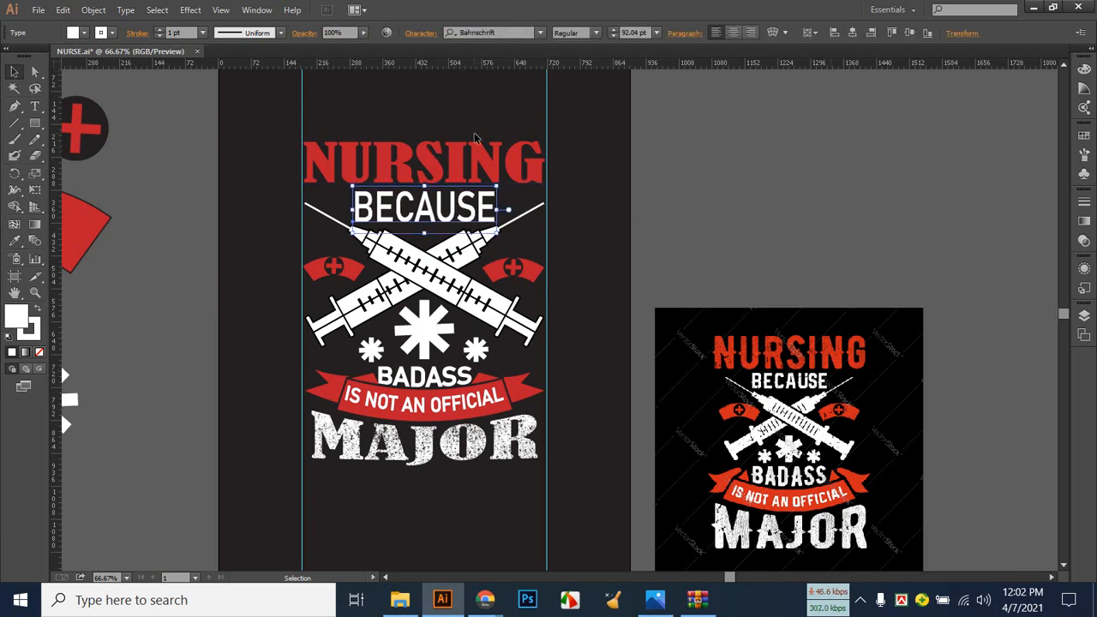
{"action": "left_click", "coordinate": [488, 154]}
{"action": "left_click", "coordinate": [853, 33]}
{"action": "left_click", "coordinate": [572, 226]}
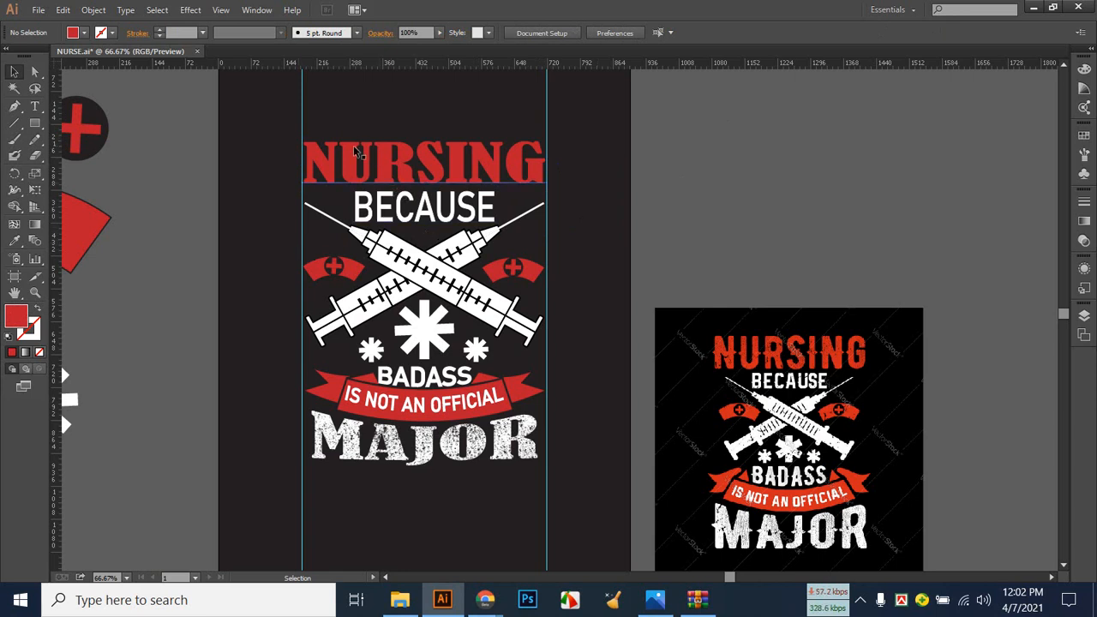
Group the whole design and enlarge it proportionally from its centre to about 804 px wide and 1079 px high.
{"action": "left_click_drag", "start_coordinate": [286, 128], "coordinate": [551, 479]}
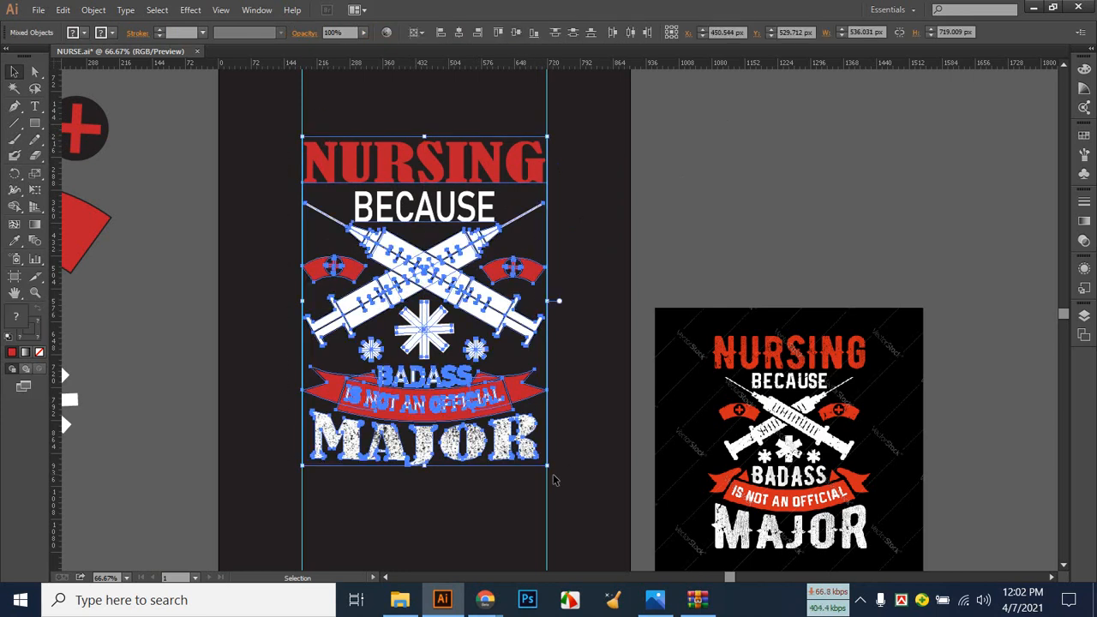
{"action": "key", "text": "ctrl+g"}
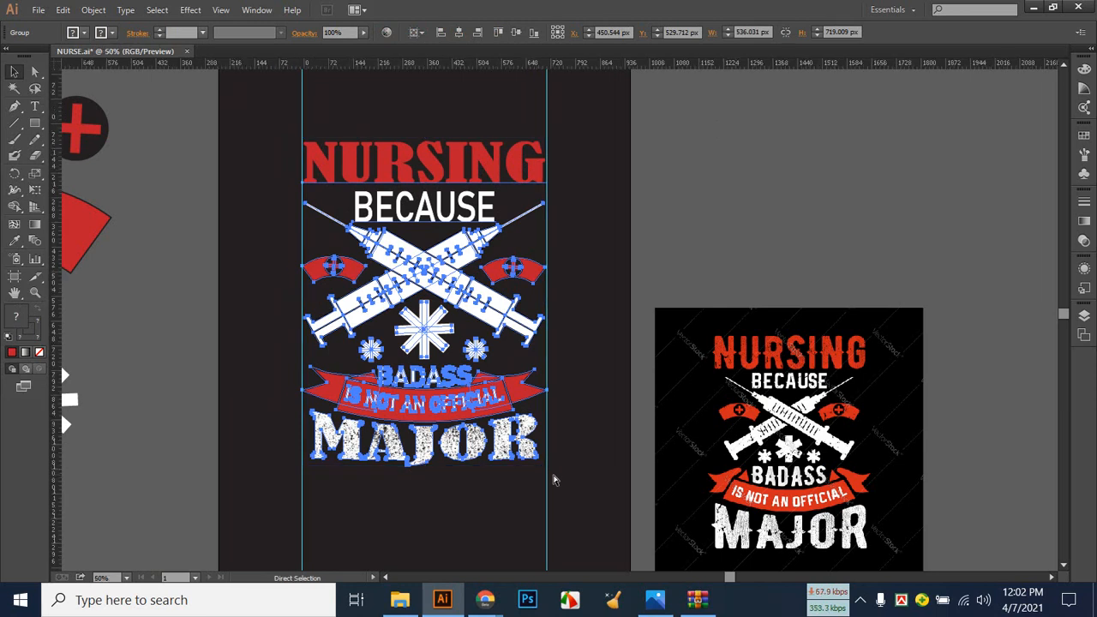
{"action": "key", "text": "ctrl+minus"}
{"action": "key", "text": "ctrl+minus"}
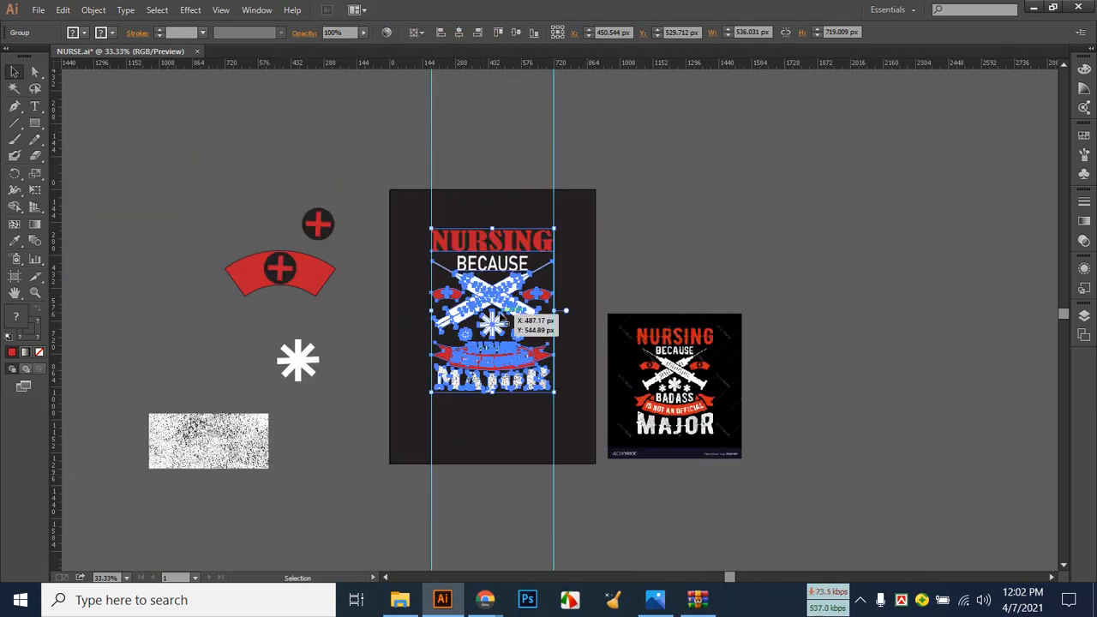
{"action": "key", "text": "shift"}
{"action": "left_click_drag", "start_coordinate": [431, 230], "coordinate": [393, 189]}
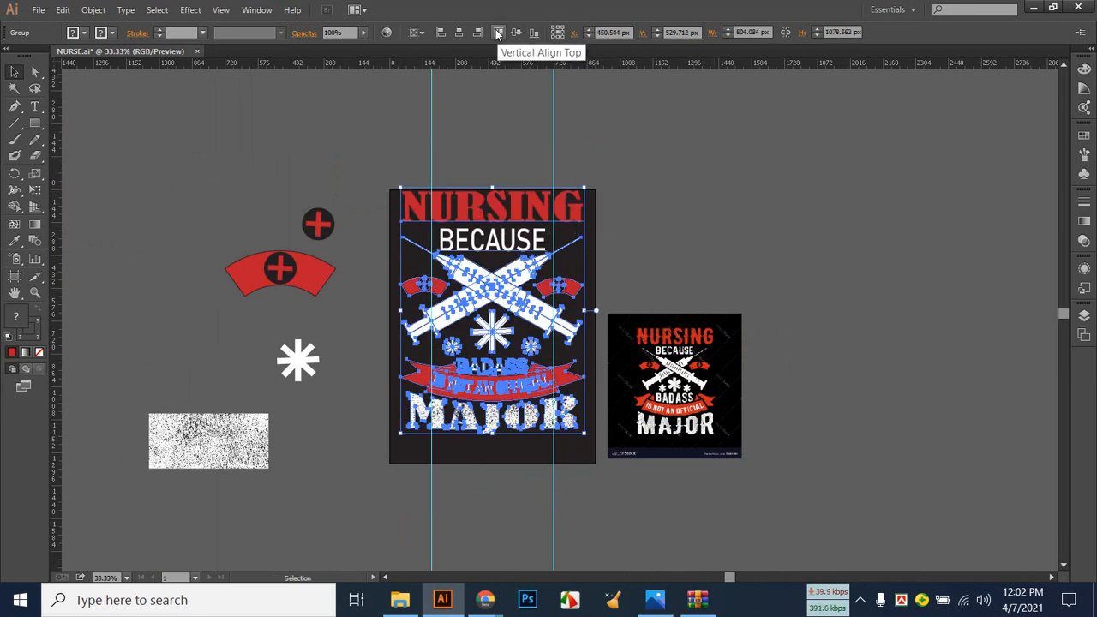
Centre the grouped design horizontally and vertically on the artboard.
{"action": "left_click", "coordinate": [463, 32]}
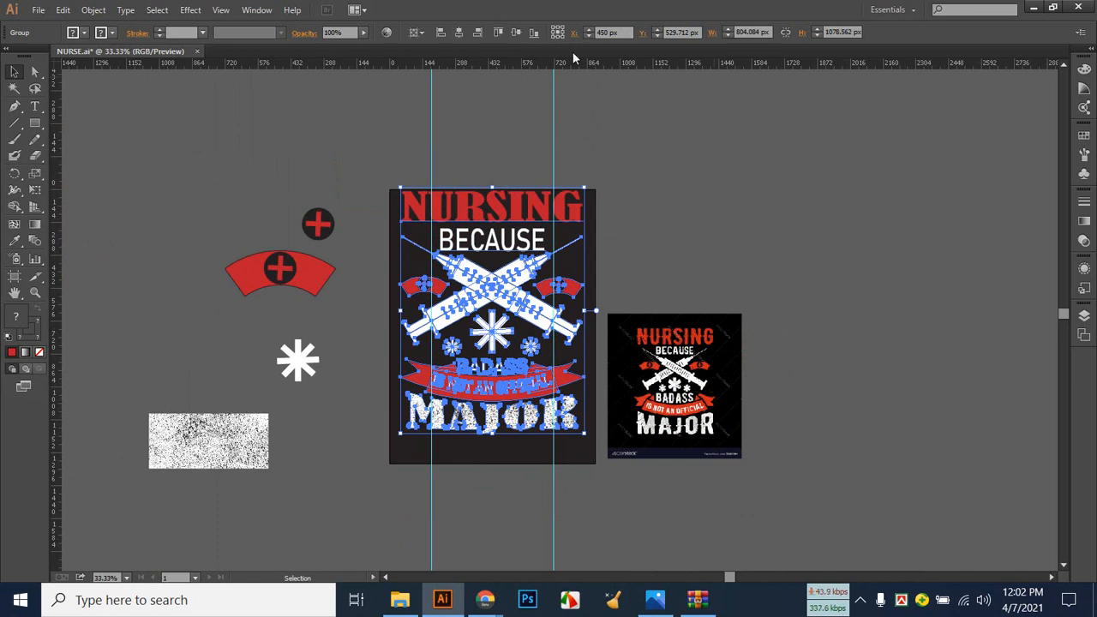
{"action": "left_click", "coordinate": [516, 31]}
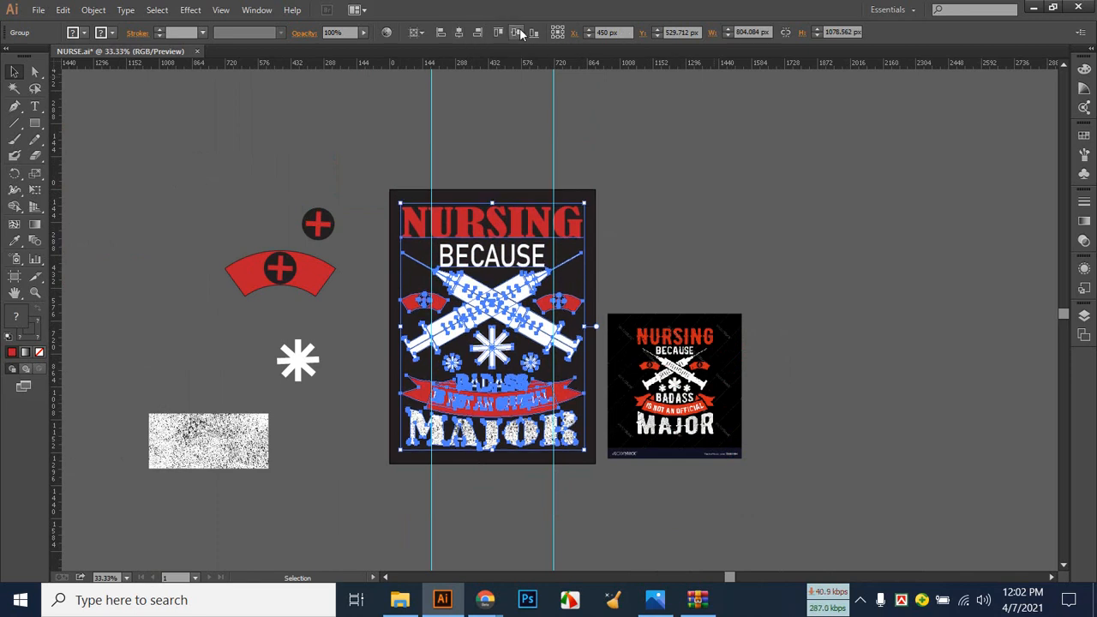
{"action": "left_click", "coordinate": [708, 200]}
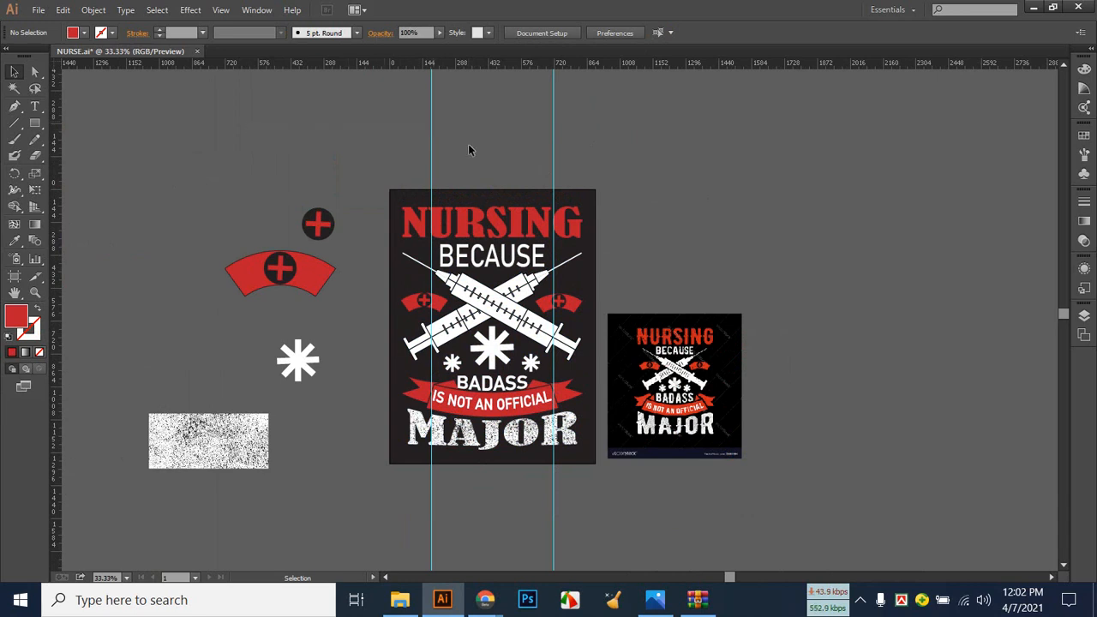
Hide the rulers and the two vertical guides.
{"action": "right_click", "coordinate": [433, 125]}
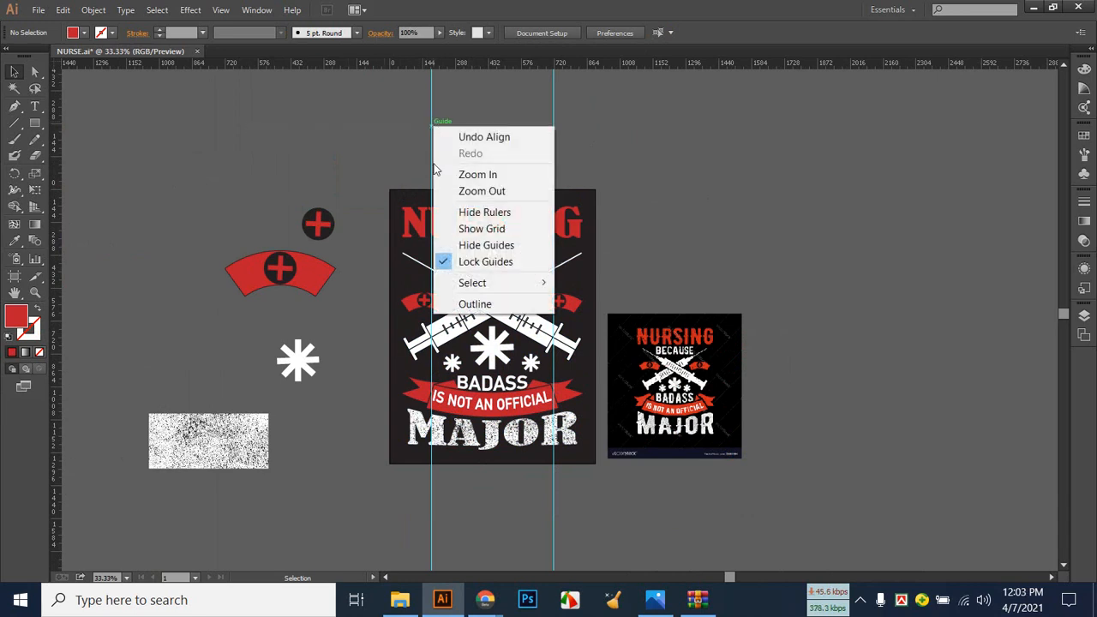
{"action": "left_click", "coordinate": [485, 212]}
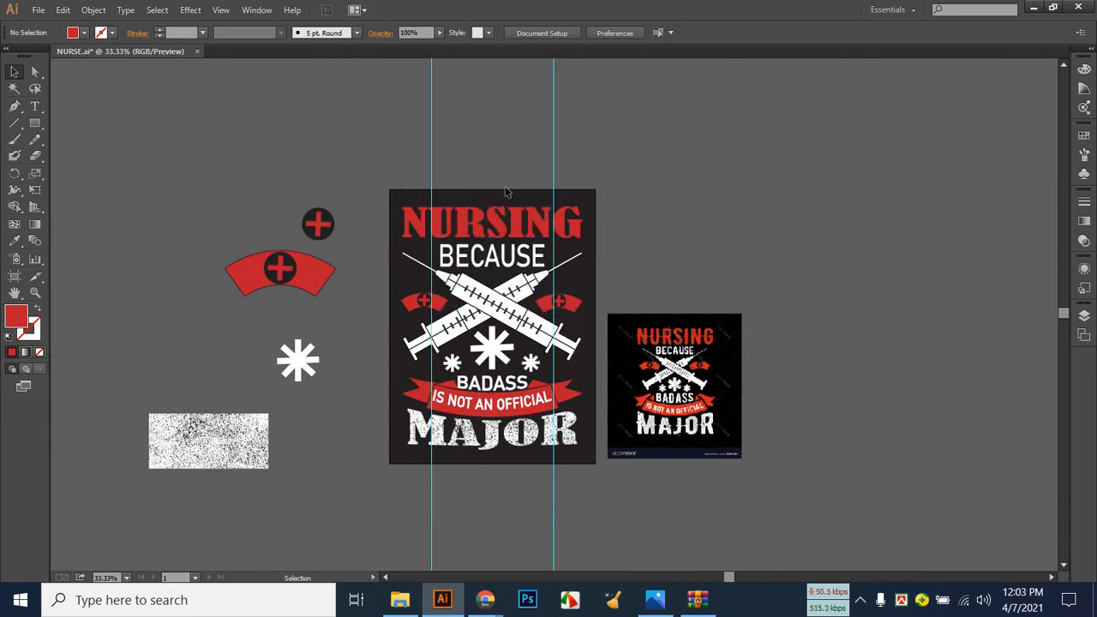
{"action": "right_click", "coordinate": [434, 143]}
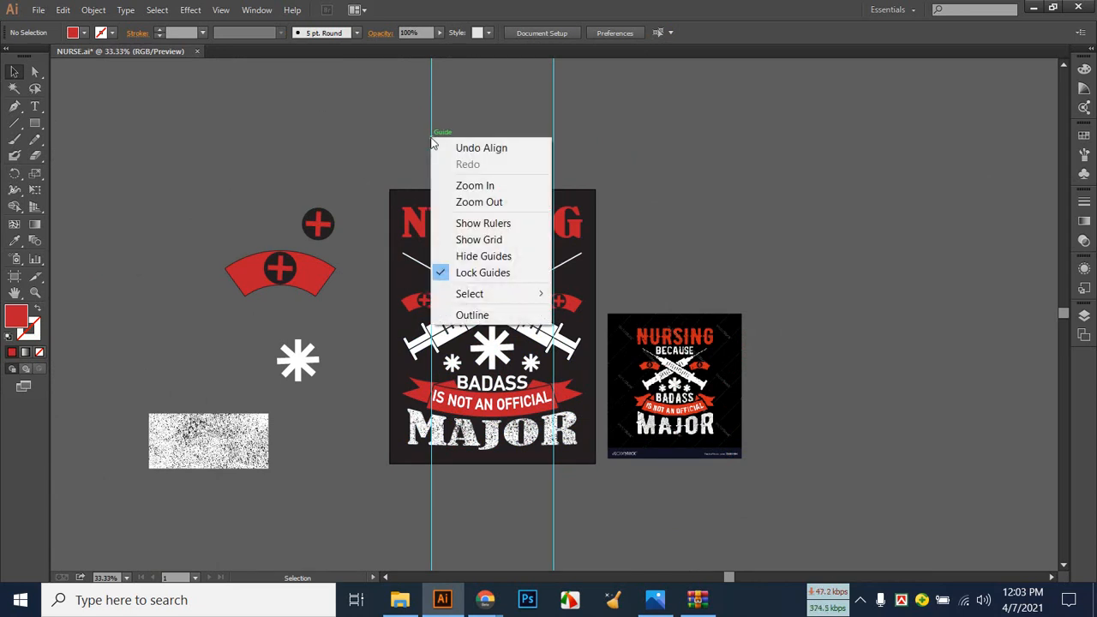
{"action": "left_click", "coordinate": [493, 257]}
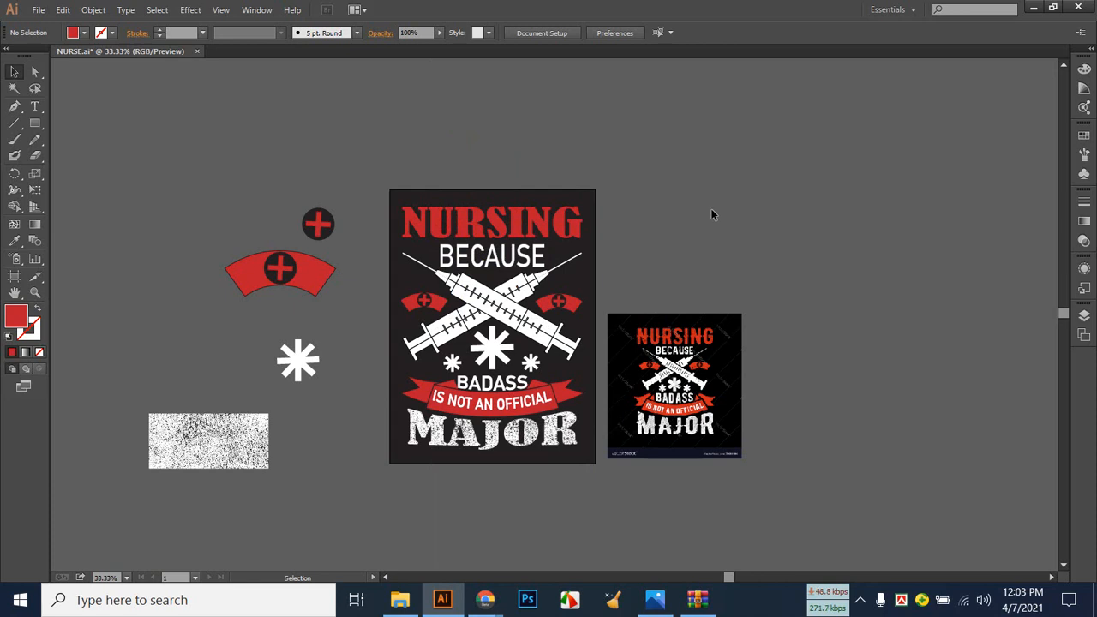
Delete the reference image and the leftover cross, cap, asterisk and texture pieces beside the artboard.
{"action": "left_click", "coordinate": [680, 403]}
{"action": "key", "text": "Delete"}
{"action": "left_click_drag", "start_coordinate": [195, 144], "coordinate": [359, 527]}
{"action": "key", "text": "Delete"}
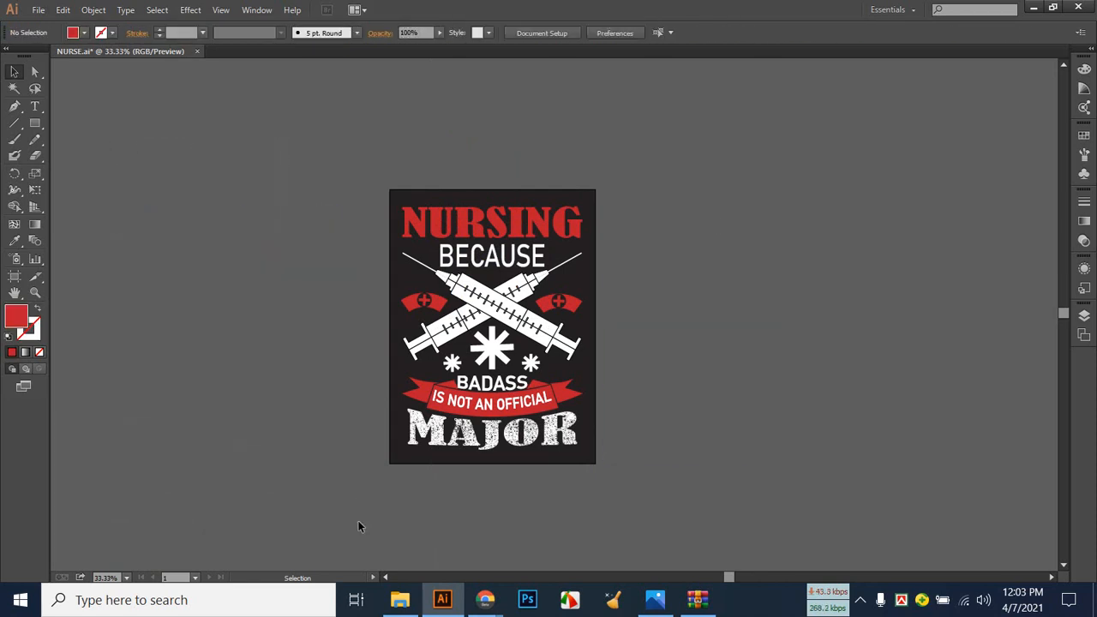
Examine the finished nursing design on the artboard from afar and close up.
{"action": "key", "text": "ctrl+minus"}
{"action": "key", "text": "ctrl+minus"}
{"action": "key", "text": "ctrl+minus"}
{"action": "key", "text": "ctrl+minus"}
{"action": "key", "text": "ctrl+minus"}
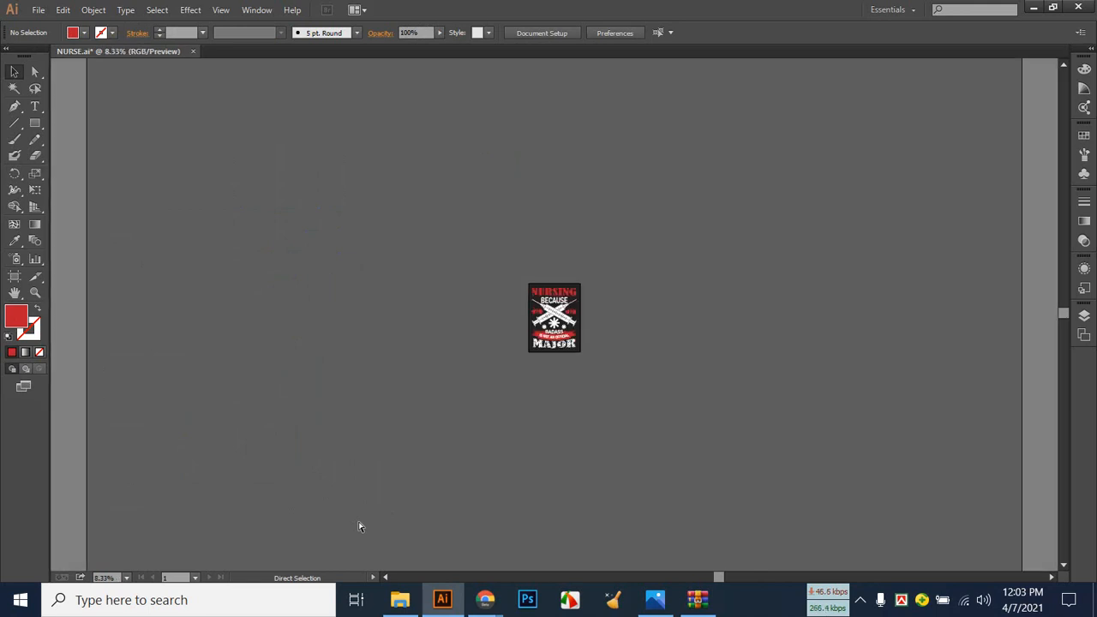
{"action": "key", "text": "ctrl+plus"}
{"action": "key", "text": "ctrl+plus"}
{"action": "key", "text": "ctrl+plus"}
{"action": "key", "text": "ctrl+plus"}
{"action": "key", "text": "ctrl+plus"}
{"action": "key", "text": "ctrl+plus"}
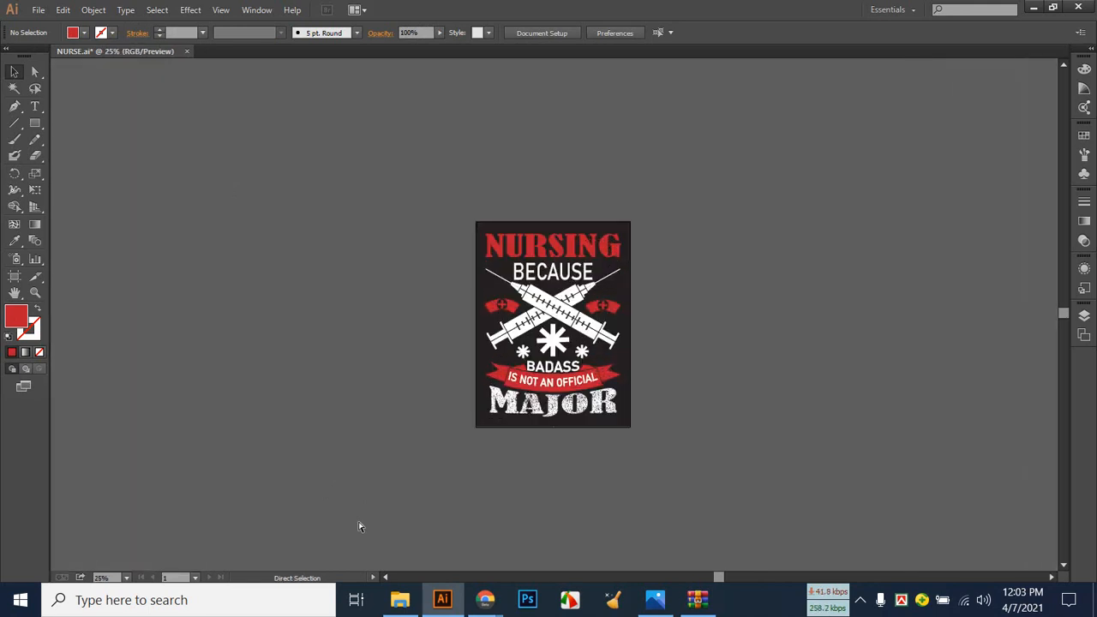
{"action": "key", "text": "ctrl+plus"}
{"action": "key", "text": "ctrl+plus"}
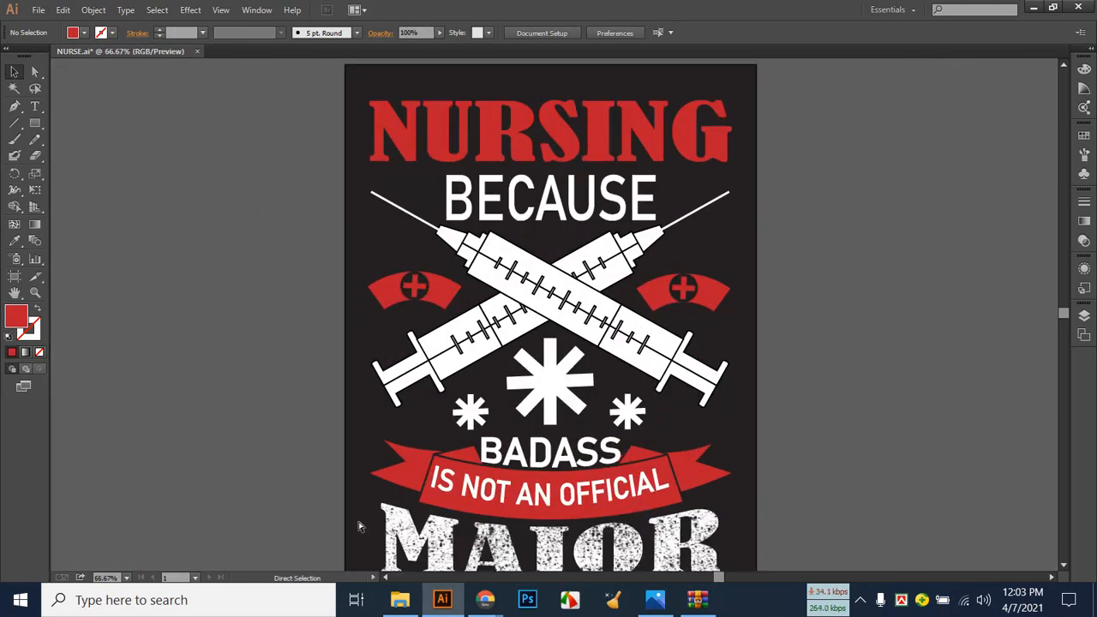
{"action": "key", "text": "ctrl+minus"}
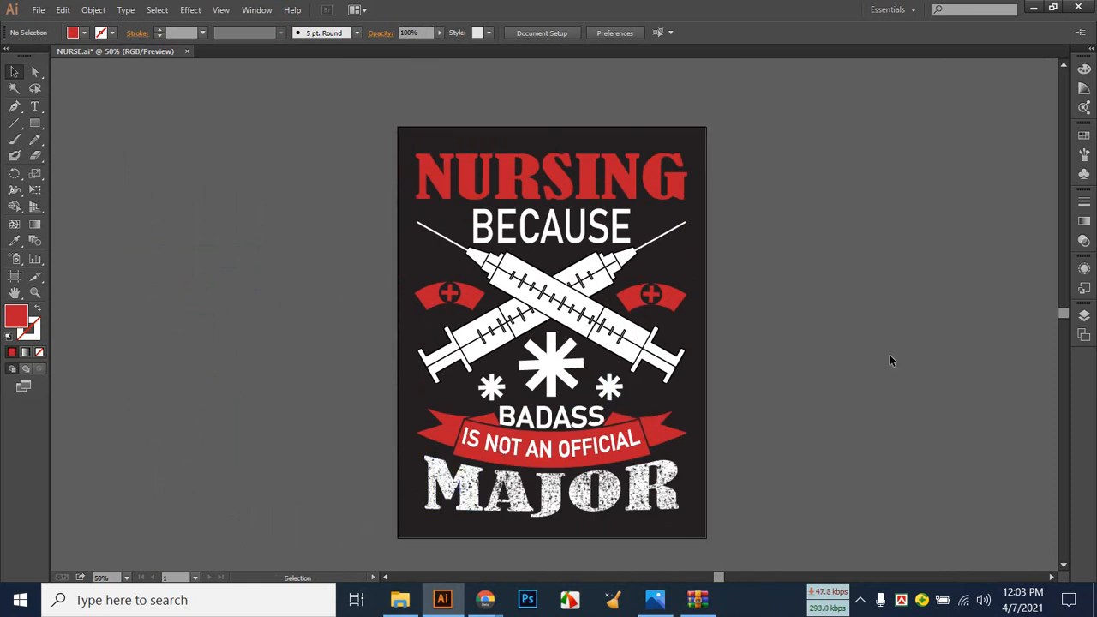
{"action": "left_click", "coordinate": [39, 11]}
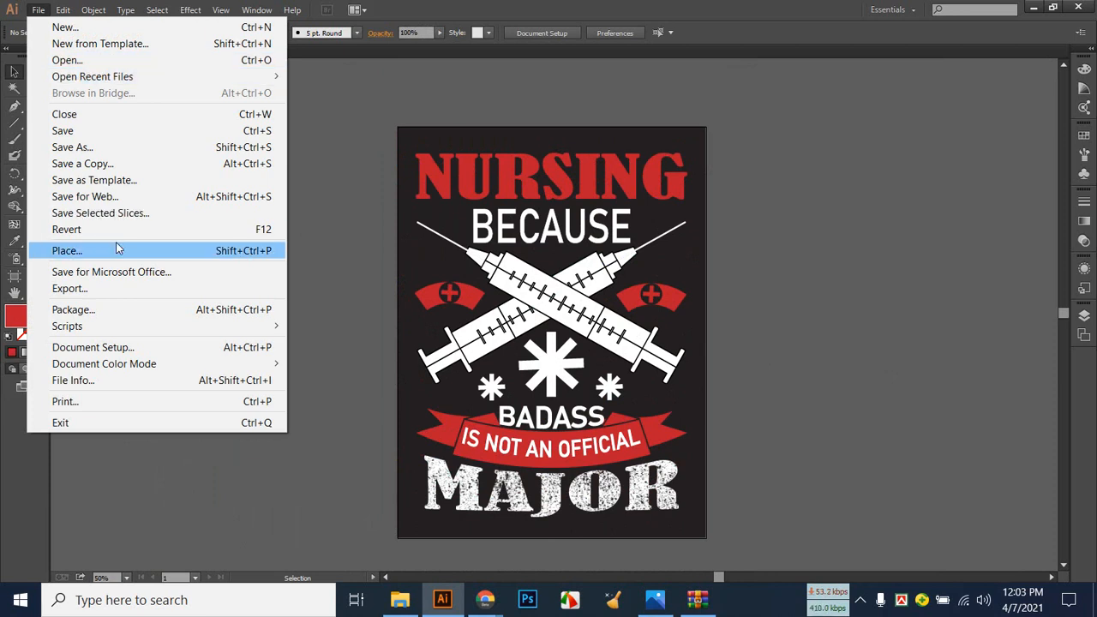
{"action": "left_click", "coordinate": [113, 147]}
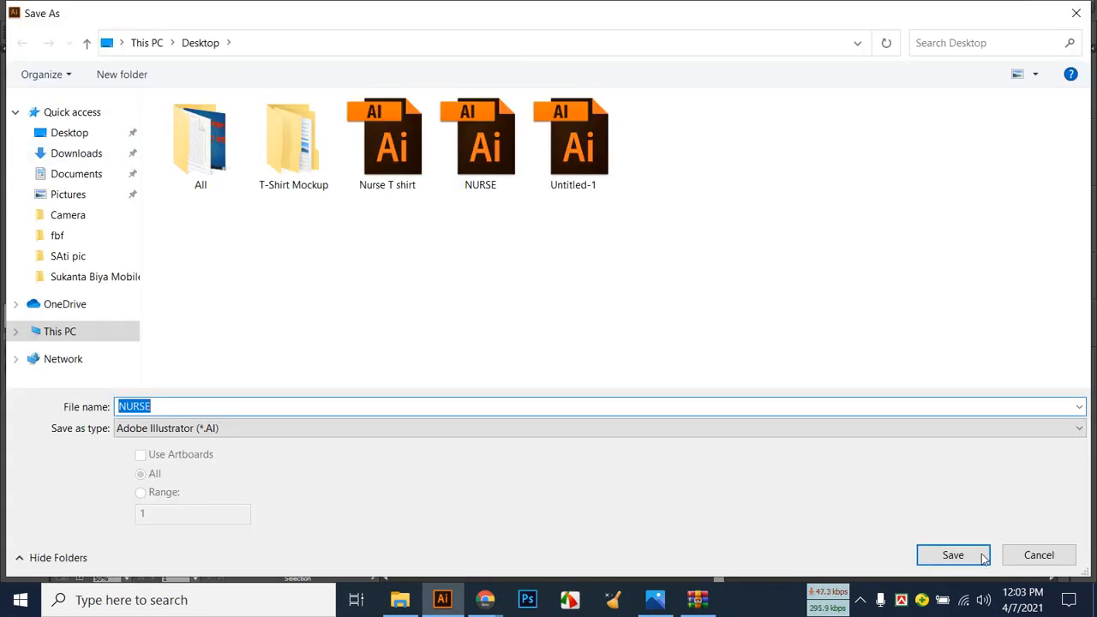
{"action": "left_click", "coordinate": [1029, 558]}
Save the document and export the design to the desktop as a 300 ppi PNG with transparent background, named NURSE-PNG.
{"action": "key", "text": "ctrl"}
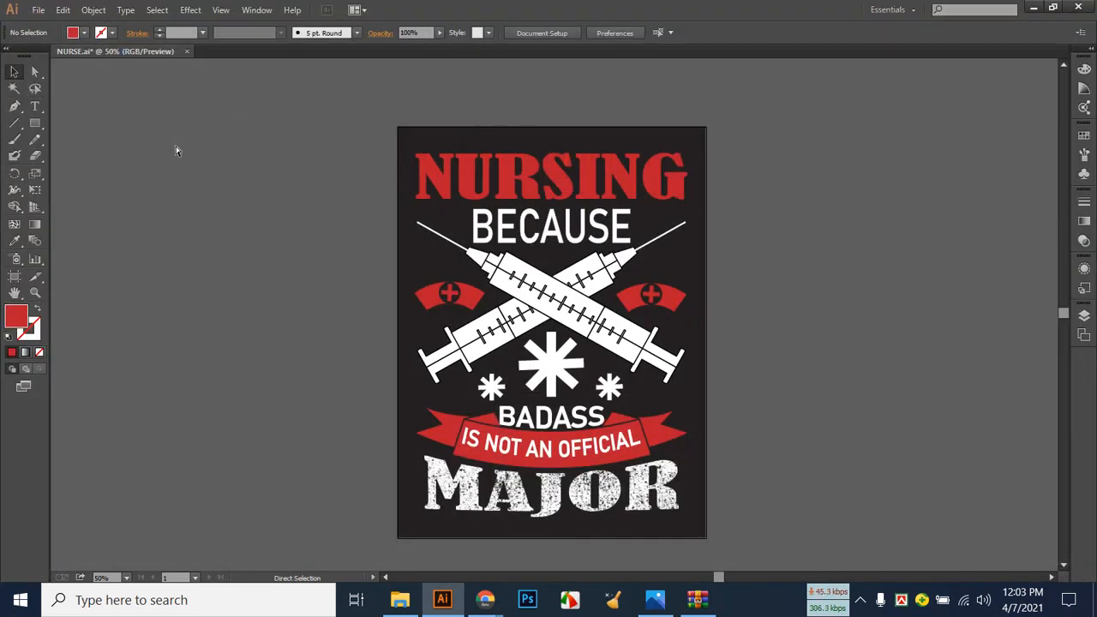
{"action": "left_click", "coordinate": [39, 11]}
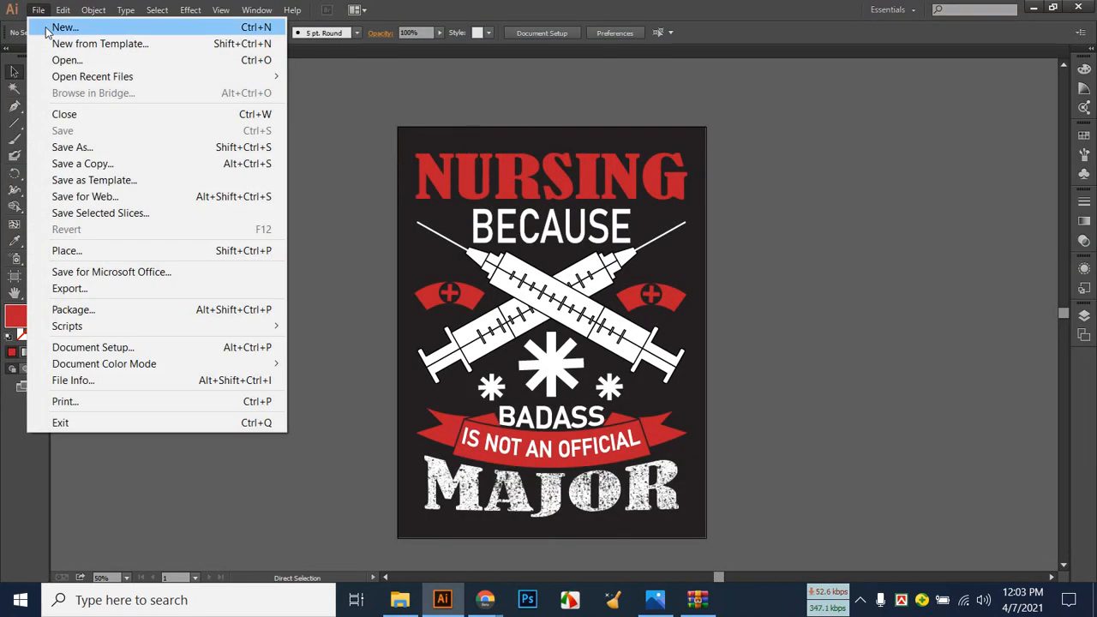
{"action": "left_click", "coordinate": [92, 286]}
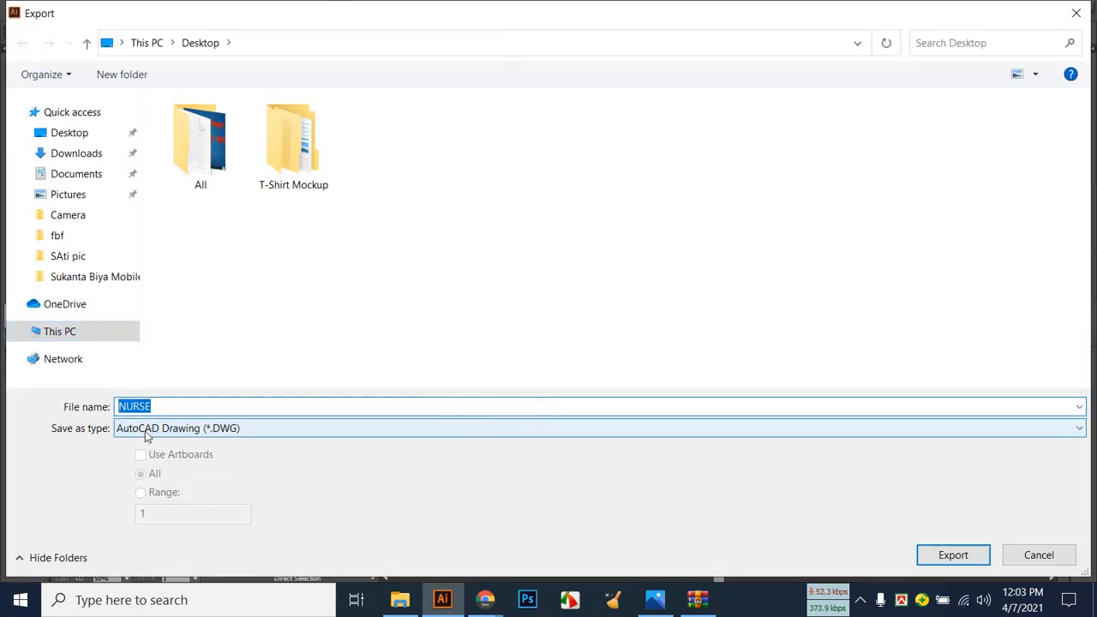
{"action": "left_click", "coordinate": [148, 431]}
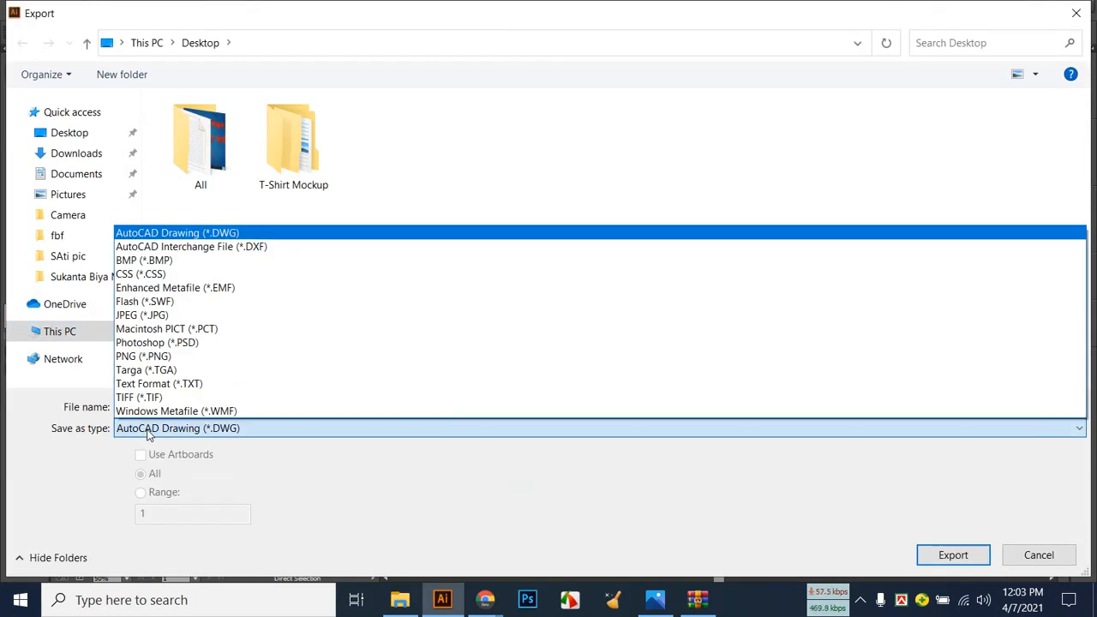
{"action": "left_click", "coordinate": [183, 359]}
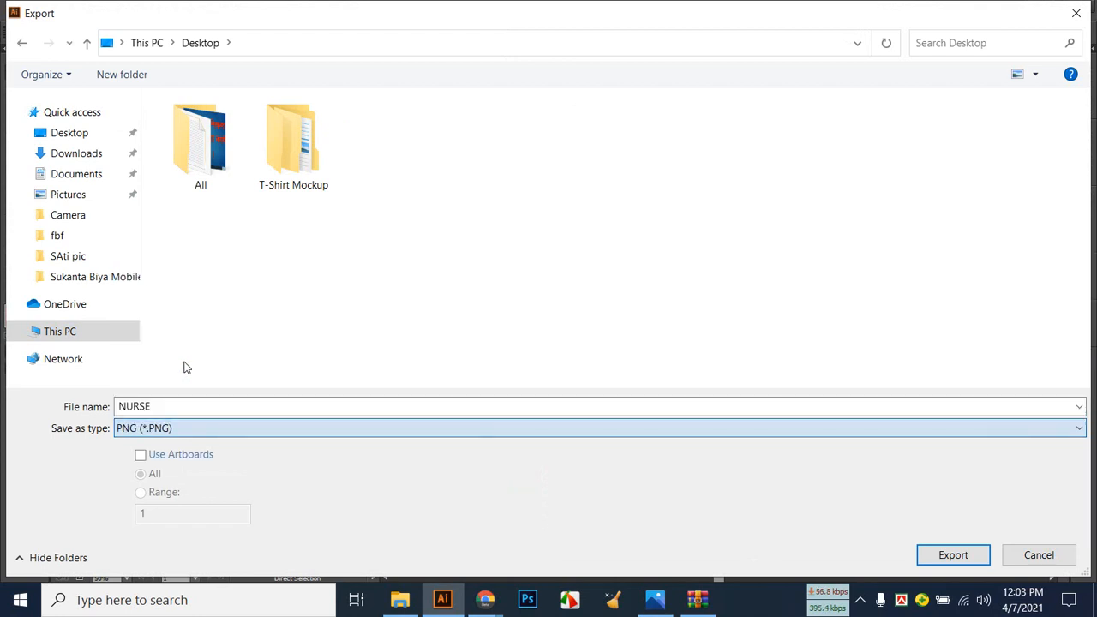
{"action": "left_click", "coordinate": [174, 406]}
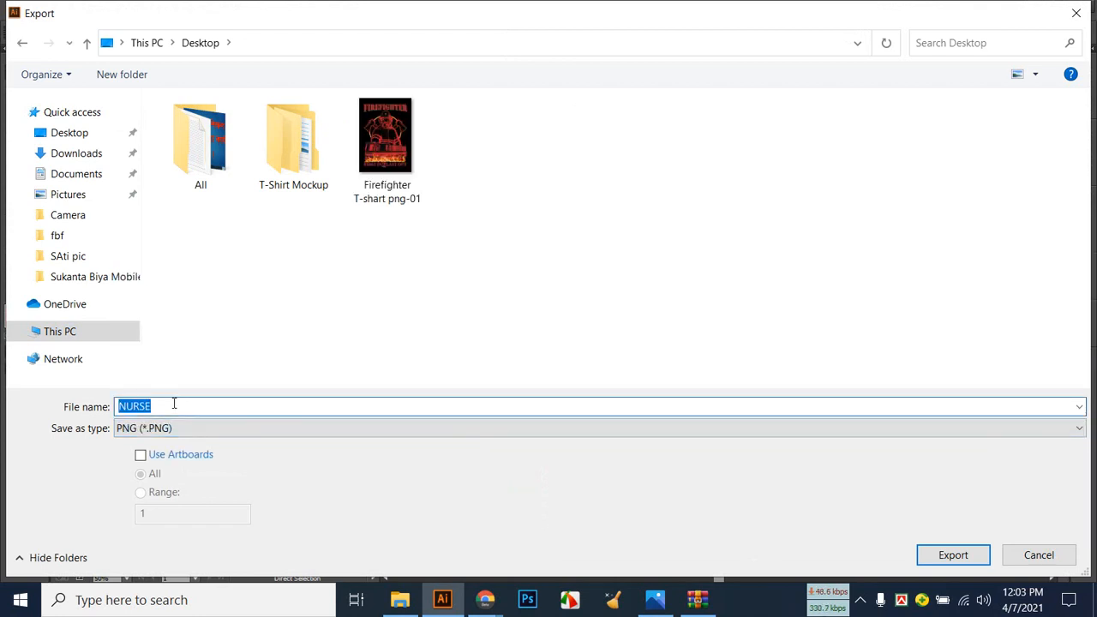
{"action": "left_click", "coordinate": [174, 406]}
{"action": "type", "text": "-P"}
{"action": "left_click", "coordinate": [984, 556]}
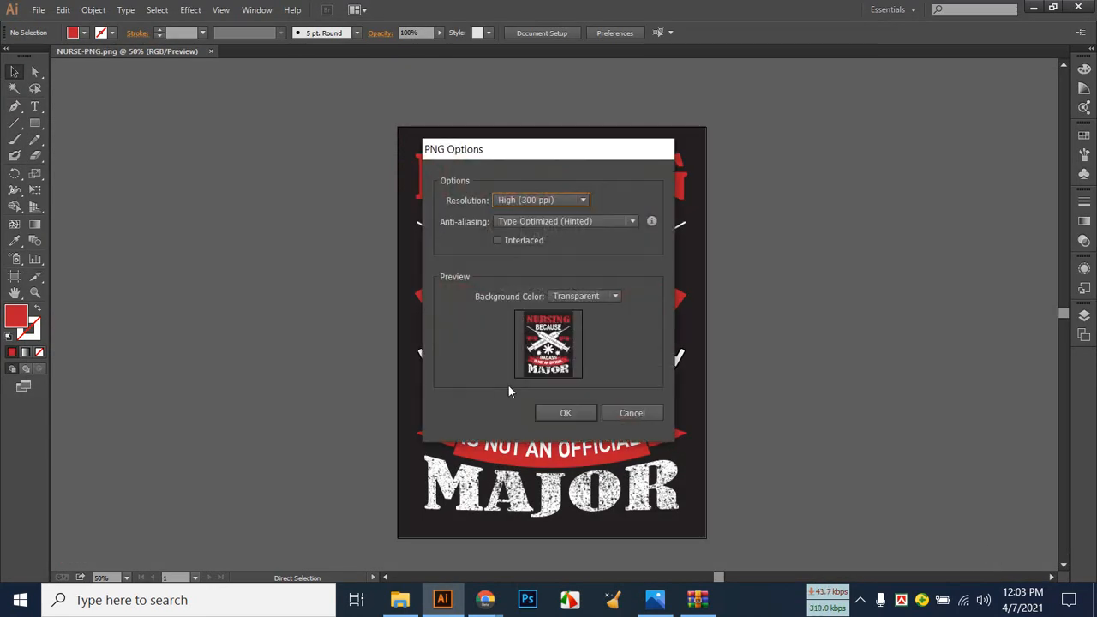
{"action": "left_click", "coordinate": [589, 413]}
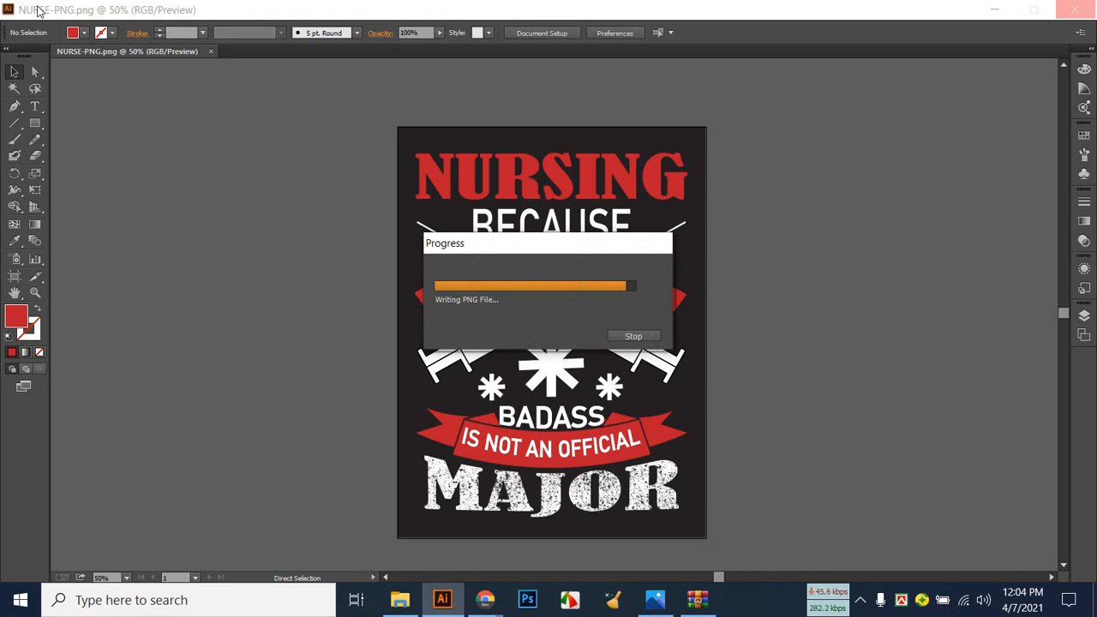
Export the design to the desktop as an RGB JPEG named NURSE-JPEG, using artboards, at maximum quality and 300 ppi.
{"action": "left_click", "coordinate": [39, 10]}
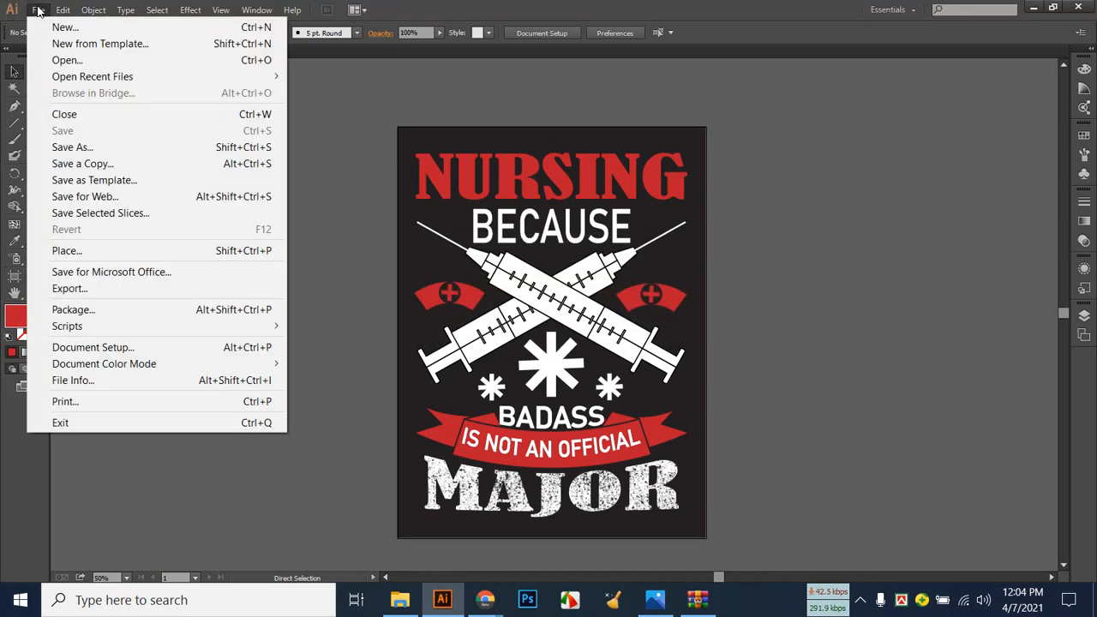
{"action": "left_click", "coordinate": [89, 288]}
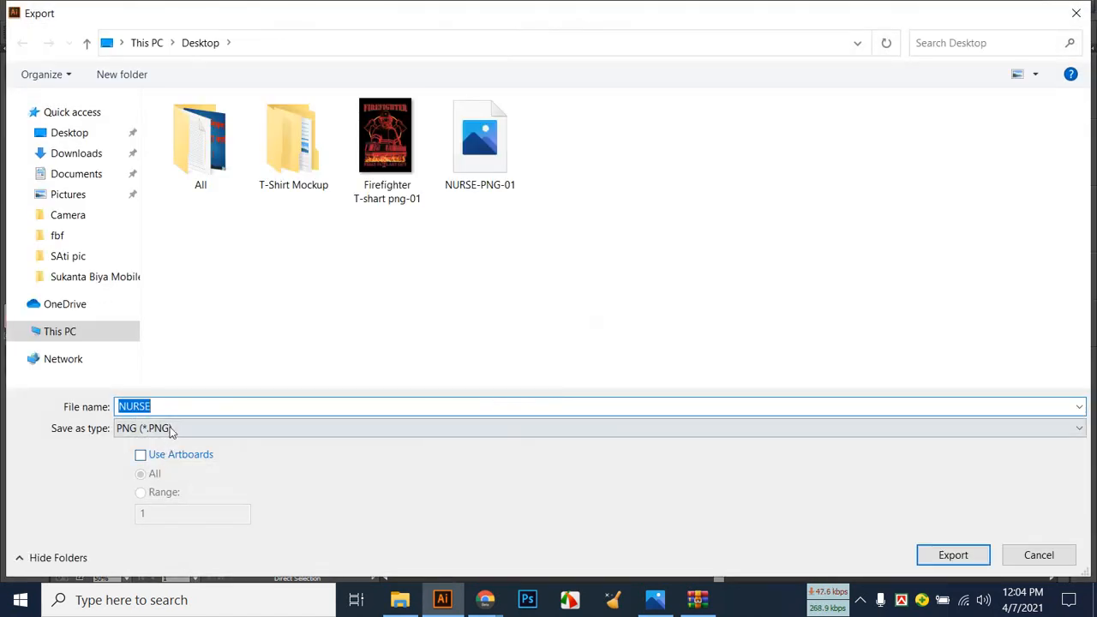
{"action": "left_click", "coordinate": [179, 408]}
{"action": "type", "text": "-j"}
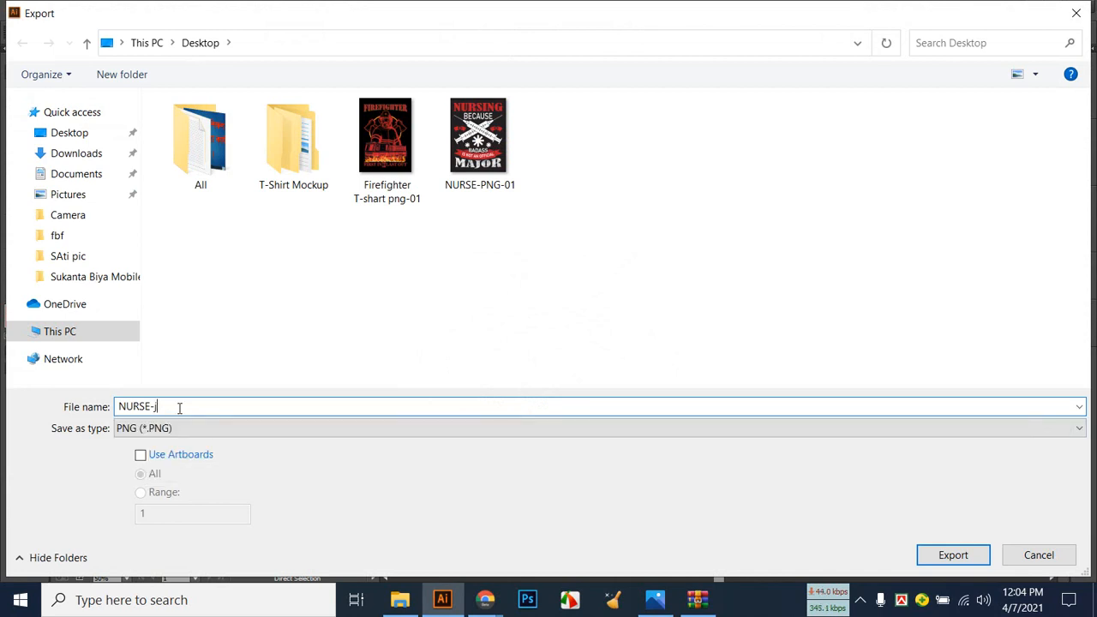
{"action": "key", "text": "BackSpace"}
{"action": "type", "text": "JPEG"}
{"action": "left_click", "coordinate": [192, 429]}
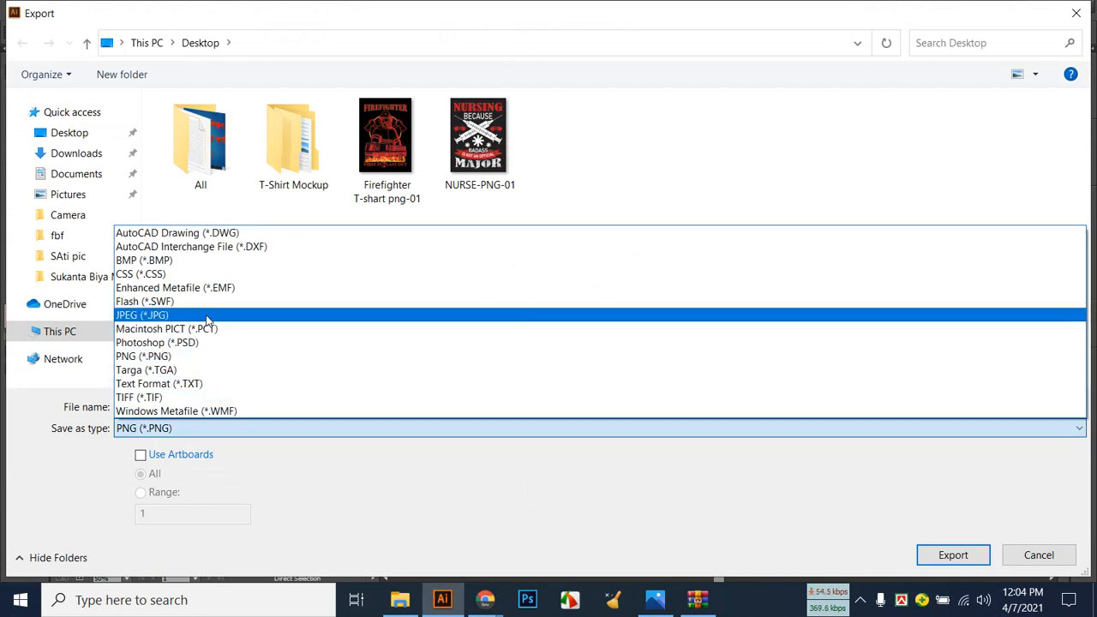
{"action": "left_click", "coordinate": [205, 315]}
{"action": "left_click", "coordinate": [155, 458]}
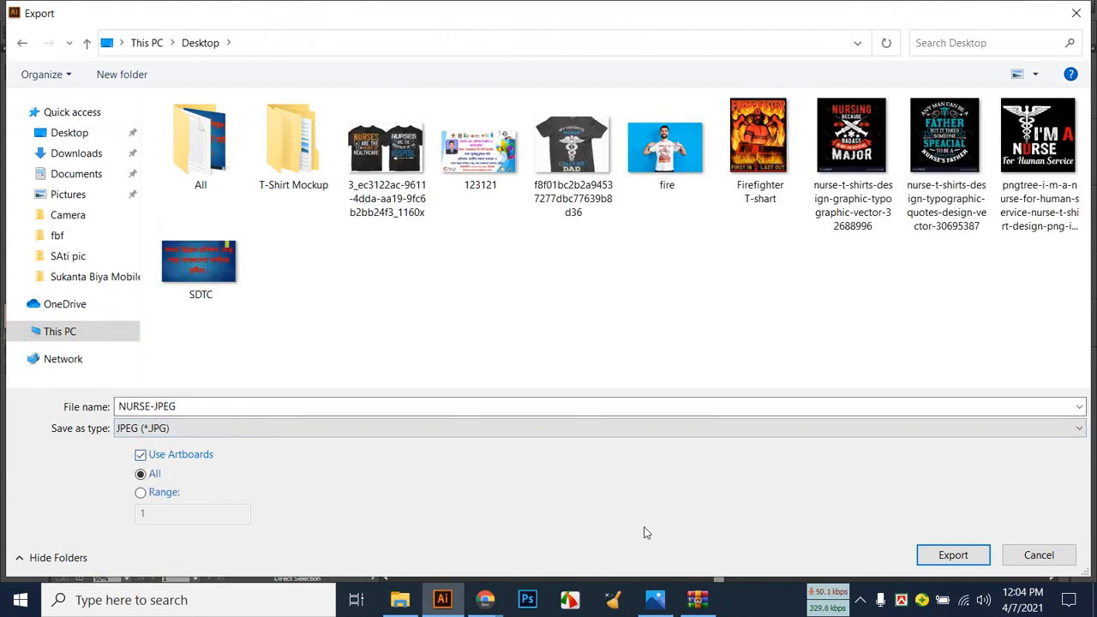
{"action": "left_click", "coordinate": [75, 133]}
{"action": "left_click", "coordinate": [953, 555]}
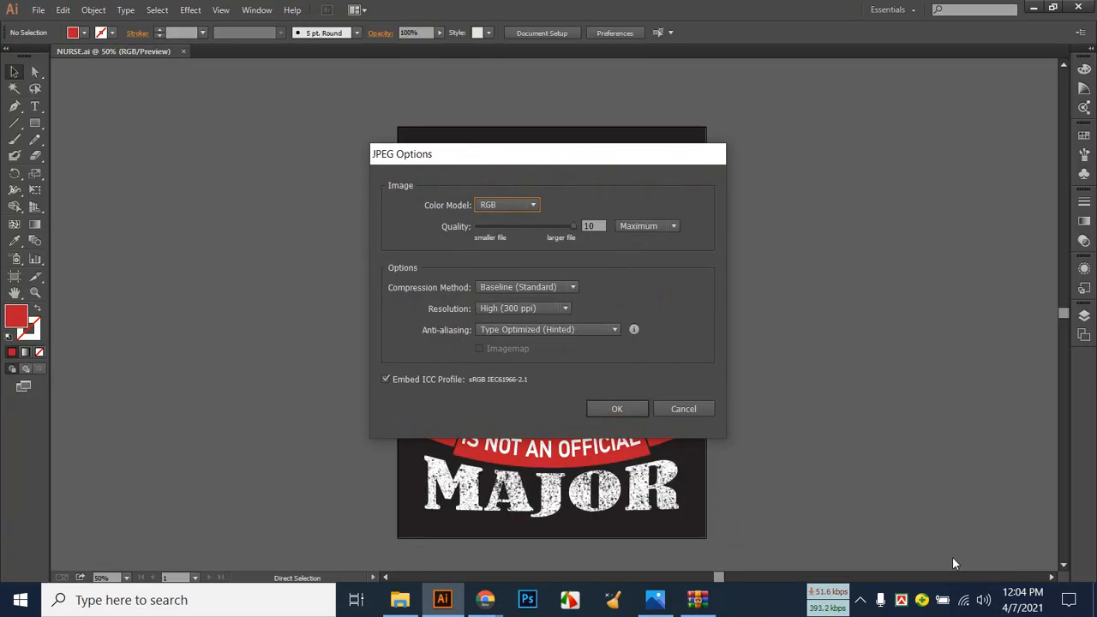
{"action": "left_click", "coordinate": [614, 406]}
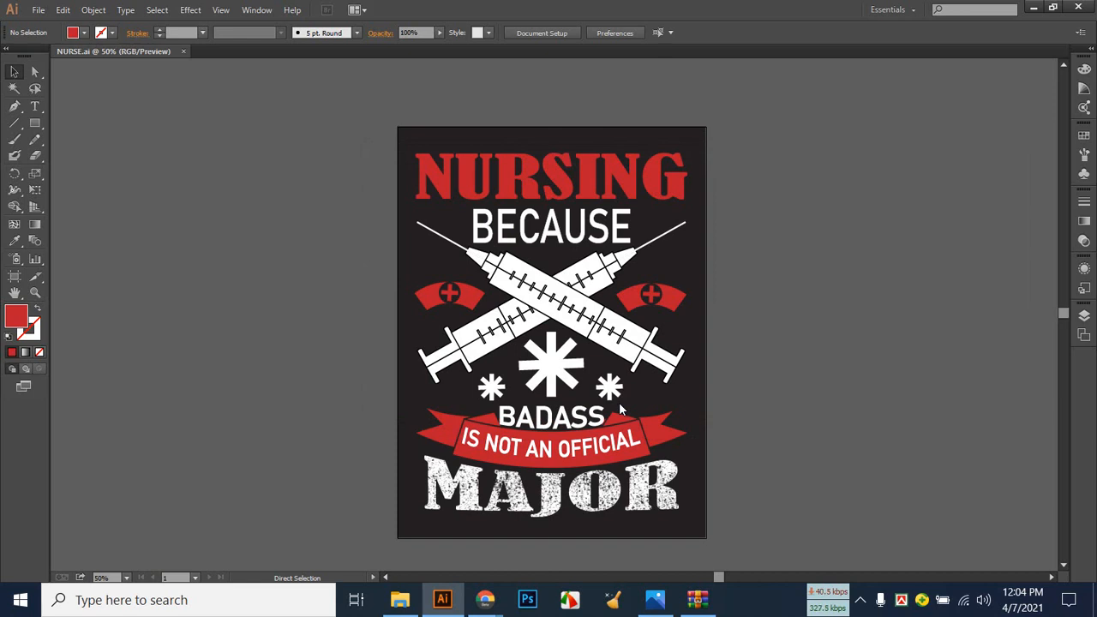
Unlock the locked background rectangle behind the nursing design.
{"action": "right_click", "coordinate": [699, 266]}
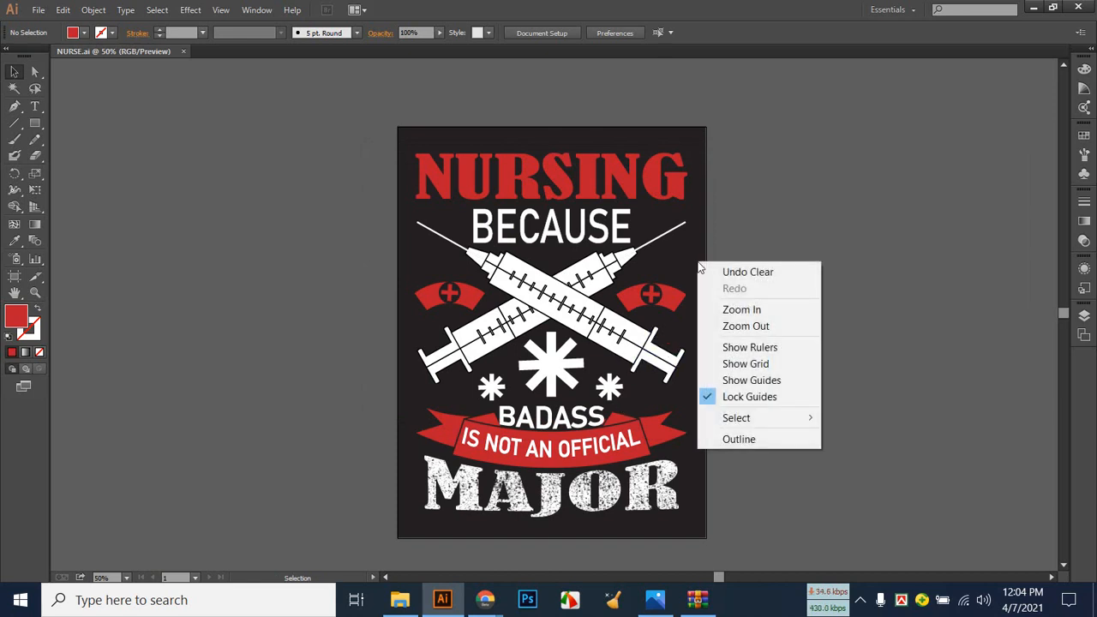
{"action": "left_click", "coordinate": [672, 267]}
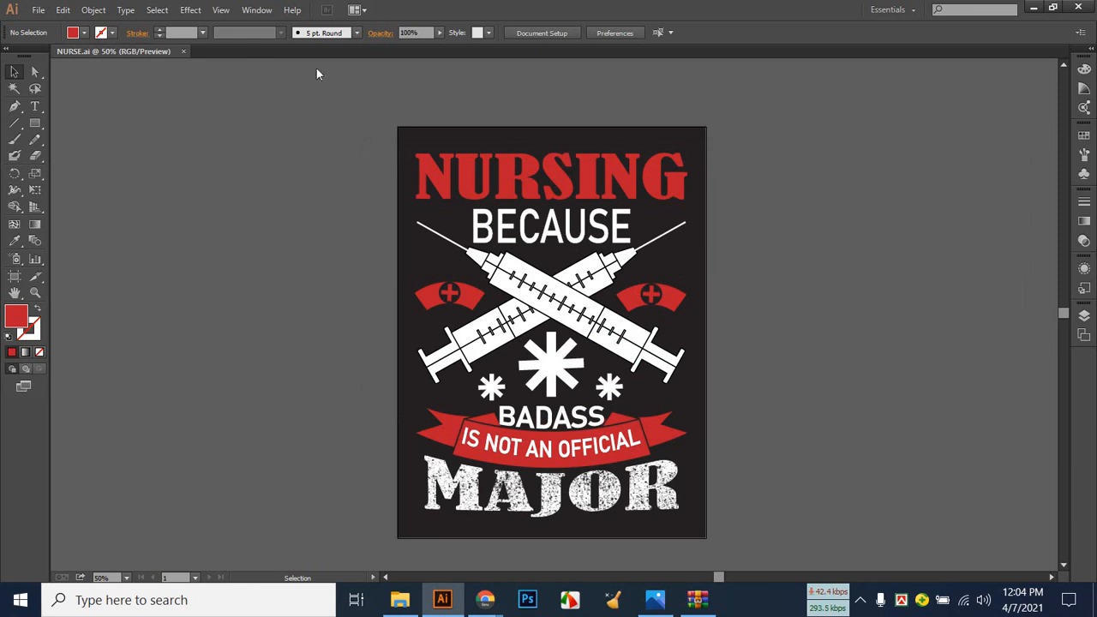
{"action": "left_click", "coordinate": [82, 12]}
{"action": "left_click", "coordinate": [105, 113]}
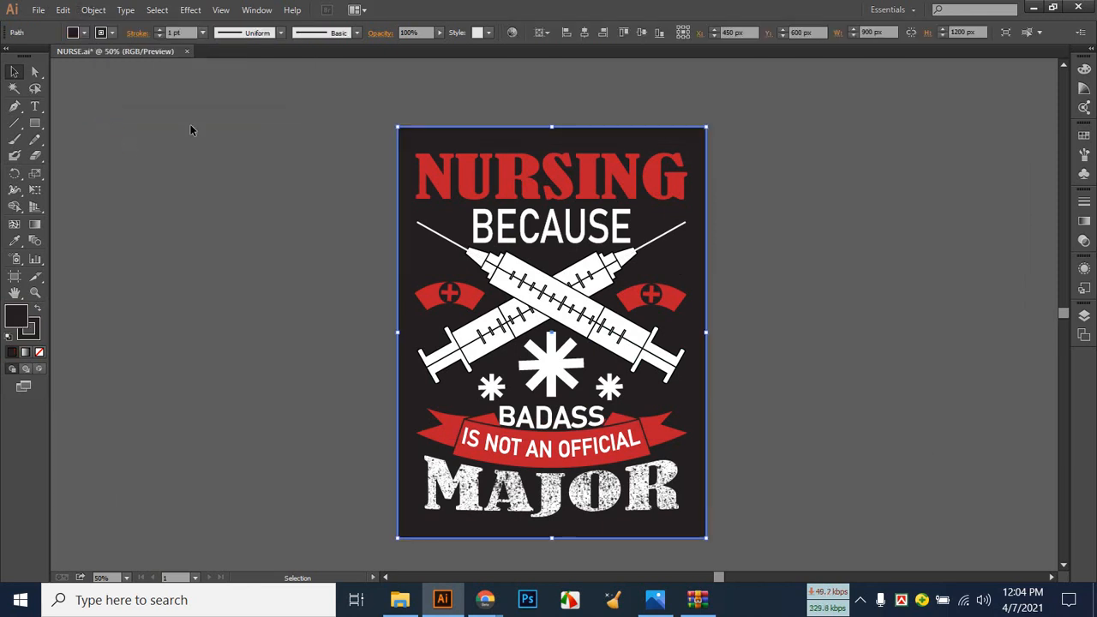
Try a dark navy fill, hex 040449, on the background rectangle and deselect it.
{"action": "left_click", "coordinate": [83, 33]}
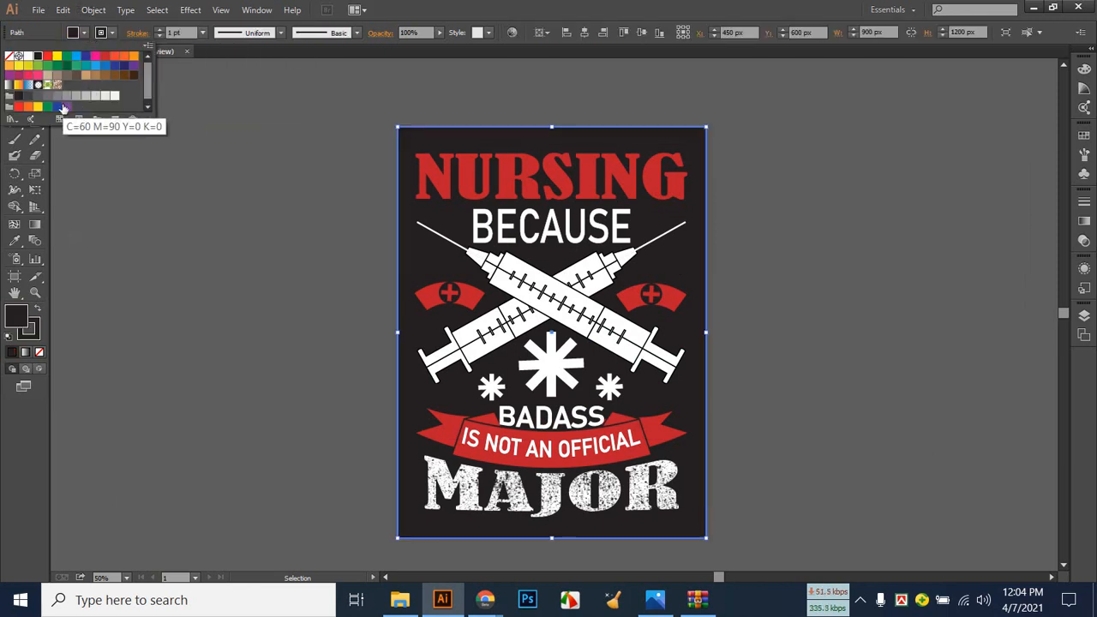
{"action": "left_click", "coordinate": [125, 67]}
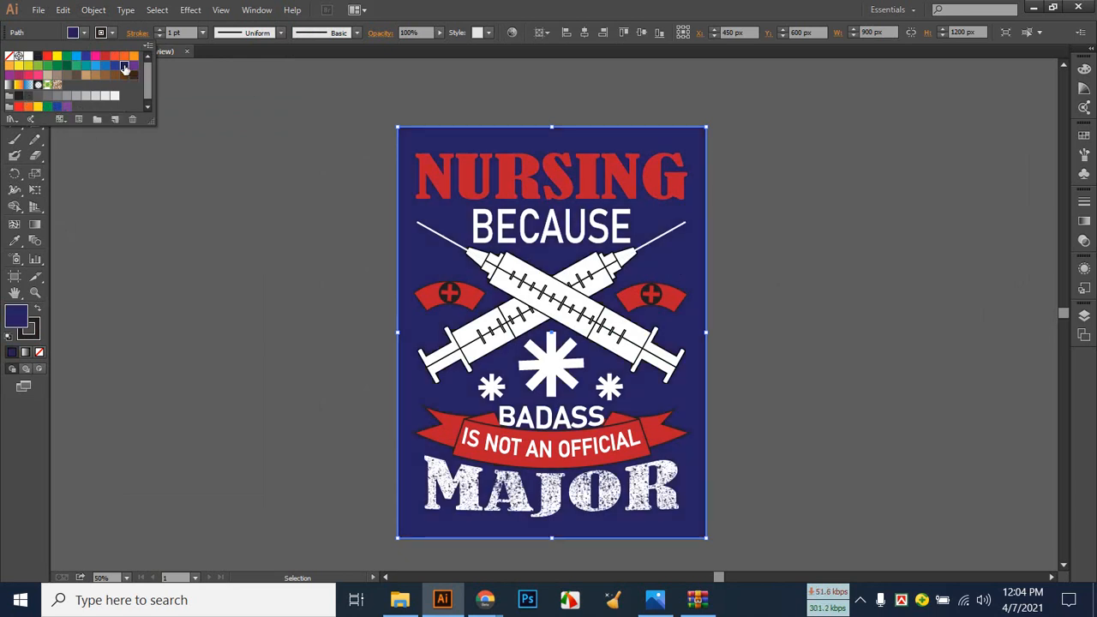
{"action": "left_click", "coordinate": [13, 310]}
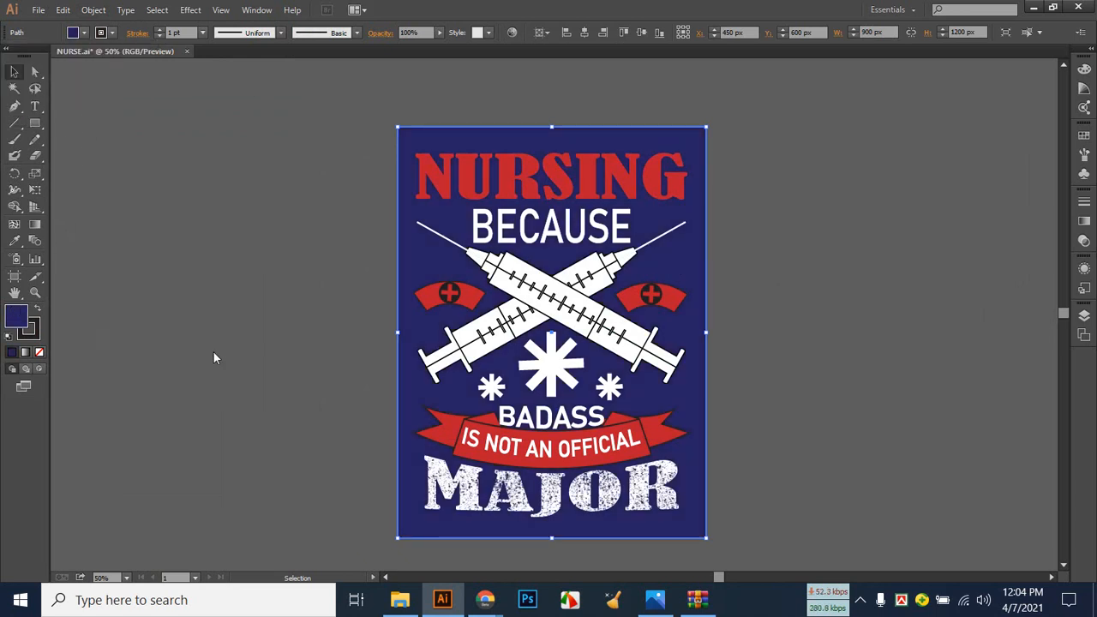
{"action": "left_click", "coordinate": [912, 362]}
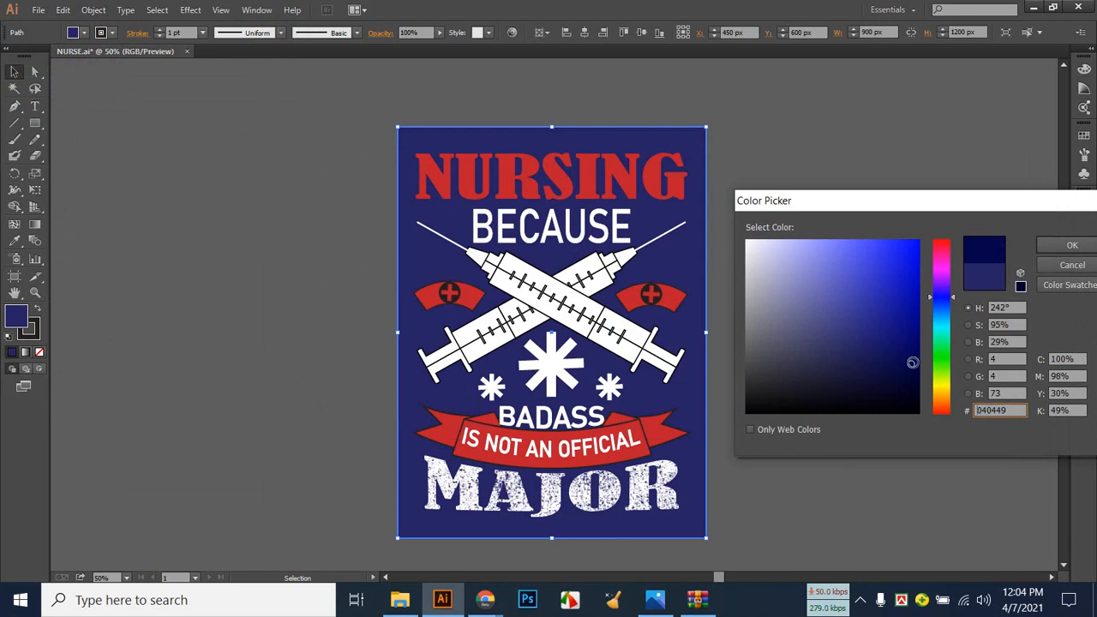
{"action": "left_click", "coordinate": [1072, 245]}
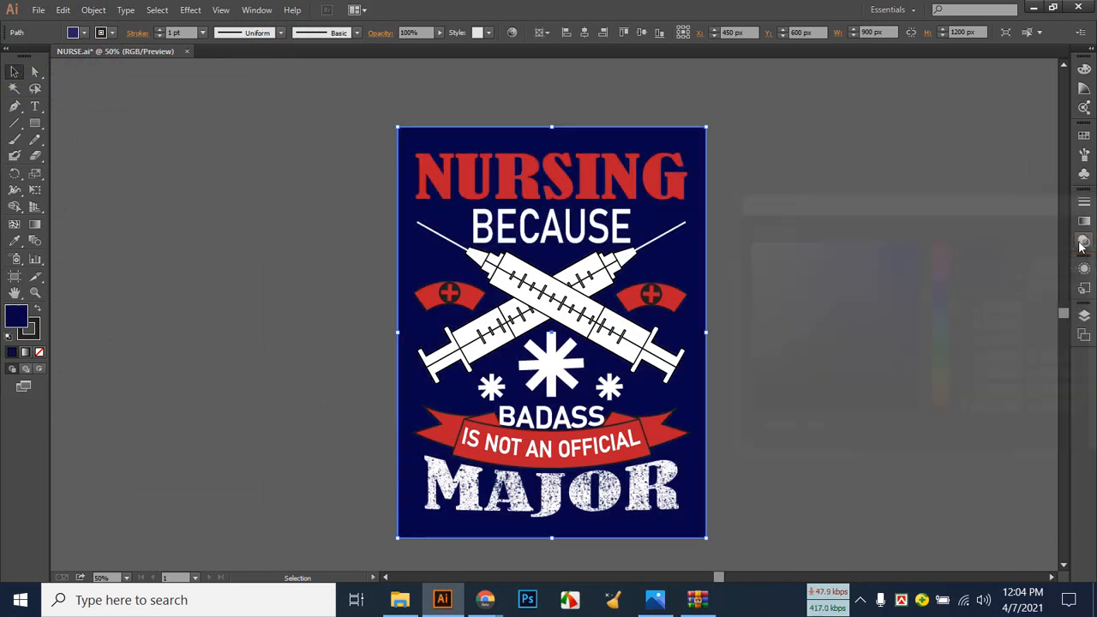
{"action": "left_click", "coordinate": [878, 288]}
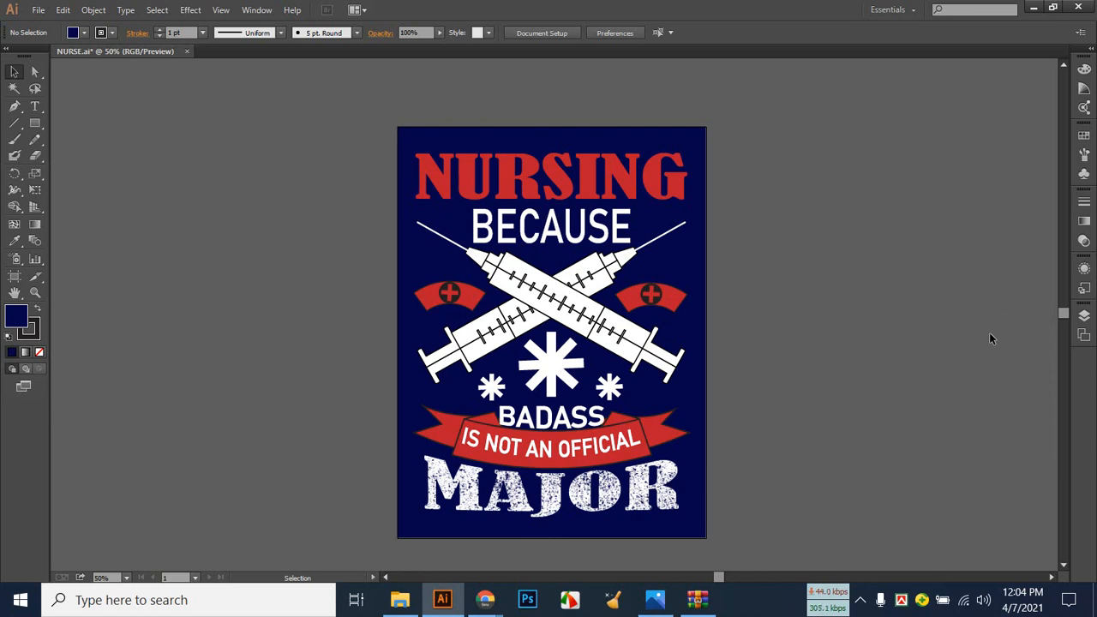
Return the background rectangle's fill to the black swatch and deselect it.
{"action": "left_click", "coordinate": [598, 184]}
{"action": "left_click", "coordinate": [598, 184]}
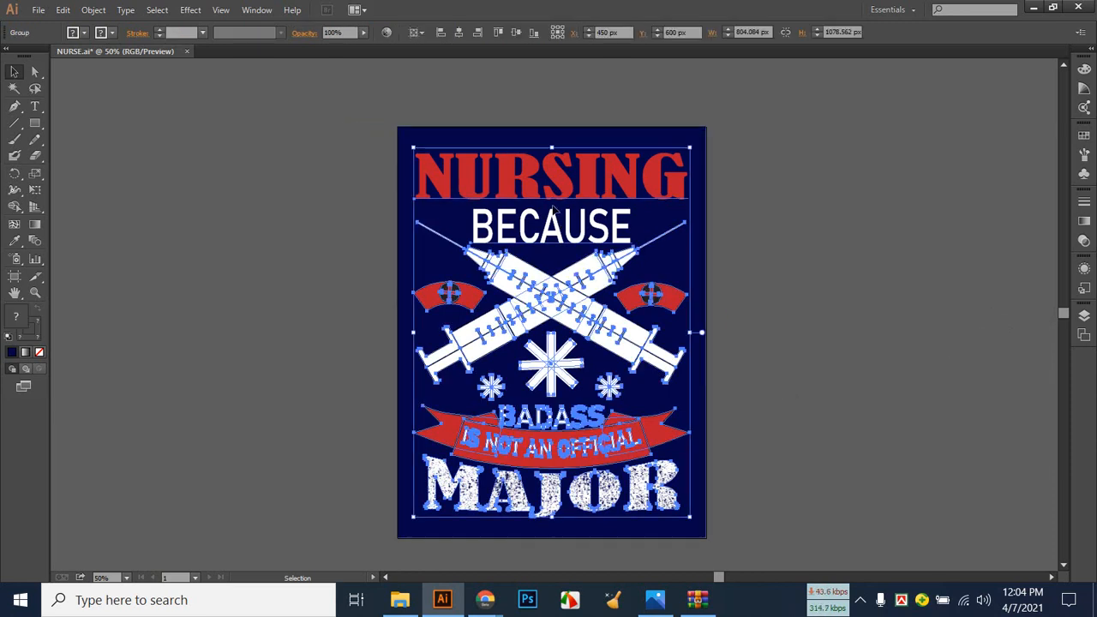
{"action": "left_click", "coordinate": [696, 282]}
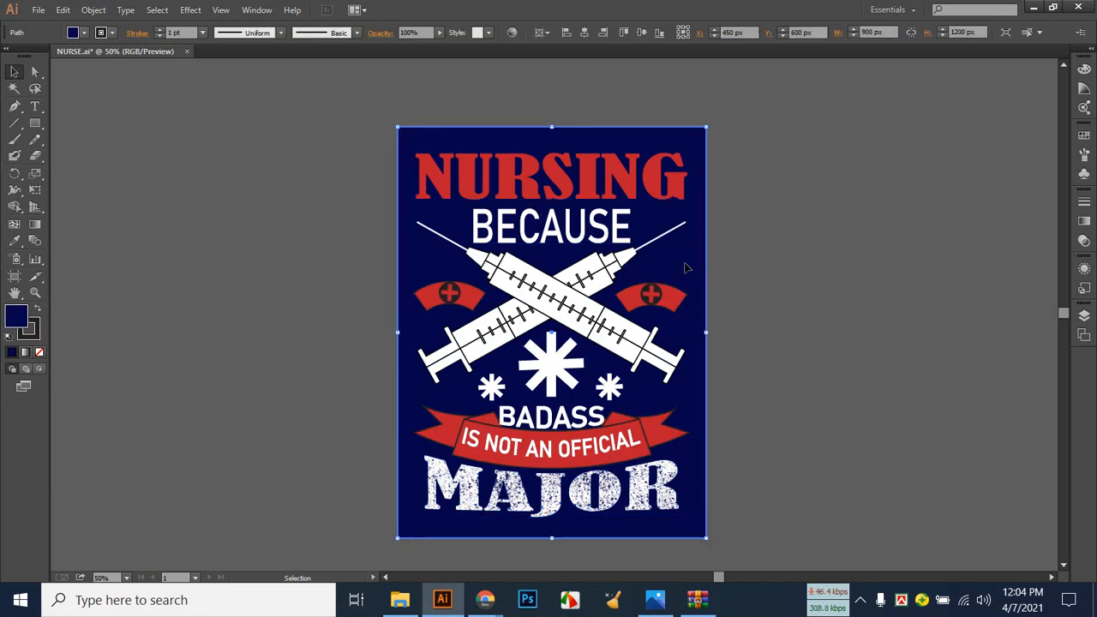
{"action": "left_click", "coordinate": [84, 33]}
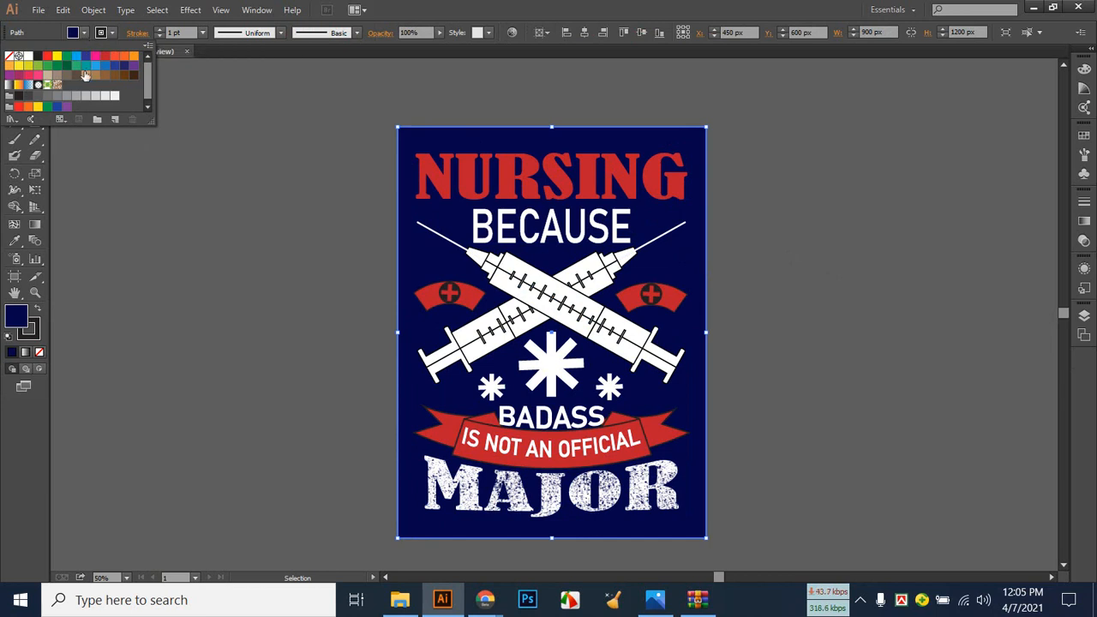
{"action": "left_click", "coordinate": [18, 96]}
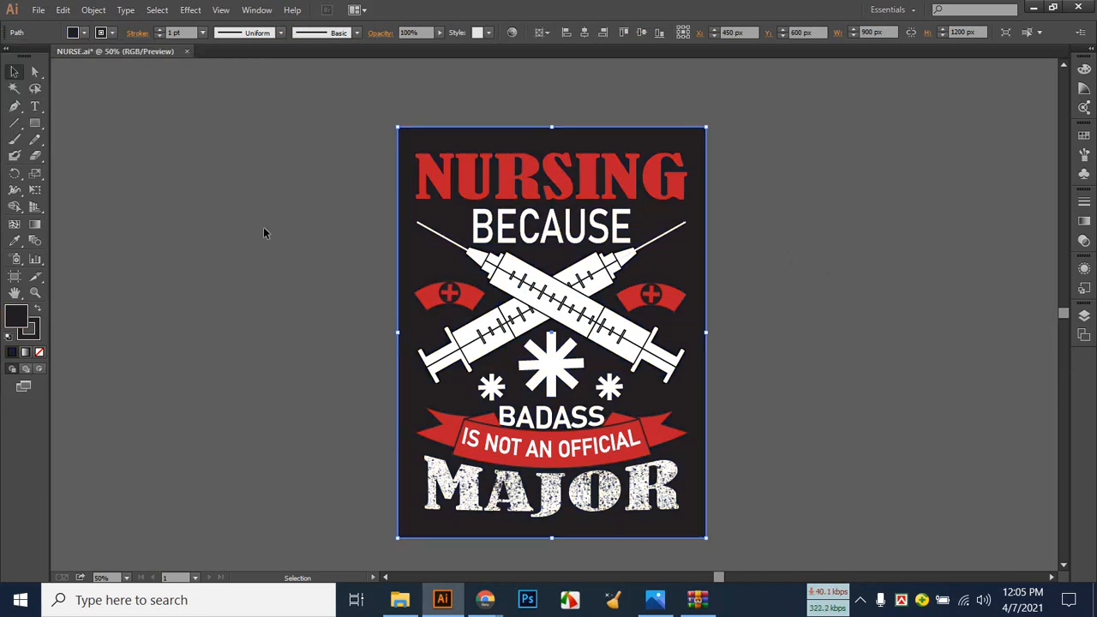
{"action": "left_click", "coordinate": [811, 307]}
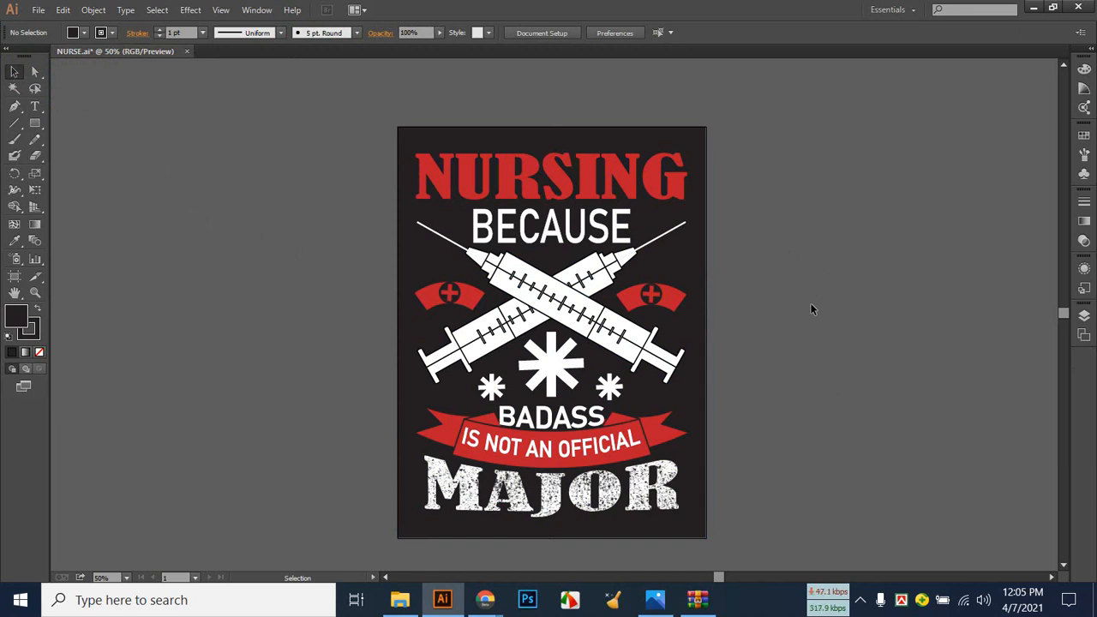
Switch to Chrome and close the tab showing the grunge texture image.
{"action": "mouse_move", "coordinate": [485, 600]}
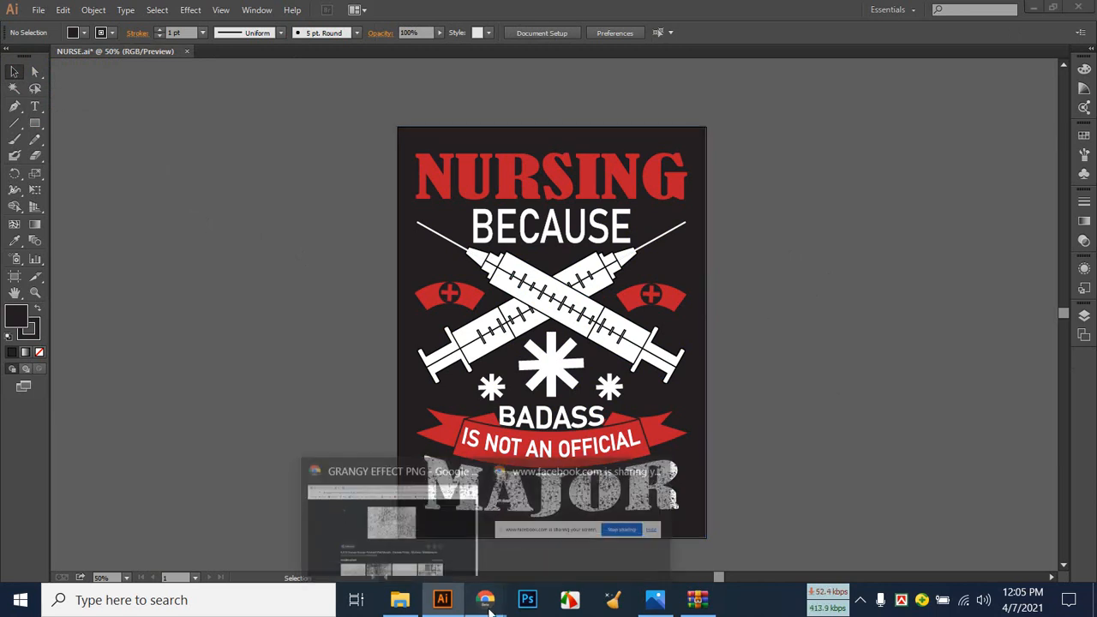
{"action": "left_click", "coordinate": [410, 561]}
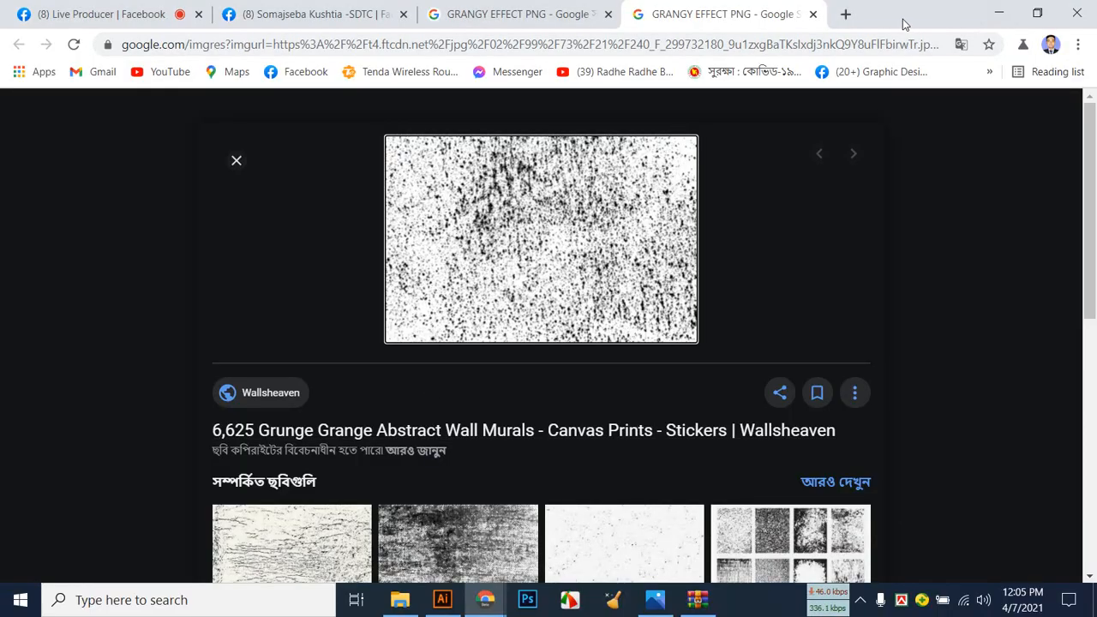
{"action": "left_click", "coordinate": [813, 14]}
Check the Facebook live stream dashboard and the Somajseba Kushtia -SDTC page with its live post, reloading the page.
{"action": "left_click", "coordinate": [103, 13]}
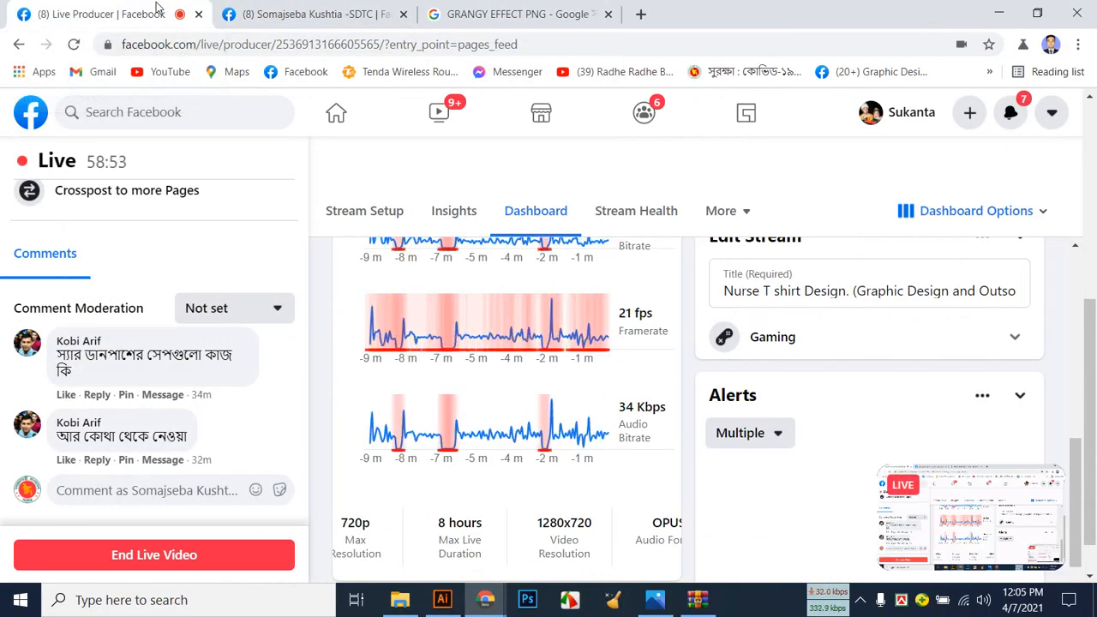
{"action": "left_click", "coordinate": [380, 12]}
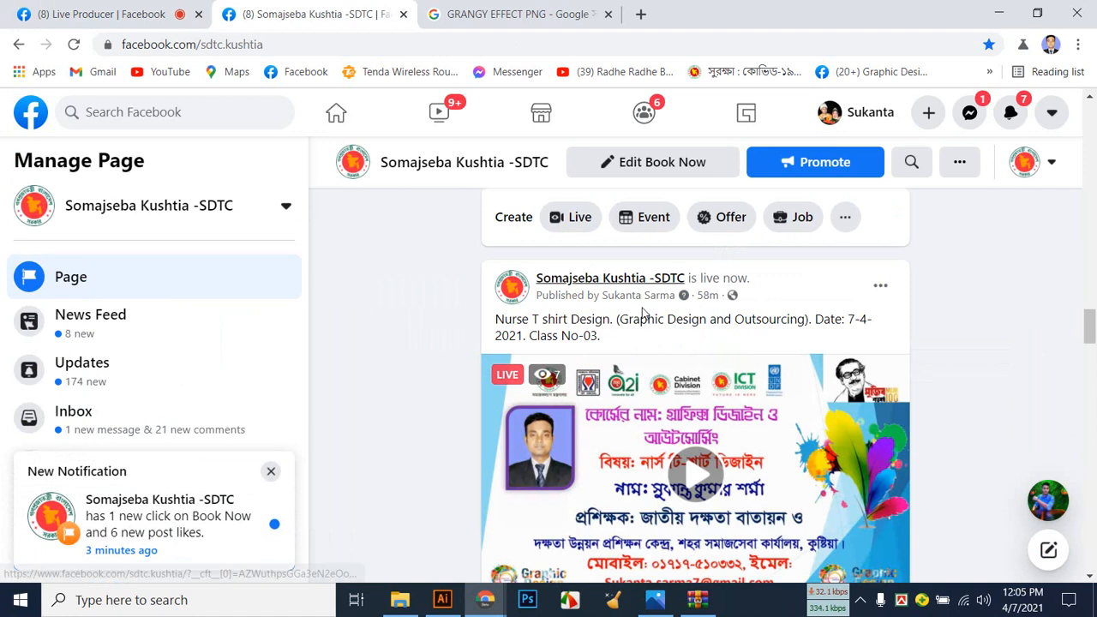
{"action": "scroll", "coordinate": [645, 313], "scroll_direction": "down", "scroll_amount": 2}
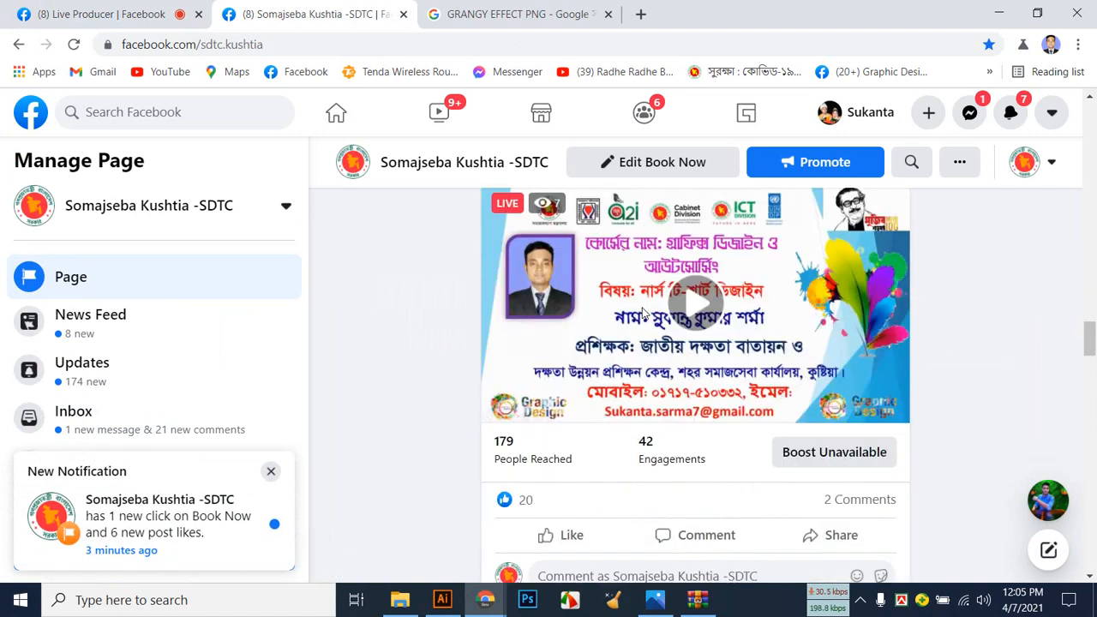
{"action": "left_click", "coordinate": [74, 44]}
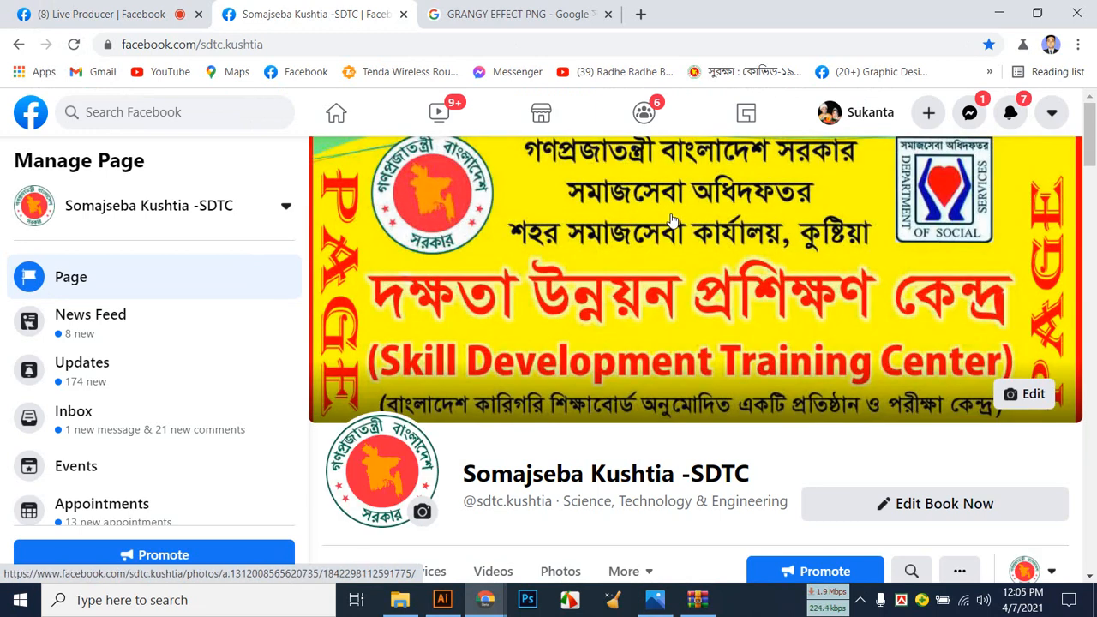
Look through the Somajseba Kushtia -SDTC page down to the live Nurse T shirt Design class post.
{"action": "scroll", "coordinate": [669, 232], "scroll_direction": "down", "scroll_amount": 7}
{"action": "scroll", "coordinate": [672, 267], "scroll_direction": "down", "scroll_amount": 15}
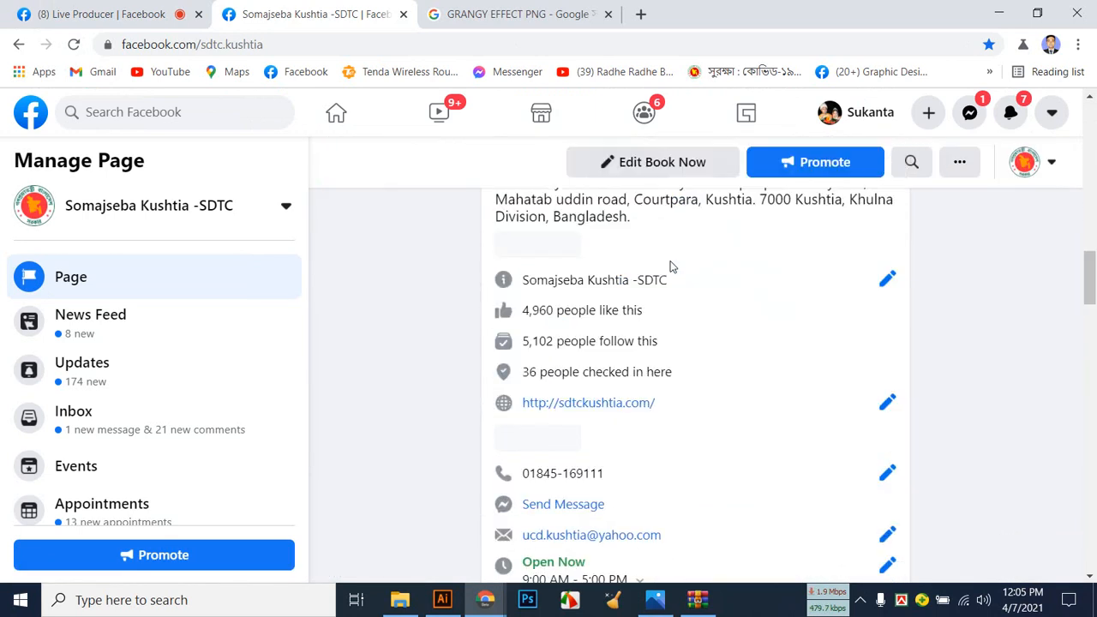
{"action": "scroll", "coordinate": [672, 268], "scroll_direction": "down", "scroll_amount": 15}
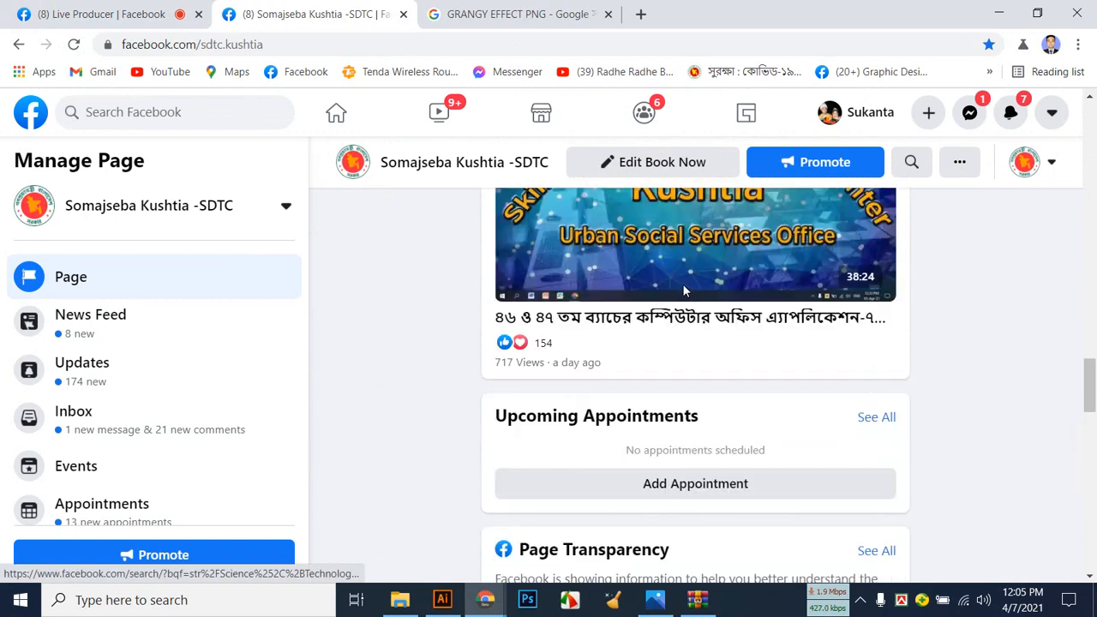
{"action": "scroll", "coordinate": [871, 302], "scroll_direction": "down", "scroll_amount": 5}
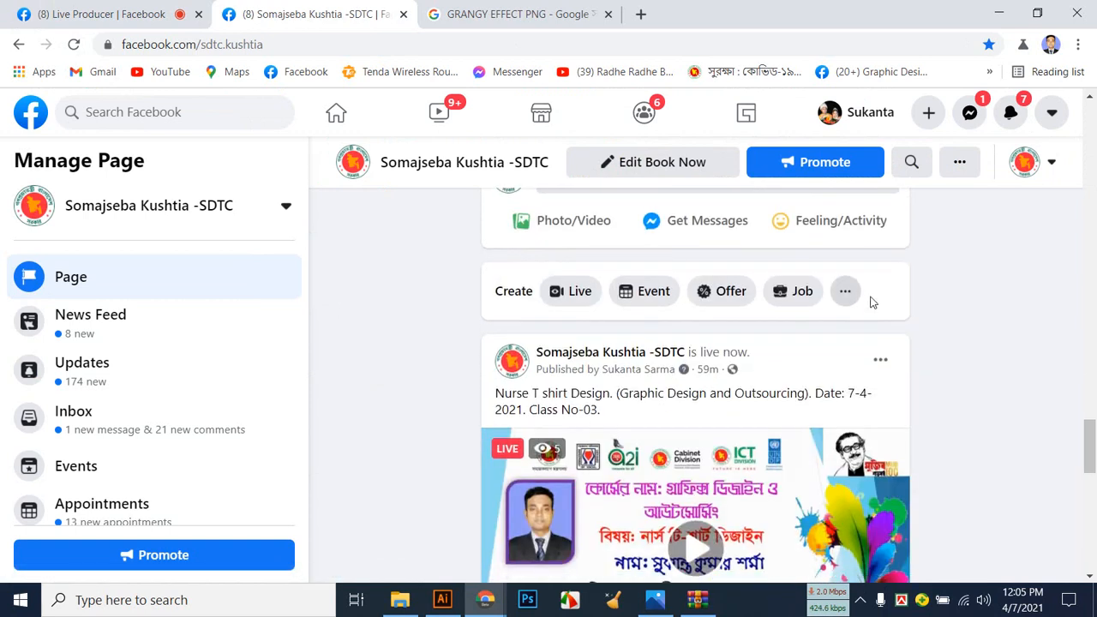
{"action": "scroll", "coordinate": [872, 302], "scroll_direction": "down", "scroll_amount": 2}
{"action": "scroll", "coordinate": [872, 302], "scroll_direction": "up", "scroll_amount": 5}
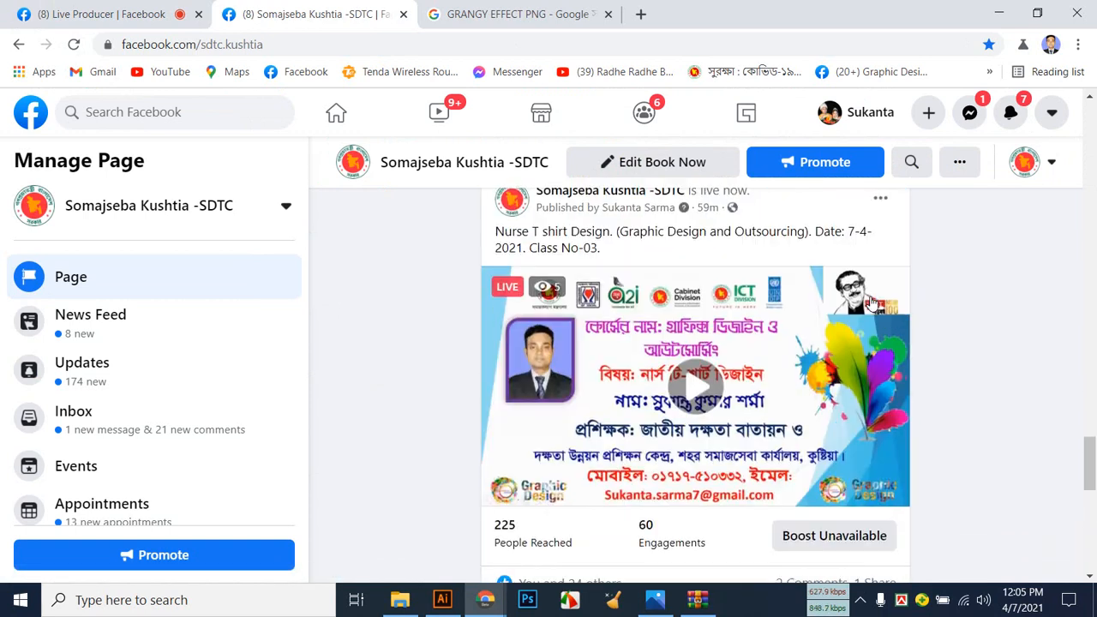
{"action": "scroll", "coordinate": [872, 302], "scroll_direction": "down", "scroll_amount": 1}
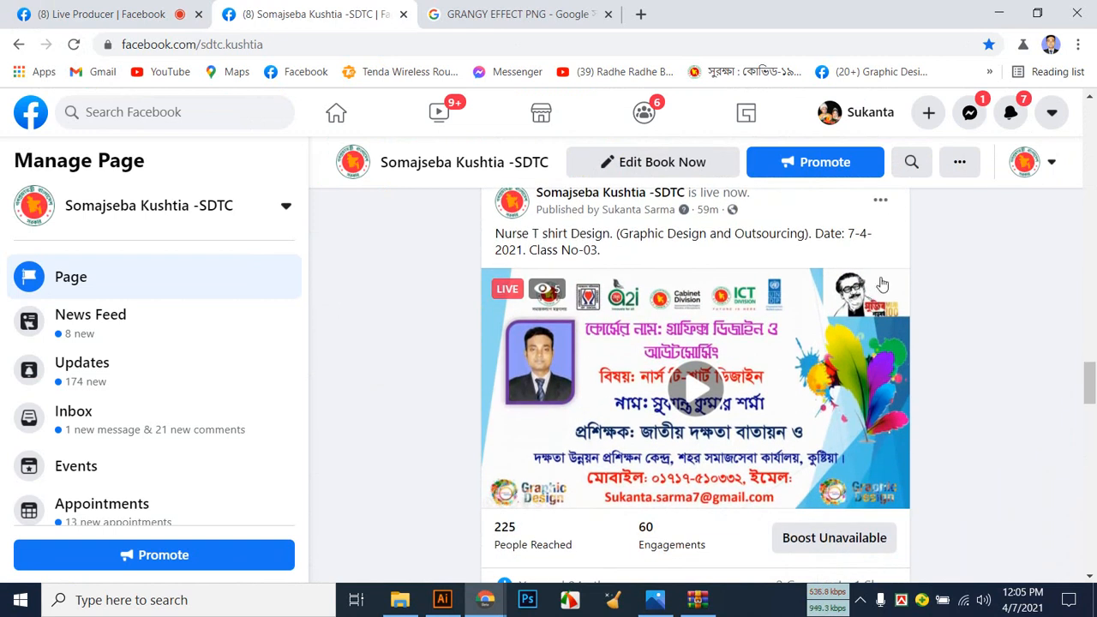
Clear the desktop by closing the reference image, zip archive and Downloads folder and minimizing Illustrator and Chrome.
{"action": "left_click", "coordinate": [654, 600]}
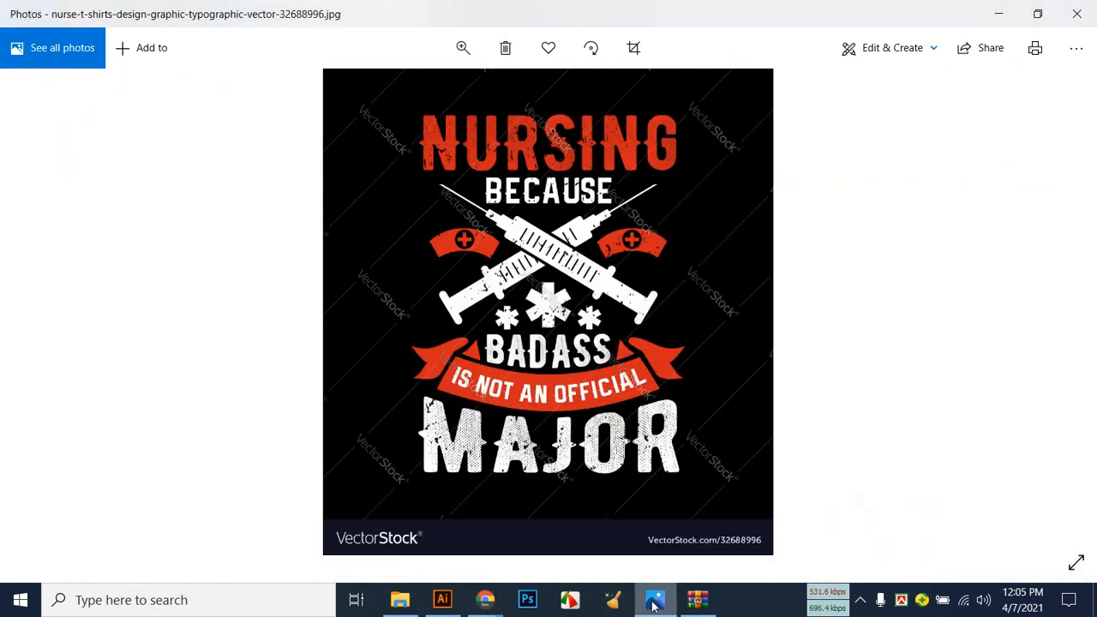
{"action": "left_click", "coordinate": [654, 601]}
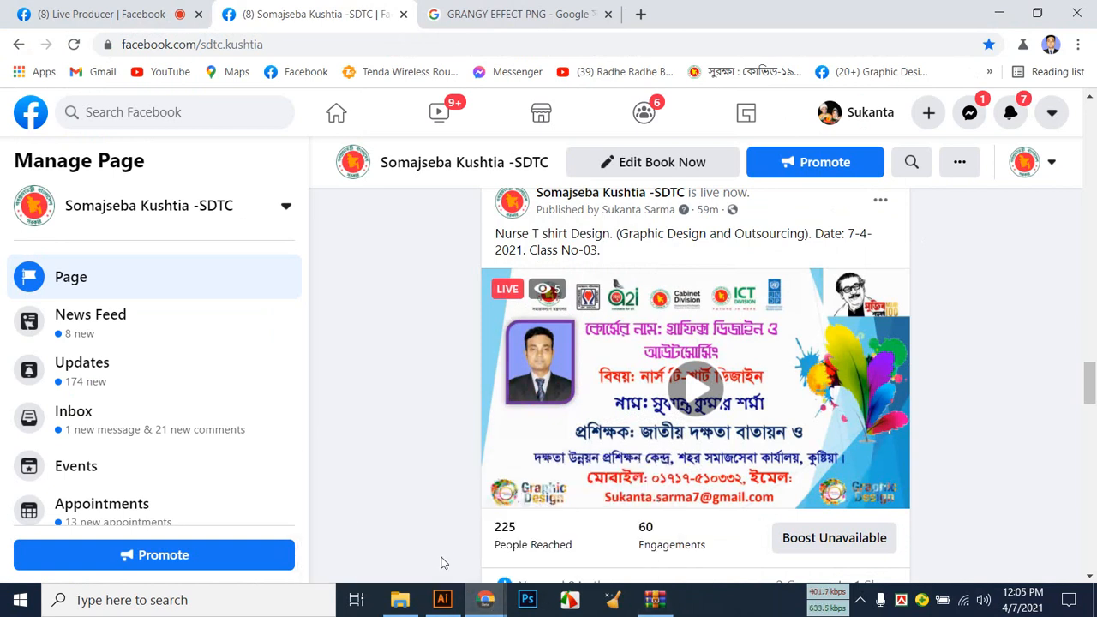
{"action": "left_click", "coordinate": [442, 600]}
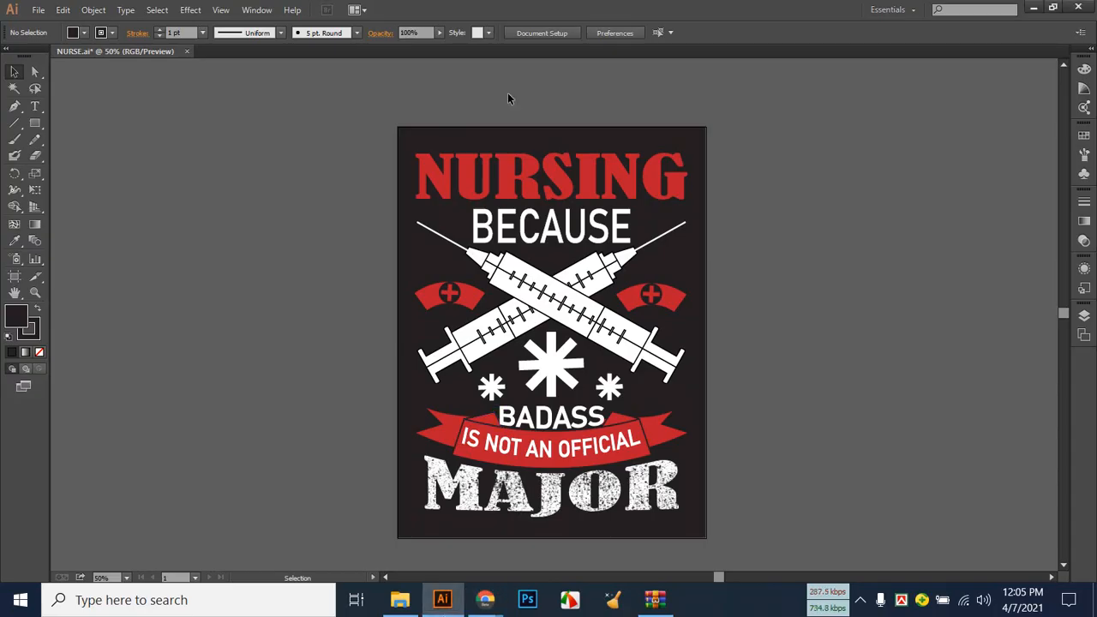
{"action": "left_click", "coordinate": [1034, 9]}
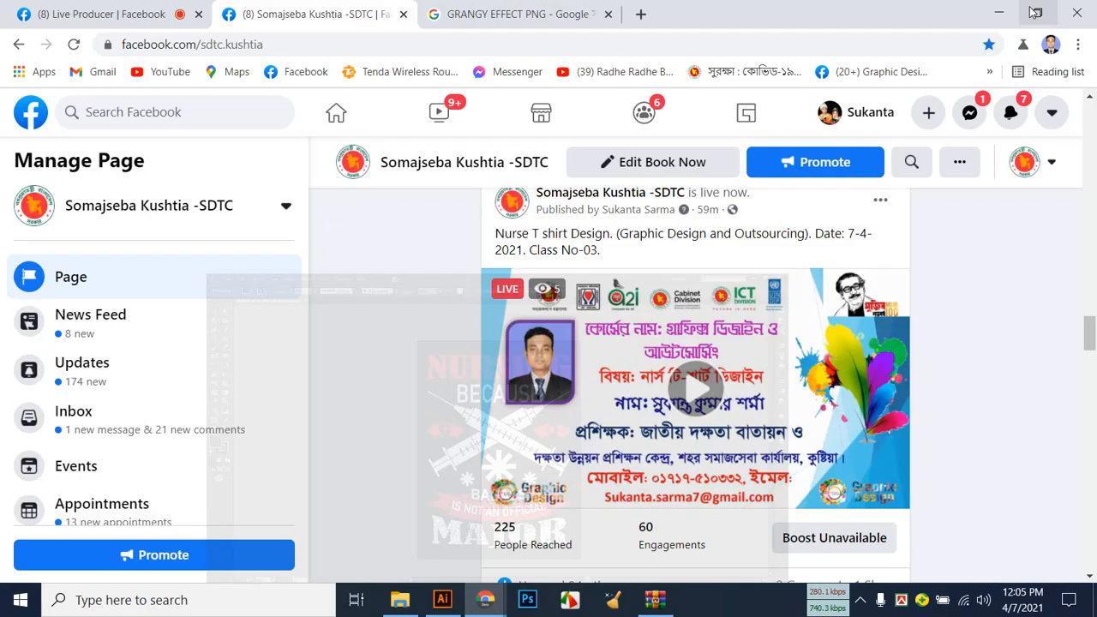
{"action": "left_click", "coordinate": [999, 14]}
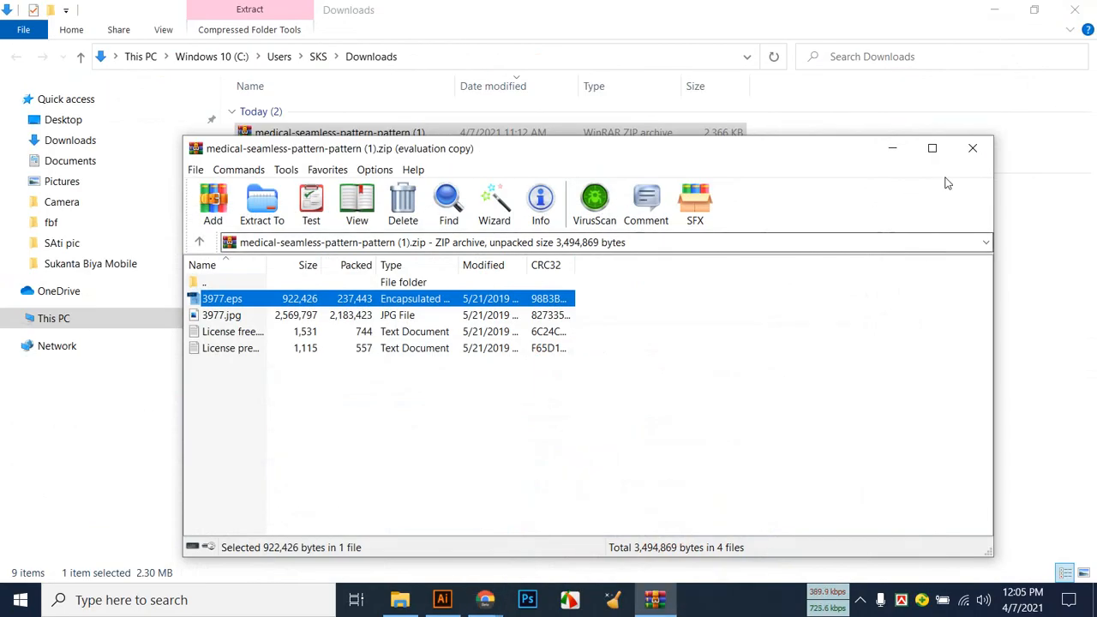
{"action": "left_click", "coordinate": [971, 150]}
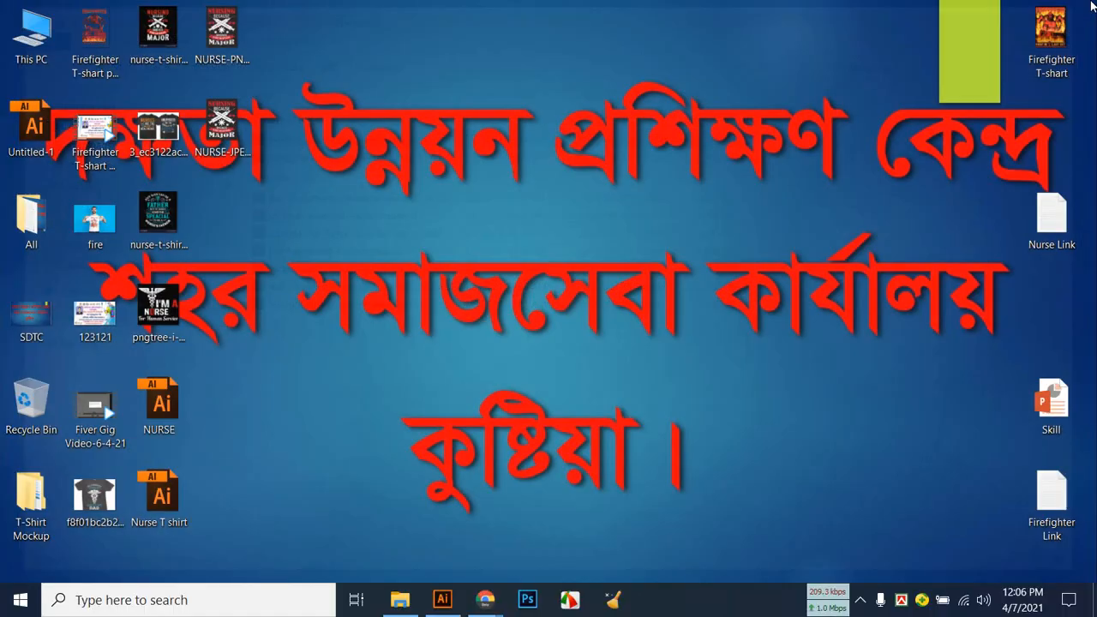
{"action": "left_click", "coordinate": [1075, 10]}
Open the PSD from the man-showing-mock-up-shirt archive in the T-Shirt Mockup folder in Photoshop.
{"action": "double_click", "coordinate": [41, 496]}
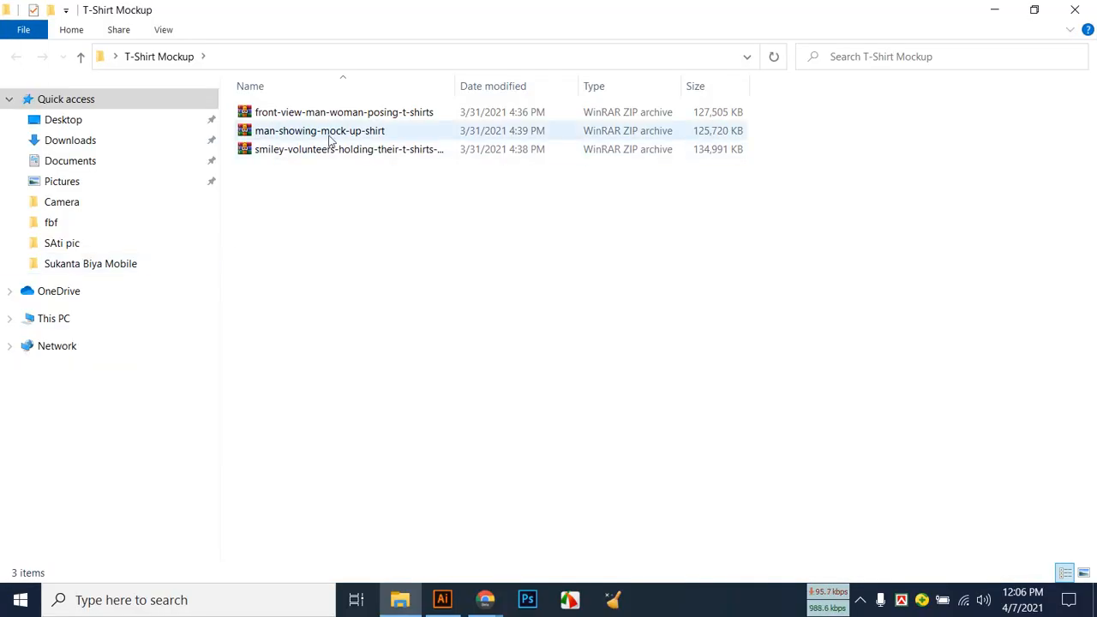
{"action": "double_click", "coordinate": [330, 137]}
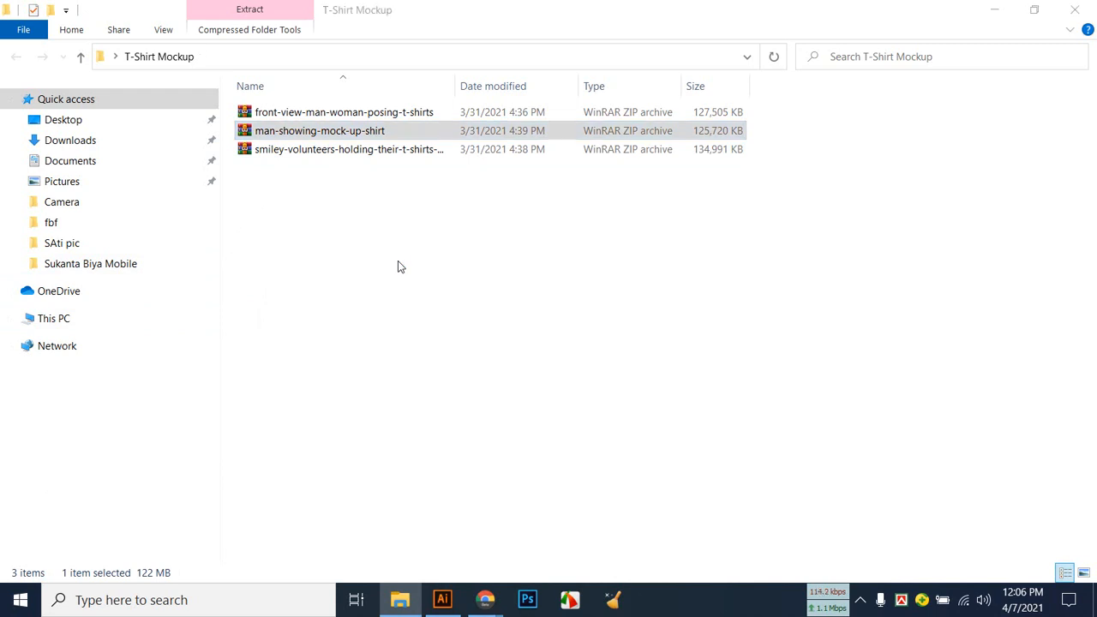
{"action": "double_click", "coordinate": [225, 298]}
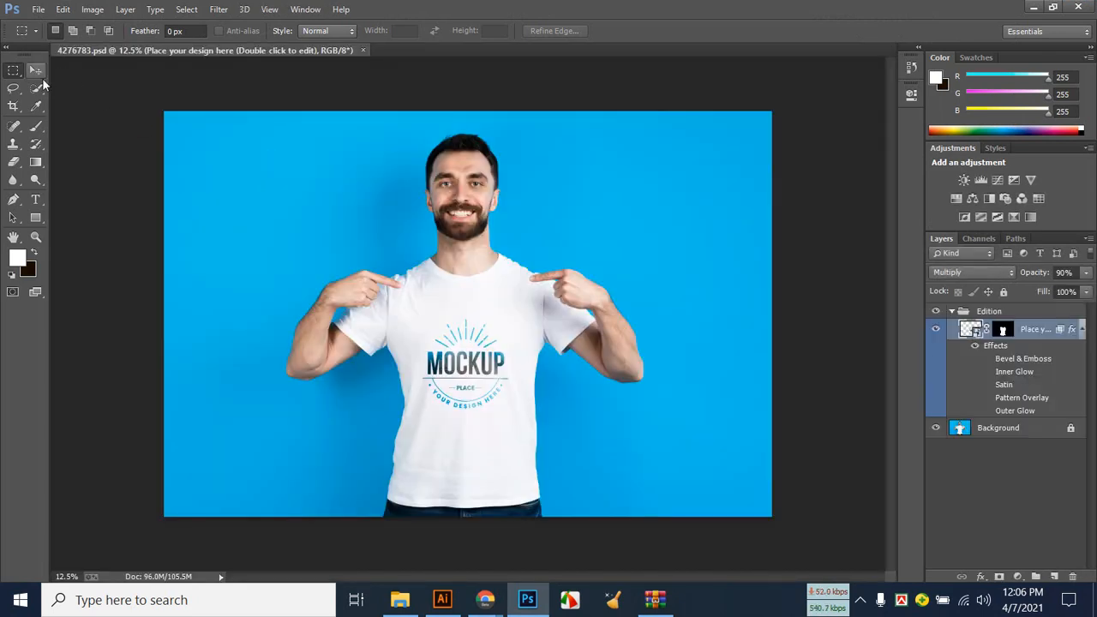
Float the 4276783.psd mockup in its own window and open the contents of its design placeholder smart object.
{"action": "left_click", "coordinate": [39, 67]}
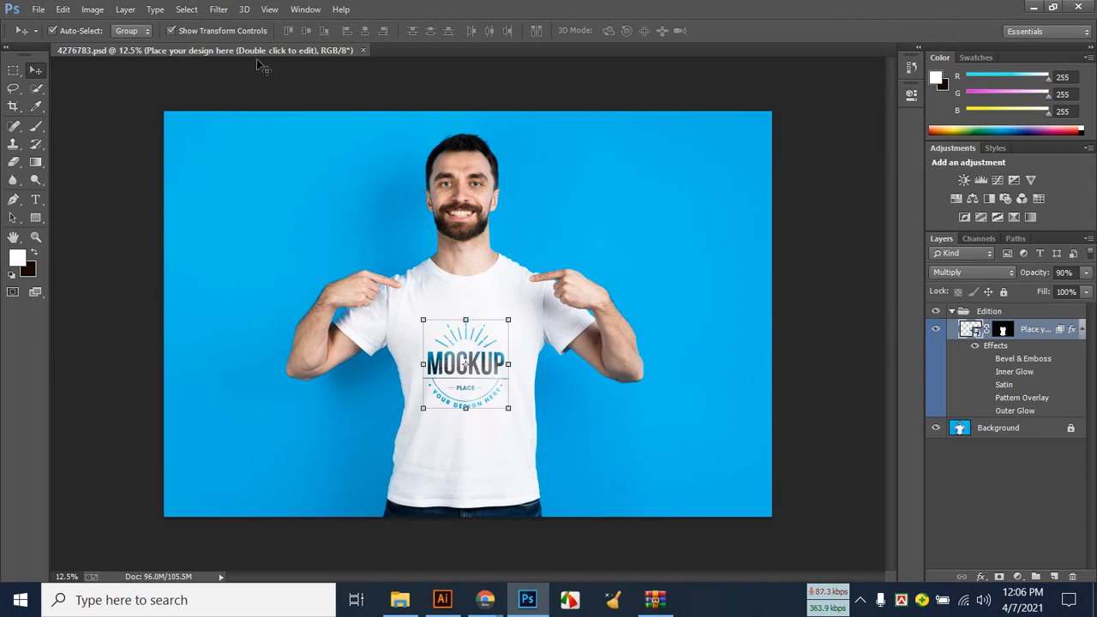
{"action": "left_click_drag", "start_coordinate": [260, 55], "coordinate": [267, 116]}
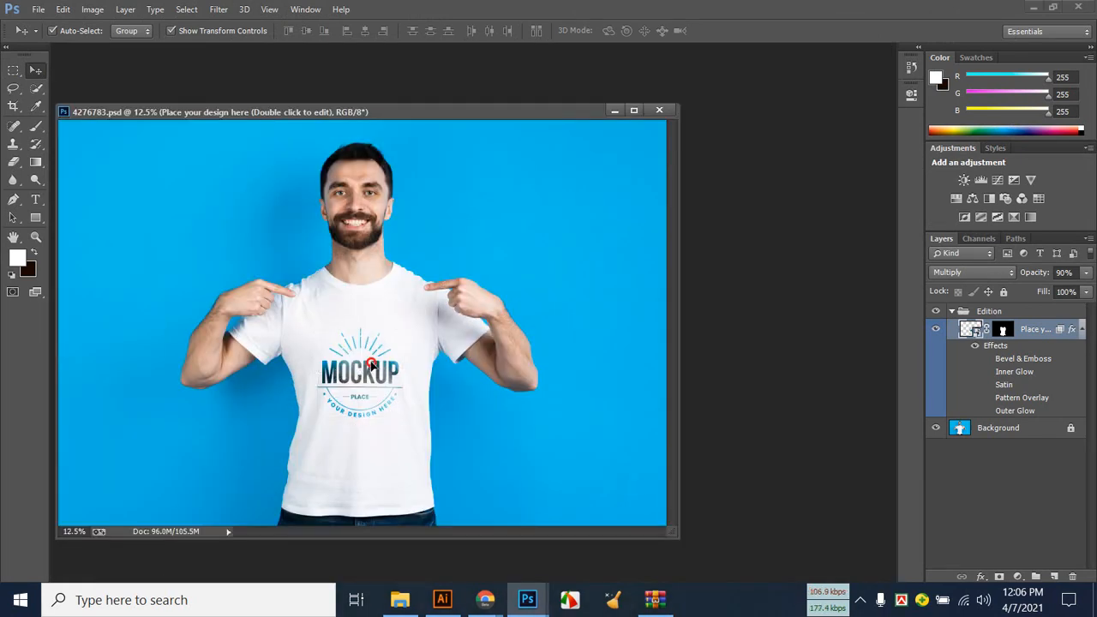
{"action": "double_click", "coordinate": [971, 331]}
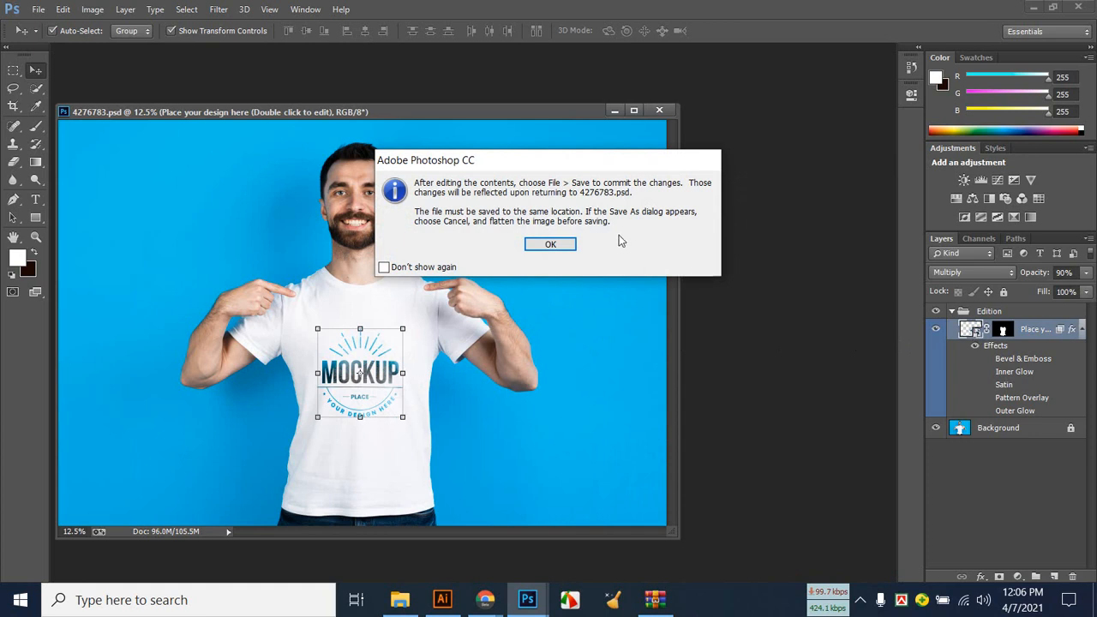
{"action": "left_click", "coordinate": [566, 245]}
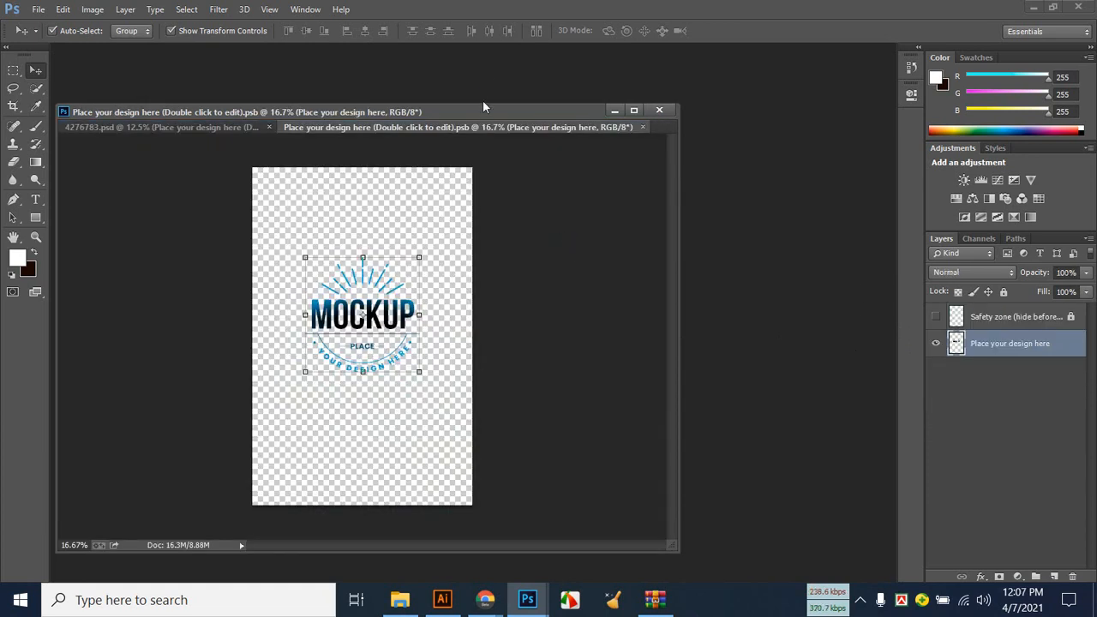
Open NURSE-PNG-01 from the desktop and float it and the placeholder document in separate windows.
{"action": "key", "text": "ctrl+o"}
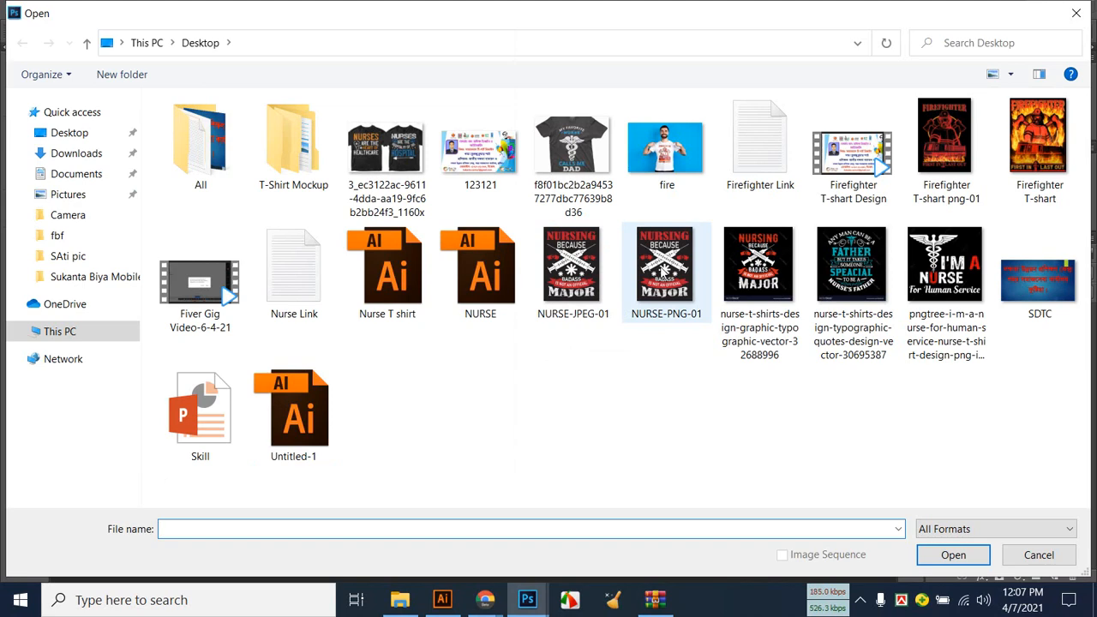
{"action": "left_click", "coordinate": [662, 269]}
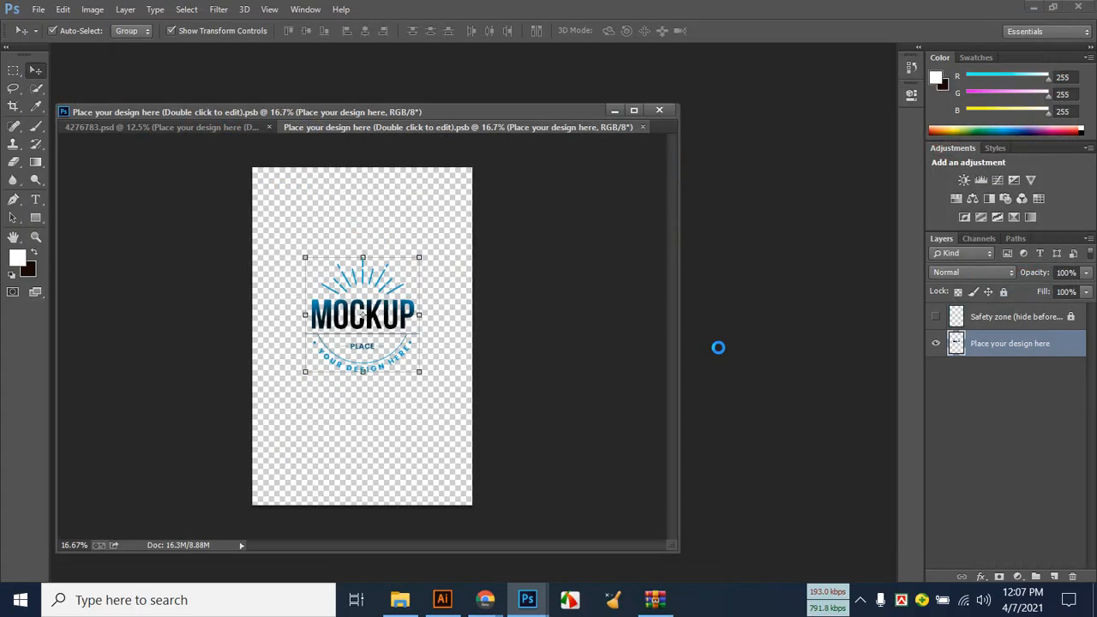
{"action": "left_click_drag", "start_coordinate": [353, 131], "coordinate": [502, 206]}
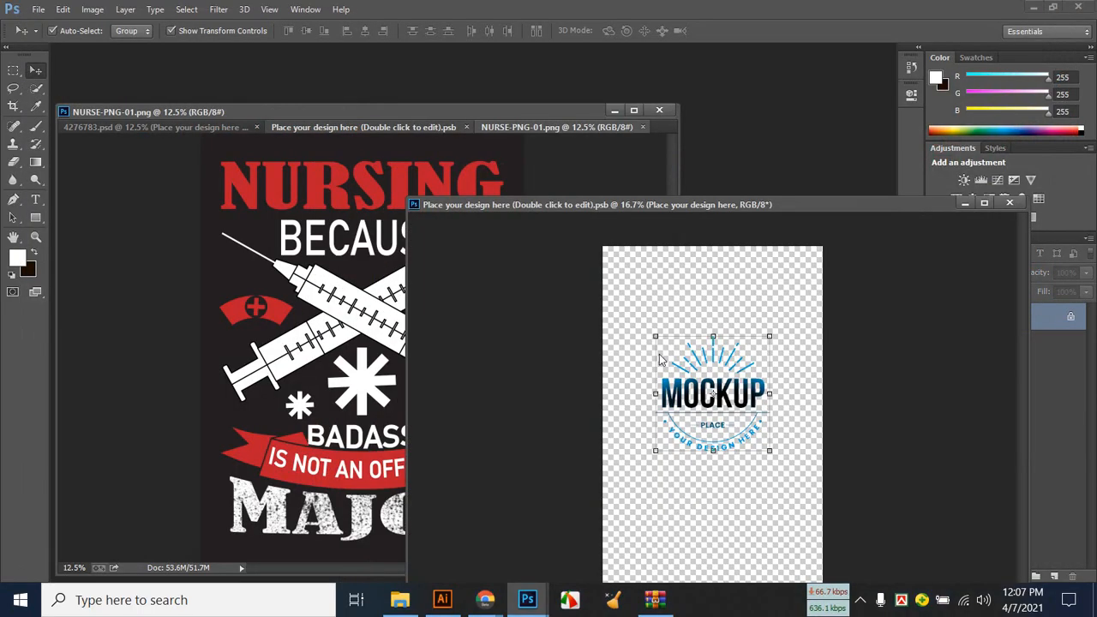
{"action": "left_click", "coordinate": [396, 227]}
{"action": "left_click_drag", "start_coordinate": [453, 129], "coordinate": [452, 255]}
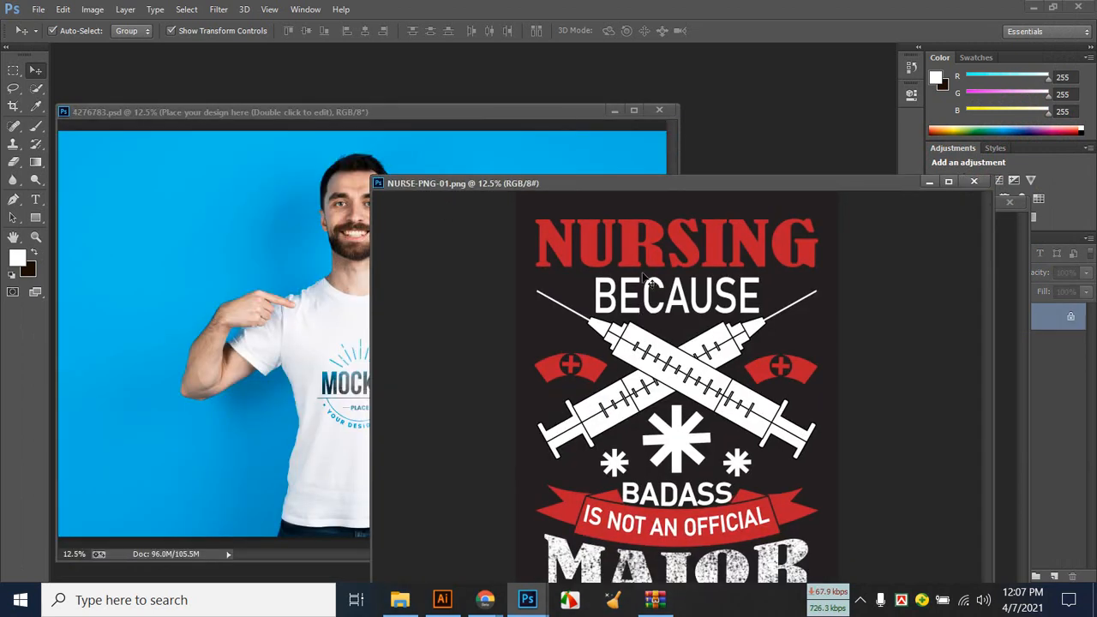
{"action": "left_click_drag", "start_coordinate": [630, 187], "coordinate": [826, 199]}
Copy the nursing design from NURSE-PNG-01.png into the placeholder document and close the PNG.
{"action": "left_click_drag", "start_coordinate": [825, 383], "coordinate": [401, 371]}
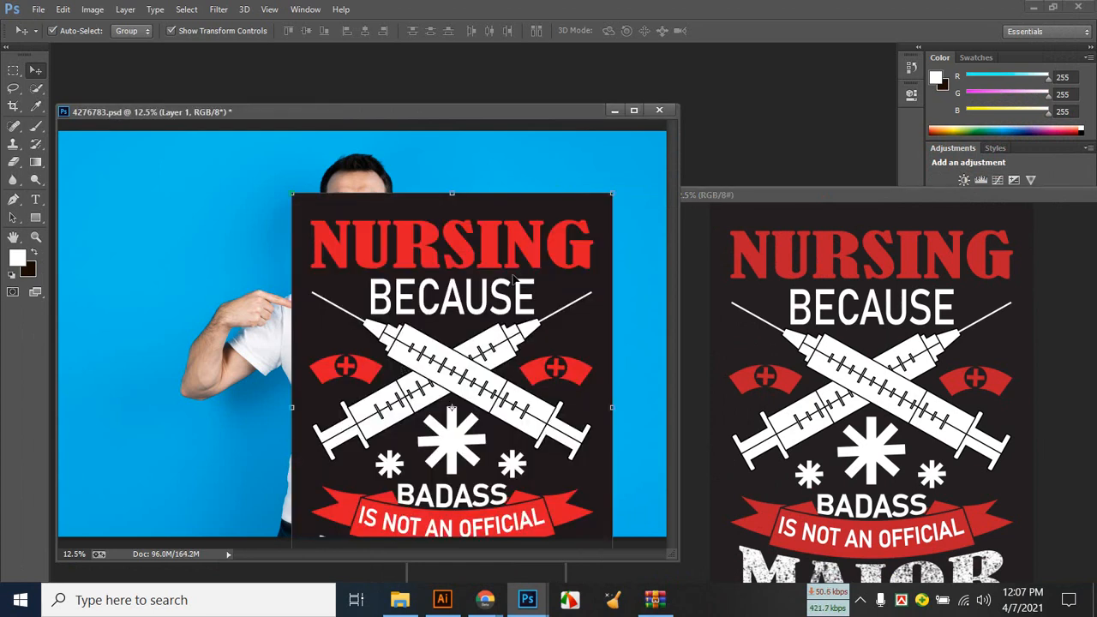
{"action": "key", "text": "ctrl+z"}
{"action": "left_click_drag", "start_coordinate": [801, 180], "coordinate": [466, 188]}
{"action": "double_click", "coordinate": [949, 343]}
{"action": "left_click_drag", "start_coordinate": [372, 186], "coordinate": [282, 165]}
{"action": "left_click_drag", "start_coordinate": [372, 394], "coordinate": [754, 401]}
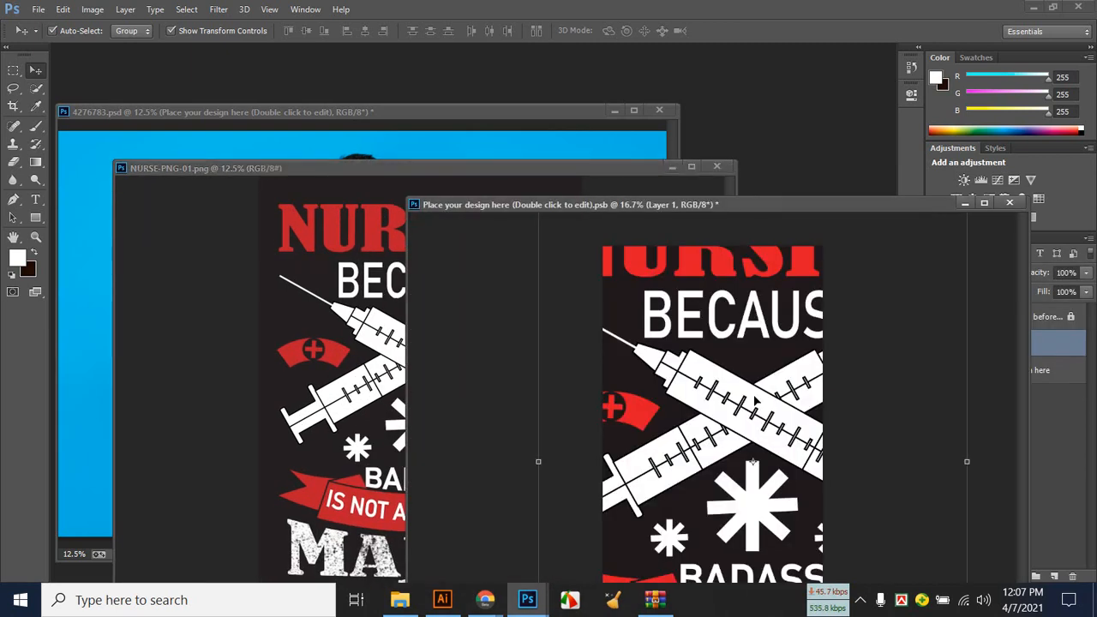
{"action": "left_click", "coordinate": [459, 169]}
{"action": "left_click", "coordinate": [717, 166]}
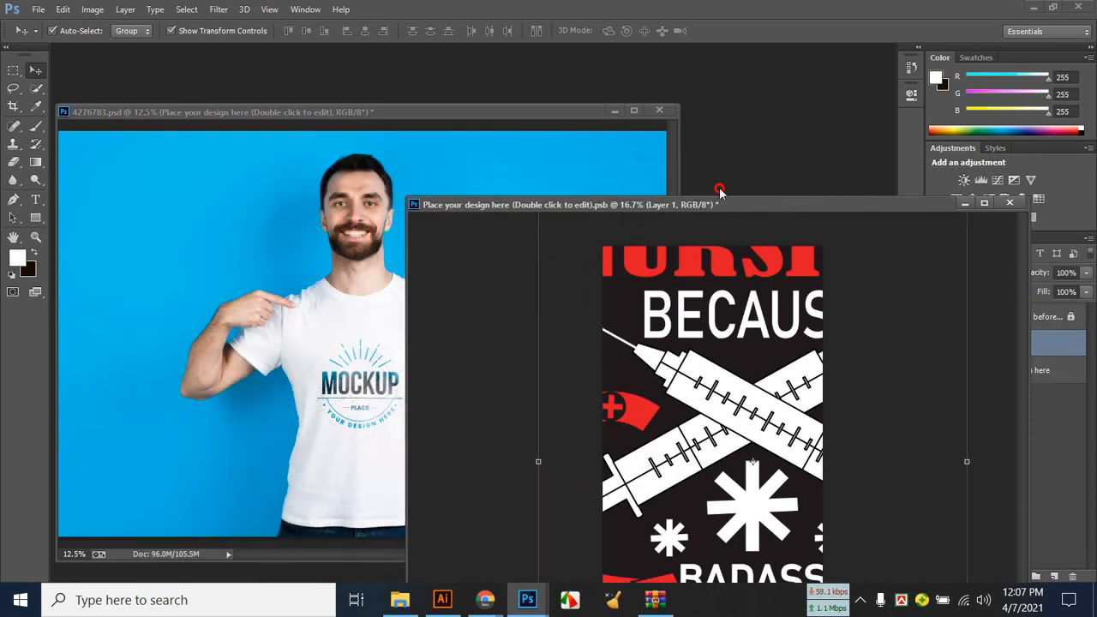
Scale the nursing design layer to about 35% and centre it horizontally on the placeholder canvas.
{"action": "left_click_drag", "start_coordinate": [717, 202], "coordinate": [438, 107]}
{"action": "key", "text": "ctrl+minus"}
{"action": "key", "text": "ctrl+minus"}
{"action": "key", "text": "ctrl+minus"}
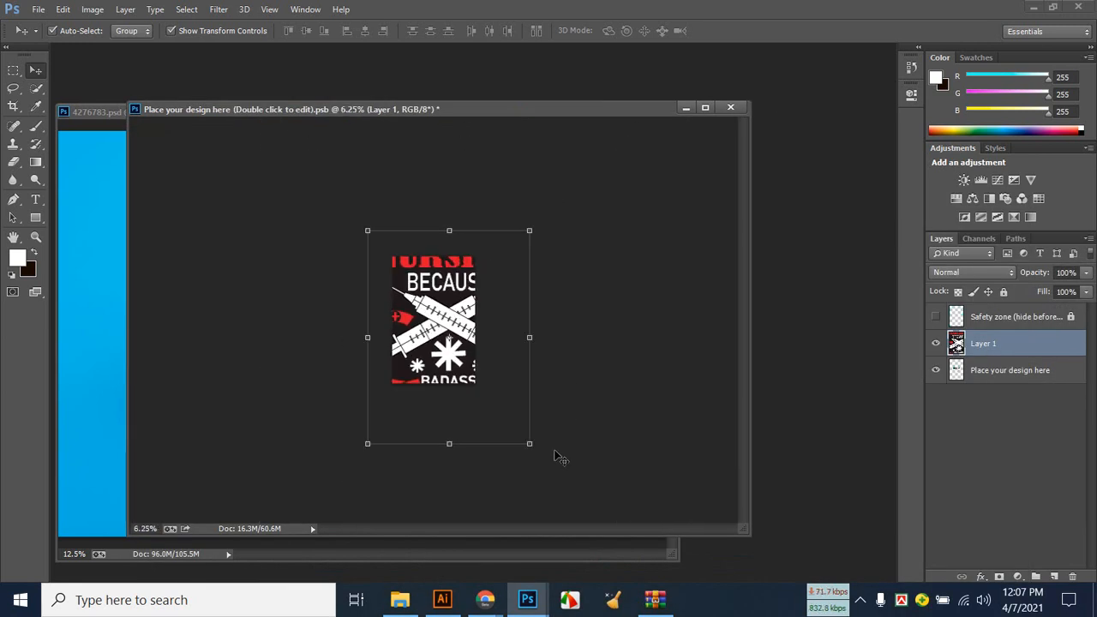
{"action": "left_click_drag", "start_coordinate": [529, 443], "coordinate": [454, 315]}
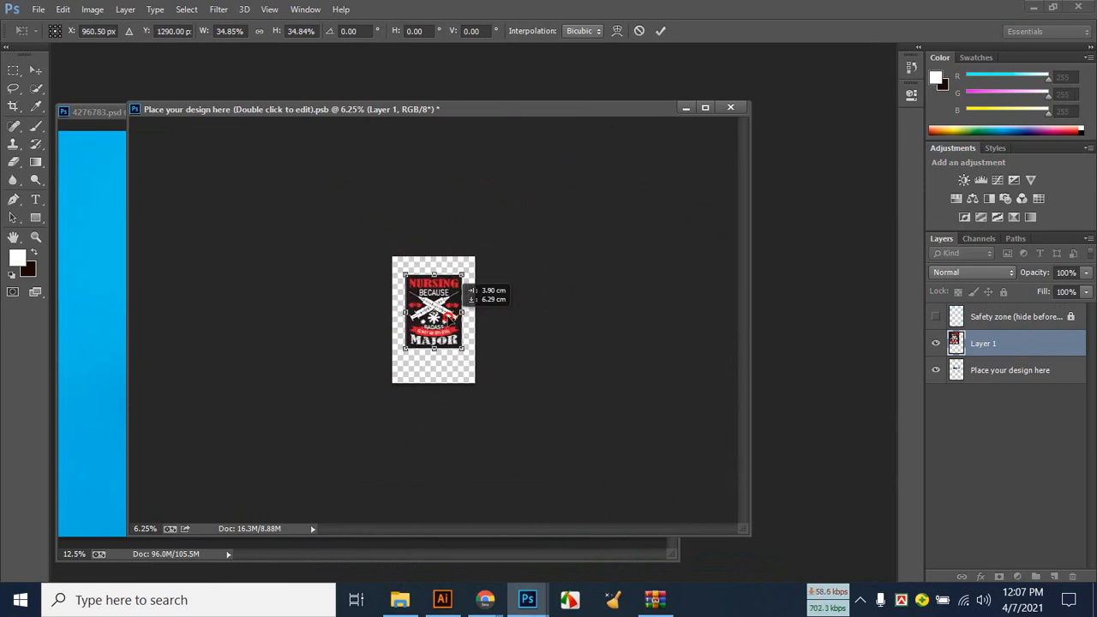
{"action": "left_click", "coordinate": [659, 32]}
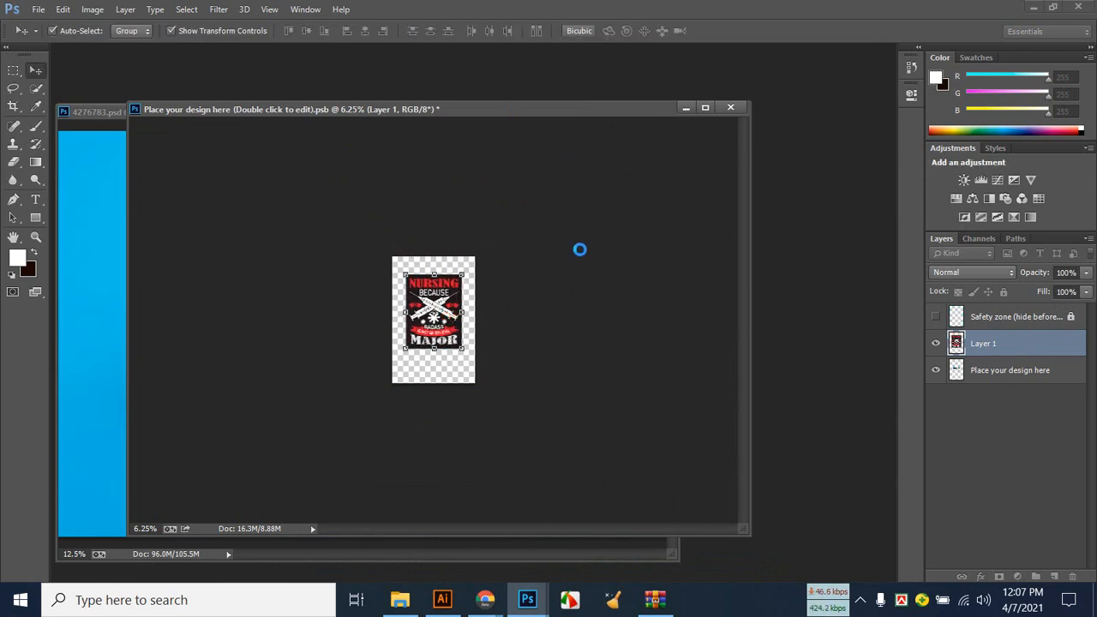
Shrink the nursing design further to about 87% and recentre it horizontally in the upper part of the placeholder canvas.
{"action": "key", "text": "ctrl+plus"}
{"action": "key", "text": "ctrl+plus"}
{"action": "key", "text": "ctrl+plus"}
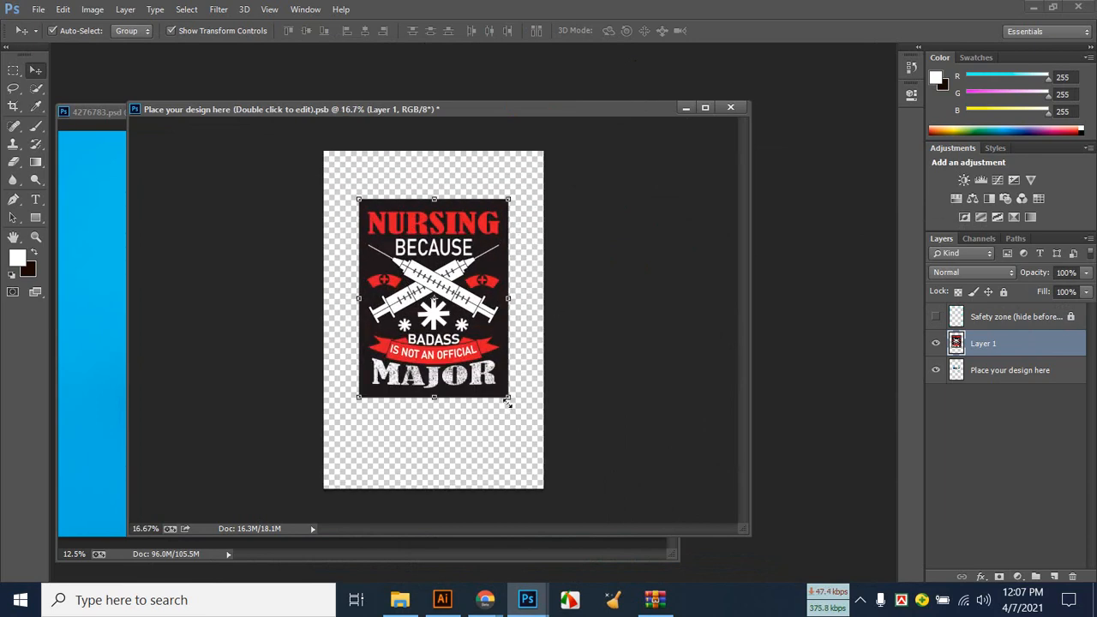
{"action": "left_click_drag", "start_coordinate": [508, 396], "coordinate": [490, 371]}
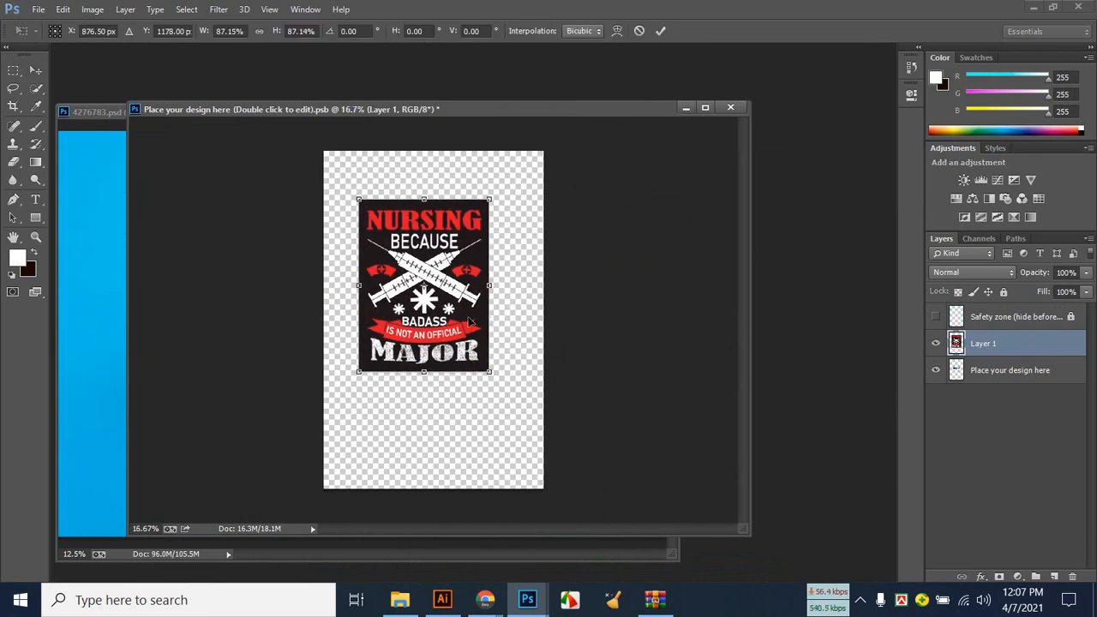
{"action": "left_click_drag", "start_coordinate": [451, 271], "coordinate": [460, 273]}
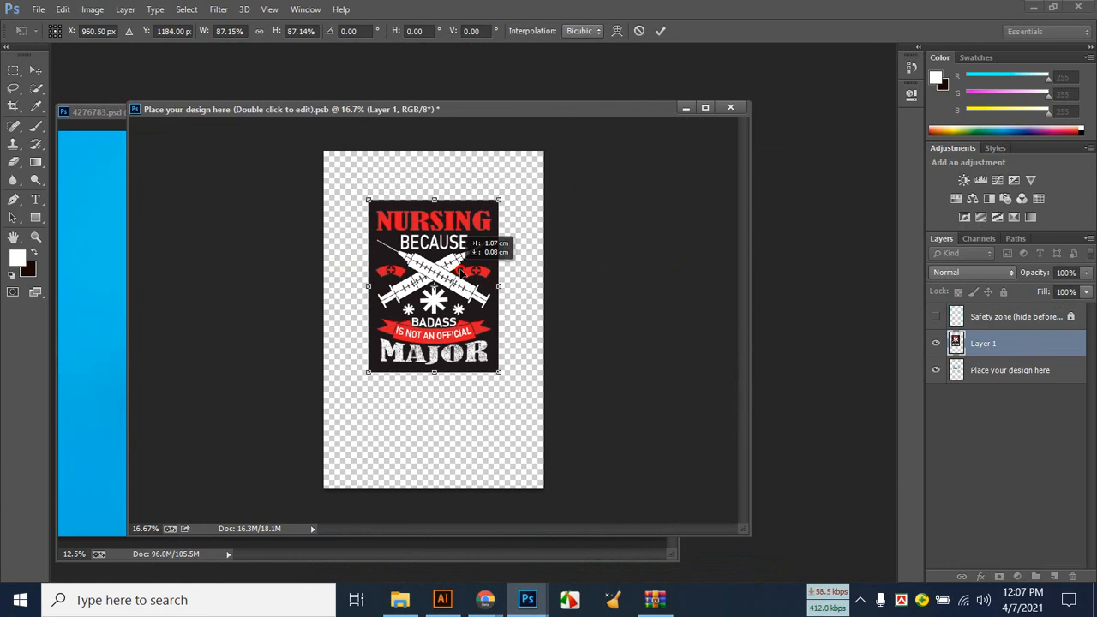
{"action": "left_click", "coordinate": [657, 31]}
Save the placeholder document to update the T-shirt mockup and compare the design in both windows.
{"action": "left_click_drag", "start_coordinate": [554, 104], "coordinate": [913, 178]}
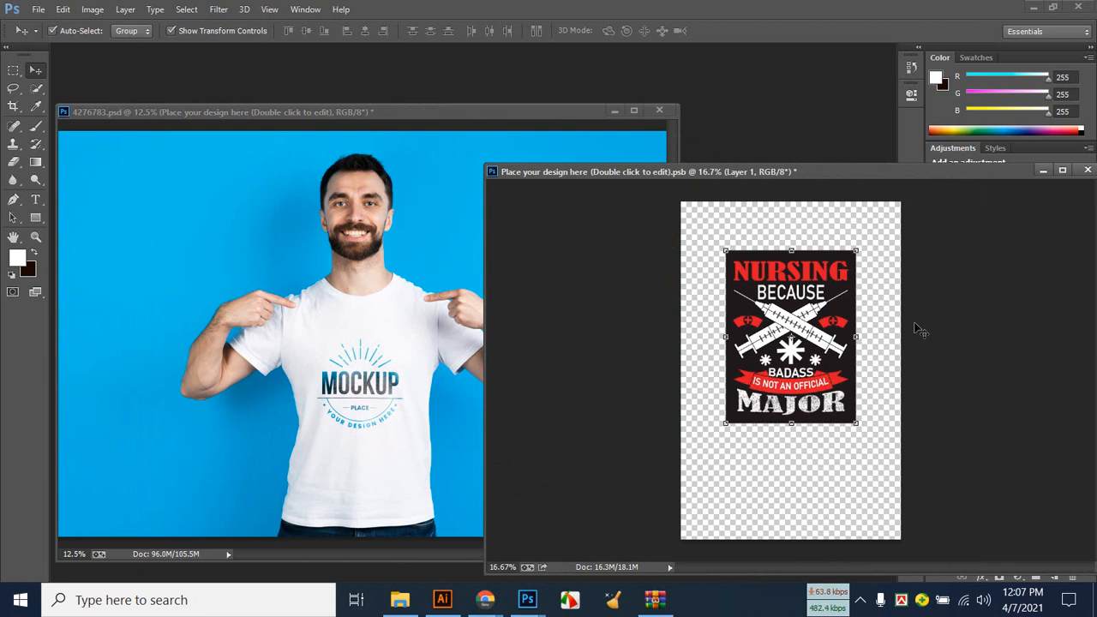
{"action": "key", "text": "ctrl+s"}
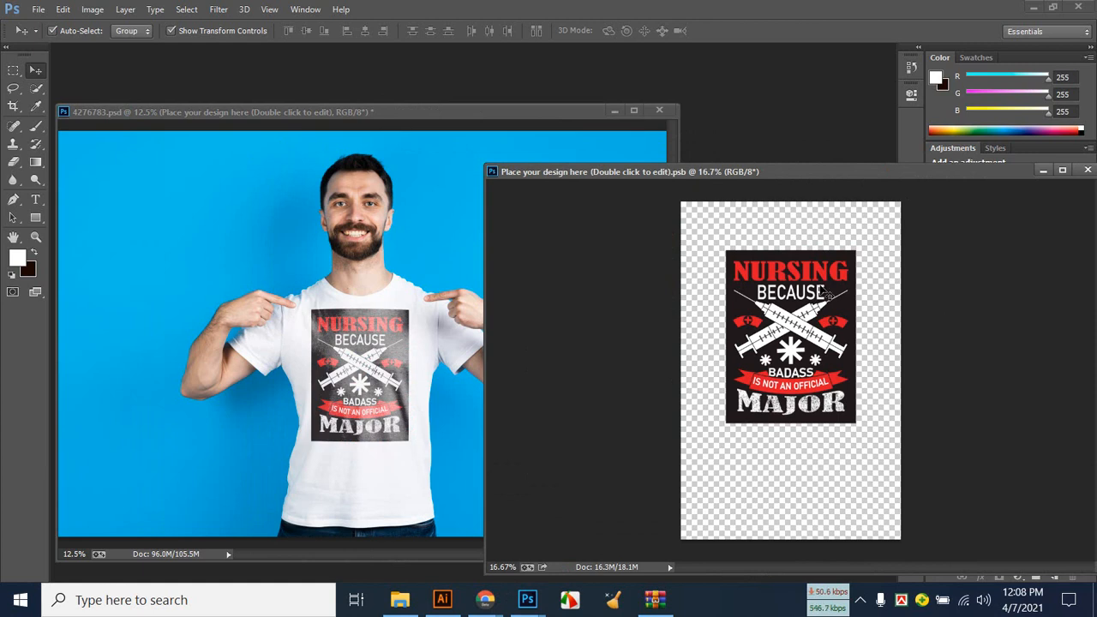
{"action": "left_click", "coordinate": [414, 267]}
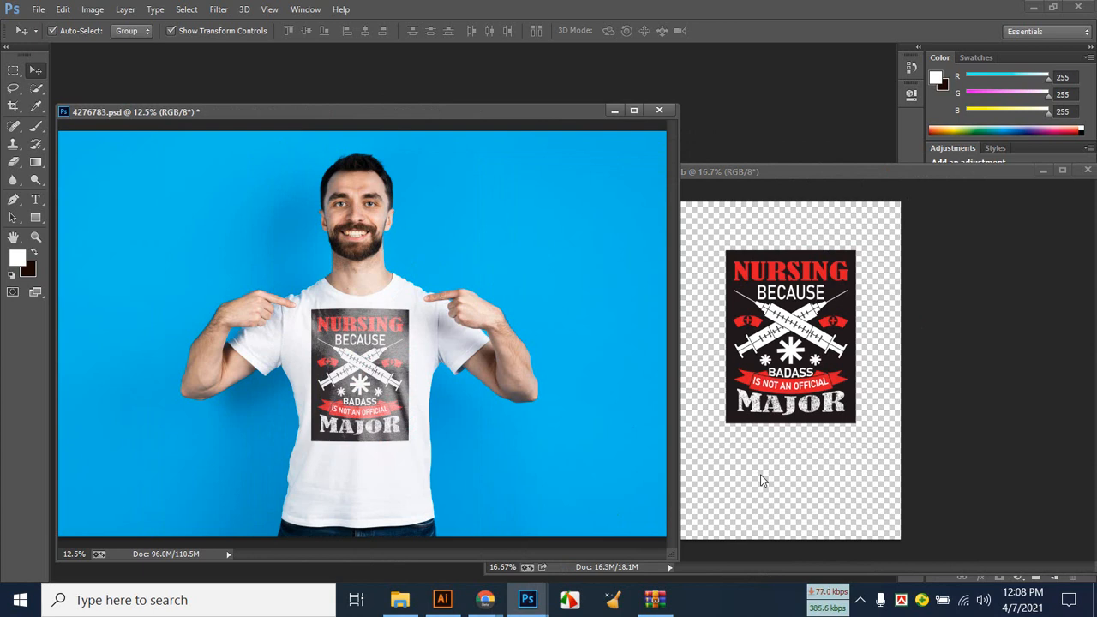
{"action": "left_click", "coordinate": [816, 374]}
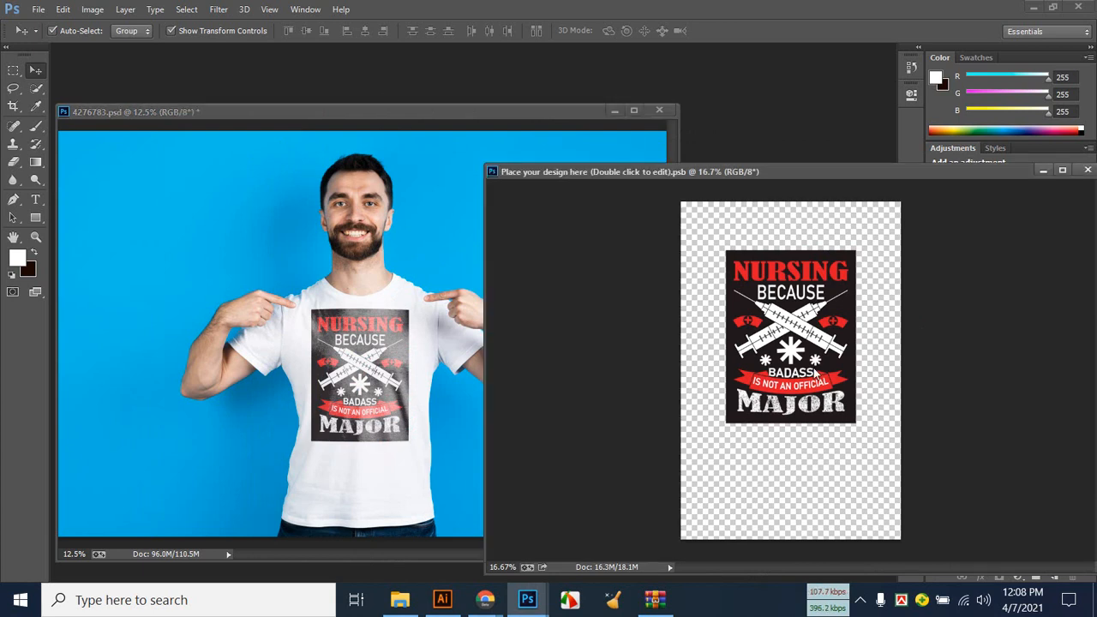
Delete the nursing design from the placeholder document, and remove the dark background rectangle from the design in Illustrator.
{"action": "key", "text": "Delete"}
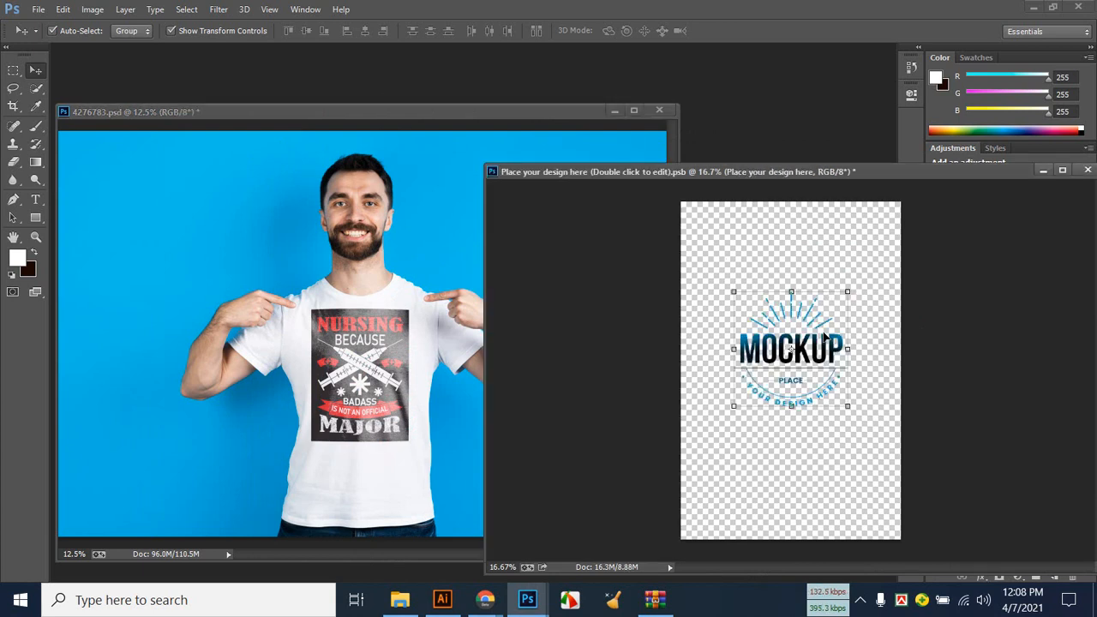
{"action": "key", "text": "ctrl+o"}
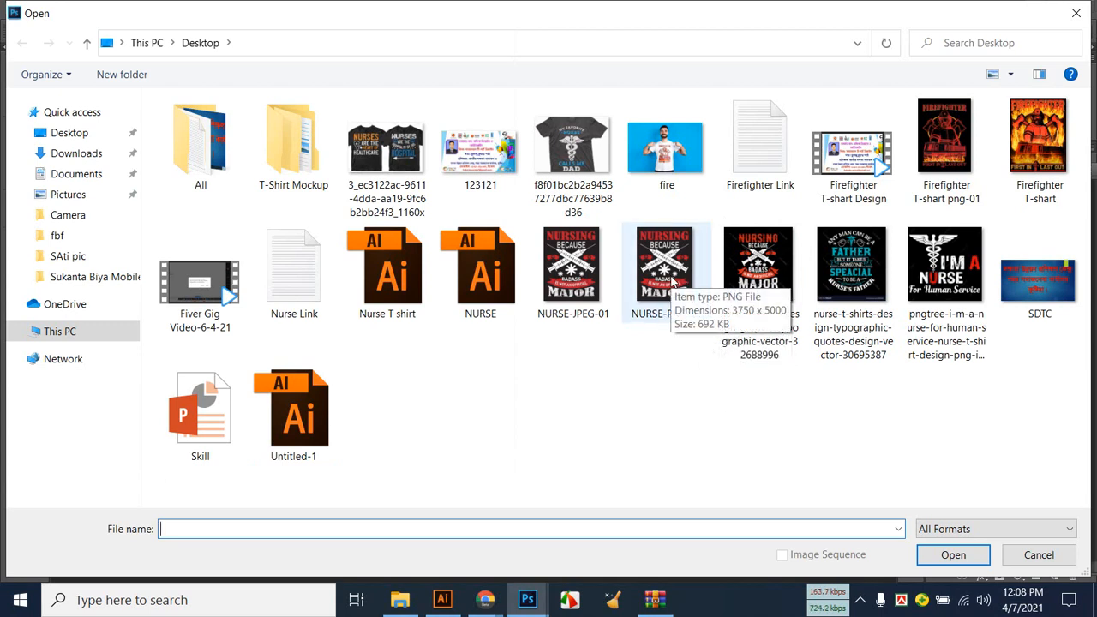
{"action": "left_click", "coordinate": [439, 591]}
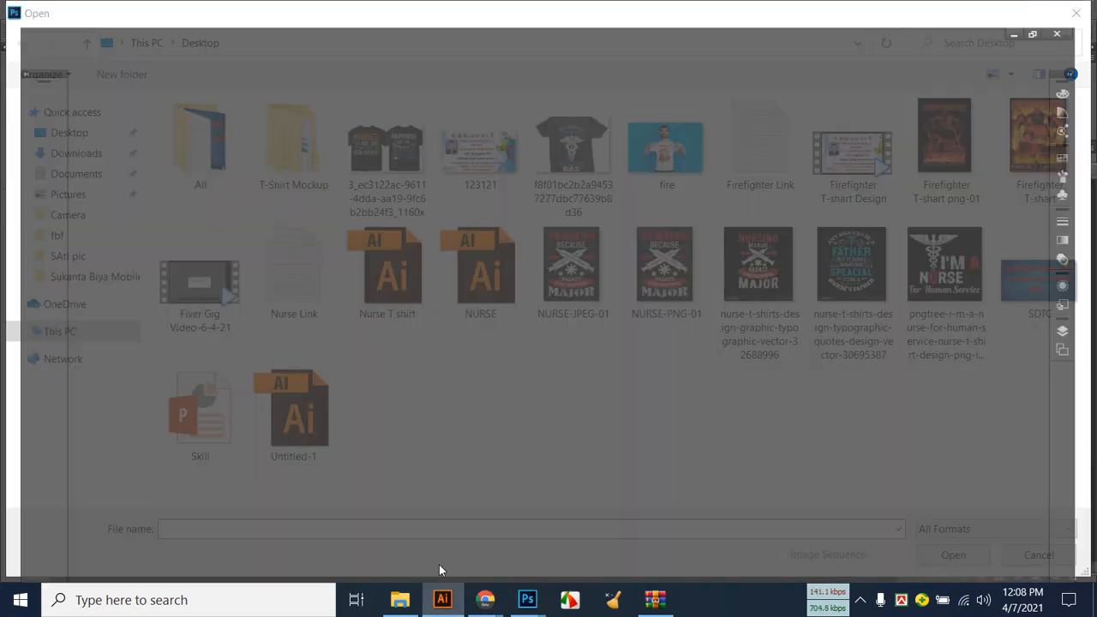
{"action": "left_click", "coordinate": [439, 564]}
{"action": "left_click", "coordinate": [694, 332]}
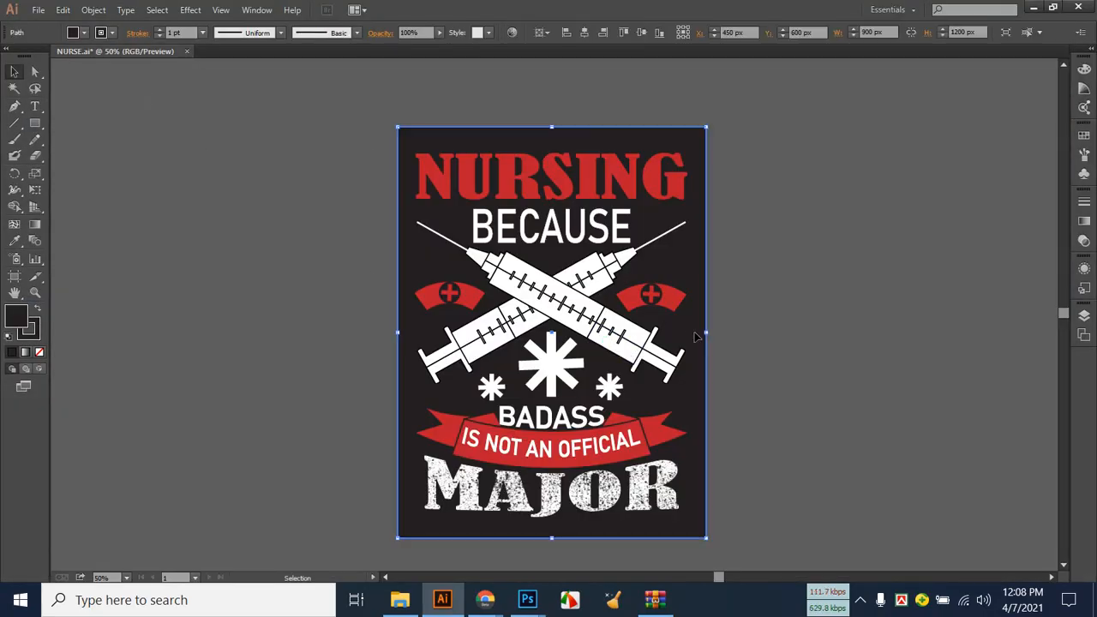
{"action": "key", "text": "Delete"}
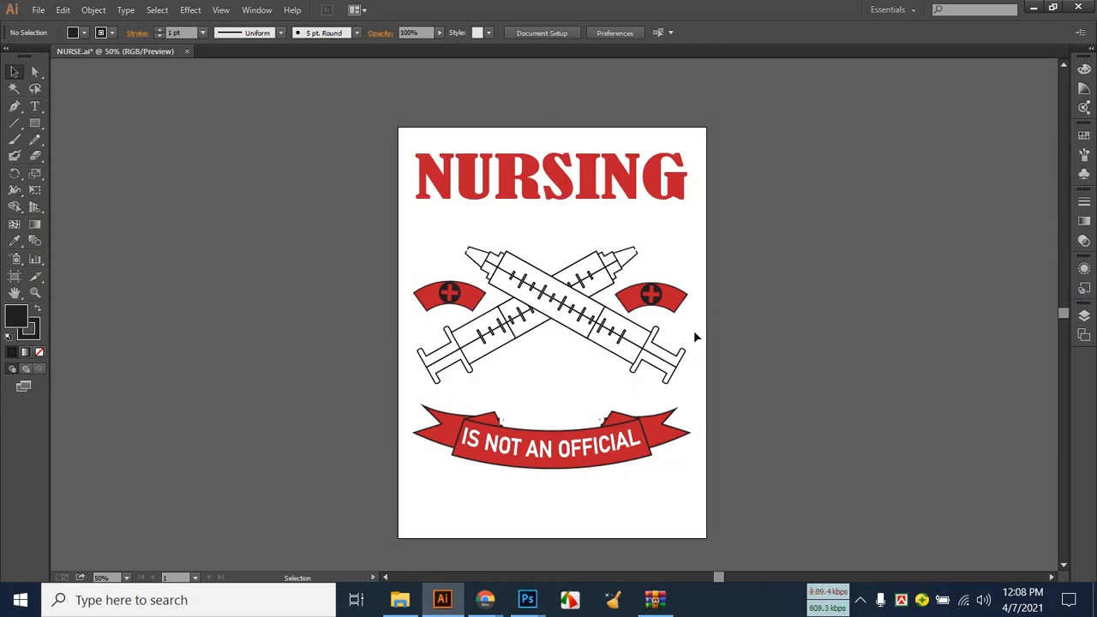
Export the background-free design as a PNG named NURSE-PNG-01 to the Desktop, using all artboards.
{"action": "left_click", "coordinate": [38, 9]}
{"action": "left_click", "coordinate": [120, 296]}
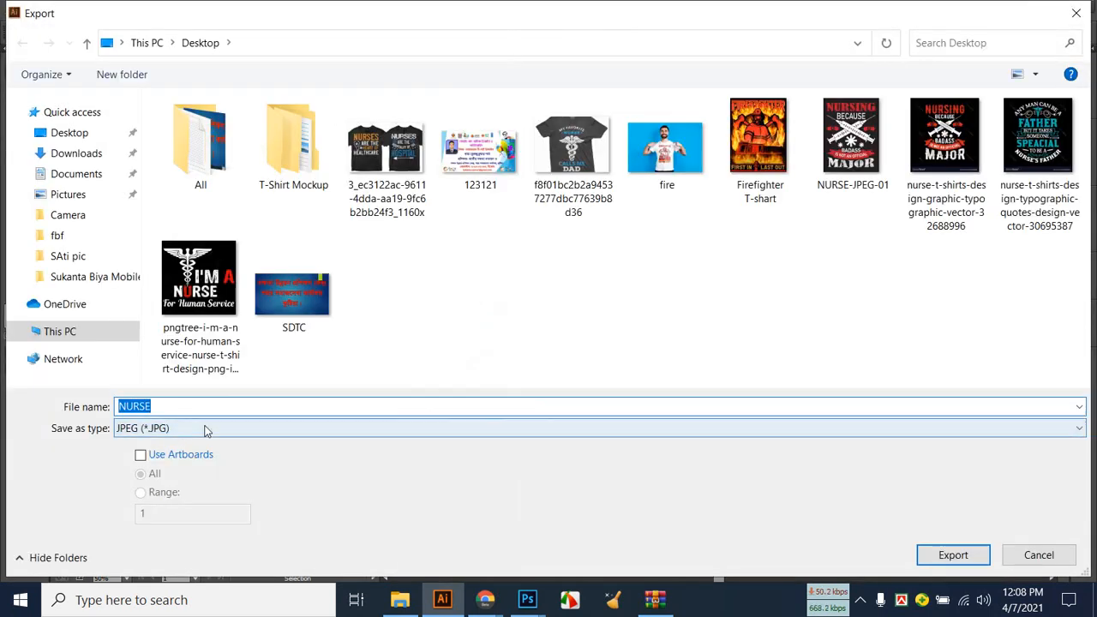
{"action": "left_click", "coordinate": [205, 429]}
{"action": "left_click", "coordinate": [201, 357]}
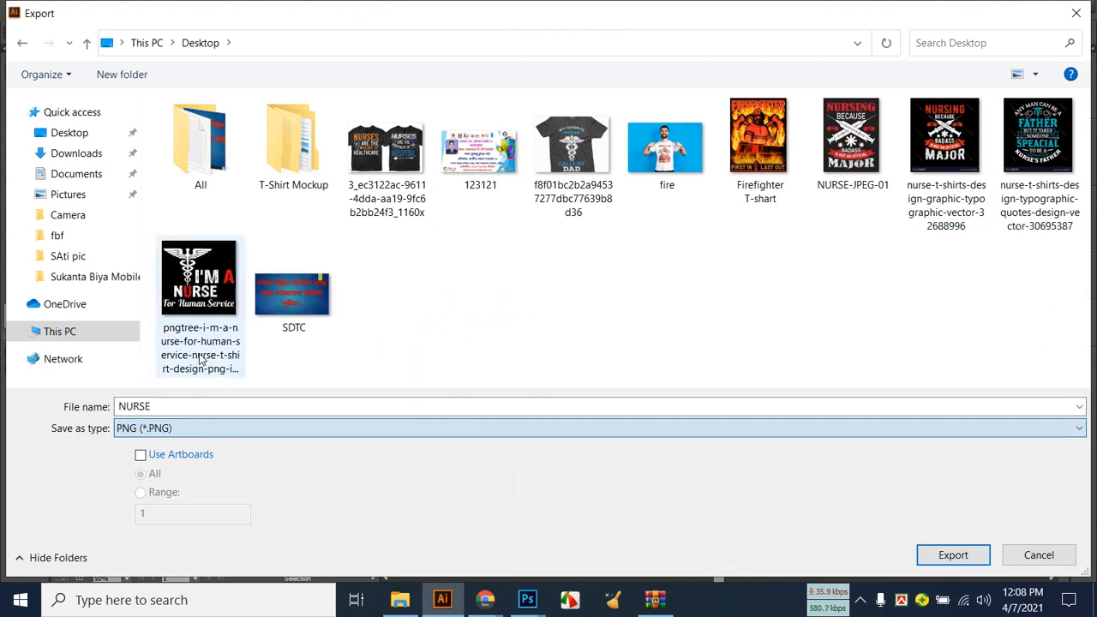
{"action": "left_click", "coordinate": [476, 143]}
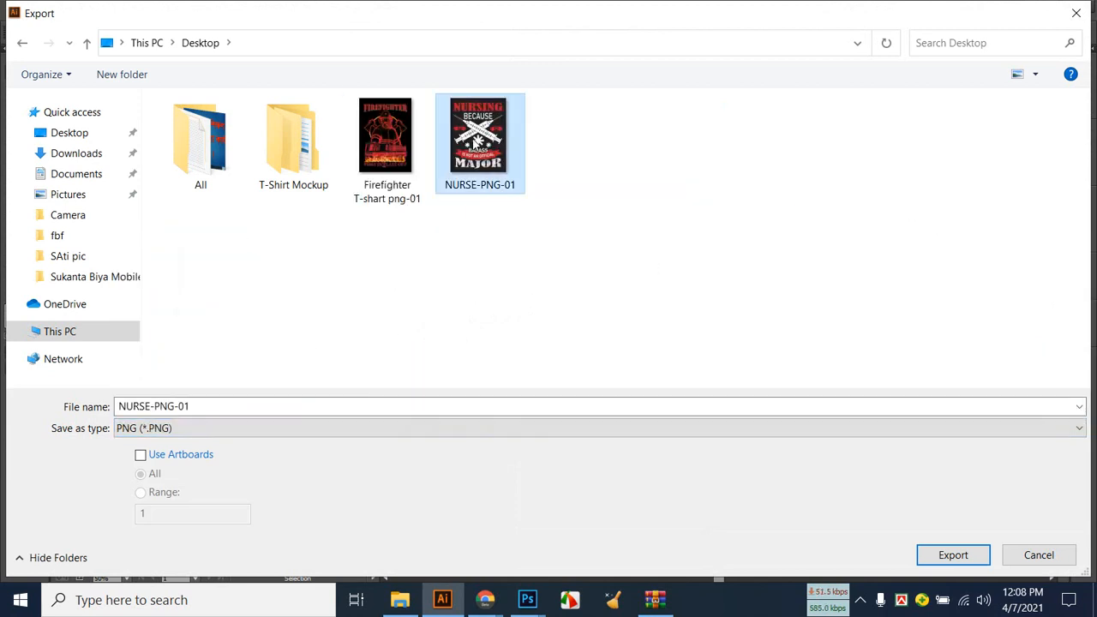
{"action": "left_click", "coordinate": [197, 455]}
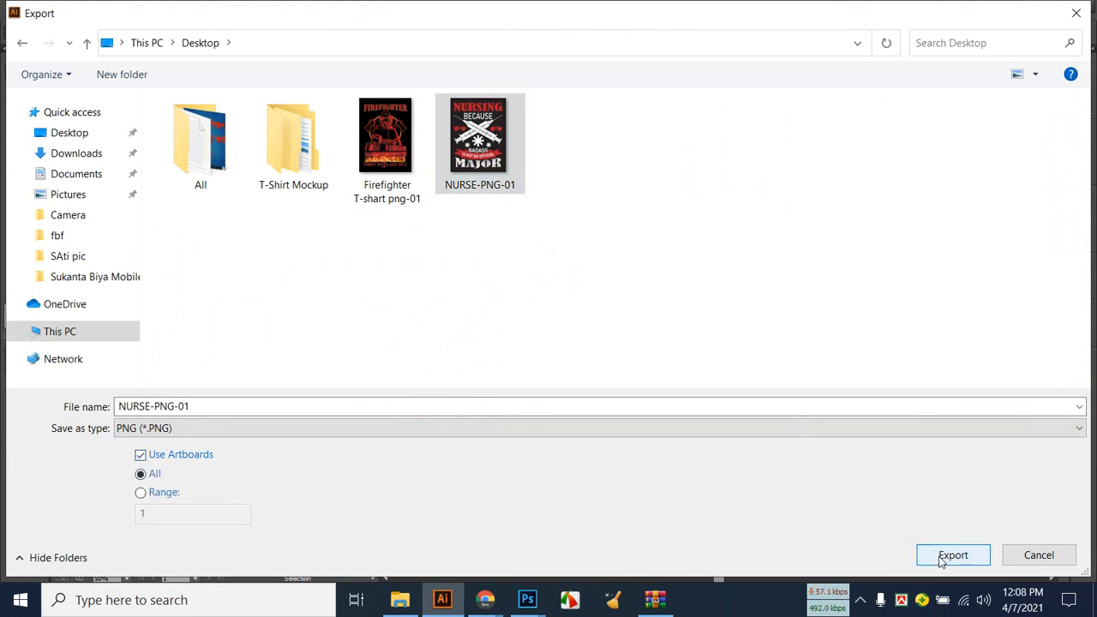
{"action": "left_click", "coordinate": [937, 558]}
{"action": "left_click", "coordinate": [589, 417]}
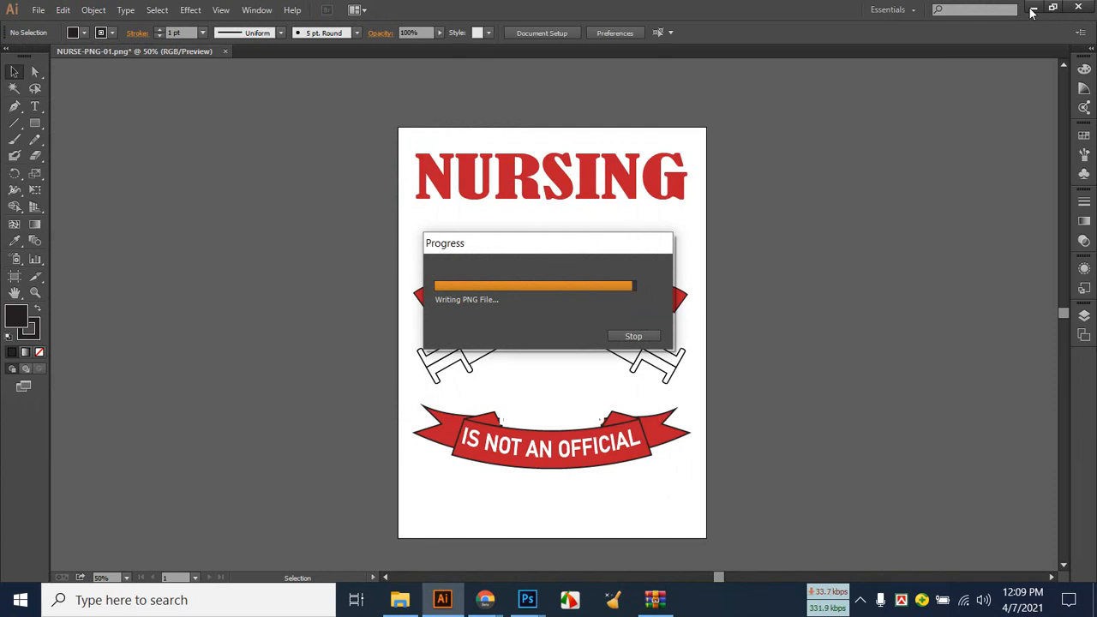
Switch to Photoshop, open NURSE-PNG-01-01.png and copy its design into the placeholder document.
{"action": "left_click", "coordinate": [1032, 13]}
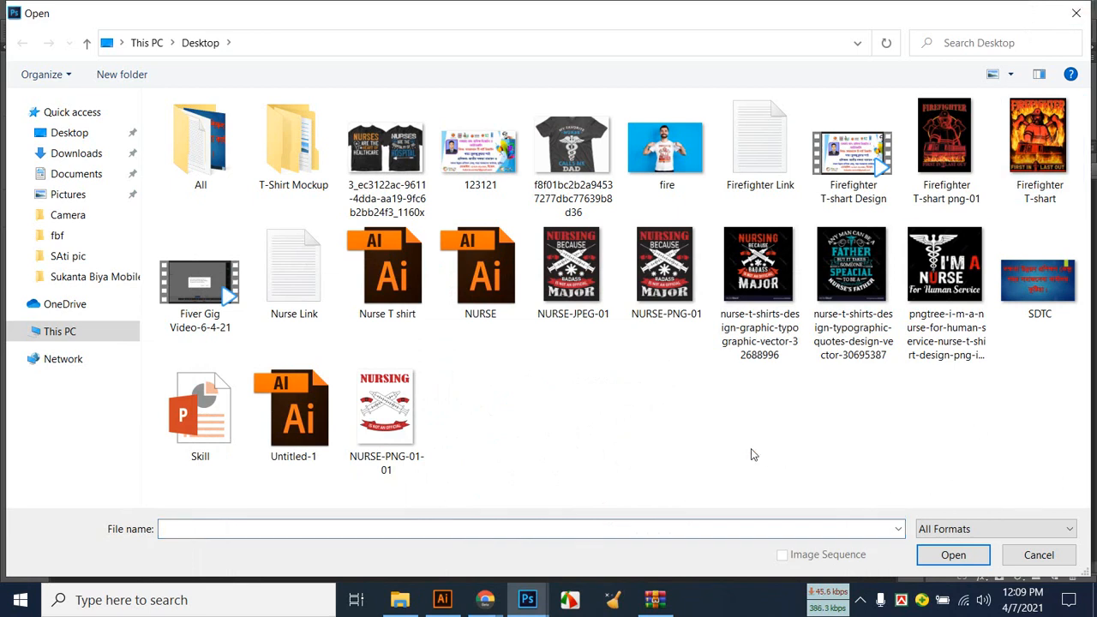
{"action": "double_click", "coordinate": [386, 412]}
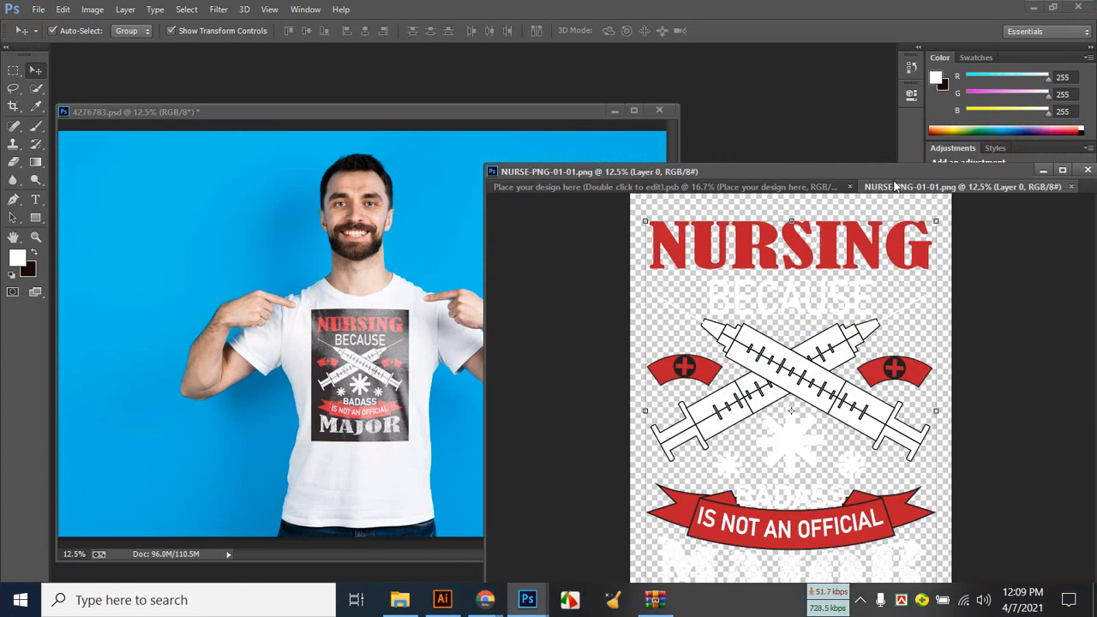
{"action": "left_click_drag", "start_coordinate": [963, 186], "coordinate": [897, 345]}
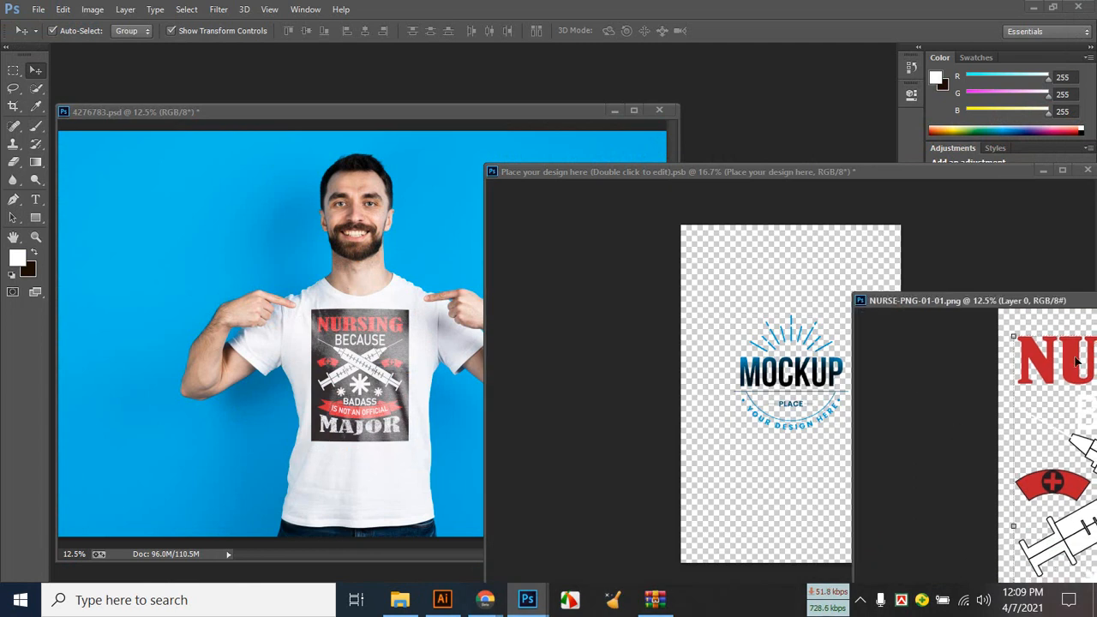
{"action": "left_click_drag", "start_coordinate": [1073, 360], "coordinate": [835, 310]}
Scale the transparent nursing design to about 37% and place it in the lower part of the placeholder canvas.
{"action": "left_click_drag", "start_coordinate": [706, 279], "coordinate": [777, 366]}
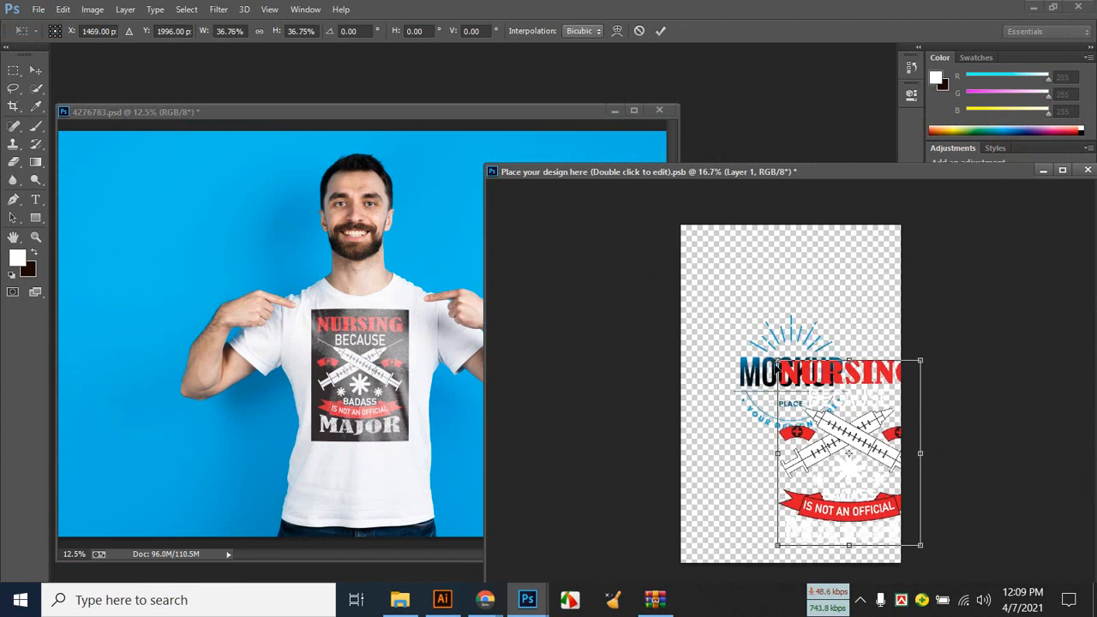
{"action": "left_click_drag", "start_coordinate": [854, 435], "coordinate": [819, 475]}
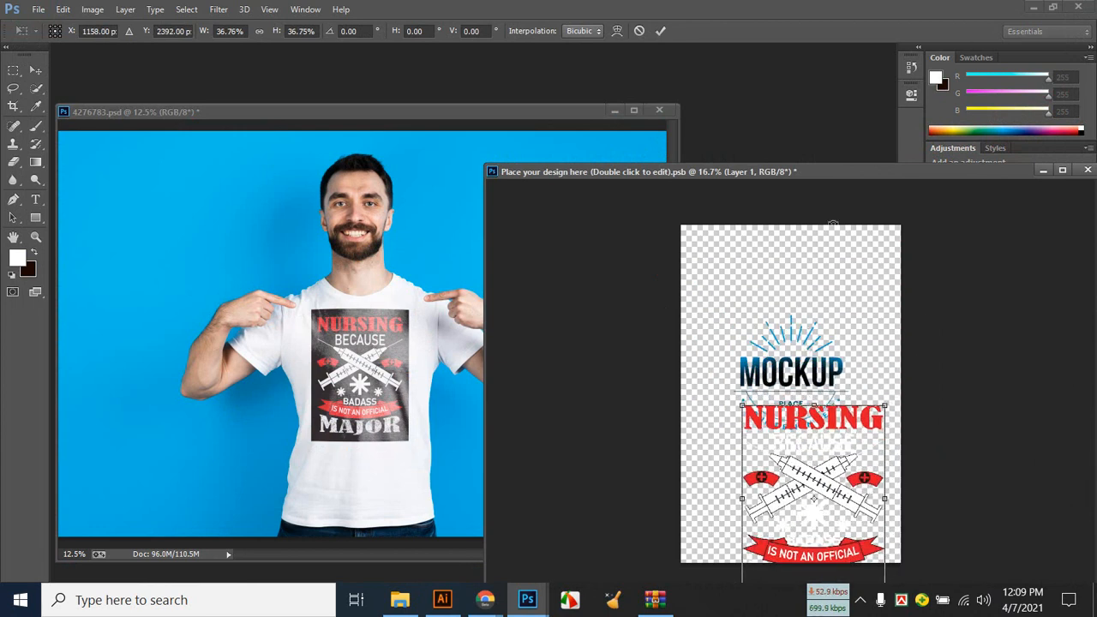
{"action": "left_click", "coordinate": [660, 31]}
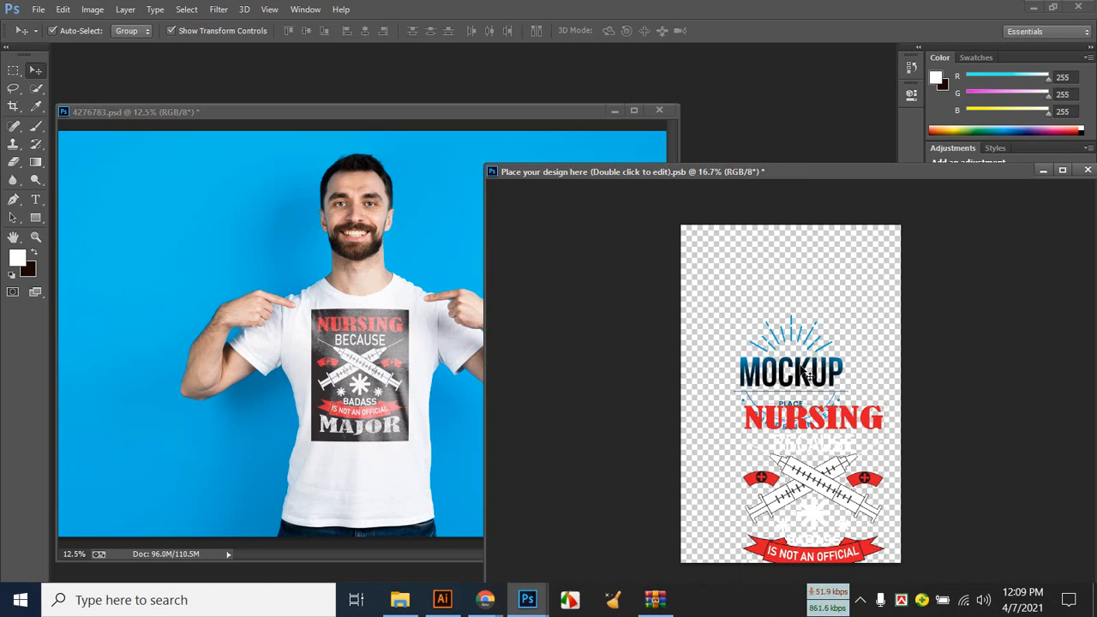
{"action": "left_click", "coordinate": [823, 370]}
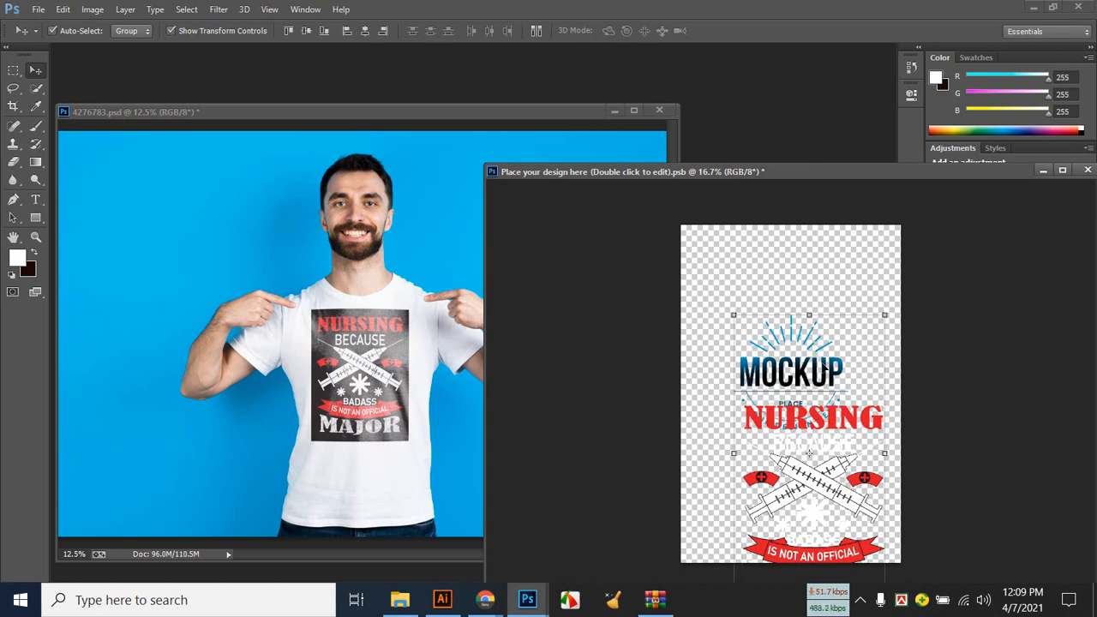
{"action": "key", "text": "Delete"}
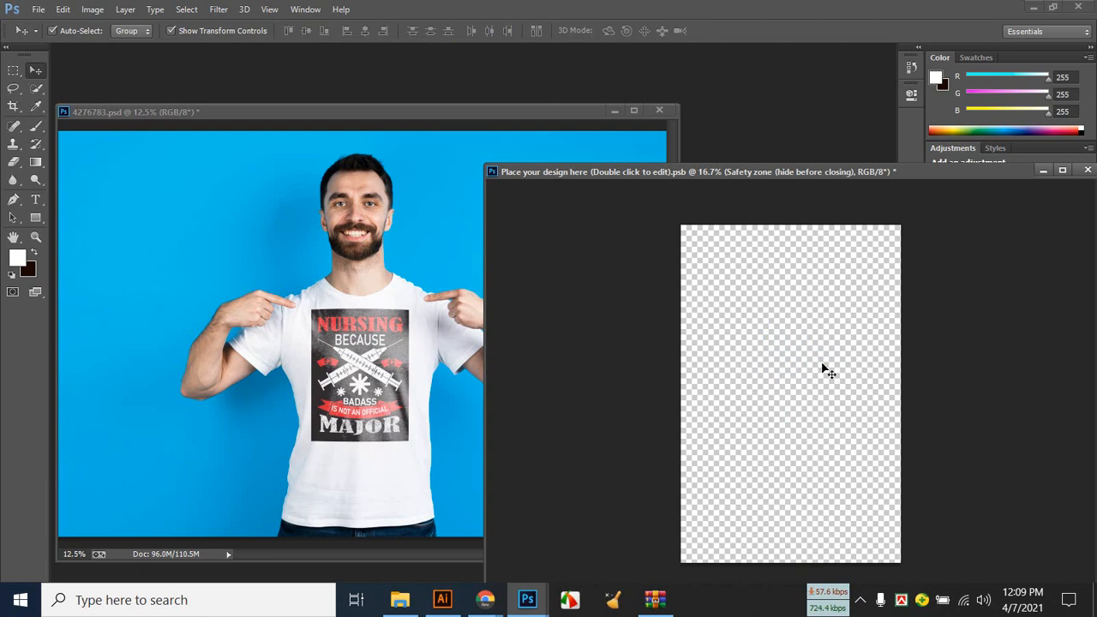
{"action": "key", "text": "ctrl+z"}
Move the nursing design partly off the left edge of the canvas and delete the MOCKUP placeholder logo.
{"action": "left_click", "coordinate": [859, 418]}
{"action": "left_click_drag", "start_coordinate": [849, 418], "coordinate": [655, 434]}
{"action": "left_click", "coordinate": [910, 407]}
{"action": "left_click_drag", "start_coordinate": [878, 429], "coordinate": [726, 452]}
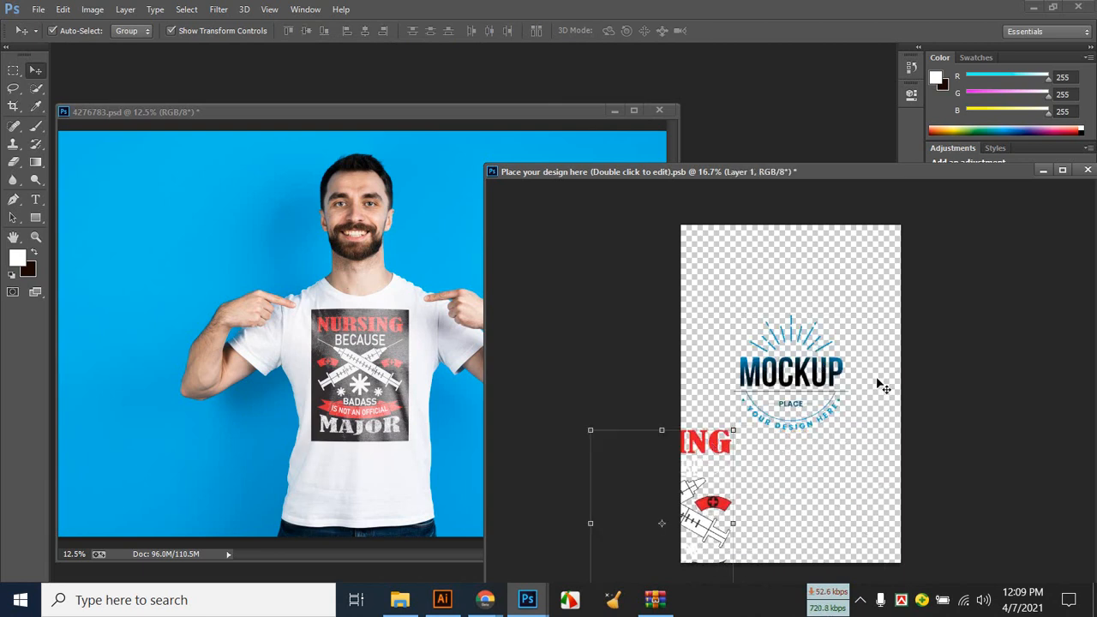
{"action": "left_click", "coordinate": [839, 370]}
{"action": "key", "text": "Delete"}
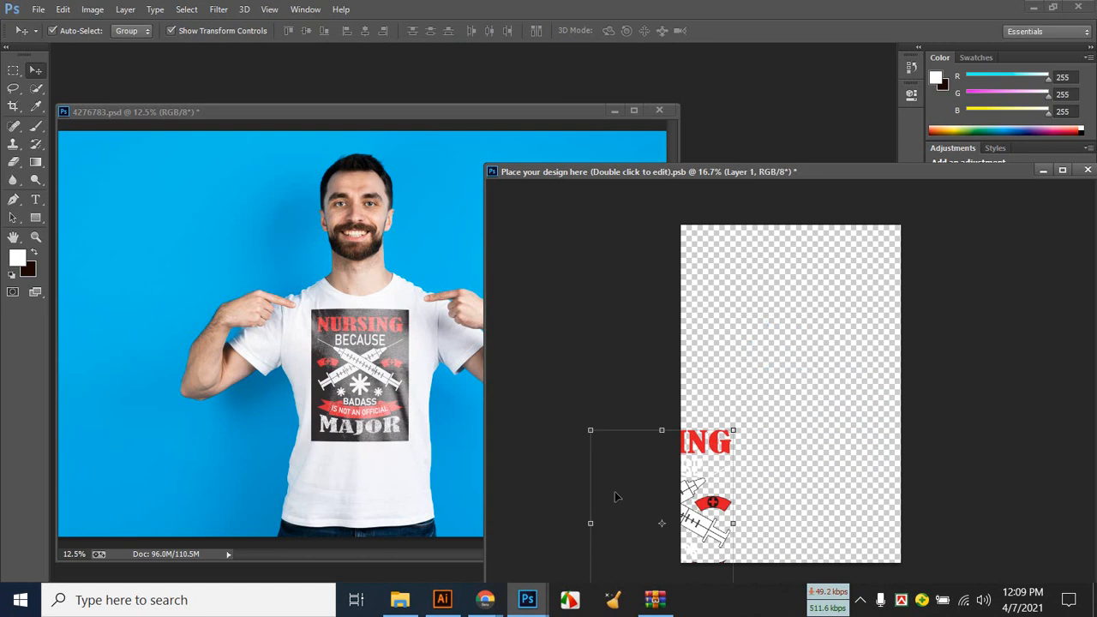
Scale the transparent nursing design to about 70% and centre it horizontally in the upper part of the placeholder canvas.
{"action": "left_click_drag", "start_coordinate": [706, 448], "coordinate": [833, 337]}
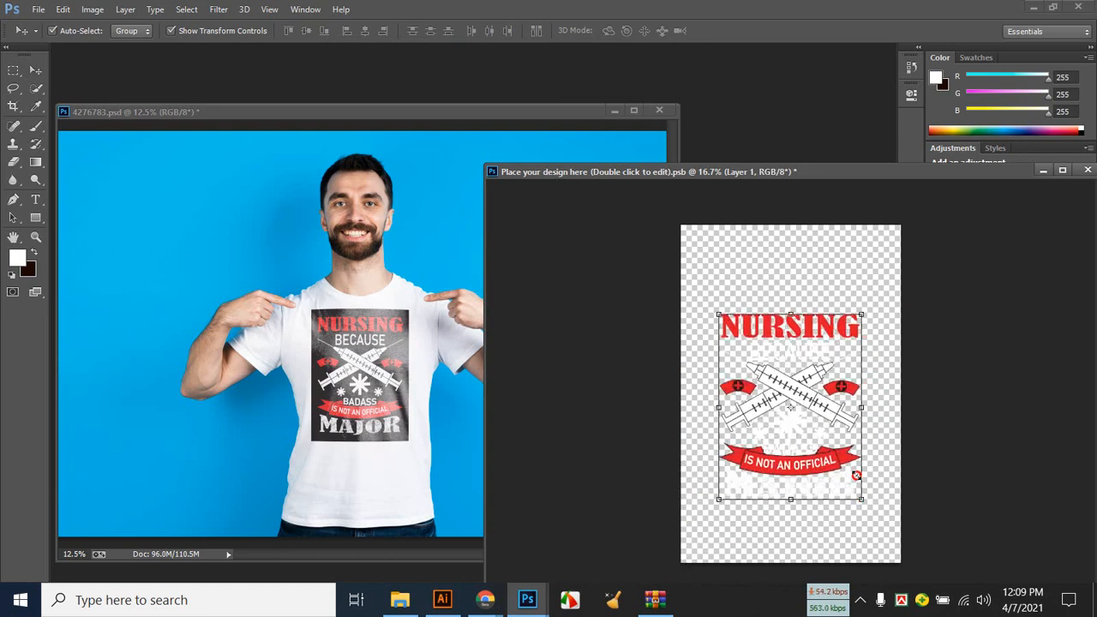
{"action": "left_click_drag", "start_coordinate": [860, 497], "coordinate": [833, 429]}
{"action": "left_click_drag", "start_coordinate": [775, 365], "coordinate": [802, 328]}
{"action": "key", "text": "Left"}
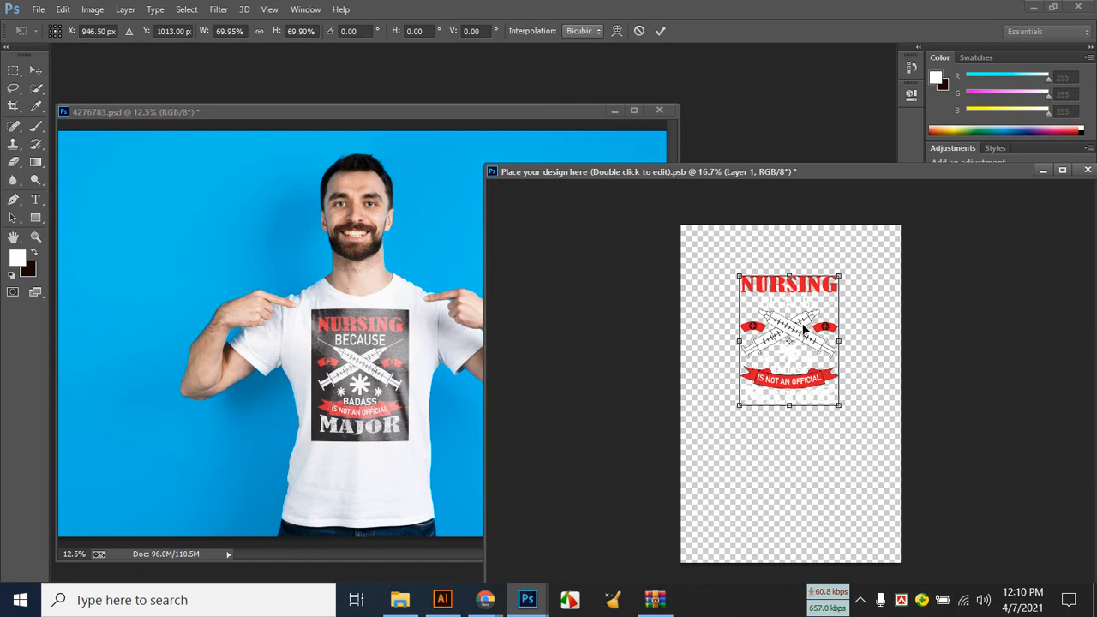
Save the placeholder document with the transformation applied to update the mockup, and close the placeholder document.
{"action": "key", "text": "ctrl+s"}
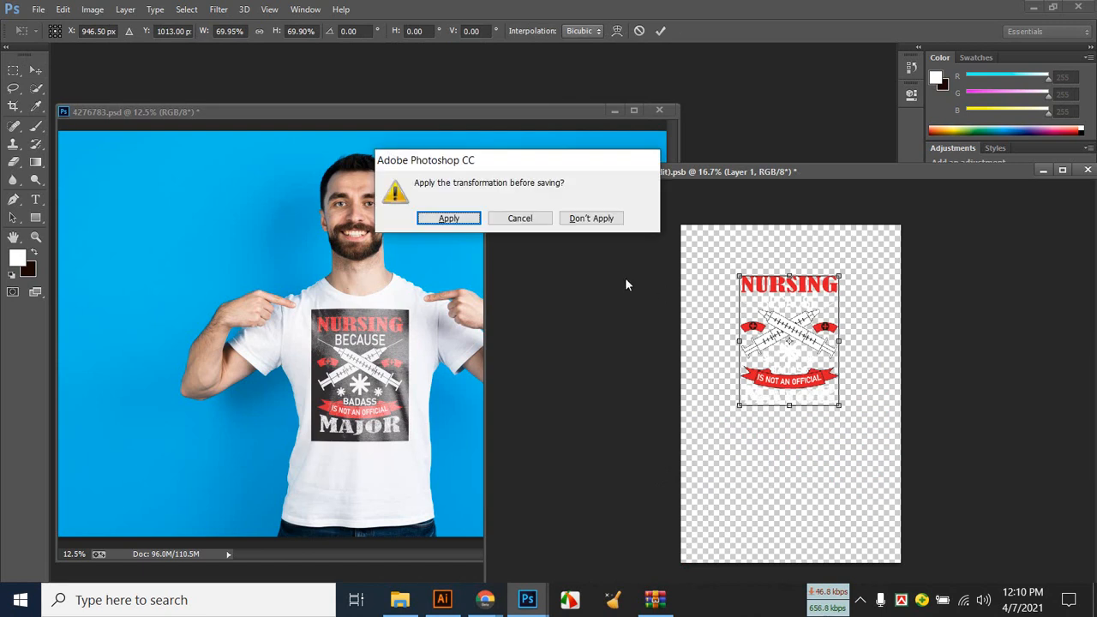
{"action": "left_click", "coordinate": [449, 219]}
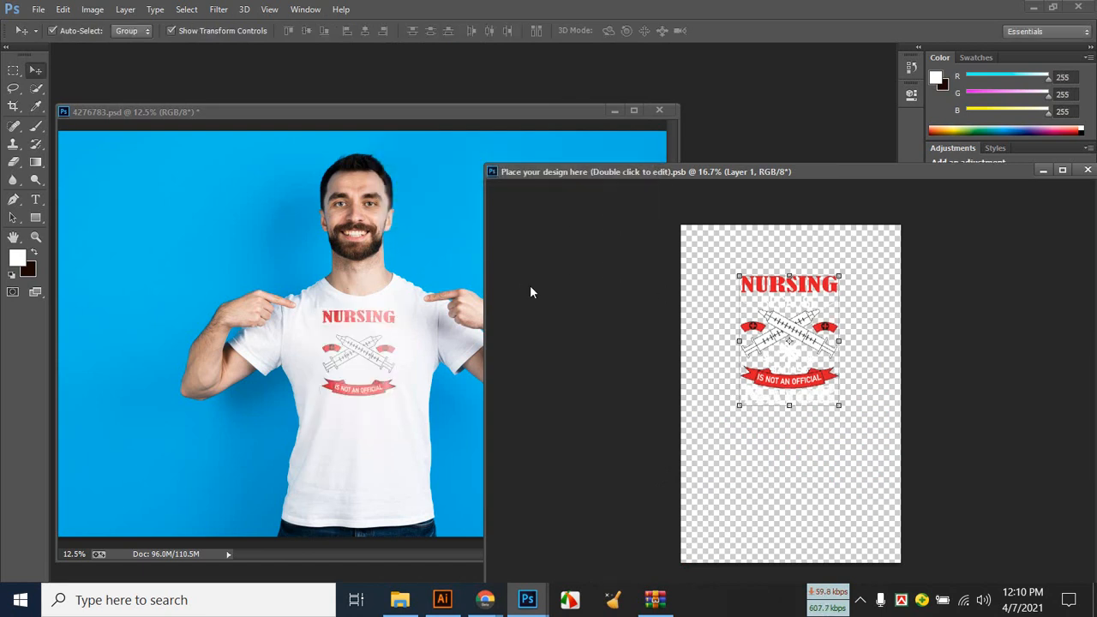
{"action": "left_click", "coordinate": [1088, 171]}
{"action": "left_click_drag", "start_coordinate": [1011, 302], "coordinate": [499, 270]}
{"action": "left_click", "coordinate": [936, 271]}
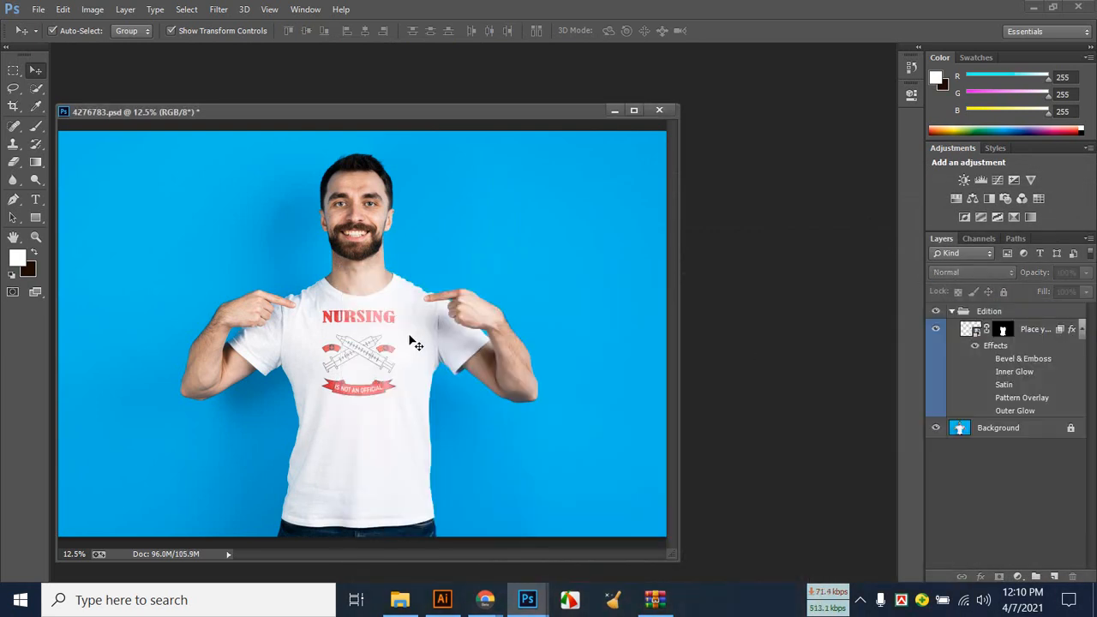
Reopen the mockup's design smart object and open NURSE-JPEG-01.jpg from the Desktop.
{"action": "double_click", "coordinate": [973, 330]}
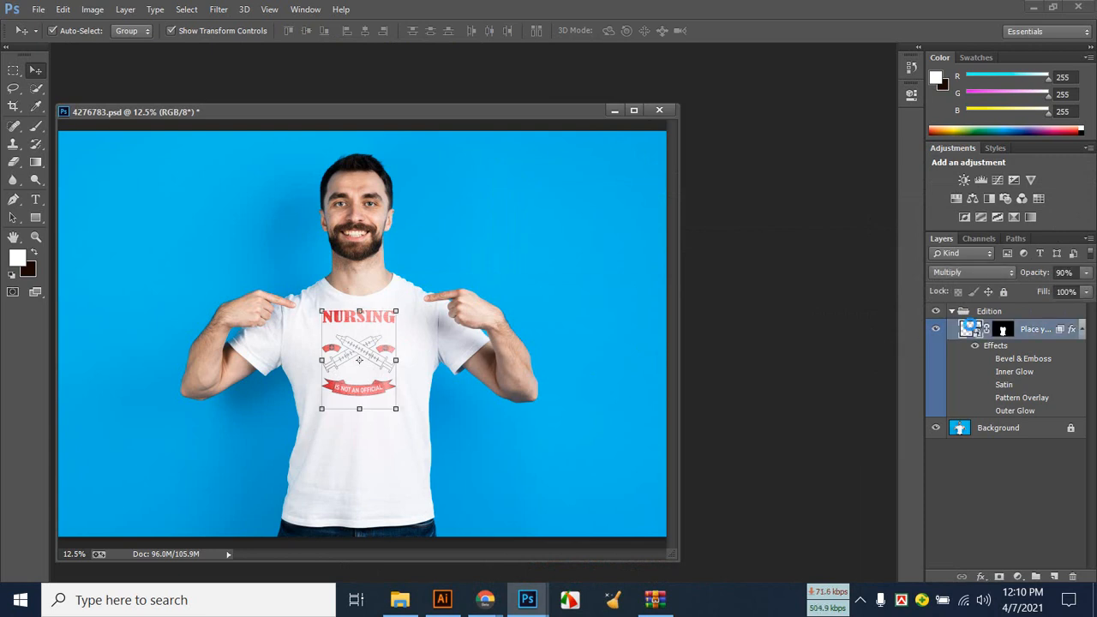
{"action": "left_click", "coordinate": [549, 244]}
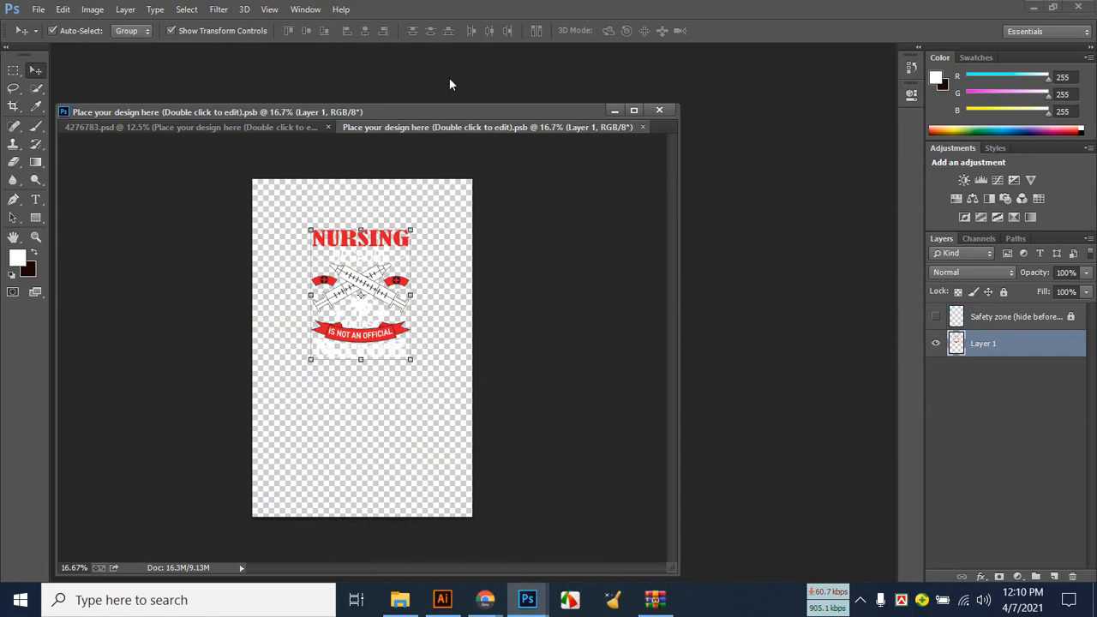
{"action": "key", "text": "ctrl+o"}
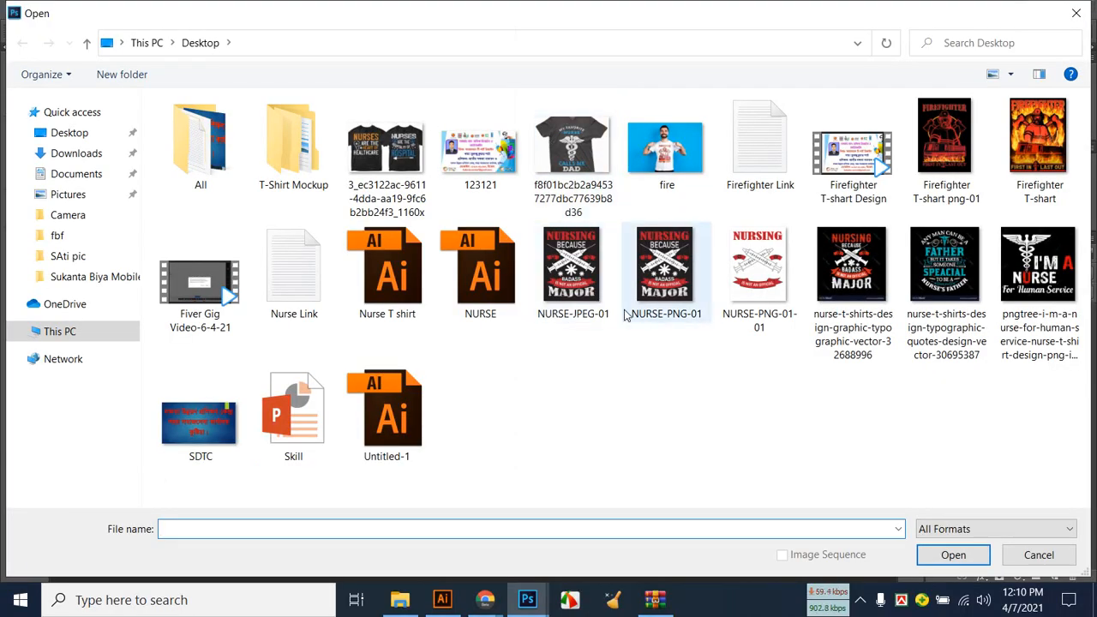
{"action": "double_click", "coordinate": [590, 293]}
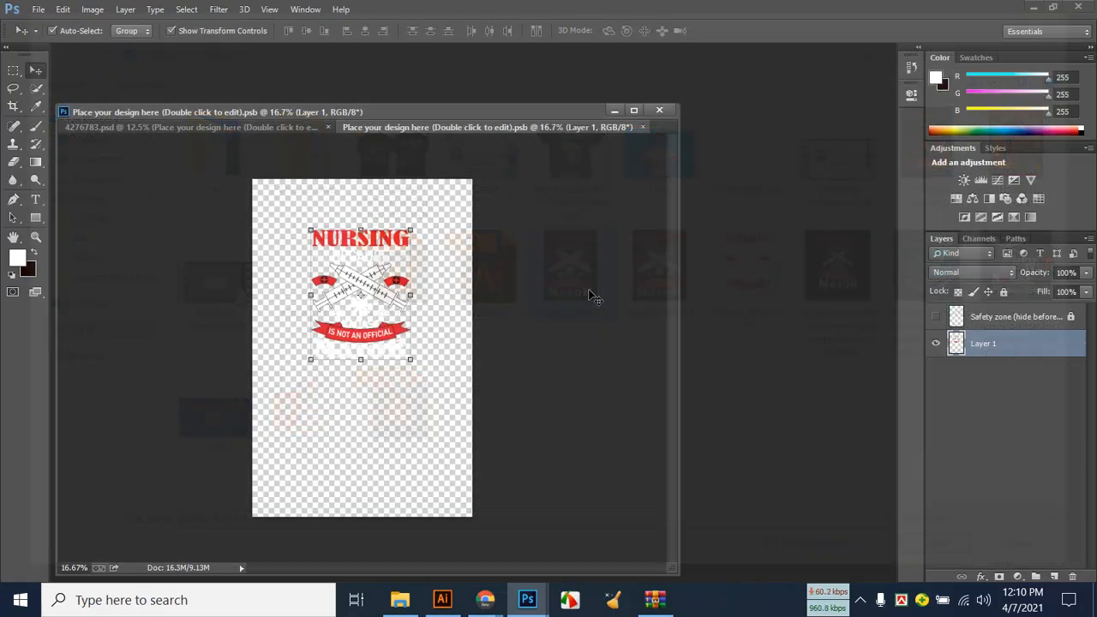
Separate the documents into floating windows, copy the JPEG design into the placeholder document with colours converted, and close the JPEG.
{"action": "left_click_drag", "start_coordinate": [310, 124], "coordinate": [755, 396]}
{"action": "left_click_drag", "start_coordinate": [534, 135], "coordinate": [480, 196]}
{"action": "left_click_drag", "start_coordinate": [767, 203], "coordinate": [428, 187]}
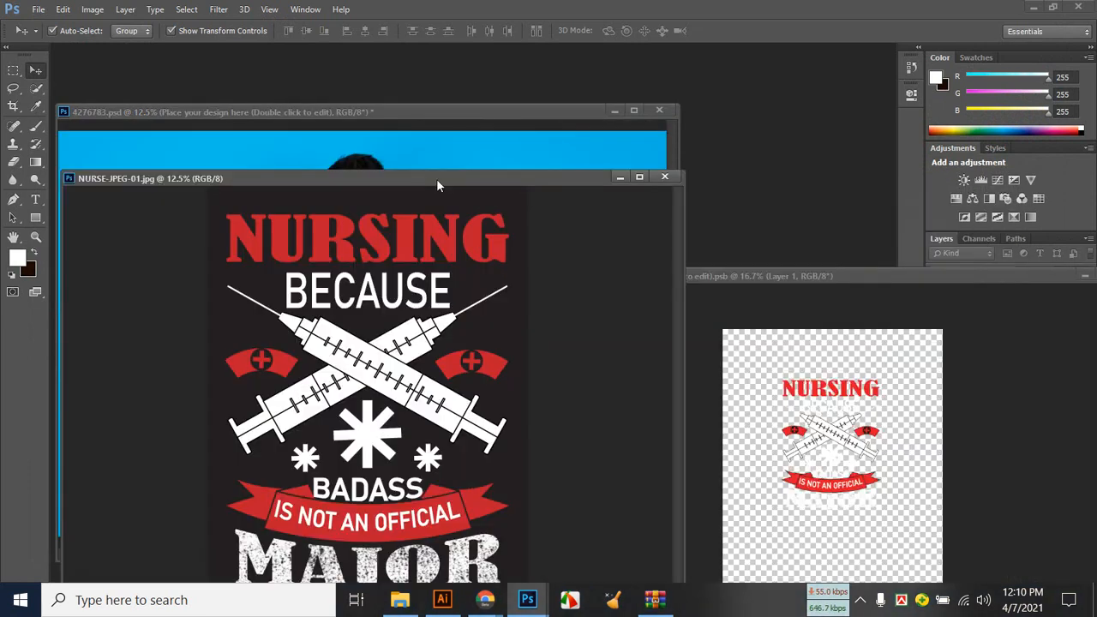
{"action": "key", "text": "ctrl+v"}
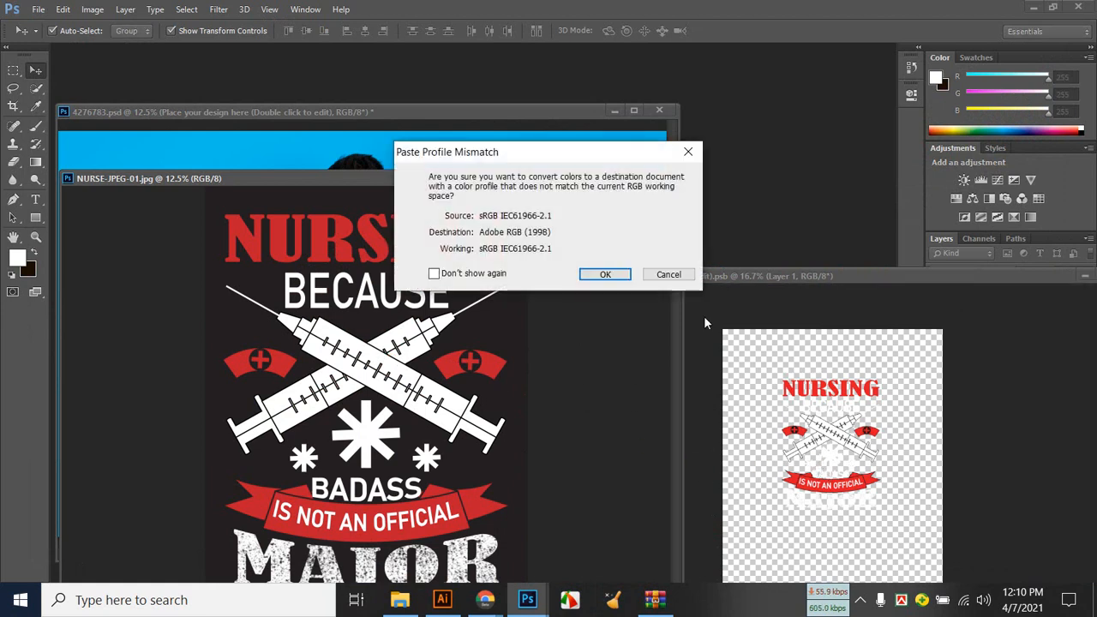
{"action": "left_click", "coordinate": [594, 275]}
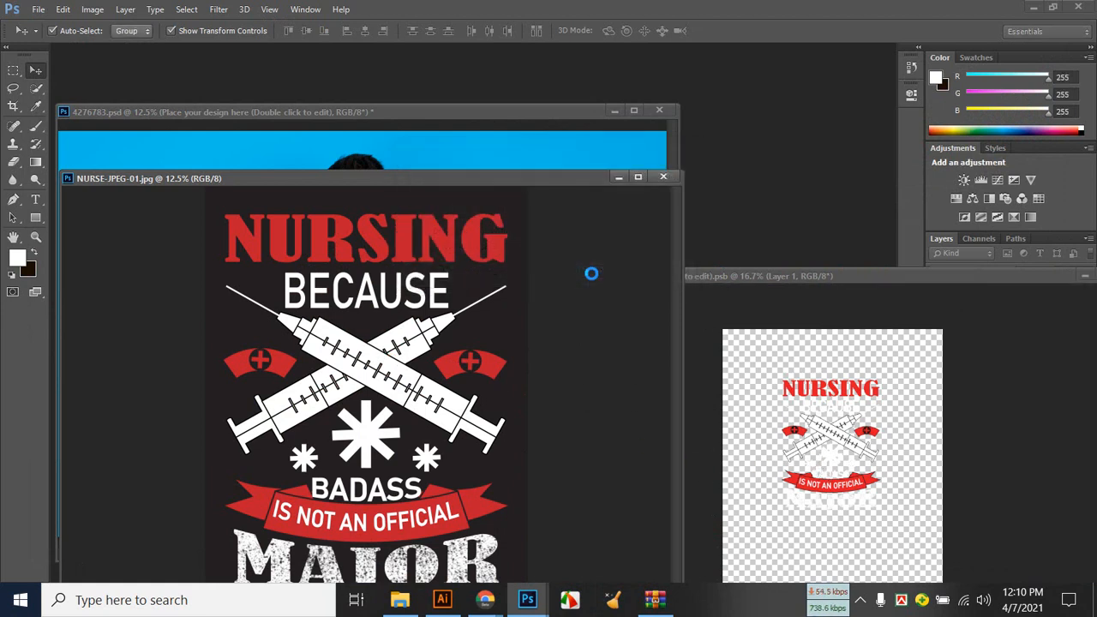
{"action": "left_click", "coordinate": [663, 177]}
Scale the pasted JPEG design to about 23% and place it near the middle of the placeholder canvas.
{"action": "left_click_drag", "start_coordinate": [807, 276], "coordinate": [406, 97]}
{"action": "left_click_drag", "start_coordinate": [479, 244], "coordinate": [619, 385]}
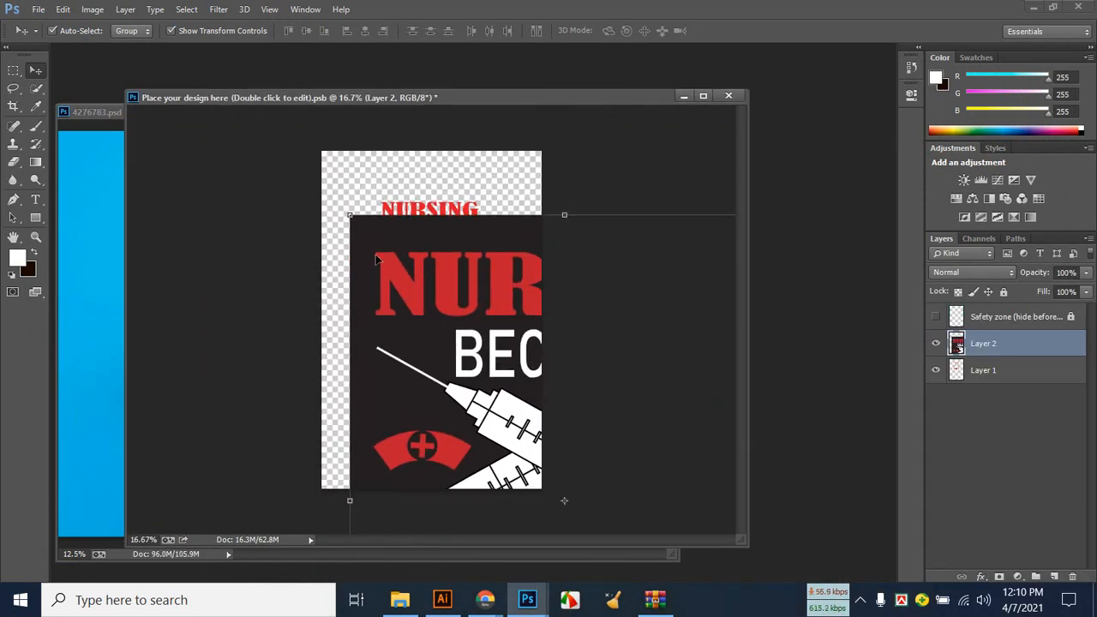
{"action": "left_click_drag", "start_coordinate": [351, 213], "coordinate": [531, 416]}
{"action": "left_click_drag", "start_coordinate": [552, 454], "coordinate": [452, 436]}
{"action": "left_click_drag", "start_coordinate": [508, 463], "coordinate": [411, 322]}
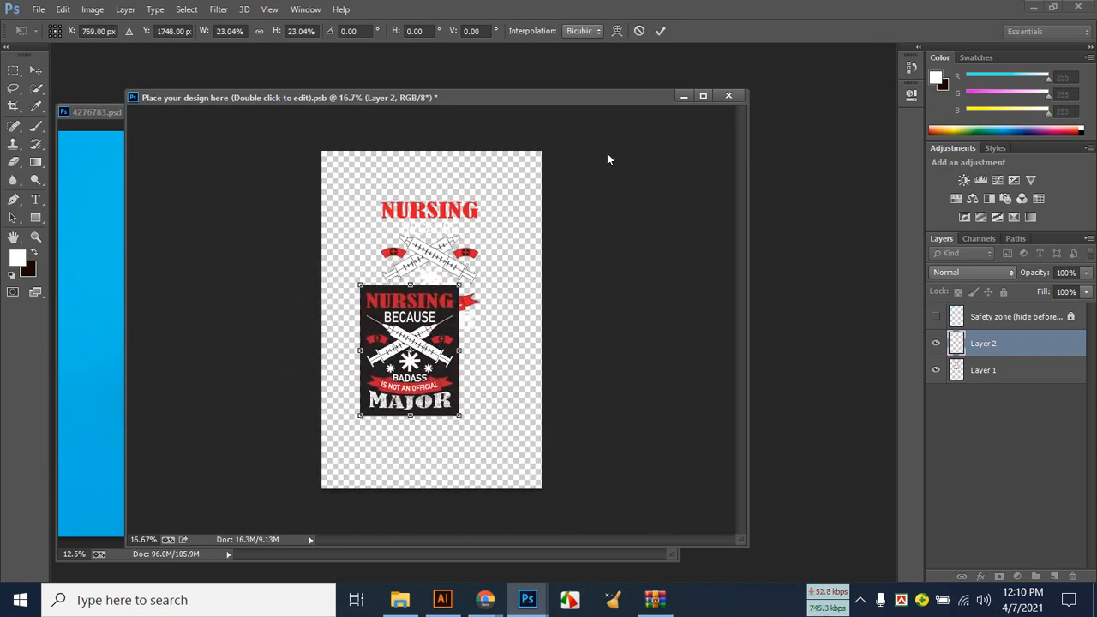
{"action": "left_click", "coordinate": [659, 31]}
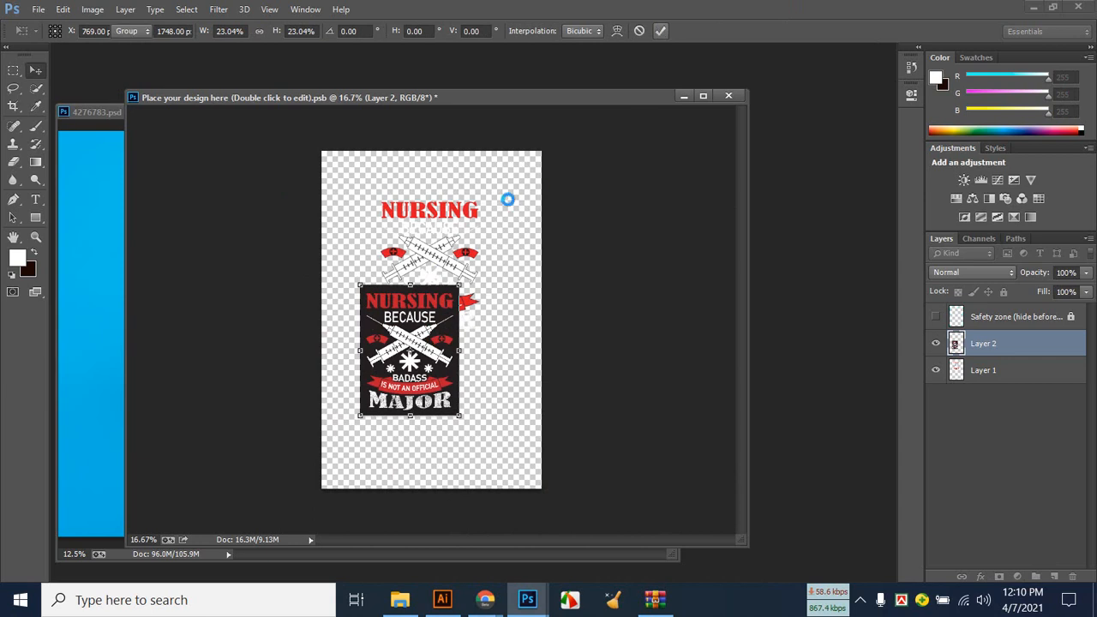
Delete the old transparent nursing design from the placeholder document and move the JPEG design up into its place.
{"action": "left_click", "coordinate": [460, 222]}
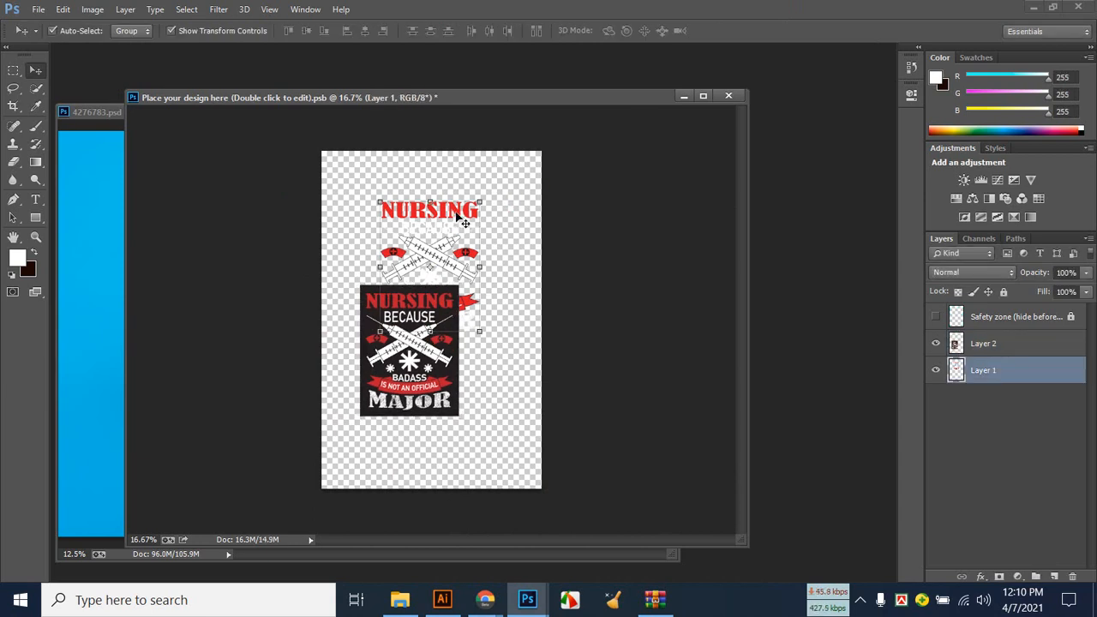
{"action": "key", "text": "Delete"}
{"action": "left_click_drag", "start_coordinate": [419, 348], "coordinate": [446, 266]}
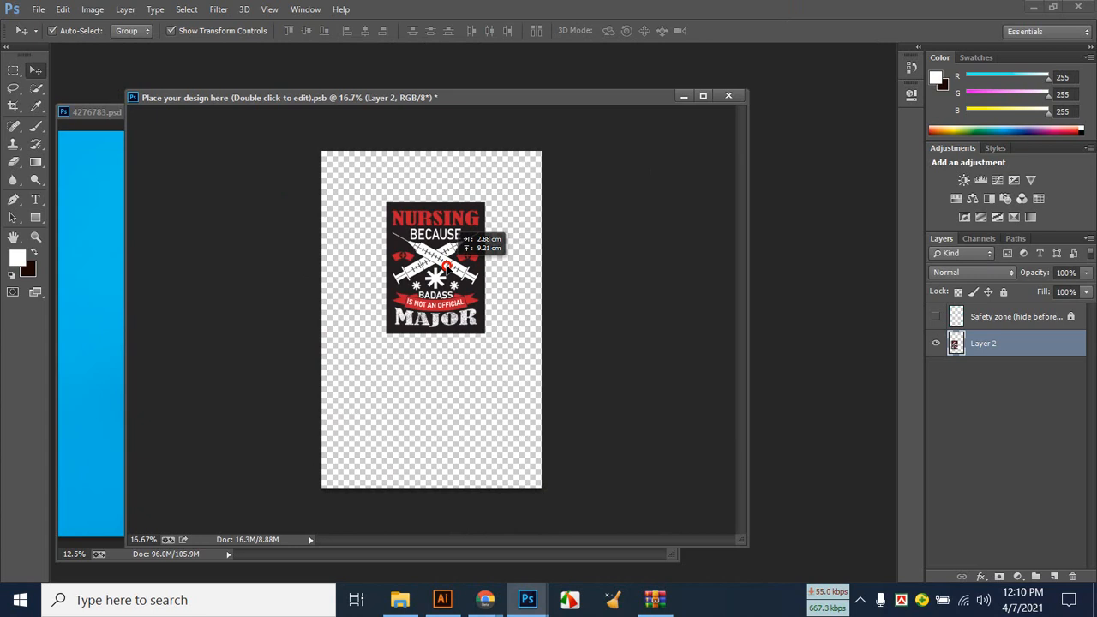
Place the placeholder window beside the mockup, enlarge the JPEG design to about 108%, and save with the transformation applied.
{"action": "left_click_drag", "start_coordinate": [475, 102], "coordinate": [840, 134]}
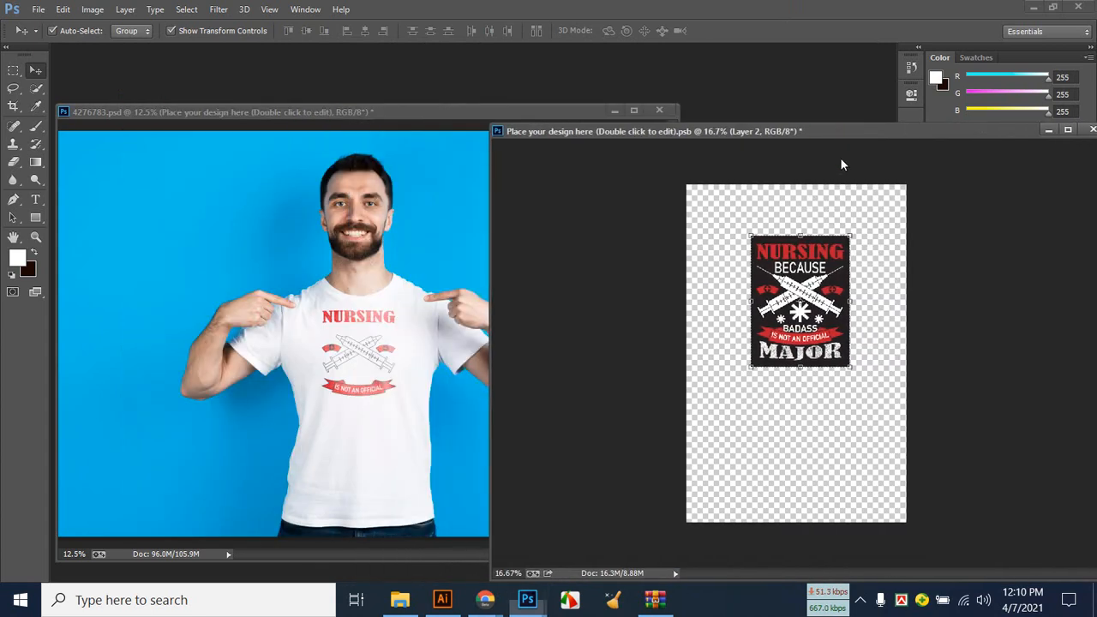
{"action": "left_click_drag", "start_coordinate": [749, 370], "coordinate": [743, 377]}
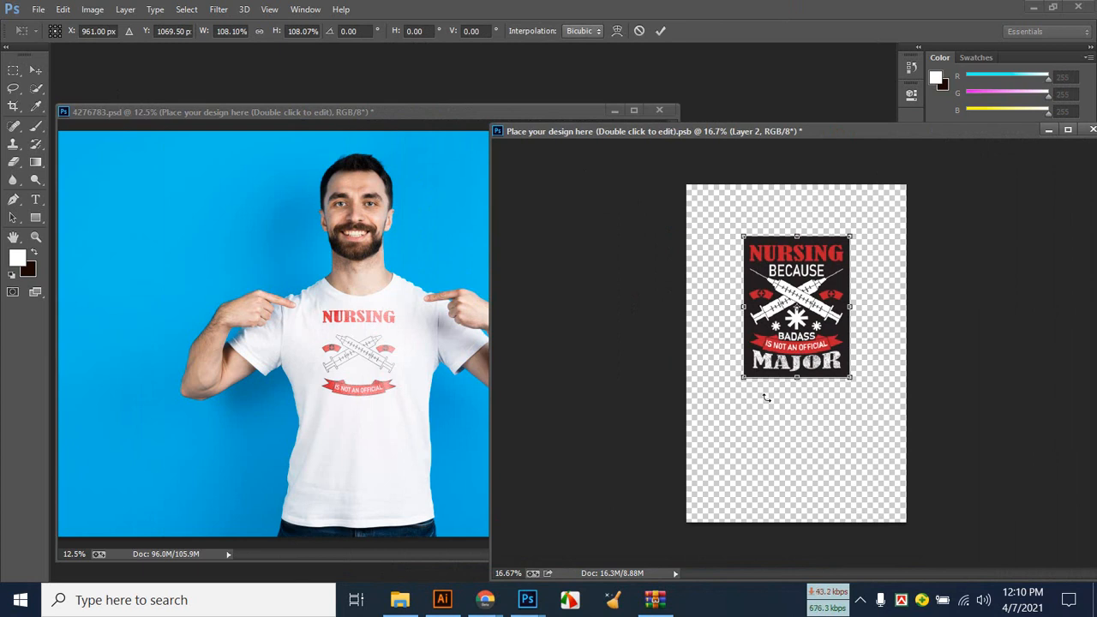
{"action": "key", "text": "ctrl+s"}
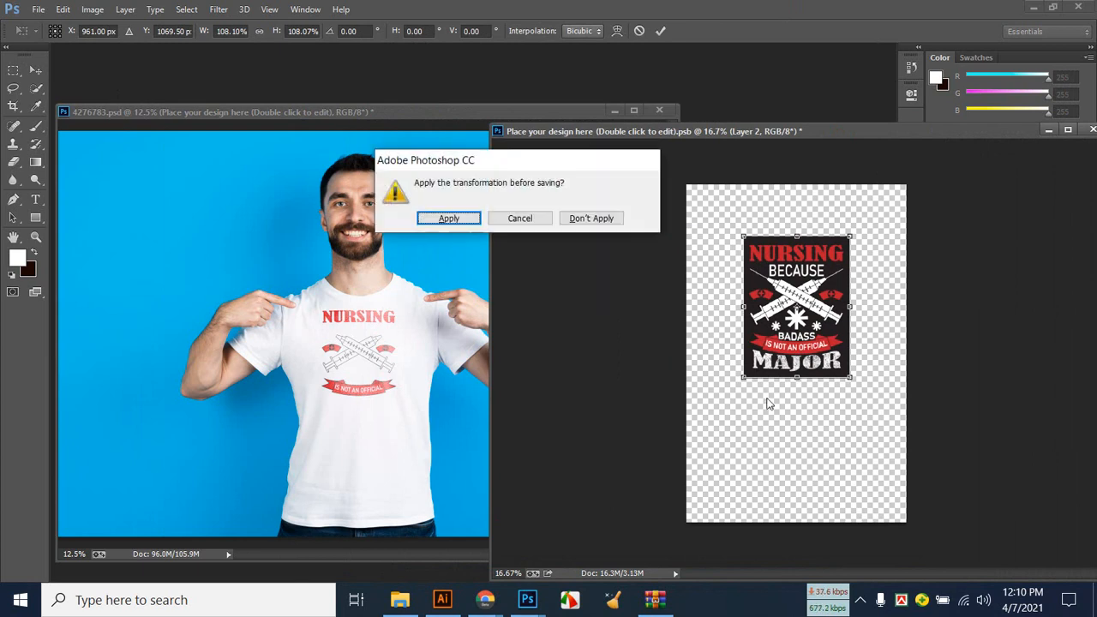
{"action": "left_click", "coordinate": [462, 219]}
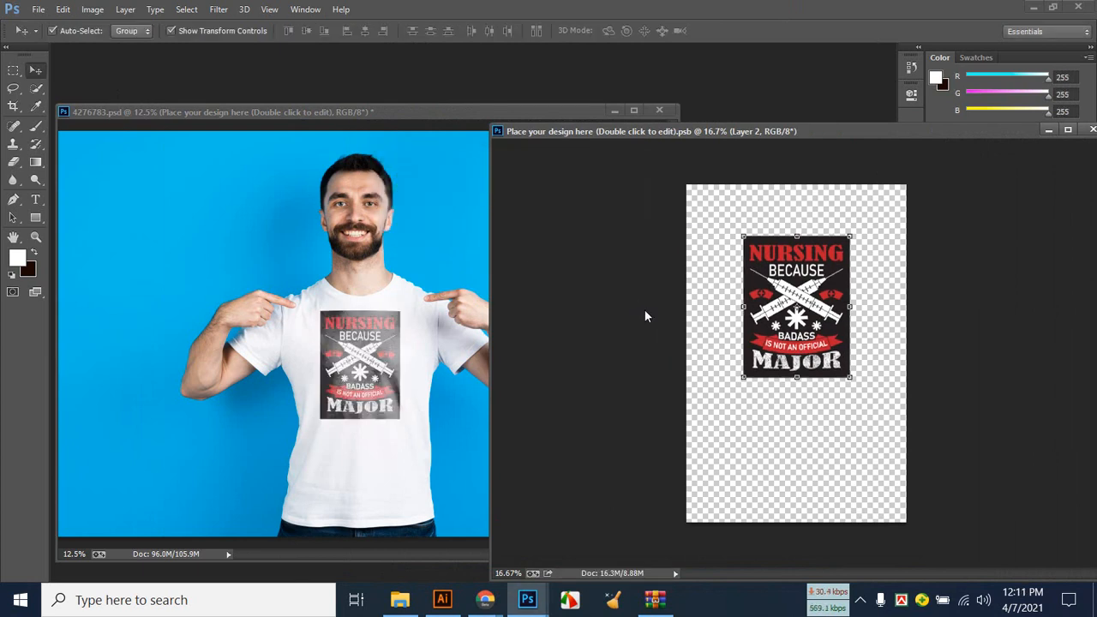
Move the placeholder window aside, dock the T-shirt mockup document as a tab, and deselect the design to inspect it at 25% zoom.
{"action": "left_click", "coordinate": [453, 446]}
{"action": "left_click", "coordinate": [951, 154]}
{"action": "left_click_drag", "start_coordinate": [936, 135], "coordinate": [503, 136]}
{"action": "left_click", "coordinate": [645, 137]}
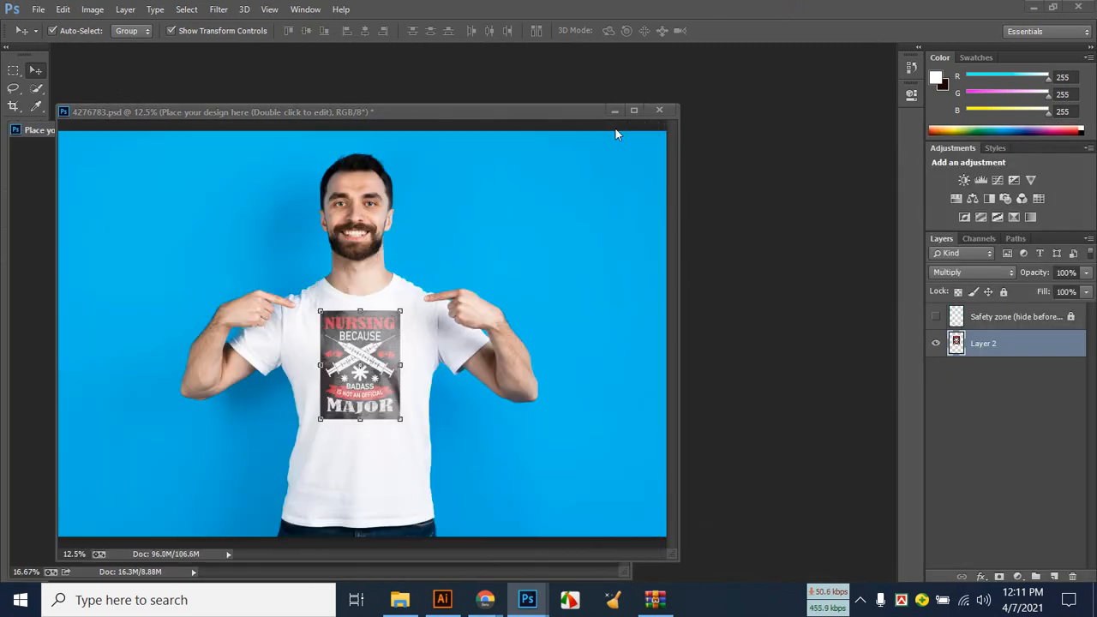
{"action": "left_click_drag", "start_coordinate": [571, 89], "coordinate": [608, 50]}
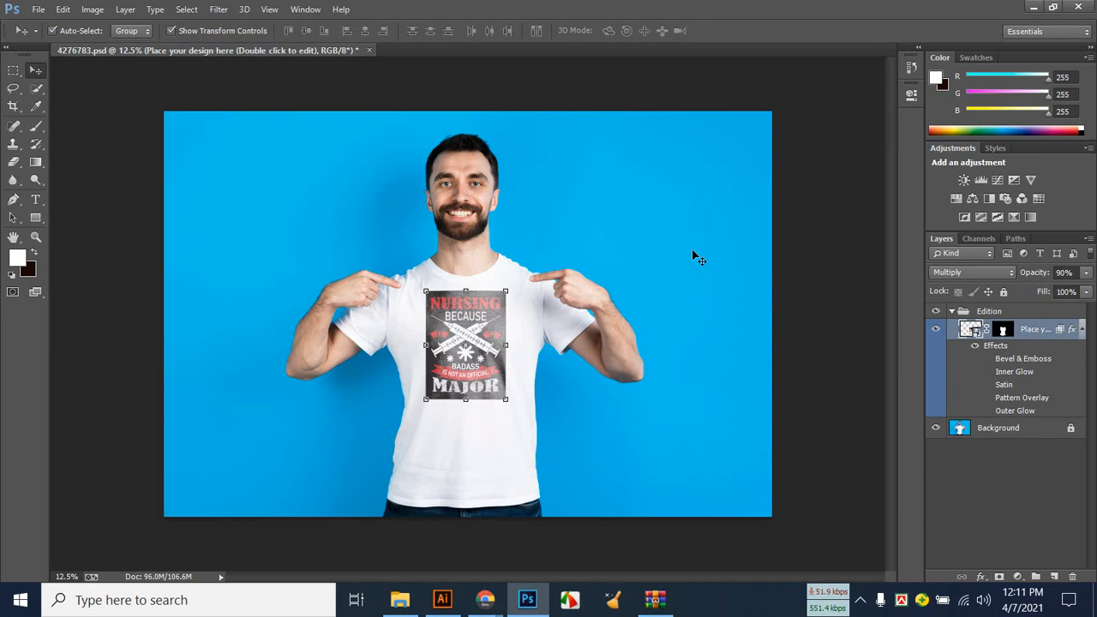
{"action": "key", "text": "ctrl+plus"}
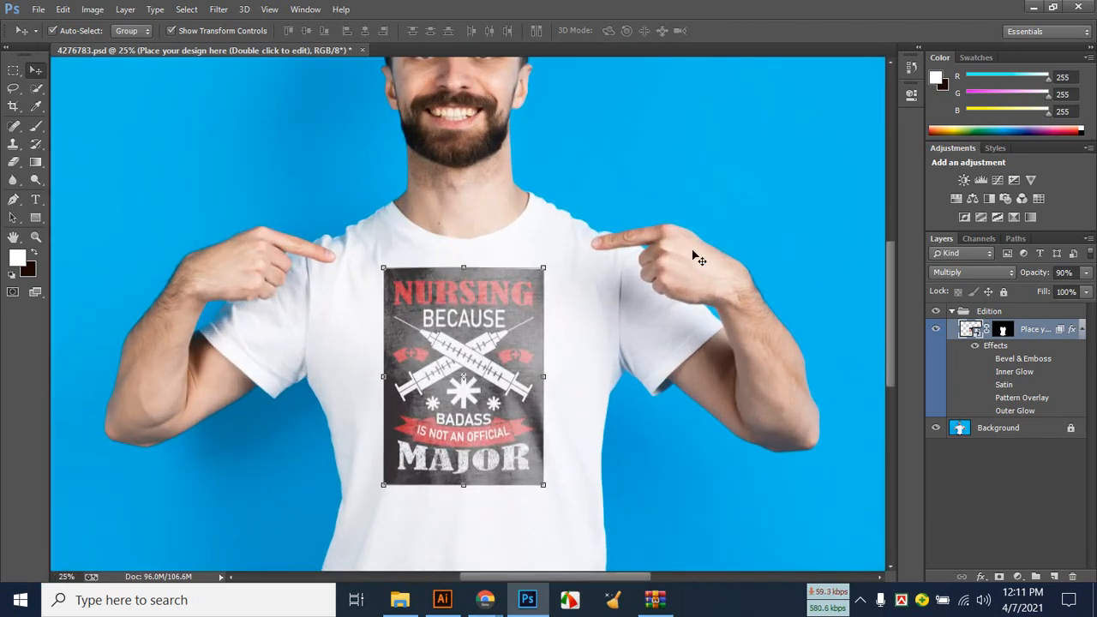
{"action": "left_click", "coordinate": [836, 175]}
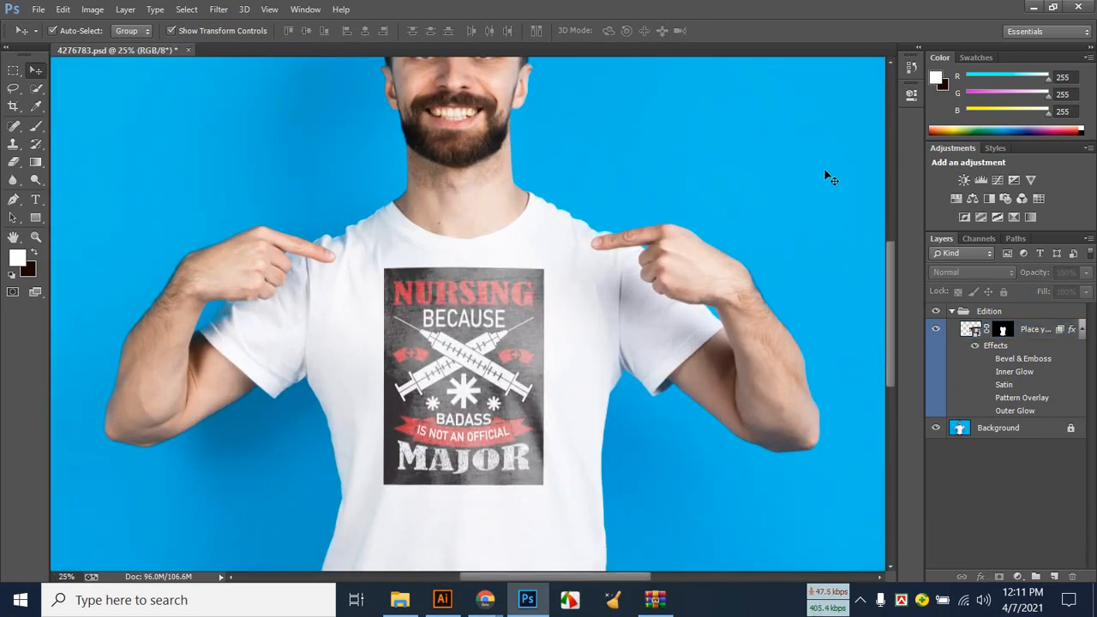
{"action": "scroll", "coordinate": [821, 185], "scroll_direction": "down", "scroll_amount": 2}
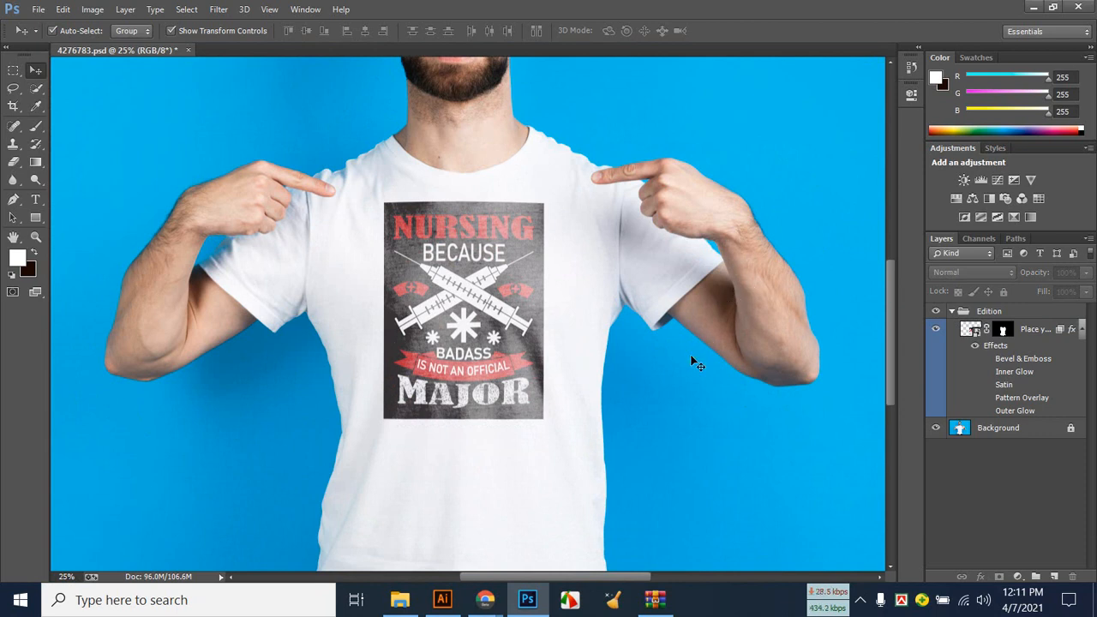
Switch to Chrome and show the Facebook Live Producer page of the running broadcast.
{"action": "mouse_move", "coordinate": [460, 606]}
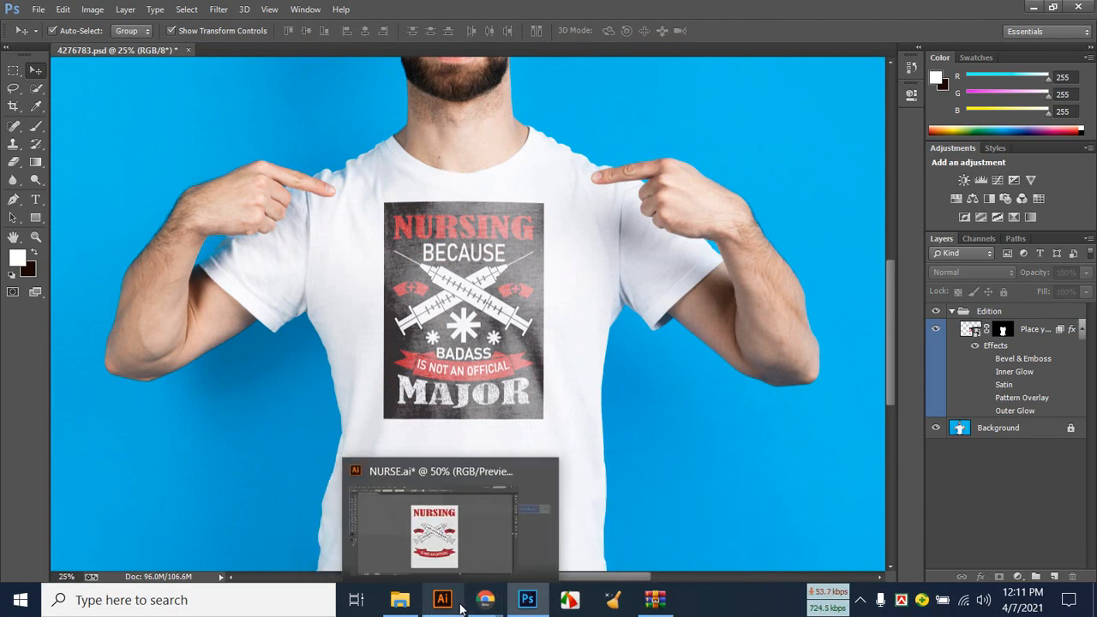
{"action": "left_click", "coordinate": [621, 495]}
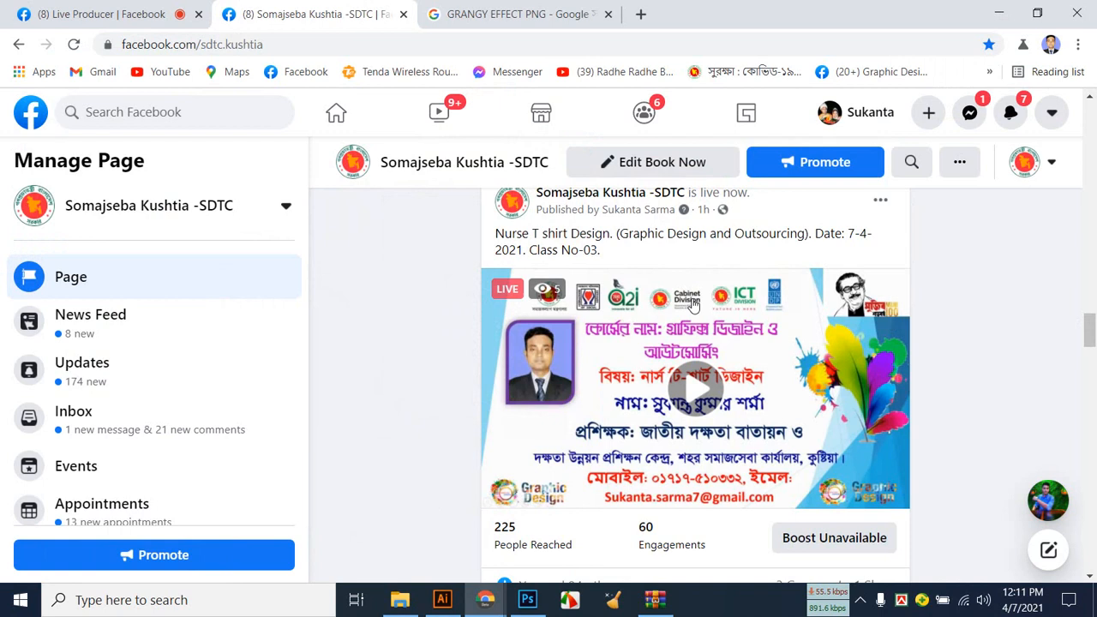
{"action": "left_click", "coordinate": [147, 12]}
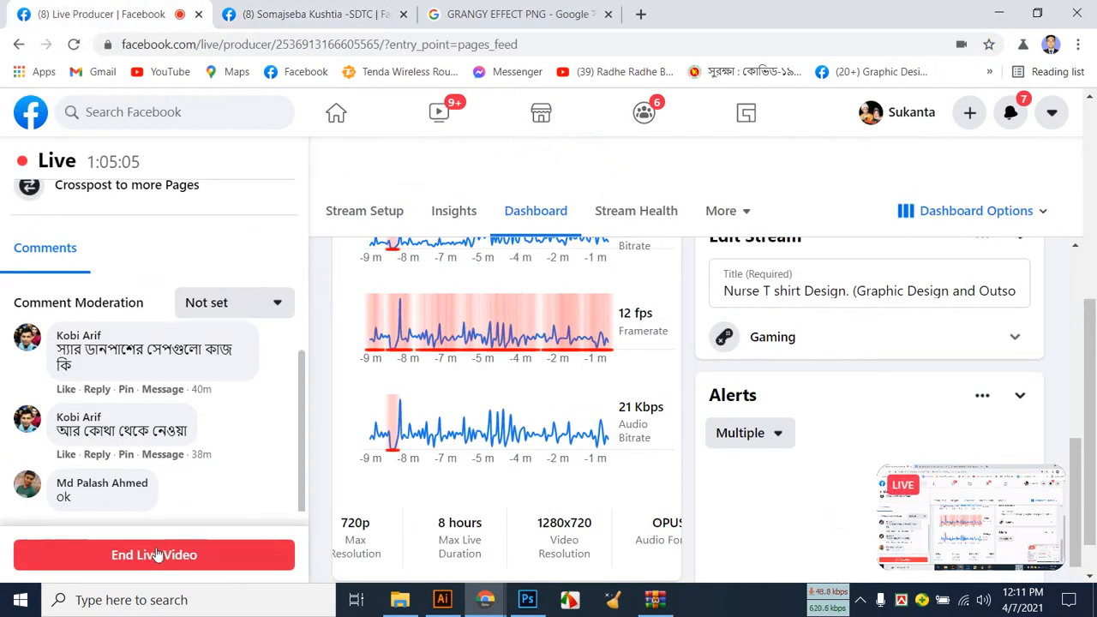